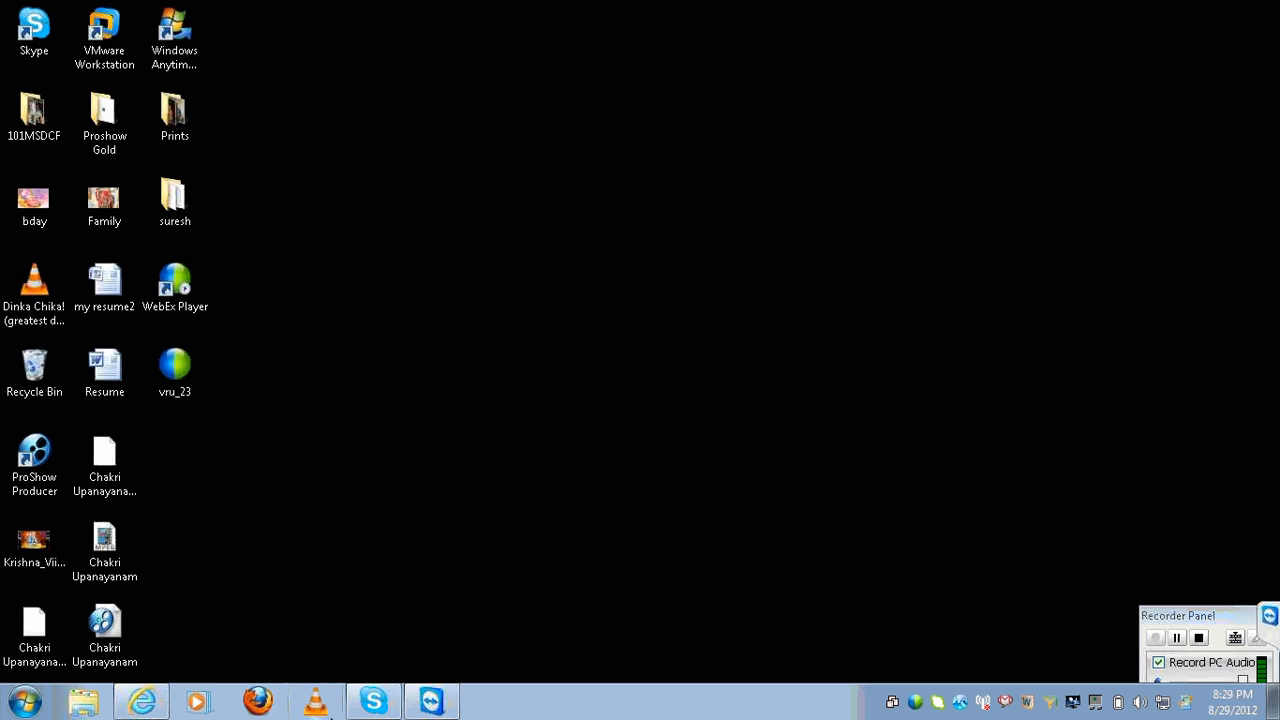
Launch Notepad from the Start menu with a blank untitled document.
{"action": "left_click", "coordinate": [24, 701]}
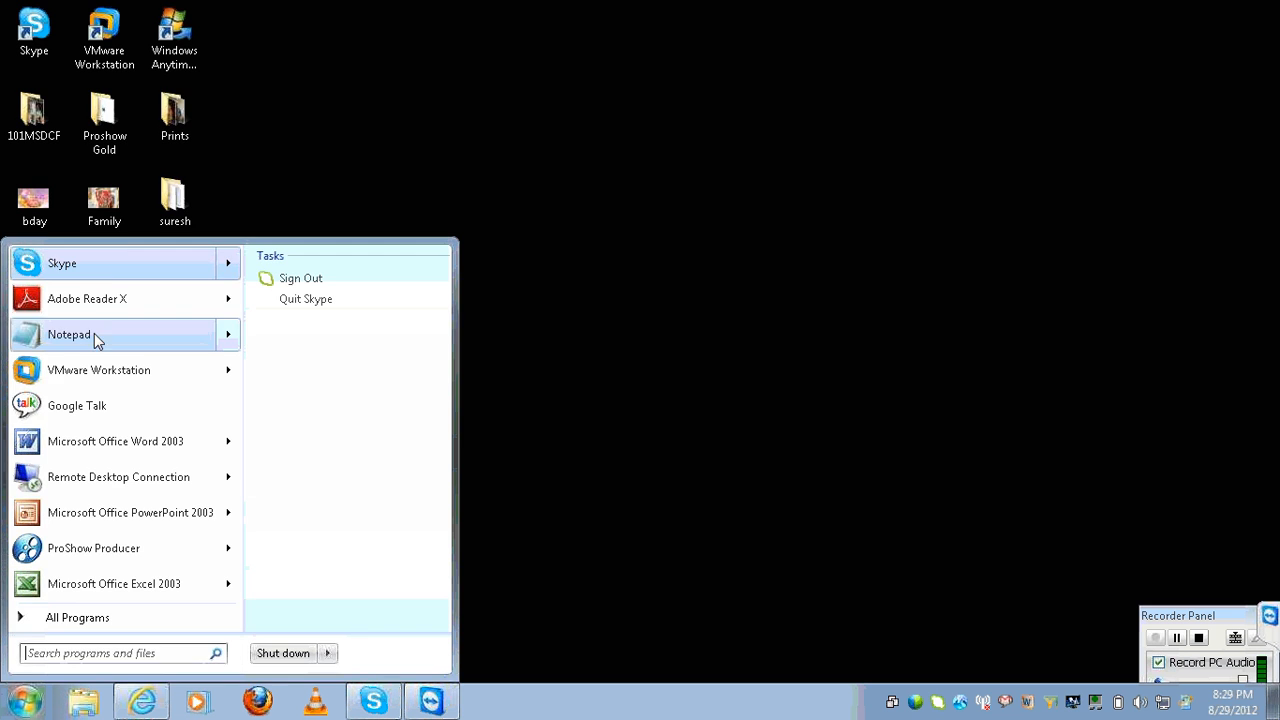
{"action": "left_click", "coordinate": [70, 335]}
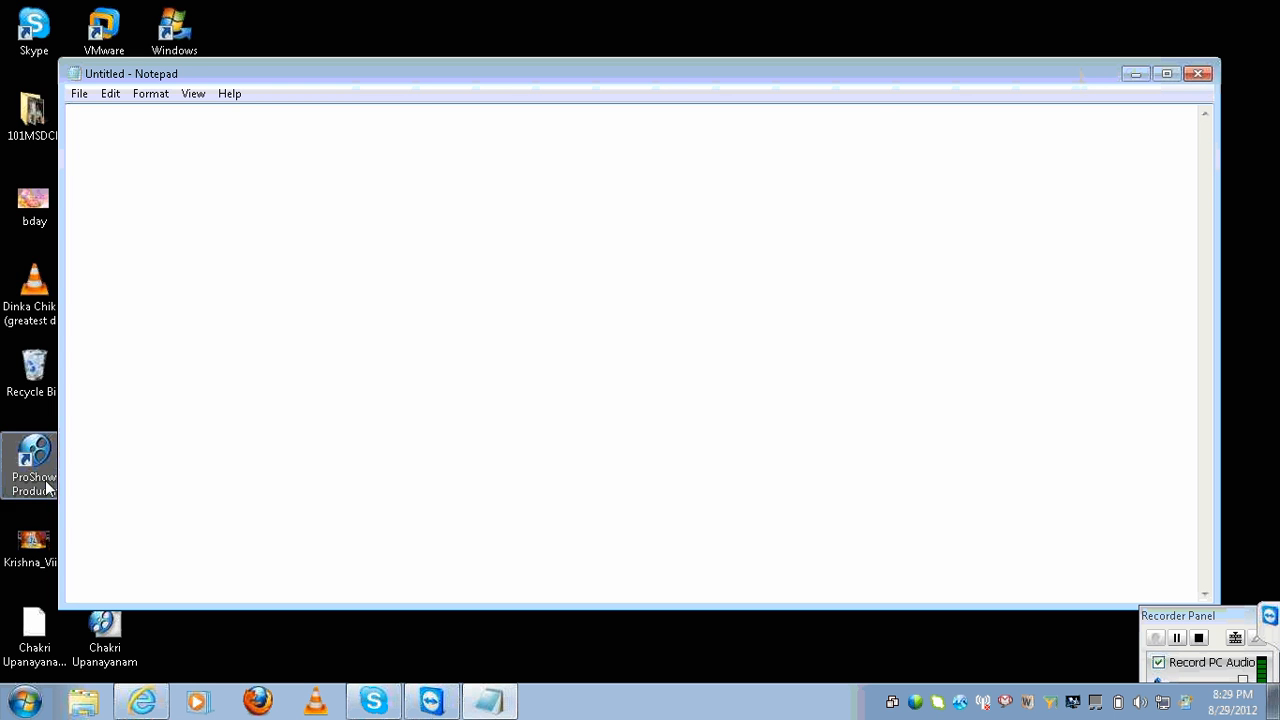
Start a Remote Desktop connection to recent server 202.65.155.171 and trust the connection.
{"action": "left_click", "coordinate": [36, 696]}
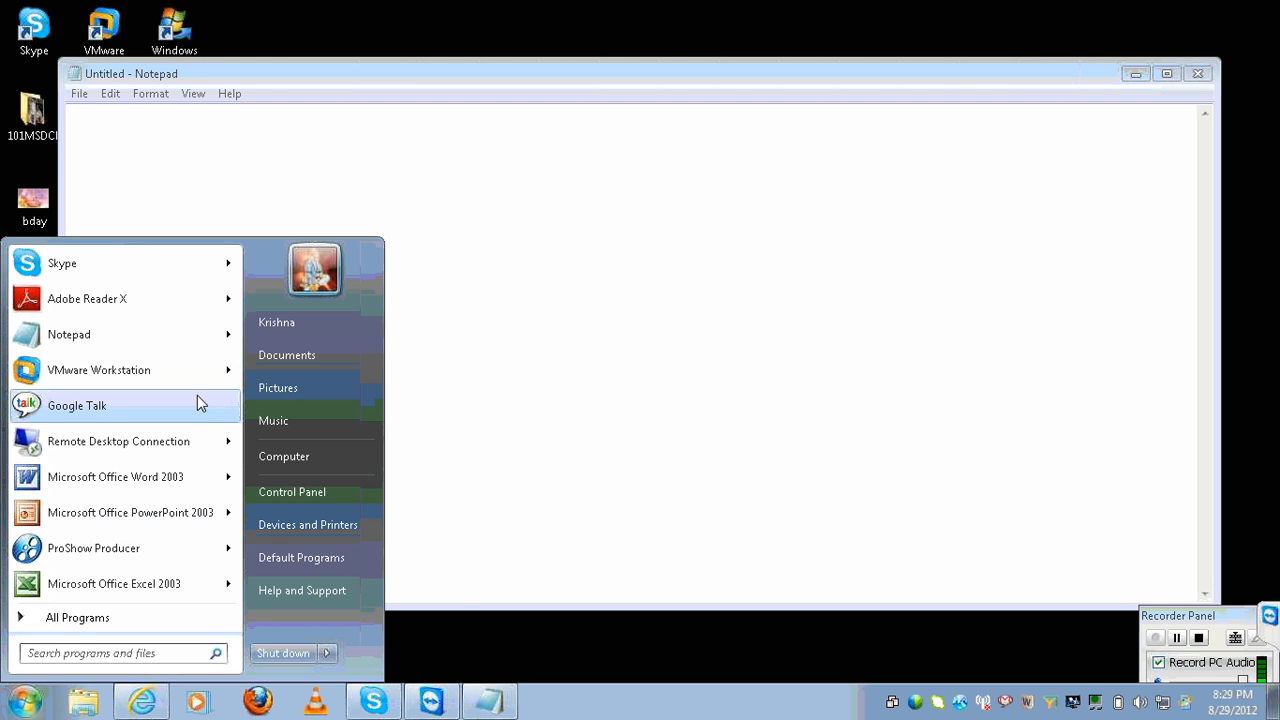
{"action": "mouse_move", "coordinate": [232, 453]}
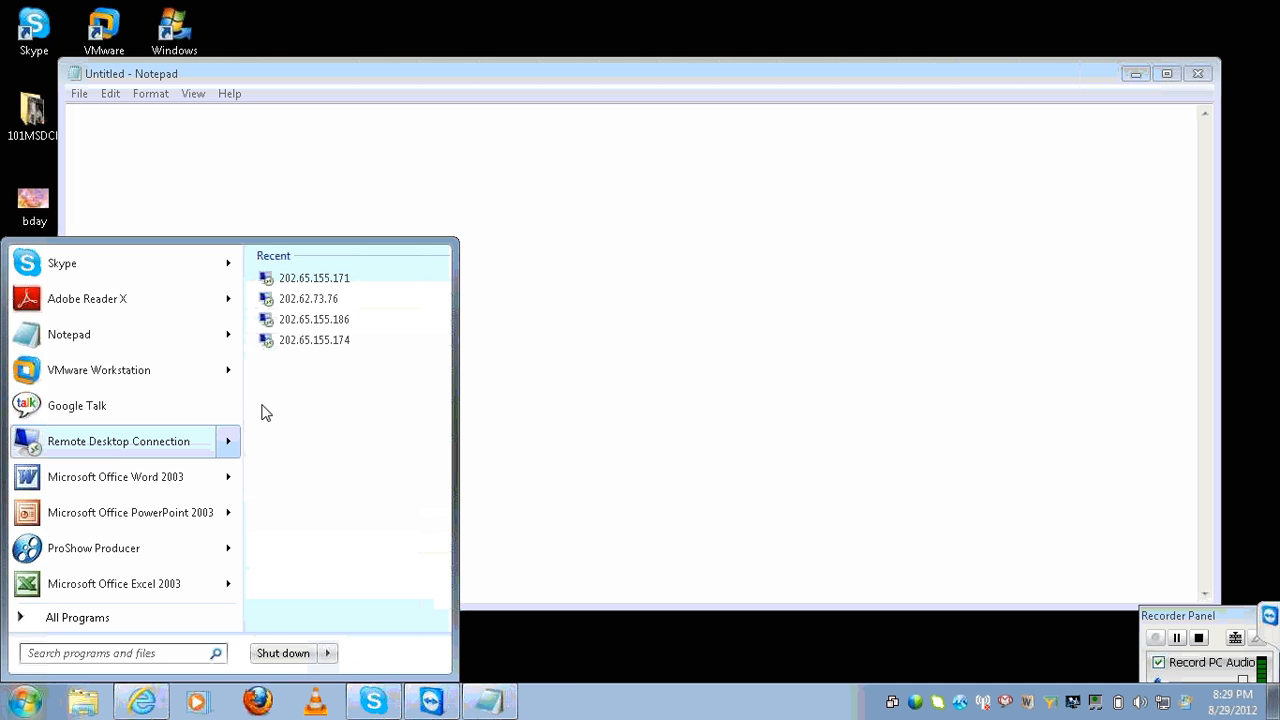
{"action": "left_click", "coordinate": [300, 278]}
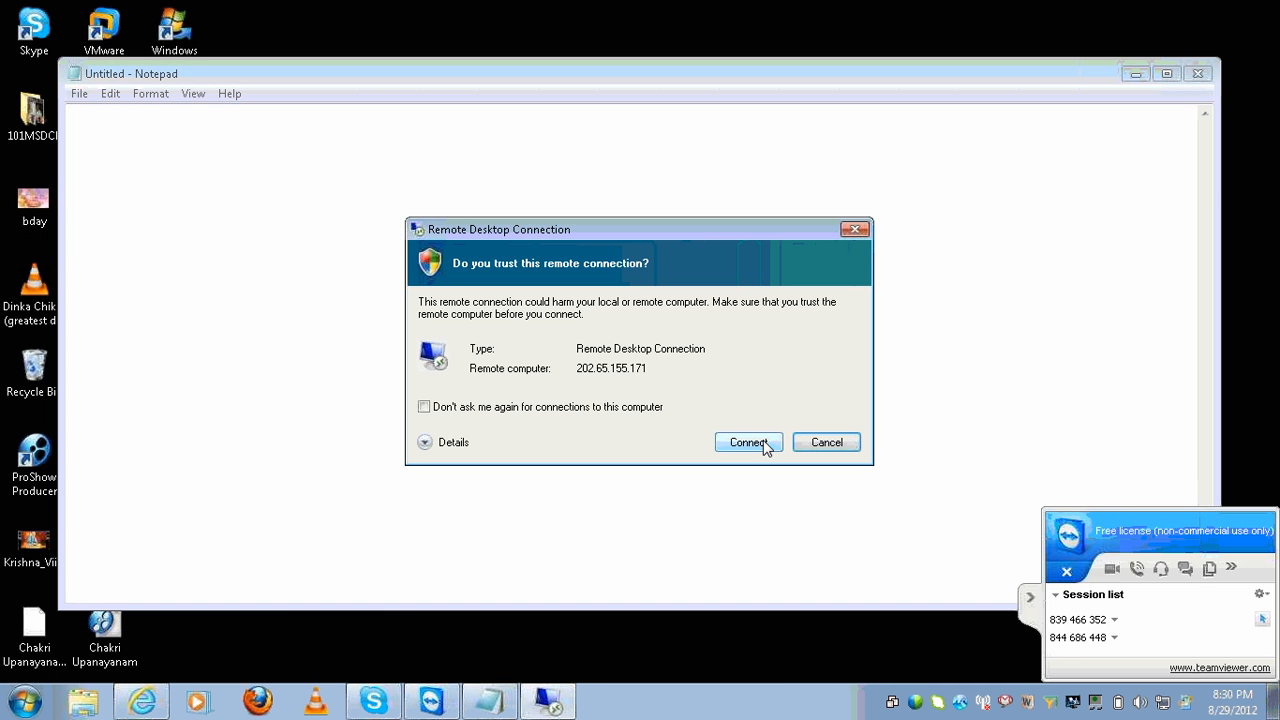
{"action": "left_click", "coordinate": [1030, 579]}
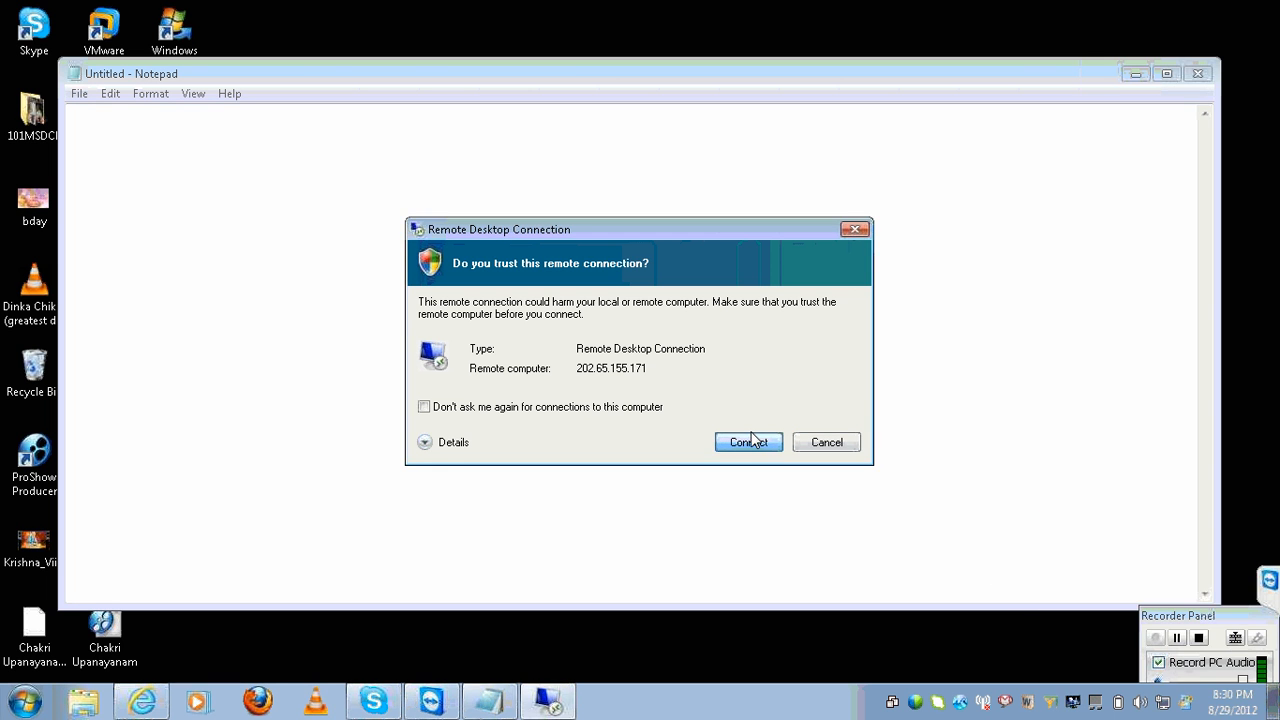
{"action": "left_click", "coordinate": [749, 442]}
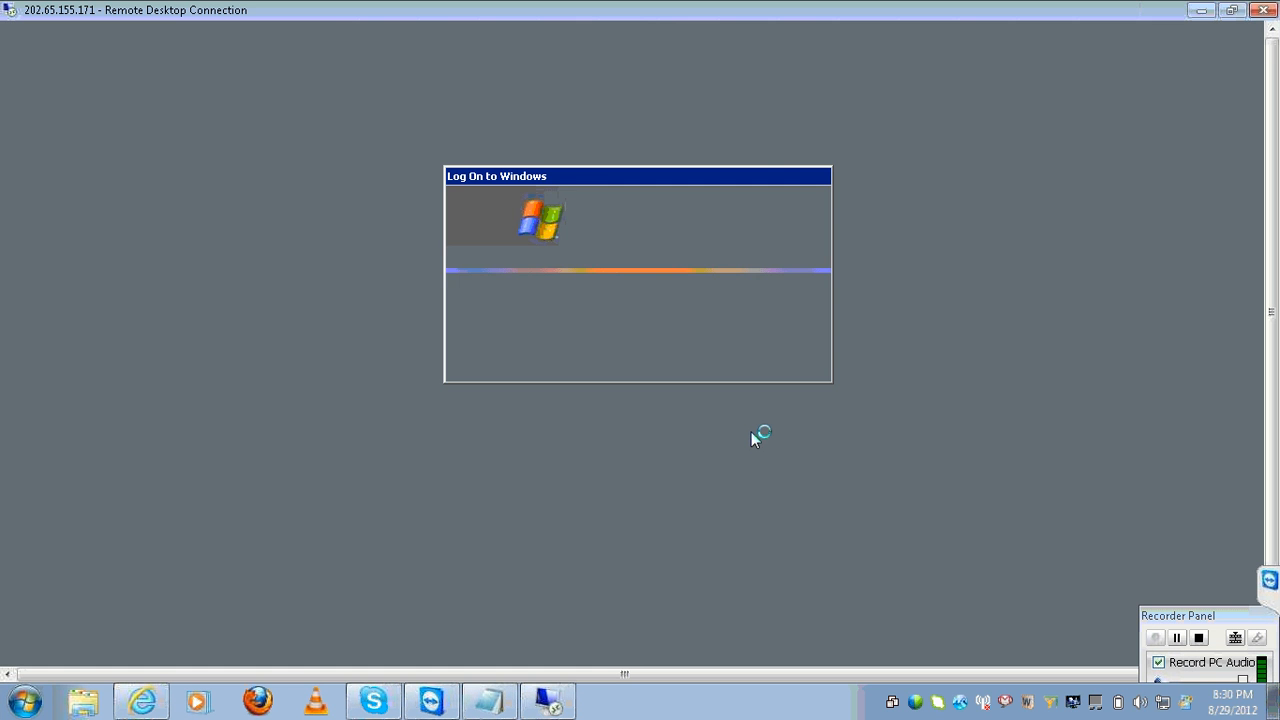
Log on to the remote server by entering the account password.
{"action": "type", "text": "*"}
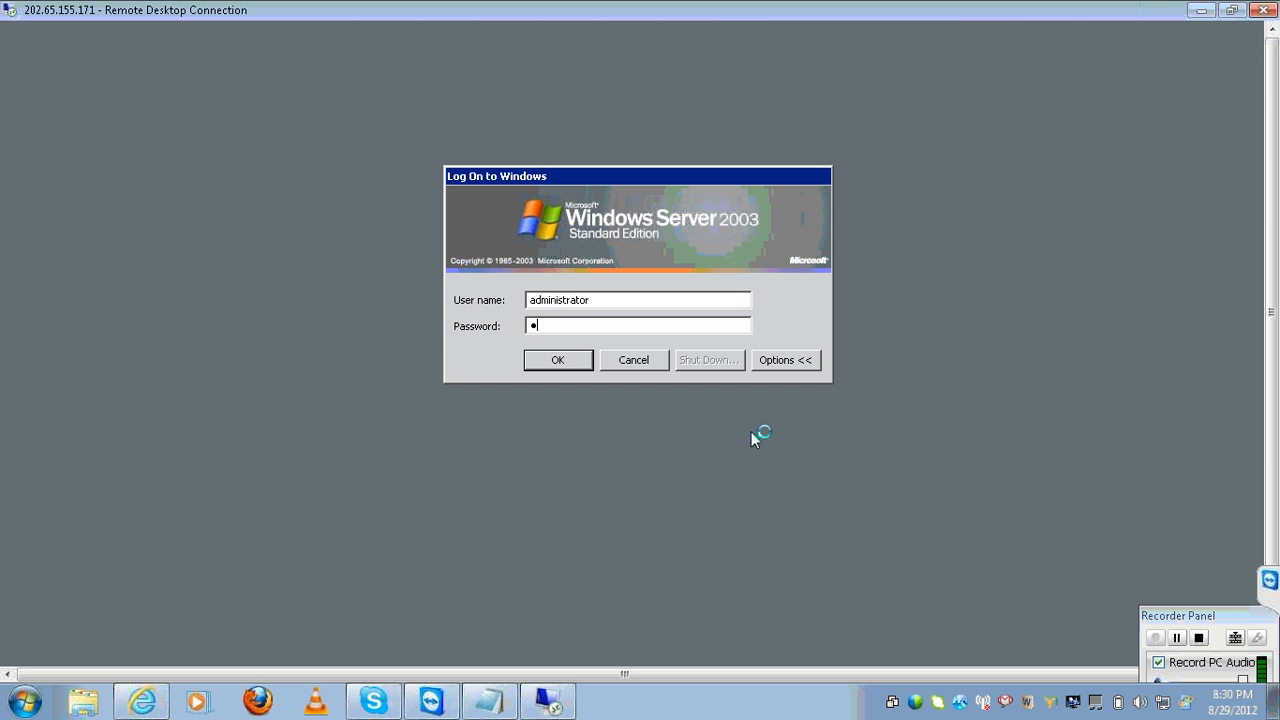
{"action": "type", "text": "**"}
{"action": "key", "text": "BackSpace"}
{"action": "key", "text": "BackSpace"}
{"action": "key", "text": "BackSpace"}
{"action": "type", "text": "********"}
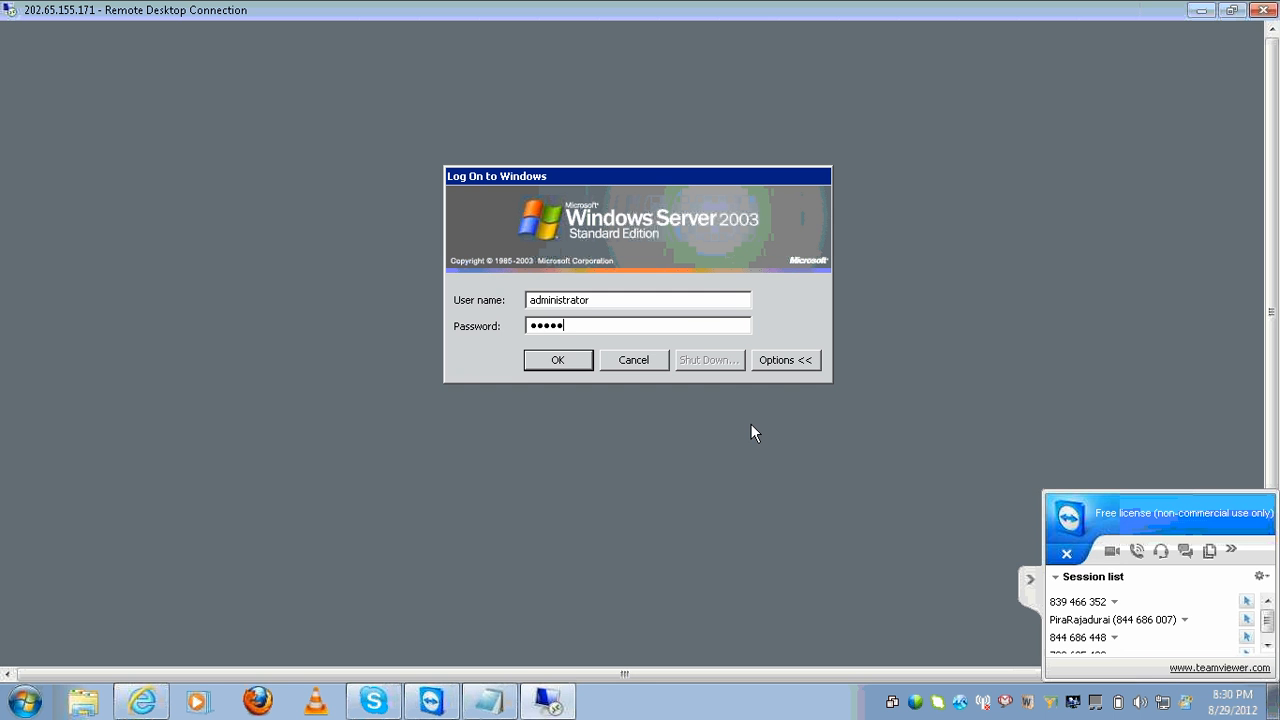
{"action": "type", "text": "**"}
{"action": "key", "text": "Return"}
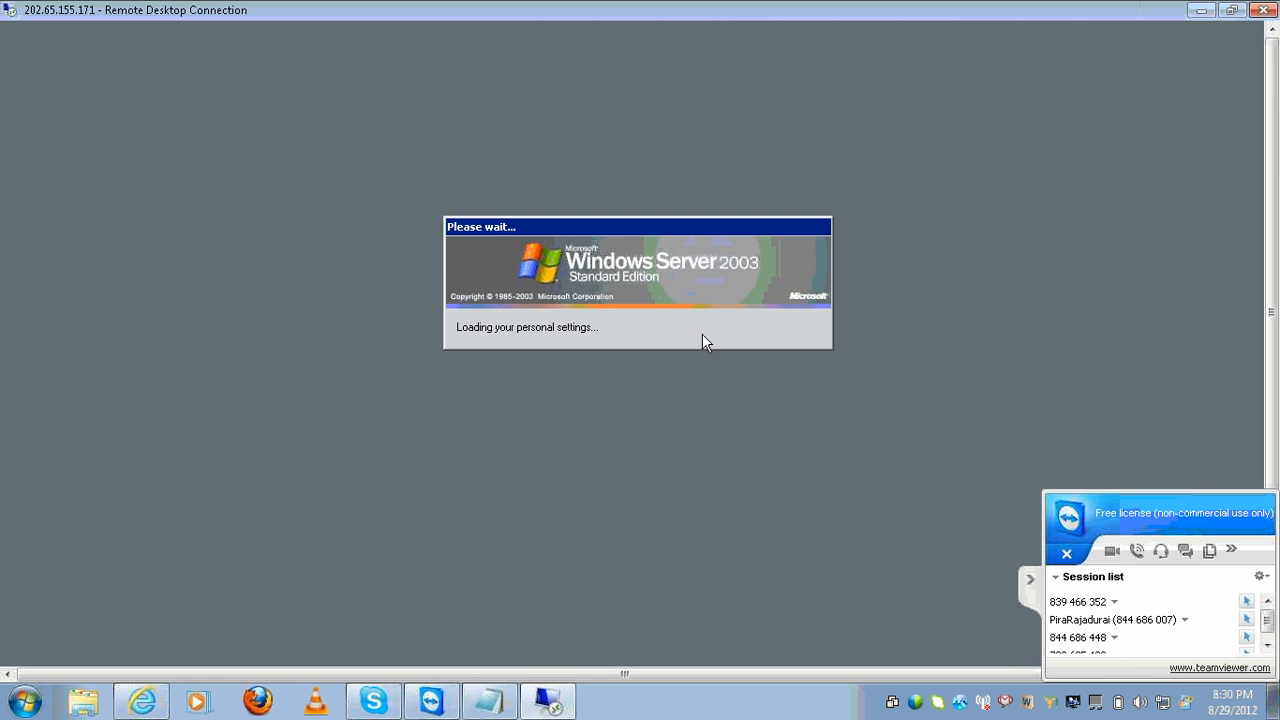
Scroll the Remote Desktop window to reveal the remote server's taskbar.
{"action": "left_click", "coordinate": [1030, 579]}
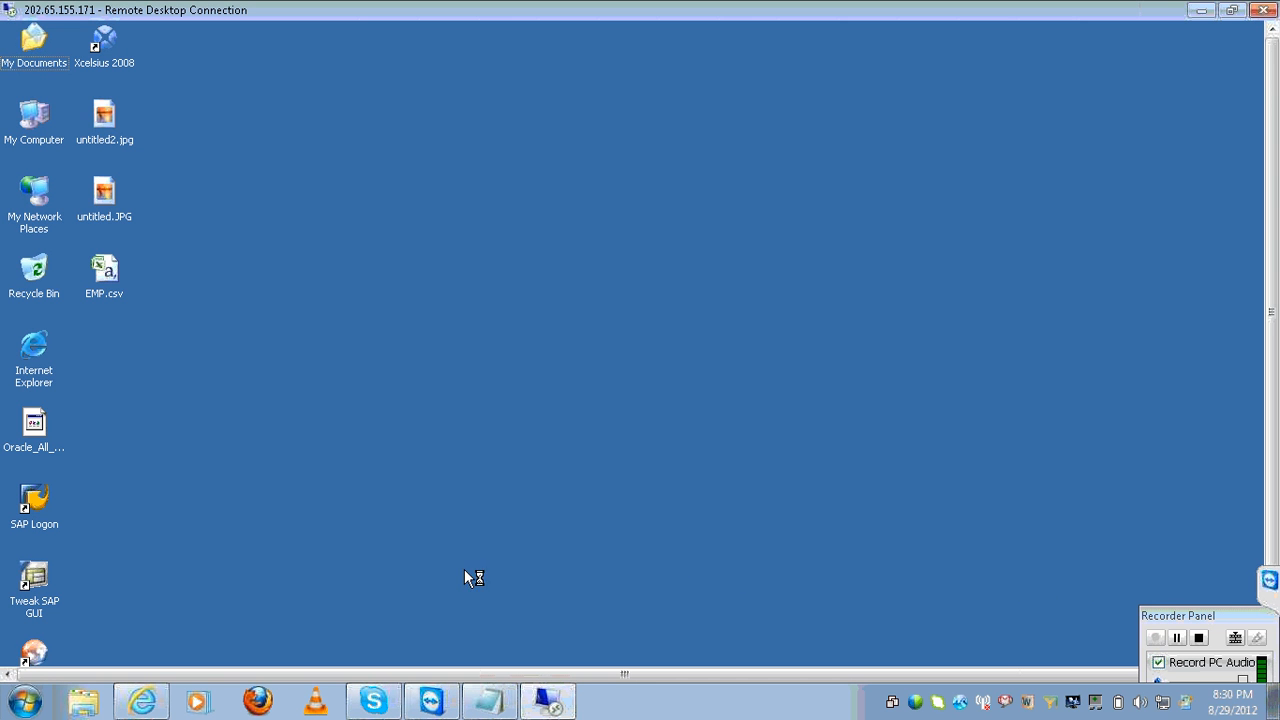
{"action": "left_click", "coordinate": [1231, 617]}
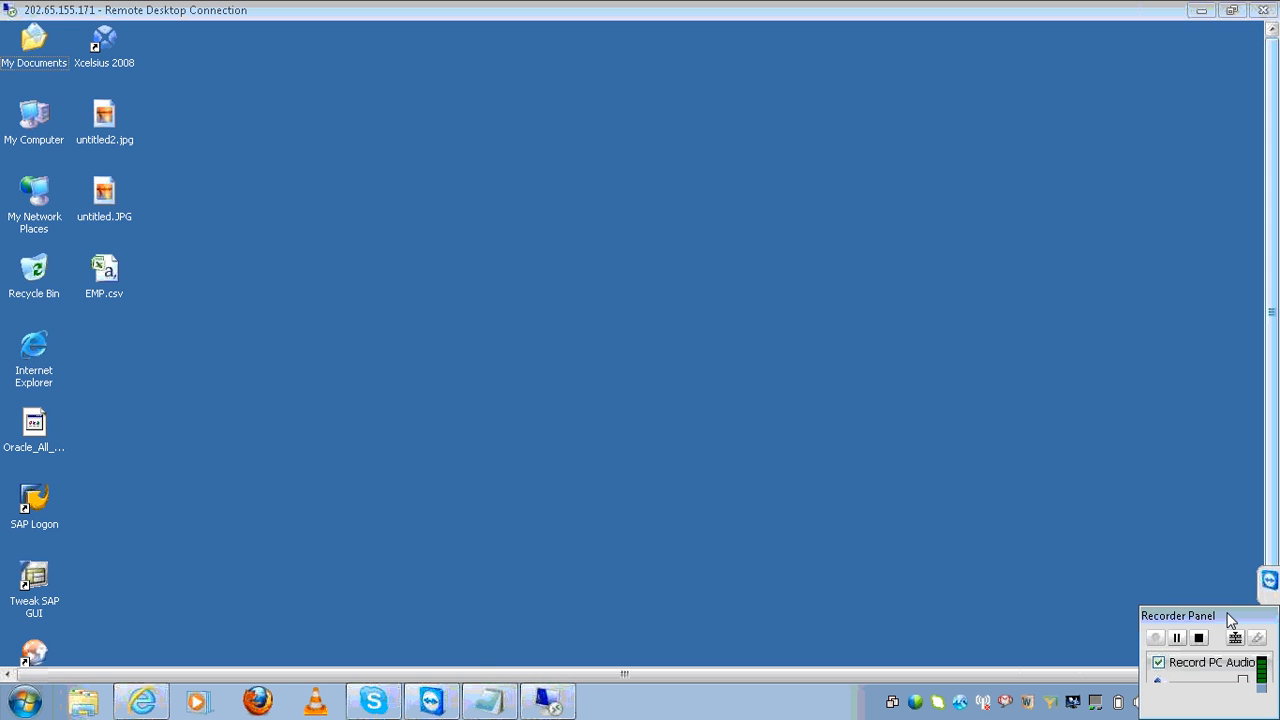
{"action": "left_click_drag", "start_coordinate": [1231, 617], "coordinate": [1176, 666]}
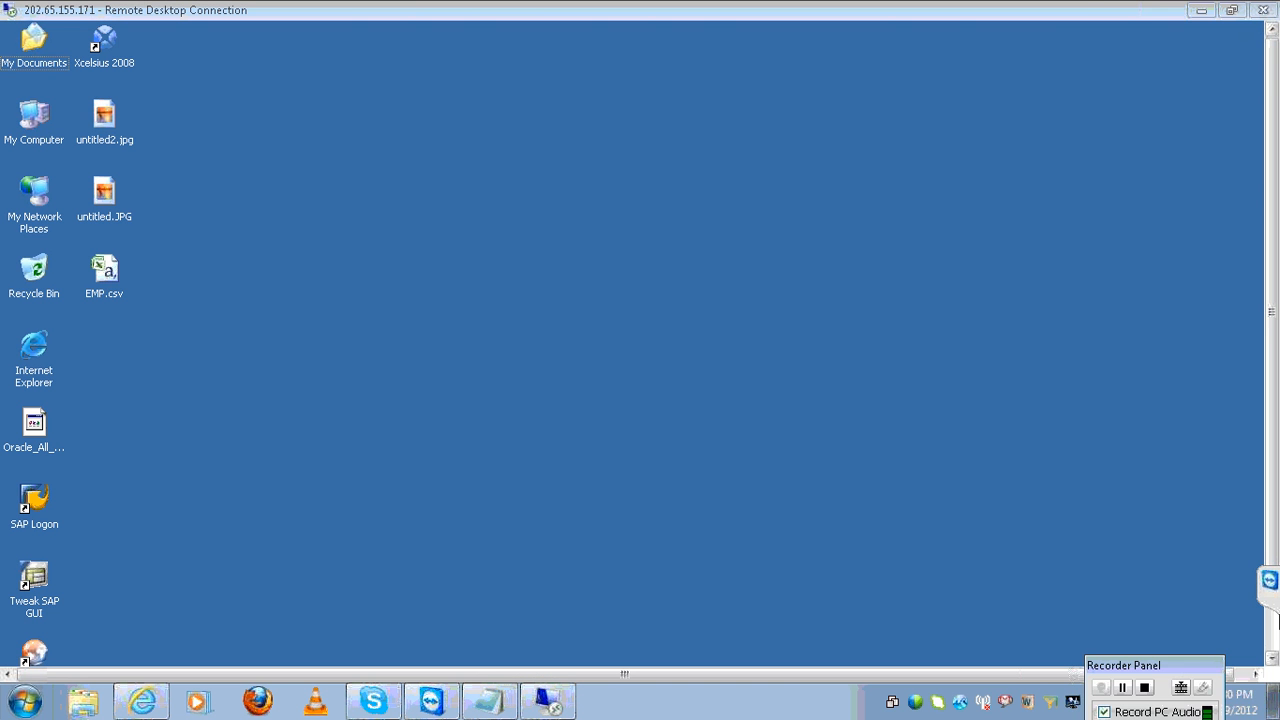
{"action": "left_click", "coordinate": [1271, 633]}
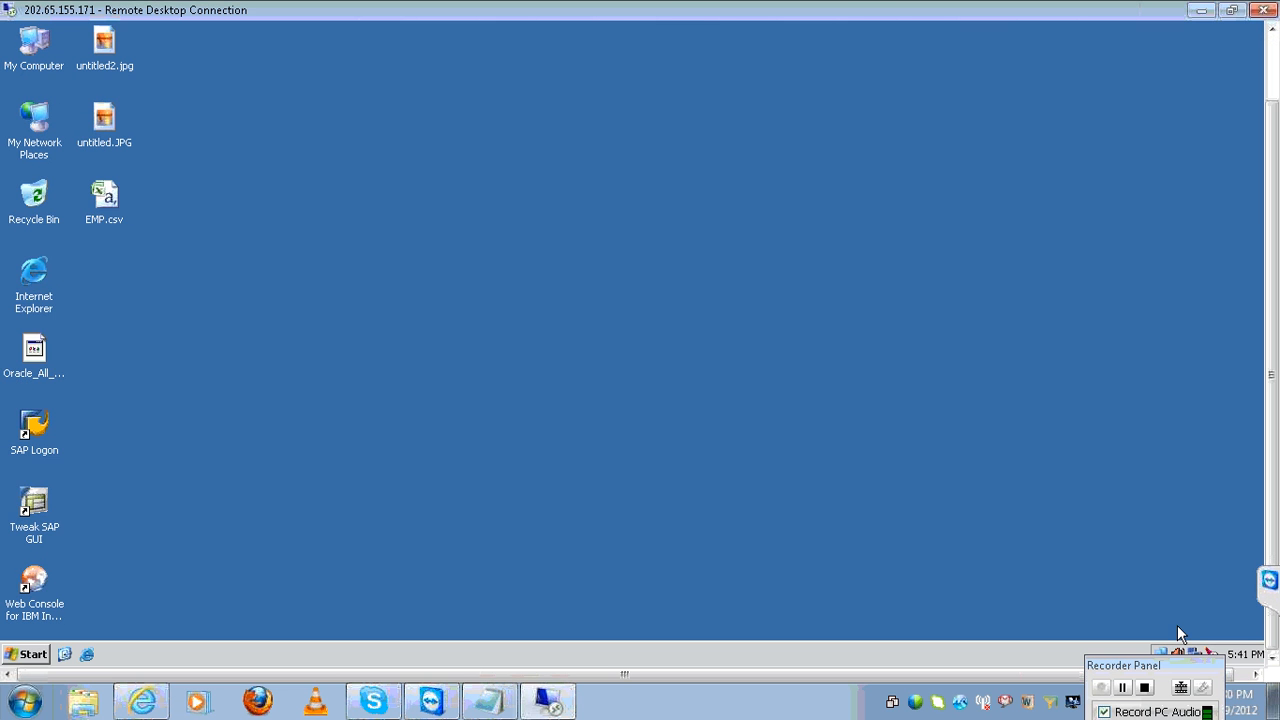
{"action": "left_click", "coordinate": [31, 658]}
{"action": "mouse_move", "coordinate": [140, 424]}
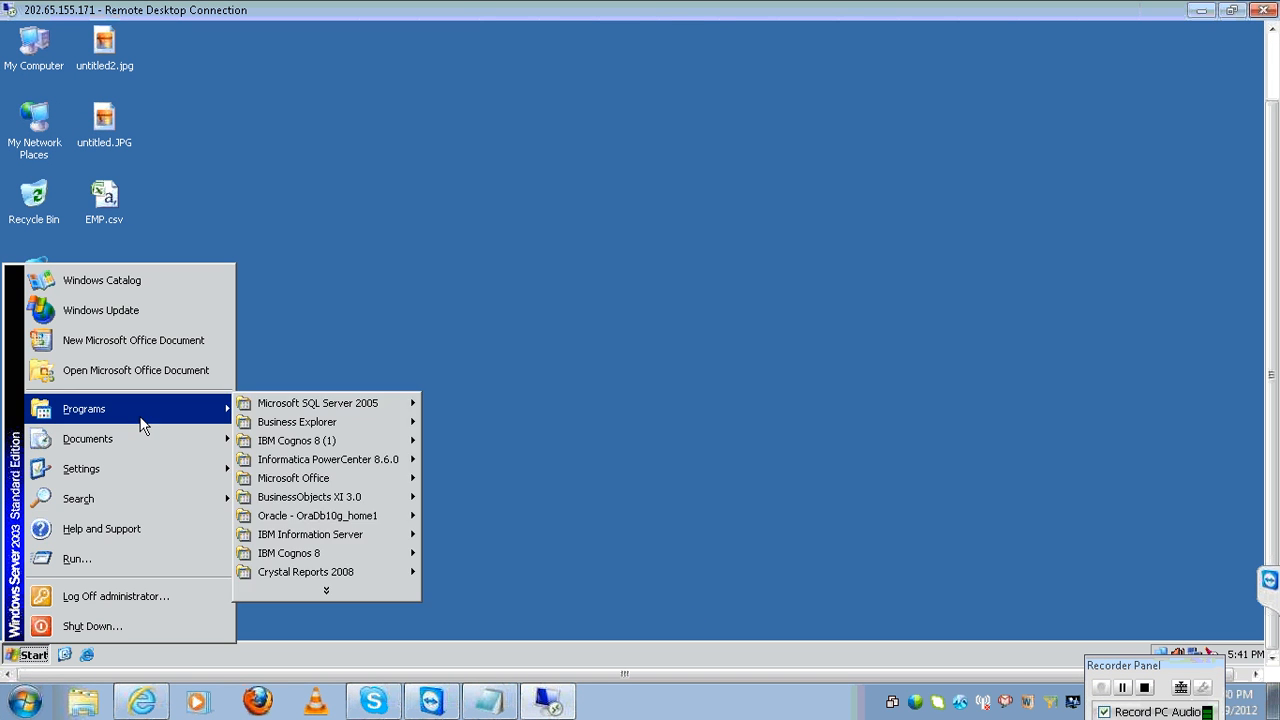
{"action": "mouse_move", "coordinate": [366, 500]}
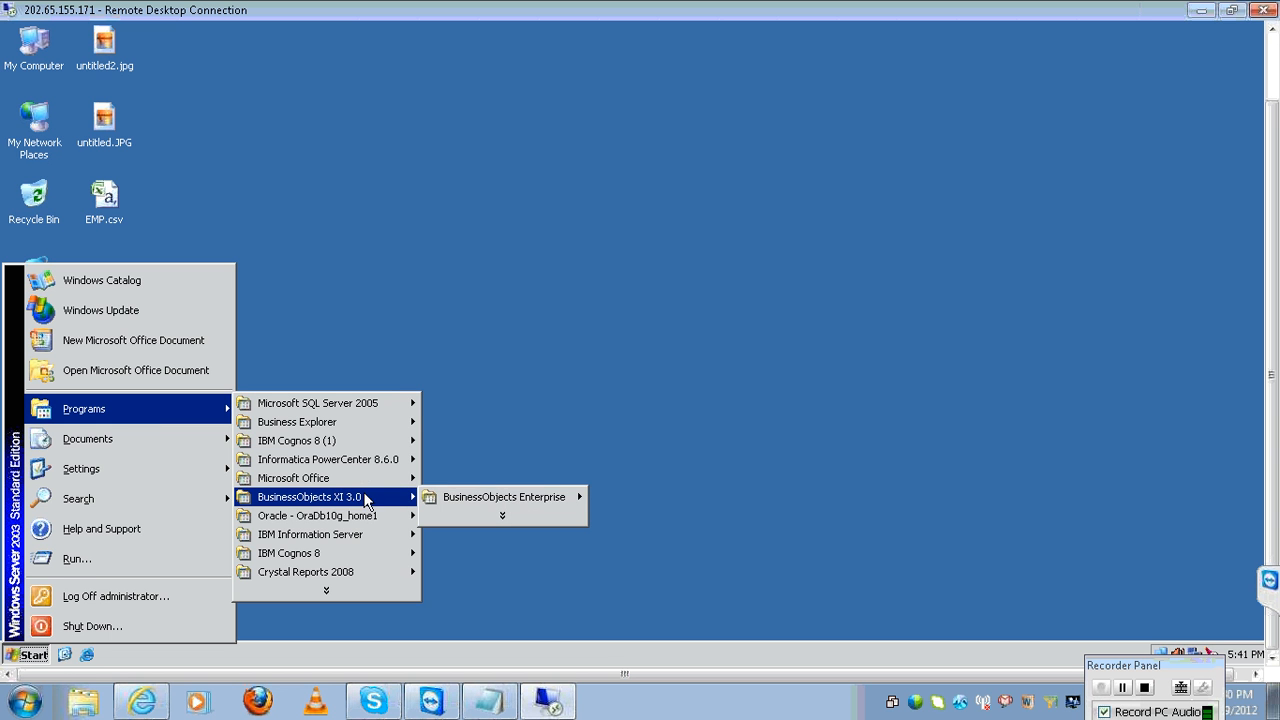
{"action": "mouse_move", "coordinate": [490, 497]}
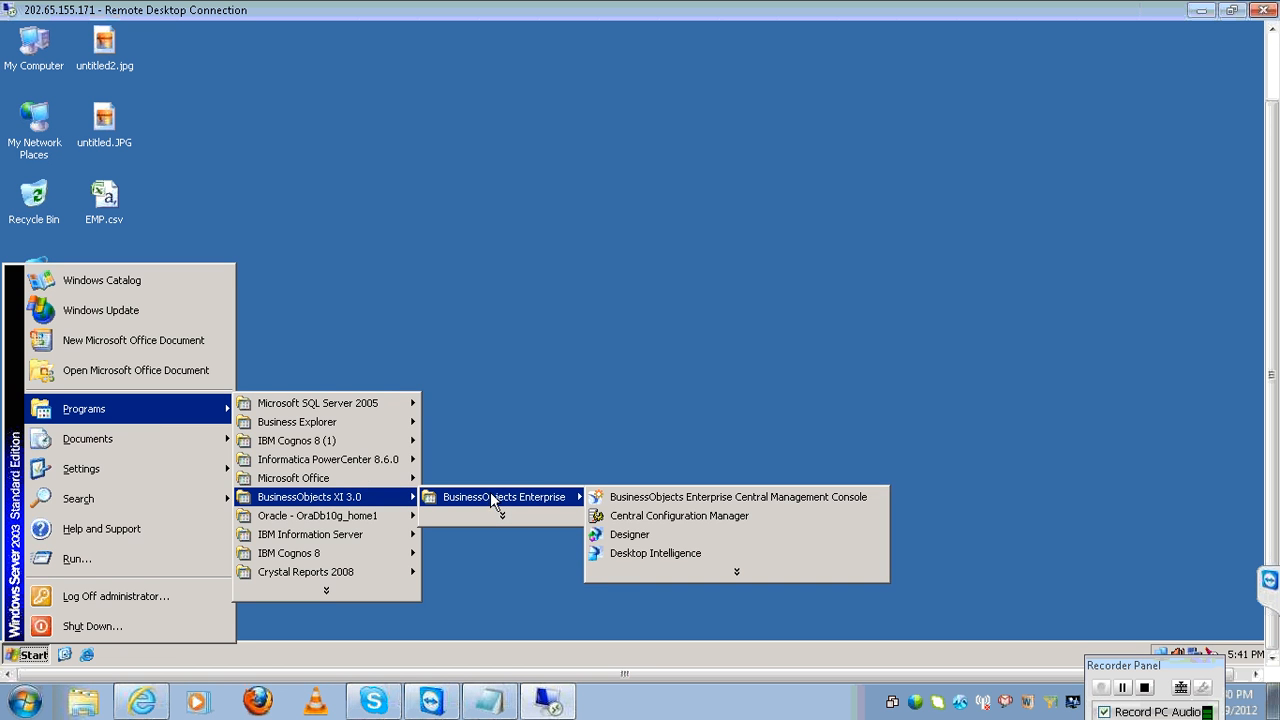
{"action": "left_click", "coordinate": [619, 534]}
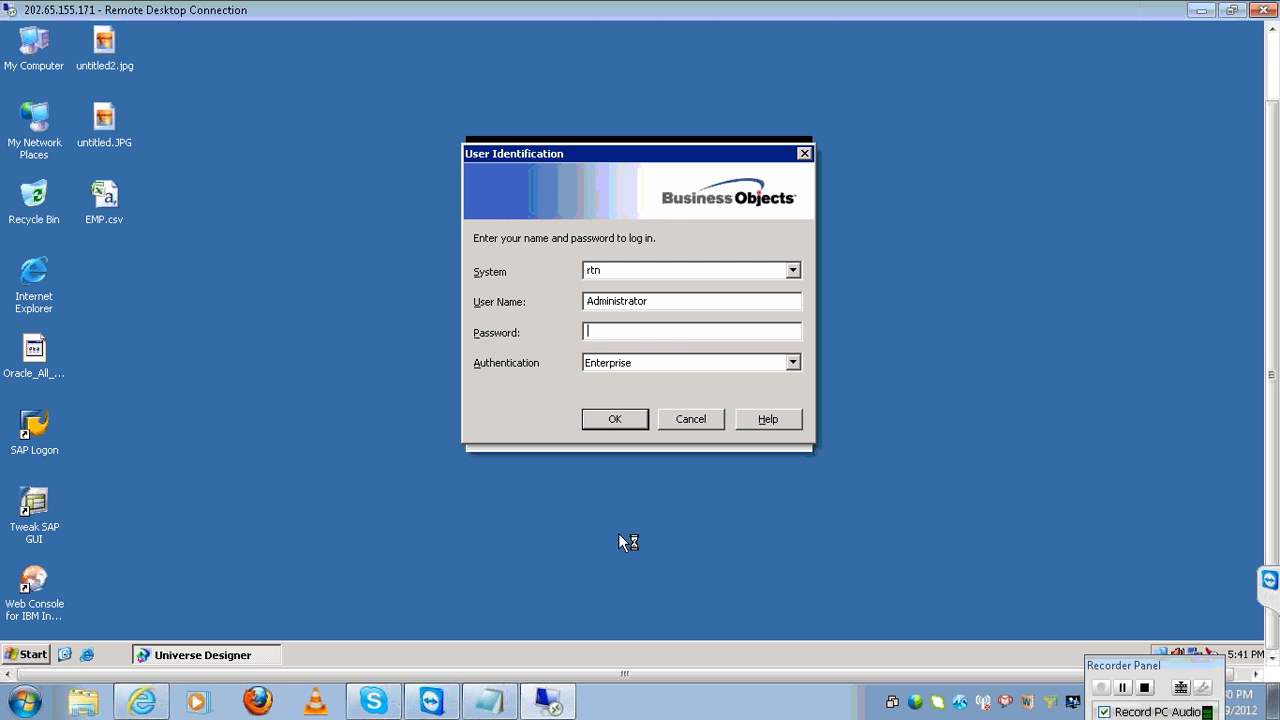
{"action": "left_click", "coordinate": [611, 425]}
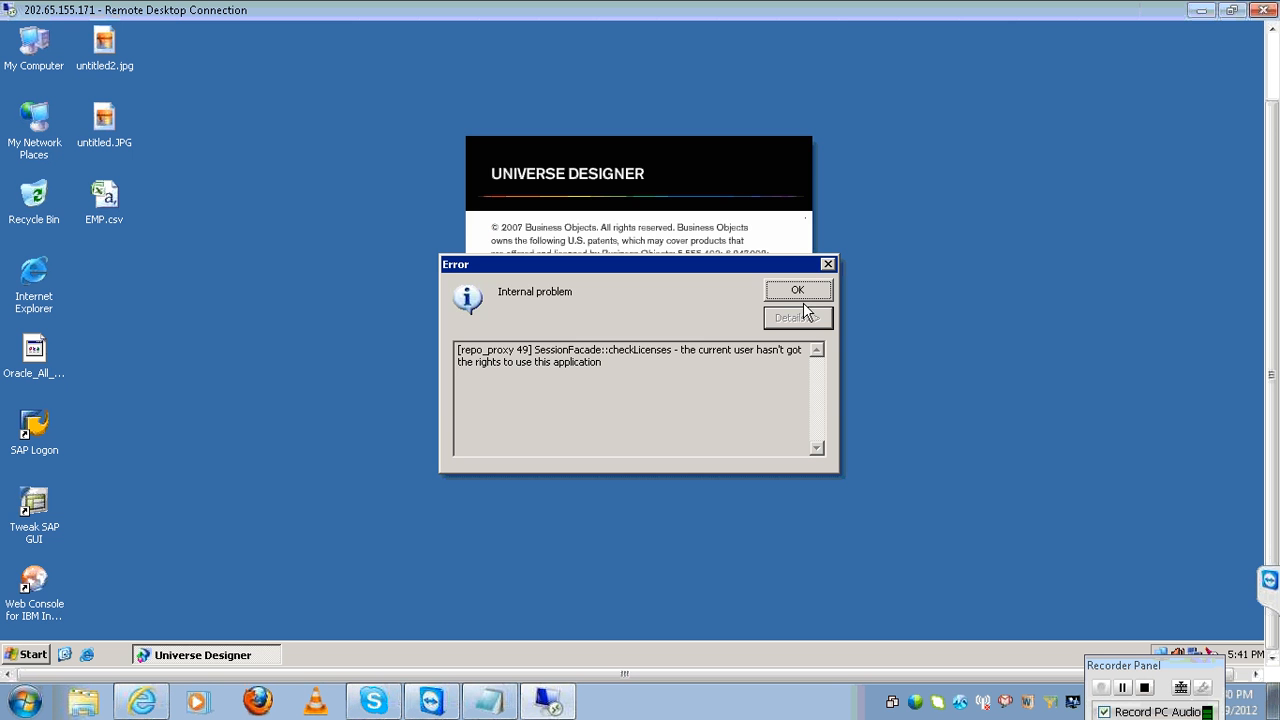
{"action": "left_click", "coordinate": [809, 290]}
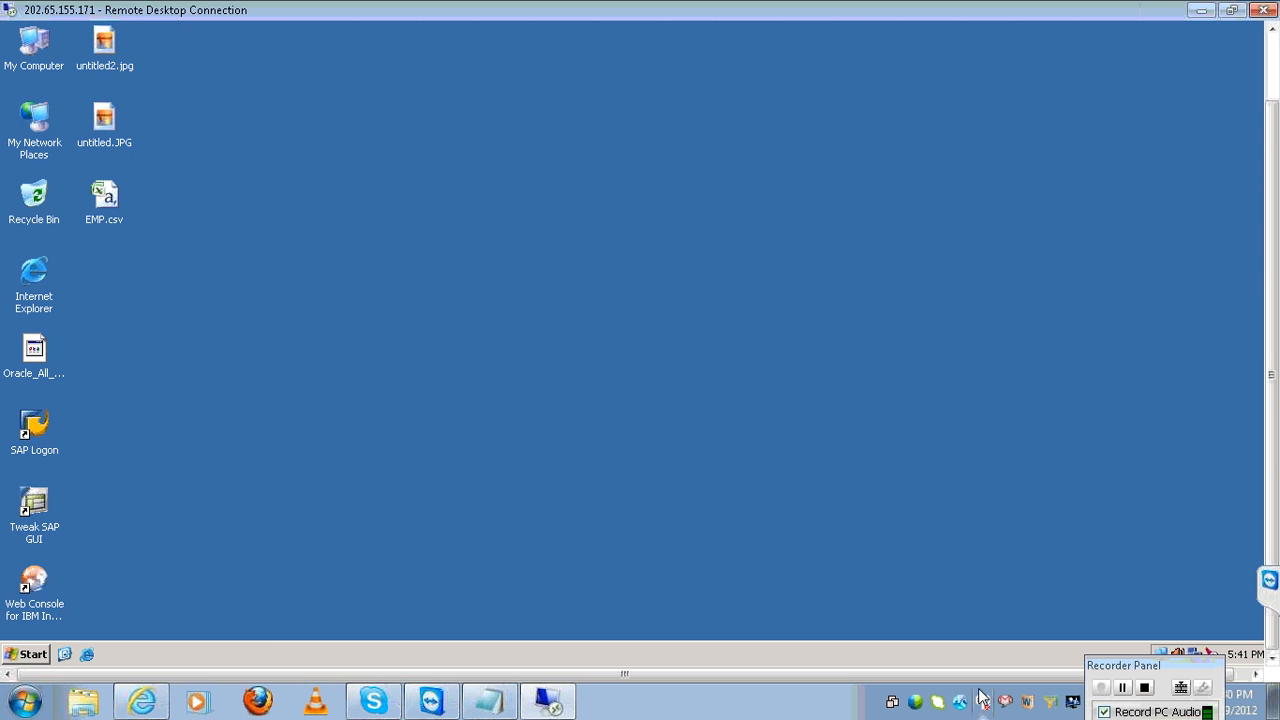
Set the remote server's clock date to 29 August 2010 and apply it.
{"action": "right_click", "coordinate": [1240, 658]}
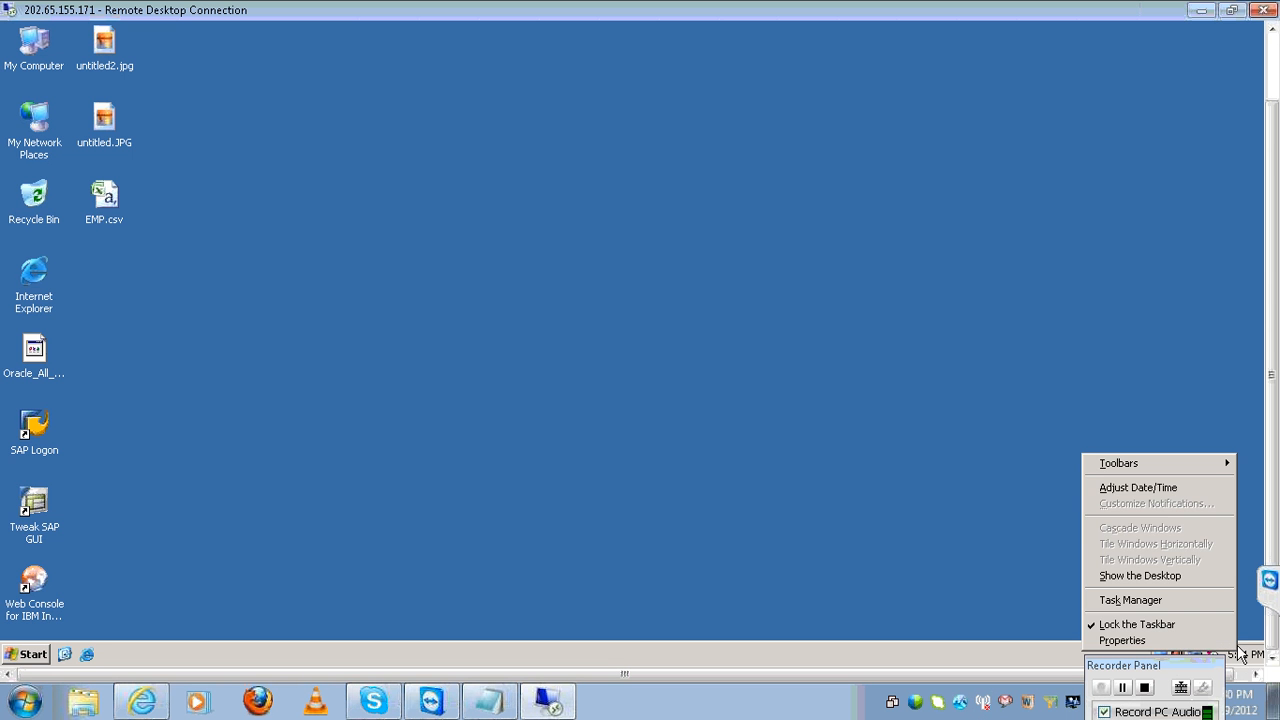
{"action": "left_click", "coordinate": [1206, 487]}
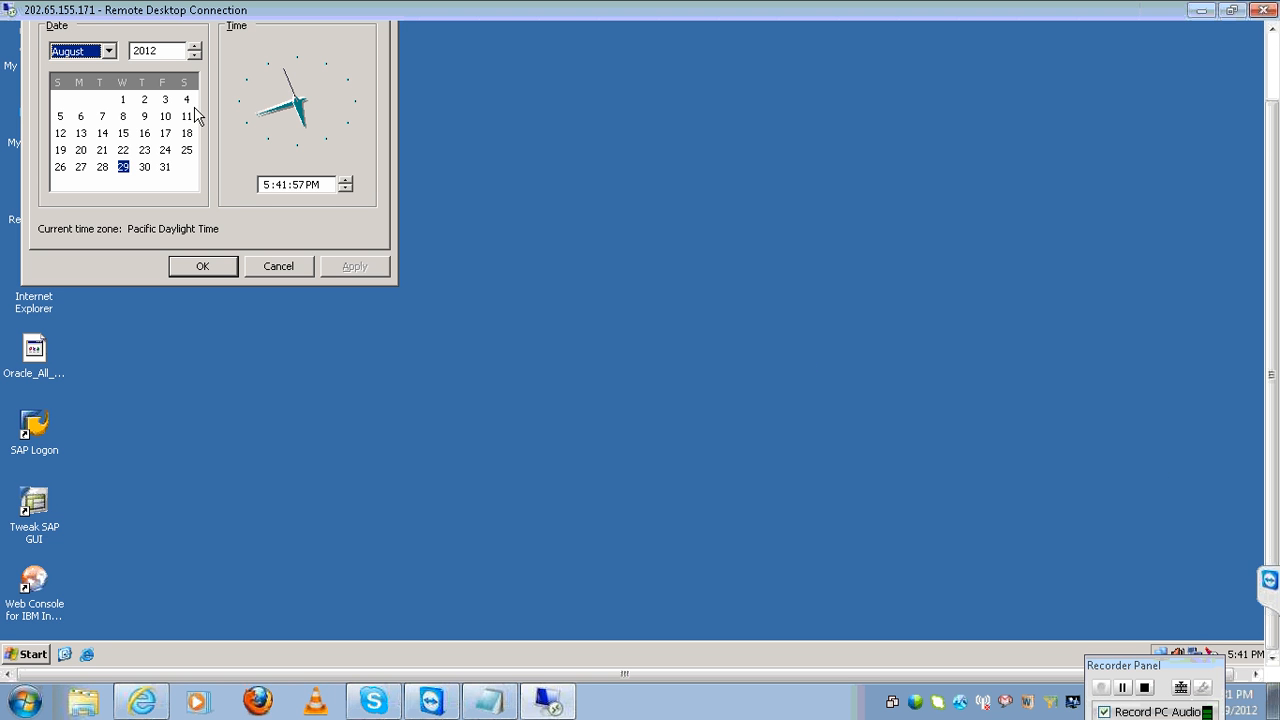
{"action": "left_click", "coordinate": [194, 56]}
{"action": "double_click", "coordinate": [194, 56]}
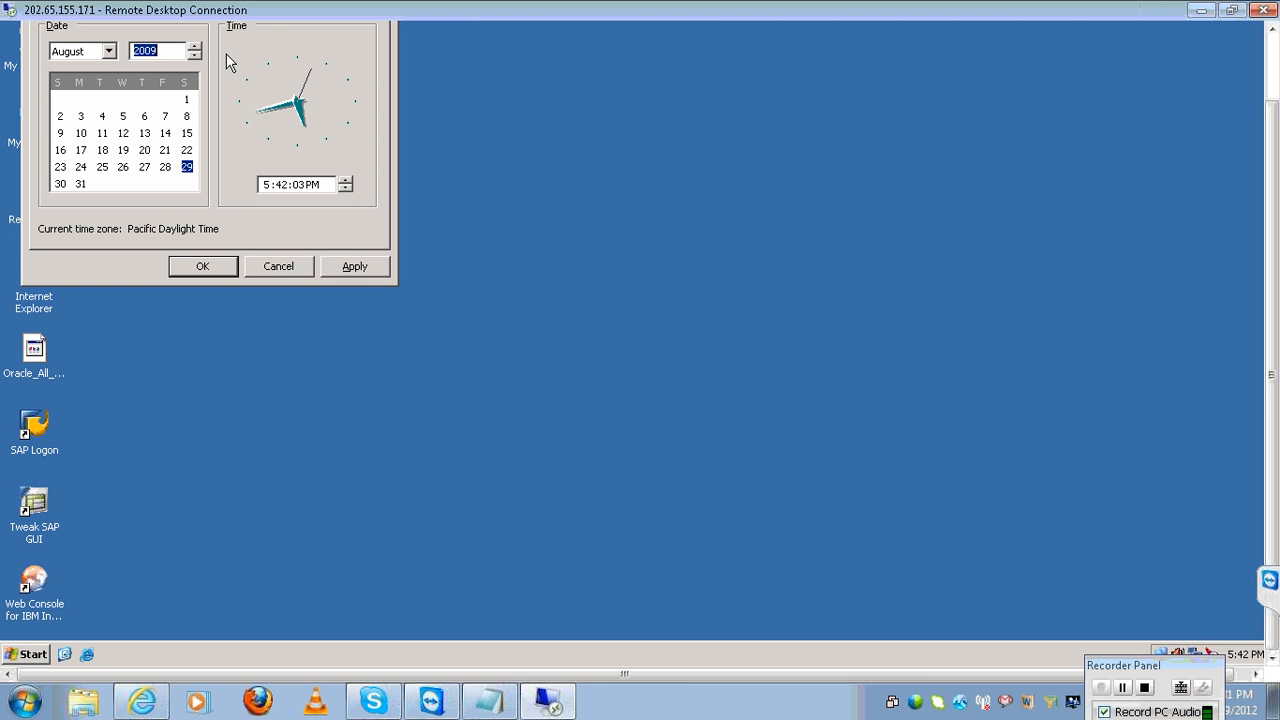
{"action": "left_click", "coordinate": [197, 46]}
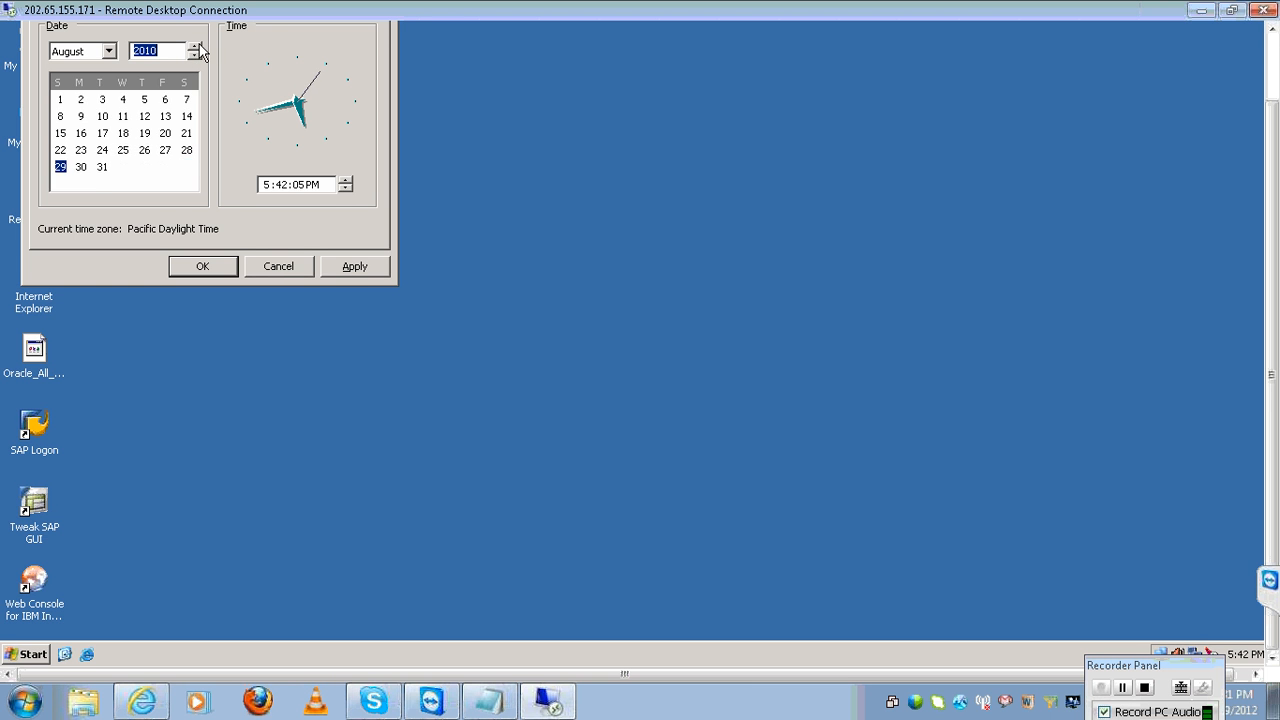
{"action": "left_click", "coordinate": [353, 264]}
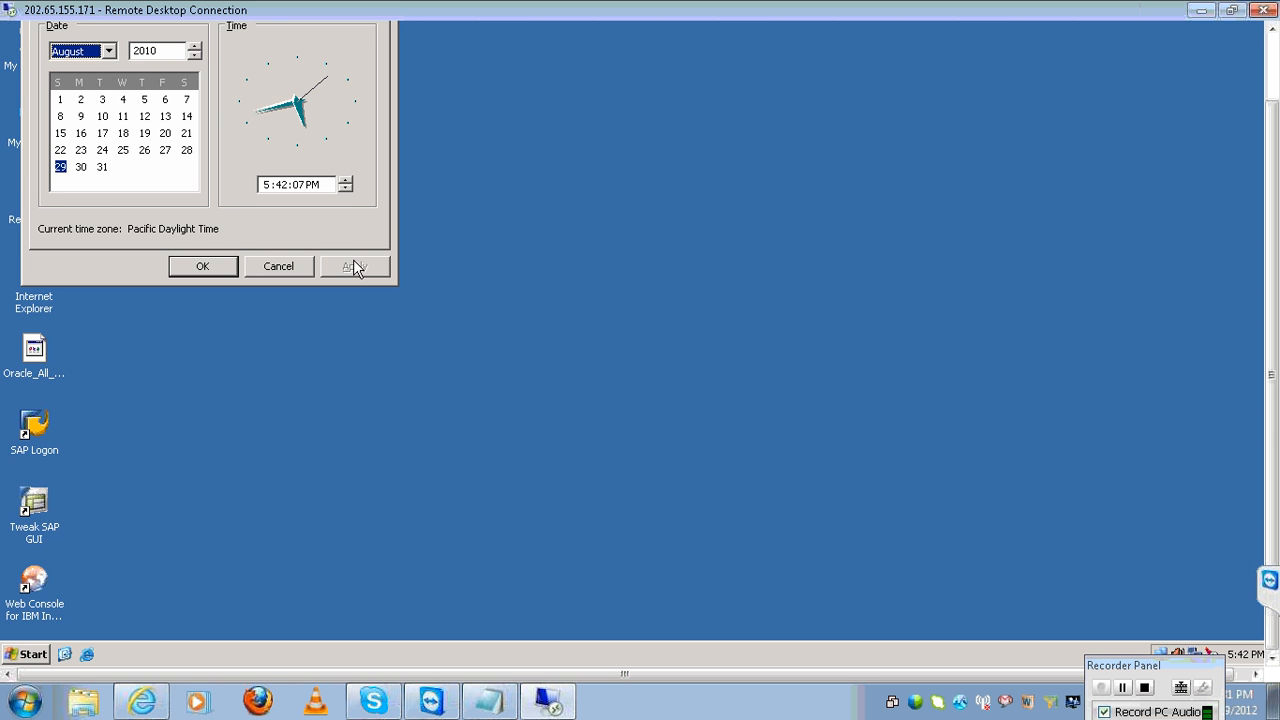
{"action": "left_click", "coordinate": [226, 266]}
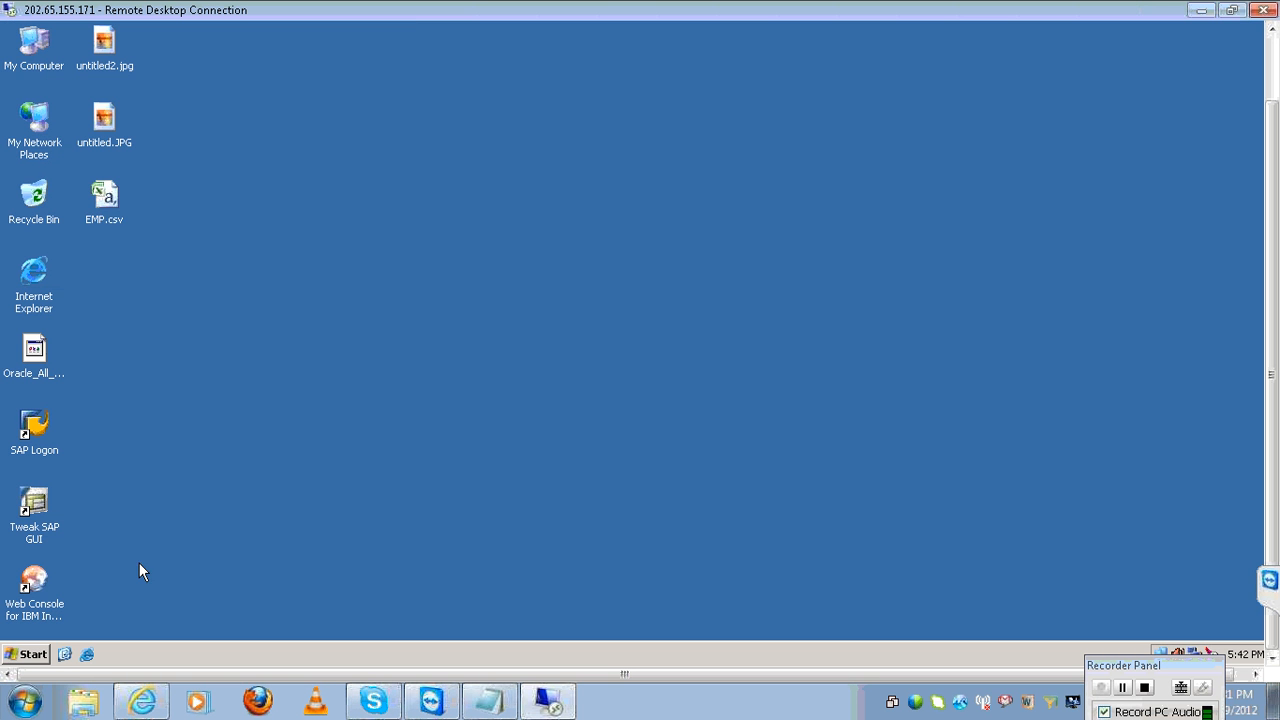
In the remote Shut Down dialog, choose Restart with the comment 'k'.
{"action": "left_click", "coordinate": [30, 655]}
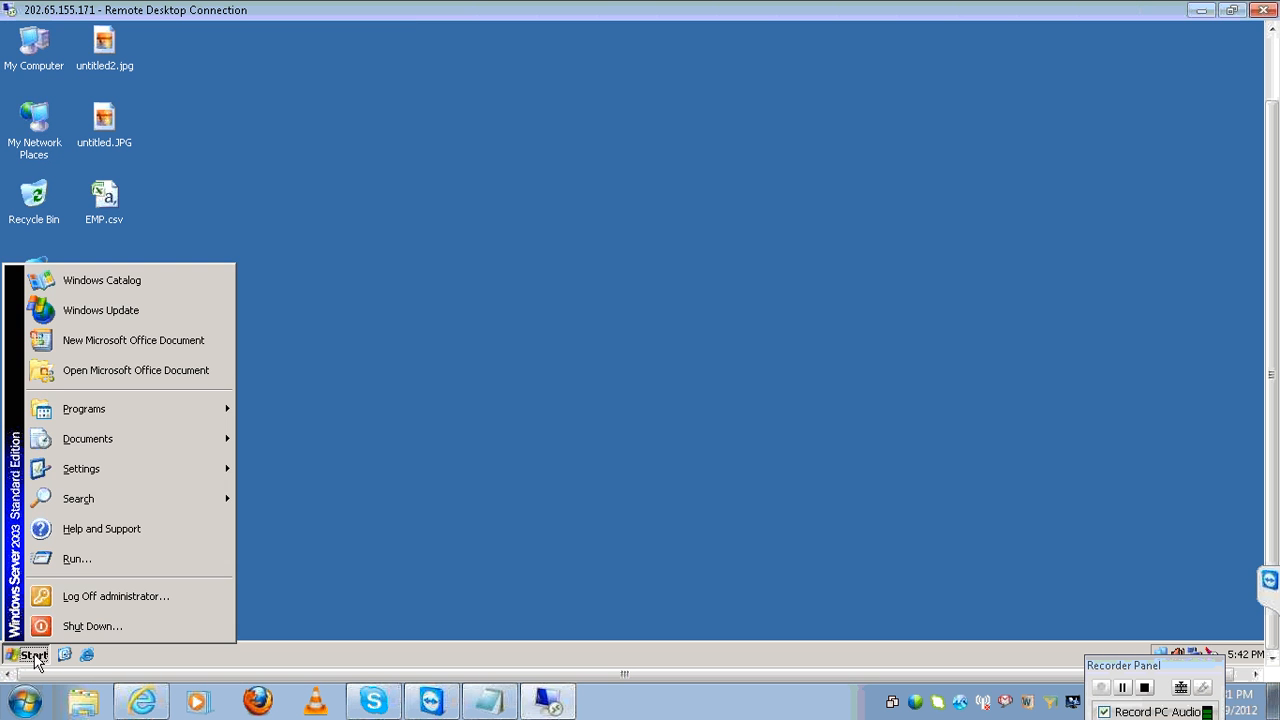
{"action": "left_click", "coordinate": [119, 622]}
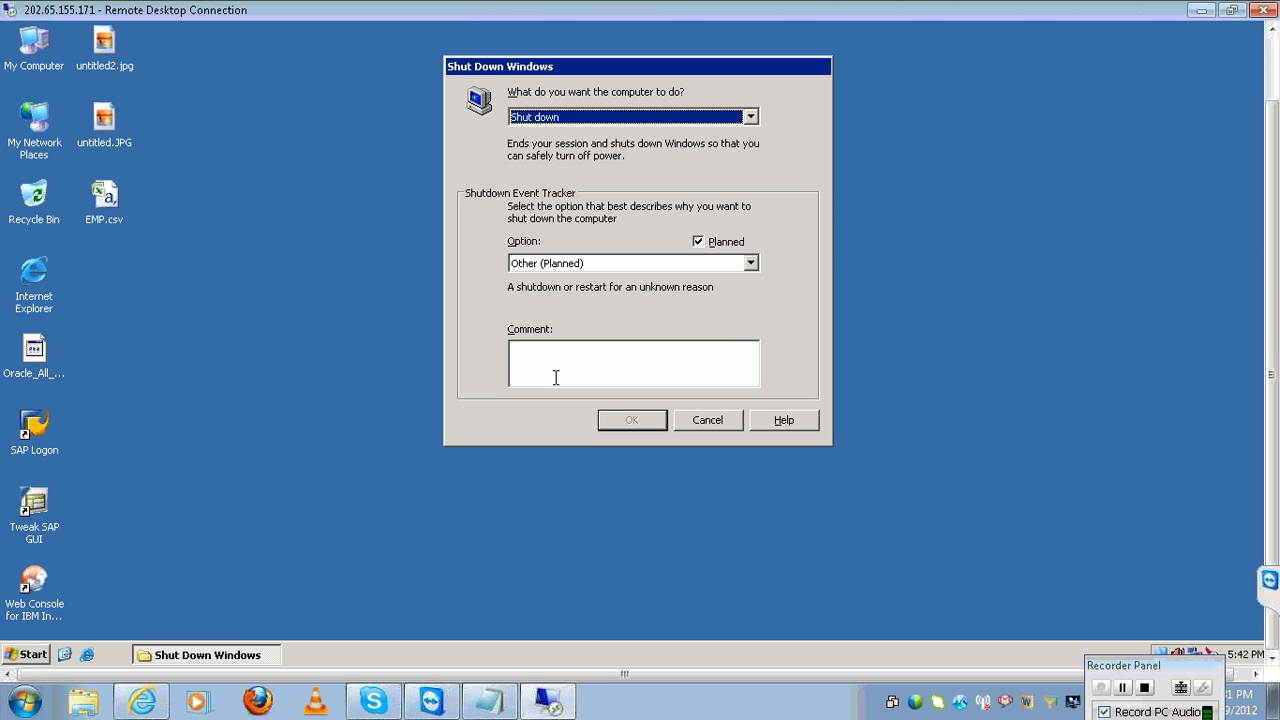
{"action": "left_click", "coordinate": [556, 377]}
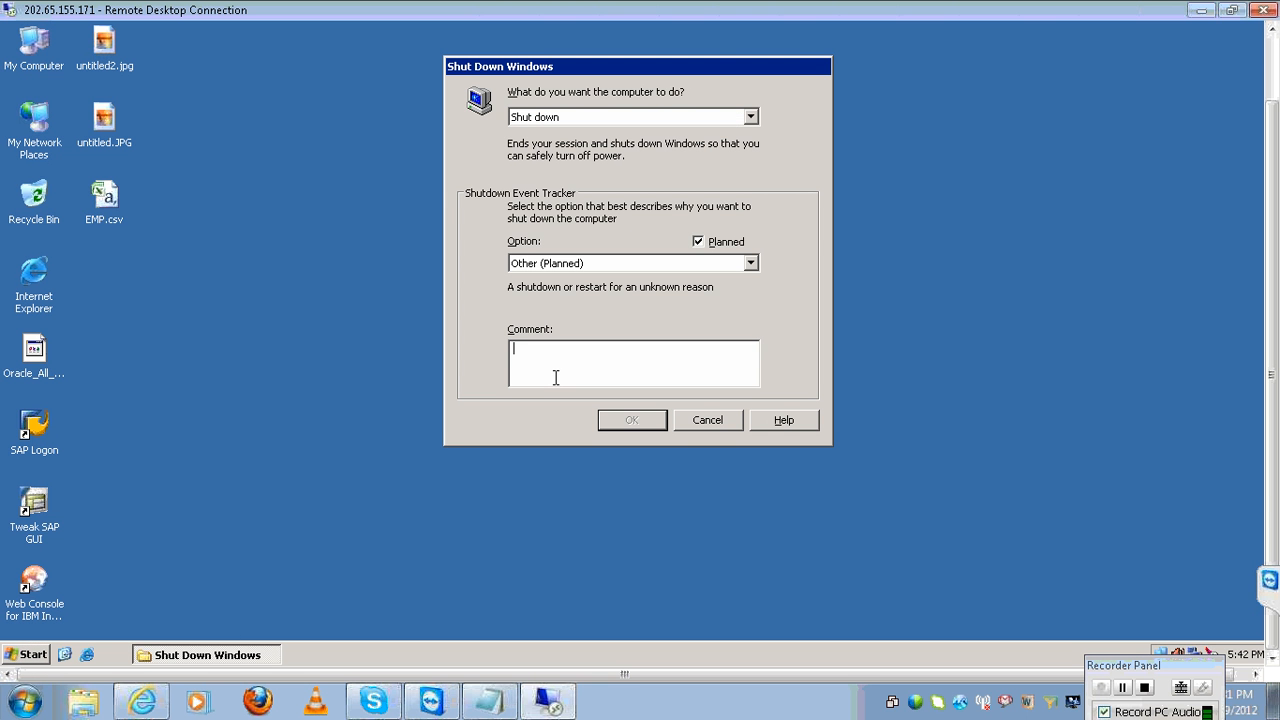
{"action": "left_click", "coordinate": [753, 117]}
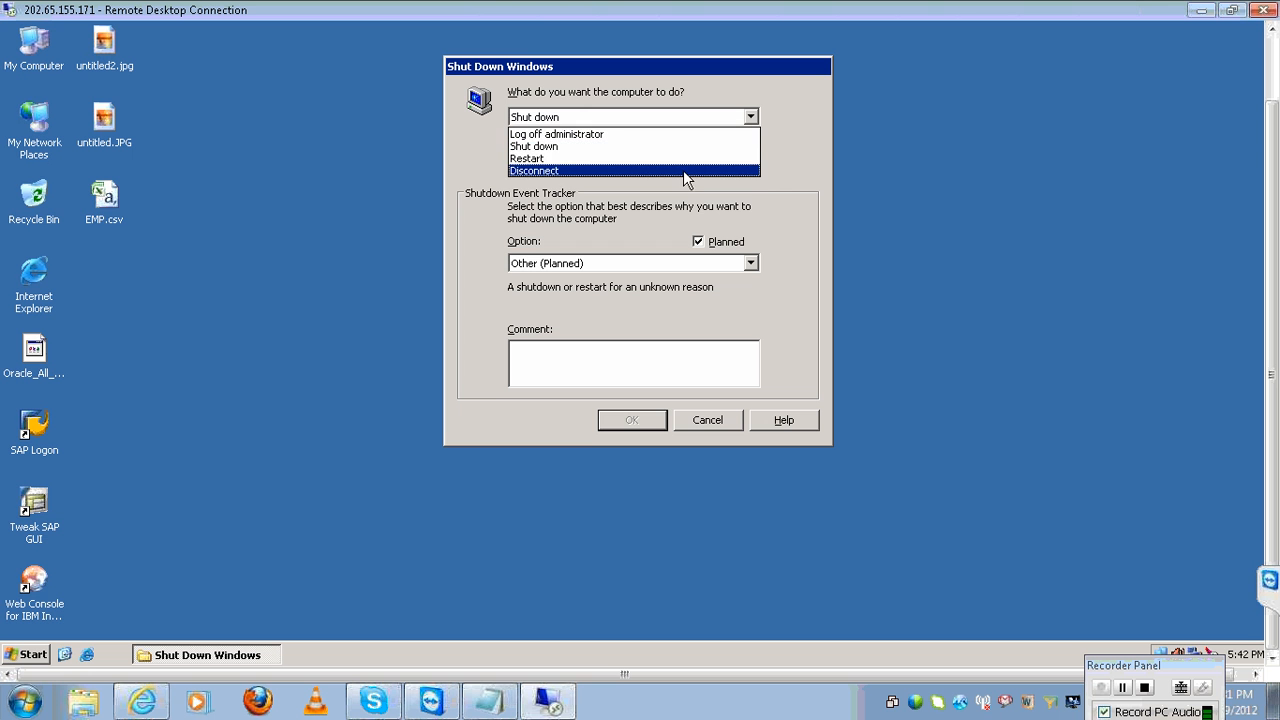
{"action": "key", "text": "Up"}
{"action": "key", "text": "Return"}
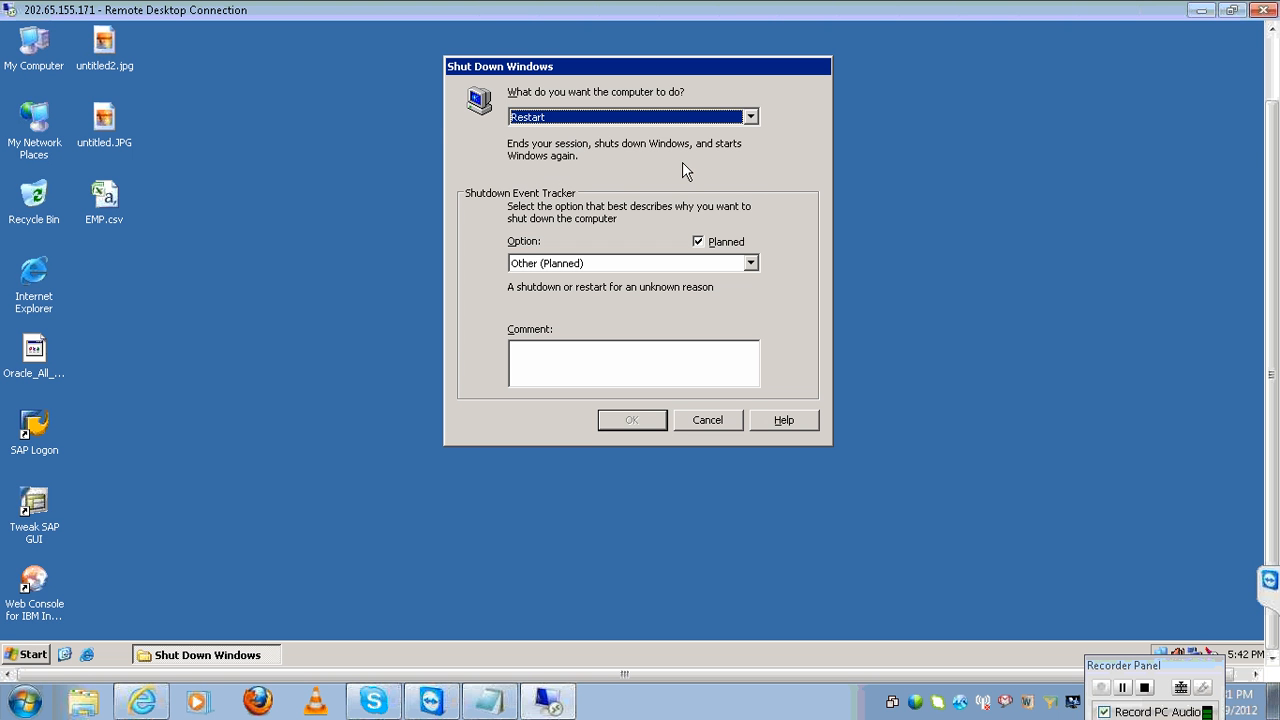
{"action": "left_click", "coordinate": [627, 355]}
{"action": "type", "text": "k"}
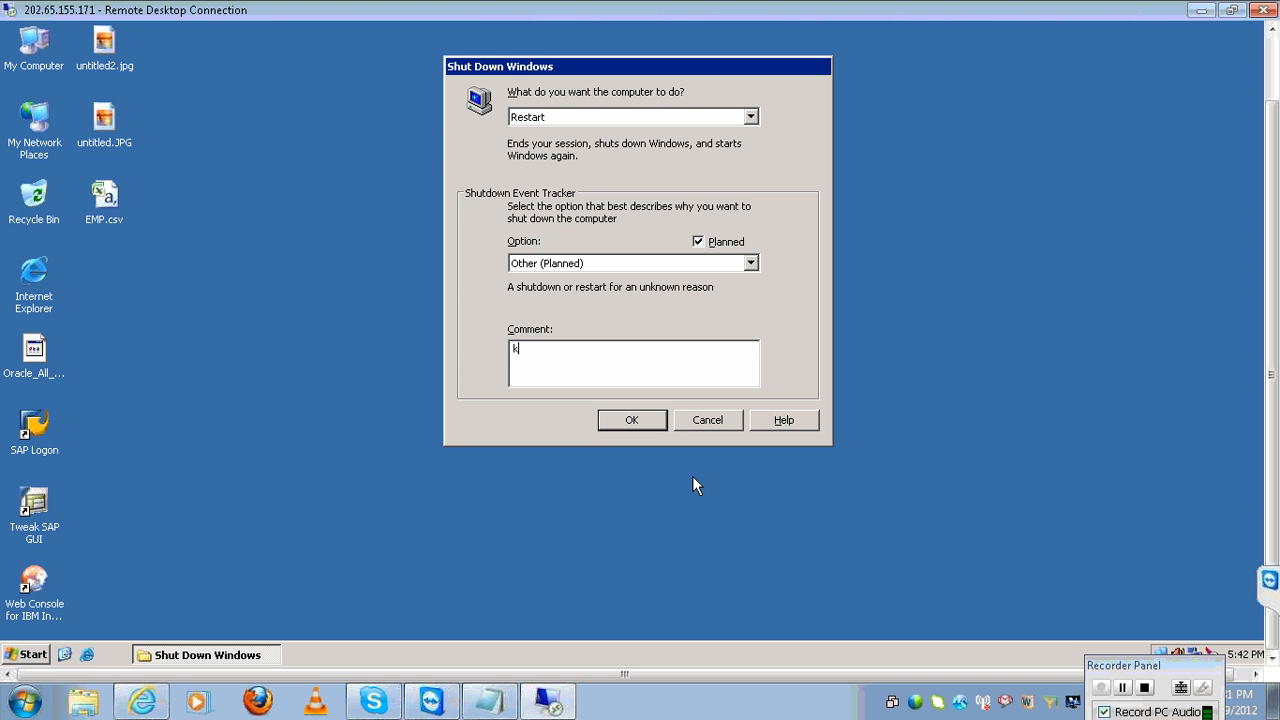
Confirm the restart despite other users, then minimize the Remote Desktop window.
{"action": "left_click", "coordinate": [636, 420]}
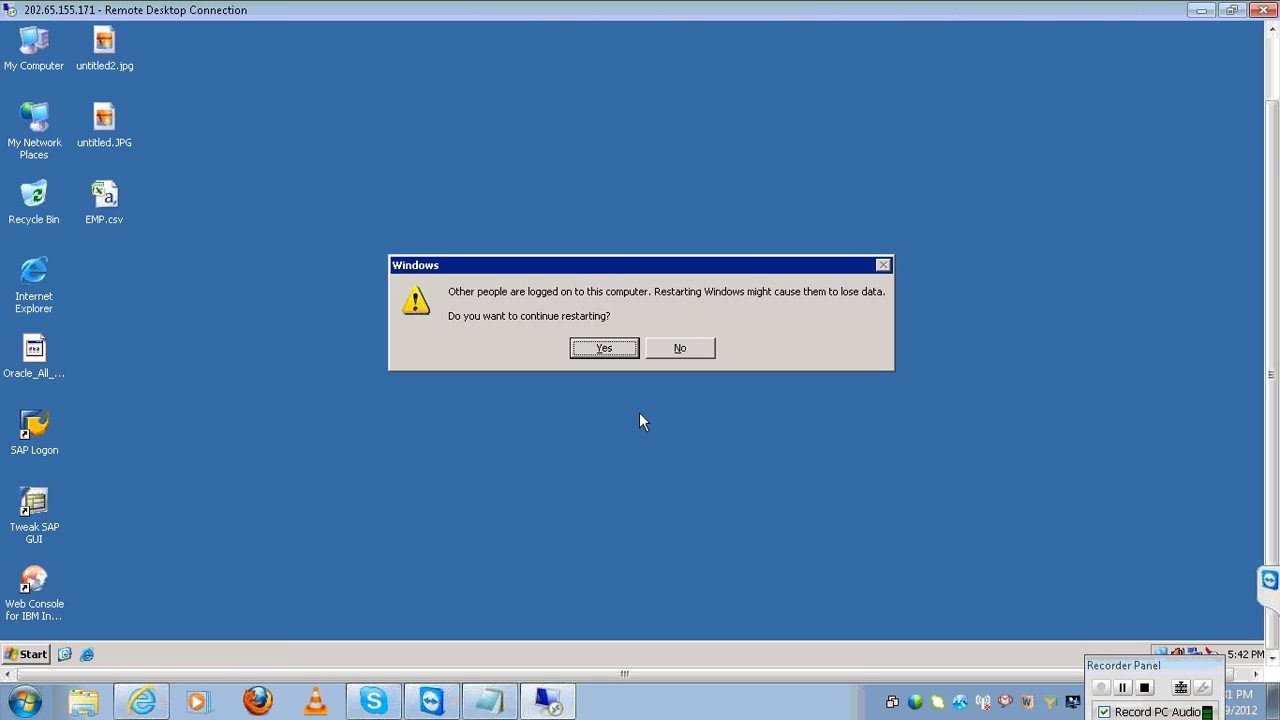
{"action": "left_click", "coordinate": [614, 356]}
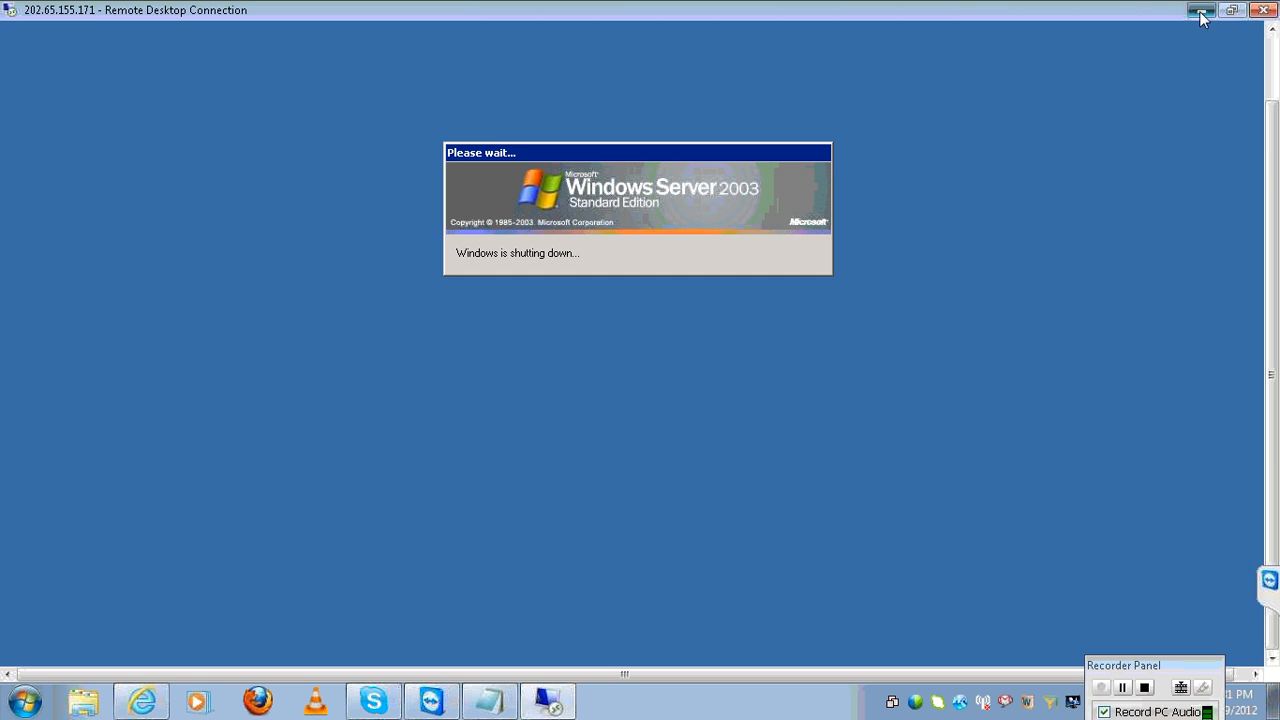
{"action": "left_click", "coordinate": [1201, 10]}
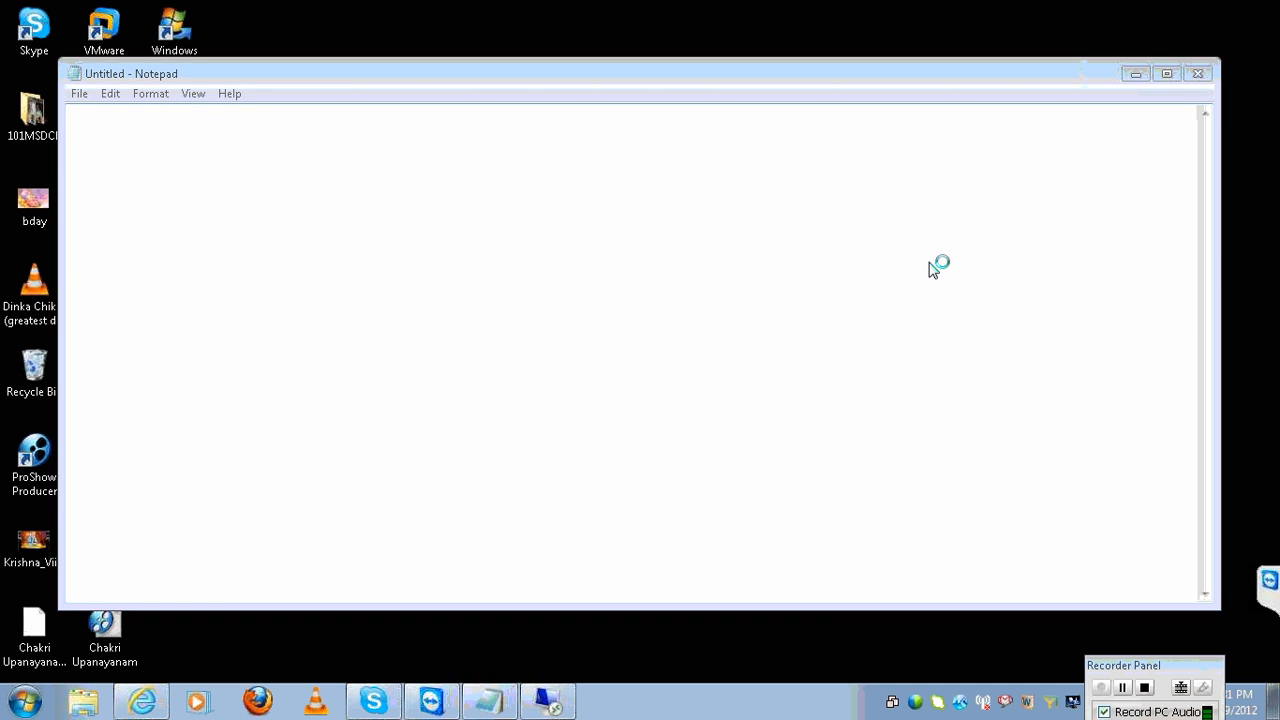
Type the header 'year,skunumber,sales revenue' and begin the note 'each year wise lot of s'.
{"action": "type", "text": "year"}
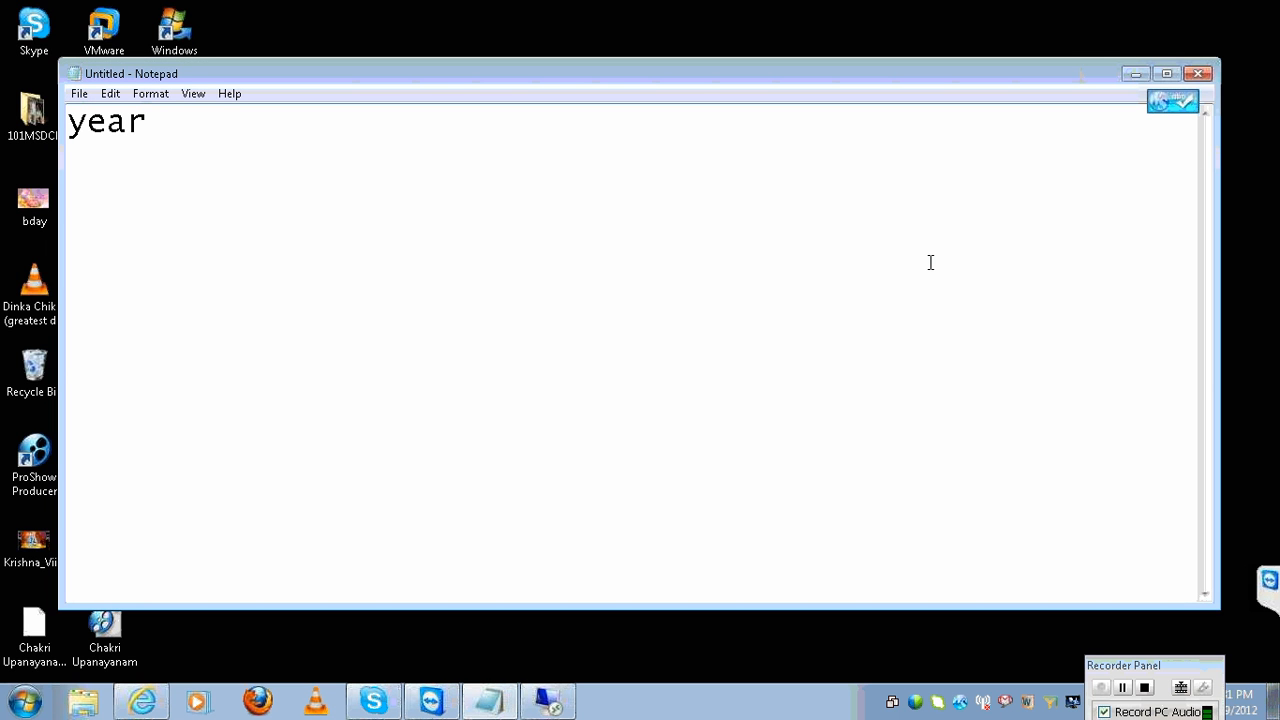
{"action": "type", "text": ",skunumber,"}
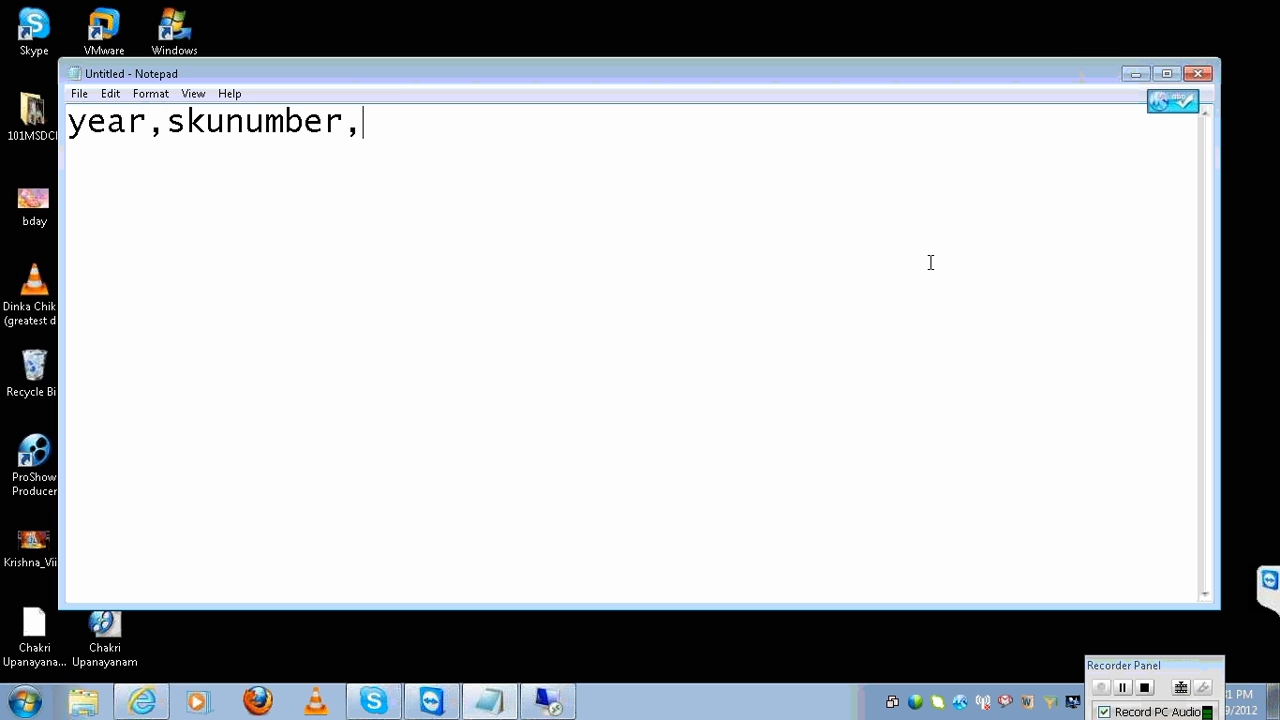
{"action": "type", "text": "sales reve"}
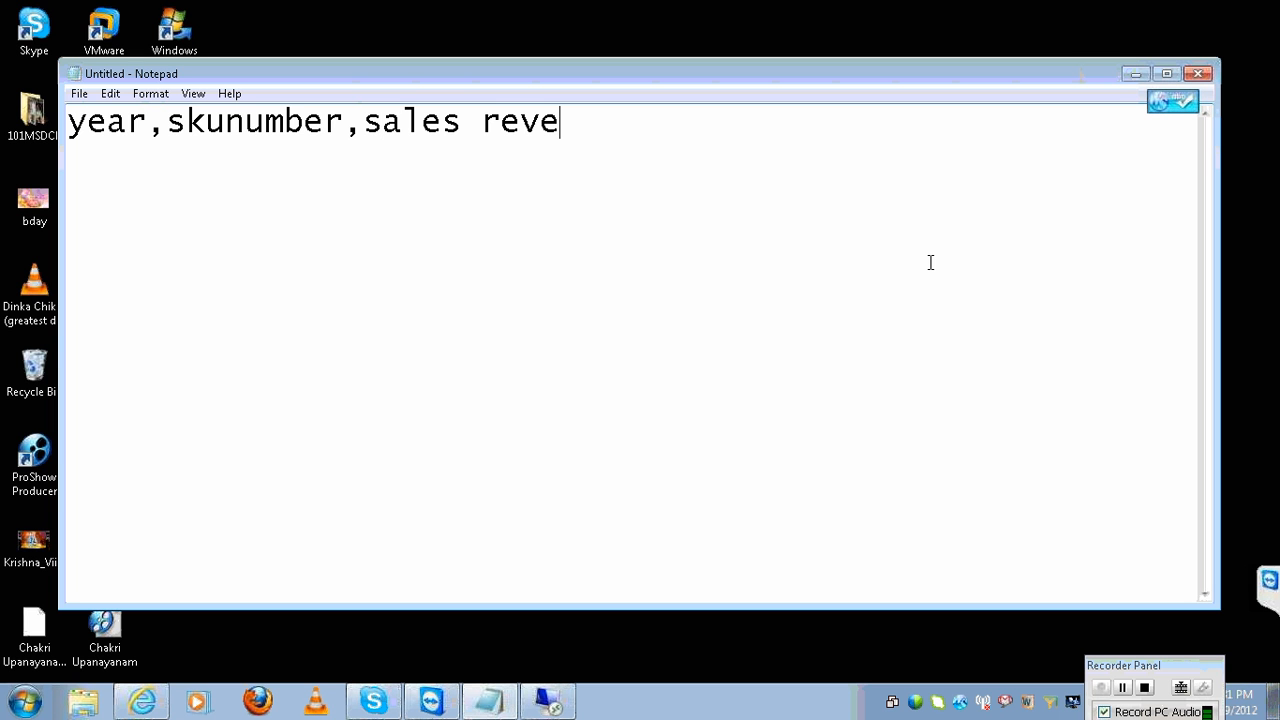
{"action": "type", "text": "nue"}
{"action": "key", "text": "Return"}
{"action": "key", "text": "Return"}
{"action": "type", "text": "eac"}
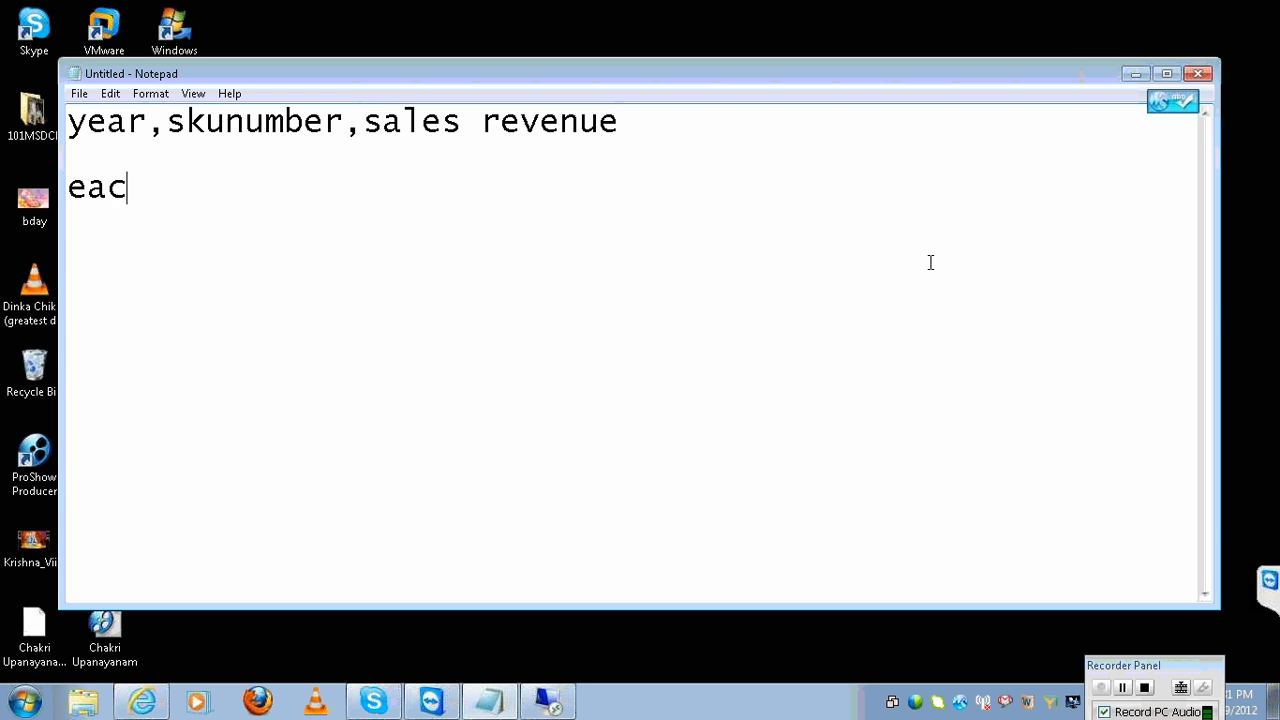
{"action": "type", "text": "h year wise lo"}
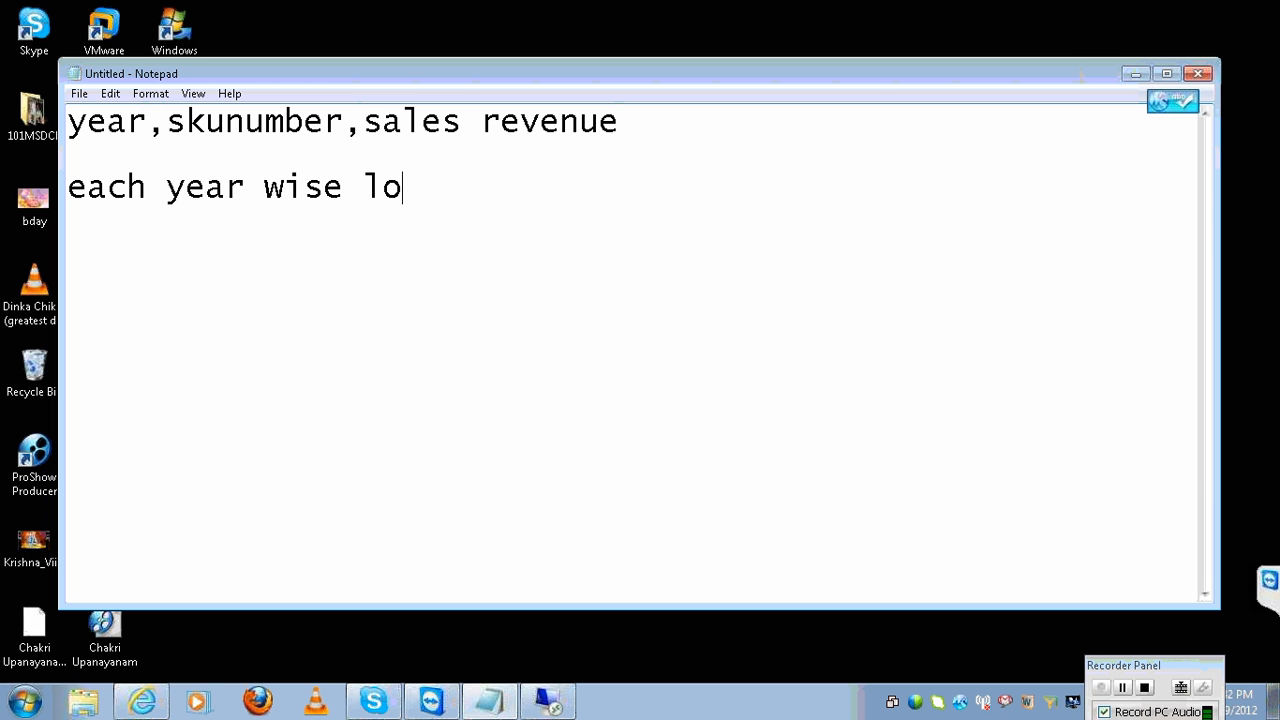
{"action": "type", "text": "t of s"}
Finish the note saying each year has a lot of skunumbers.
{"action": "key", "text": "BackSpace"}
{"action": "type", "text": "f skun"}
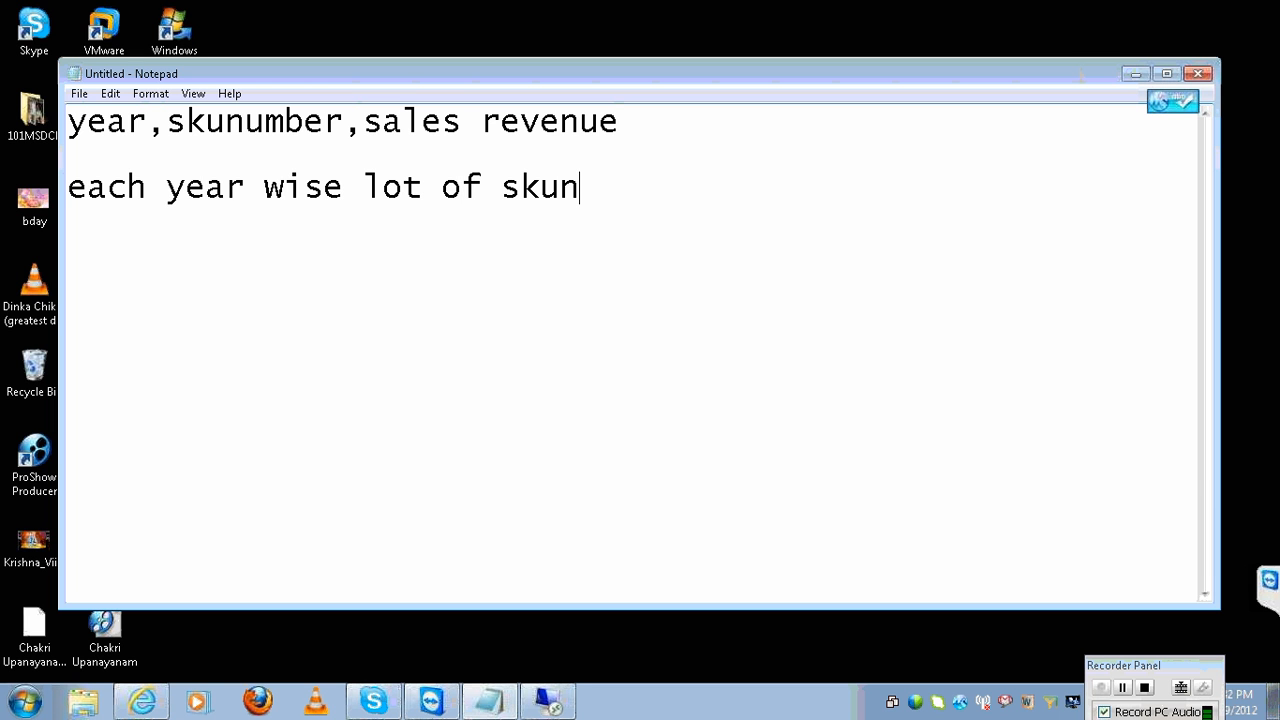
{"action": "type", "text": "umbers"}
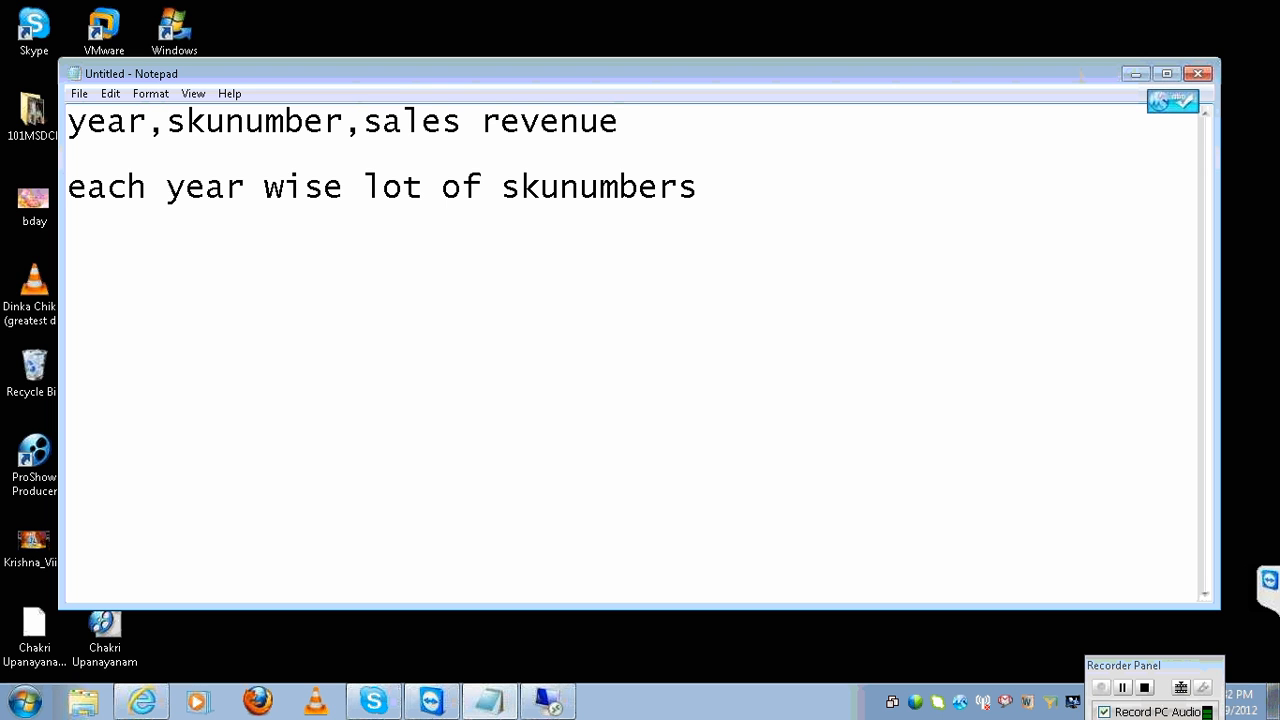
{"action": "type", "text": " are there"}
{"action": "key", "text": "Return"}
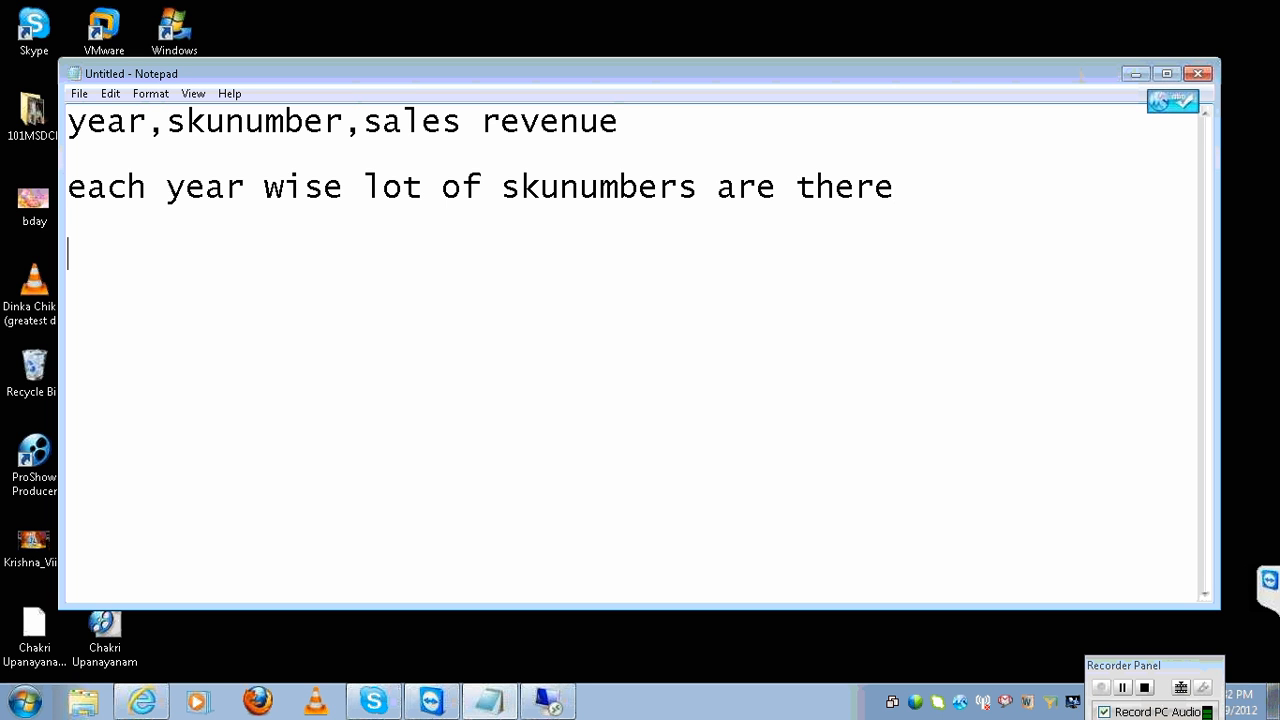
{"action": "key", "text": "Return"}
Add notes '8 skunumbers have the promotion' and 'year 8 skunumbers revenue'.
{"action": "type", "text": "the skunum"}
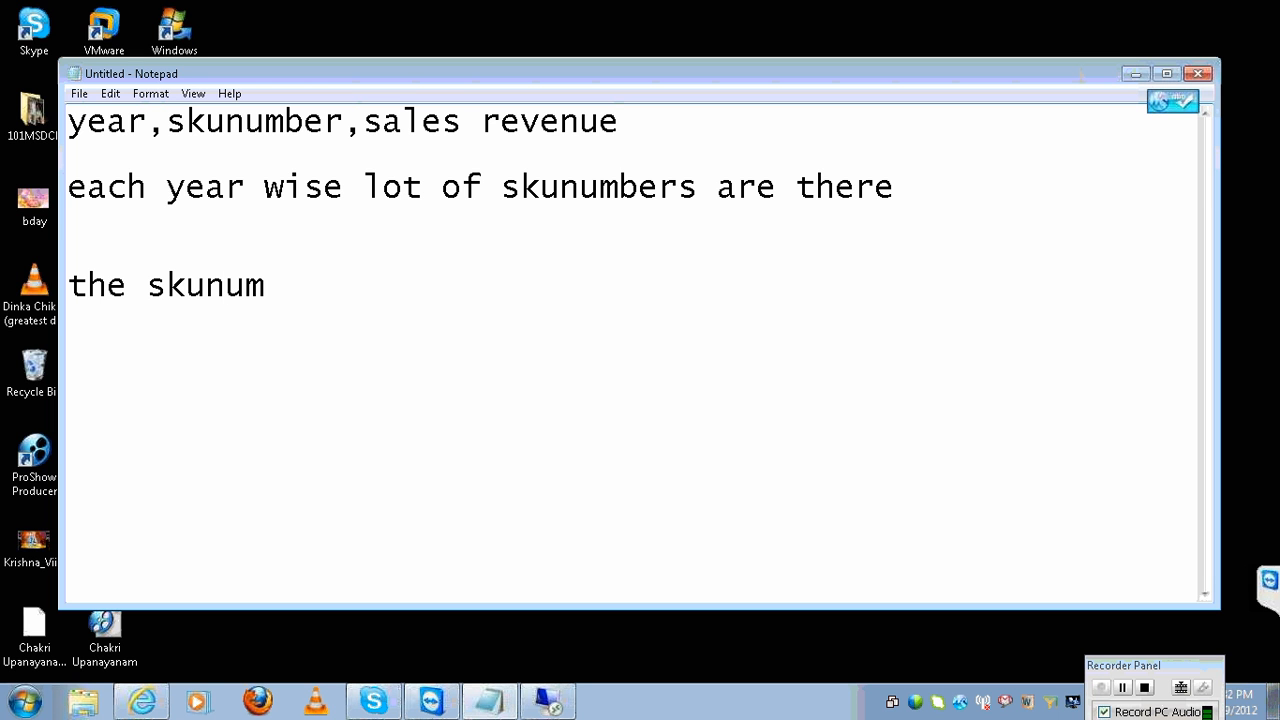
{"action": "type", "text": "bers which"}
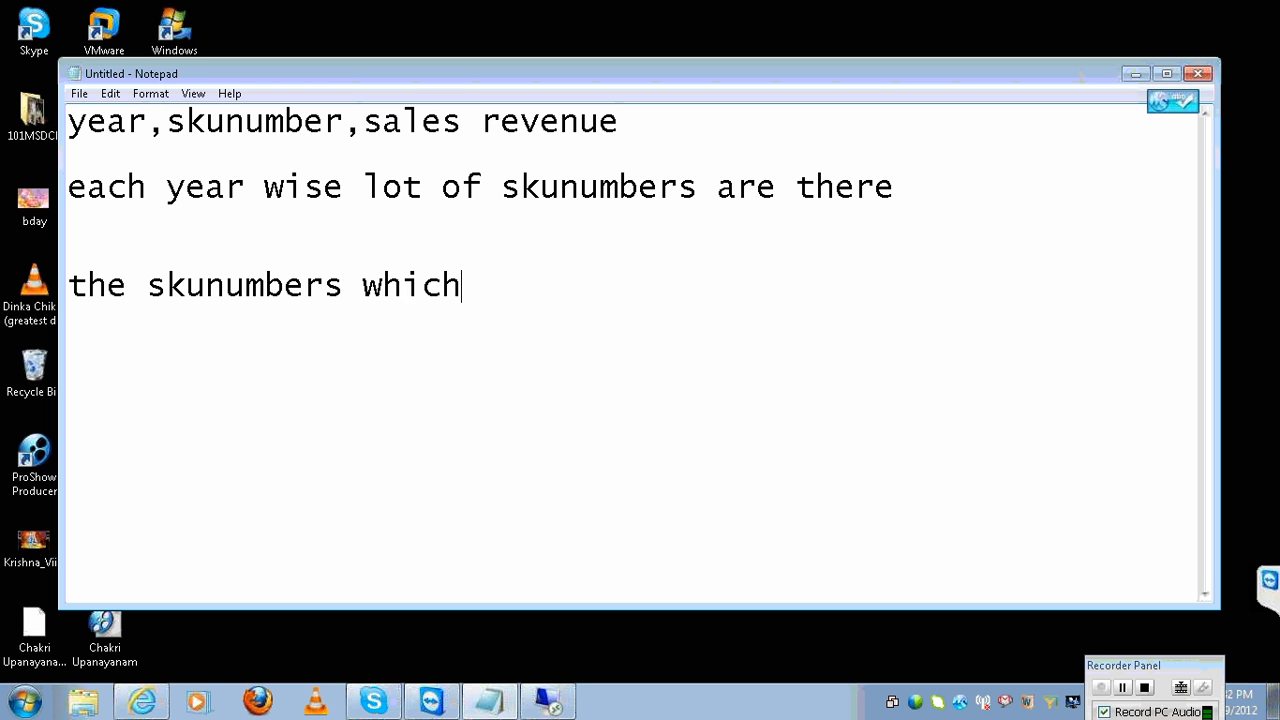
{"action": "type", "text": " are having th"}
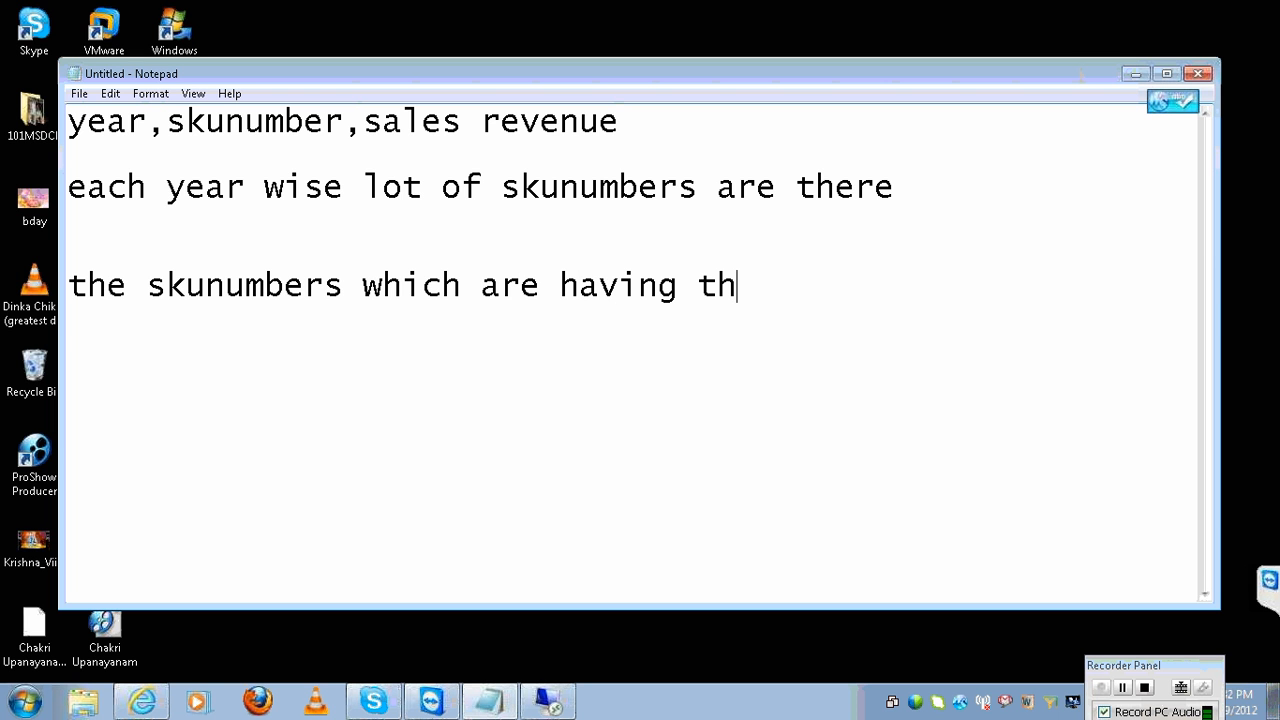
{"action": "type", "text": "e proom"}
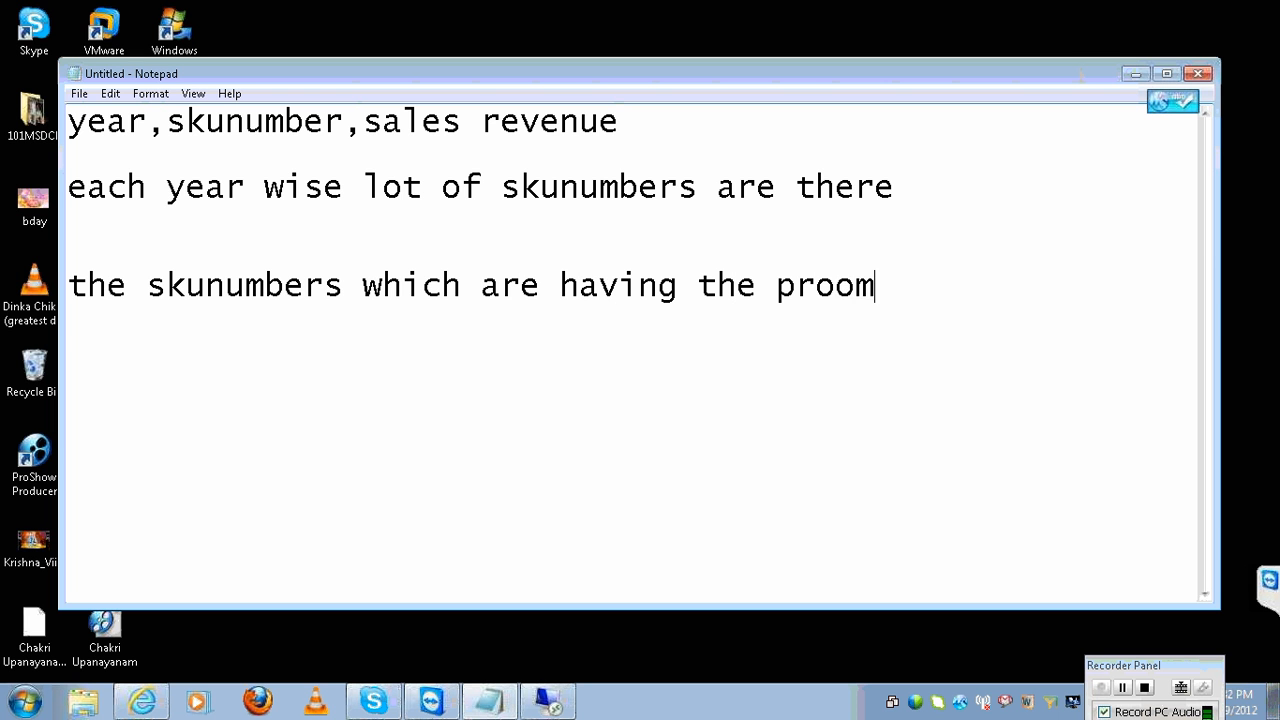
{"action": "key", "text": "BackSpace"}
{"action": "key", "text": "BackSpace"}
{"action": "type", "text": "motions"}
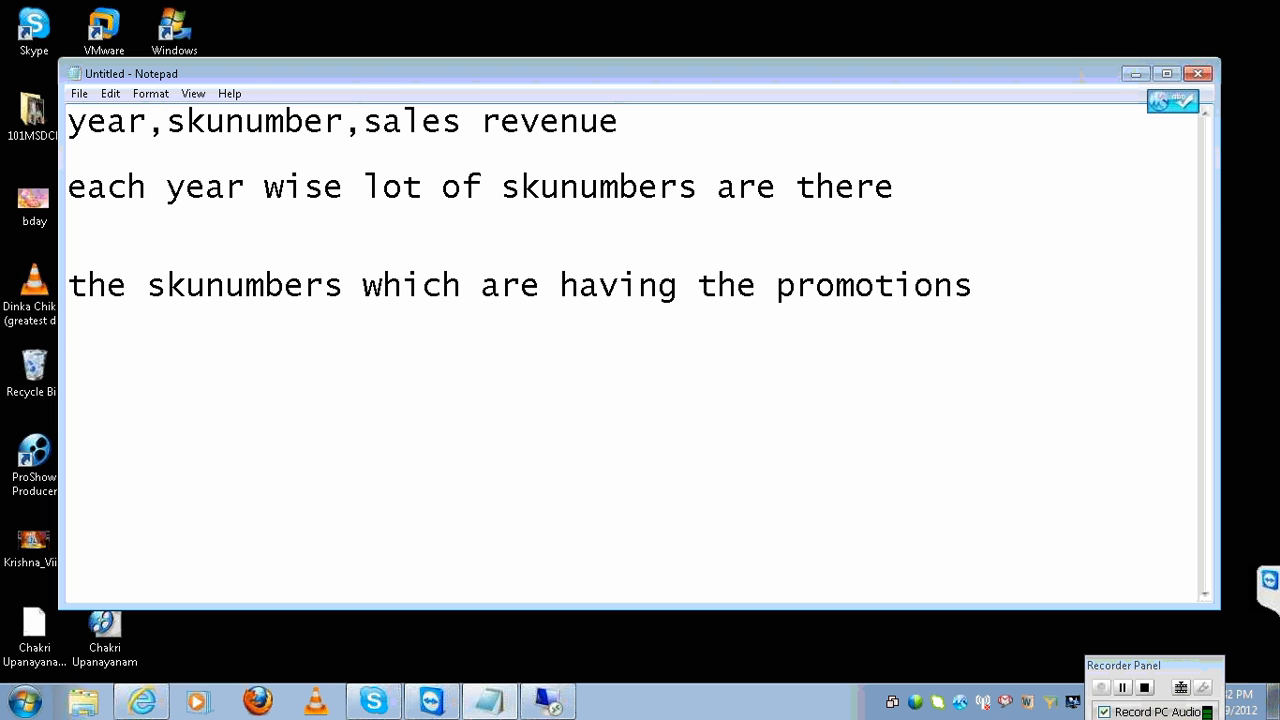
{"action": "type", "text": "-- 8 skunumbers "}
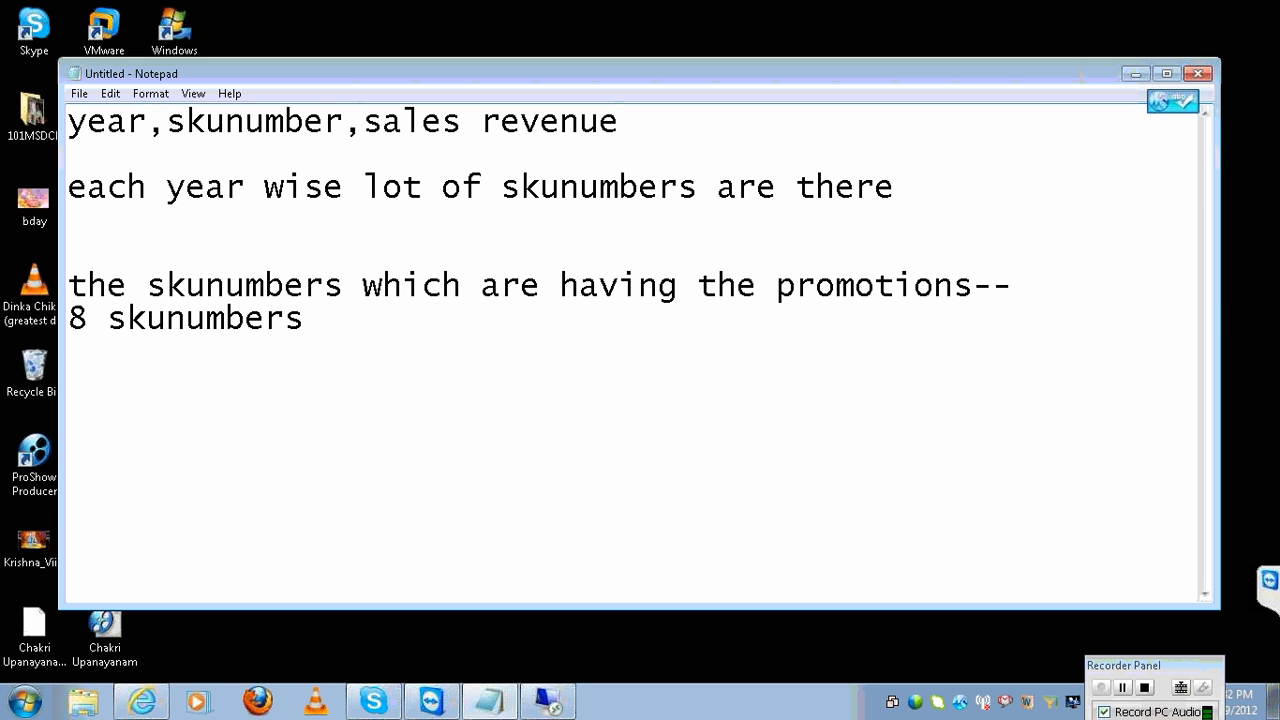
{"action": "type", "text": "have the pro"}
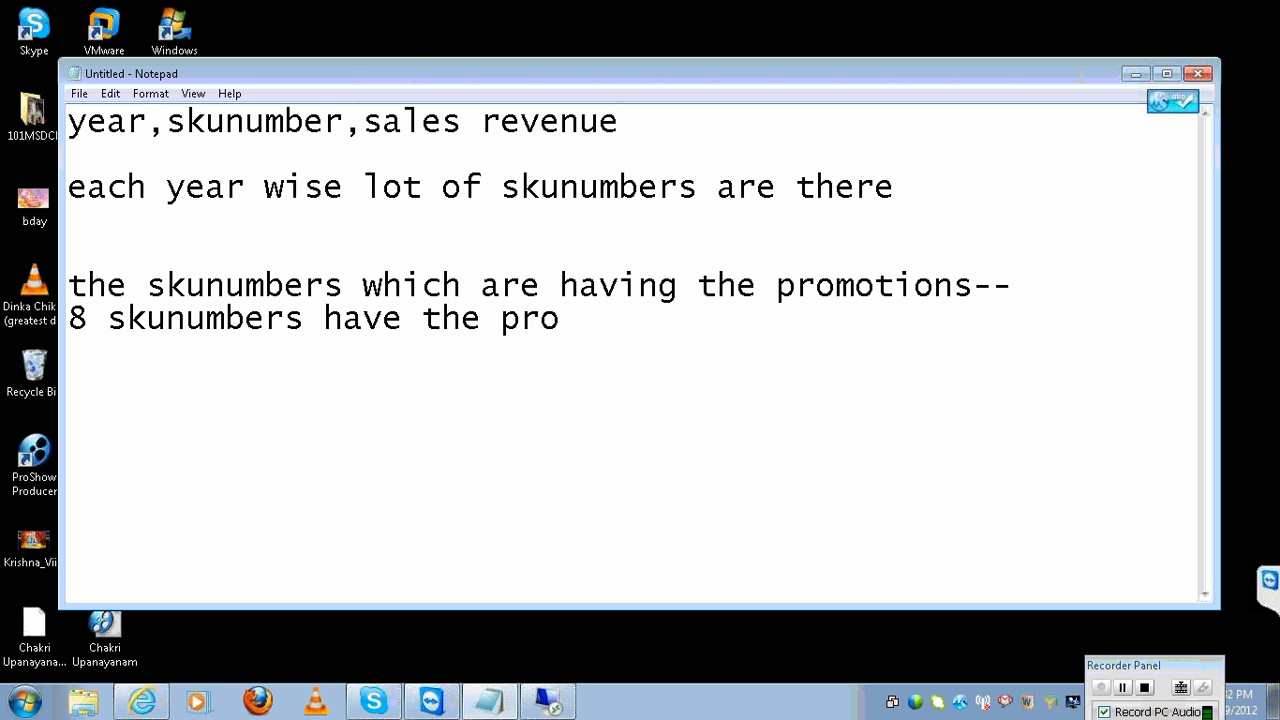
{"action": "type", "text": "motion"}
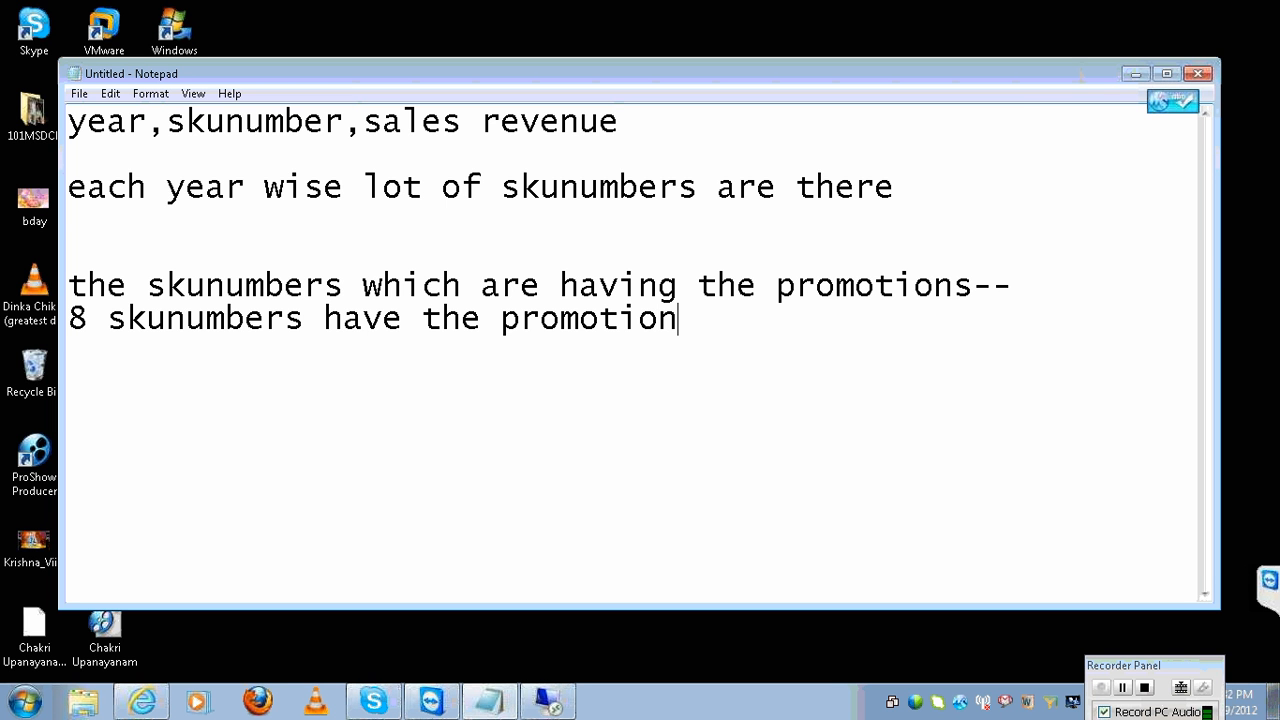
{"action": "key", "text": "Return"}
{"action": "key", "text": "Return"}
{"action": "type", "text": "year 8 "}
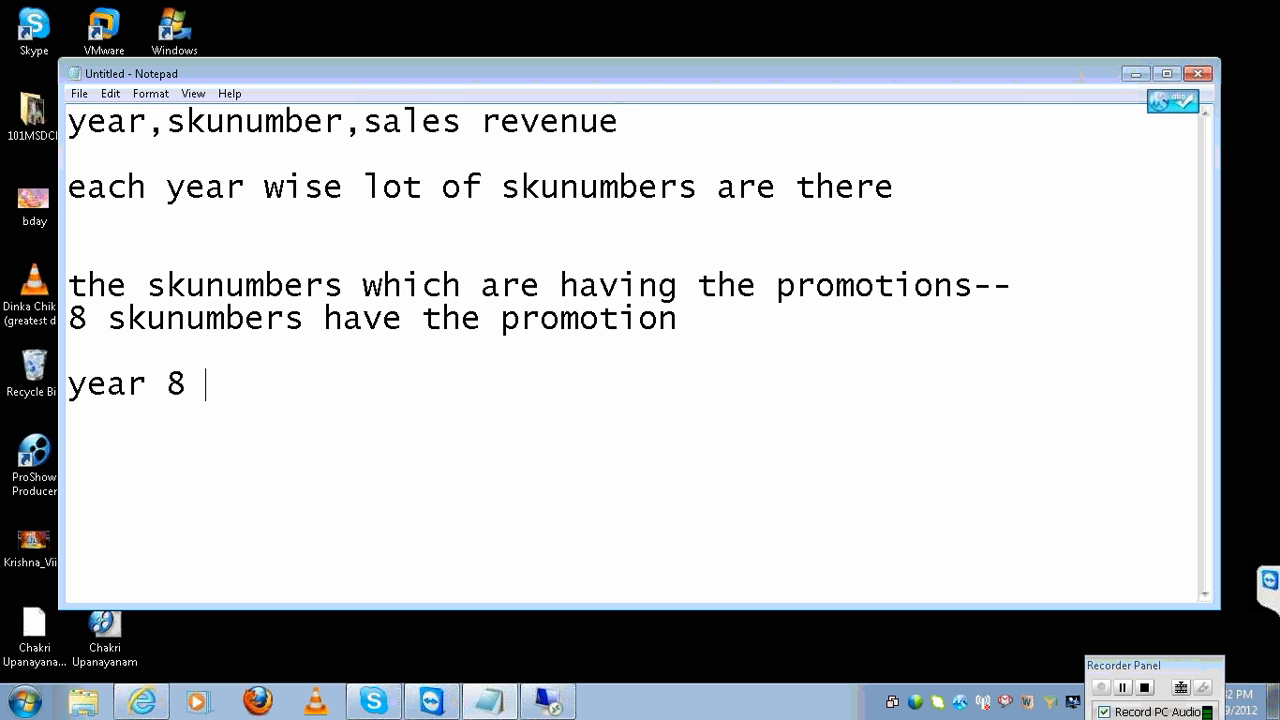
{"action": "type", "text": "skun"}
{"action": "type", "text": "umbers revenue"}
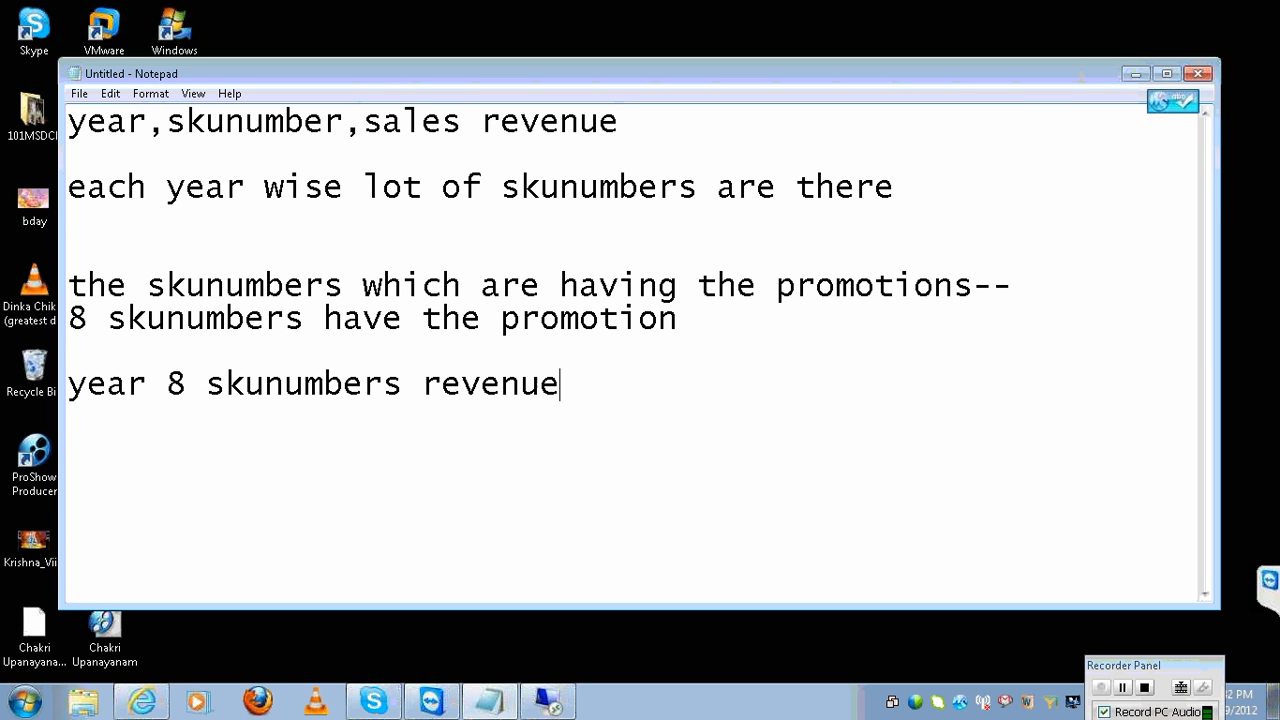
{"action": "key", "text": "Return"}
{"action": "key", "text": "Return"}
{"action": "key", "text": "Return"}
{"action": "key", "text": "Return"}
{"action": "key", "text": "Return"}
Type the line 'select year skunumber sales revenue from xxxxx'.
{"action": "type", "text": "select yera"}
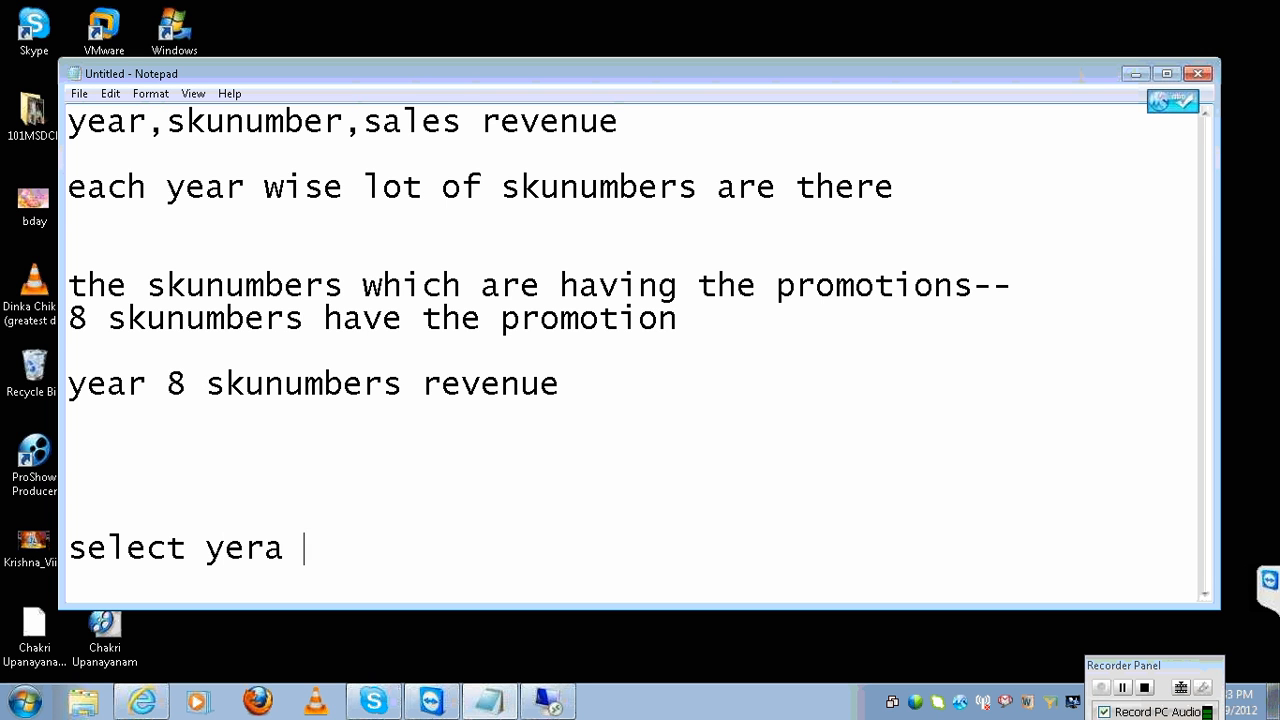
{"action": "key", "text": "BackSpace"}
{"action": "key", "text": "BackSpace"}
{"action": "key", "text": "BackSpace"}
{"action": "type", "text": "ar sku"}
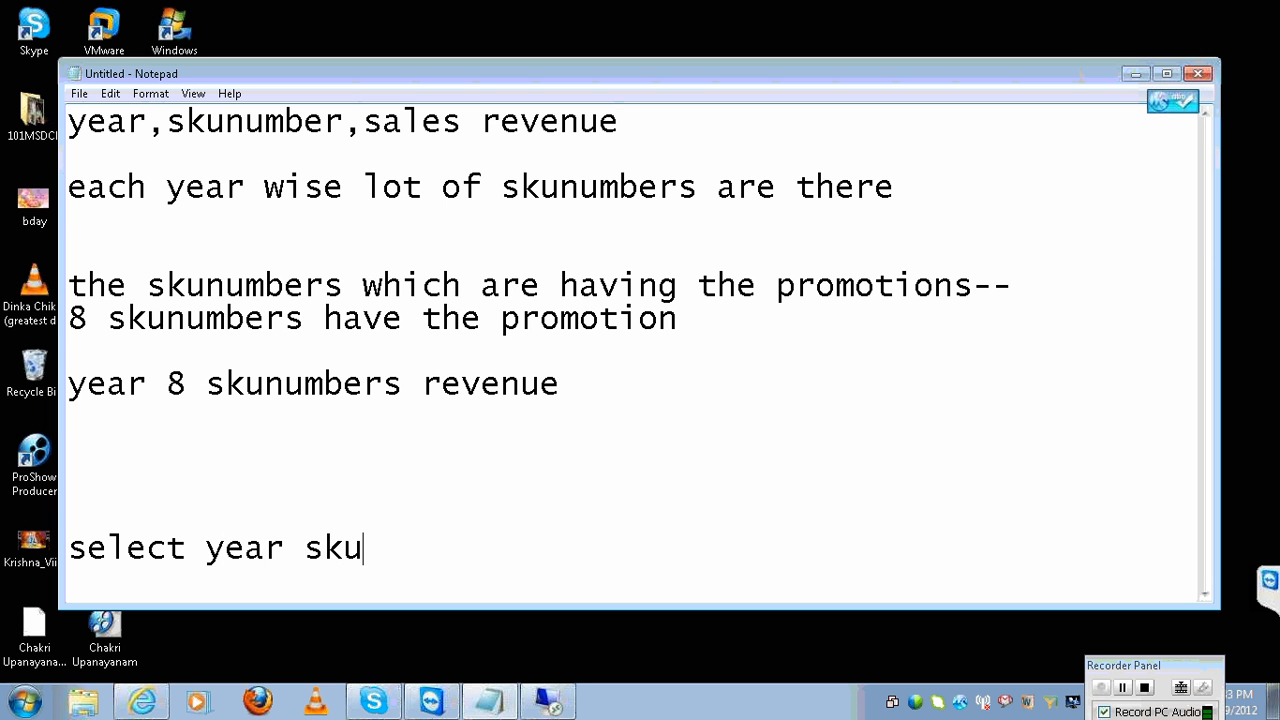
{"action": "type", "text": "number sale"}
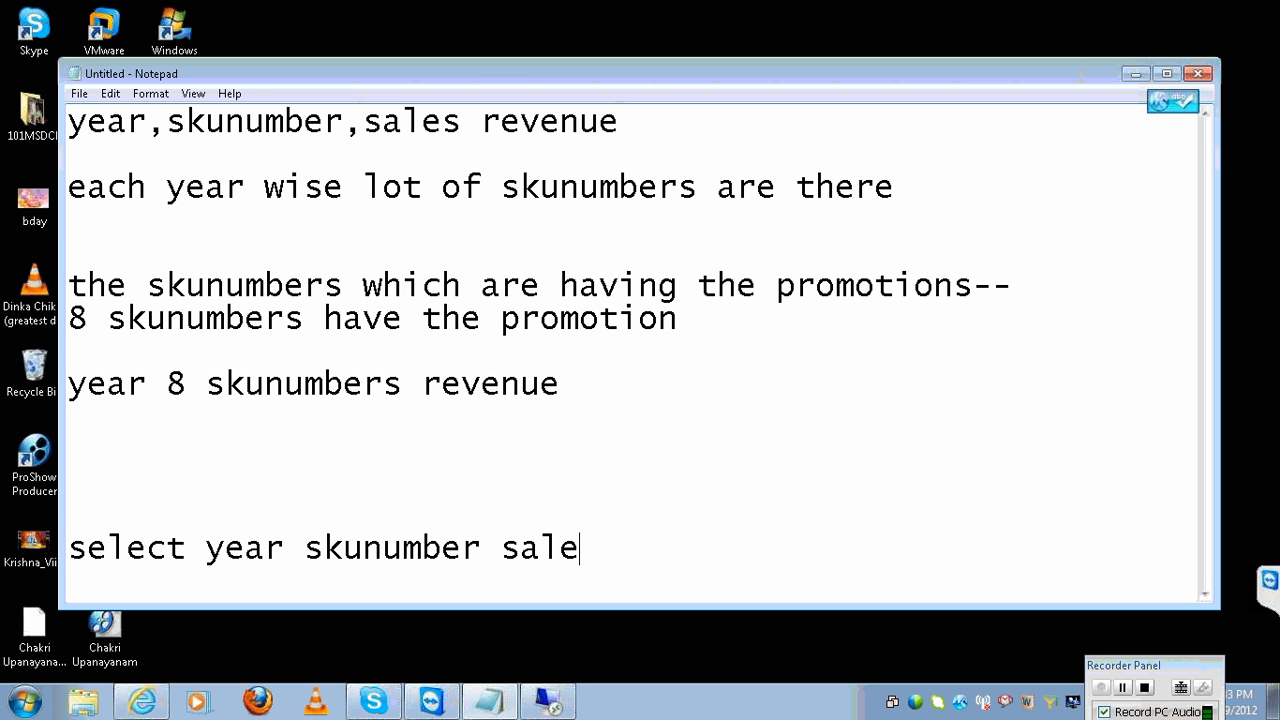
{"action": "type", "text": "s revenue f"}
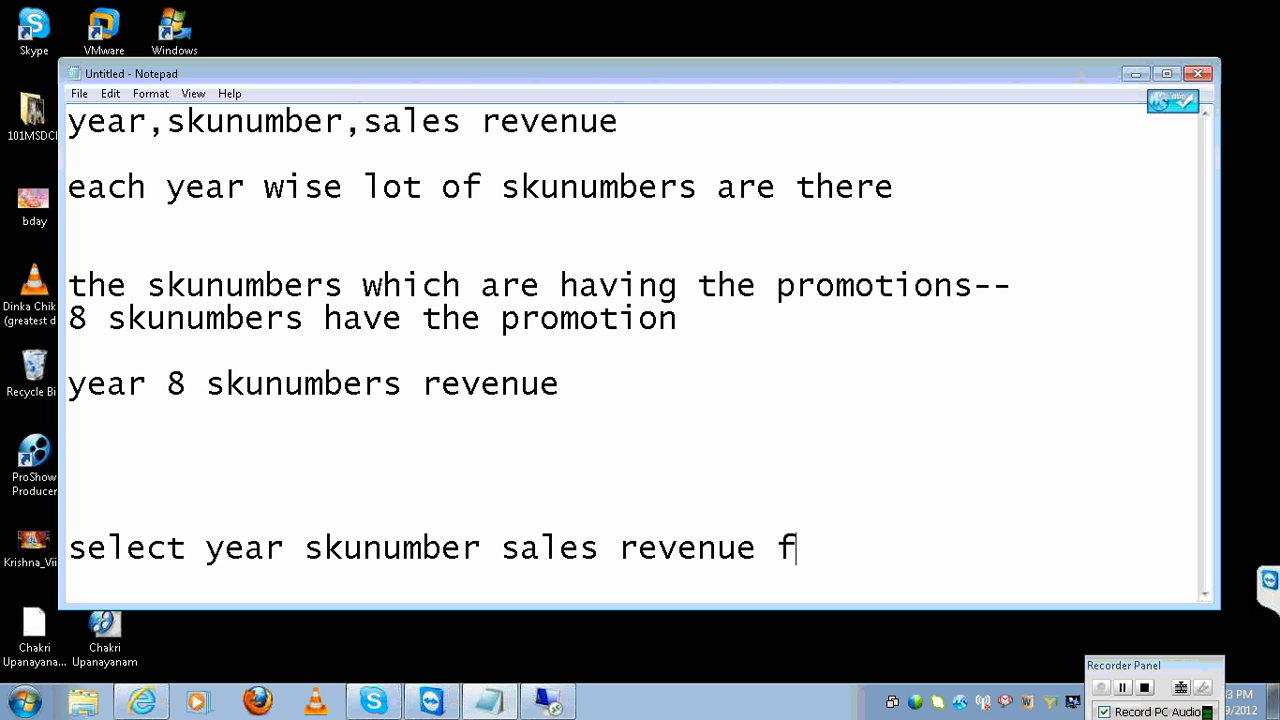
{"action": "type", "text": "rom xxxxx"}
{"action": "key", "text": "Return"}
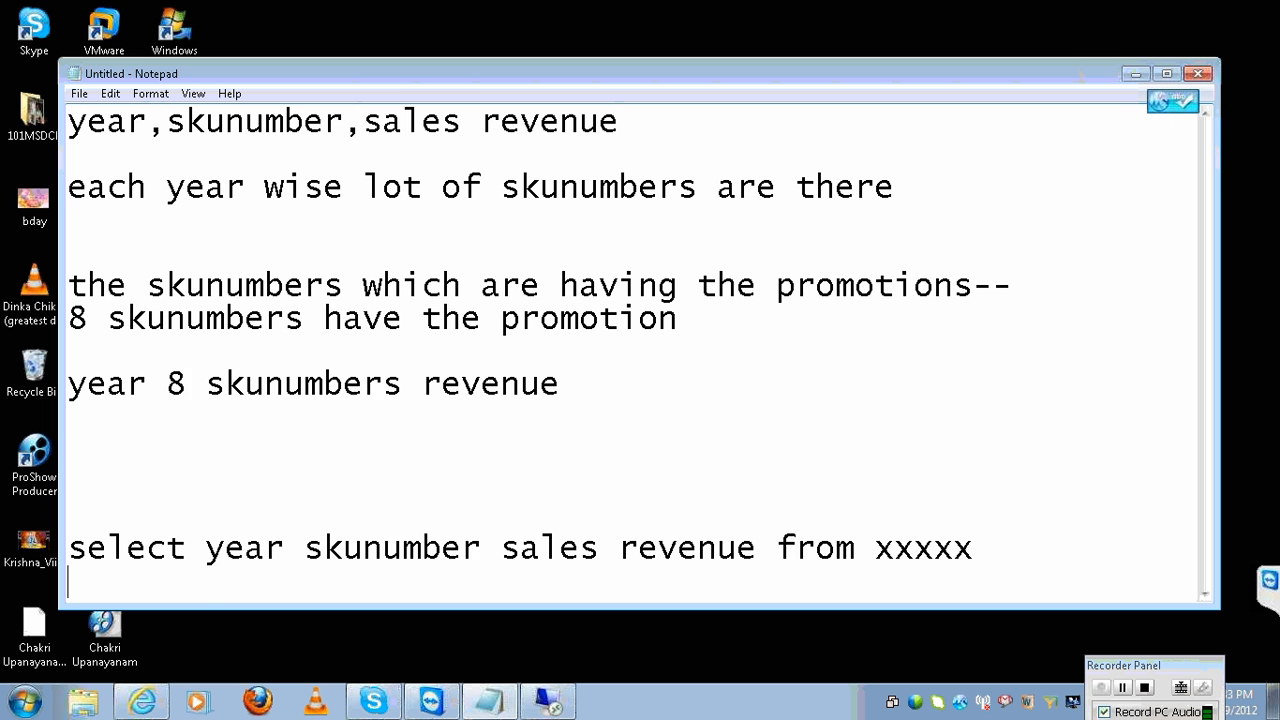
{"action": "key", "text": "Return"}
Add the clause 'where skunumber inlist (select skunumber from xx where promotion=y)' and highlight it.
{"action": "type", "text": "where s"}
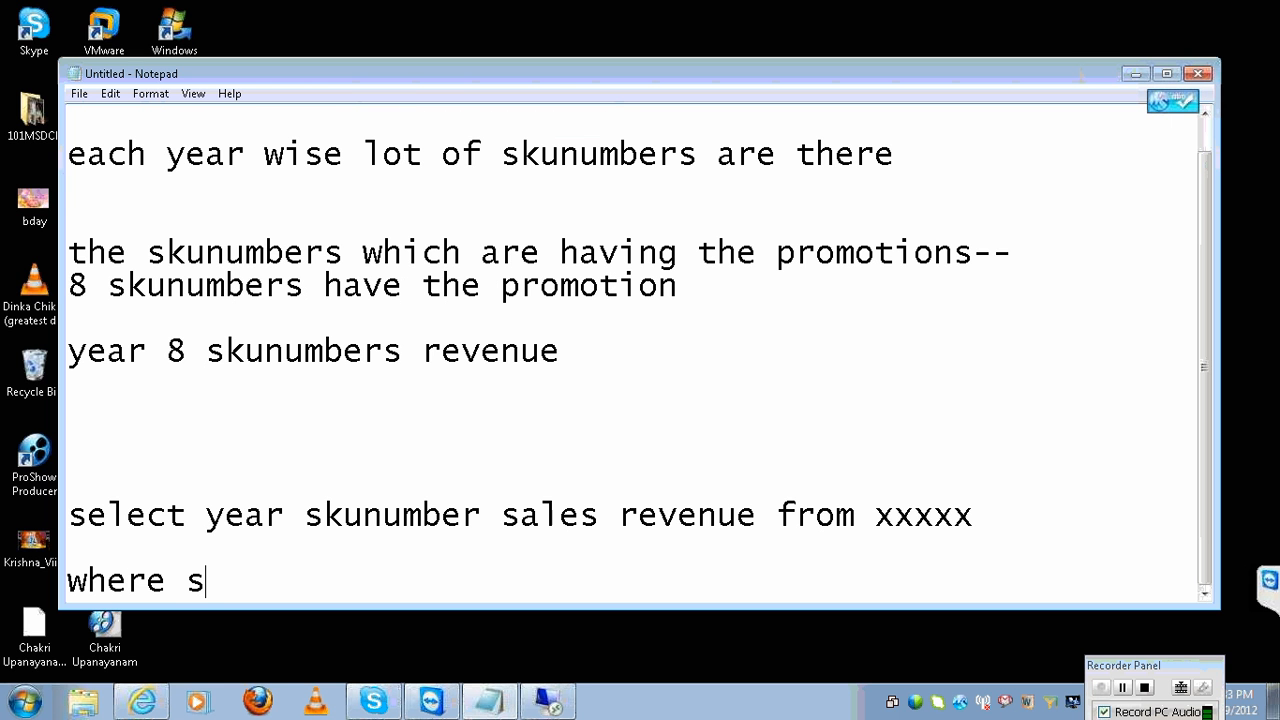
{"action": "type", "text": "kunumber"}
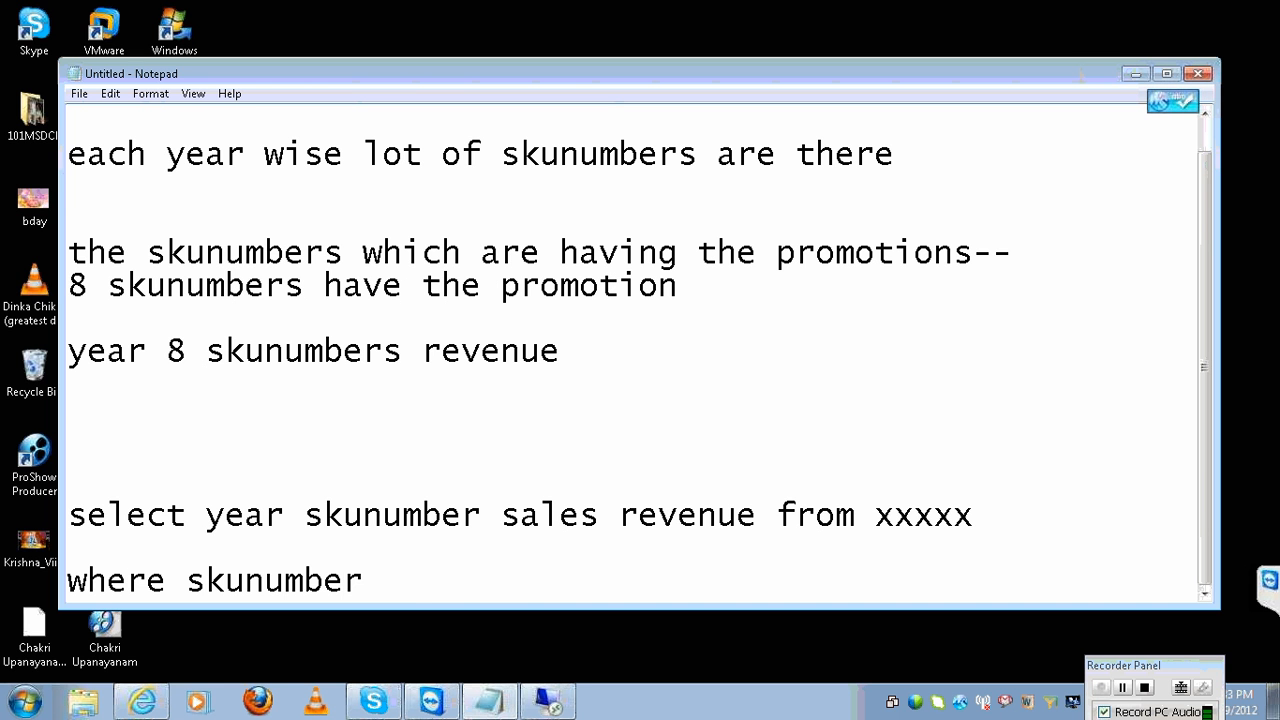
{"action": "type", "text": " inlist (s"}
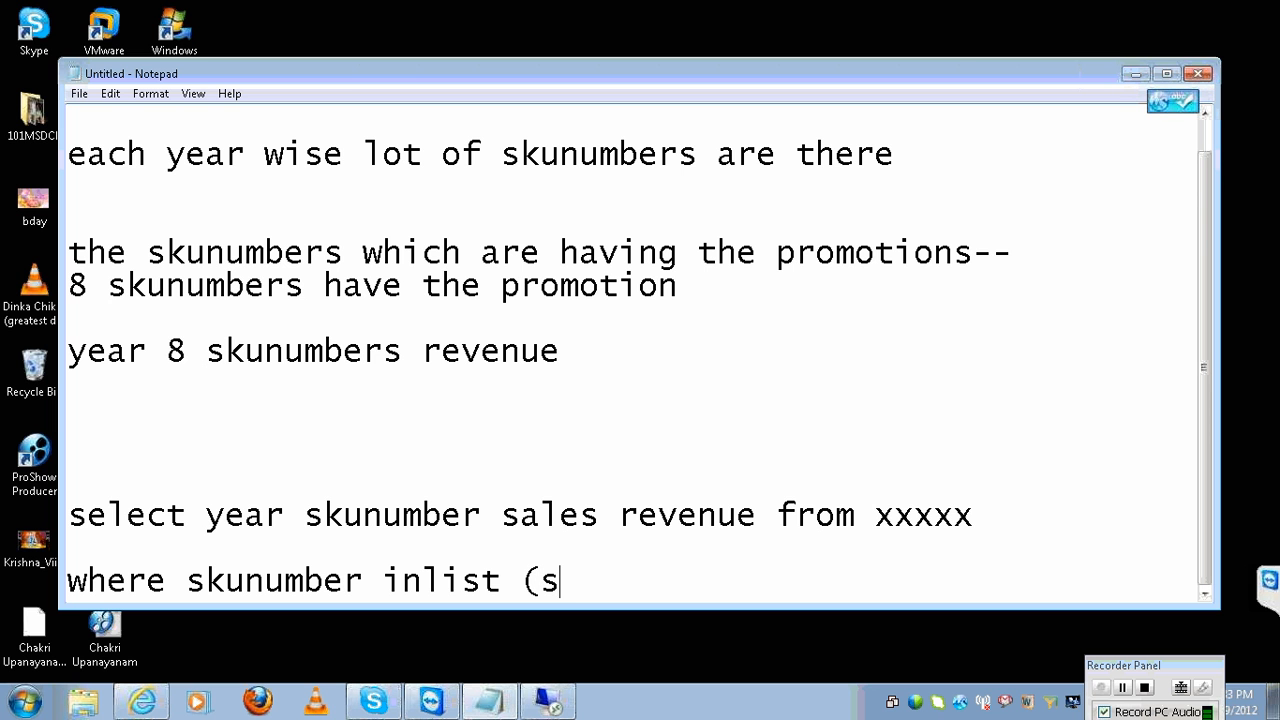
{"action": "type", "text": "elect s"}
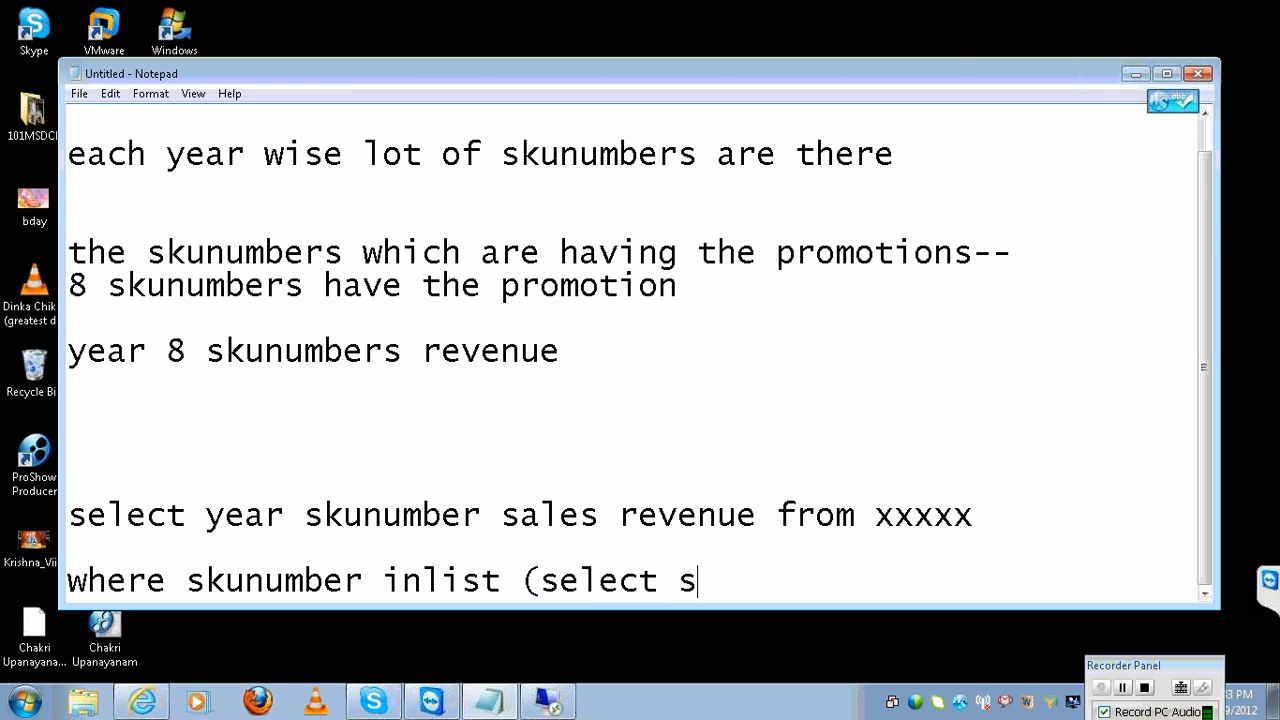
{"action": "type", "text": "kunumber from x"}
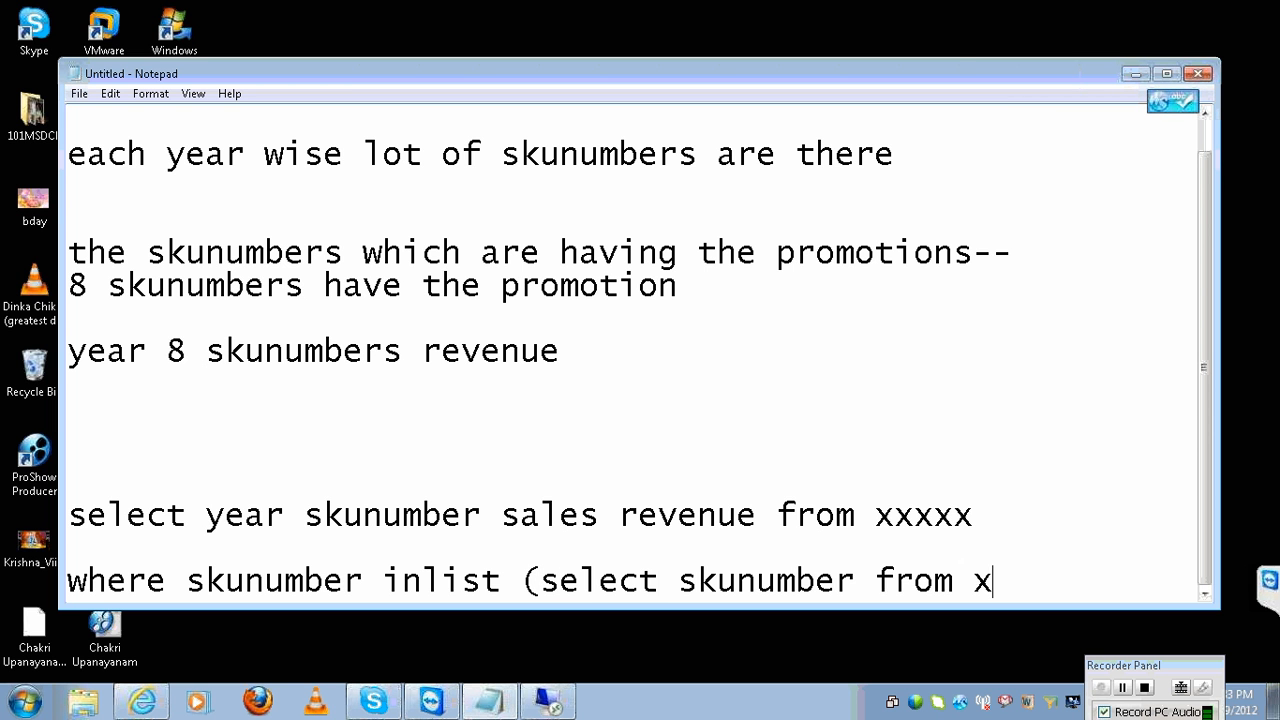
{"action": "type", "text": "x where"}
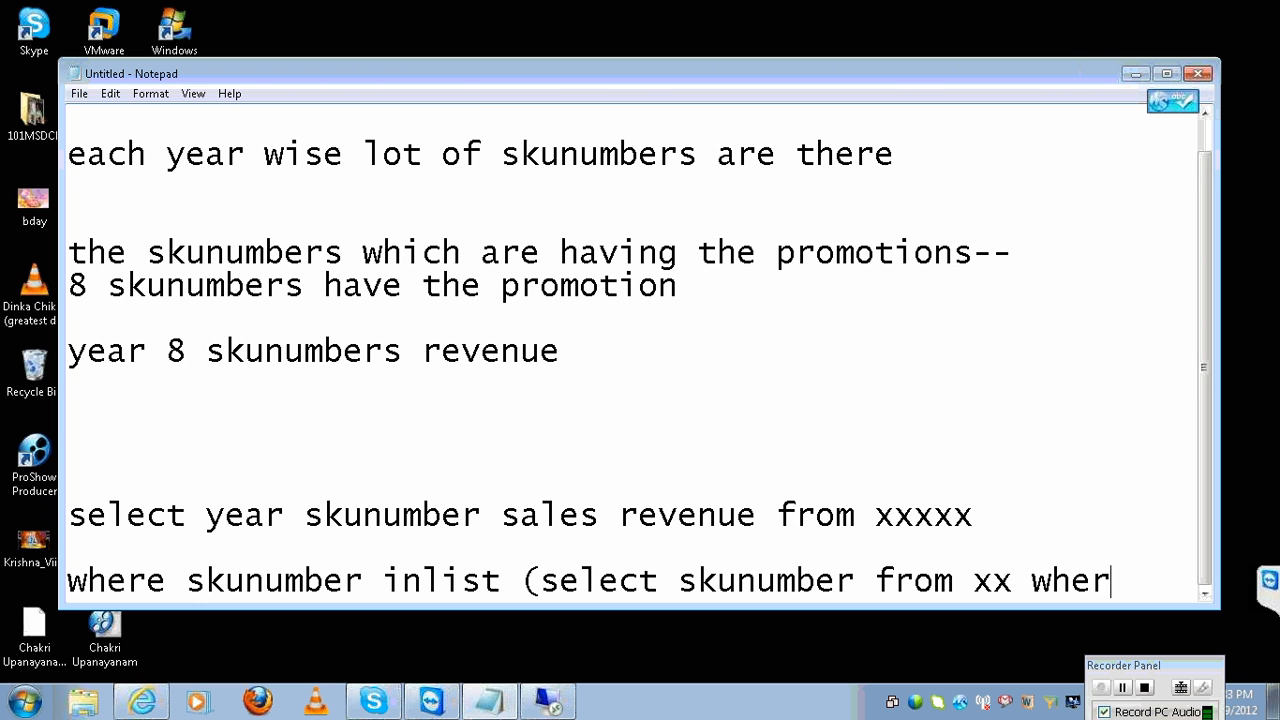
{"action": "key", "text": "Return"}
{"action": "key", "text": "Tab"}
{"action": "type", "text": "proo"}
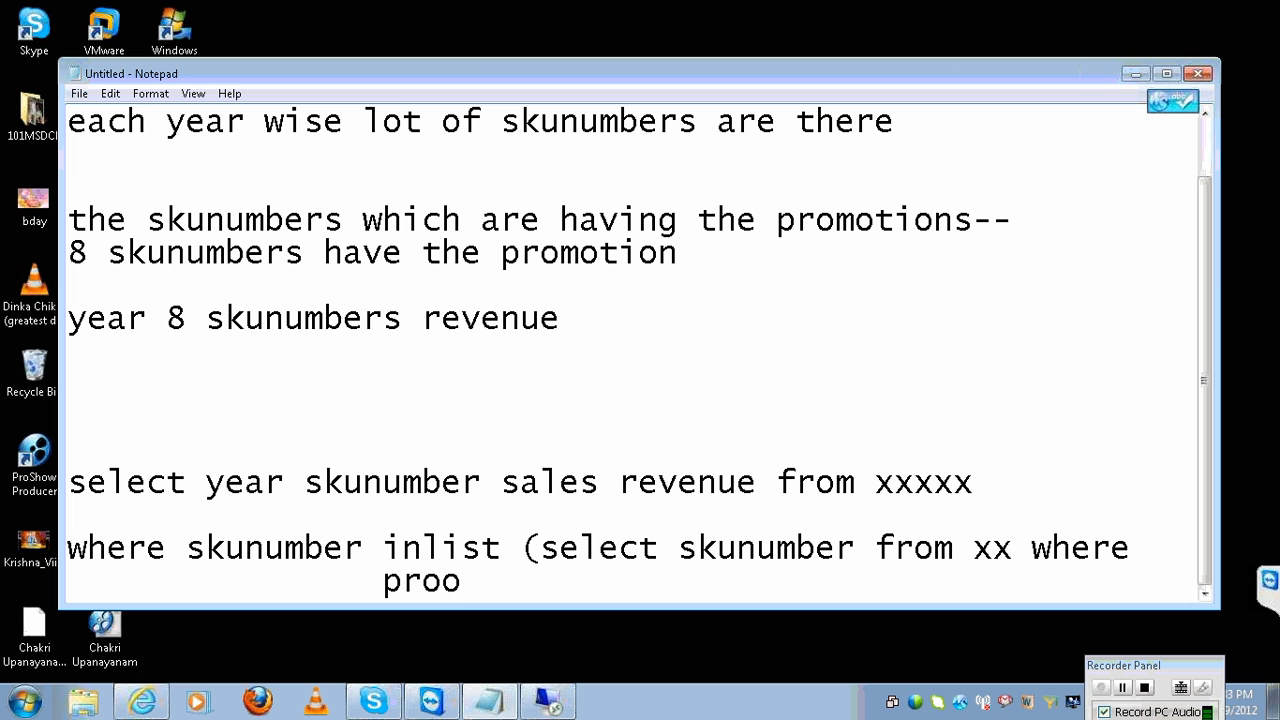
{"action": "key", "text": "BackSpace"}
{"action": "type", "text": "motion=y)"}
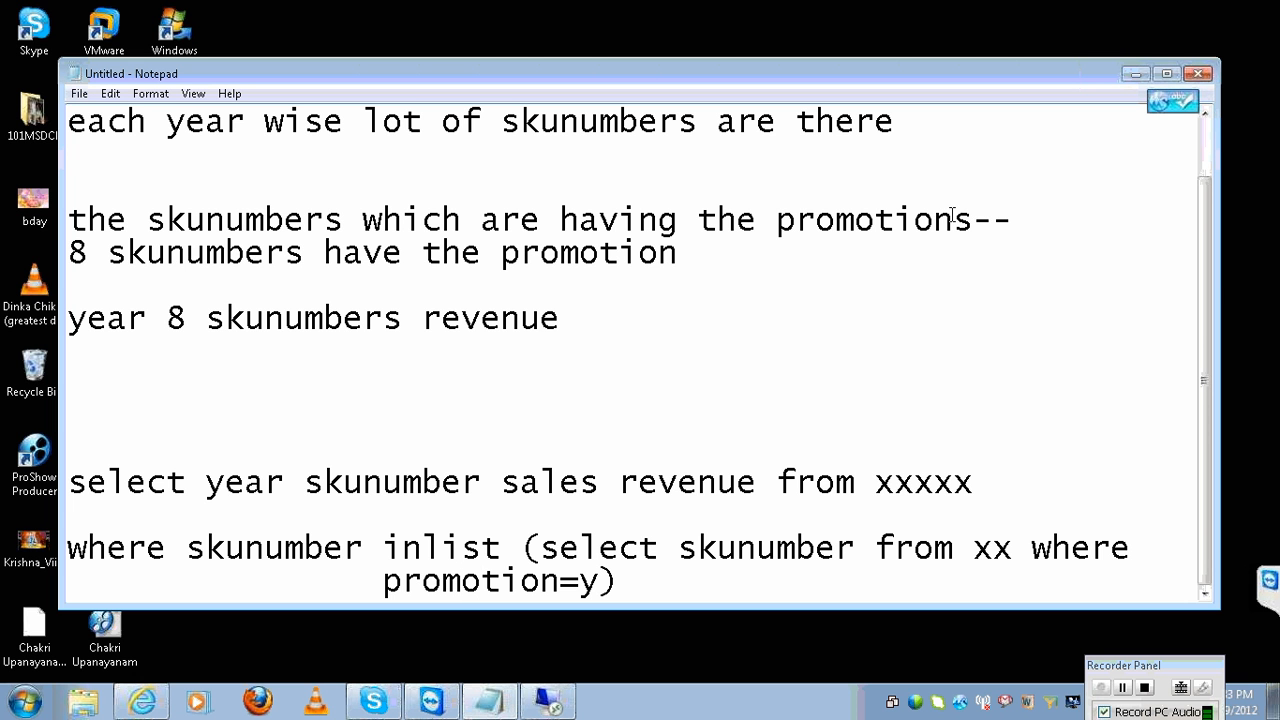
{"action": "key", "text": "shift+Up"}
{"action": "key", "text": "shift+Home"}
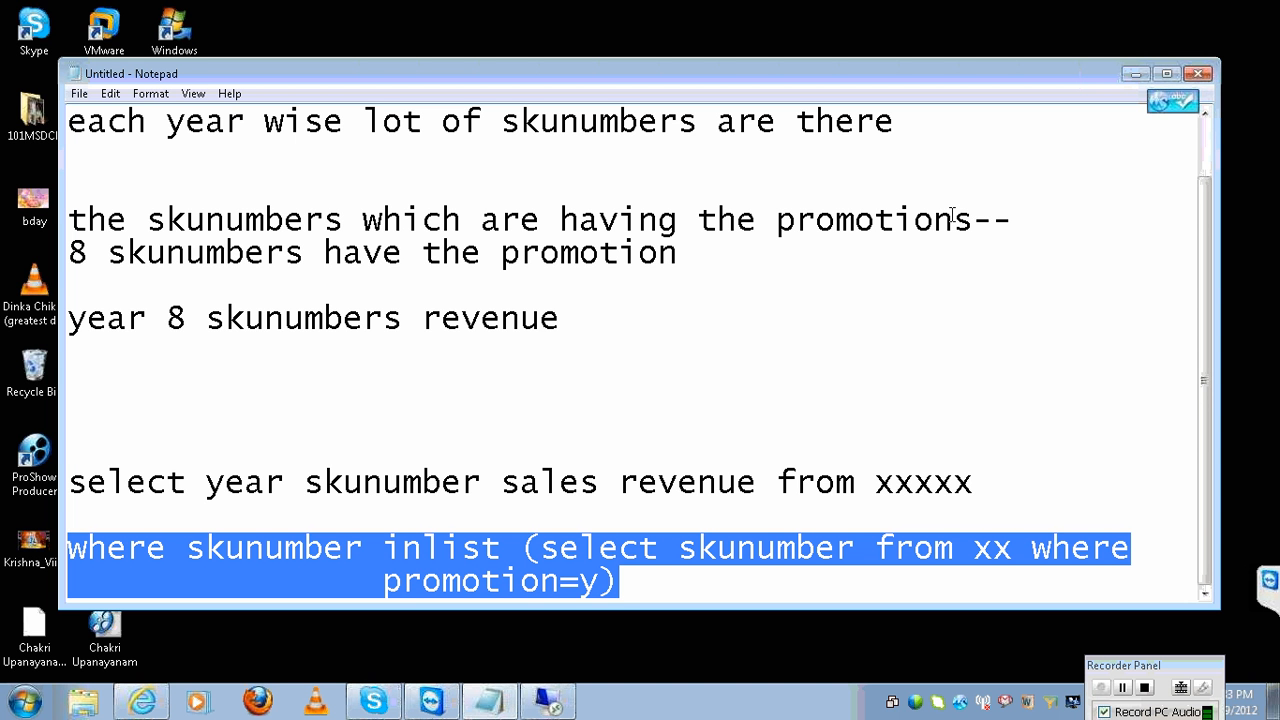
Insert (8) after skunumber in the subquery and in the where condition.
{"action": "left_click", "coordinate": [855, 550]}
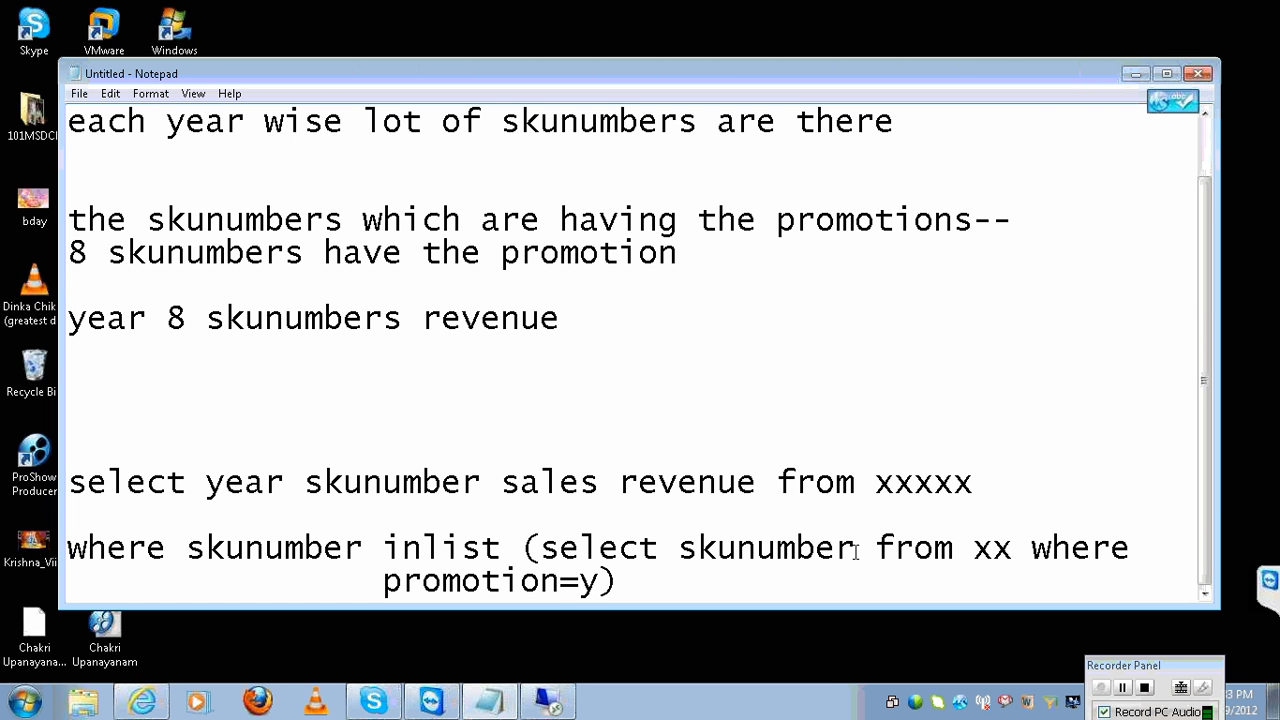
{"action": "type", "text": "(8"}
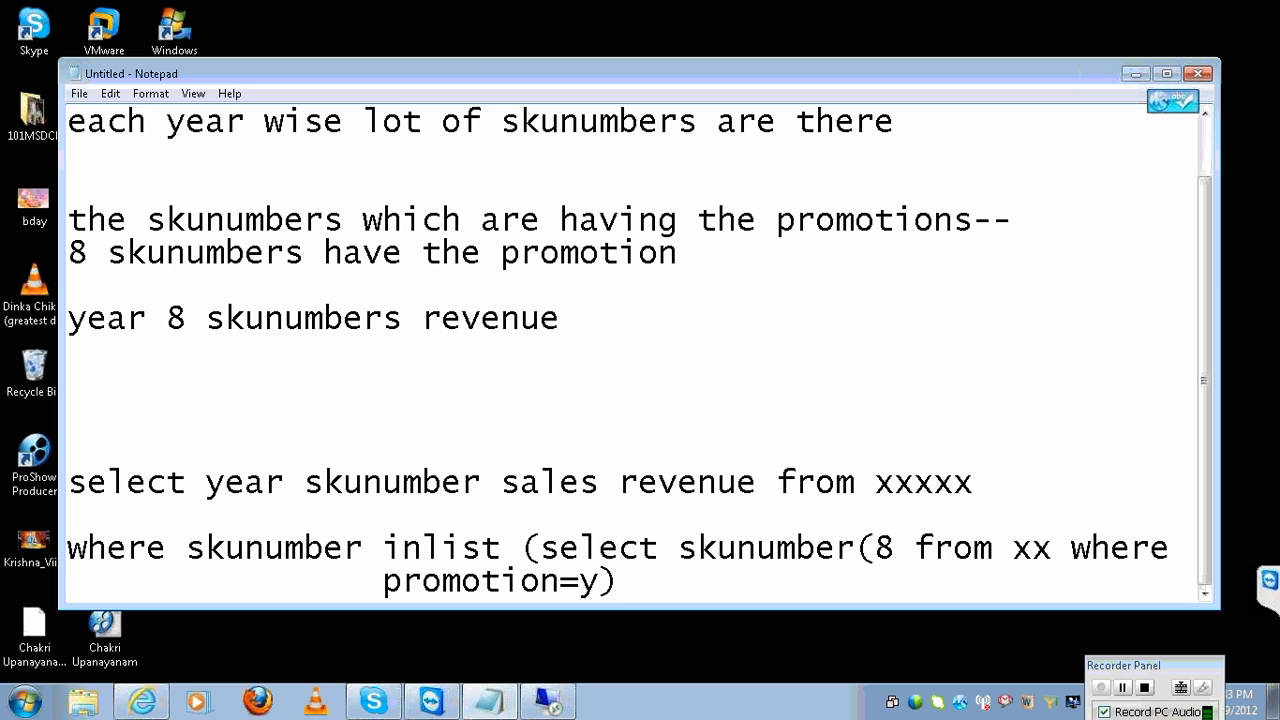
{"action": "type", "text": ")"}
{"action": "left_click", "coordinate": [875, 549]}
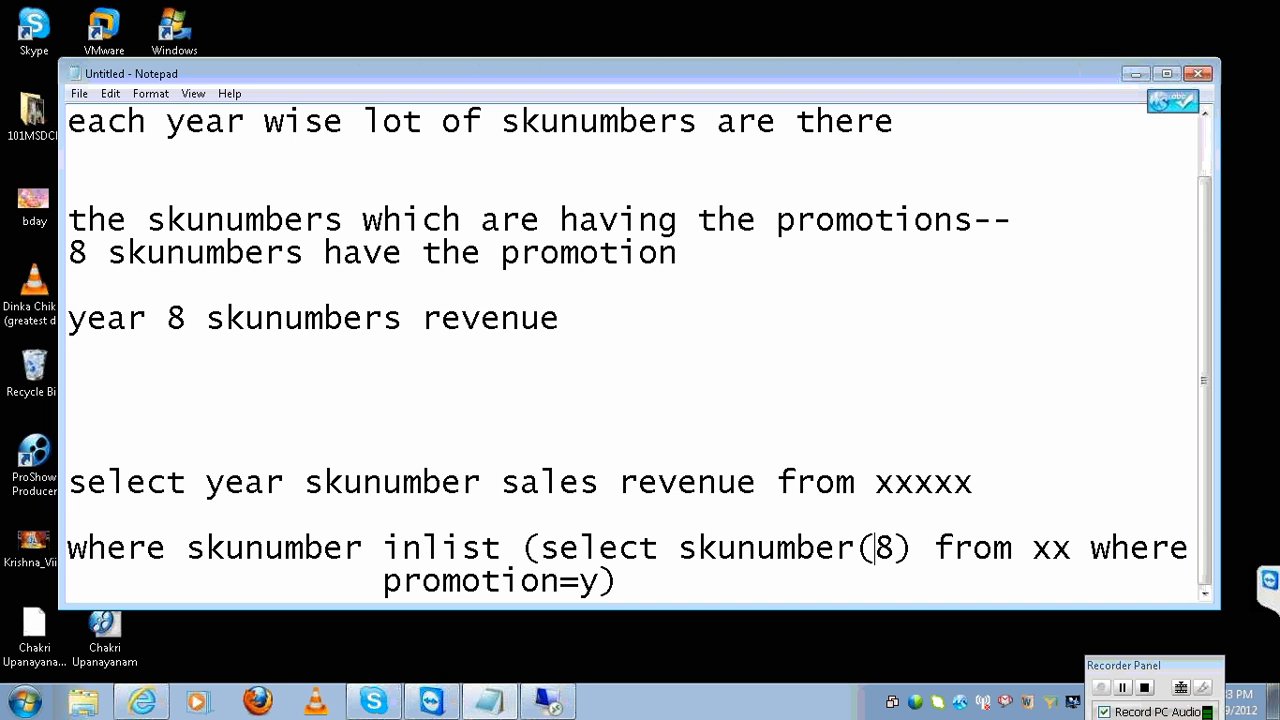
{"action": "key", "text": "Left"}
{"action": "left_click", "coordinate": [619, 549]}
{"action": "left_click", "coordinate": [363, 549]}
{"action": "left_click", "coordinate": [225, 549]}
{"action": "key", "text": "Left"}
{"action": "key", "text": "Left"}
{"action": "key", "text": "shift+Right"}
{"action": "key", "text": "shift+Right"}
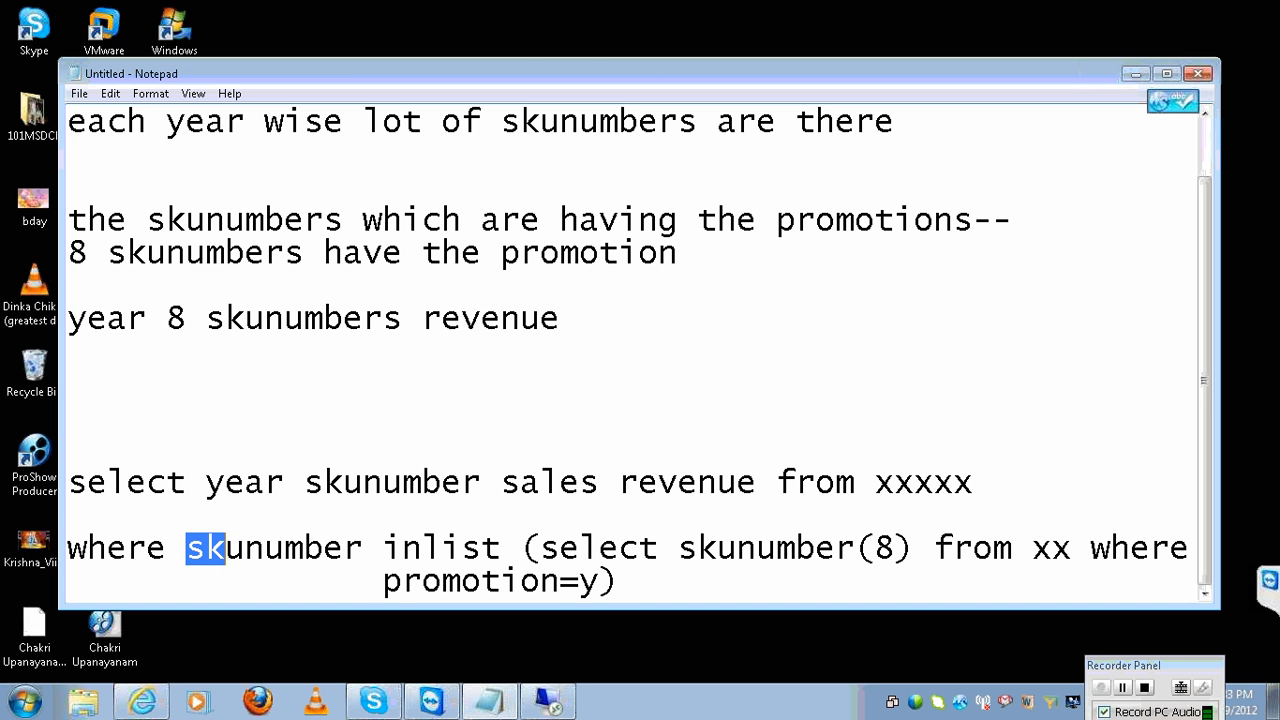
{"action": "key", "text": "shift+Right"}
{"action": "key", "text": "shift+Right"}
{"action": "key", "text": "shift+Right"}
{"action": "key", "text": "shift+Right"}
{"action": "key", "text": "shift+Right"}
{"action": "key", "text": "shift+Right"}
{"action": "key", "text": "shift+Right"}
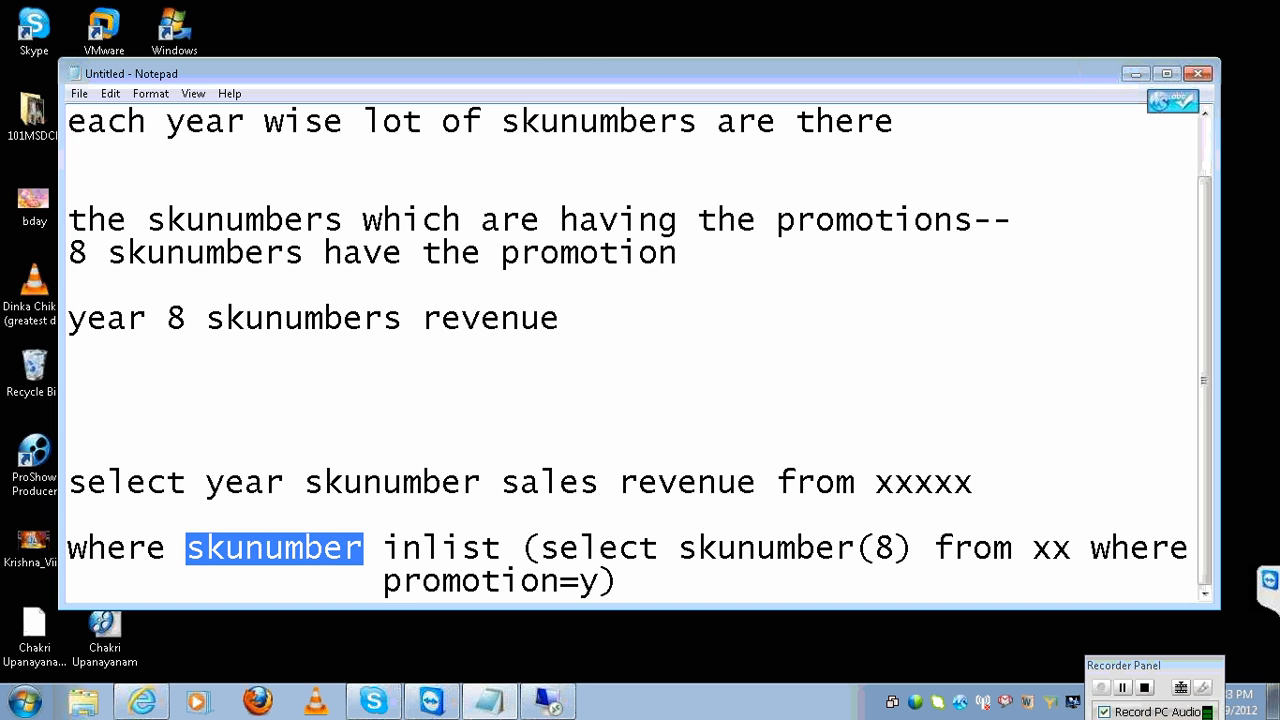
{"action": "left_click", "coordinate": [365, 546]}
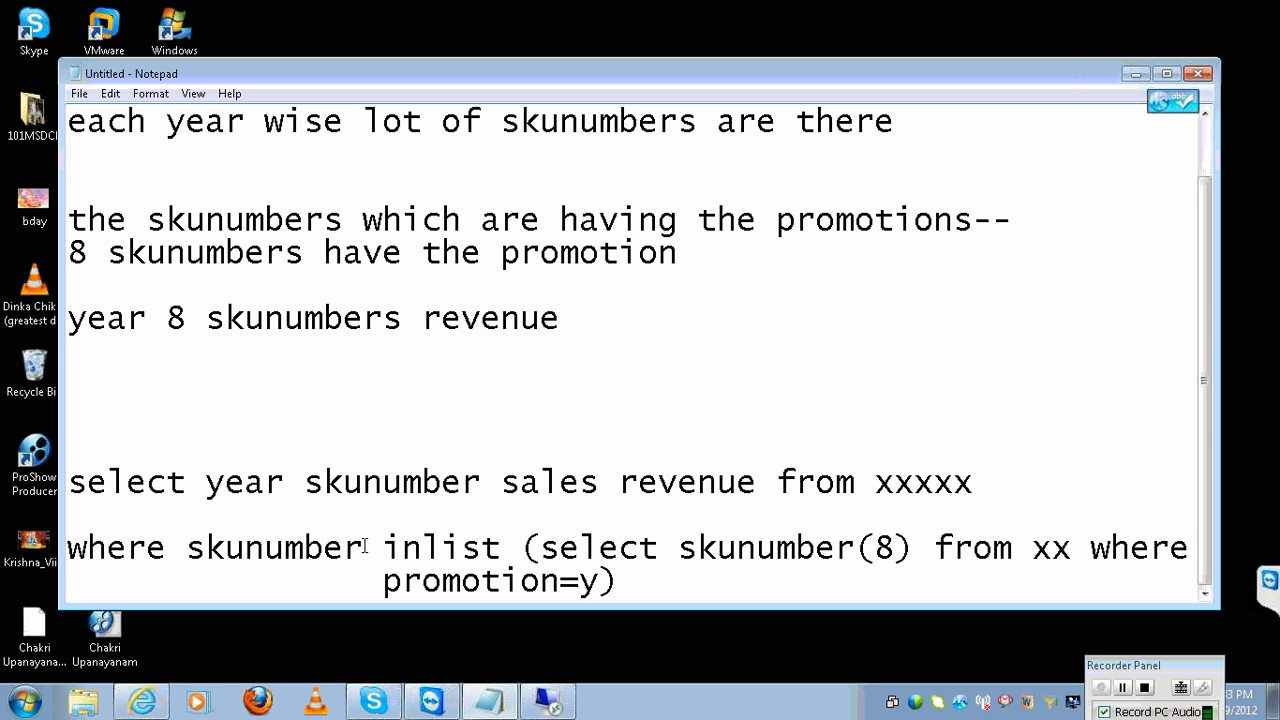
{"action": "type", "text": "(8)"}
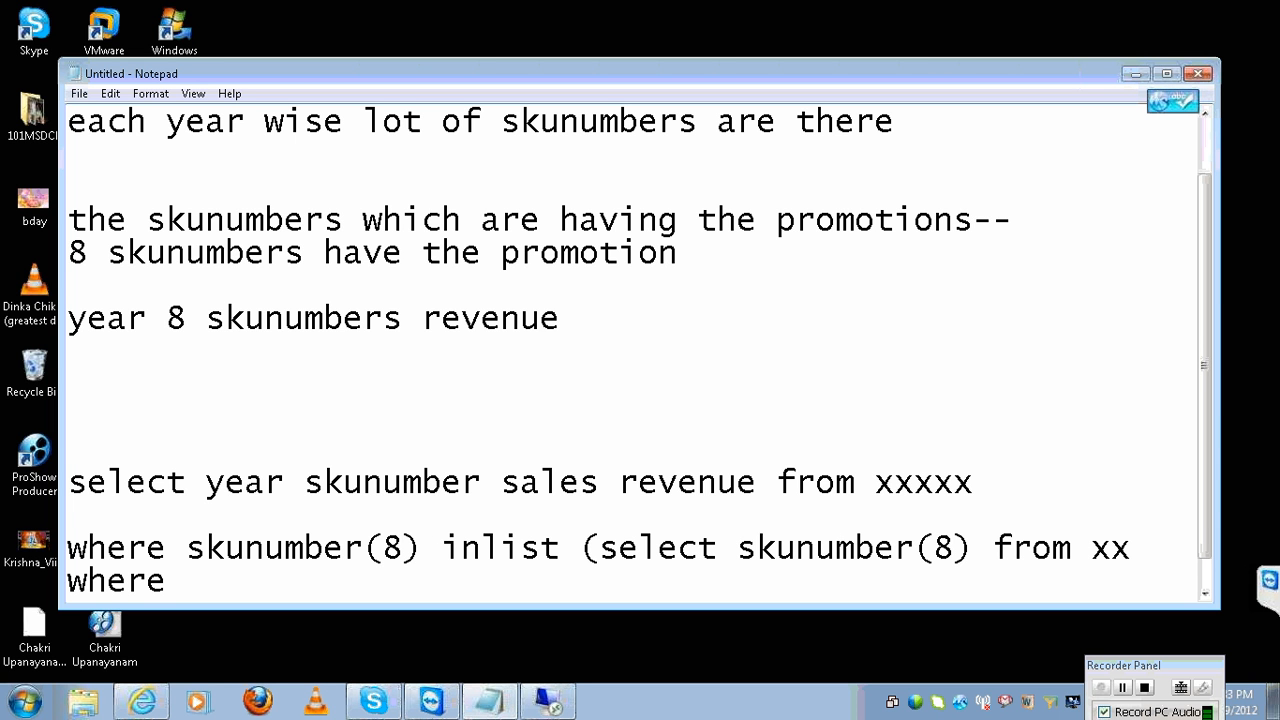
Add (8) after skunumber in the select line.
{"action": "key", "text": "shift+Left"}
{"action": "key", "text": "shift+Left"}
{"action": "key", "text": "shift+Home"}
{"action": "key", "text": "shift+Up"}
{"action": "key", "text": "shift+Up"}
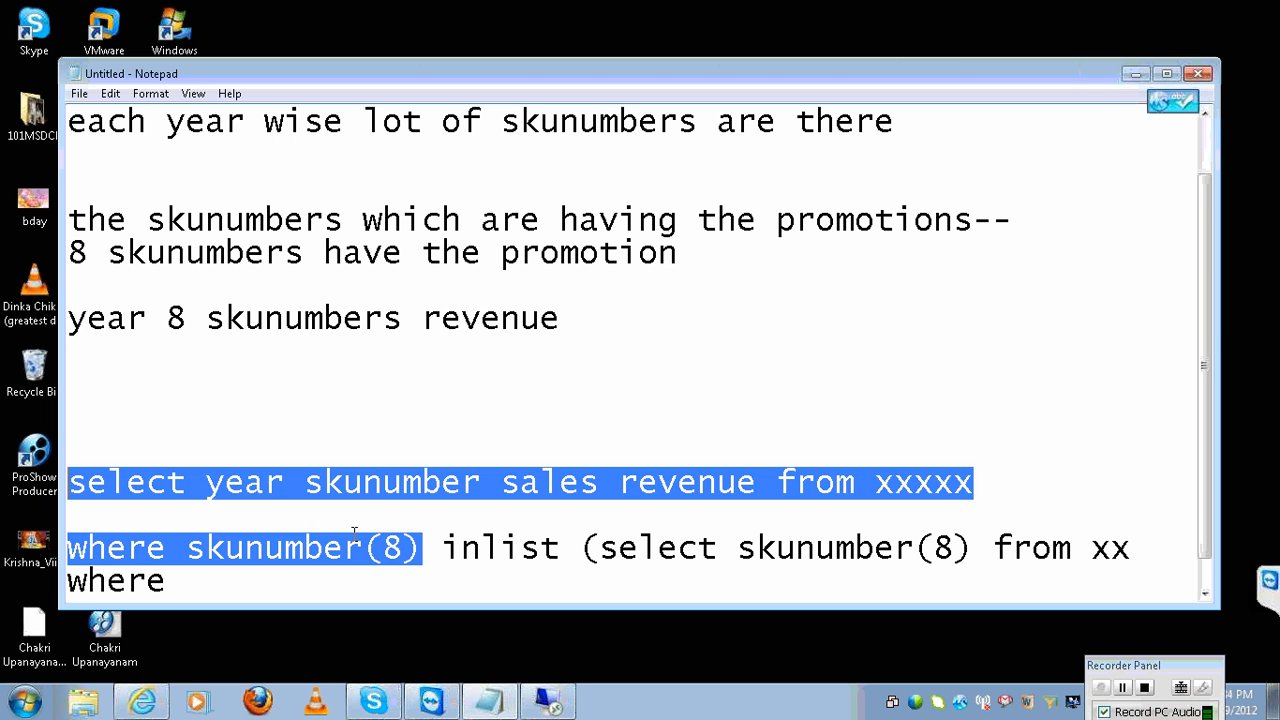
{"action": "left_click", "coordinate": [484, 477]}
{"action": "type", "text": "8"}
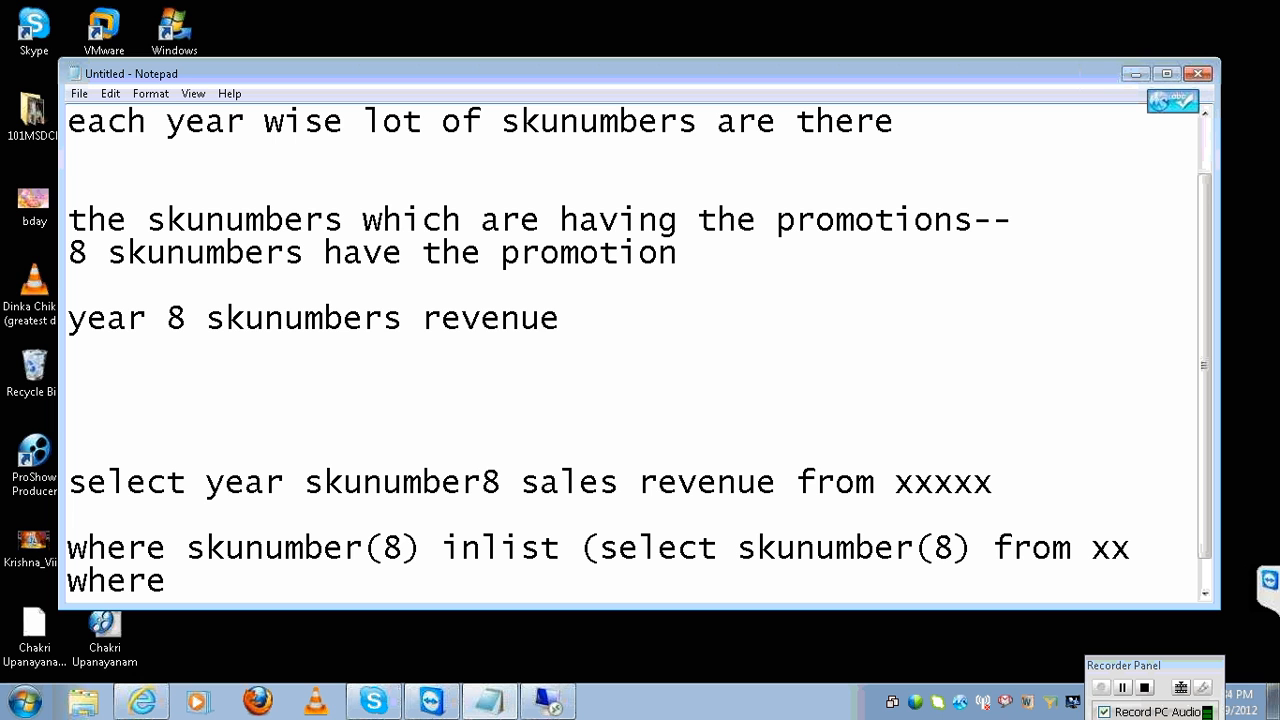
{"action": "type", "text": ")"}
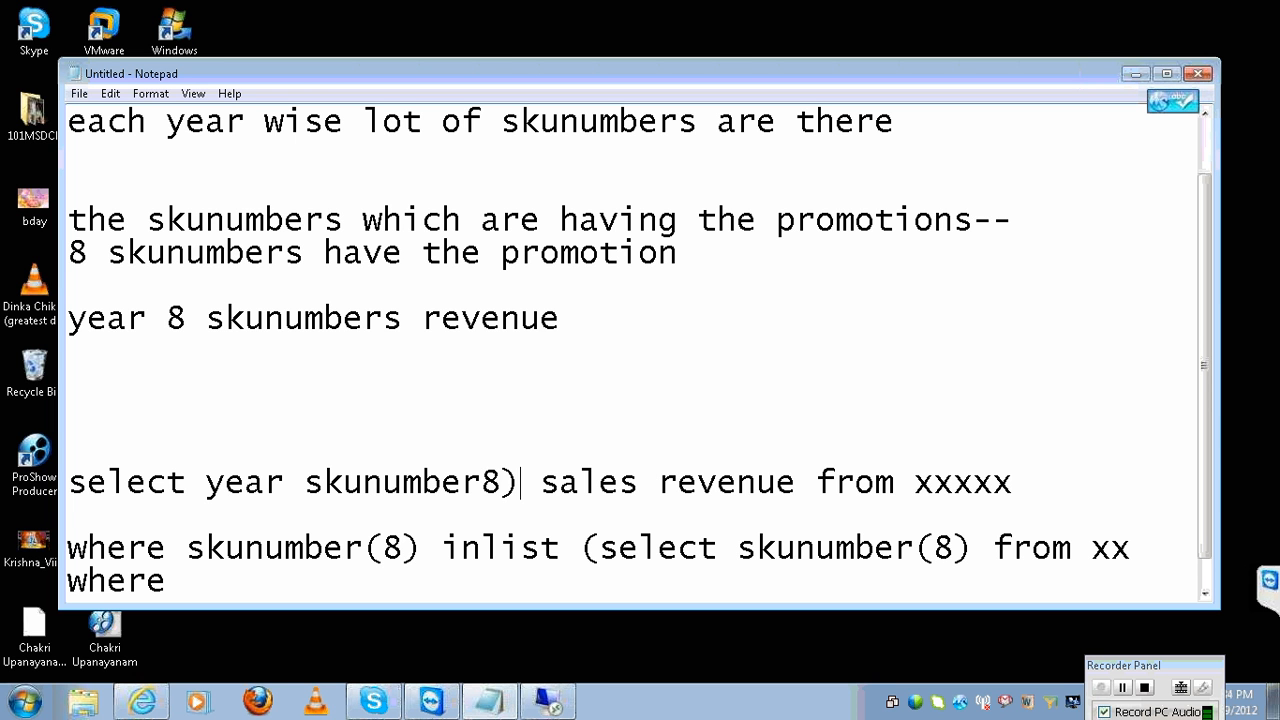
{"action": "key", "text": "Left"}
{"action": "type", "text": "("}
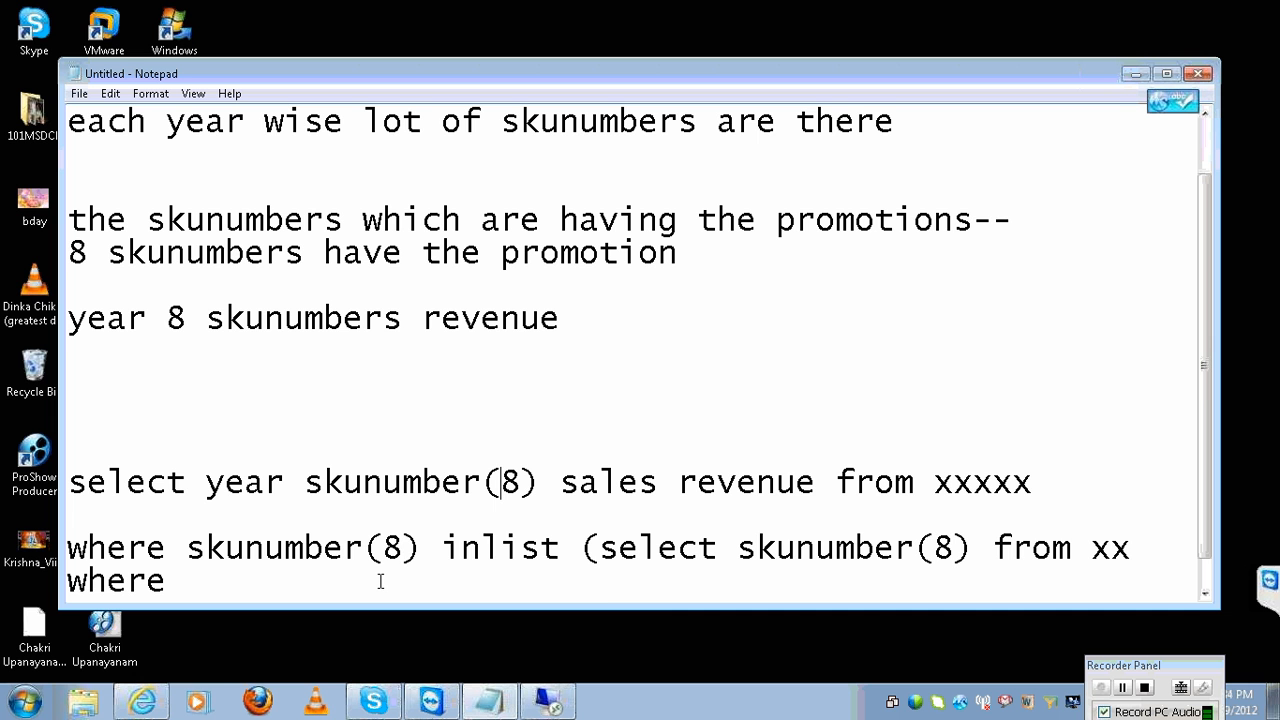
Select skunumber(8) in the where condition, then dismiss the remote session-ended message.
{"action": "key", "text": "Down"}
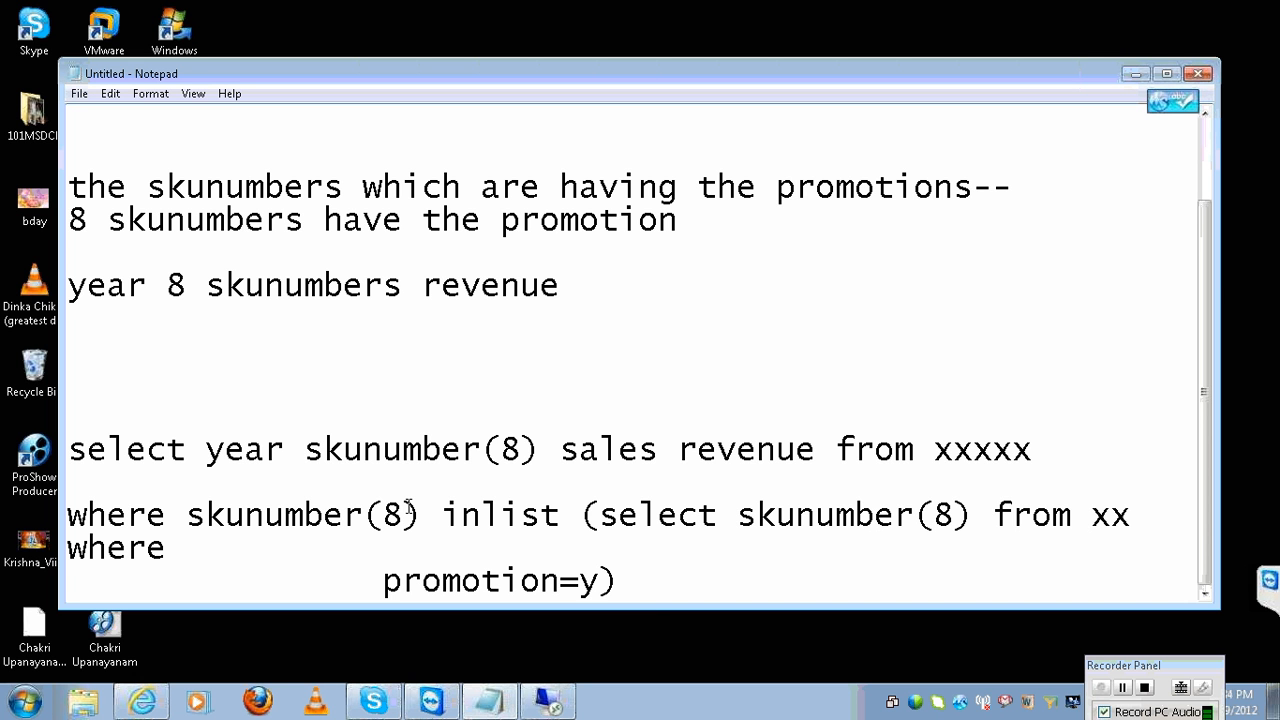
{"action": "left_click", "coordinate": [411, 511]}
{"action": "left_click_drag", "start_coordinate": [422, 513], "coordinate": [187, 513]}
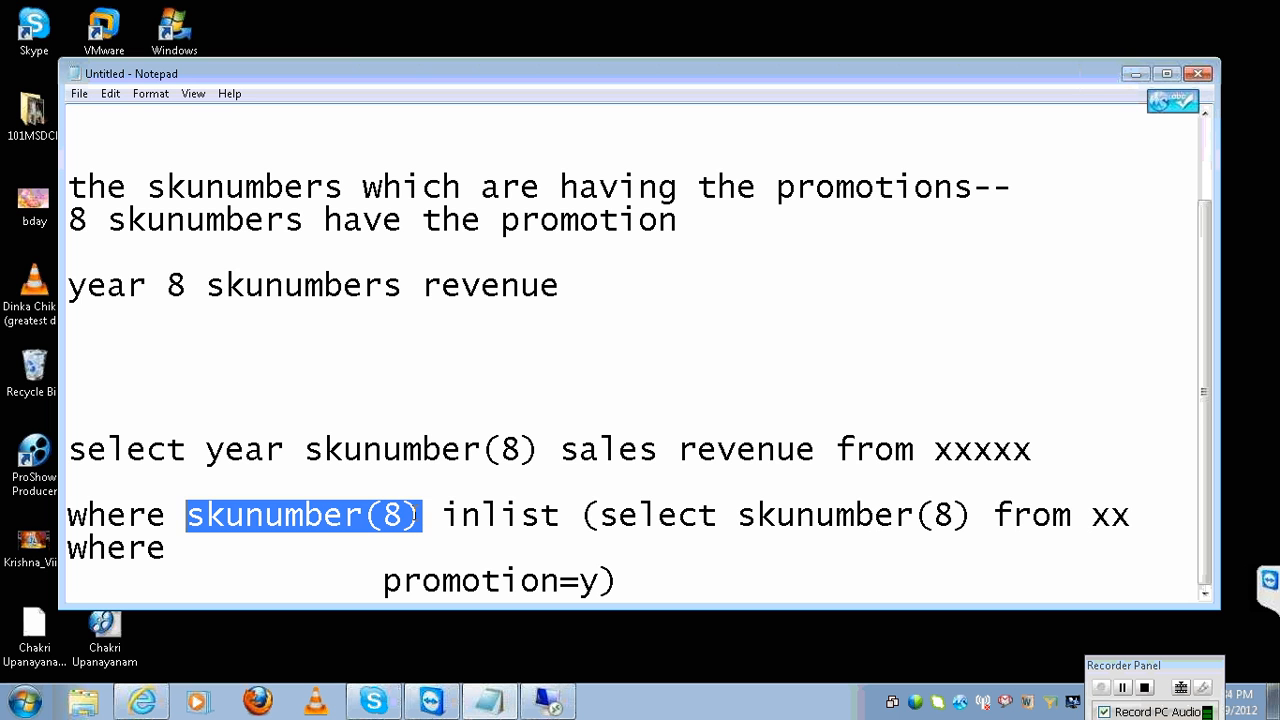
{"action": "left_click", "coordinate": [560, 706]}
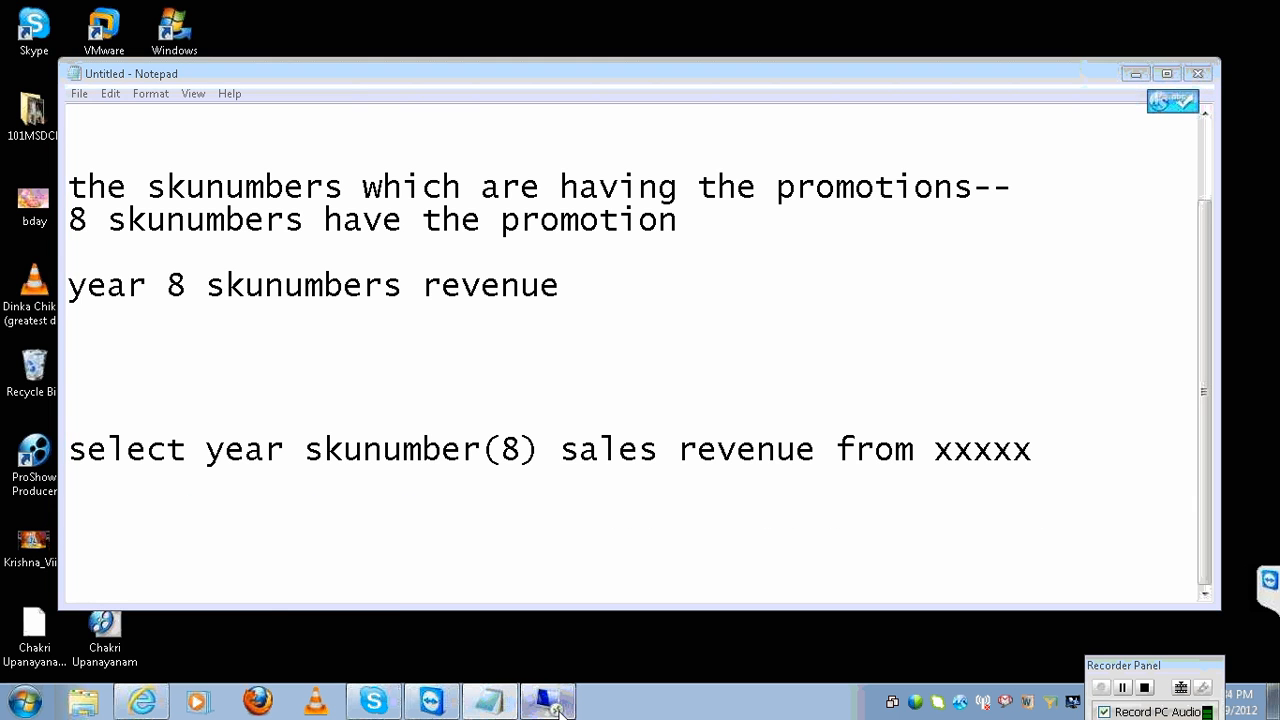
{"action": "left_click", "coordinate": [715, 458]}
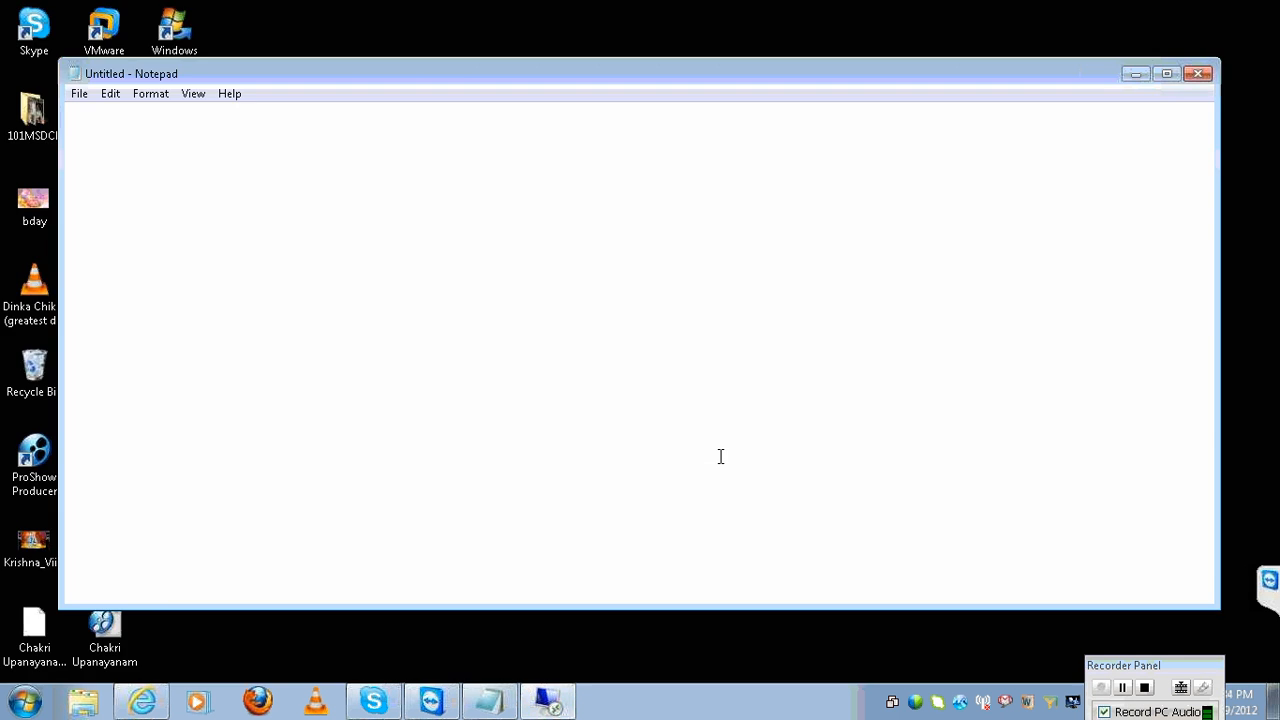
Reconnect Remote Desktop to a recent server and accept the trust prompt.
{"action": "left_click", "coordinate": [25, 708]}
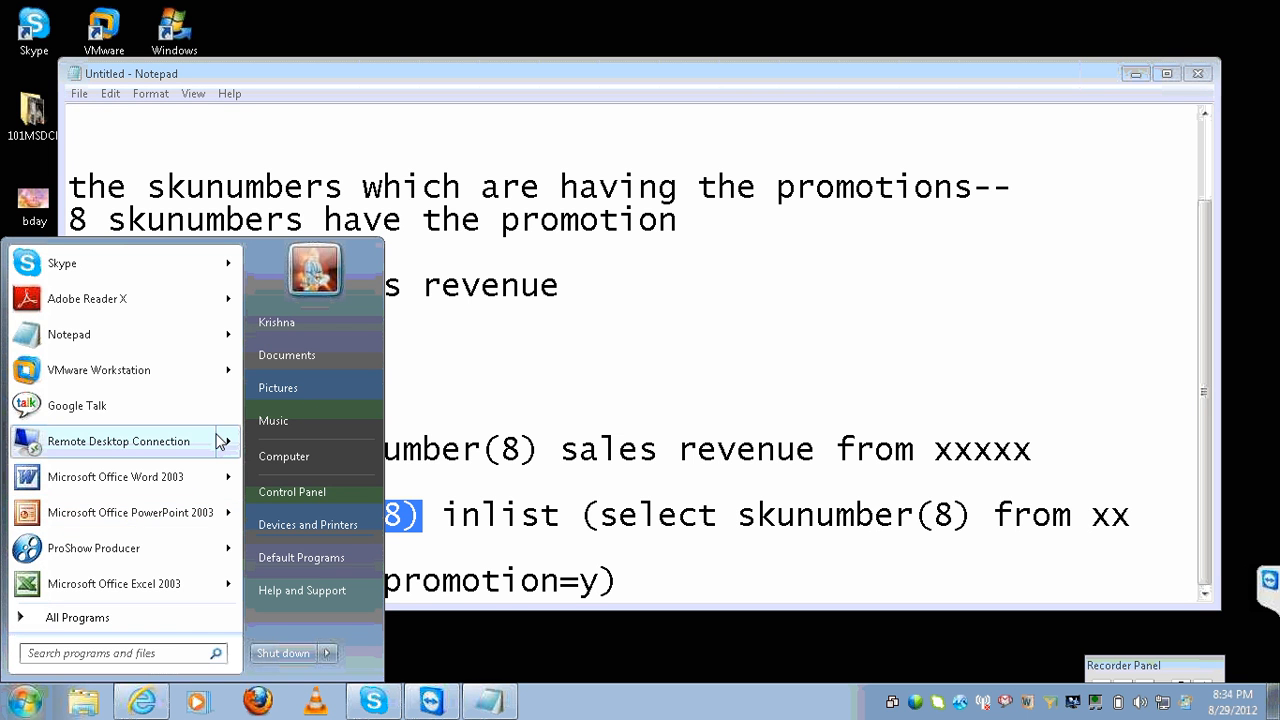
{"action": "mouse_move", "coordinate": [231, 448]}
{"action": "left_click_drag", "start_coordinate": [292, 322], "coordinate": [284, 328]}
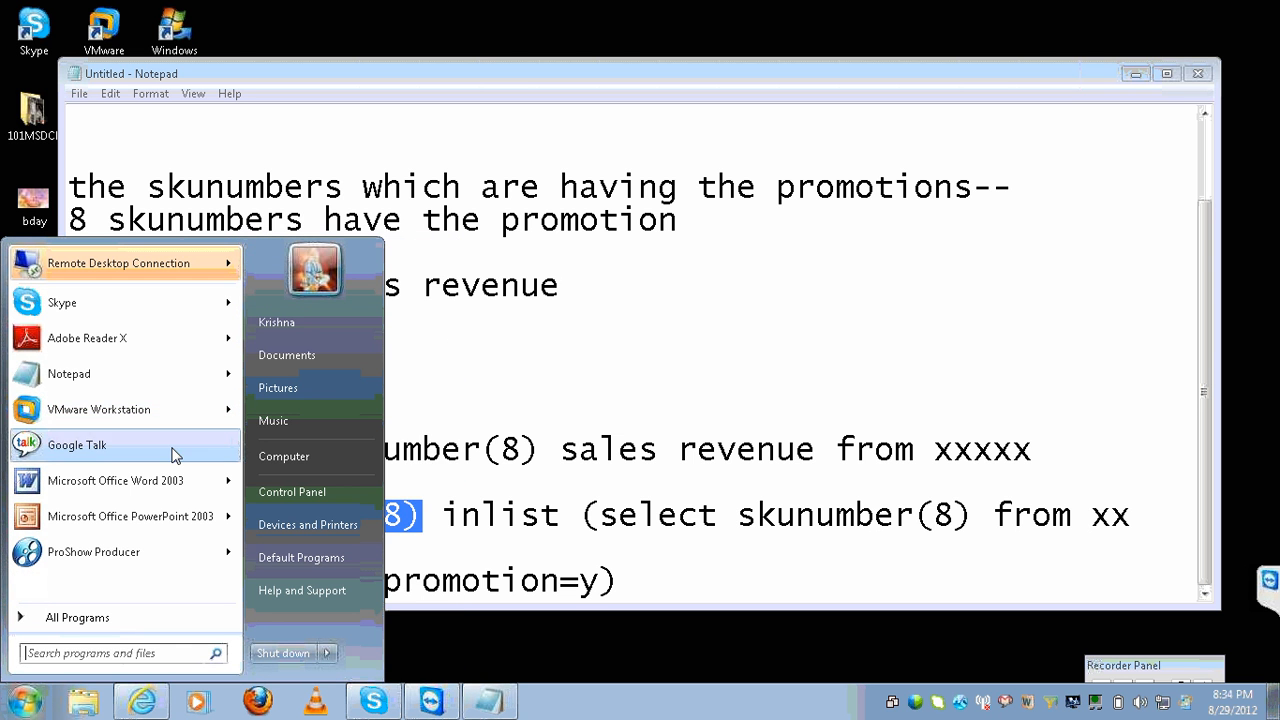
{"action": "mouse_move", "coordinate": [230, 268]}
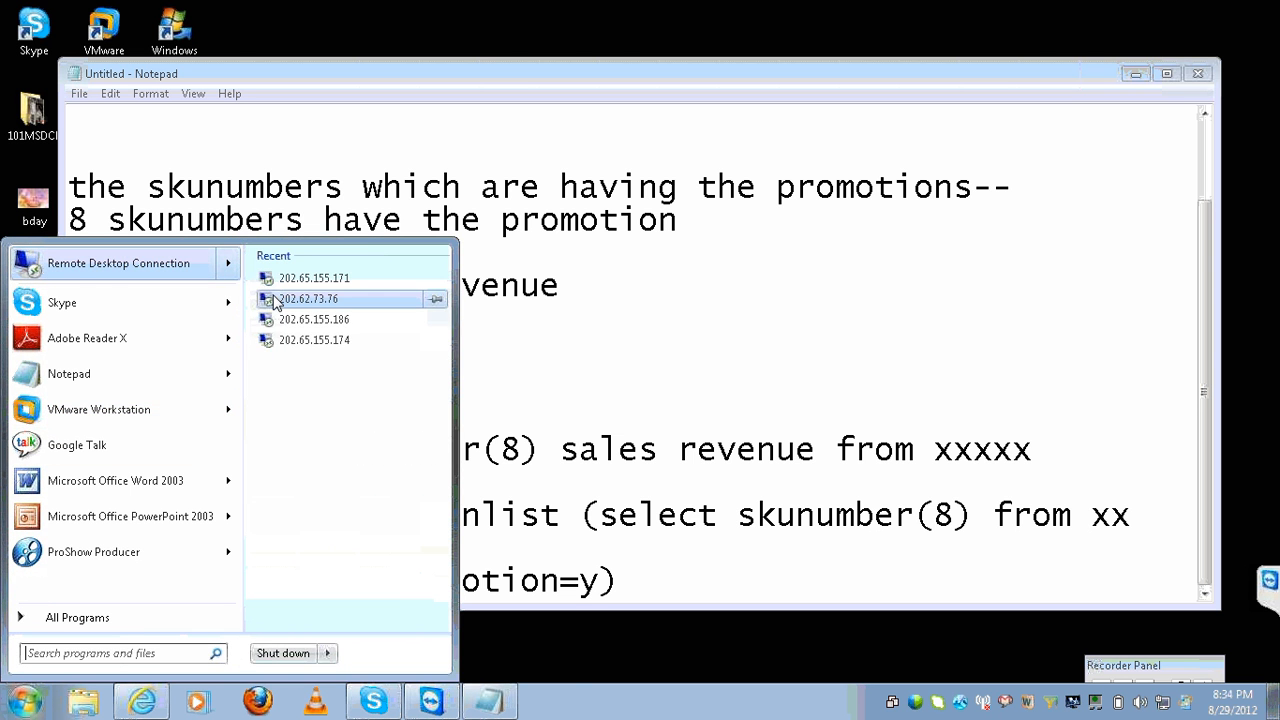
{"action": "left_click", "coordinate": [276, 298]}
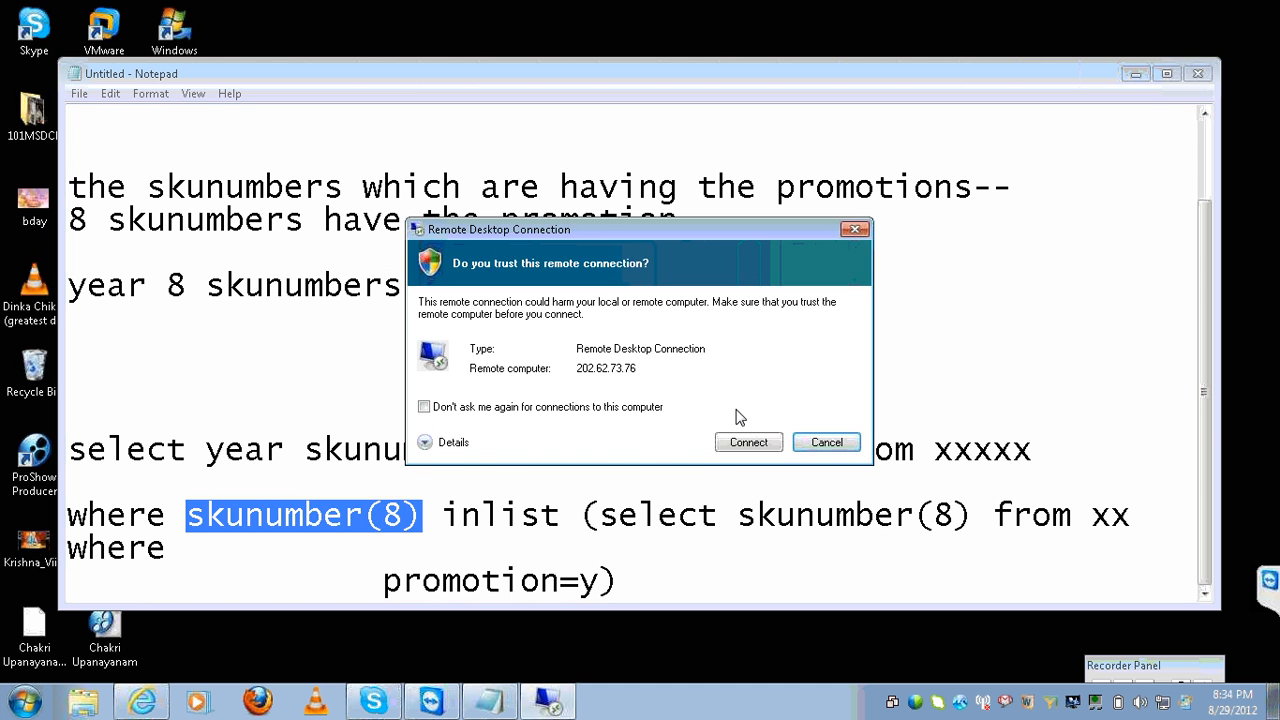
{"action": "left_click", "coordinate": [748, 442]}
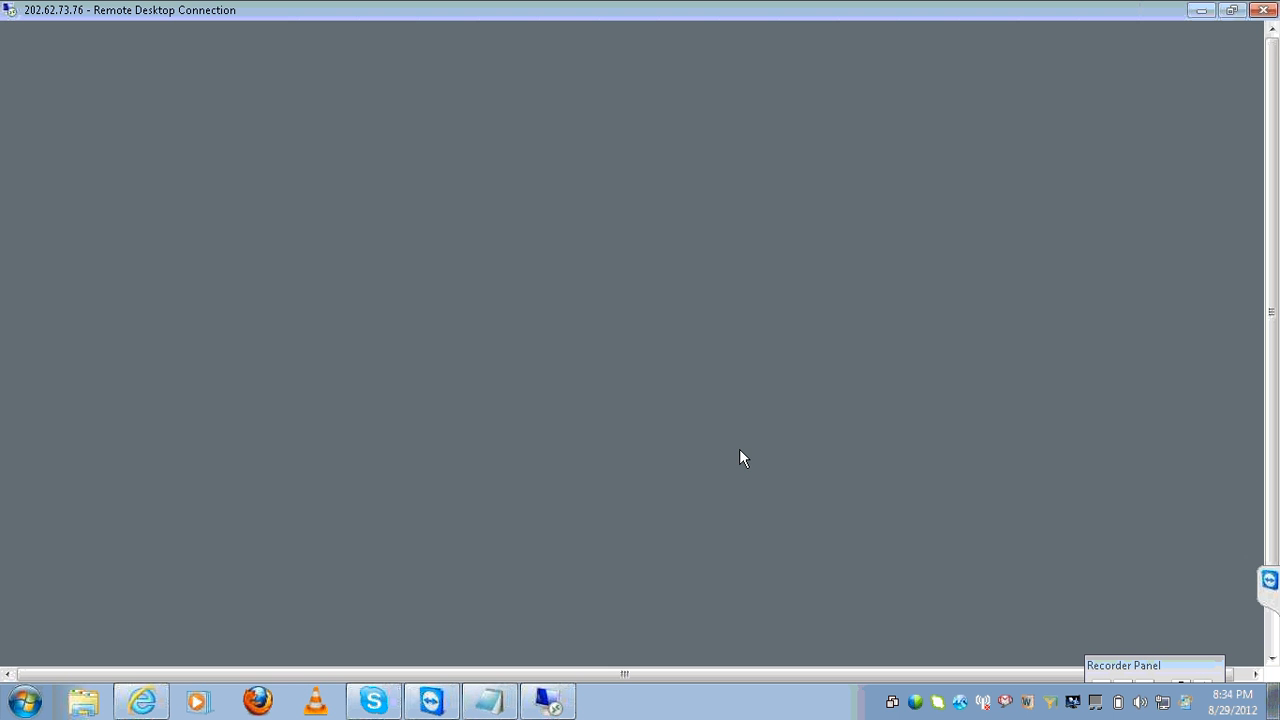
Log on with the password and reveal the server 202.62.73.76's taskbar.
{"action": "type", "text": "●"}
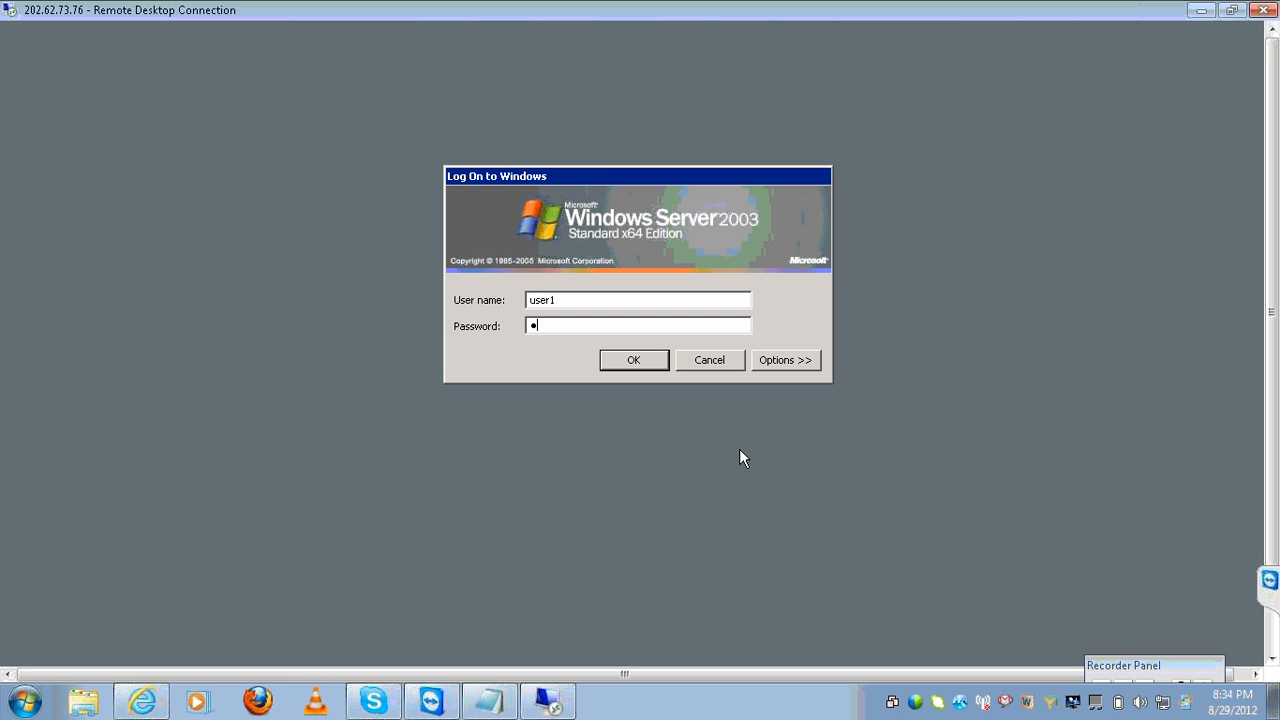
{"action": "type", "text": "●●●●●●"}
{"action": "key", "text": "Return"}
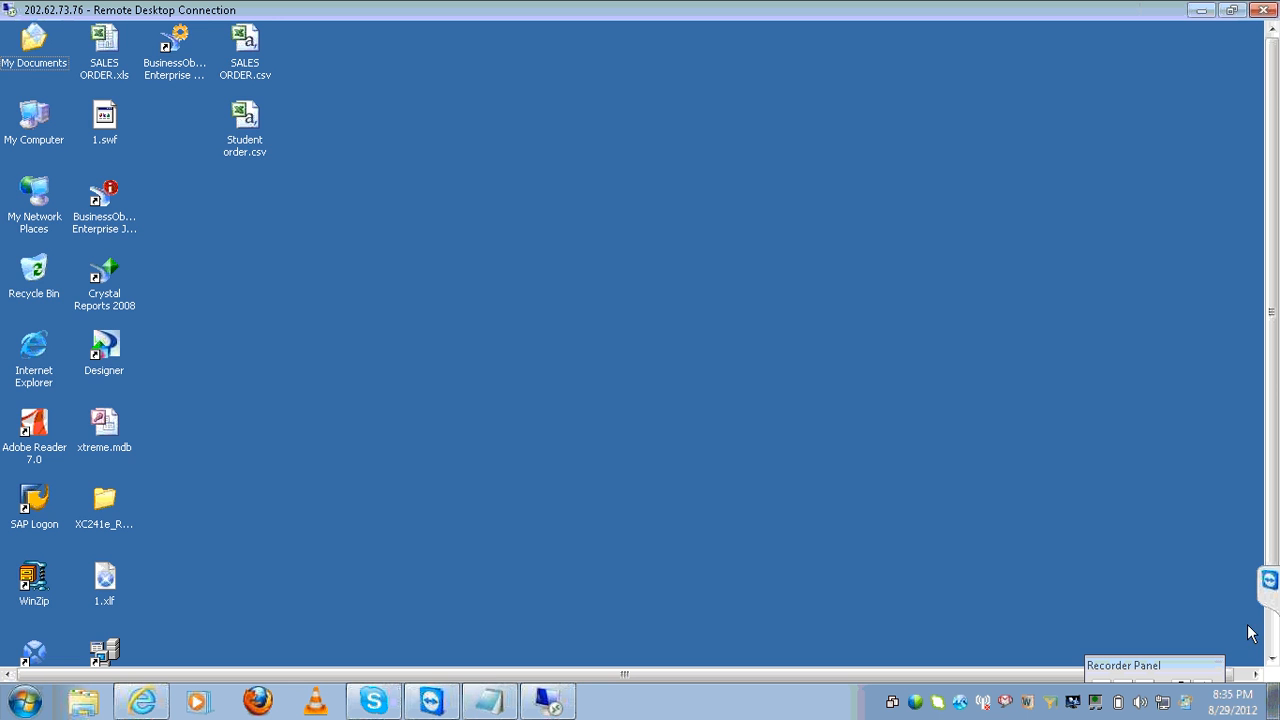
{"action": "left_click", "coordinate": [1271, 655]}
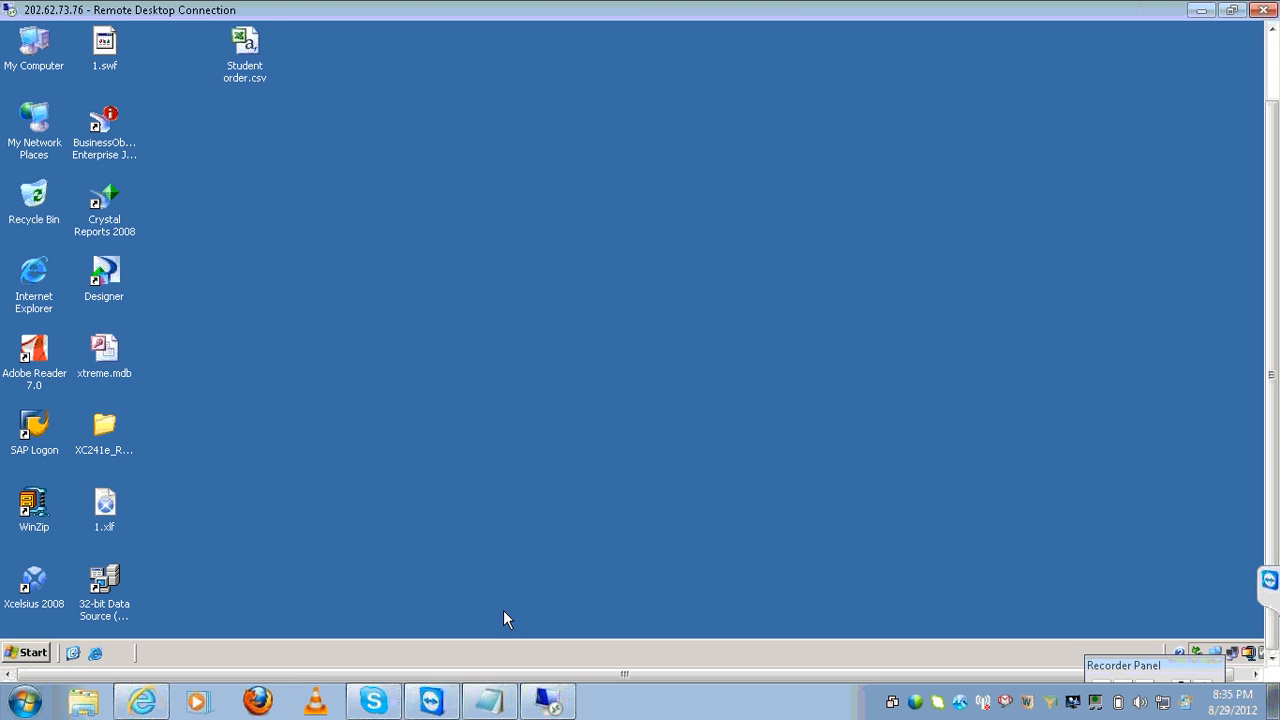
Launch Web Intelligence Rich Client from the remote Start menu and log on with the administrator password.
{"action": "left_click", "coordinate": [38, 651]}
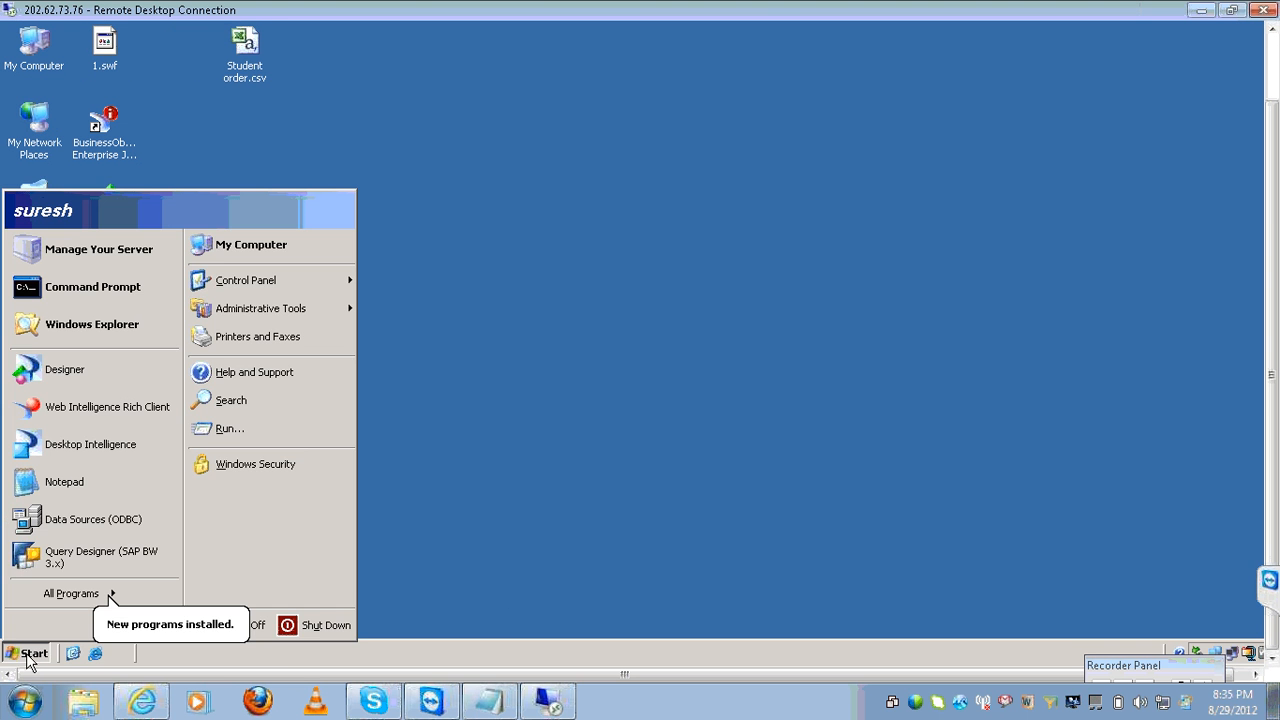
{"action": "left_click", "coordinate": [116, 404]}
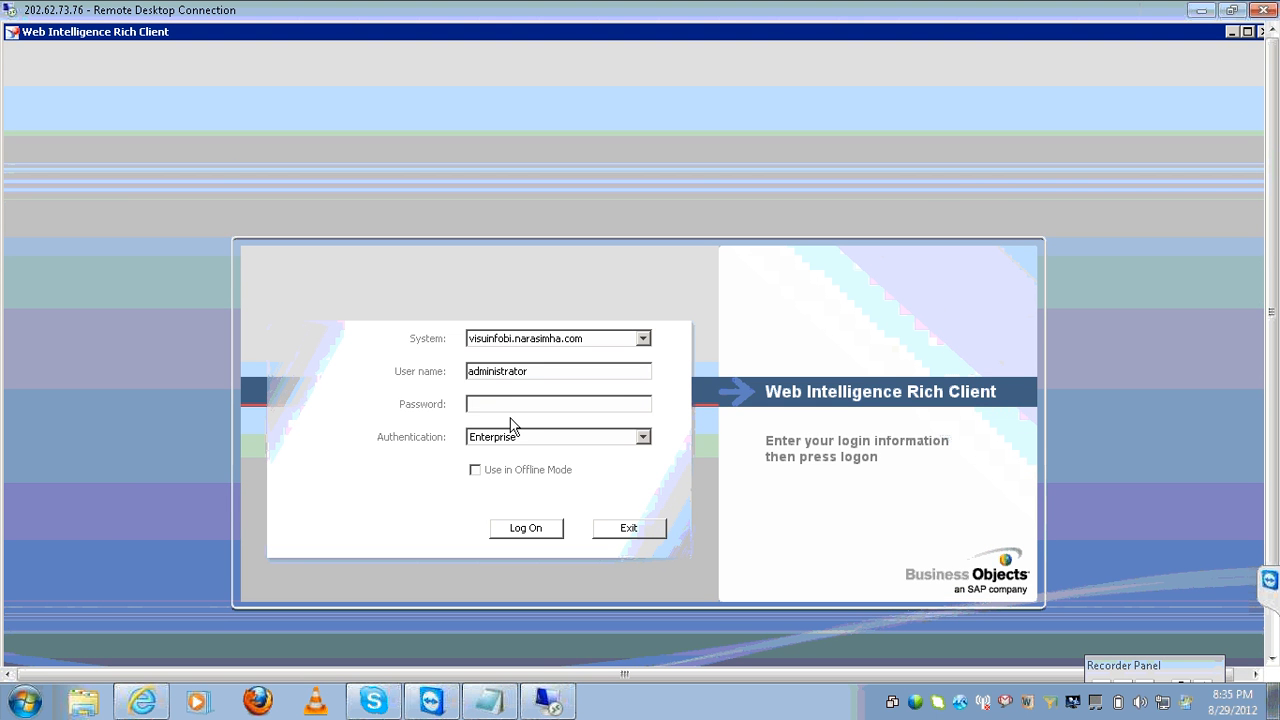
{"action": "type", "text": "******"}
{"action": "key", "text": "Return"}
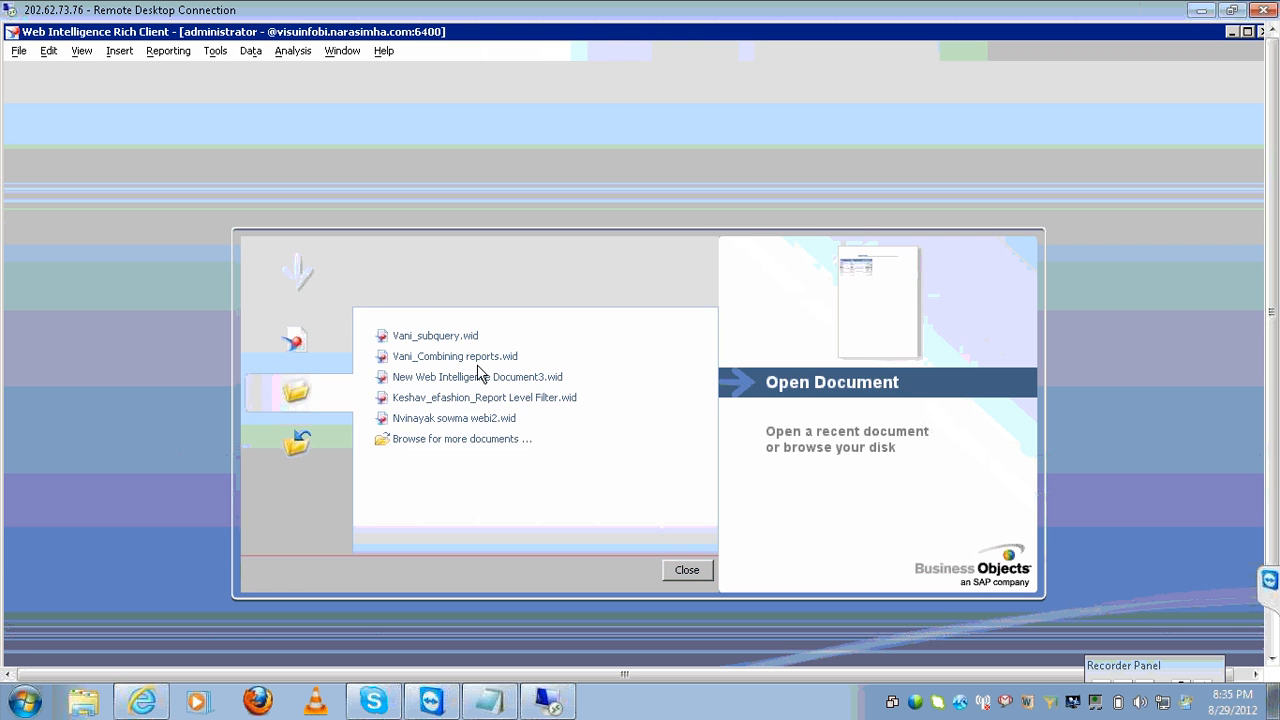
Create a new document with Universe as the data source, selecting the eFashion universe.
{"action": "left_click", "coordinate": [310, 357]}
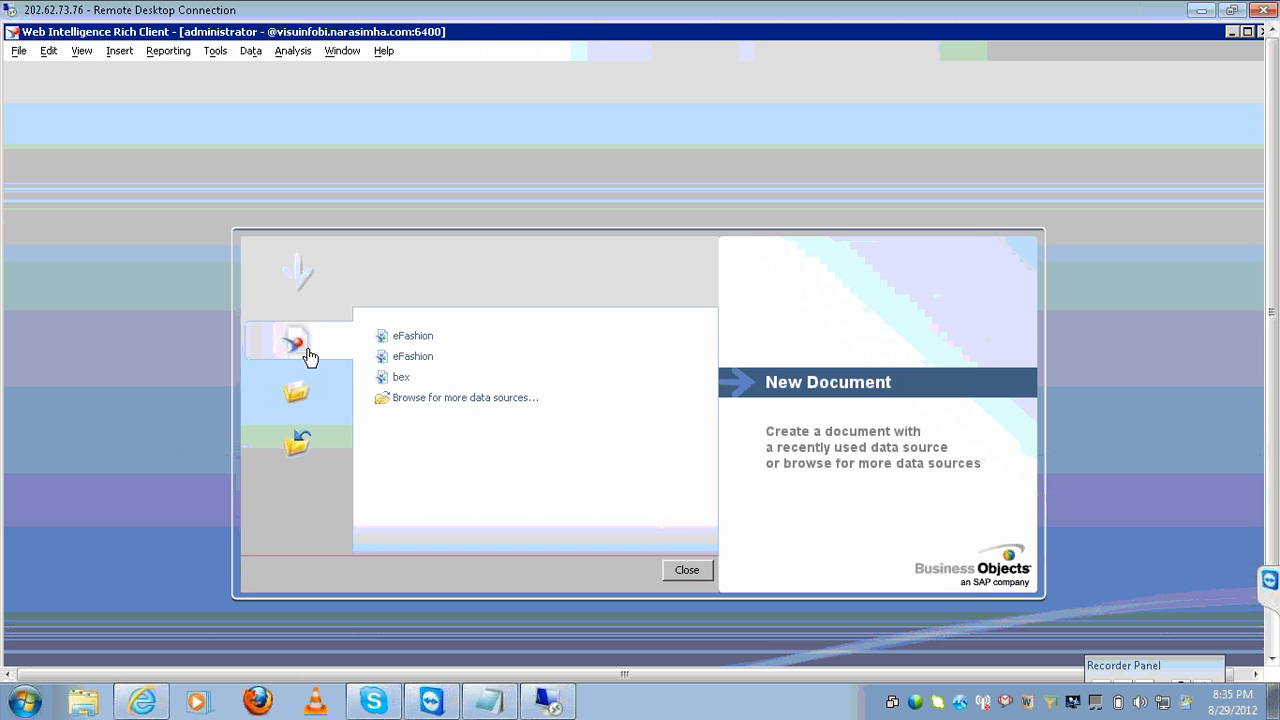
{"action": "left_click", "coordinate": [310, 357]}
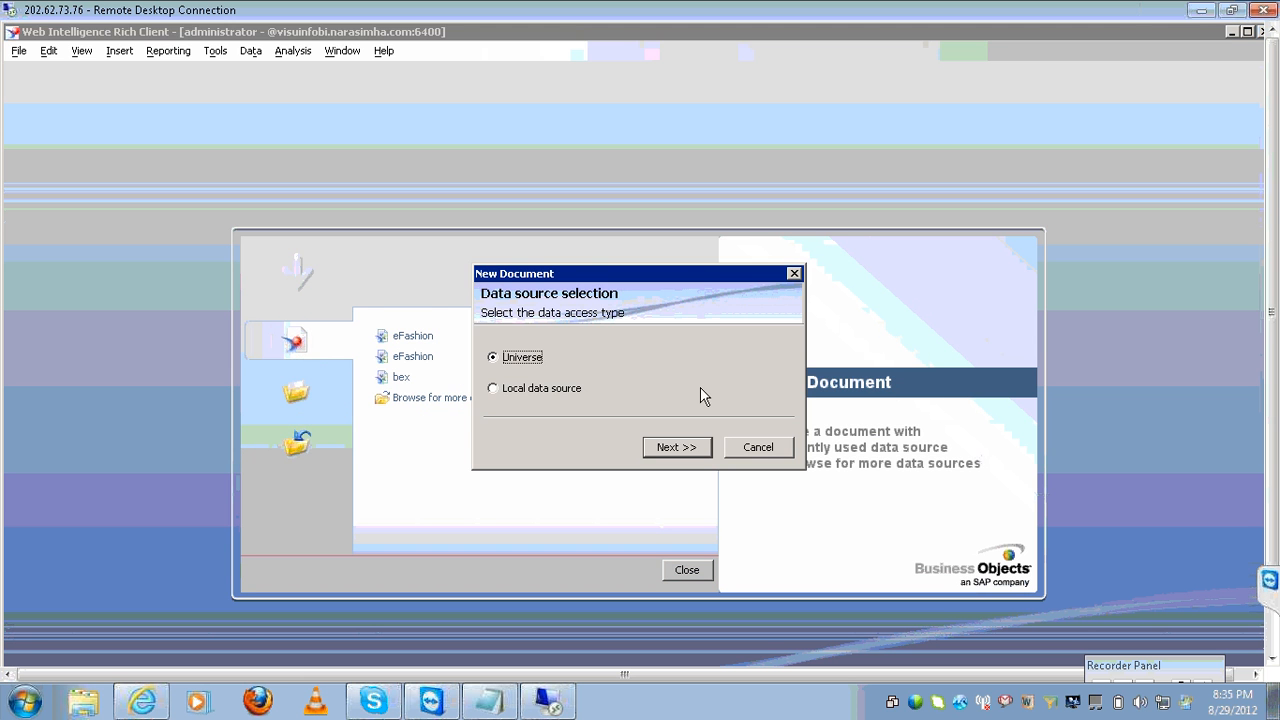
{"action": "left_click", "coordinate": [676, 447]}
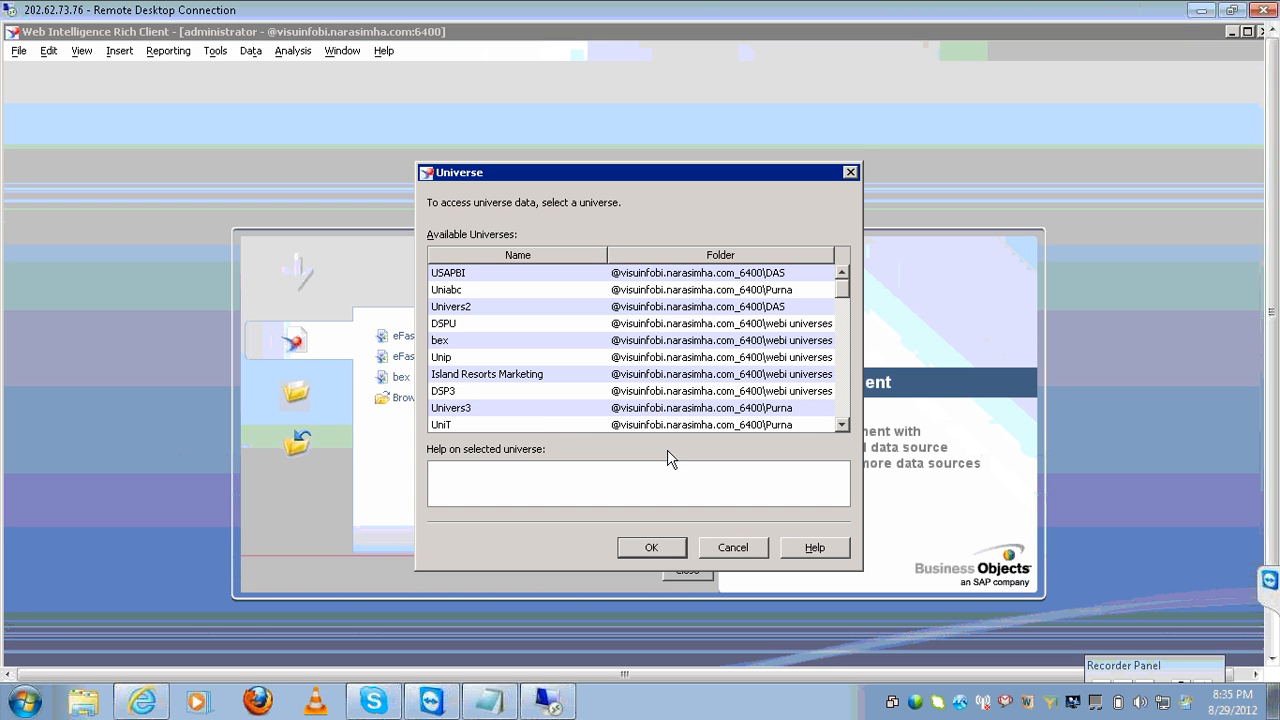
{"action": "left_click", "coordinate": [494, 340]}
{"action": "type", "text": "e"}
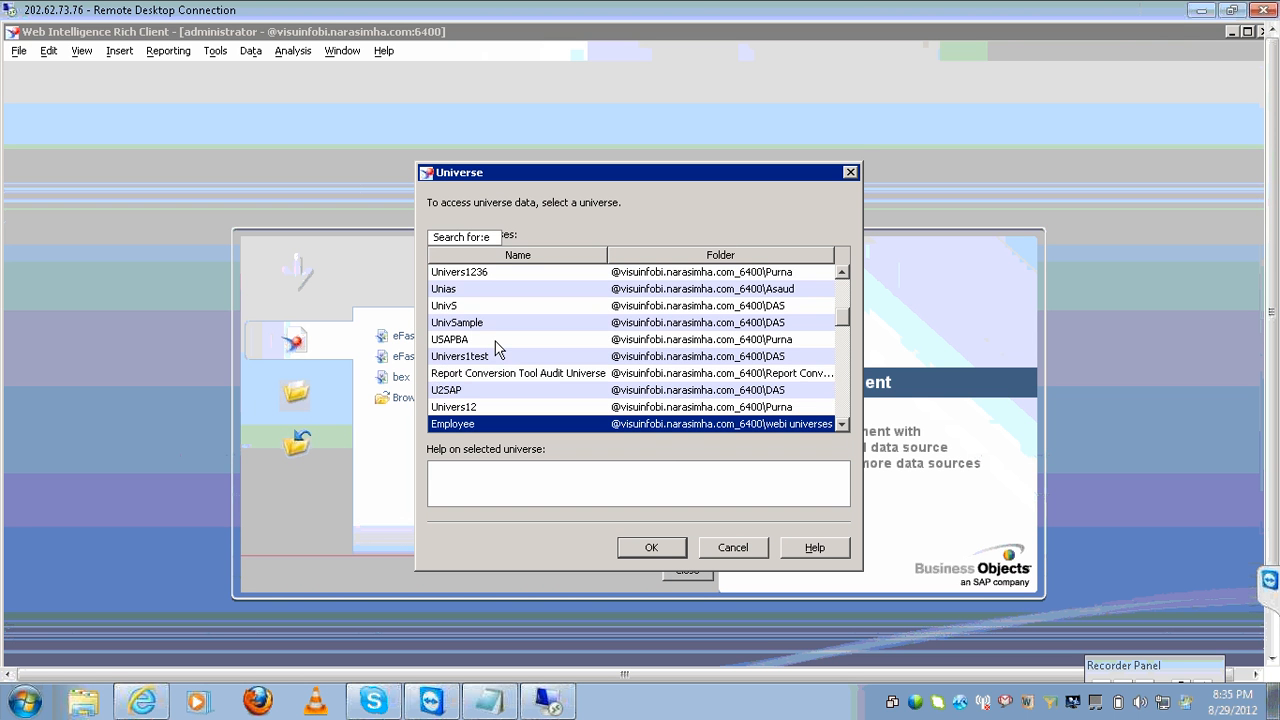
{"action": "type", "text": "e"}
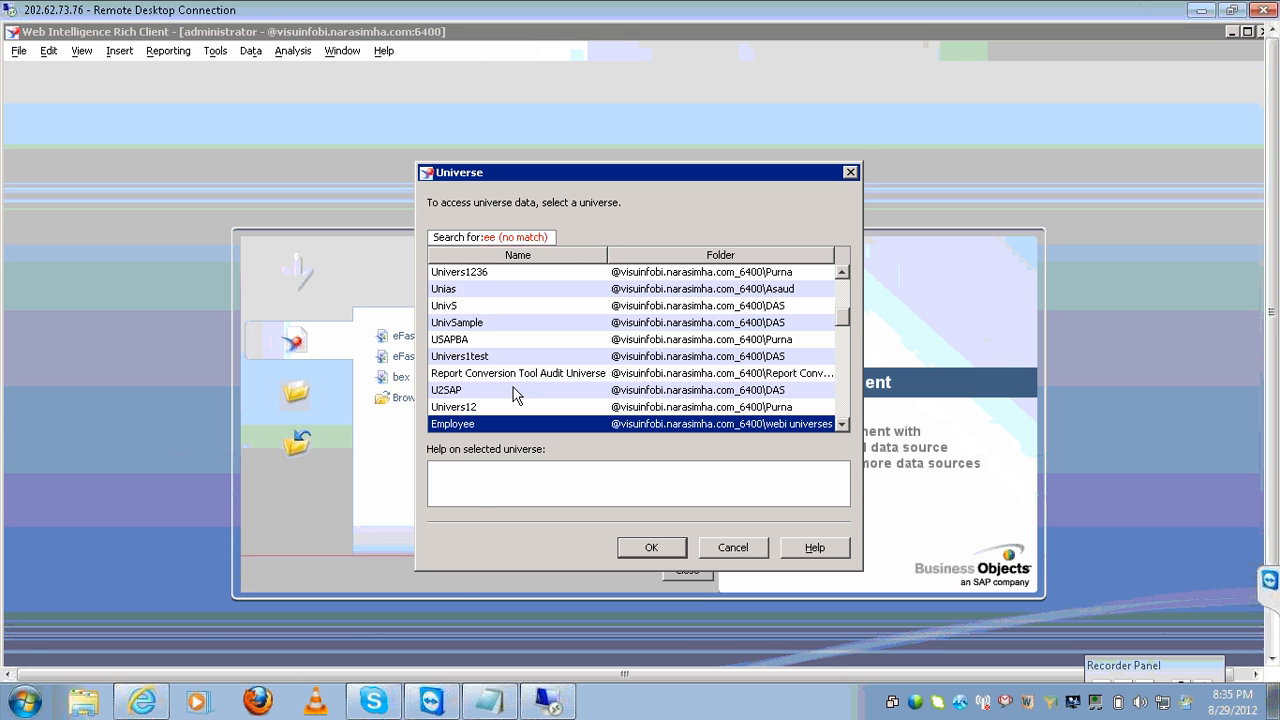
{"action": "left_click", "coordinate": [522, 345]}
{"action": "type", "text": "ef"}
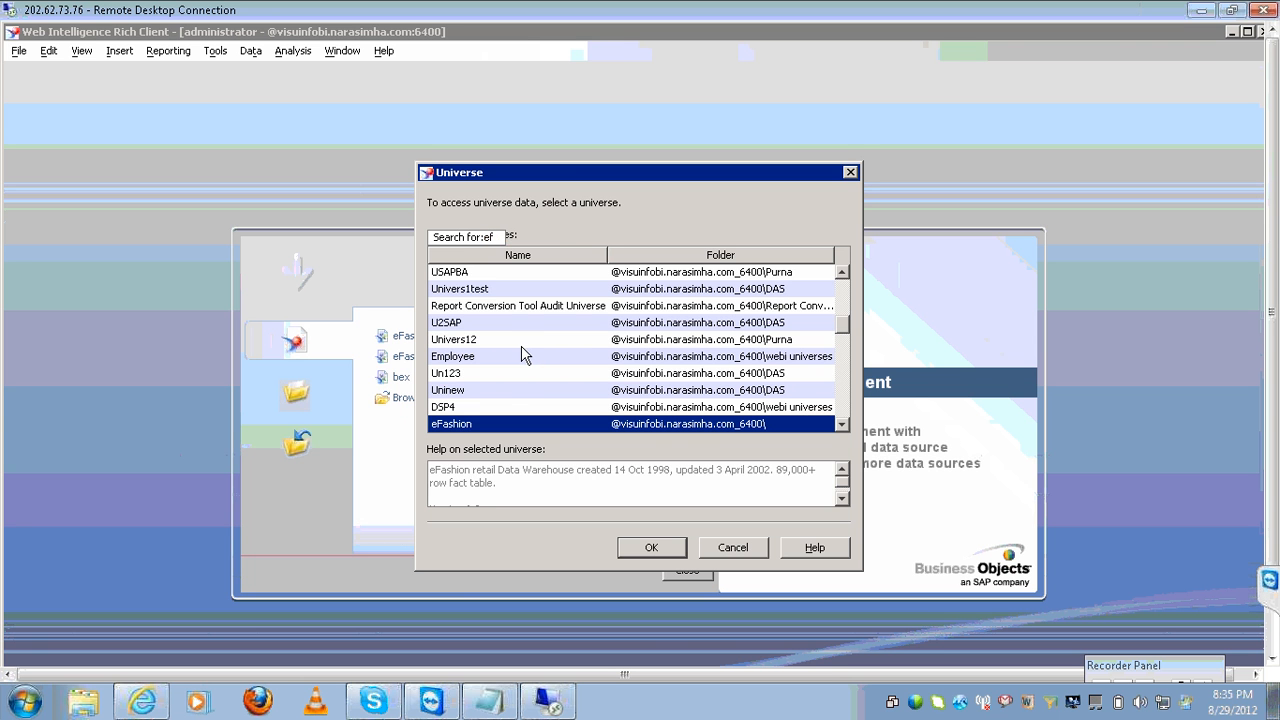
{"action": "left_click", "coordinate": [645, 544]}
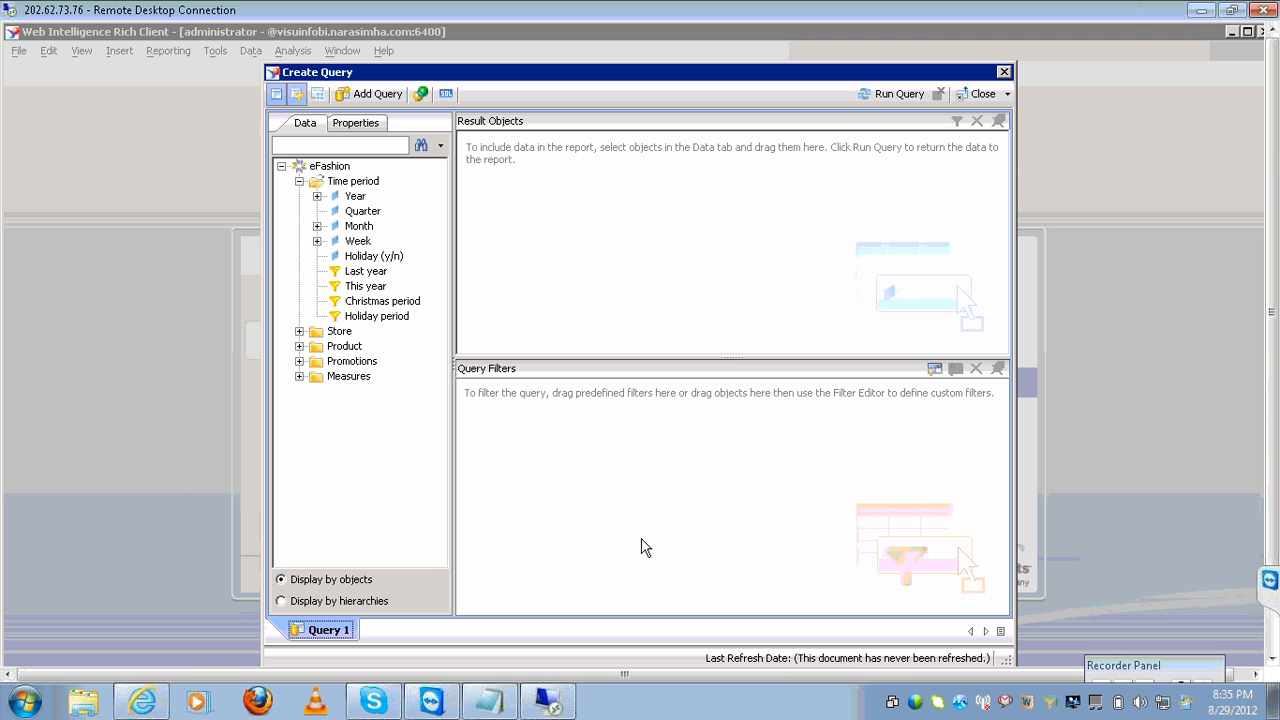
Add SKU number and Promotion (y/n) to the query and run it, listing eight promoted SKUs.
{"action": "left_click", "coordinate": [299, 347]}
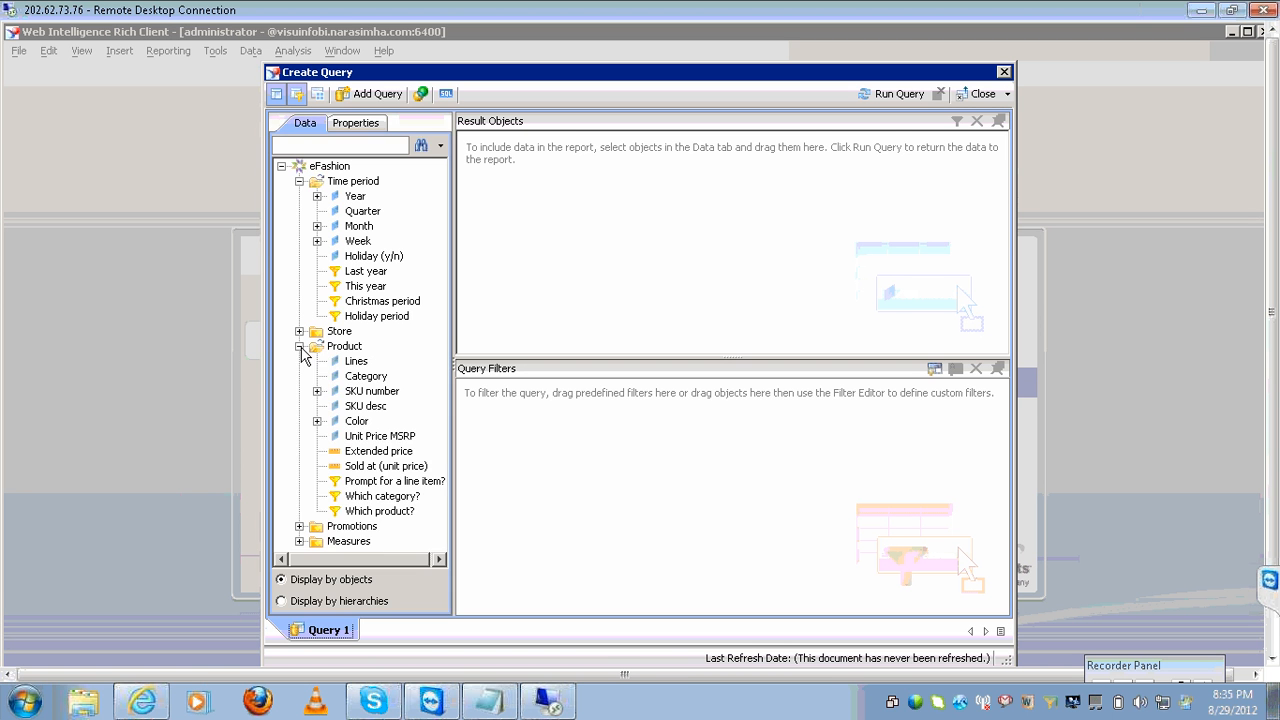
{"action": "double_click", "coordinate": [372, 392]}
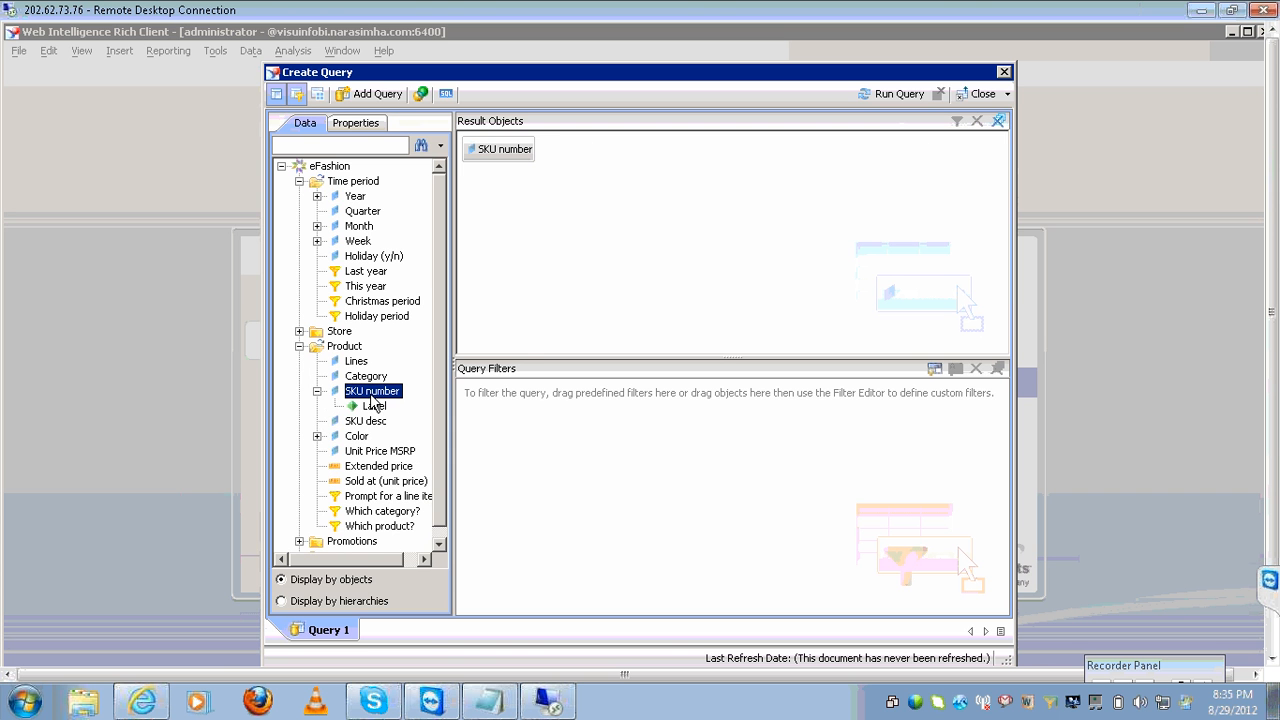
{"action": "left_click", "coordinate": [300, 542]}
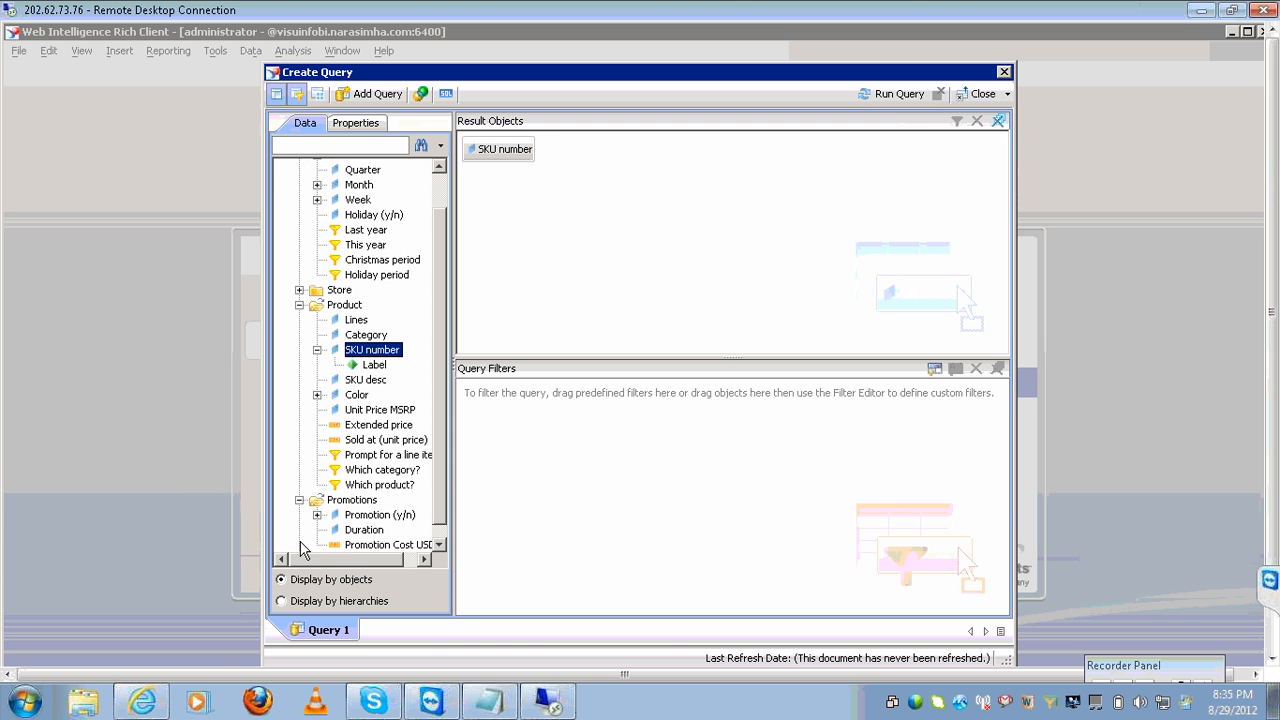
{"action": "left_click", "coordinate": [380, 516]}
{"action": "double_click", "coordinate": [378, 517]}
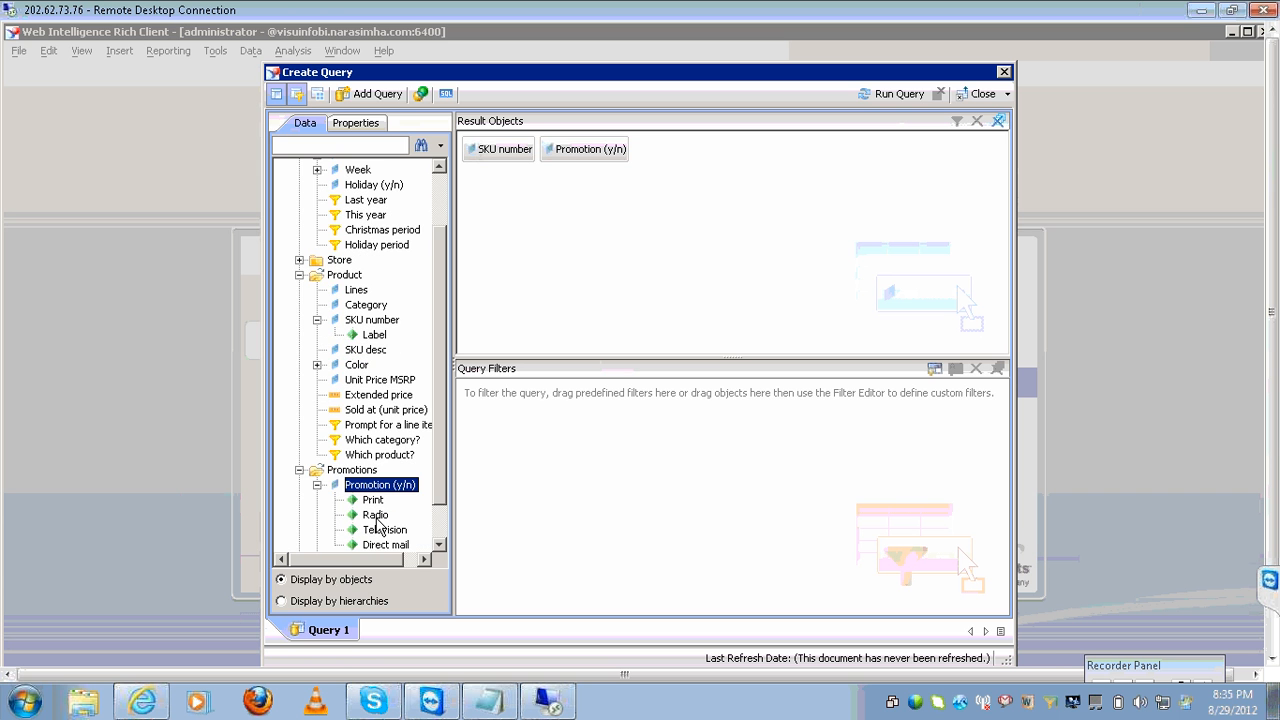
{"action": "left_click", "coordinate": [897, 94]}
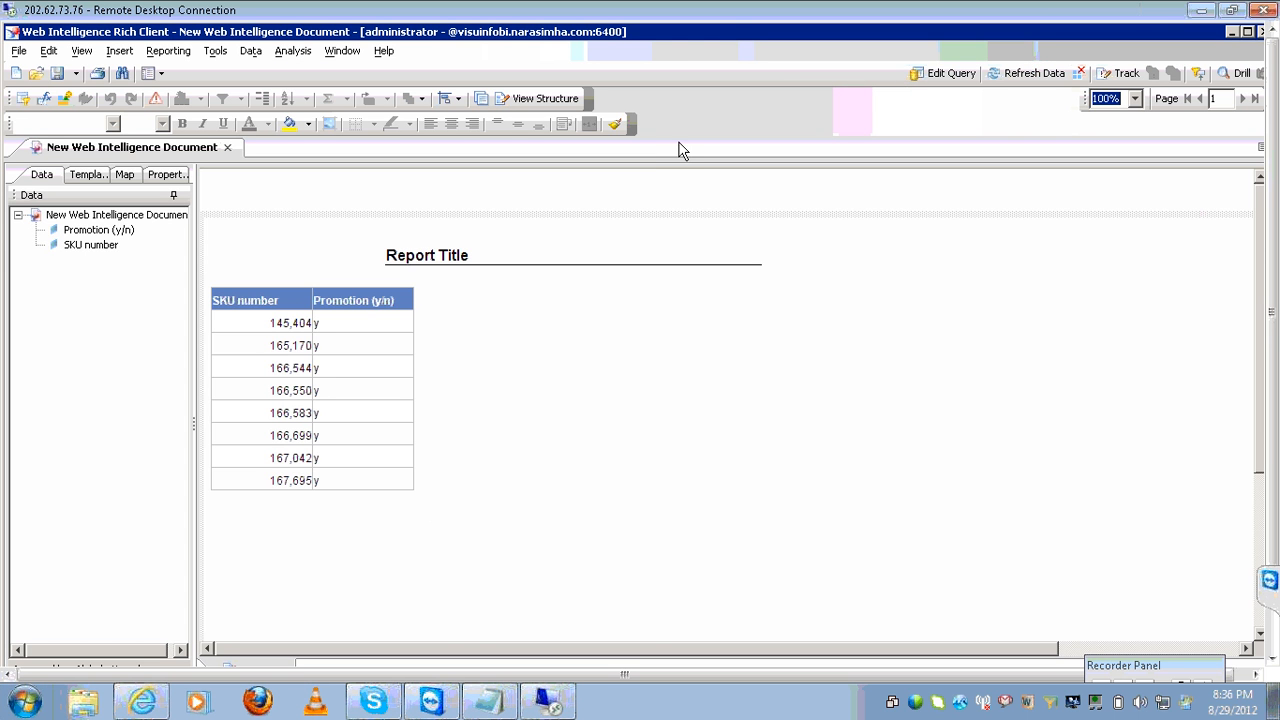
Centre the values in the SKU number and Promotion (y/n) columns.
{"action": "left_click", "coordinate": [302, 346]}
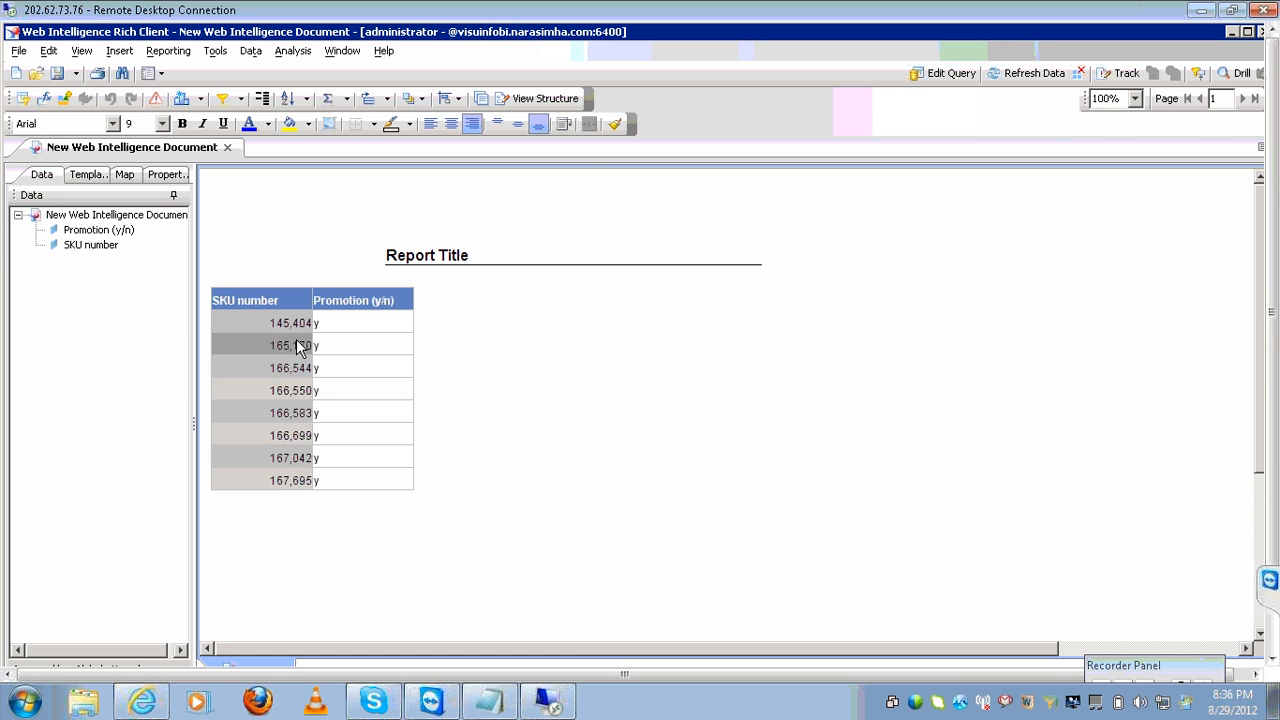
{"action": "left_click", "coordinate": [350, 352]}
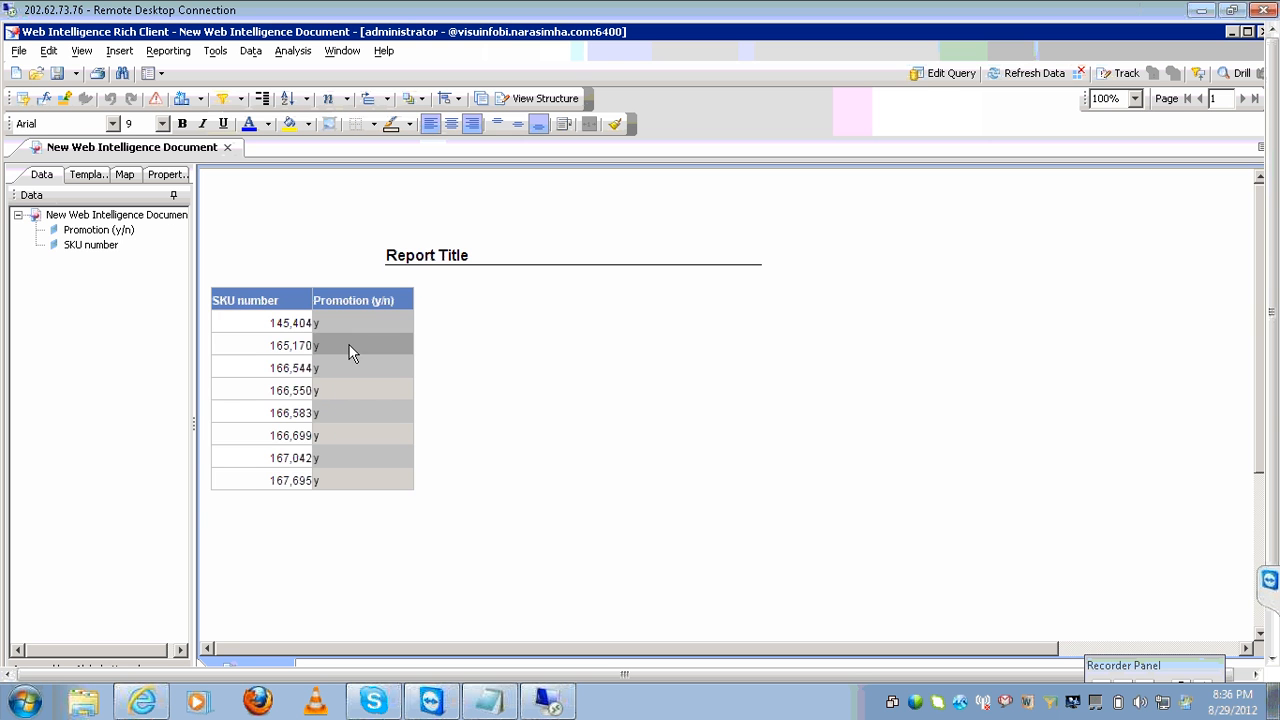
{"action": "left_click", "coordinate": [451, 123]}
{"action": "left_click", "coordinate": [300, 325]}
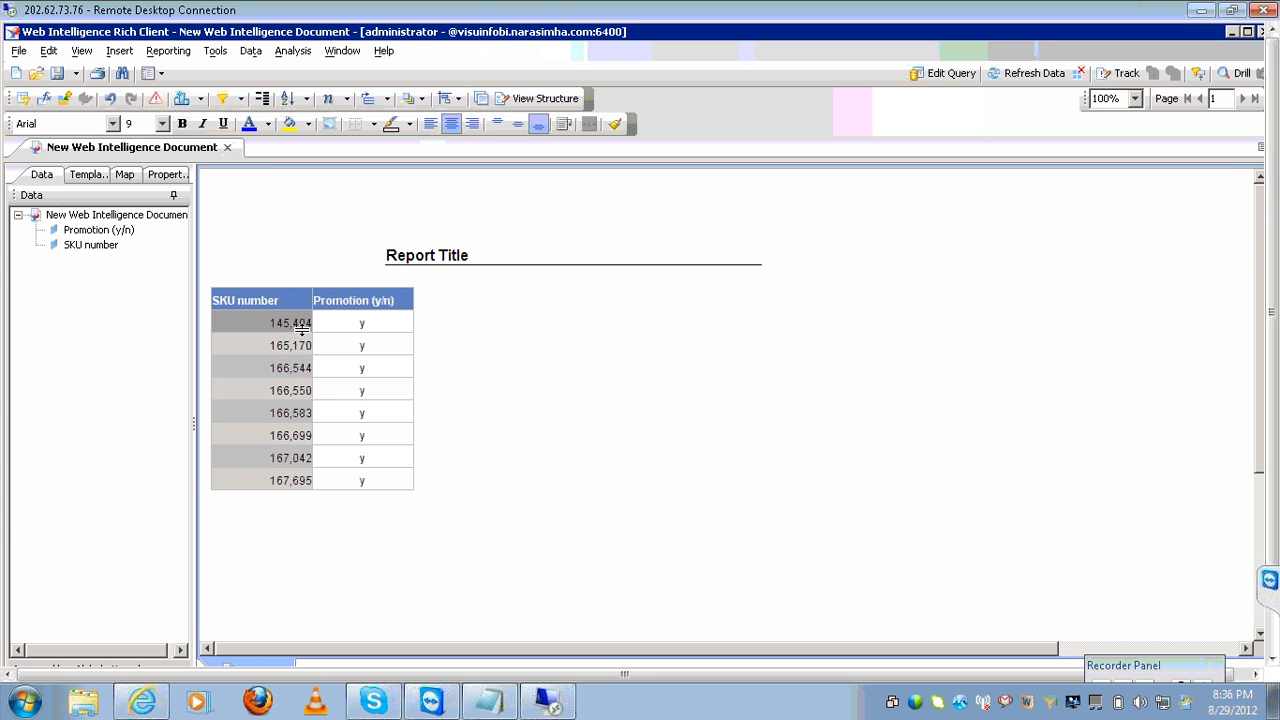
{"action": "left_click", "coordinate": [451, 123]}
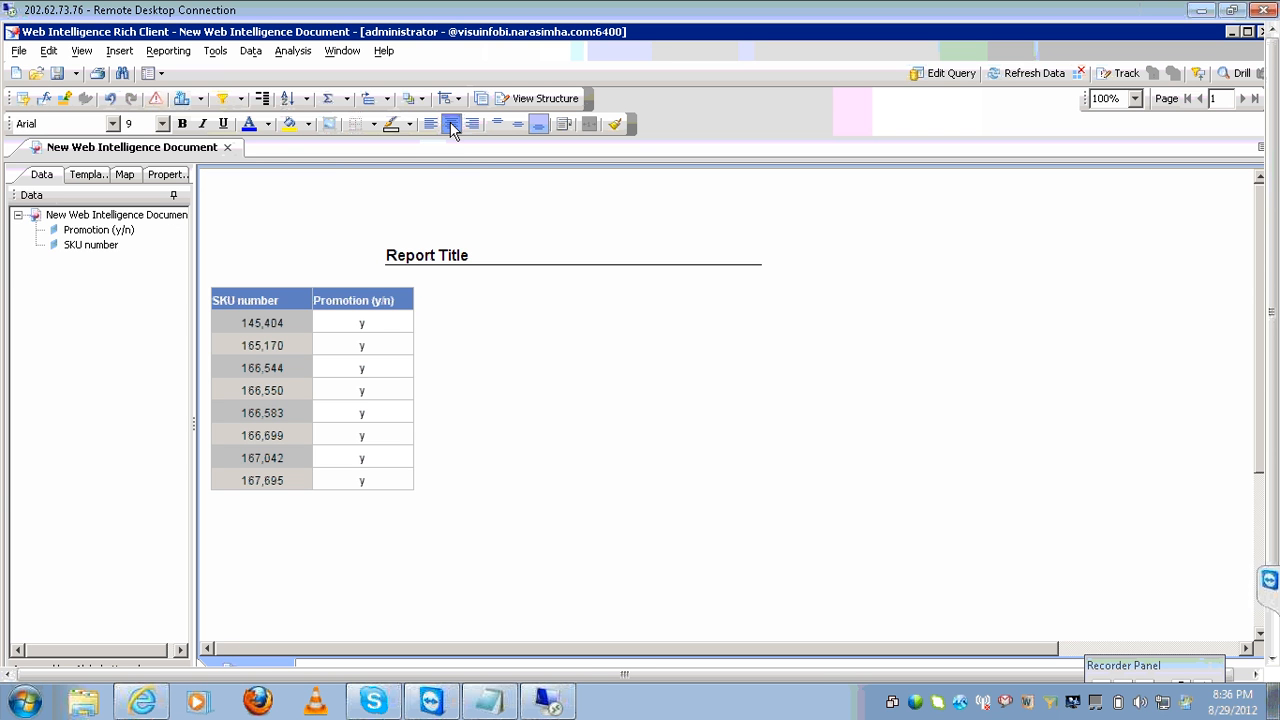
Add a Count total below the table, then undo it to remove the footer.
{"action": "left_click", "coordinate": [346, 98]}
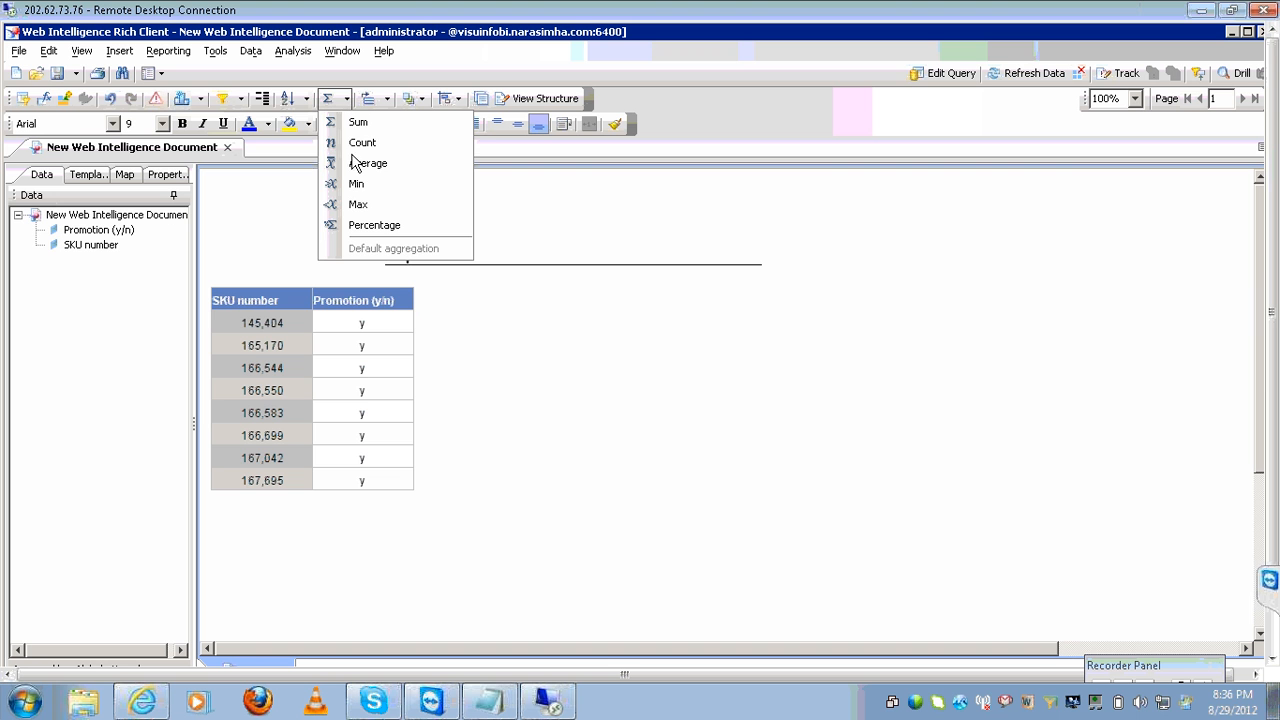
{"action": "left_click", "coordinate": [357, 146]}
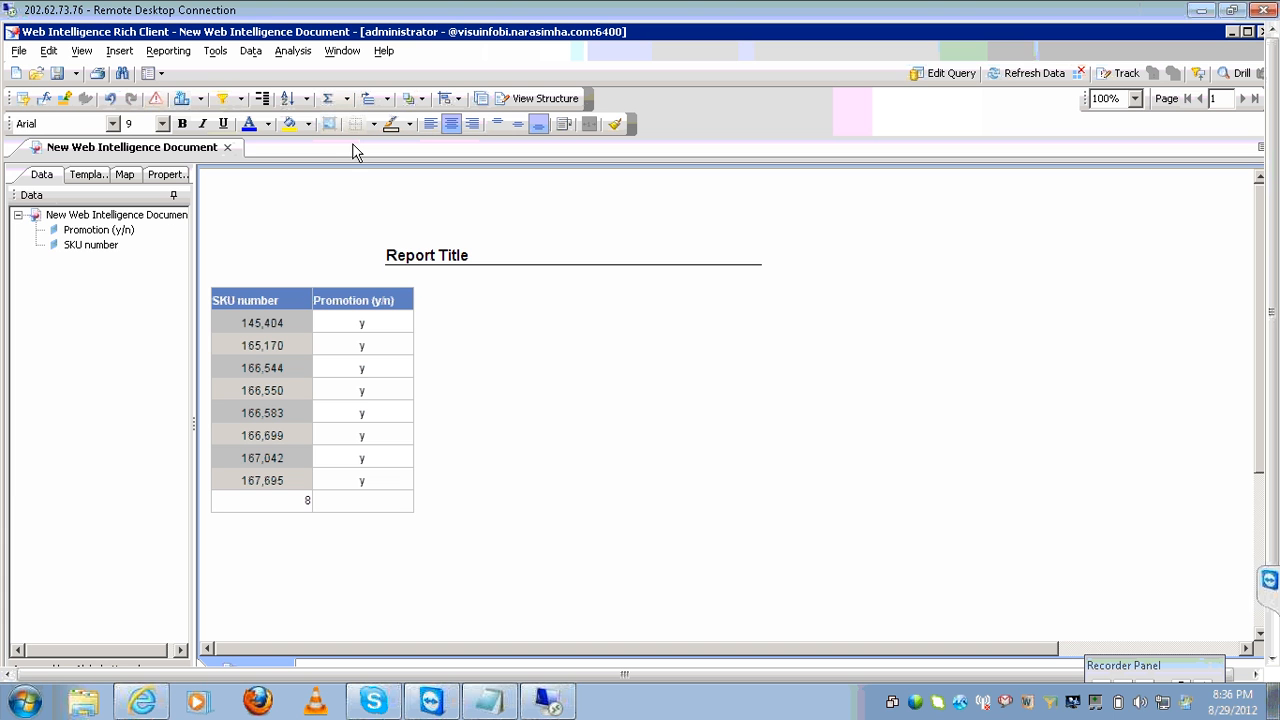
{"action": "left_click", "coordinate": [110, 98]}
Replace Promotion (y/n) in the query with Year and Sales revenue, then rerun it.
{"action": "left_click", "coordinate": [922, 76]}
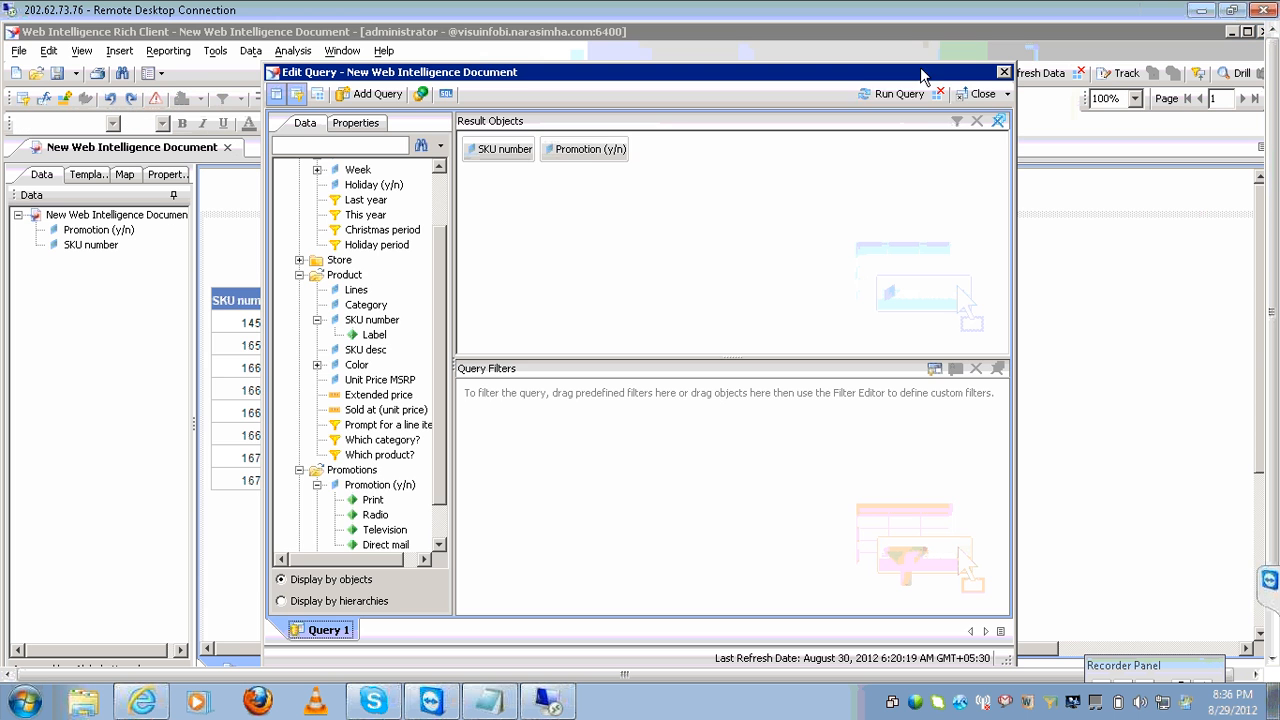
{"action": "left_click", "coordinate": [590, 153]}
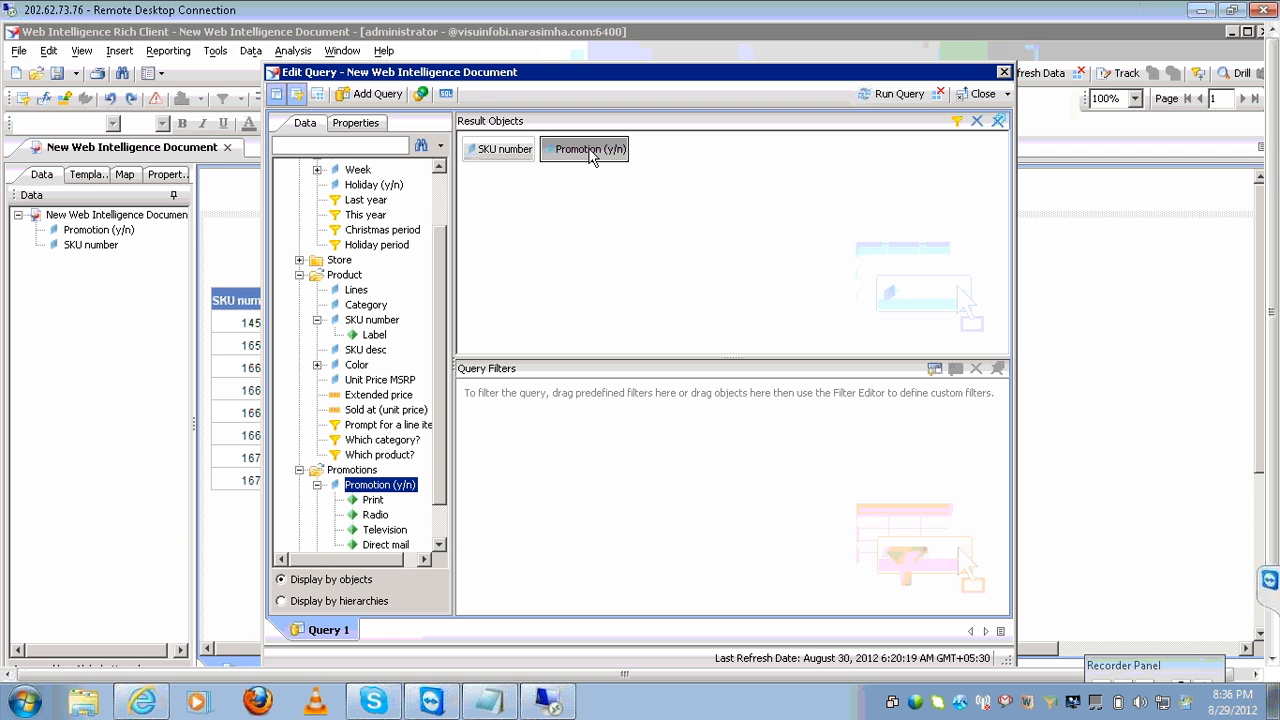
{"action": "key", "text": "Delete"}
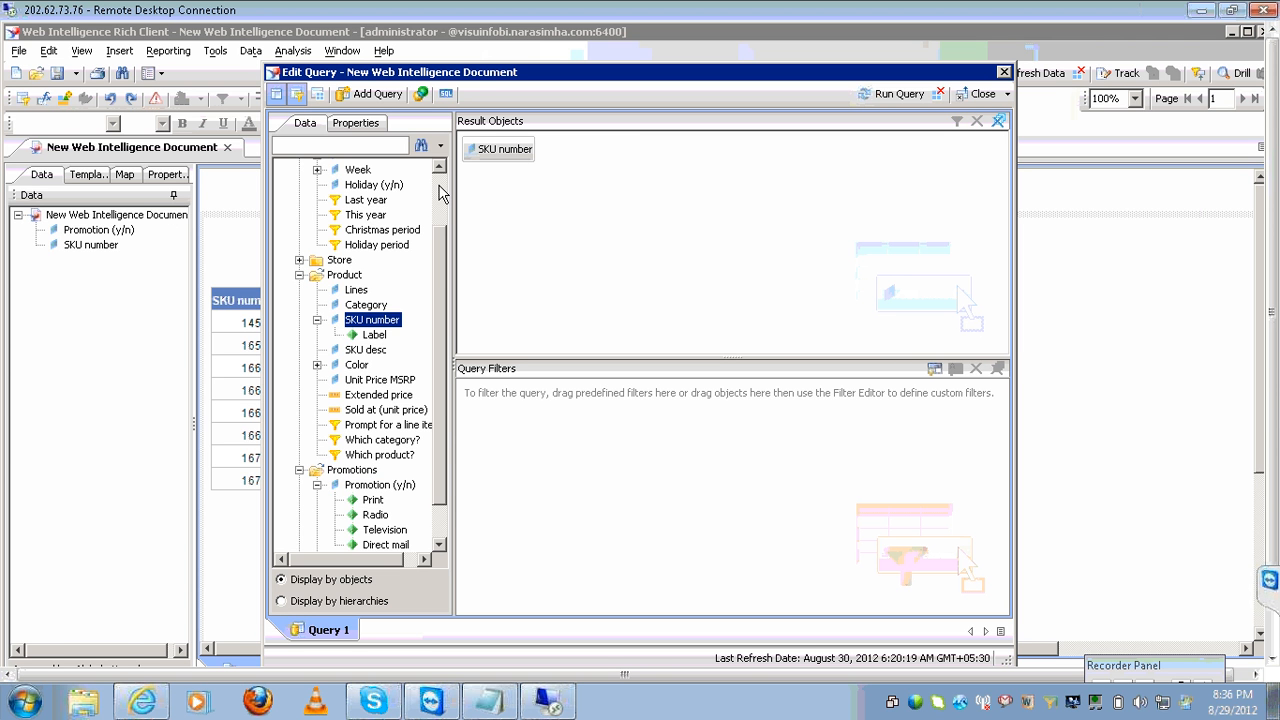
{"action": "scroll", "coordinate": [443, 193], "scroll_direction": "up", "scroll_amount": 2}
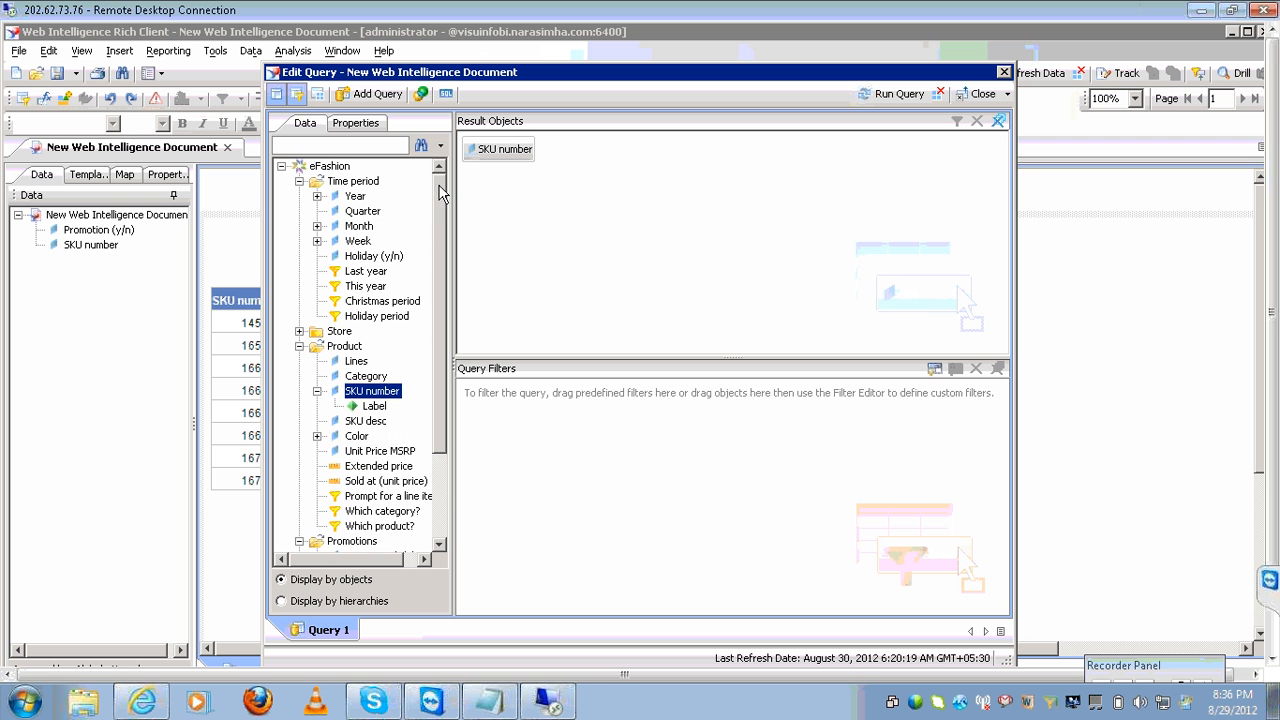
{"action": "double_click", "coordinate": [356, 196]}
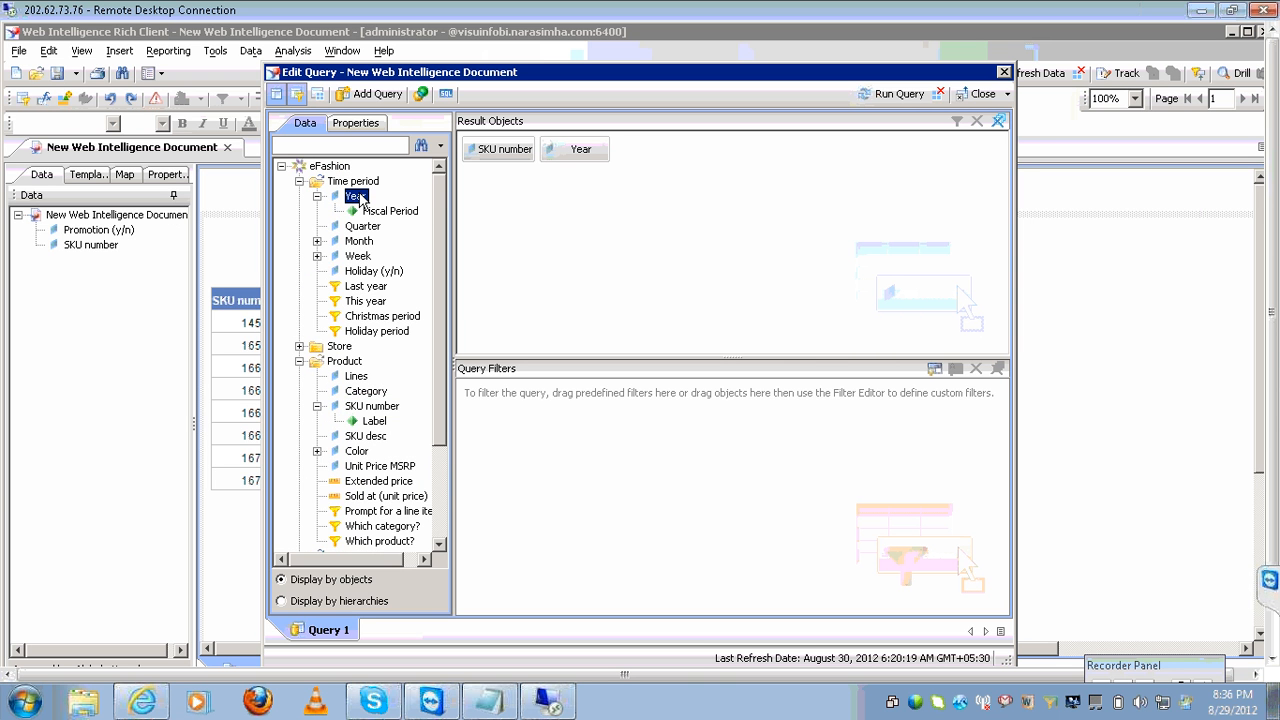
{"action": "left_click", "coordinate": [447, 525]}
{"action": "left_click", "coordinate": [300, 545]}
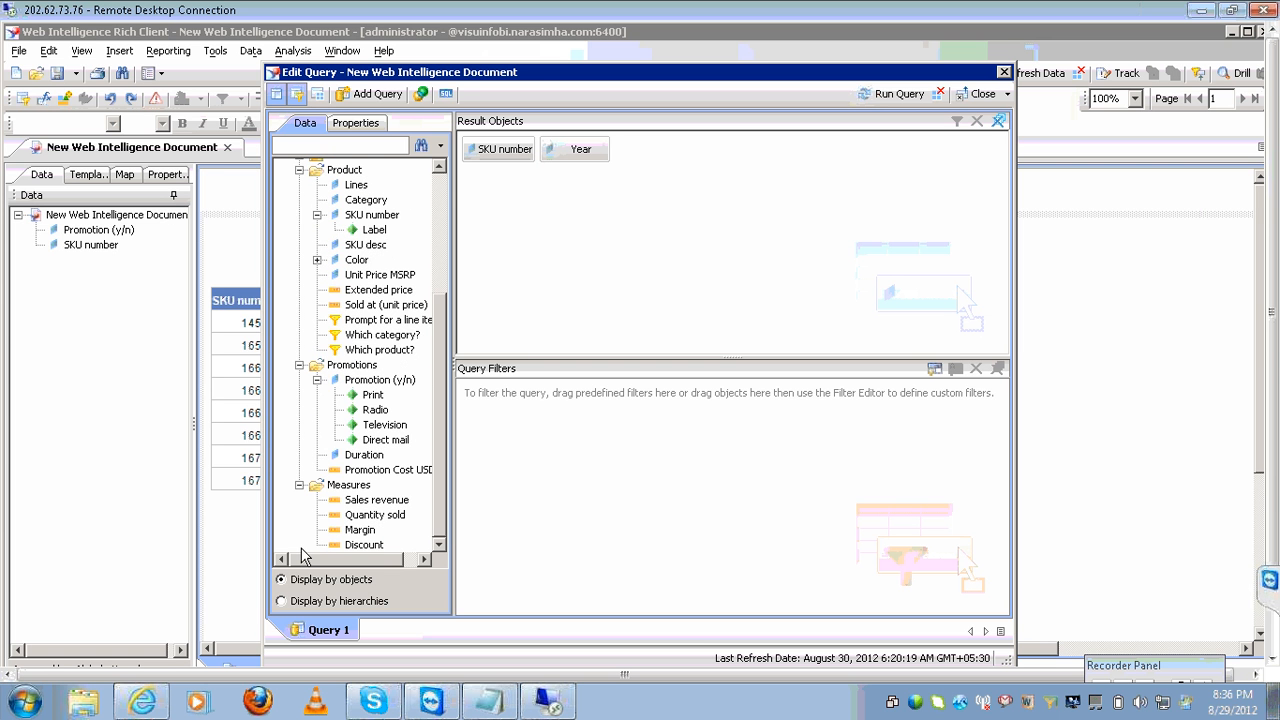
{"action": "double_click", "coordinate": [372, 502]}
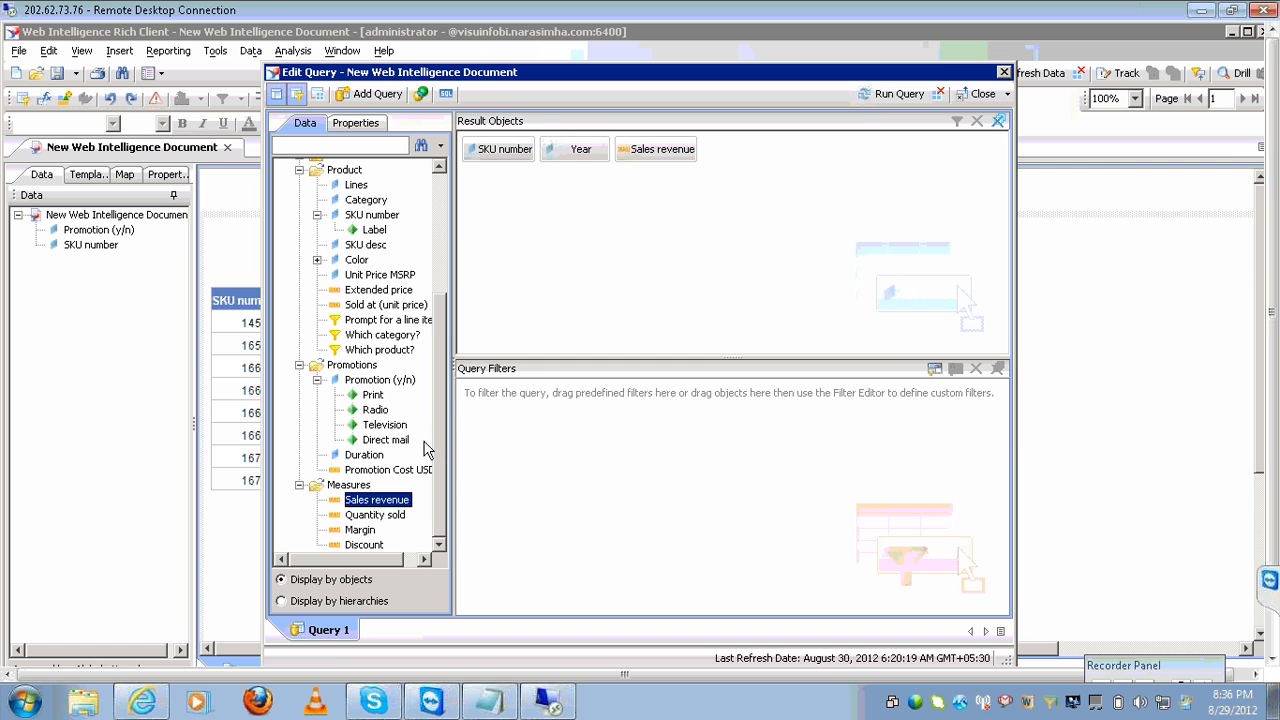
{"action": "left_click", "coordinate": [872, 97]}
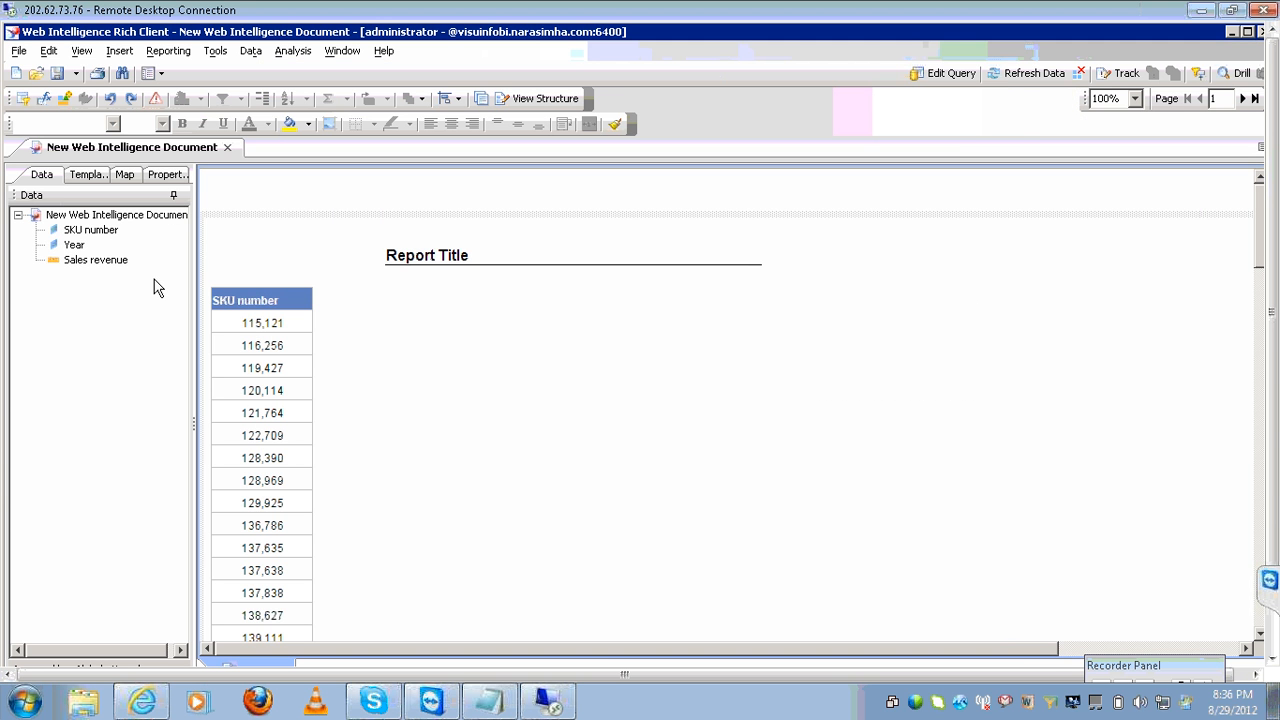
Add a Year column left of SKU number and a Sales revenue column to the table.
{"action": "left_click", "coordinate": [80, 249]}
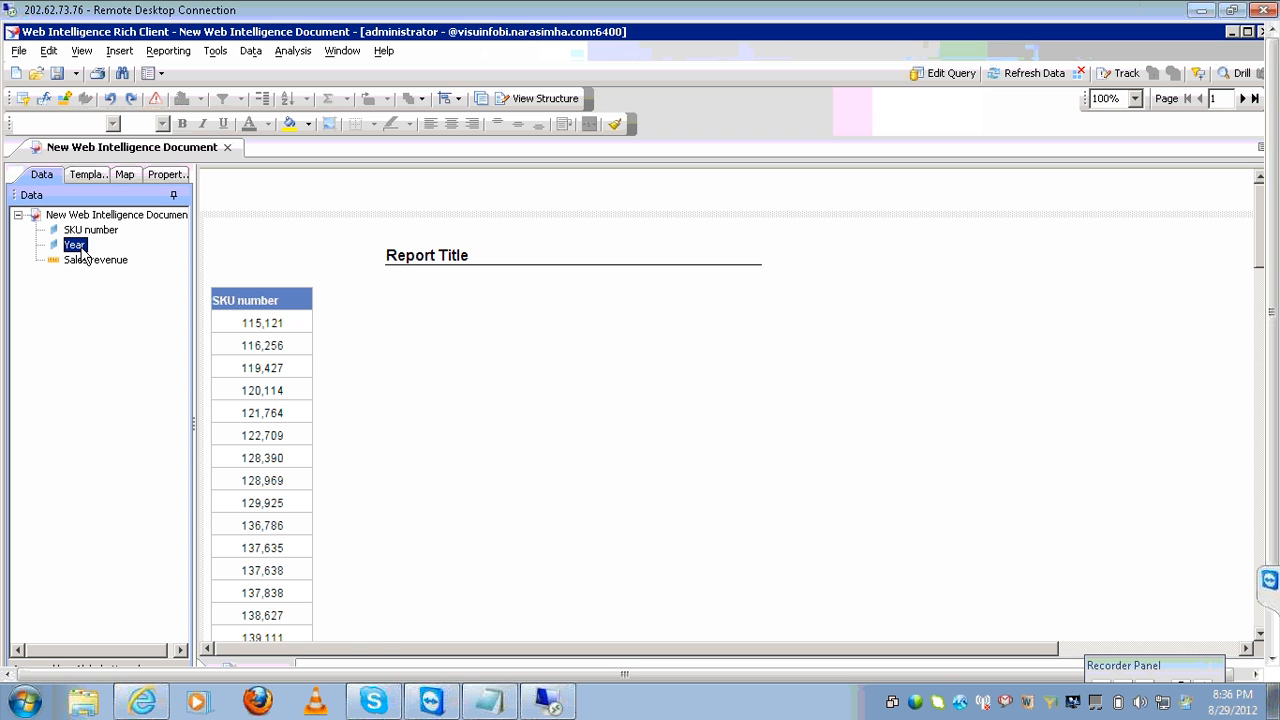
{"action": "left_click_drag", "start_coordinate": [84, 252], "coordinate": [218, 306]}
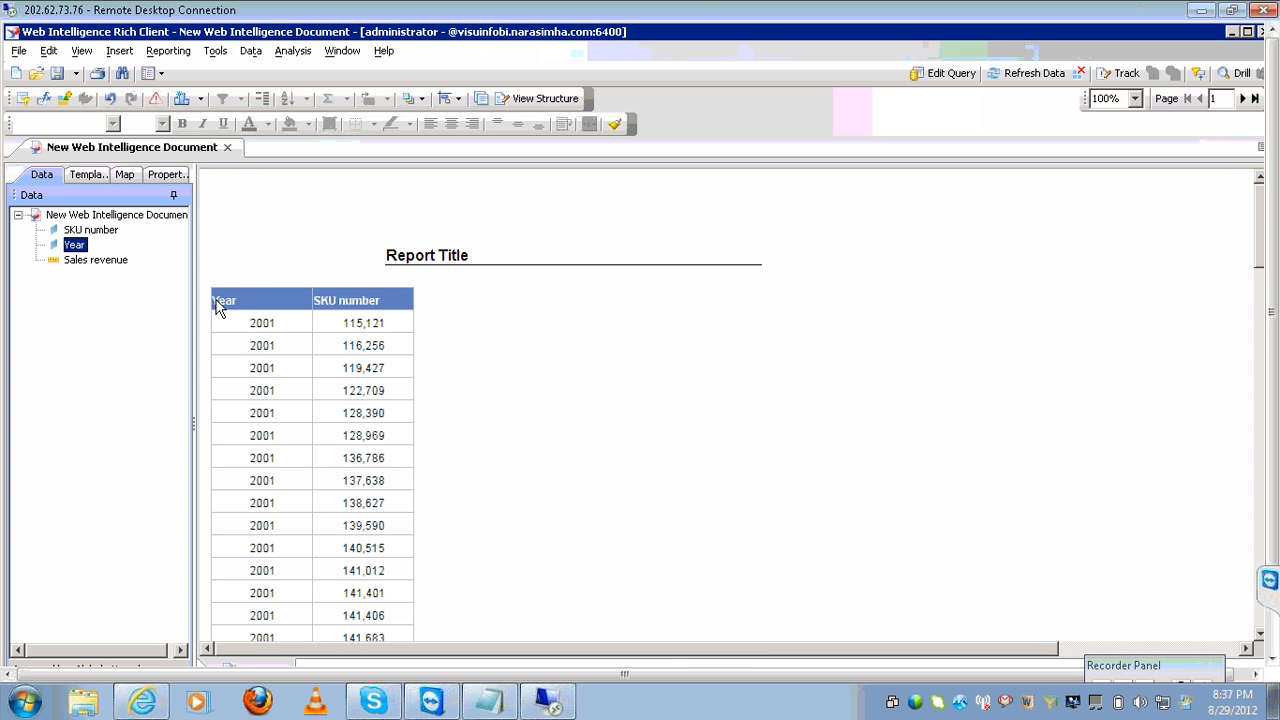
{"action": "left_click", "coordinate": [113, 262]}
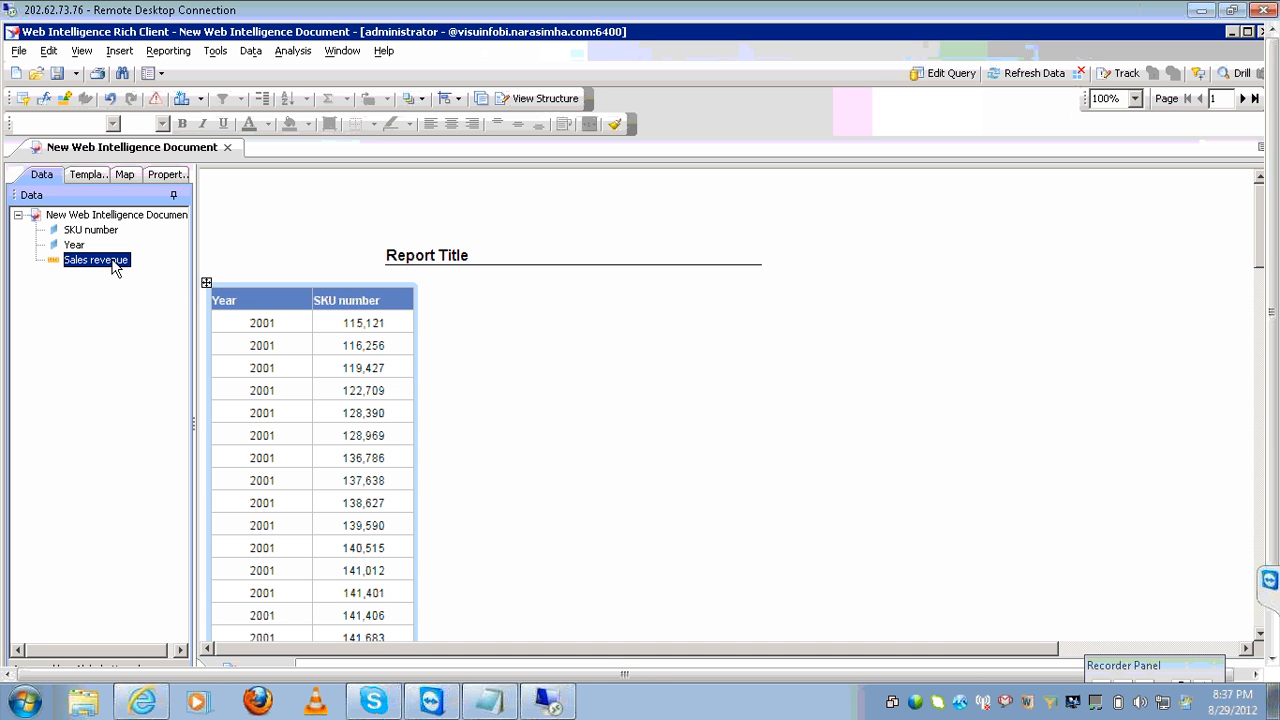
{"action": "left_click_drag", "start_coordinate": [113, 265], "coordinate": [409, 305]}
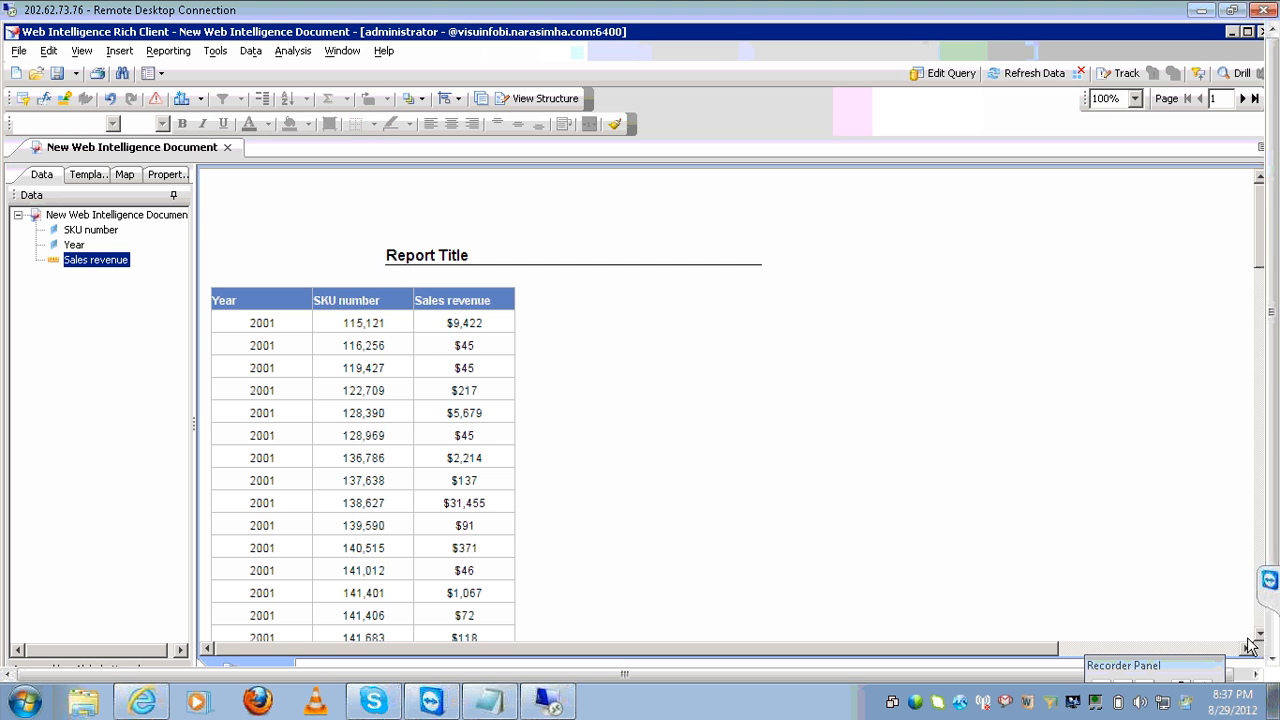
Insert a break on the Year column.
{"action": "left_click", "coordinate": [250, 390]}
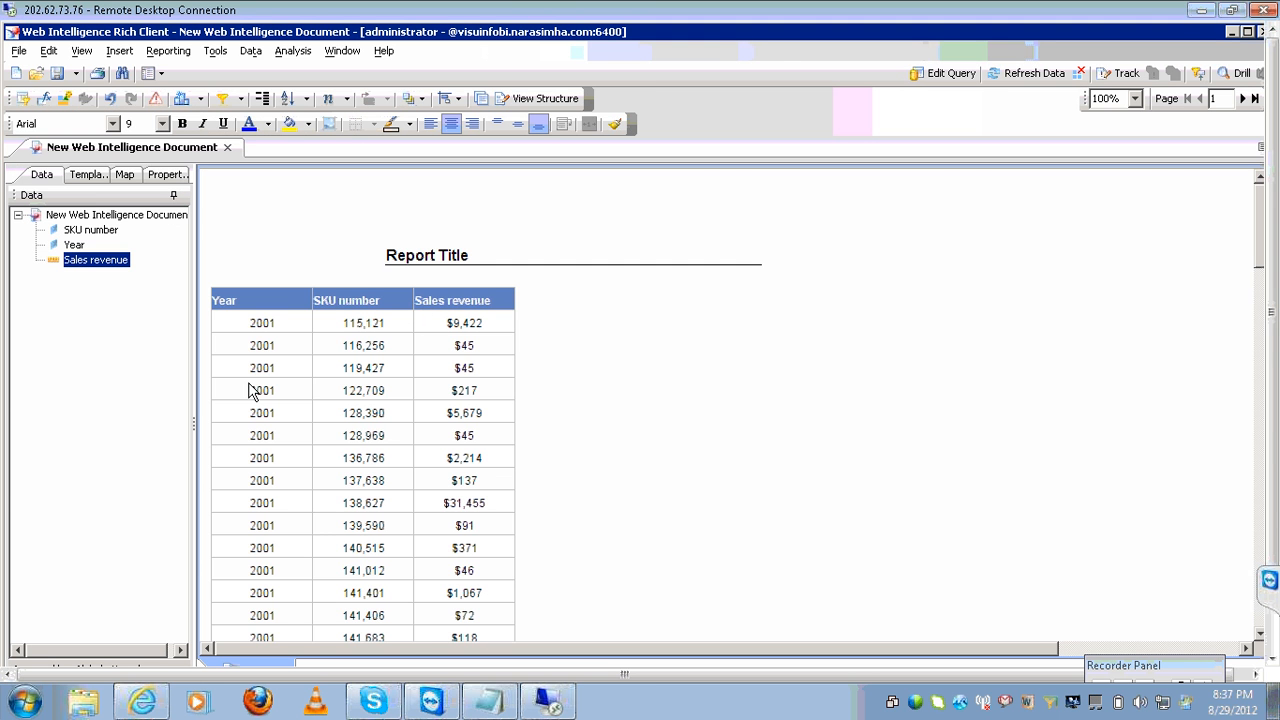
{"action": "left_click", "coordinate": [250, 388]}
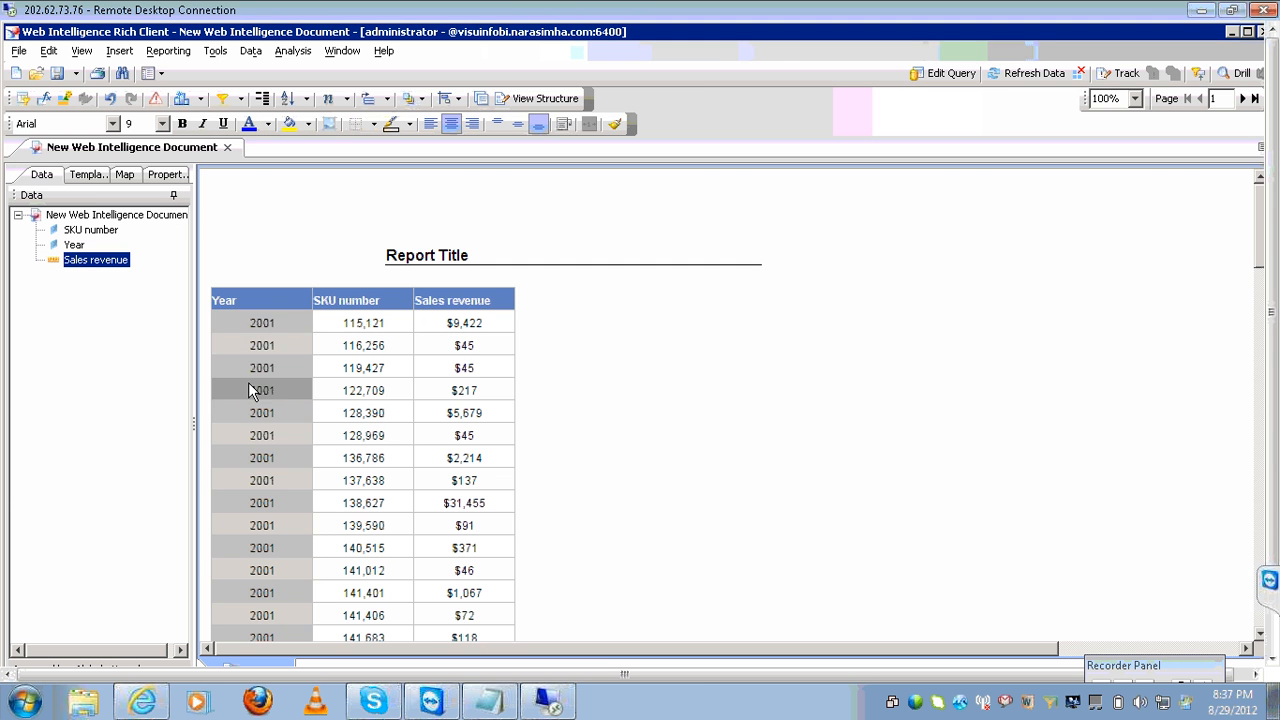
{"action": "left_click", "coordinate": [262, 106]}
Add a Count of SKU numbers for each year and move to page 2.
{"action": "left_click", "coordinate": [354, 327]}
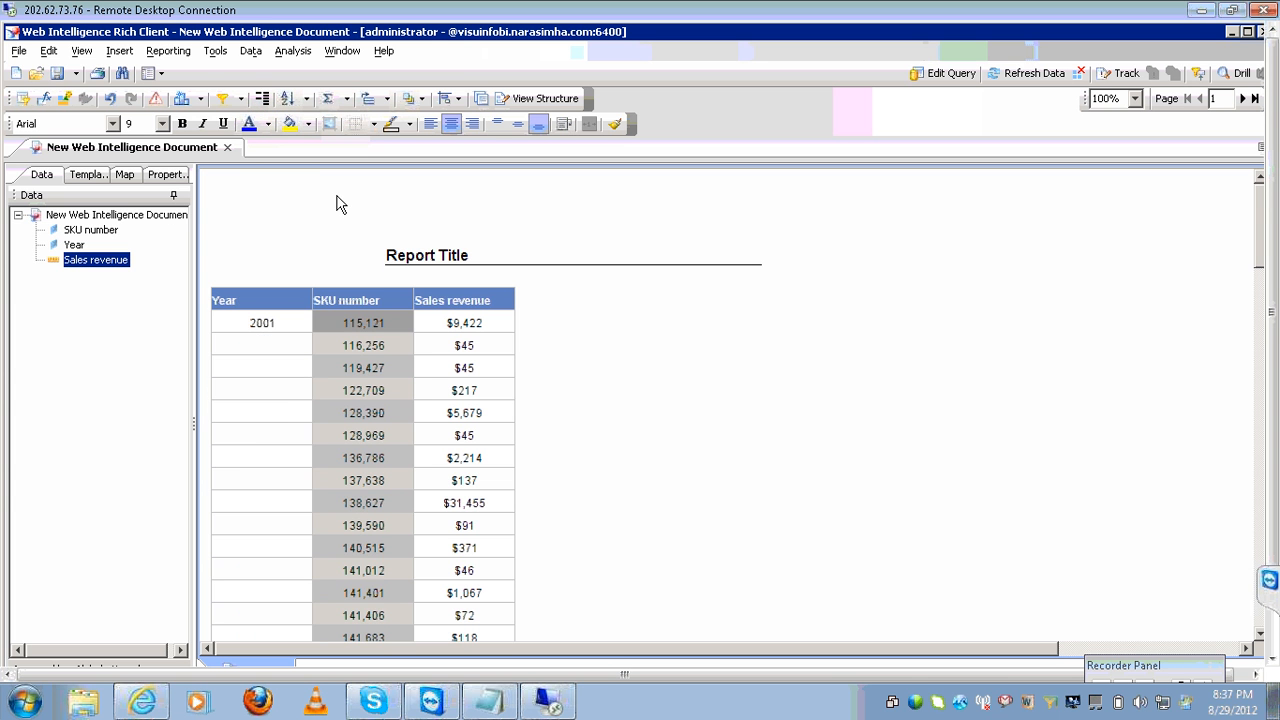
{"action": "left_click", "coordinate": [348, 103]}
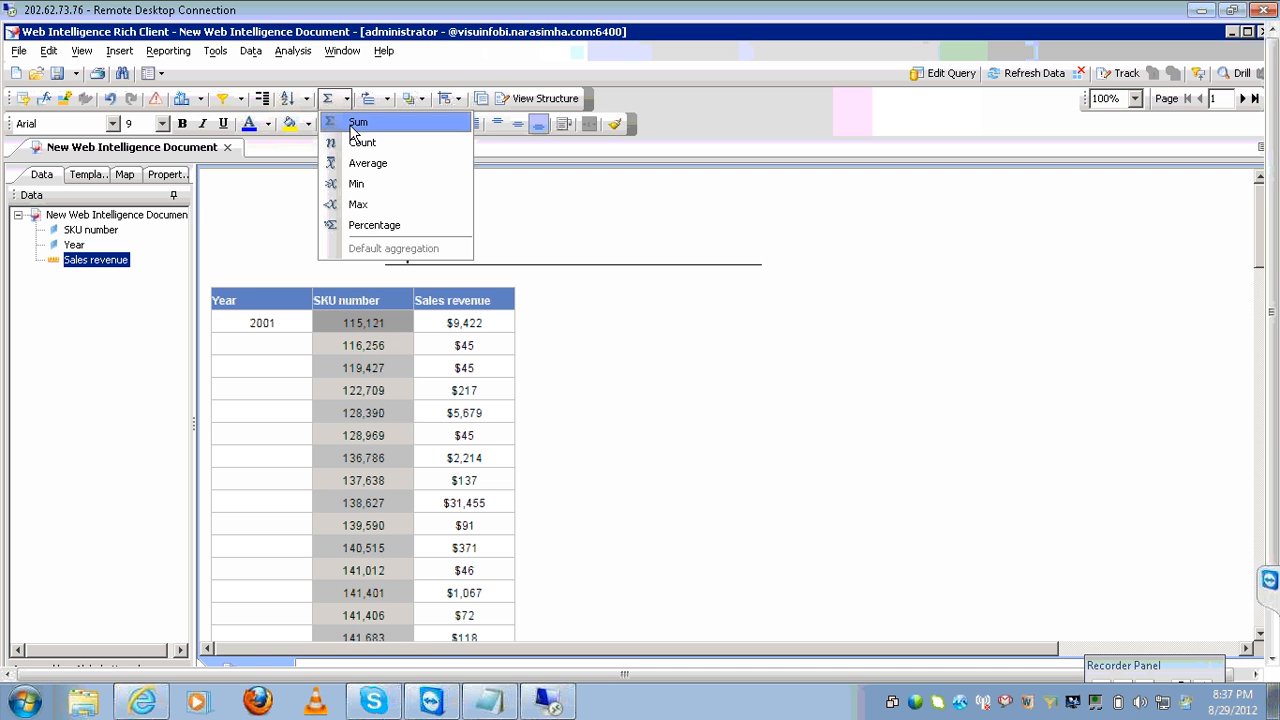
{"action": "left_click", "coordinate": [360, 143]}
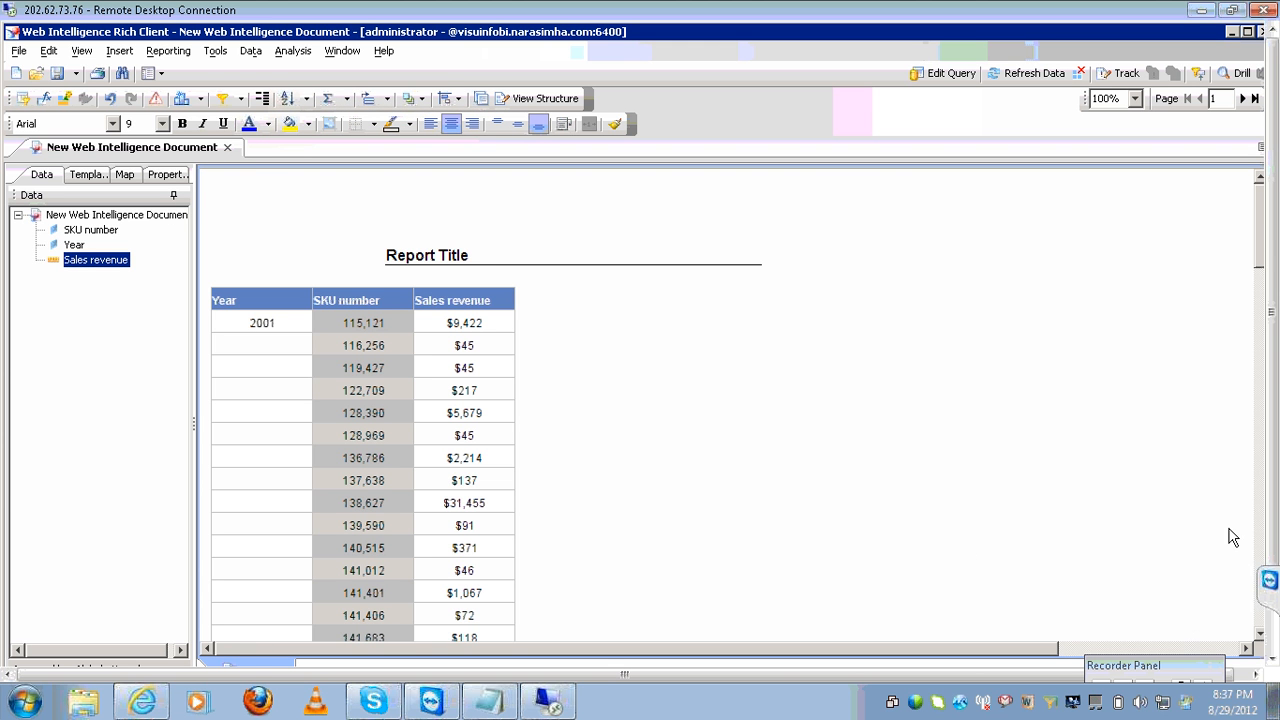
{"action": "left_click", "coordinate": [1243, 98]}
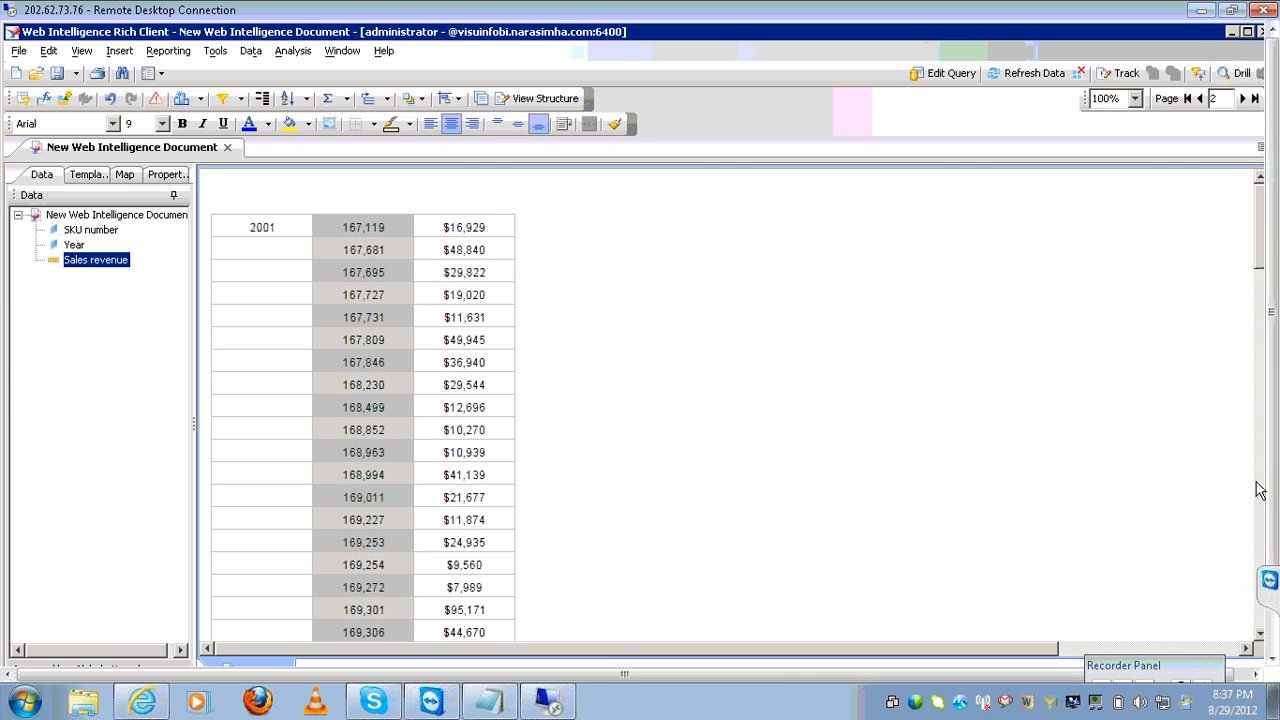
Review report pages 2–4, checking the per-year SKU counts of 157 and 147, then return to page 1.
{"action": "left_click_drag", "start_coordinate": [1258, 640], "coordinate": [1258, 640]}
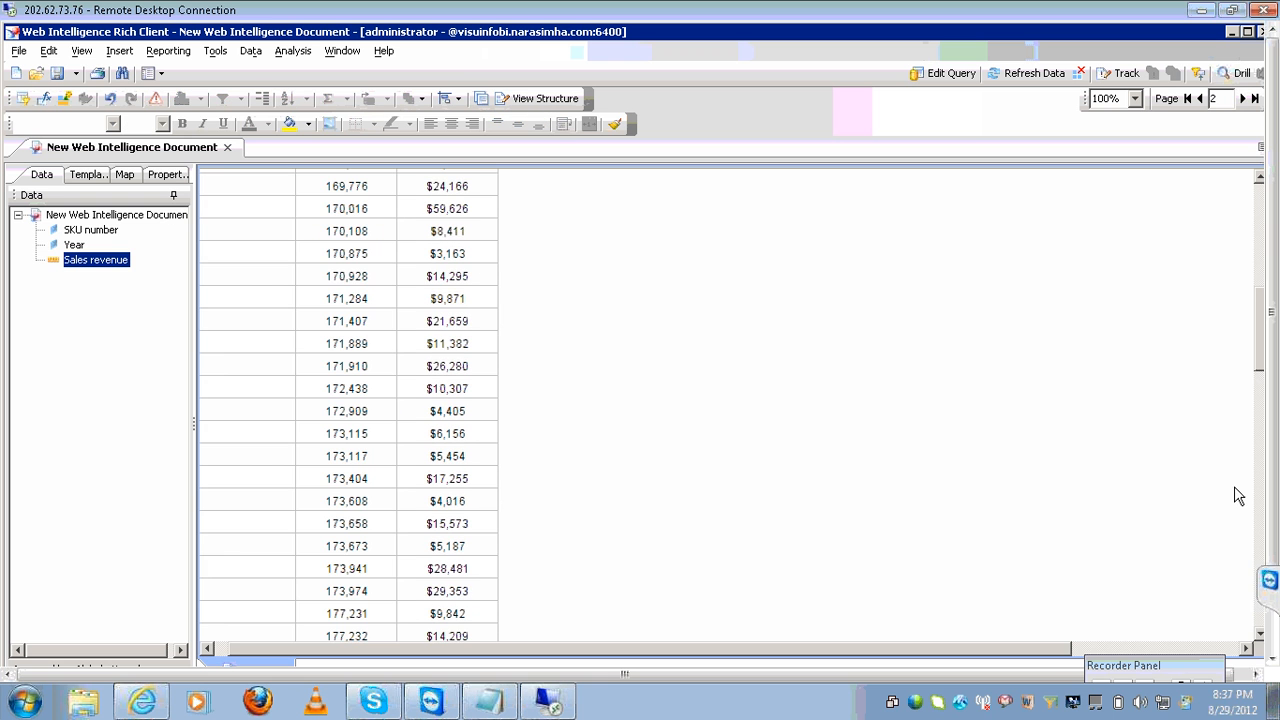
{"action": "left_click", "coordinate": [1242, 98]}
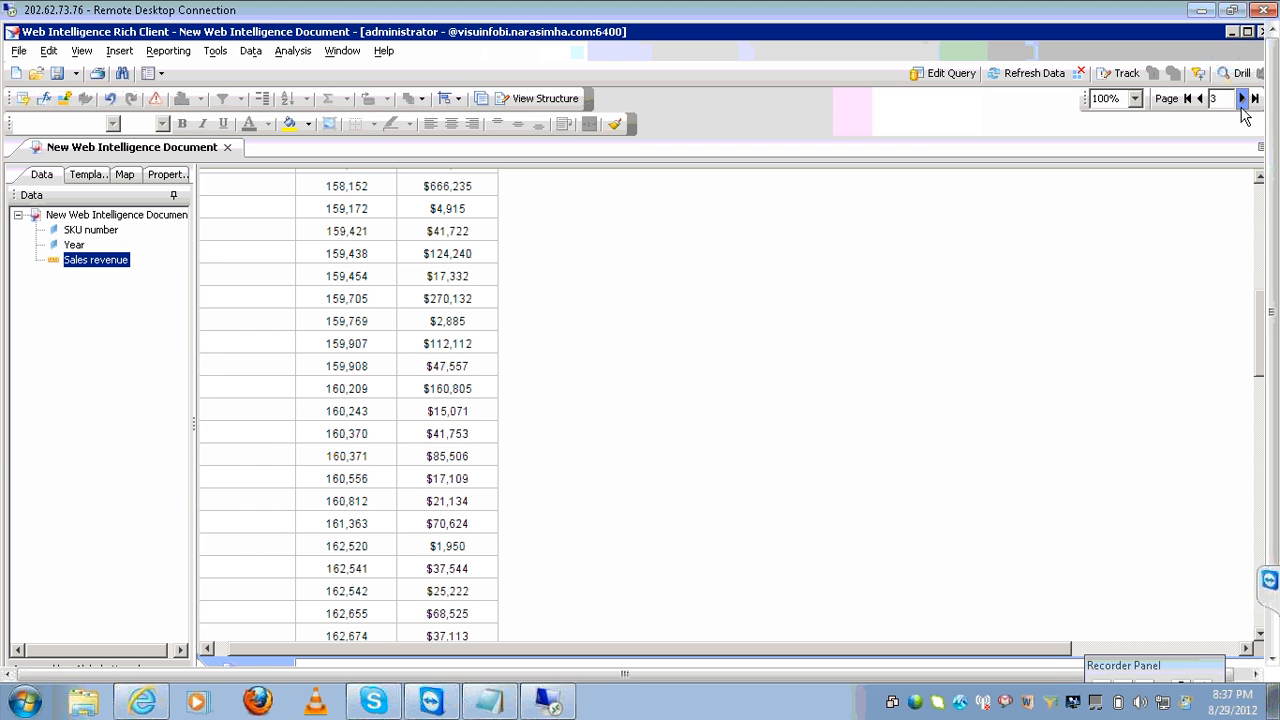
{"action": "left_click", "coordinate": [1258, 200]}
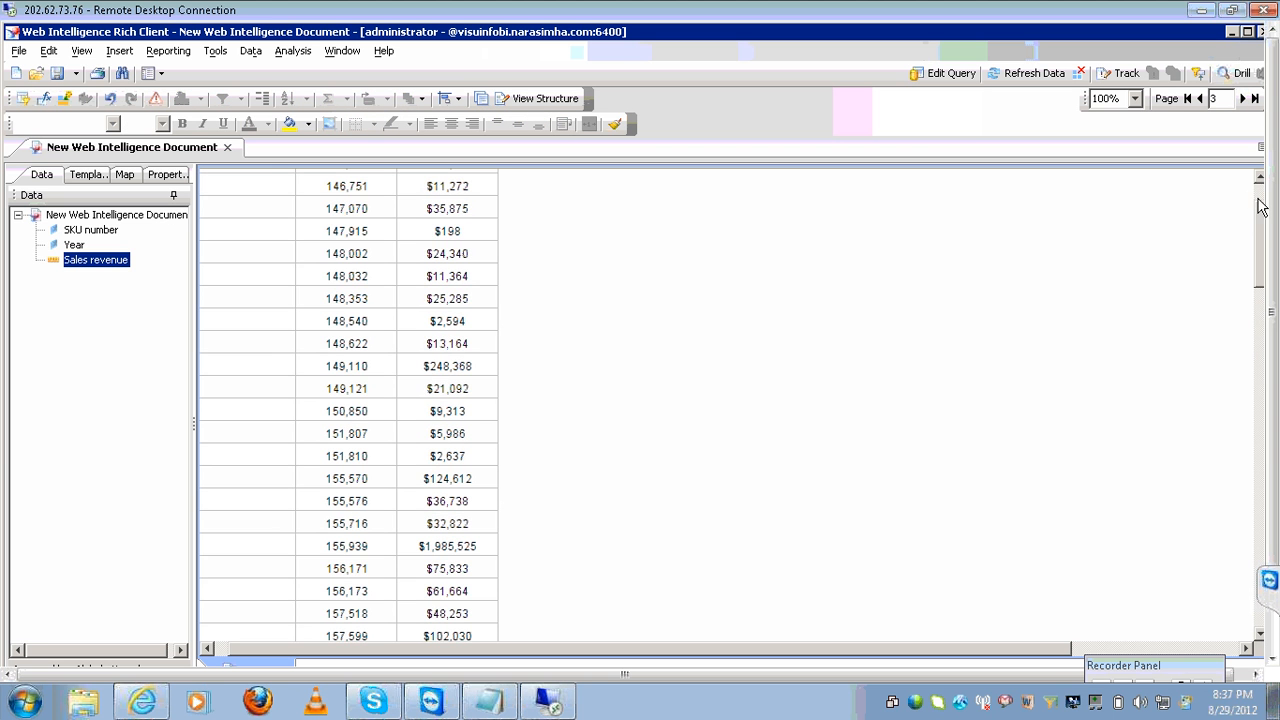
{"action": "left_click", "coordinate": [1258, 205]}
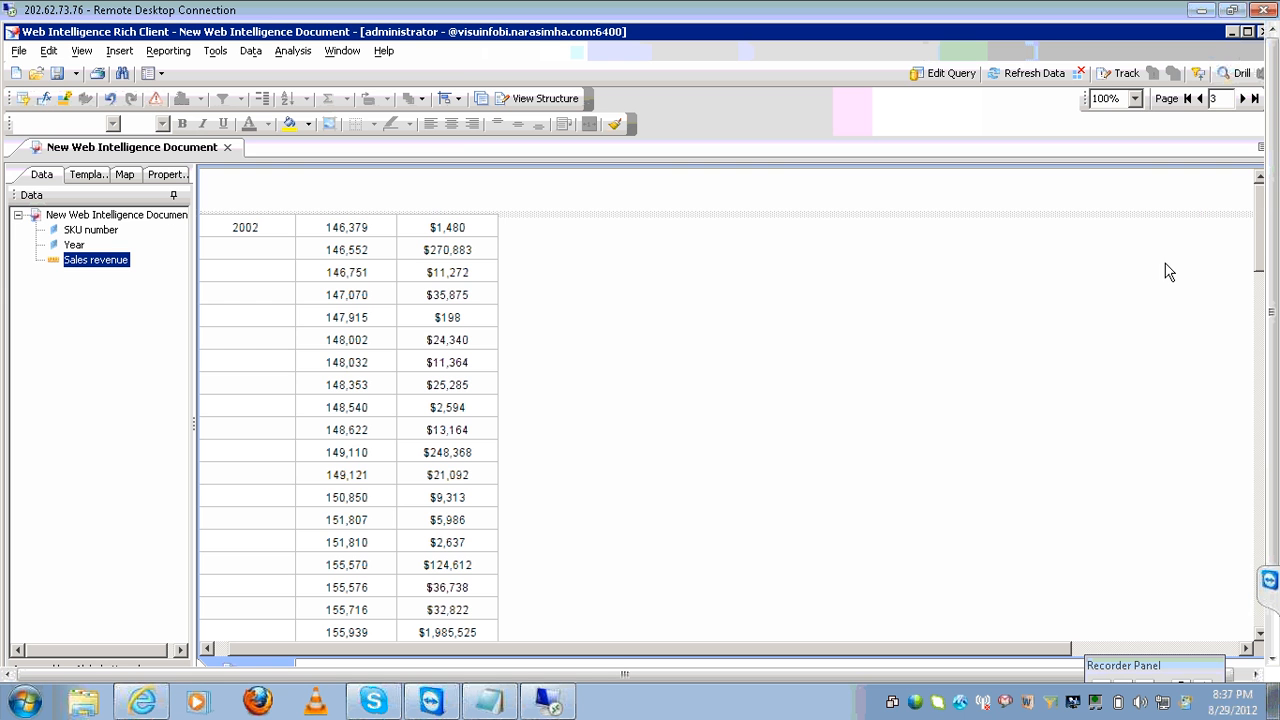
{"action": "left_click", "coordinate": [1199, 98]}
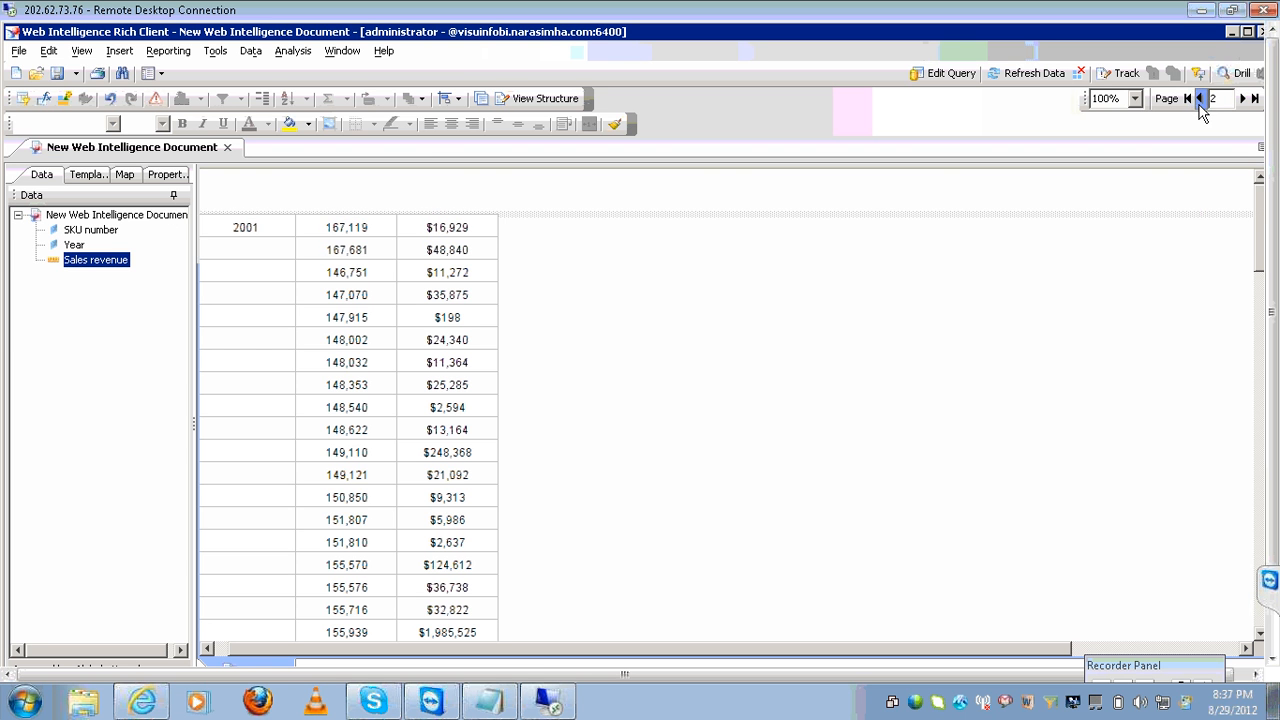
{"action": "left_click", "coordinate": [1260, 626]}
{"action": "left_click", "coordinate": [1260, 626]}
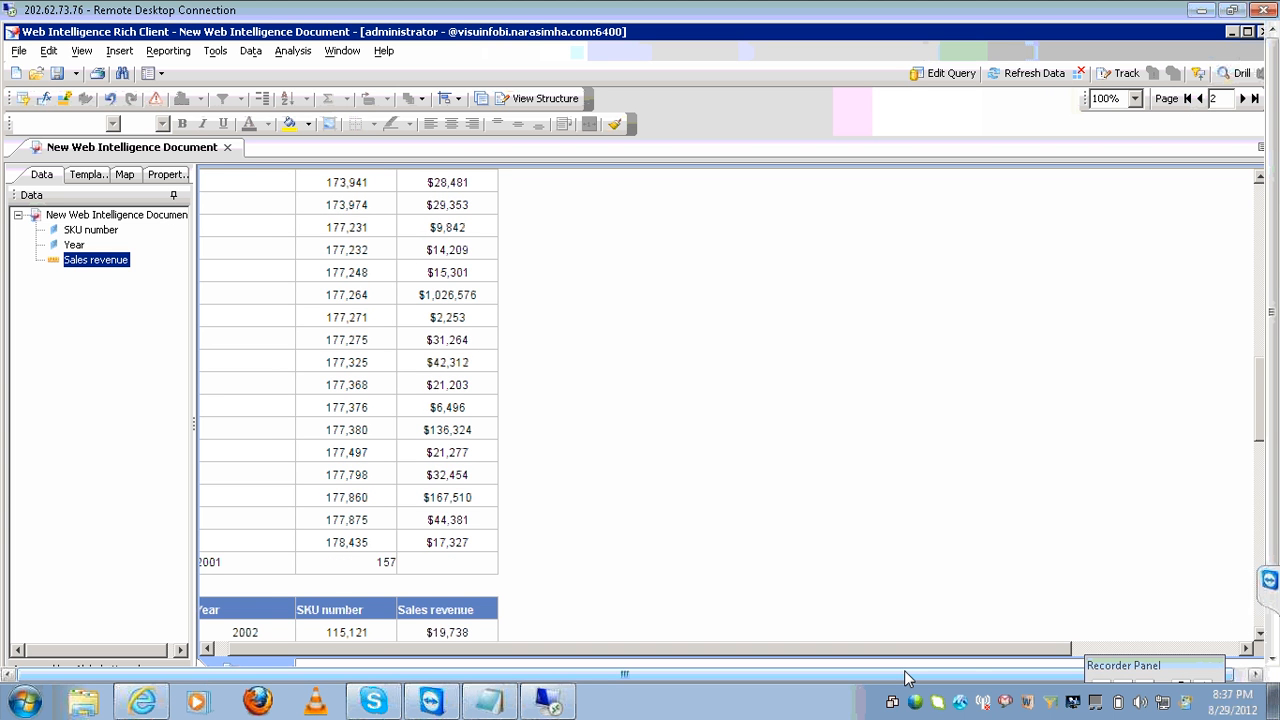
{"action": "left_click", "coordinate": [227, 649]}
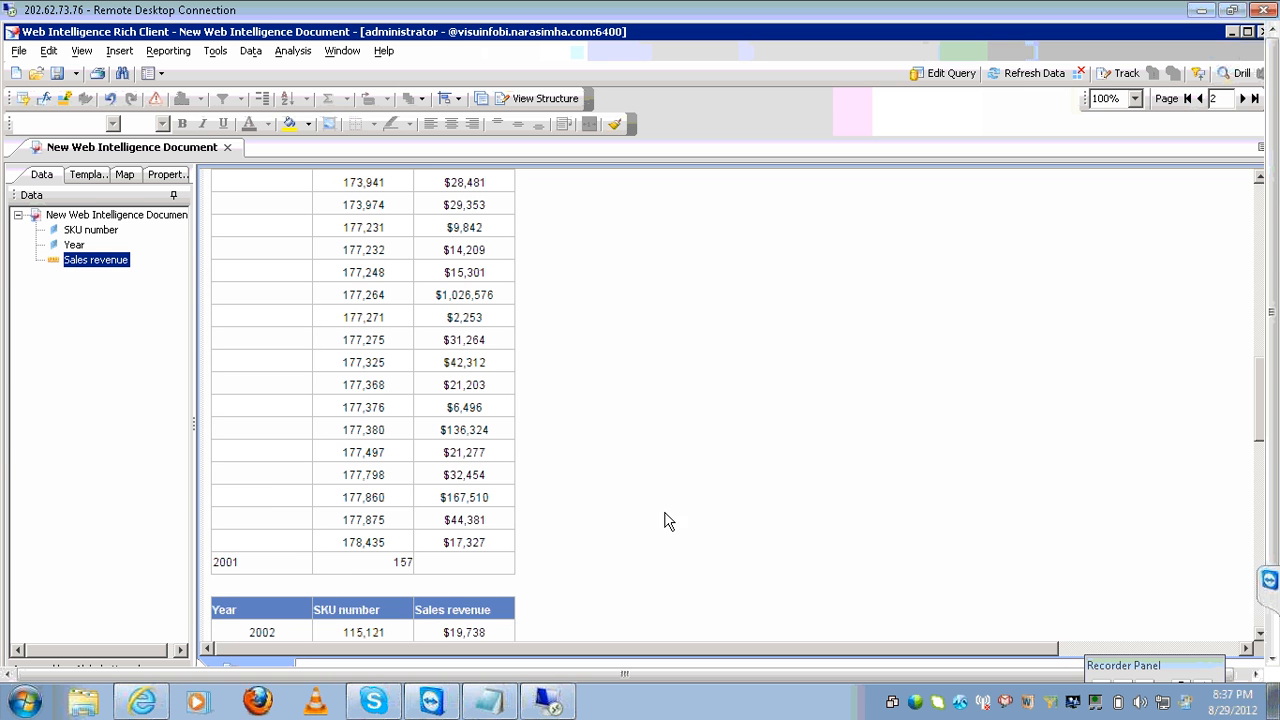
{"action": "left_click", "coordinate": [1242, 98]}
{"action": "left_click", "coordinate": [1242, 98]}
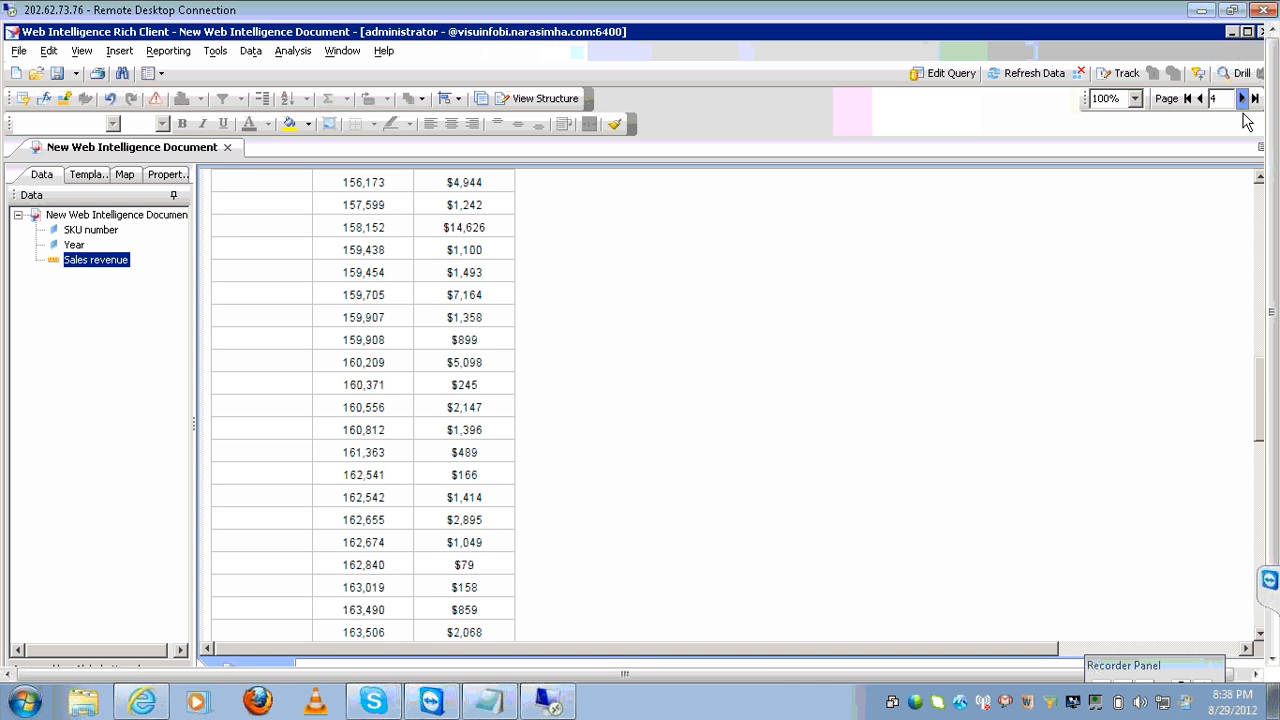
{"action": "left_click", "coordinate": [1261, 195]}
{"action": "left_click", "coordinate": [1261, 195]}
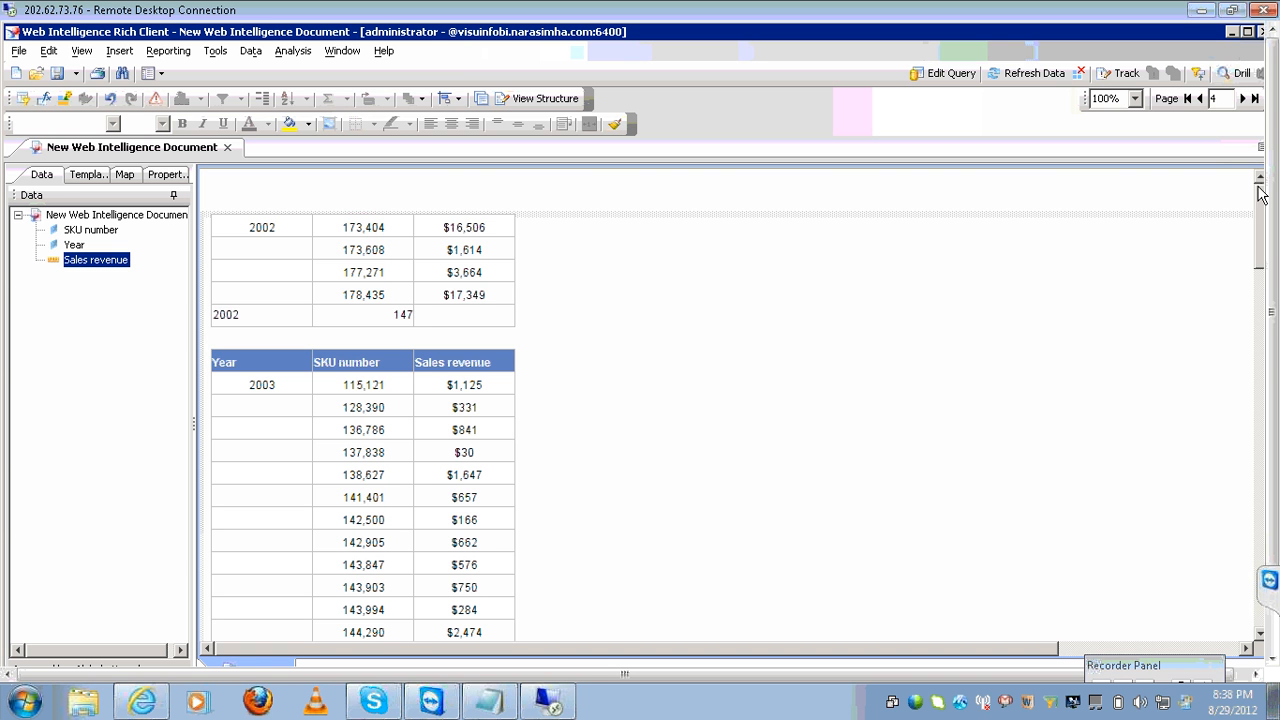
{"action": "left_click", "coordinate": [1189, 99]}
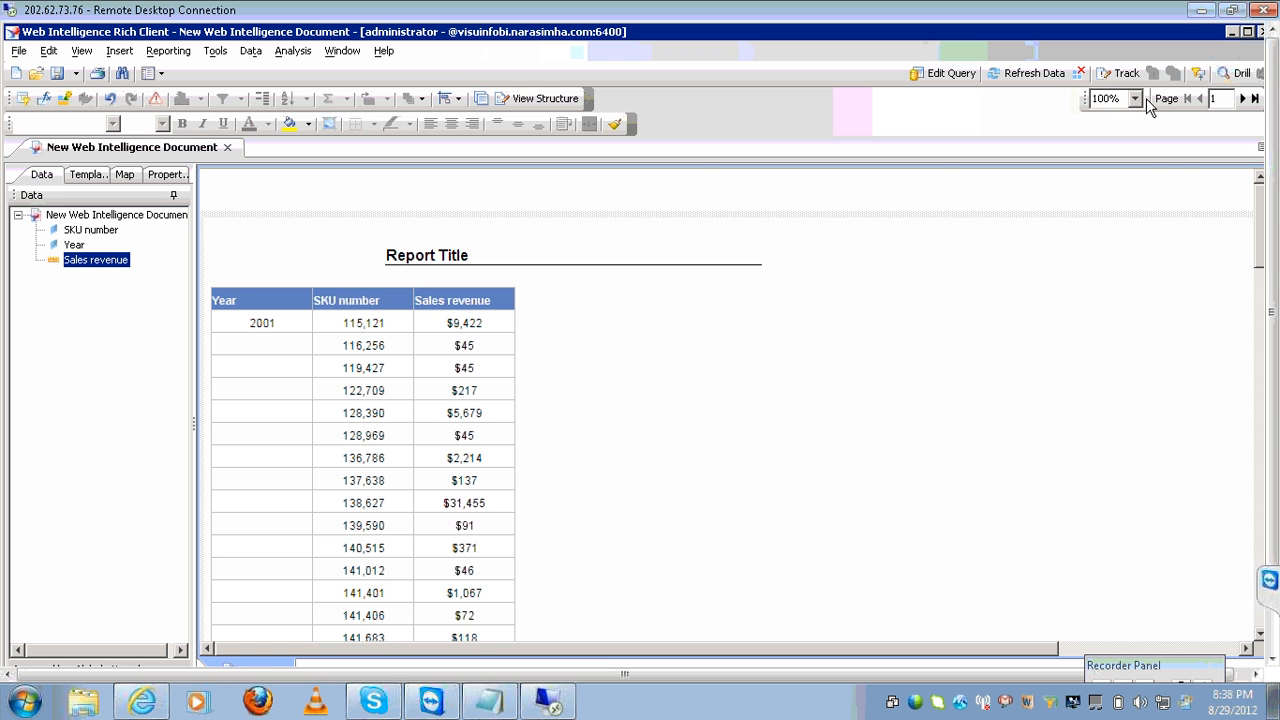
Undo twice to remove the Year break, then select the SKU number column.
{"action": "left_click", "coordinate": [117, 105]}
{"action": "left_click", "coordinate": [117, 105]}
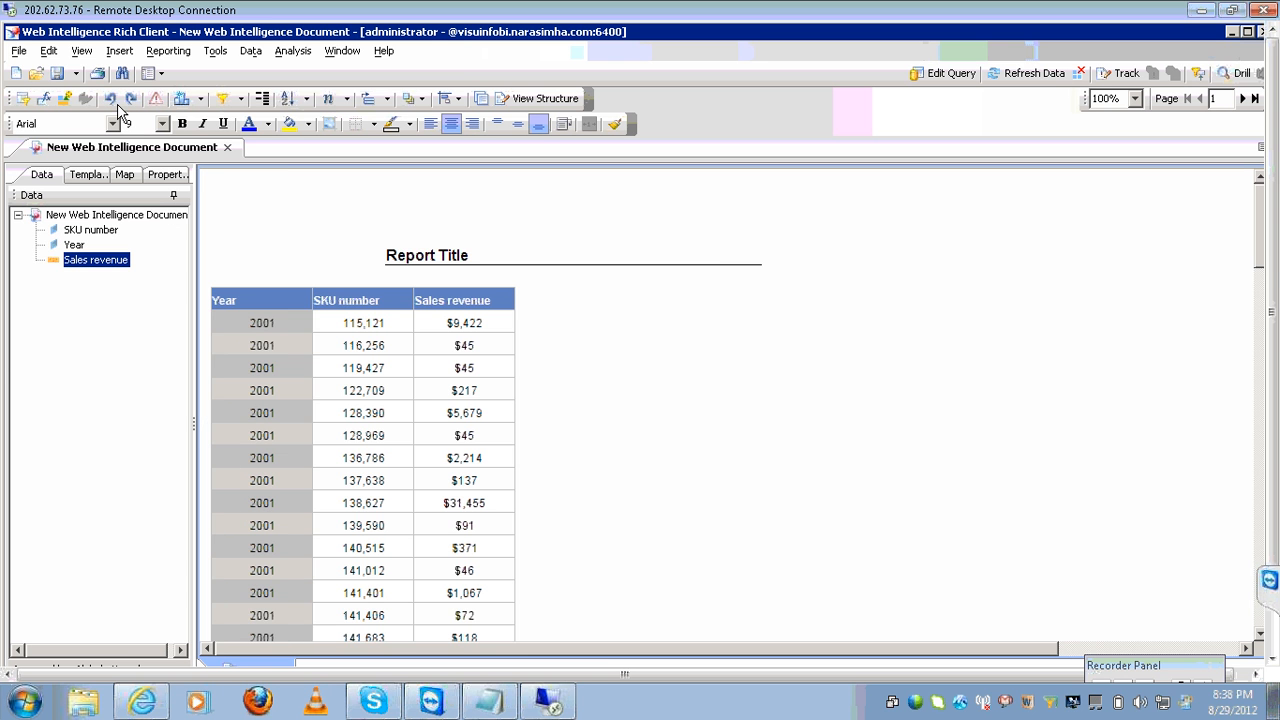
{"action": "left_click", "coordinate": [408, 390]}
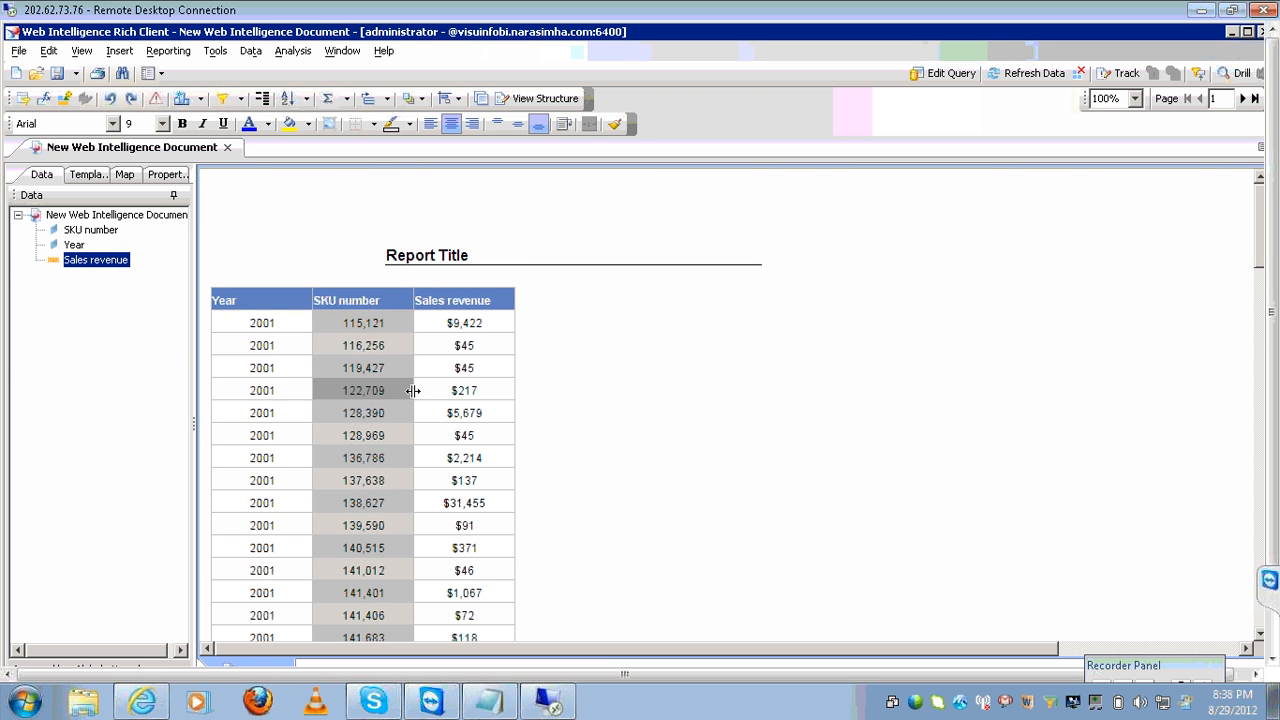
Add a subquery filter on SKU number in the query, then bring the Notepad SQL draft forward.
{"action": "left_click", "coordinate": [948, 74]}
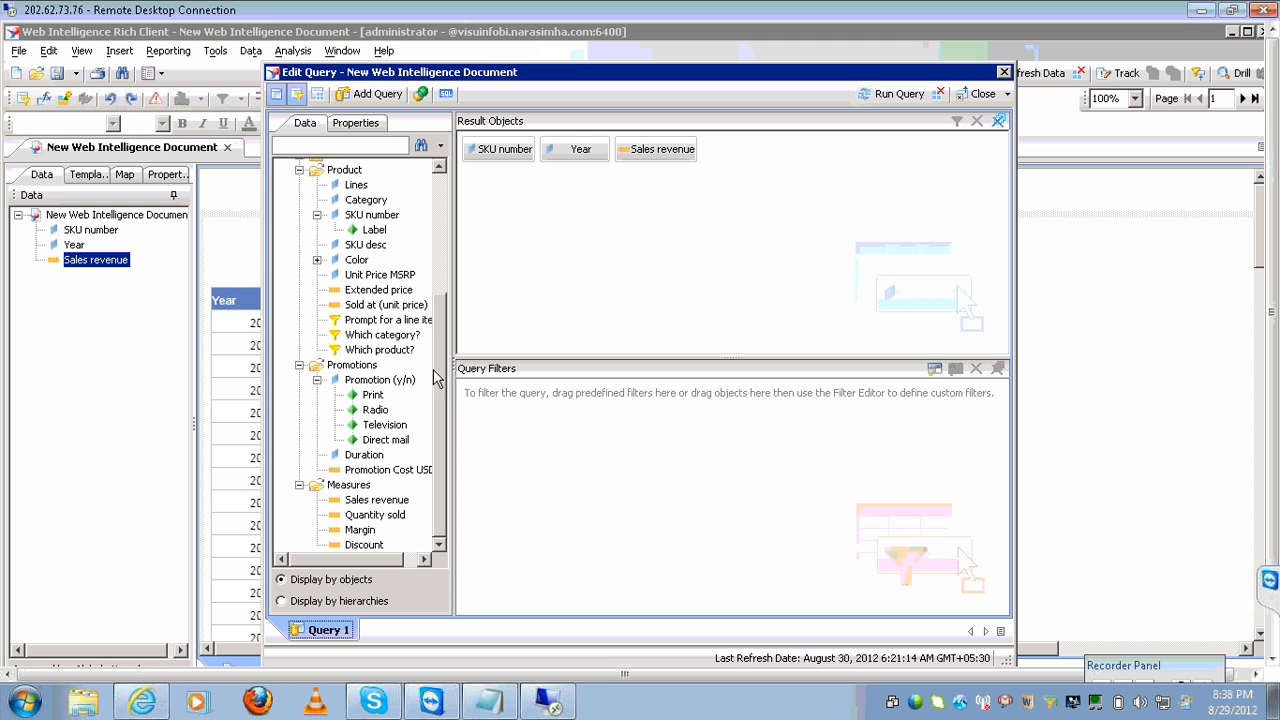
{"action": "left_click", "coordinate": [389, 218]}
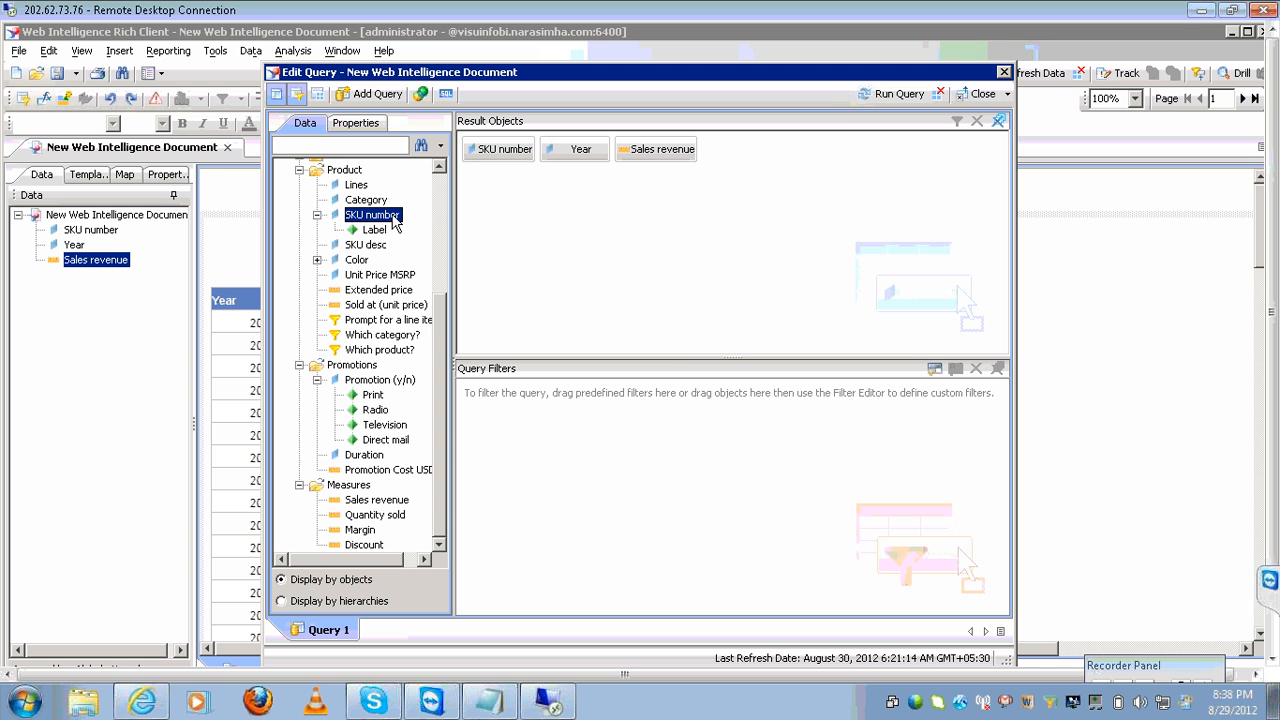
{"action": "left_click", "coordinate": [935, 372]}
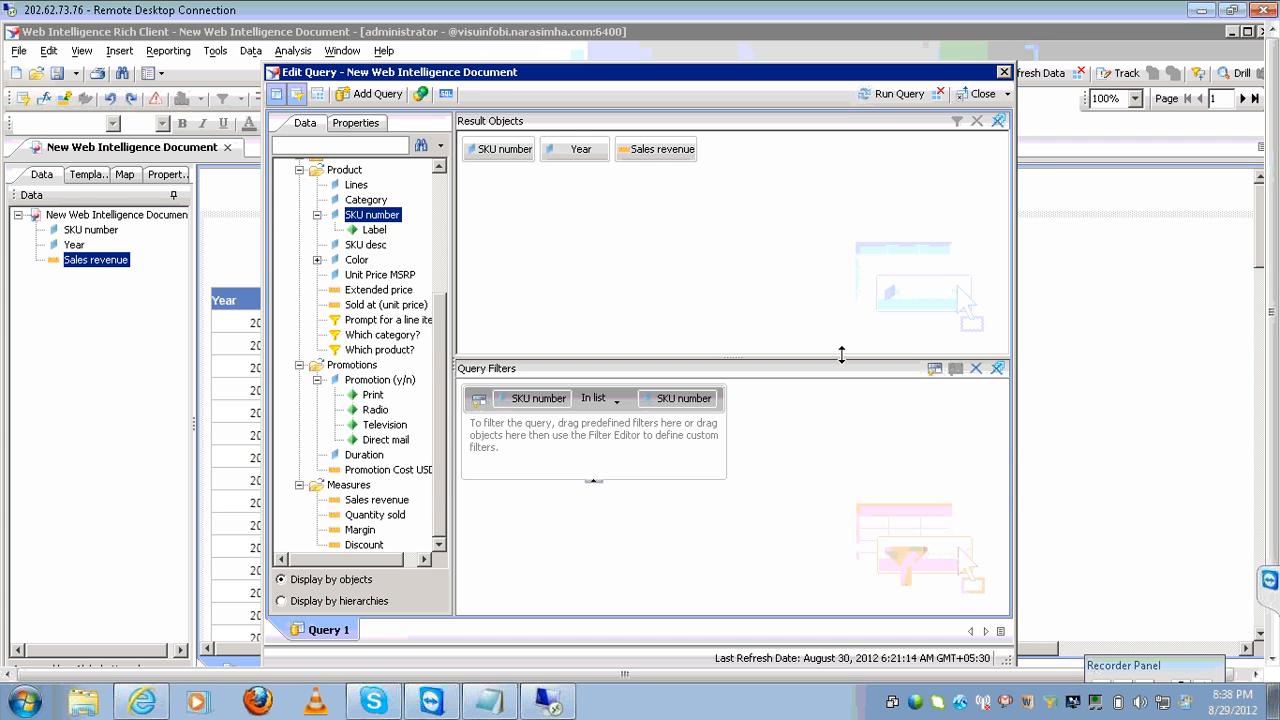
{"action": "left_click", "coordinate": [488, 702]}
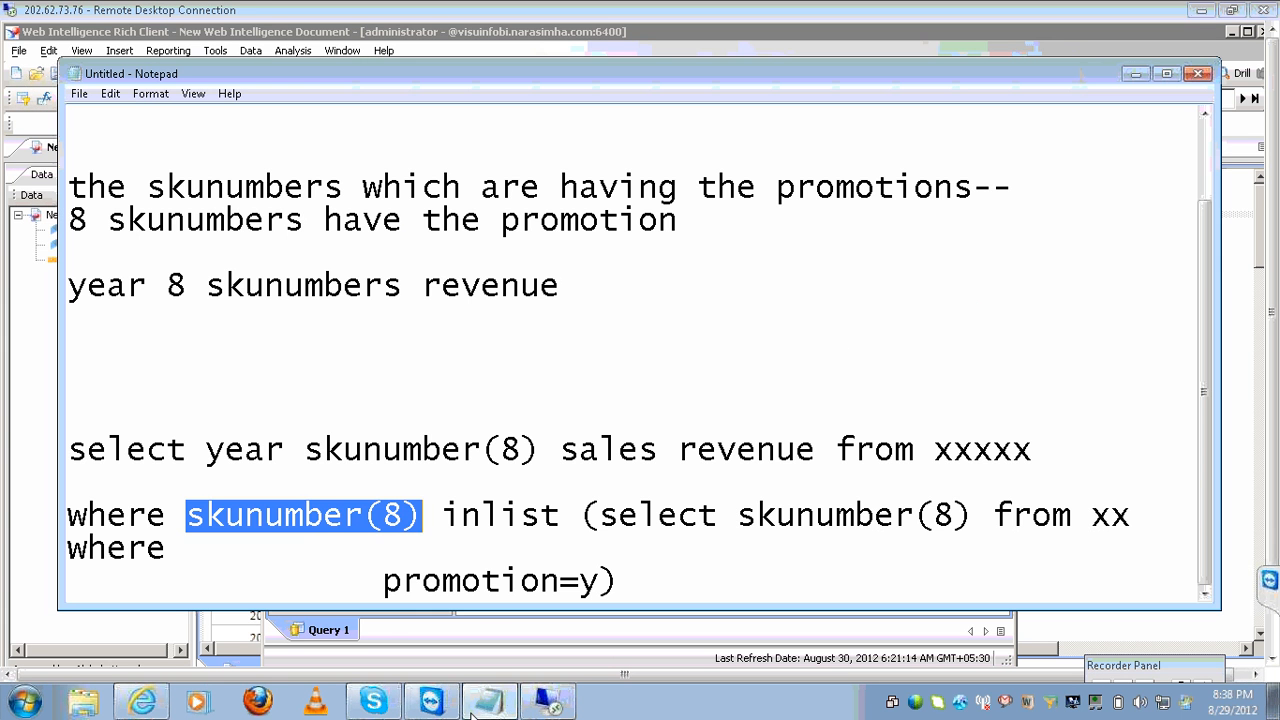
Review the draft SQL's where clause and promotion=y condition in Notepad, then return to the query editor.
{"action": "left_click", "coordinate": [69, 514]}
{"action": "left_click_drag", "start_coordinate": [69, 514], "coordinate": [1013, 514]}
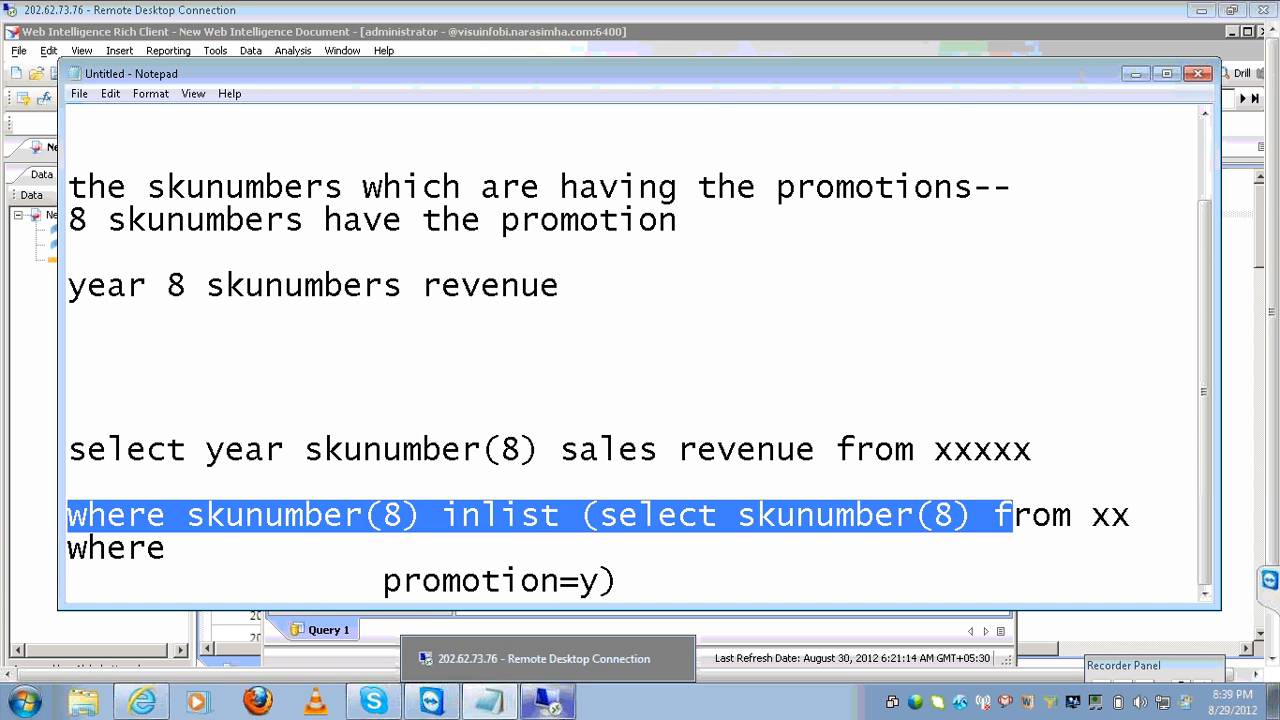
{"action": "left_click", "coordinate": [555, 706]}
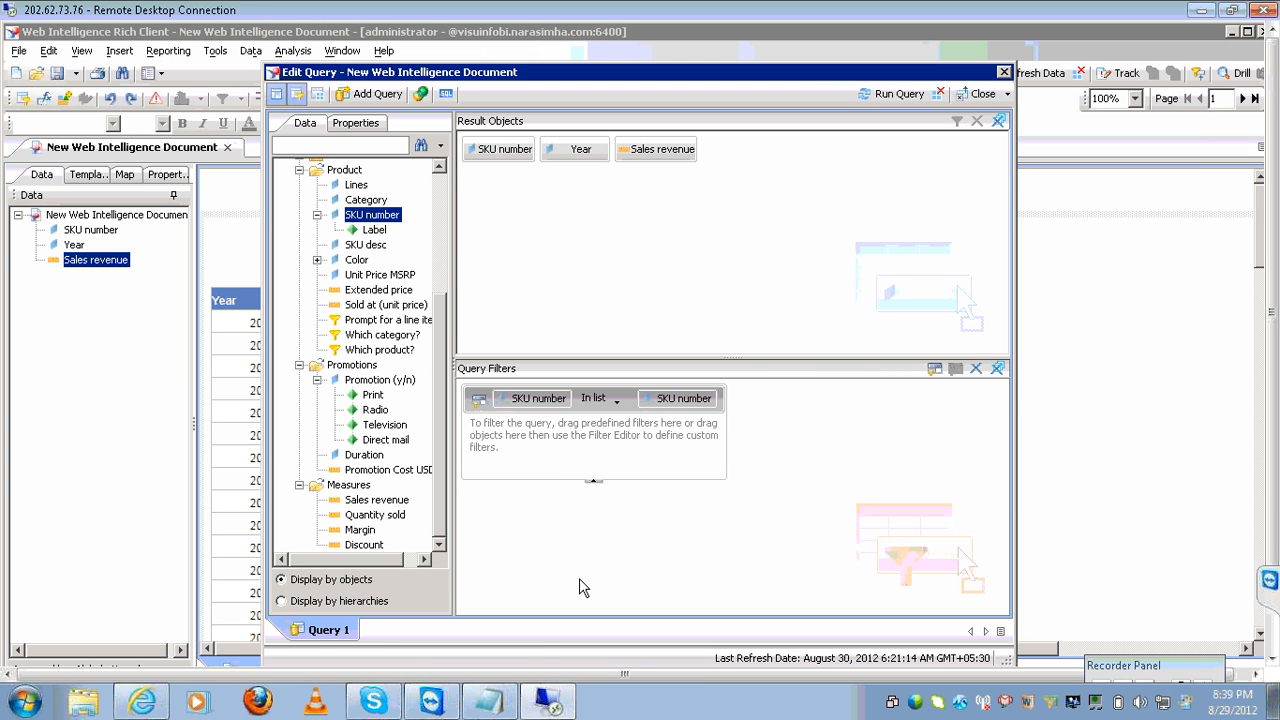
{"action": "left_click", "coordinate": [512, 710]}
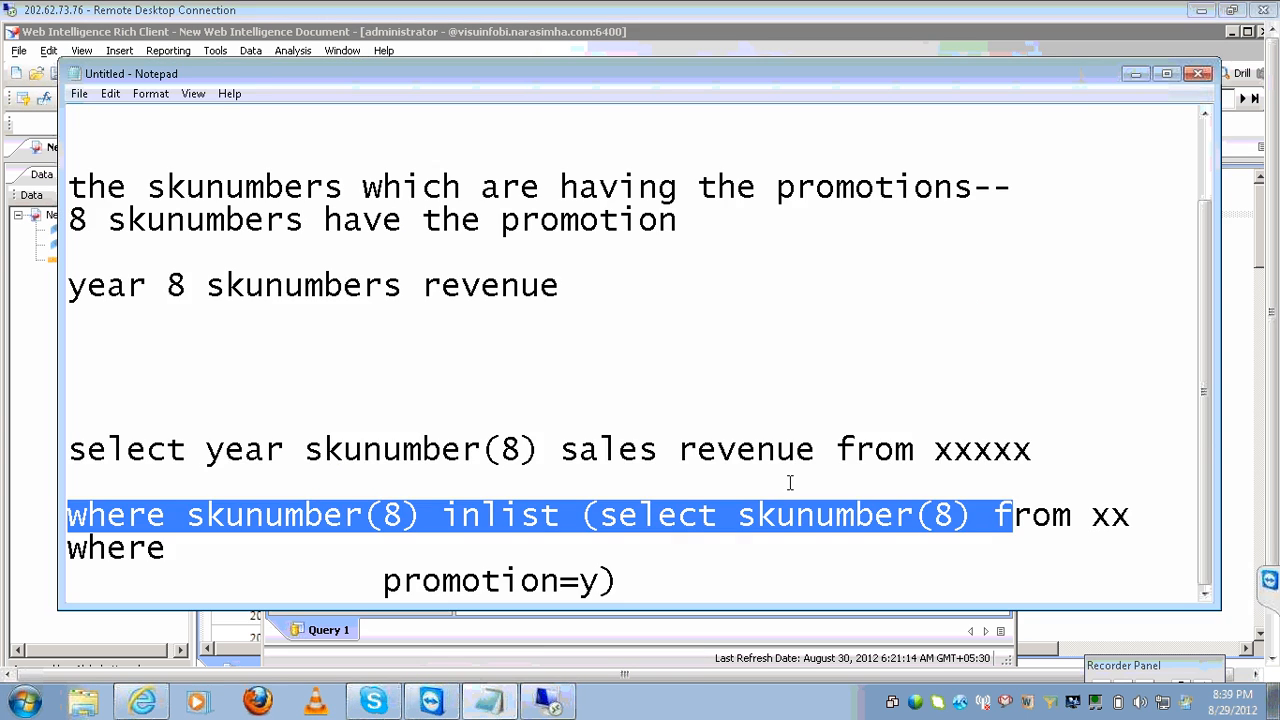
{"action": "left_click", "coordinate": [596, 580]}
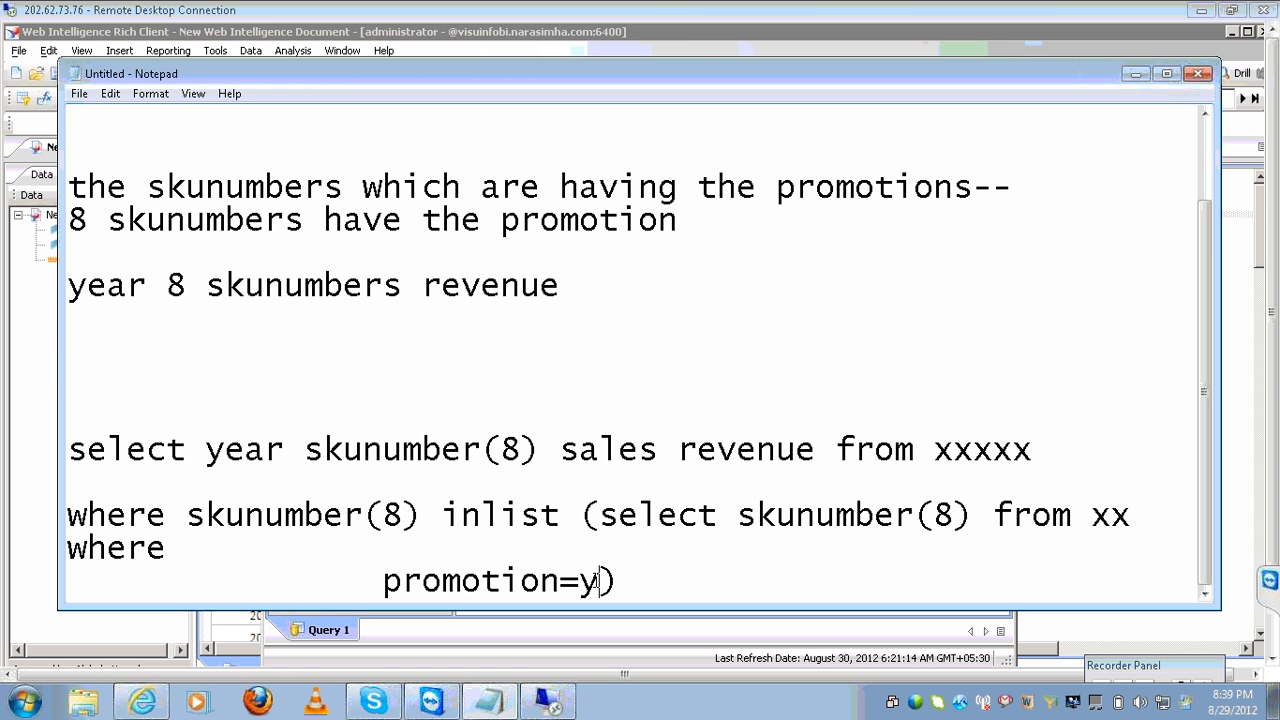
{"action": "key", "text": "ctrl+shift+Left"}
{"action": "key", "text": "ctrl+shift+Left"}
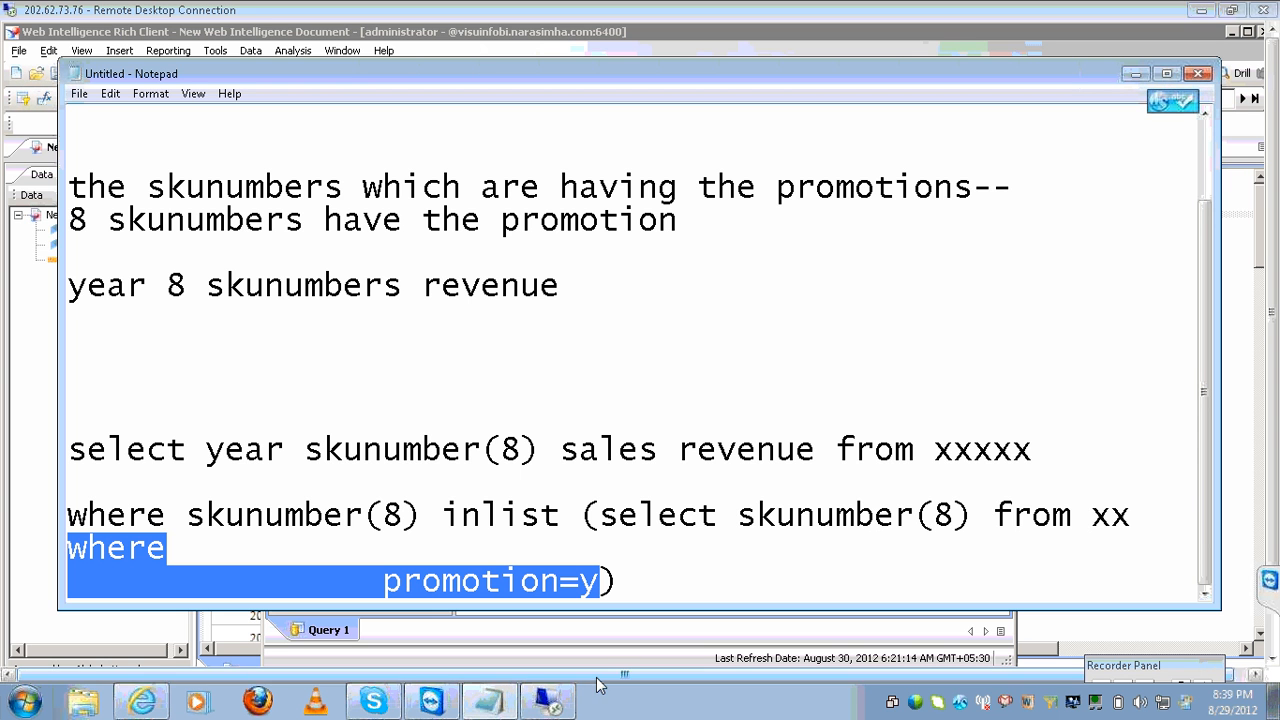
{"action": "left_click", "coordinate": [560, 706]}
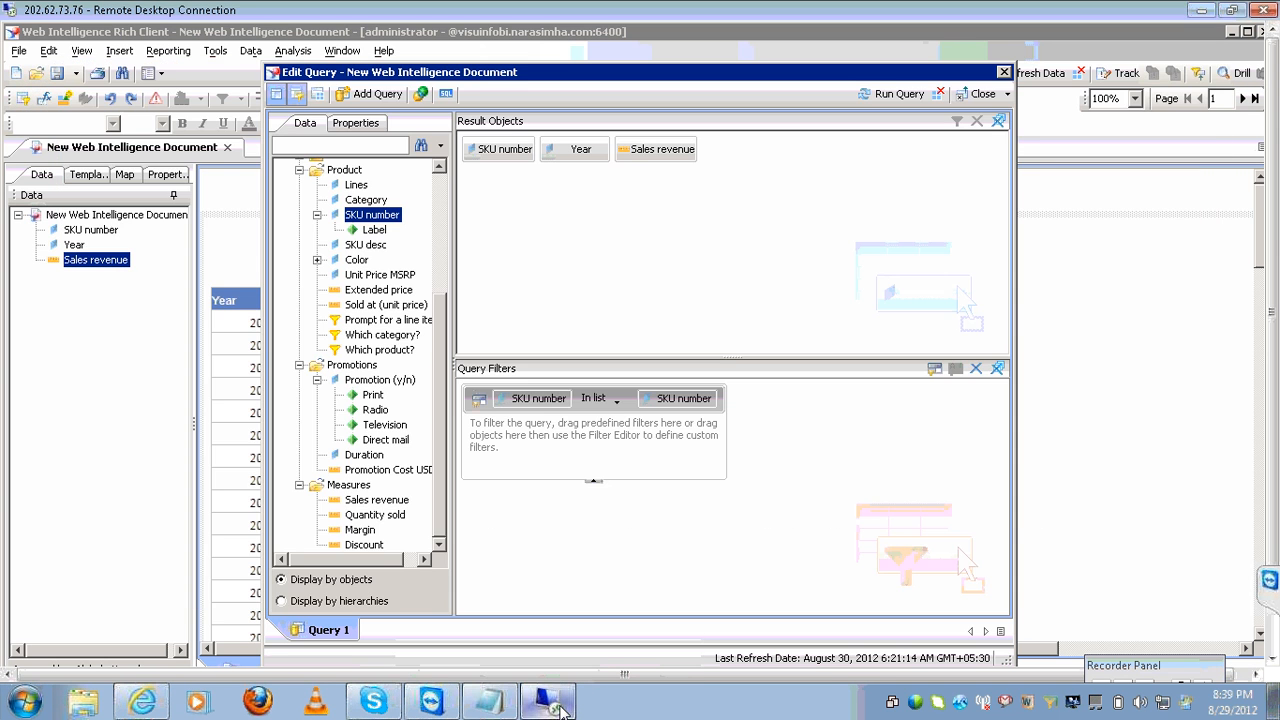
Add a subquery Where condition: Promotion (y/n) In list y.
{"action": "left_click", "coordinate": [388, 381]}
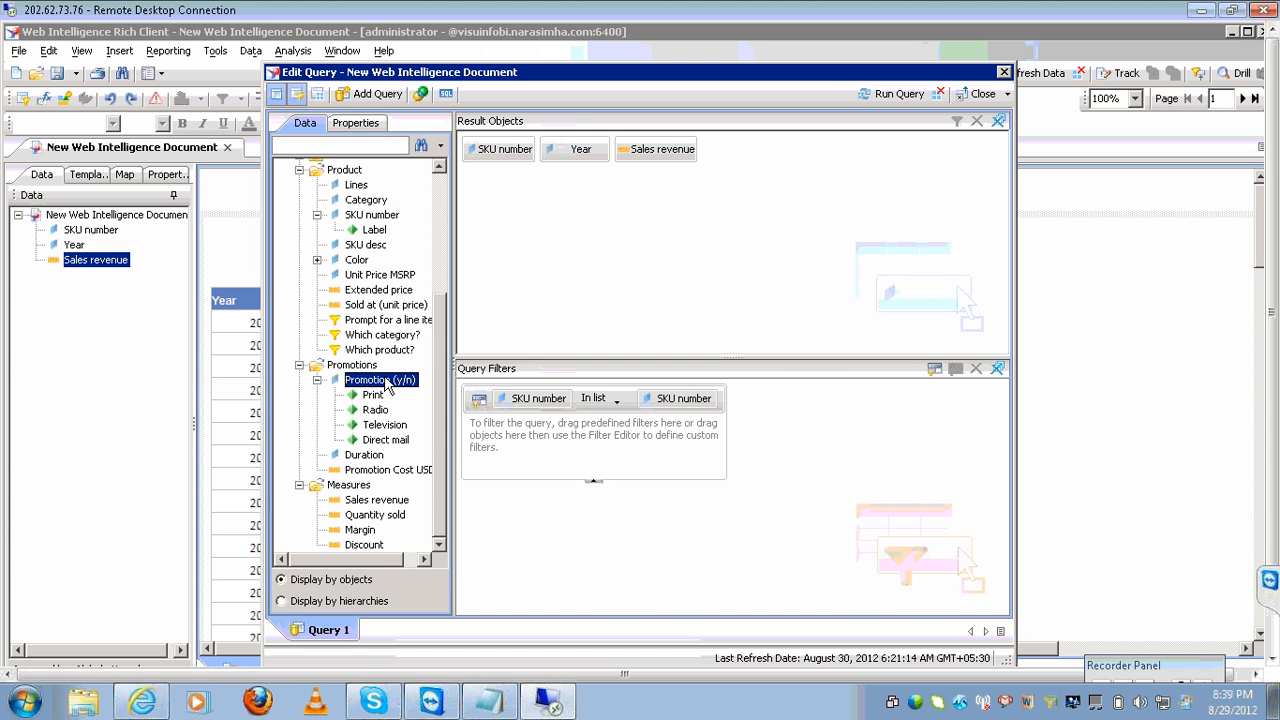
{"action": "left_click_drag", "start_coordinate": [388, 384], "coordinate": [662, 442]}
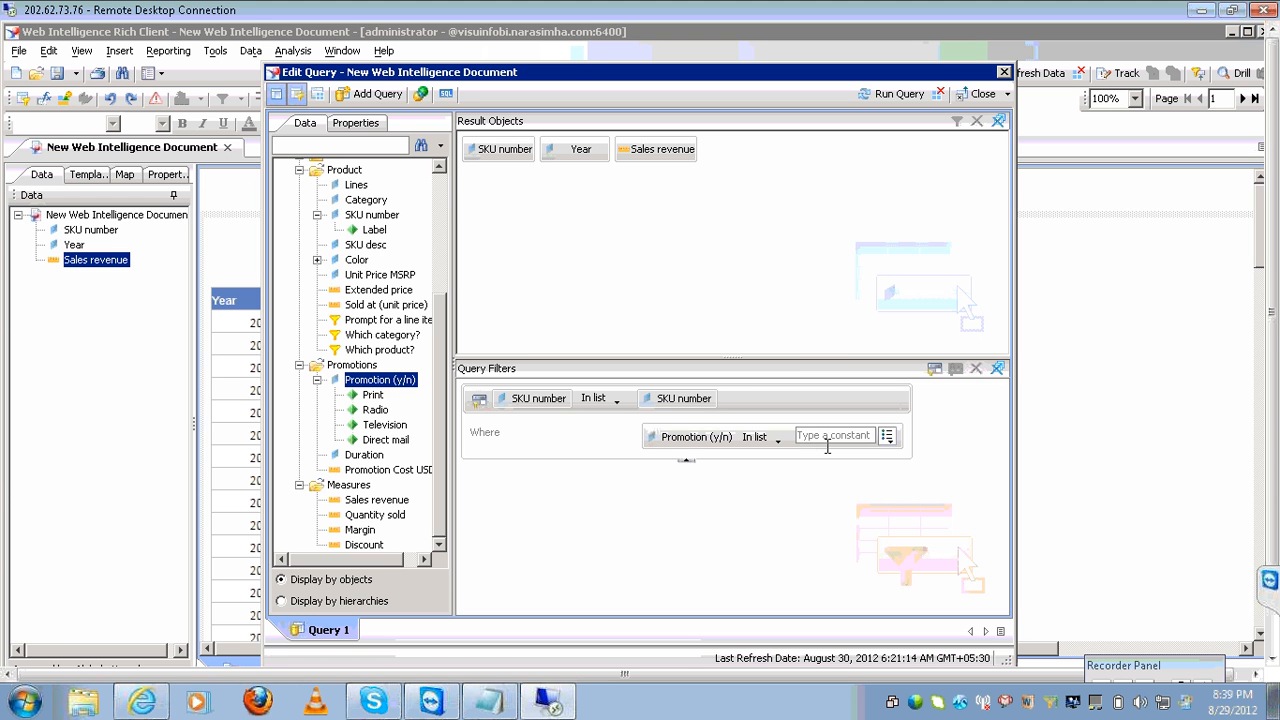
{"action": "left_click", "coordinate": [830, 435]}
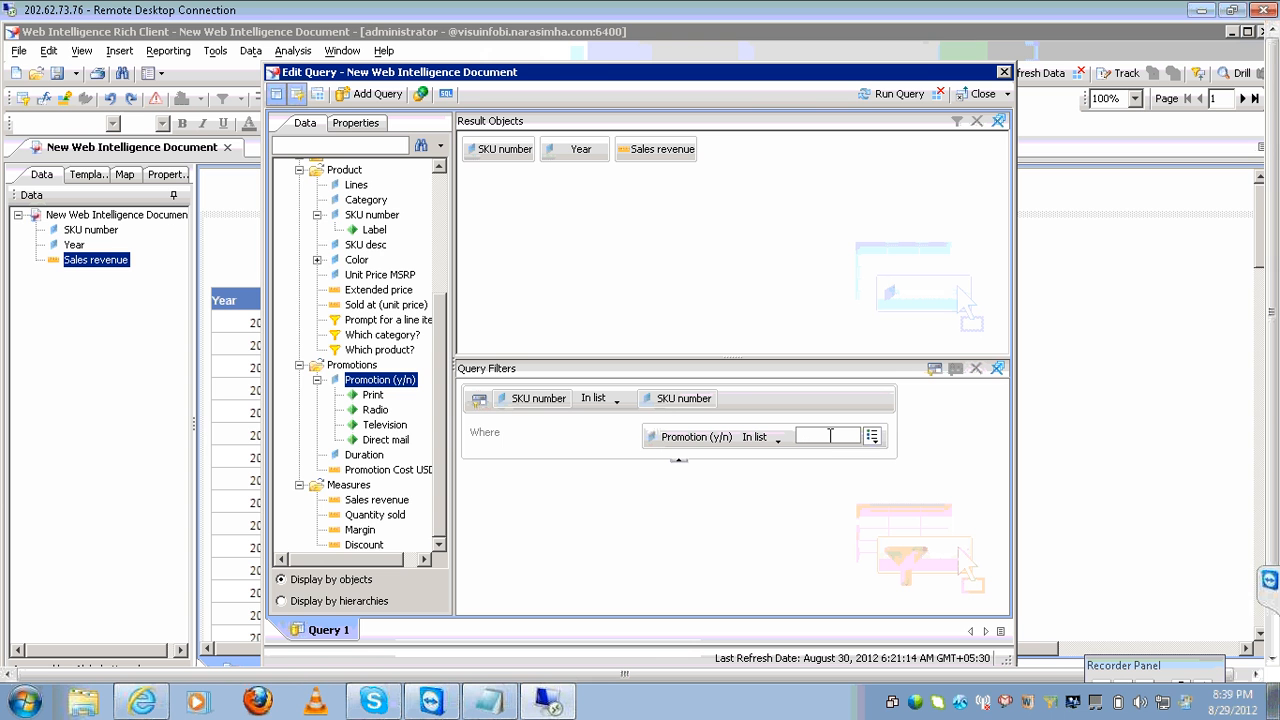
{"action": "type", "text": "y"}
Check the SKU number, Year and Sales revenue result objects and the subquery filter objects.
{"action": "left_click", "coordinate": [651, 158]}
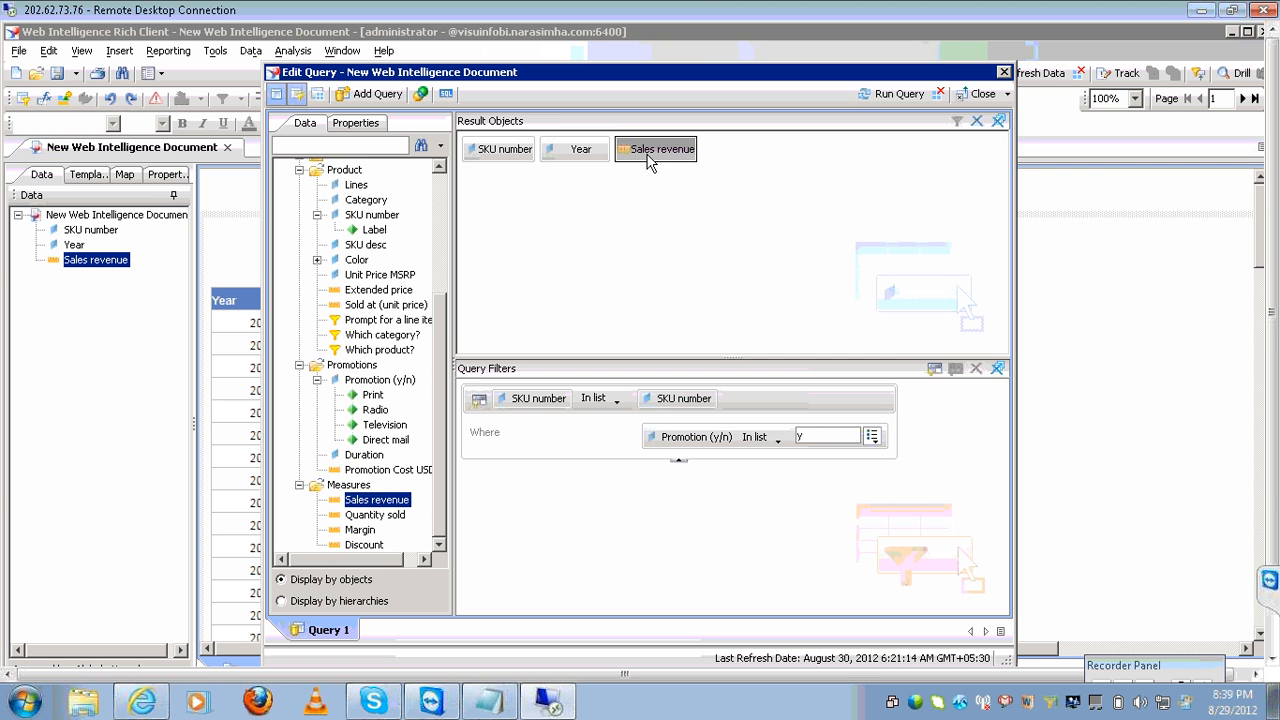
{"action": "left_click", "coordinate": [577, 150]}
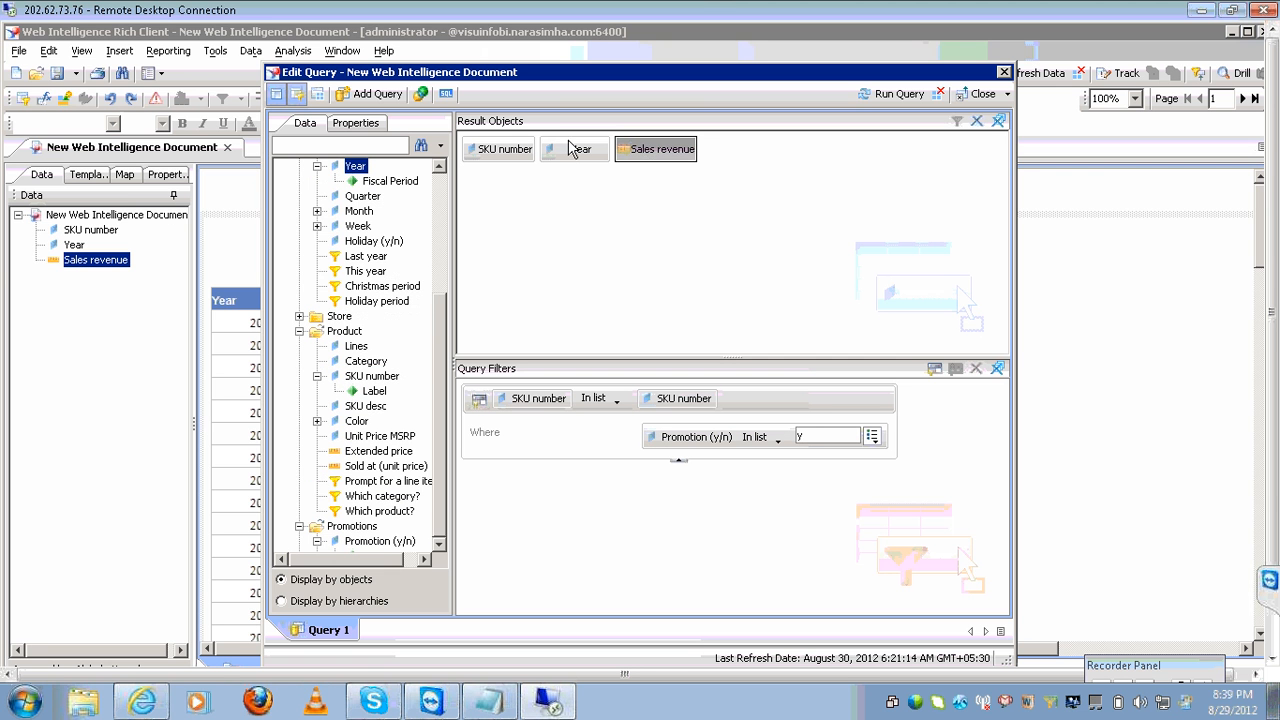
{"action": "left_click", "coordinate": [501, 152]}
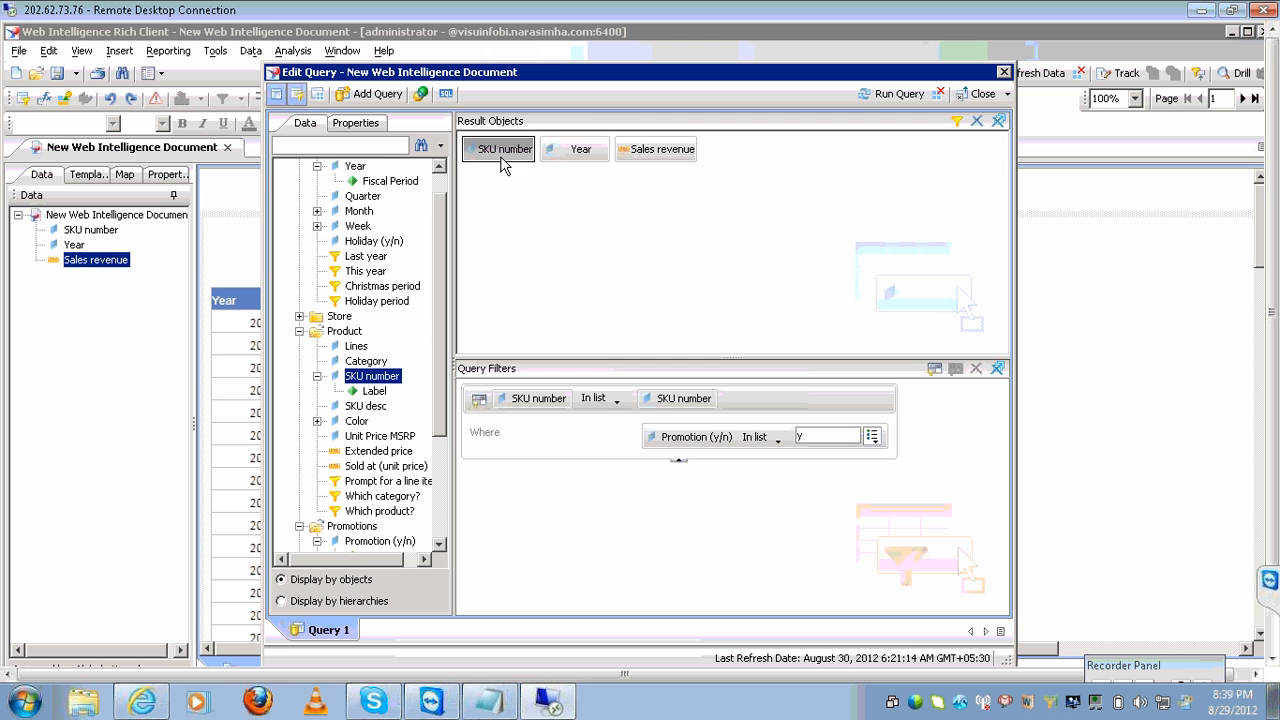
{"action": "left_click", "coordinate": [630, 428]}
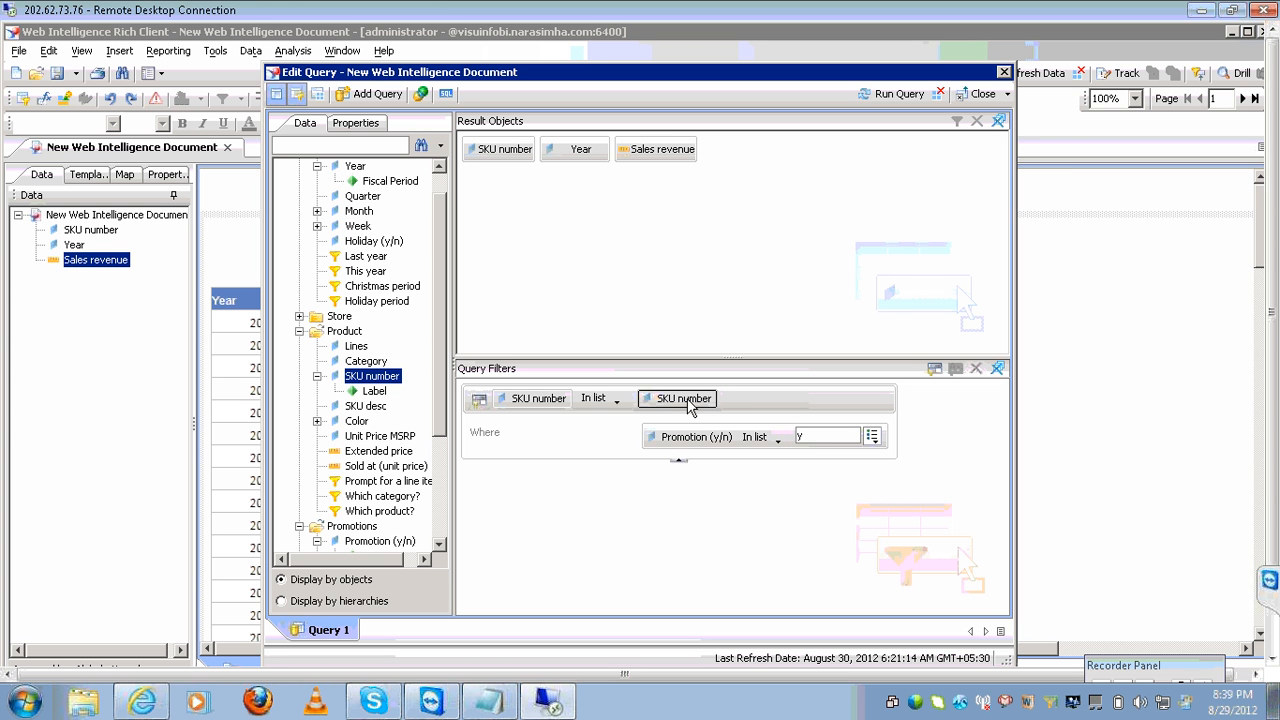
{"action": "left_click", "coordinate": [661, 440]}
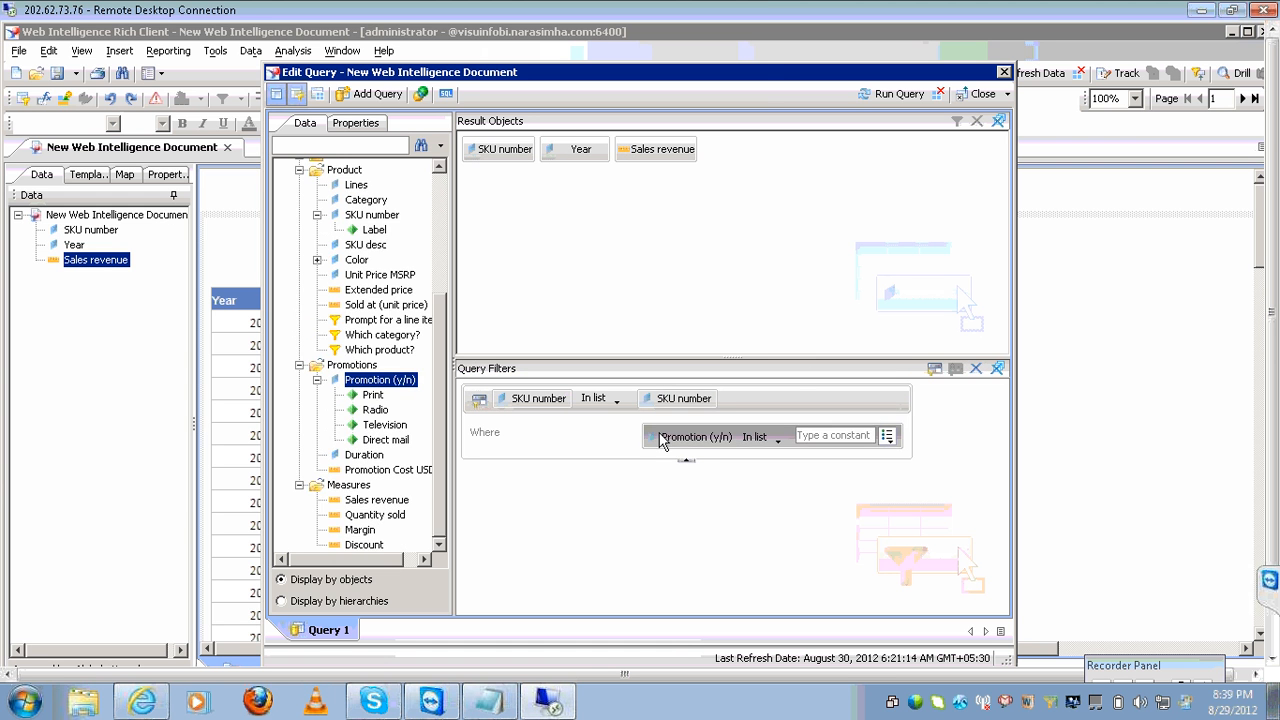
{"action": "left_click", "coordinate": [666, 401]}
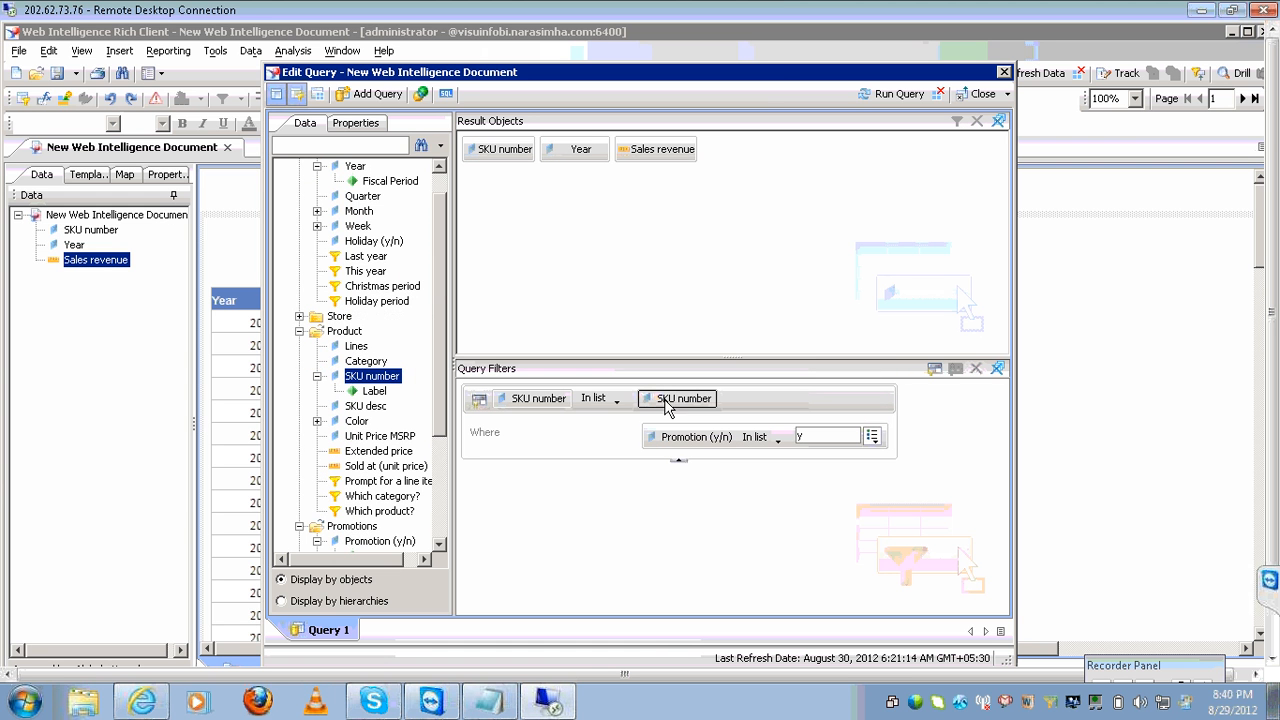
{"action": "left_click", "coordinate": [555, 409]}
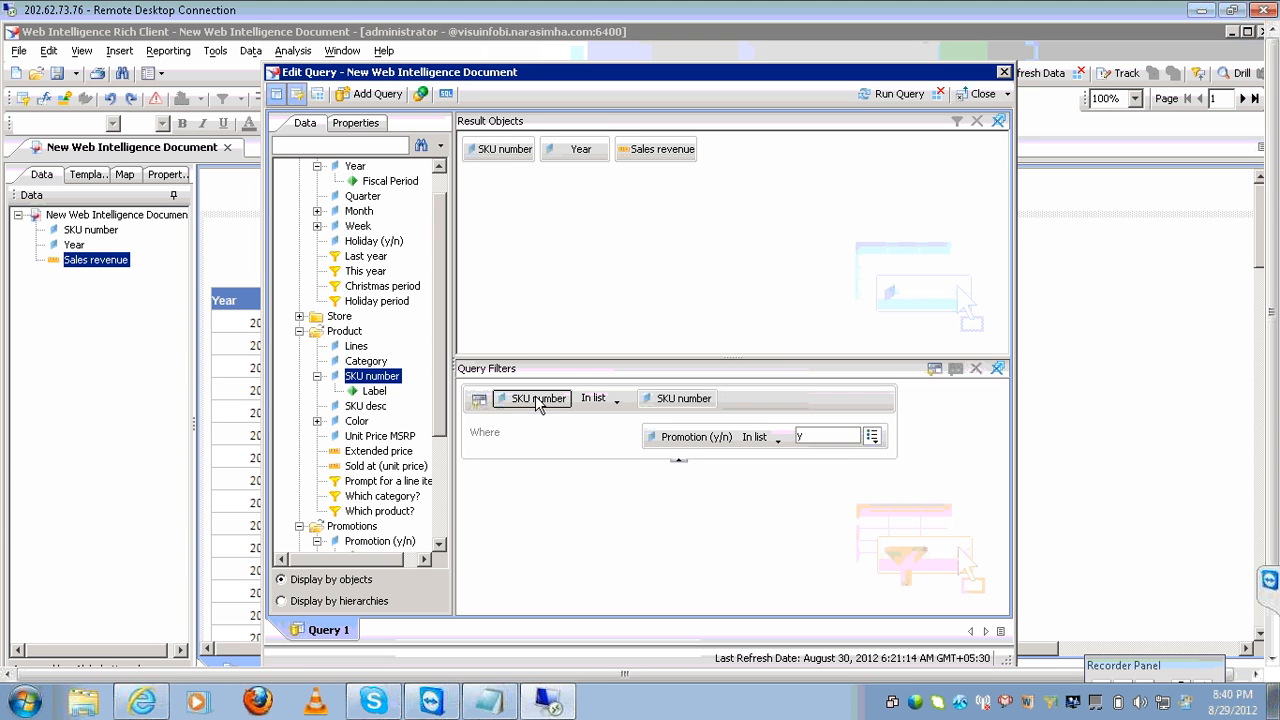
{"action": "left_click", "coordinate": [502, 158]}
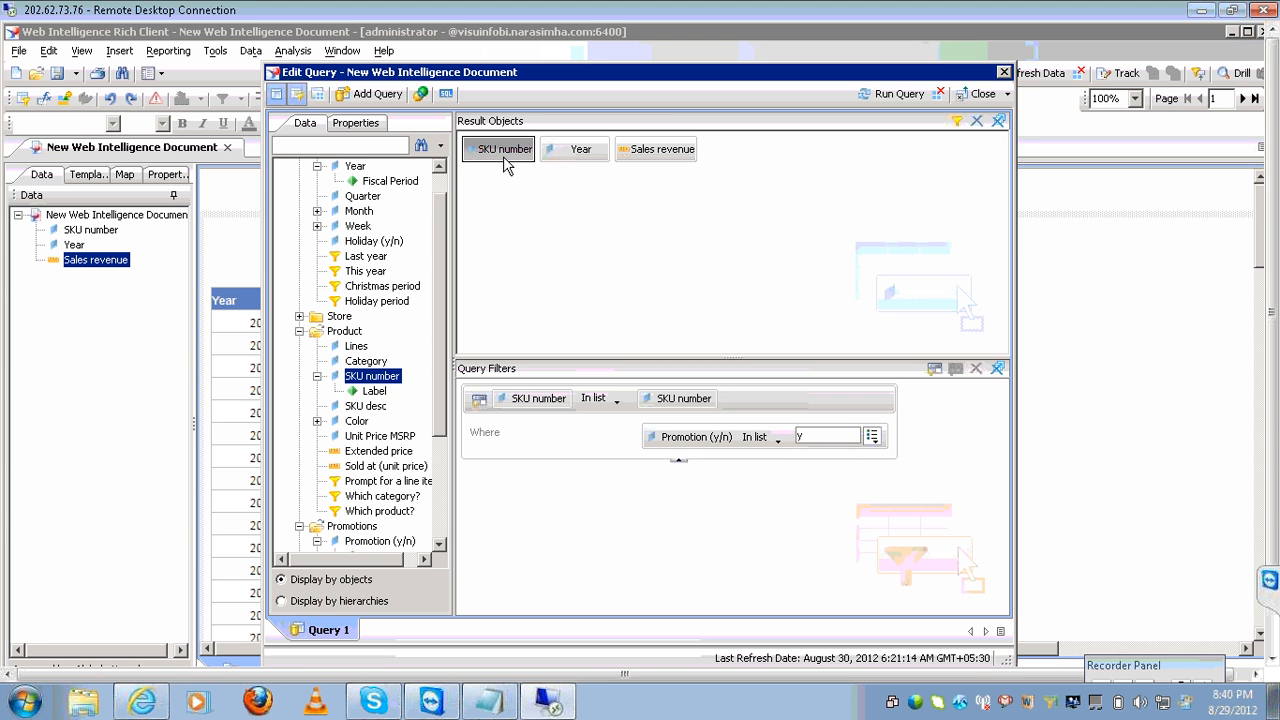
{"action": "left_click", "coordinate": [580, 150]}
{"action": "left_click", "coordinate": [645, 155]}
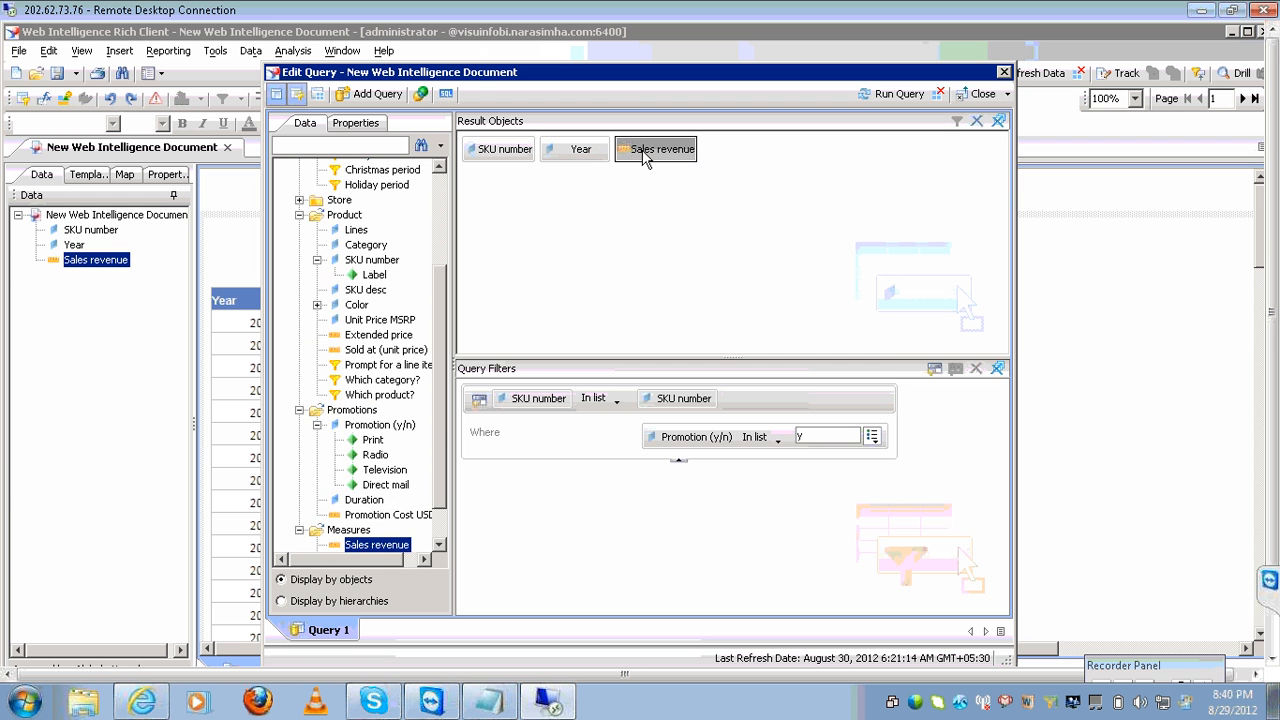
Switch the query's SQL to custom editing and highlight the SELECT columns and subquery.
{"action": "left_click", "coordinate": [446, 94]}
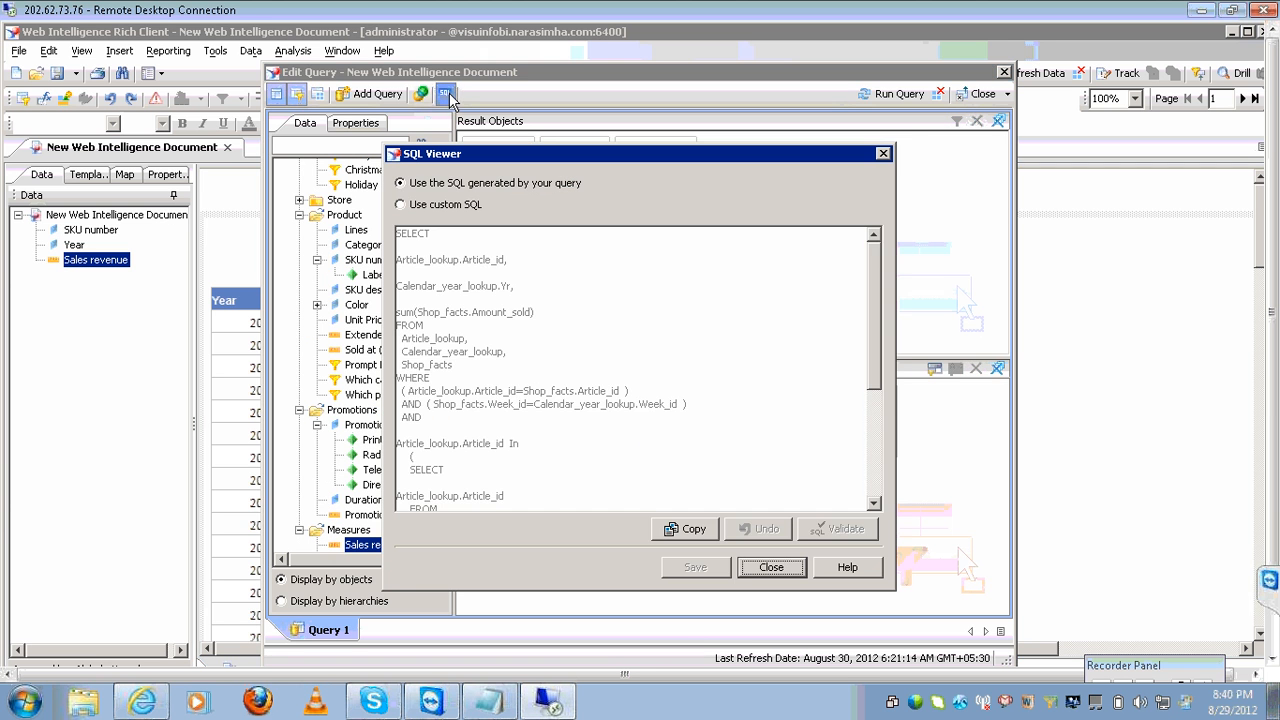
{"action": "left_click", "coordinate": [408, 208]}
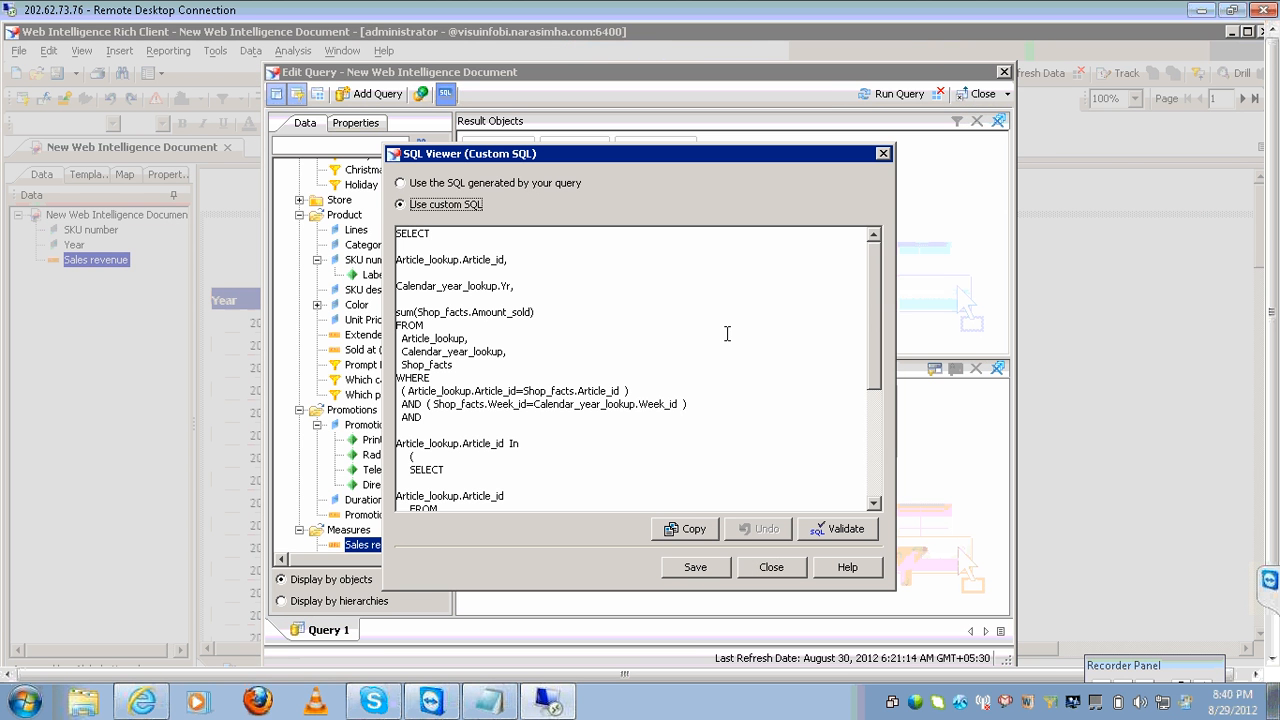
{"action": "left_click", "coordinate": [559, 311]}
{"action": "key", "text": "shift+Up"}
{"action": "key", "text": "shift+Up"}
{"action": "key", "text": "shift+Up"}
{"action": "key", "text": "shift+Up"}
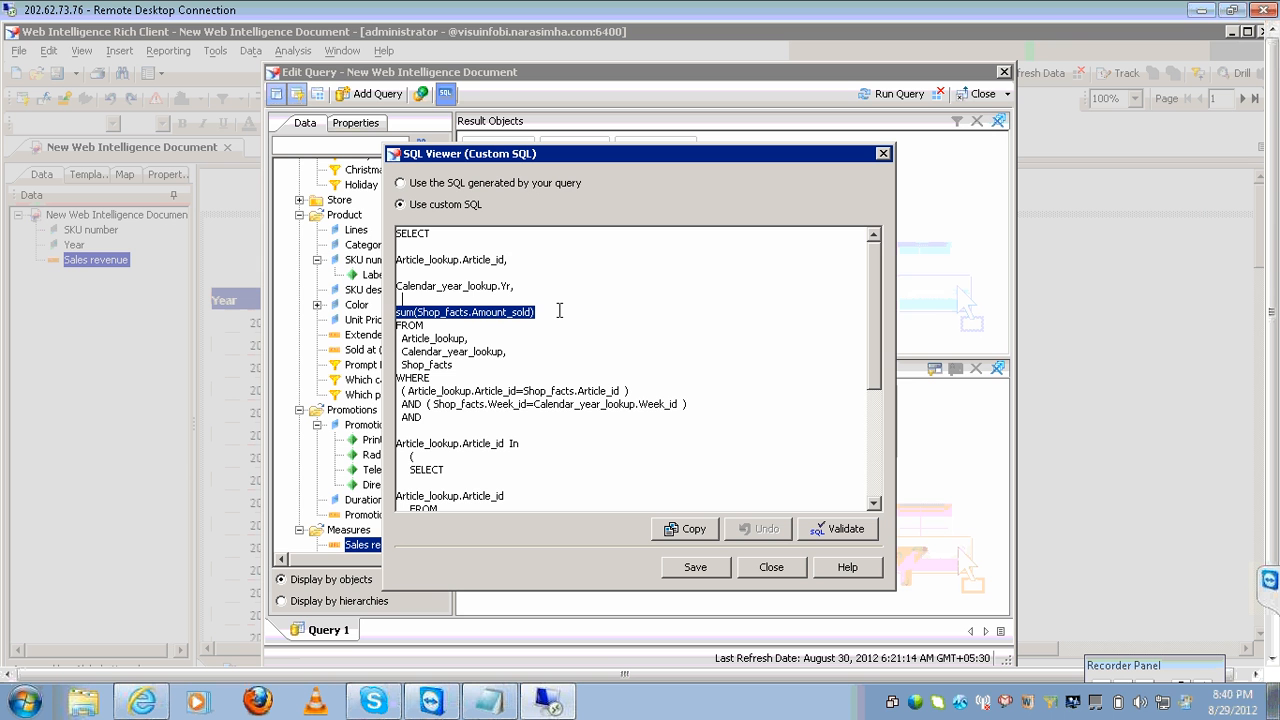
{"action": "key", "text": "shift+Up"}
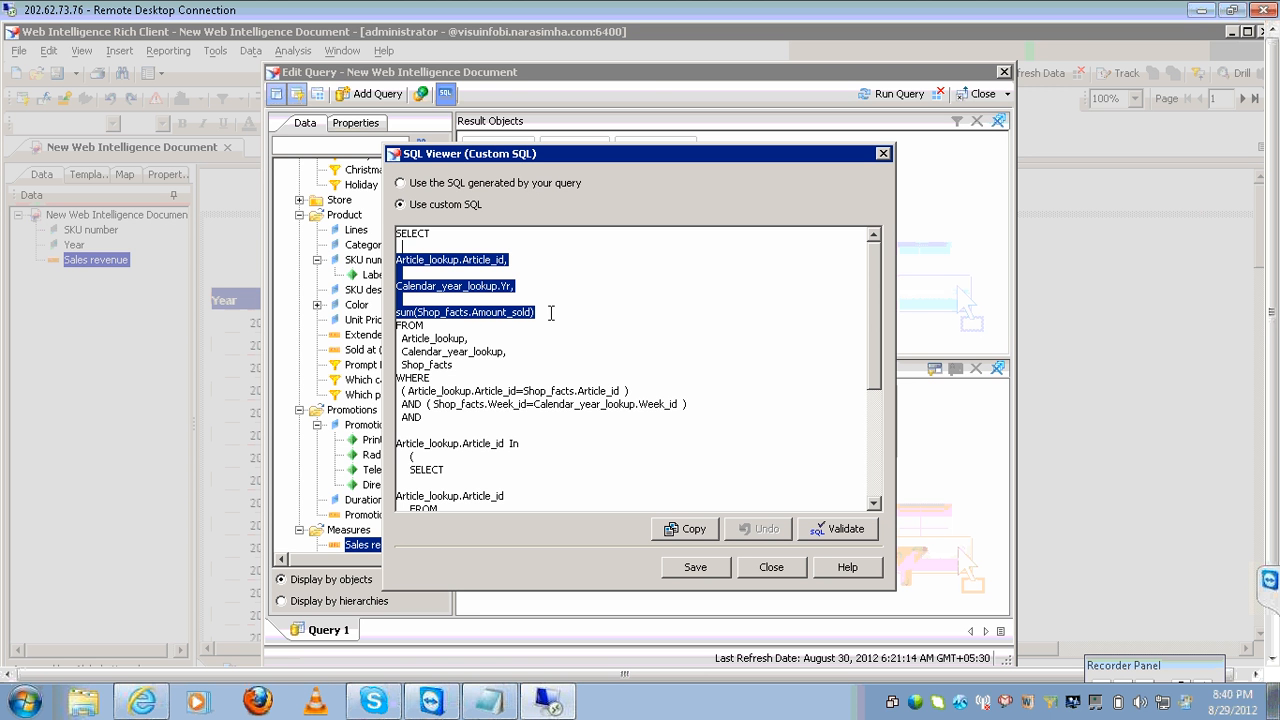
{"action": "left_click", "coordinate": [466, 362]}
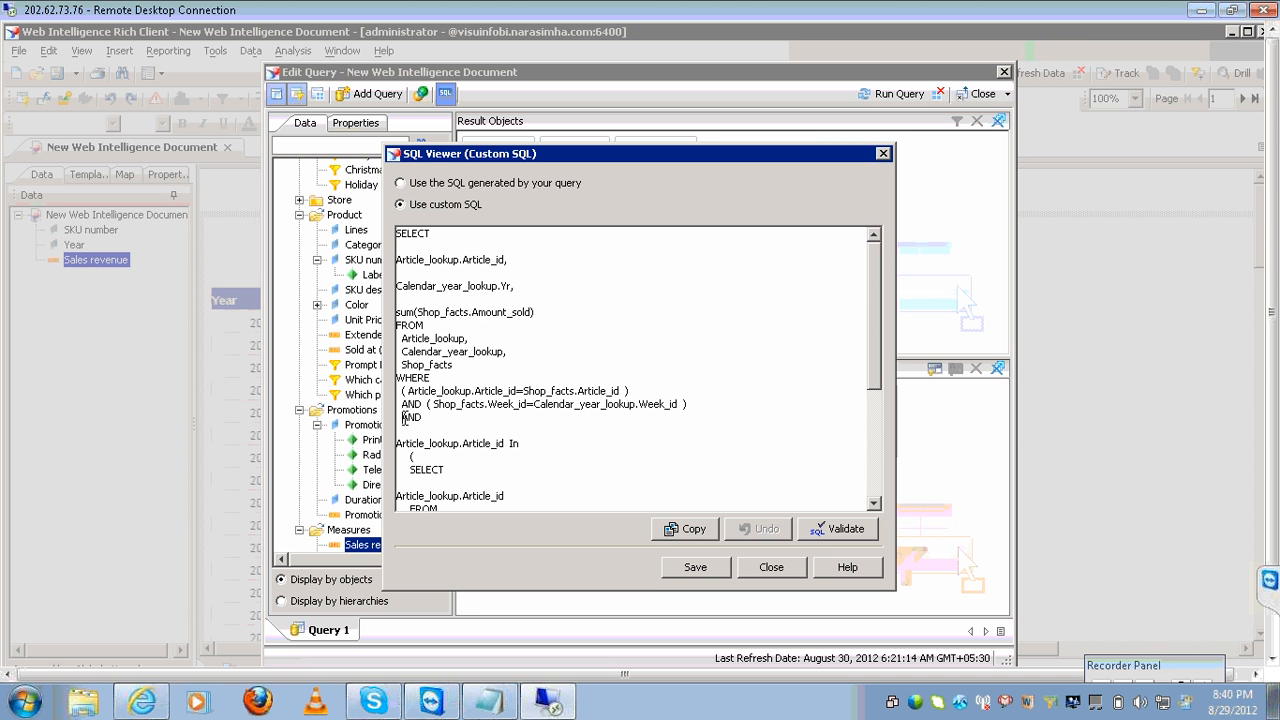
{"action": "key", "text": "shift+Down"}
{"action": "key", "text": "shift+Down"}
{"action": "key", "text": "shift+Down"}
{"action": "key", "text": "shift+Down"}
{"action": "key", "text": "shift+Down"}
{"action": "key", "text": "shift+Down"}
{"action": "key", "text": "shift+Down"}
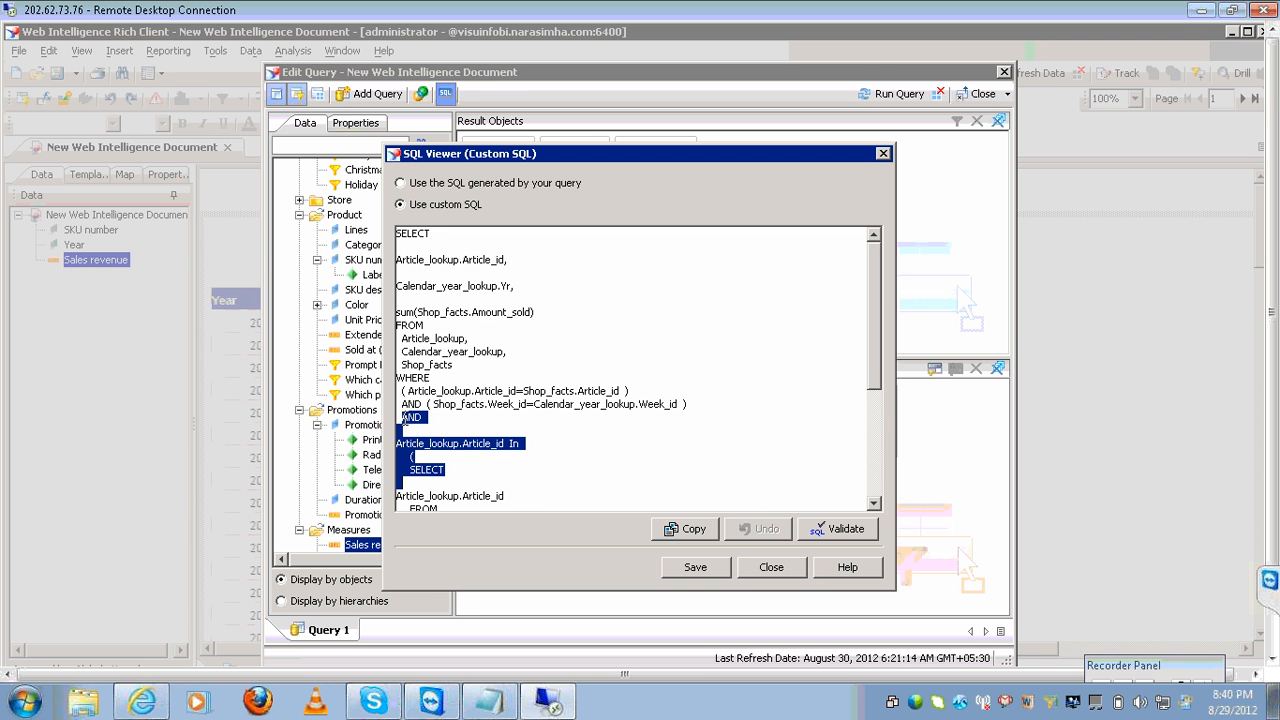
{"action": "key", "text": "shift+Down"}
{"action": "key", "text": "shift+Down"}
{"action": "key", "text": "shift+Down"}
{"action": "key", "text": "shift+Down"}
{"action": "key", "text": "shift+Down"}
{"action": "key", "text": "shift+Down"}
{"action": "key", "text": "shift+Down"}
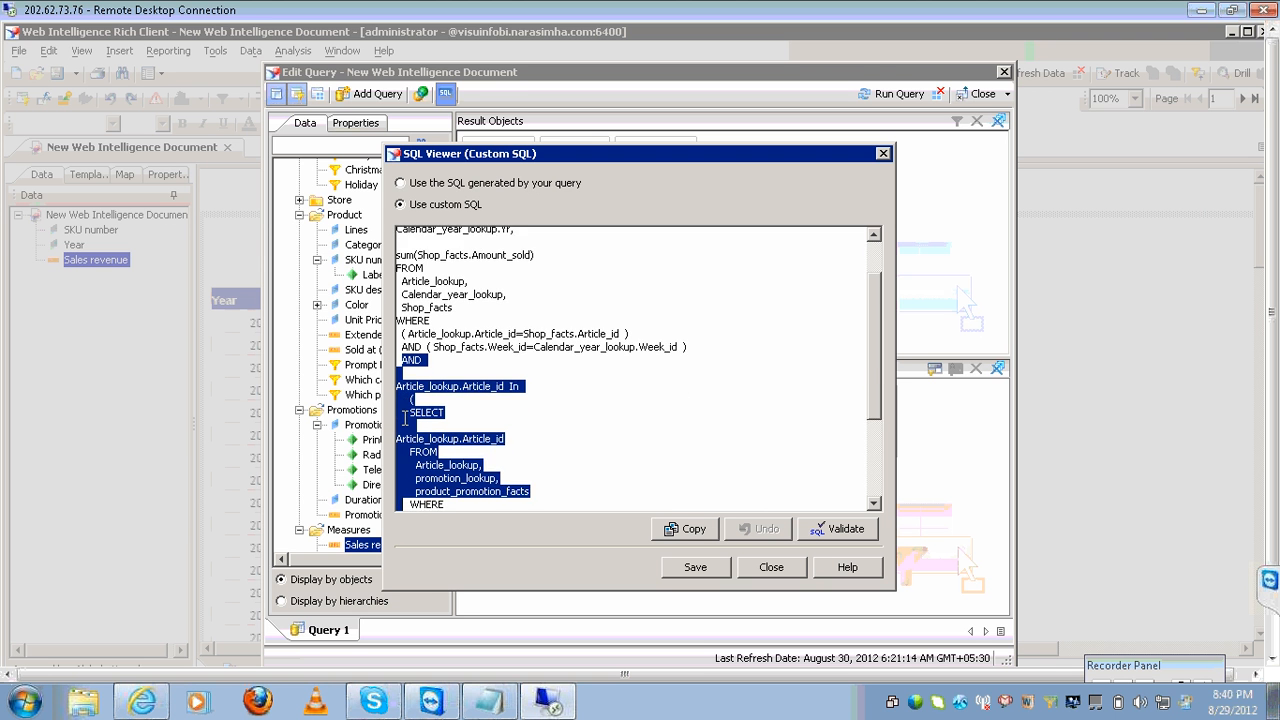
{"action": "key", "text": "shift+Down"}
{"action": "key", "text": "shift+Down"}
{"action": "key", "text": "shift+Down"}
{"action": "key", "text": "shift+Down"}
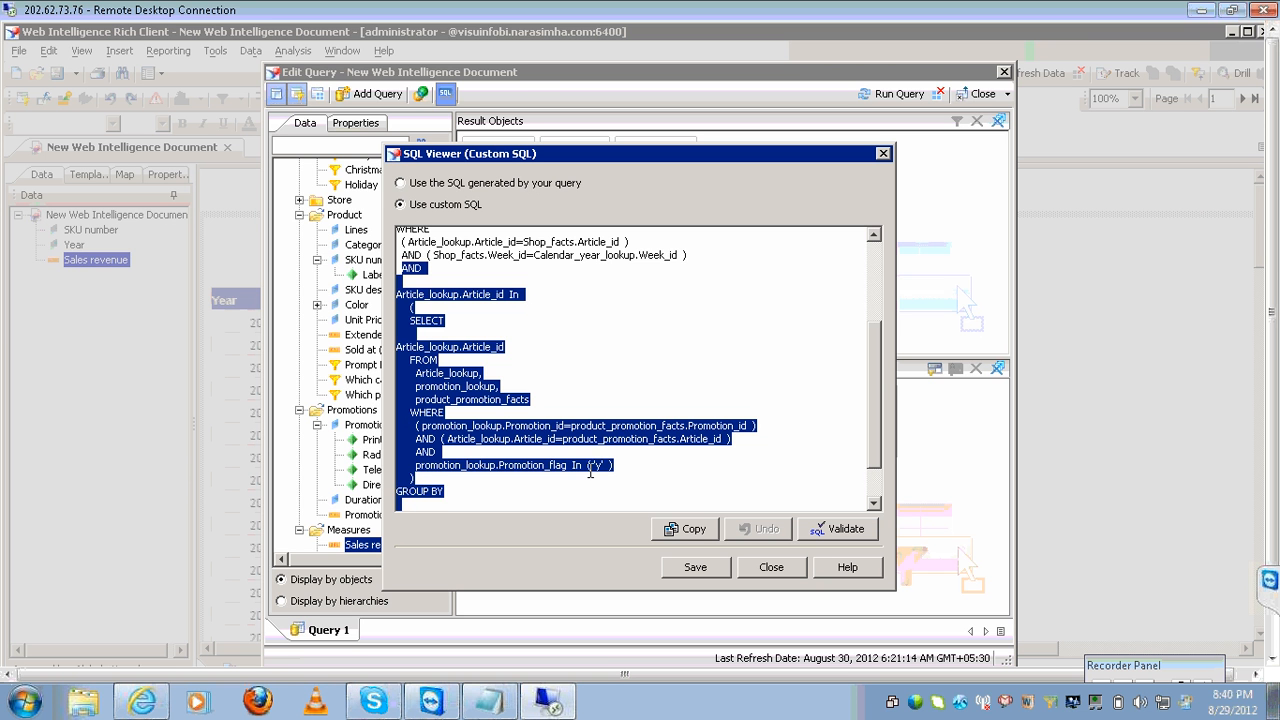
Select the promotion flag condition and the whole subquery in the custom SQL.
{"action": "left_click", "coordinate": [643, 468]}
{"action": "key", "text": "shift+Left"}
{"action": "key", "text": "shift+Left"}
{"action": "key", "text": "shift+Left"}
{"action": "key", "text": "shift+Left"}
{"action": "key", "text": "shift+Left"}
{"action": "key", "text": "shift+Left"}
{"action": "key", "text": "shift+Left"}
{"action": "key", "text": "shift+Left"}
{"action": "key", "text": "shift+Left"}
{"action": "key", "text": "shift+Left"}
{"action": "key", "text": "shift+Left"}
{"action": "key", "text": "shift+Left"}
{"action": "key", "text": "shift+Left"}
{"action": "key", "text": "shift+Left"}
{"action": "key", "text": "shift+Left"}
{"action": "key", "text": "shift+Left"}
{"action": "key", "text": "shift+Left"}
{"action": "key", "text": "shift+Left"}
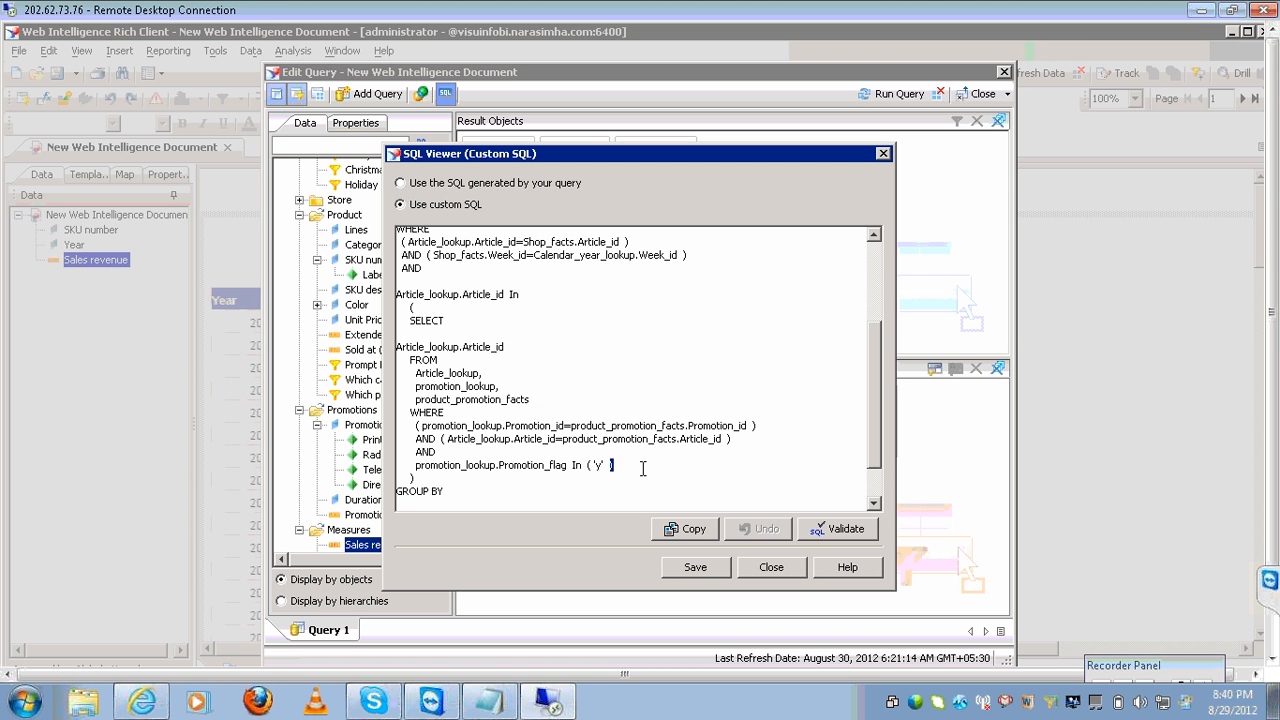
{"action": "key", "text": "shift+Left"}
{"action": "key", "text": "shift+Left"}
{"action": "key", "text": "shift+Left"}
{"action": "key", "text": "shift+Left"}
{"action": "key", "text": "shift+Left"}
{"action": "key", "text": "shift+Left"}
{"action": "key", "text": "shift+Left"}
{"action": "key", "text": "shift+Left"}
{"action": "key", "text": "shift+Left"}
{"action": "key", "text": "shift+Left"}
{"action": "key", "text": "shift+Left"}
{"action": "key", "text": "shift+Left"}
{"action": "key", "text": "shift+Left"}
{"action": "key", "text": "shift+Left"}
{"action": "key", "text": "shift+Left"}
{"action": "key", "text": "shift+Left"}
{"action": "key", "text": "shift+Left"}
{"action": "key", "text": "shift+Left"}
{"action": "key", "text": "shift+Left"}
{"action": "key", "text": "shift+Left"}
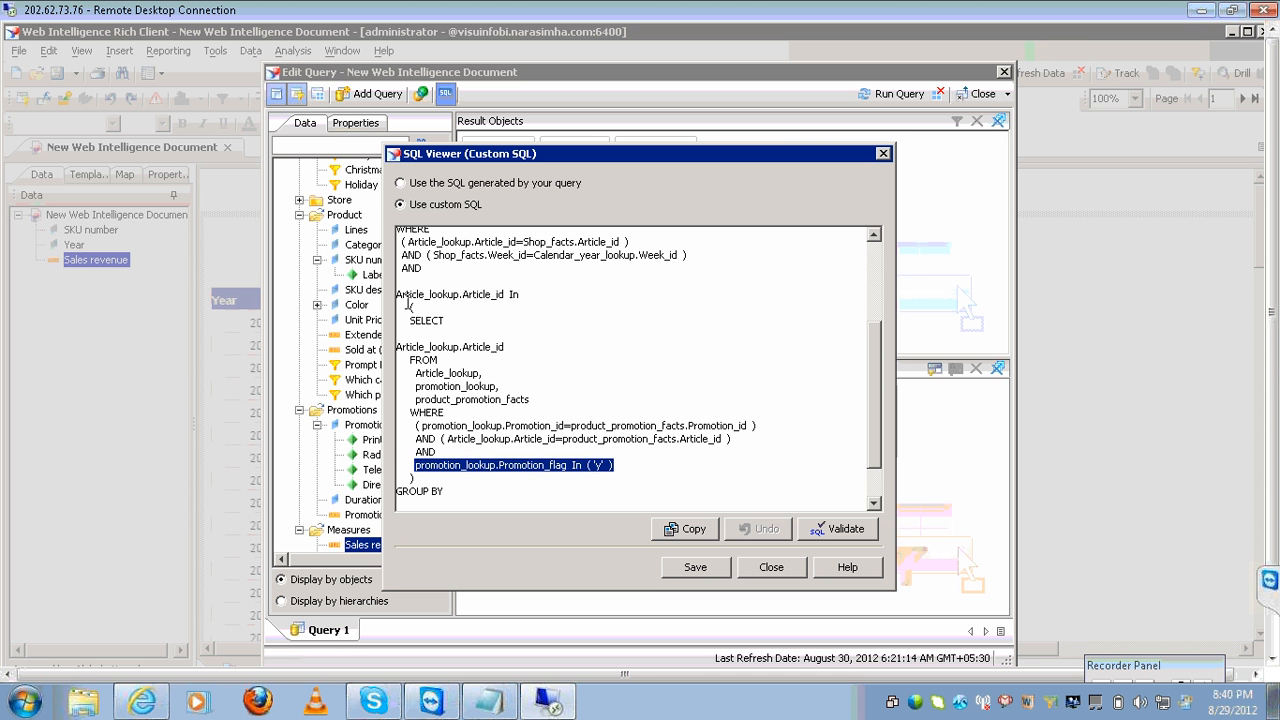
{"action": "left_click", "coordinate": [408, 305]}
{"action": "key", "text": "shift+Down"}
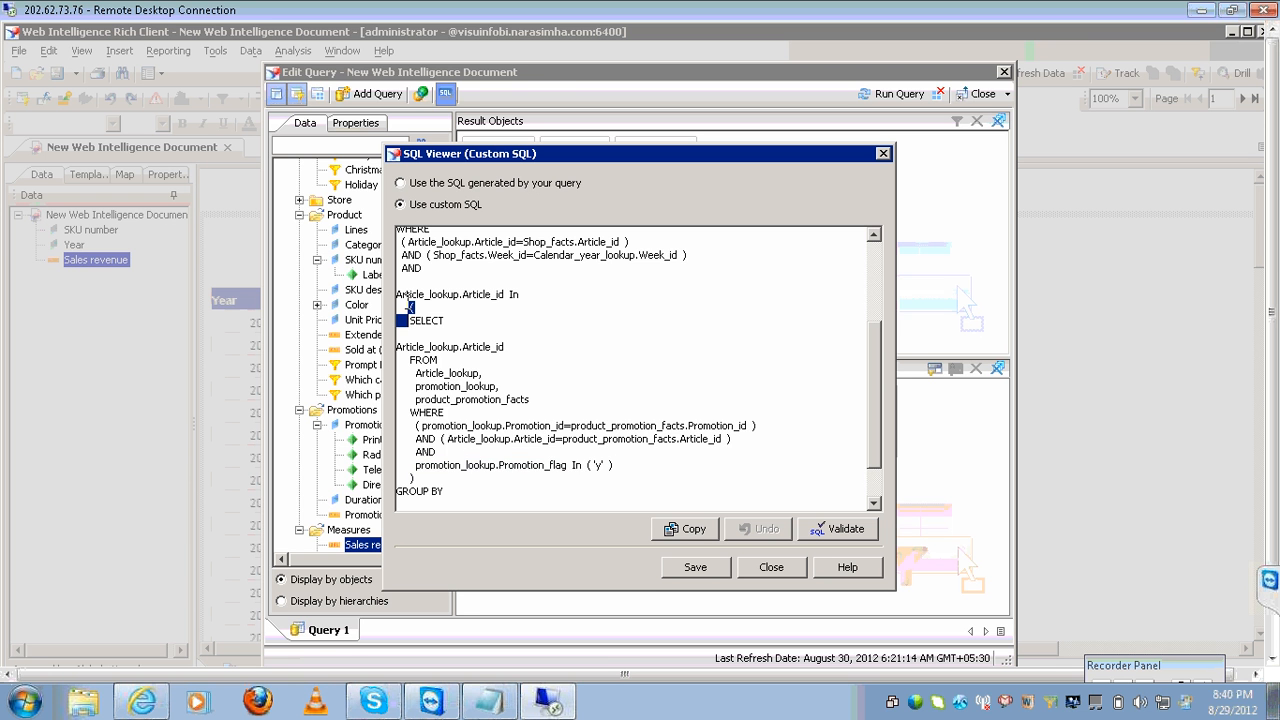
{"action": "key", "text": "shift+Down"}
{"action": "key", "text": "shift+Down"}
{"action": "key", "text": "shift+Down"}
{"action": "key", "text": "shift+Down"}
{"action": "key", "text": "shift+Down"}
{"action": "key", "text": "shift+Down"}
{"action": "key", "text": "shift+Down"}
{"action": "key", "text": "shift+Down"}
{"action": "key", "text": "shift+Down"}
{"action": "key", "text": "shift+Down"}
{"action": "key", "text": "shift+Down"}
{"action": "key", "text": "shift+Down"}
{"action": "key", "text": "shift+Down"}
{"action": "key", "text": "shift+Down"}
{"action": "key", "text": "shift+Up"}
{"action": "key", "text": "shift+Right"}
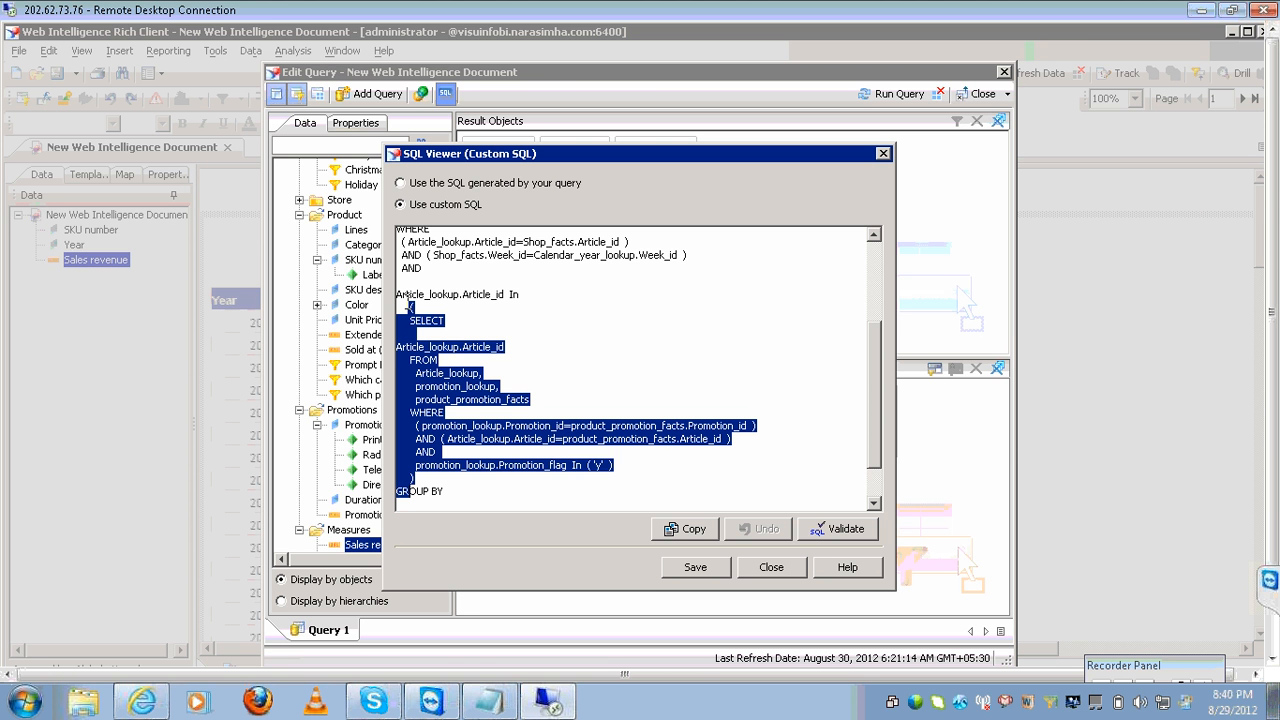
{"action": "left_click", "coordinate": [516, 357]}
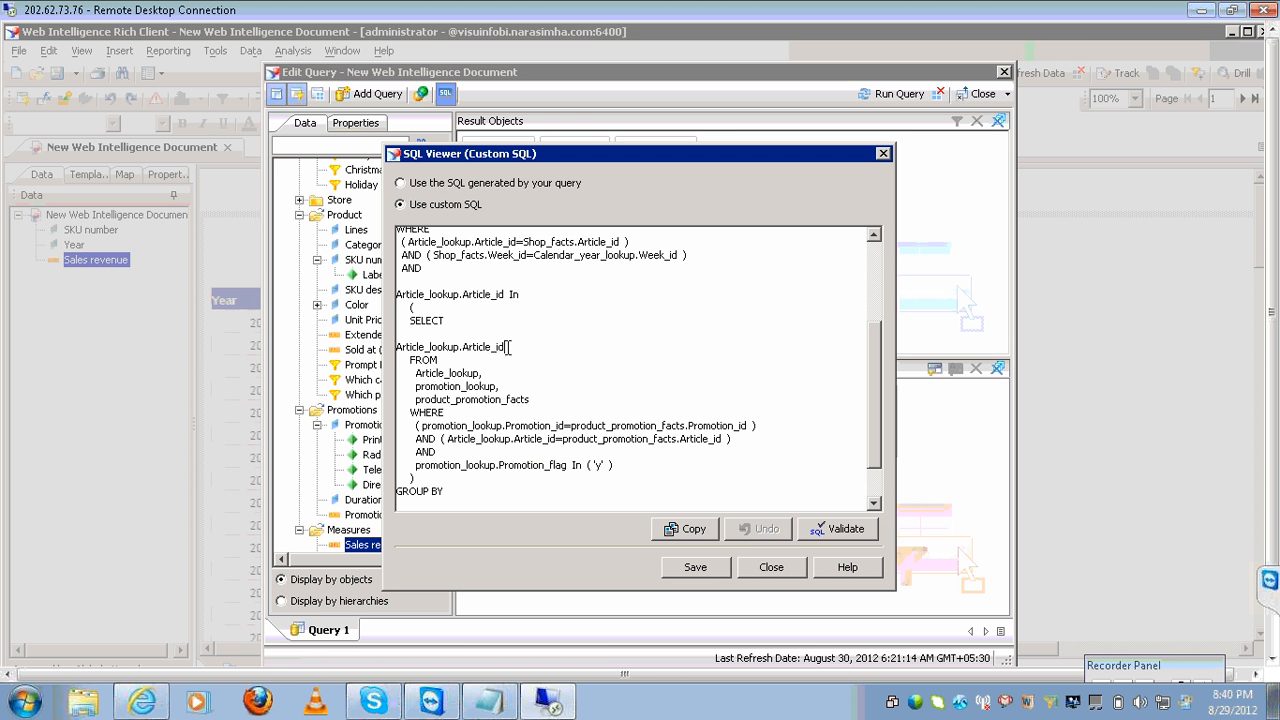
Edit the custom SQL, adding a closing parenthesis and '(8)' after the Article_id references.
{"action": "left_click", "coordinate": [508, 347]}
{"action": "type", "text": ")"}
{"action": "left_click", "coordinate": [532, 294]}
{"action": "type", "text": "(8)"}
{"action": "key", "text": "Up"}
{"action": "key", "text": "Up"}
{"action": "key", "text": "Up"}
{"action": "key", "text": "Up"}
{"action": "key", "text": "Up"}
{"action": "key", "text": "Up"}
{"action": "key", "text": "Up"}
{"action": "key", "text": "Up"}
{"action": "key", "text": "Up"}
{"action": "key", "text": "Up"}
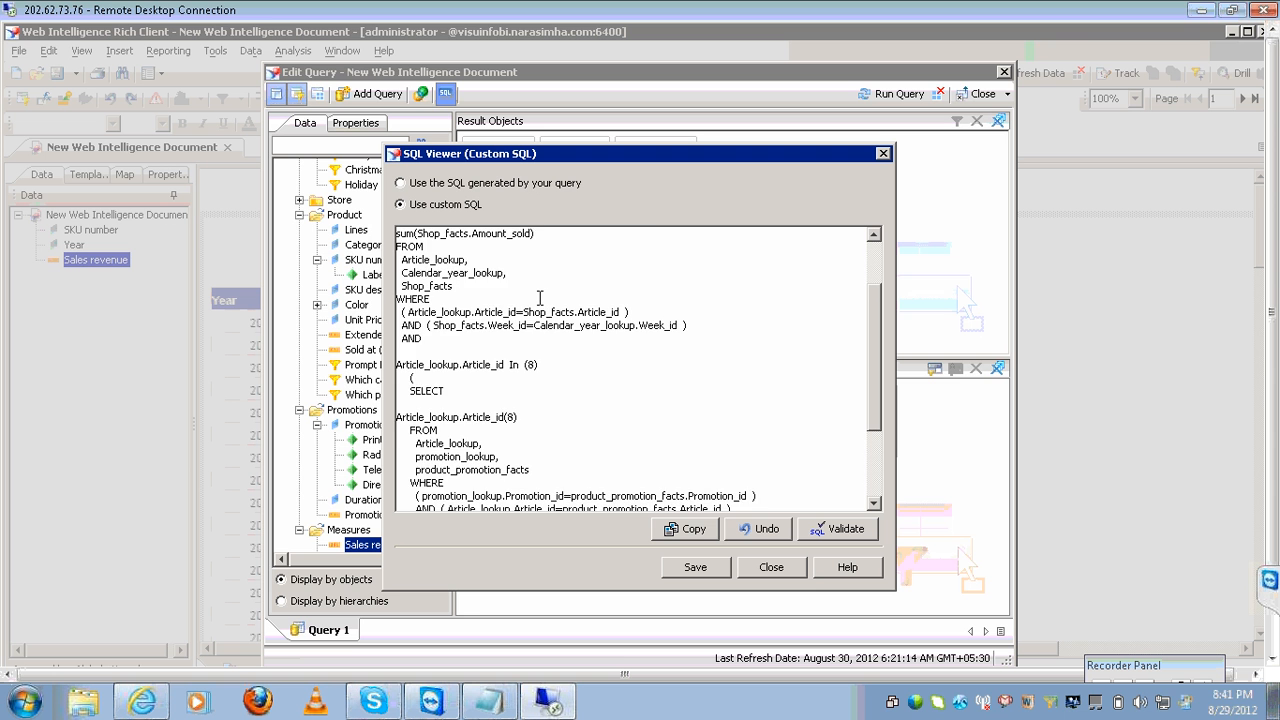
{"action": "key", "text": "Up"}
{"action": "key", "text": "Up"}
{"action": "key", "text": "Up"}
{"action": "key", "text": "Up"}
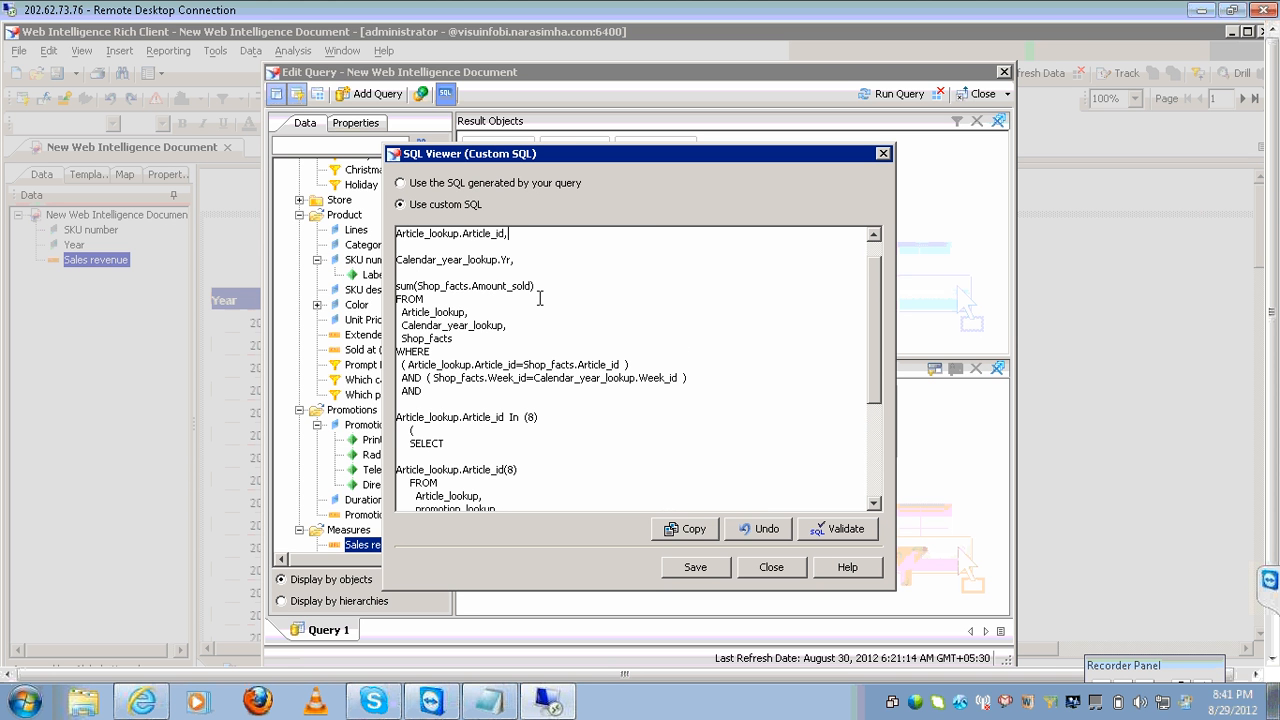
{"action": "type", "text": "(8)"}
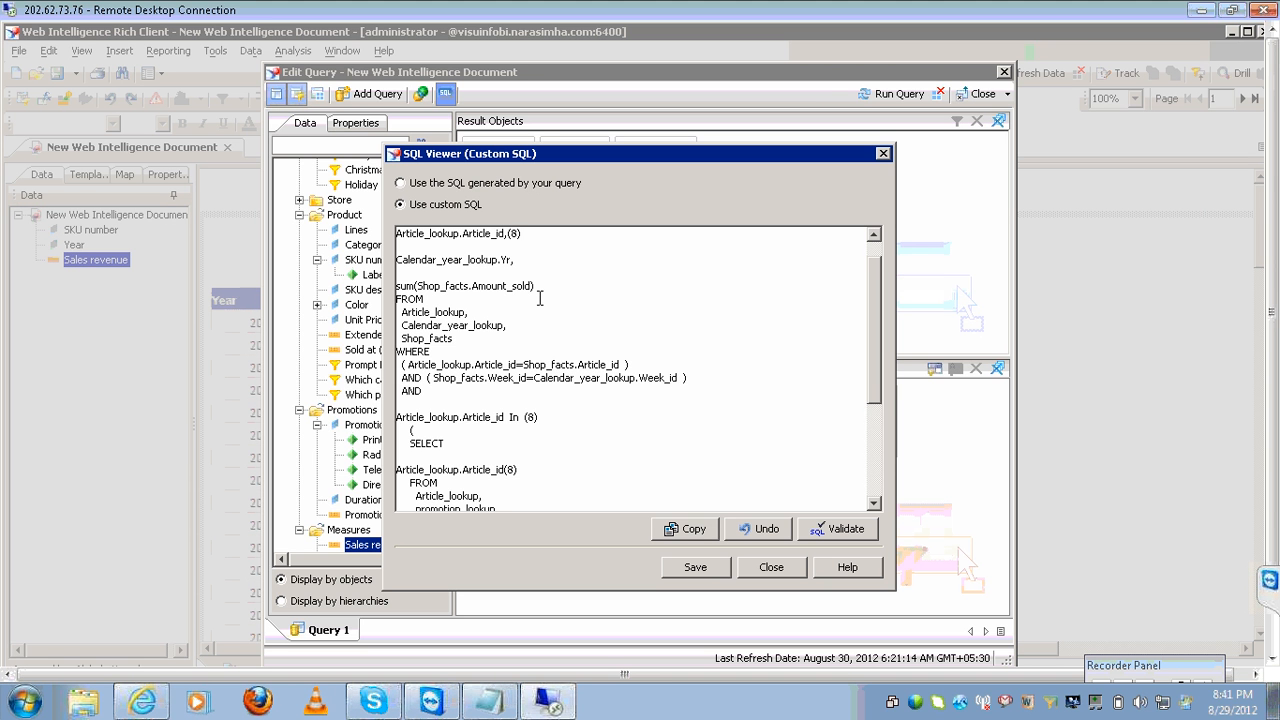
Discard the custom SQL, restore the generated SQL, and close the SQL Viewer.
{"action": "left_click", "coordinate": [400, 184]}
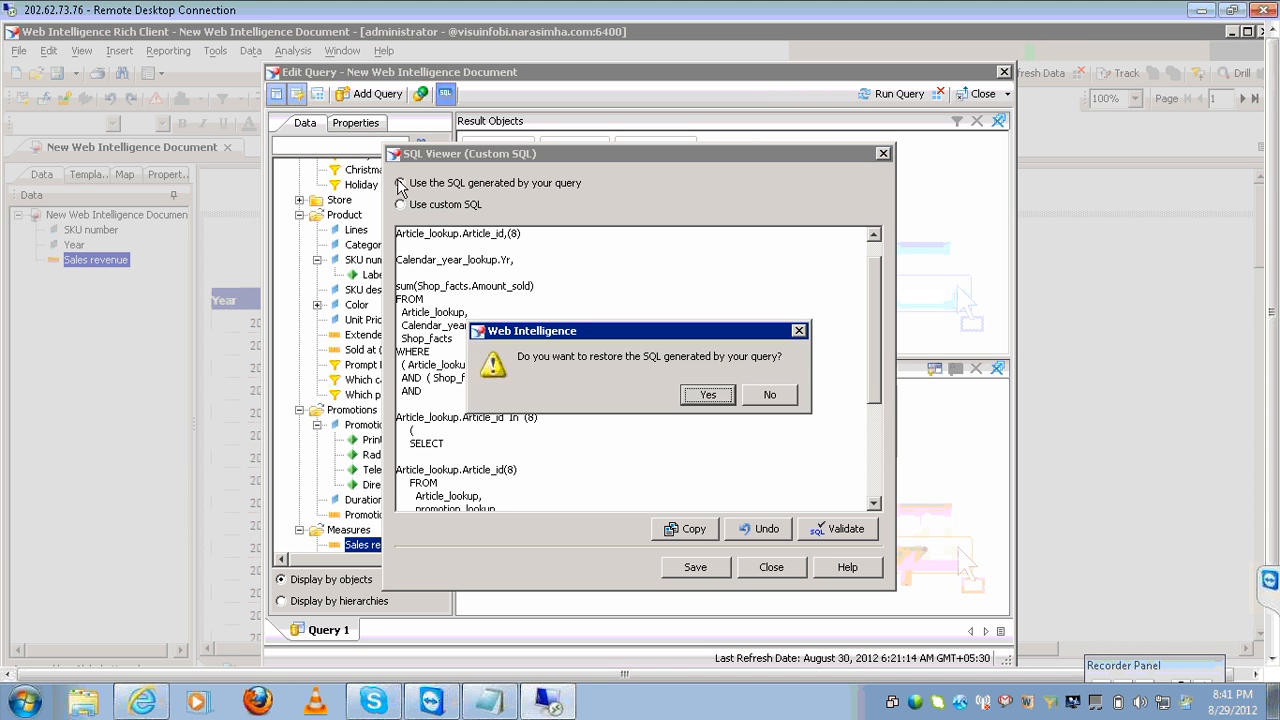
{"action": "left_click", "coordinate": [706, 394]}
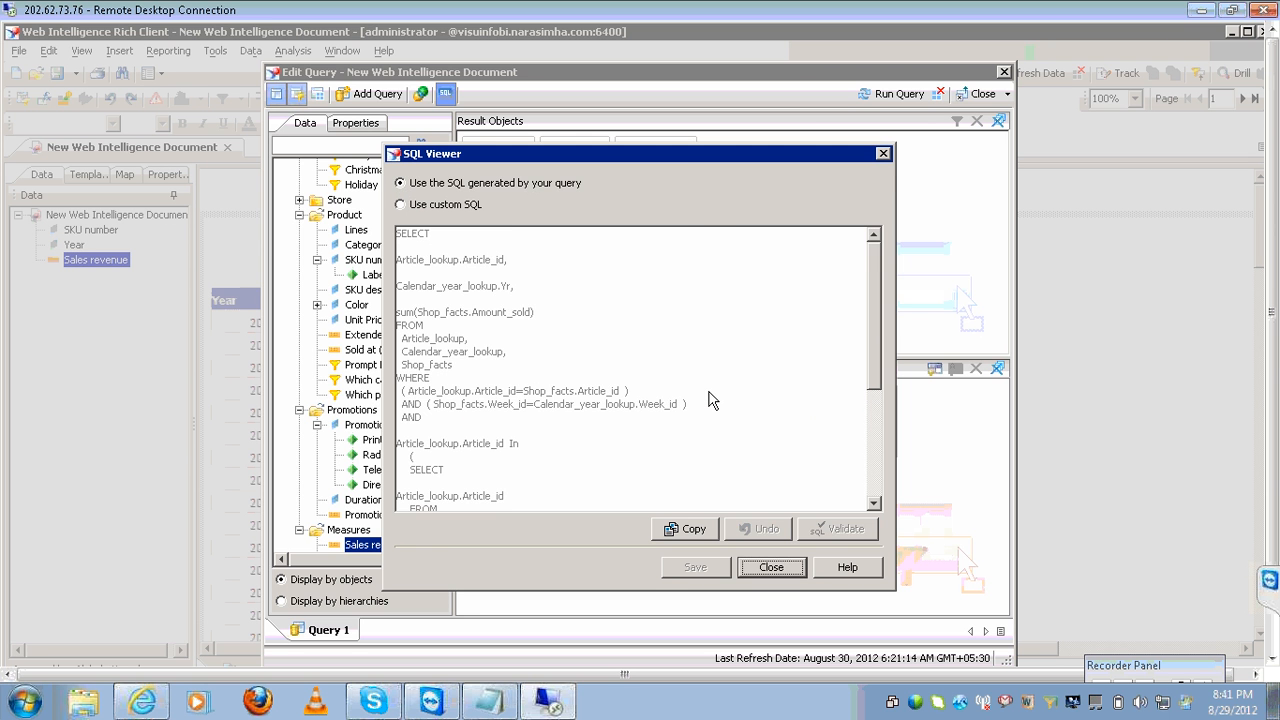
{"action": "left_click", "coordinate": [771, 567]}
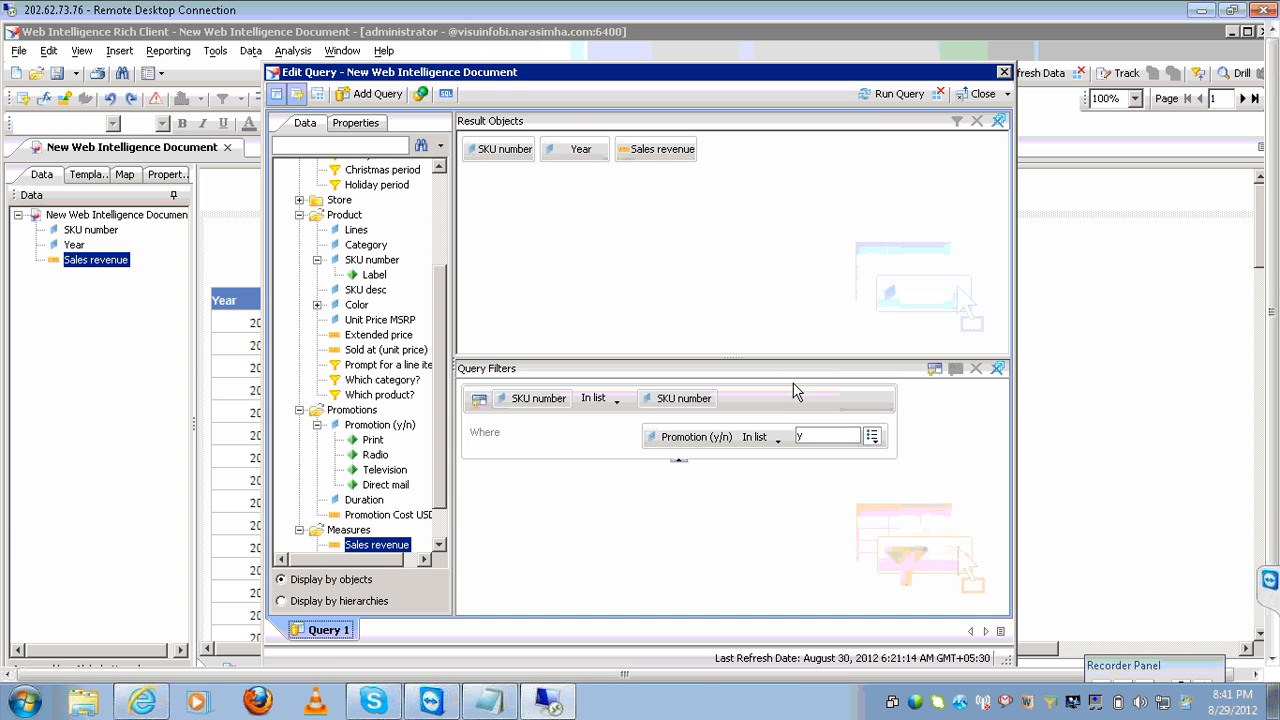
Run the query and break the report table on the Year column.
{"action": "left_click", "coordinate": [873, 97]}
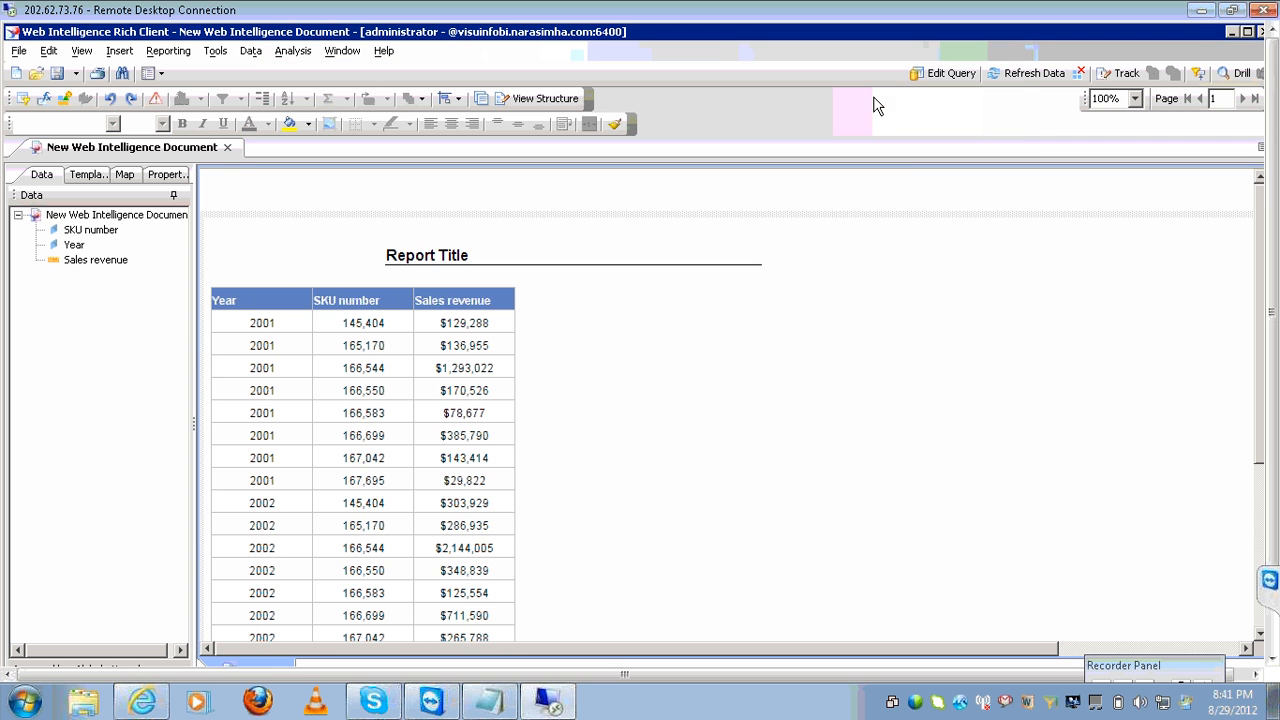
{"action": "left_click", "coordinate": [294, 345]}
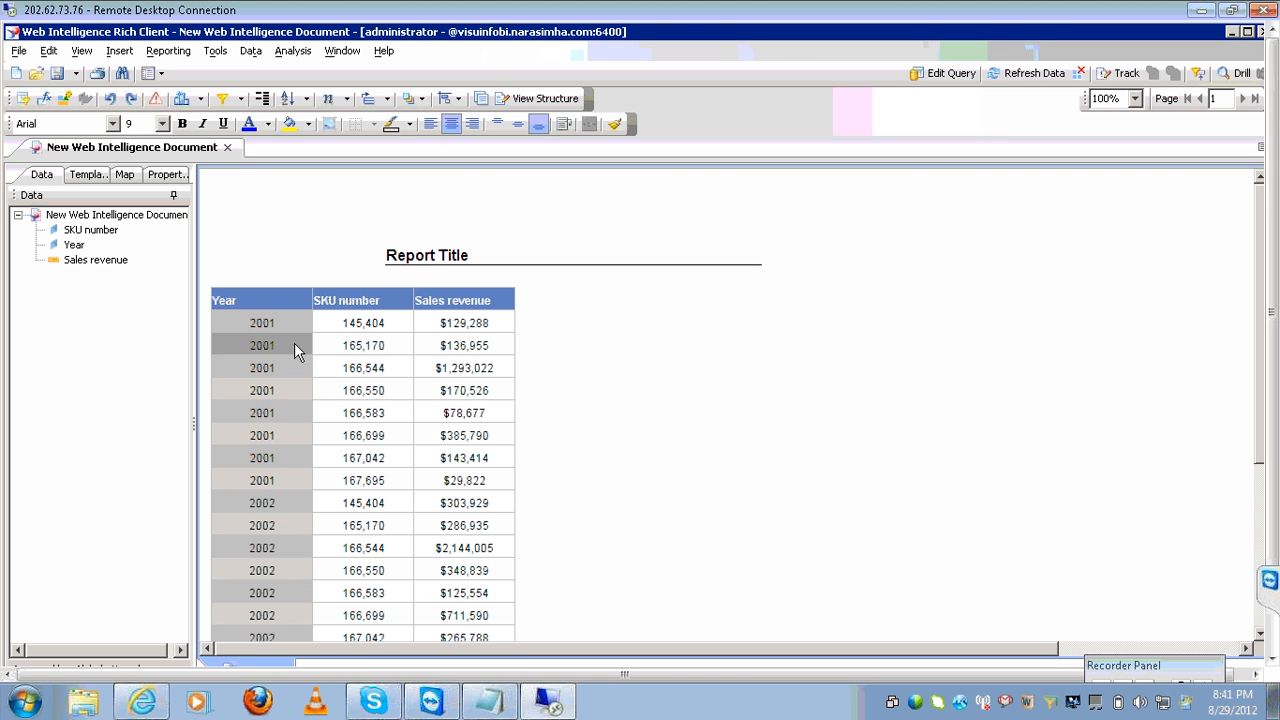
{"action": "left_click", "coordinate": [258, 102]}
Add a Count of SKU numbers to each year's table and scroll through the per-year blocks.
{"action": "left_click", "coordinate": [373, 317]}
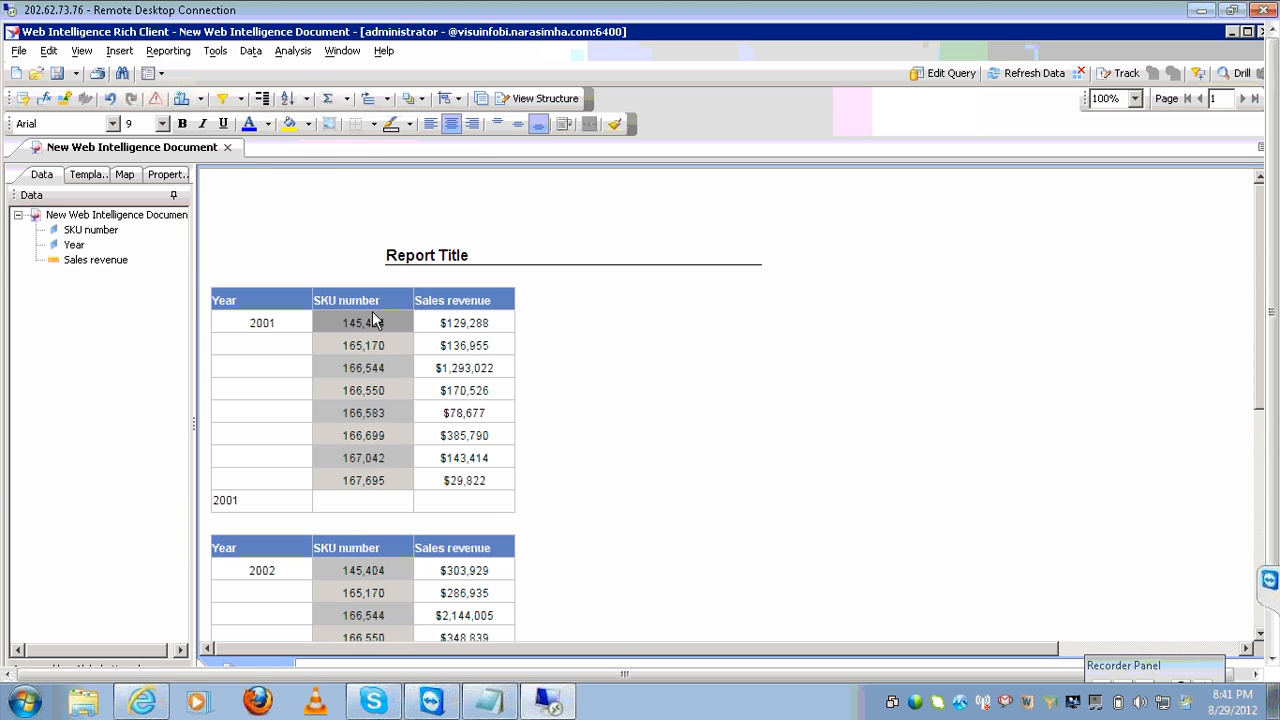
{"action": "left_click", "coordinate": [346, 98]}
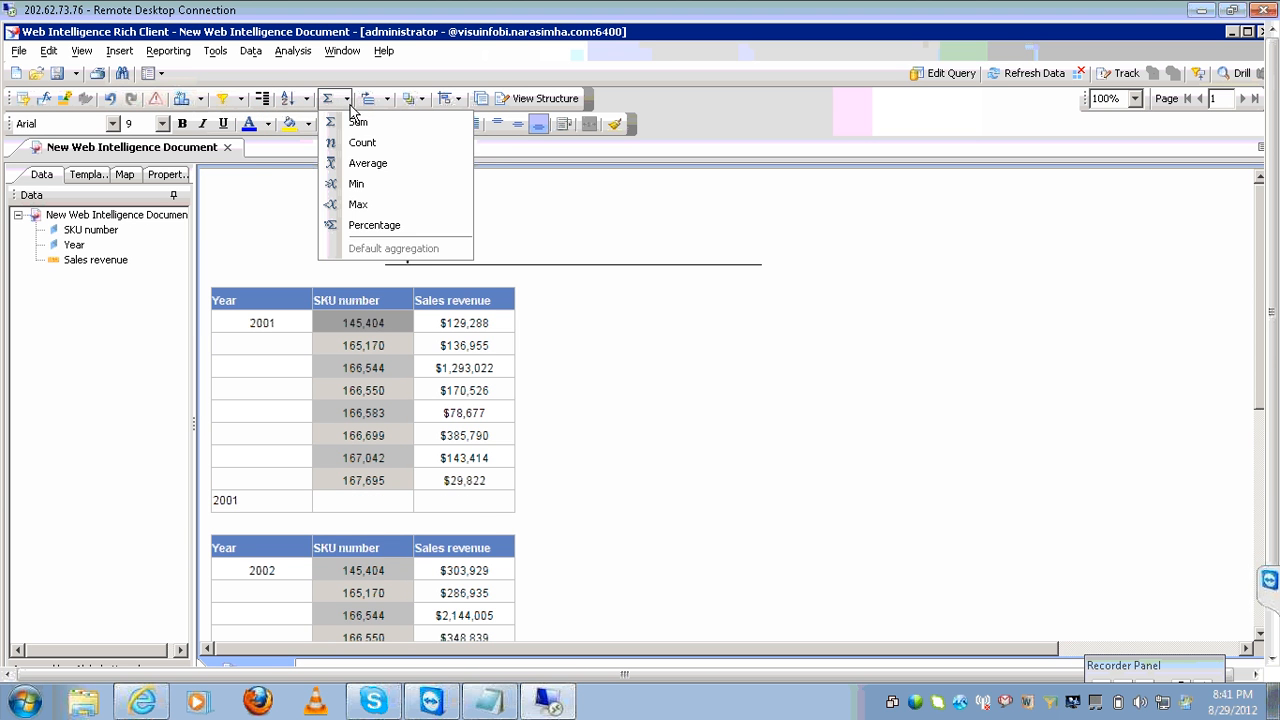
{"action": "left_click", "coordinate": [362, 145]}
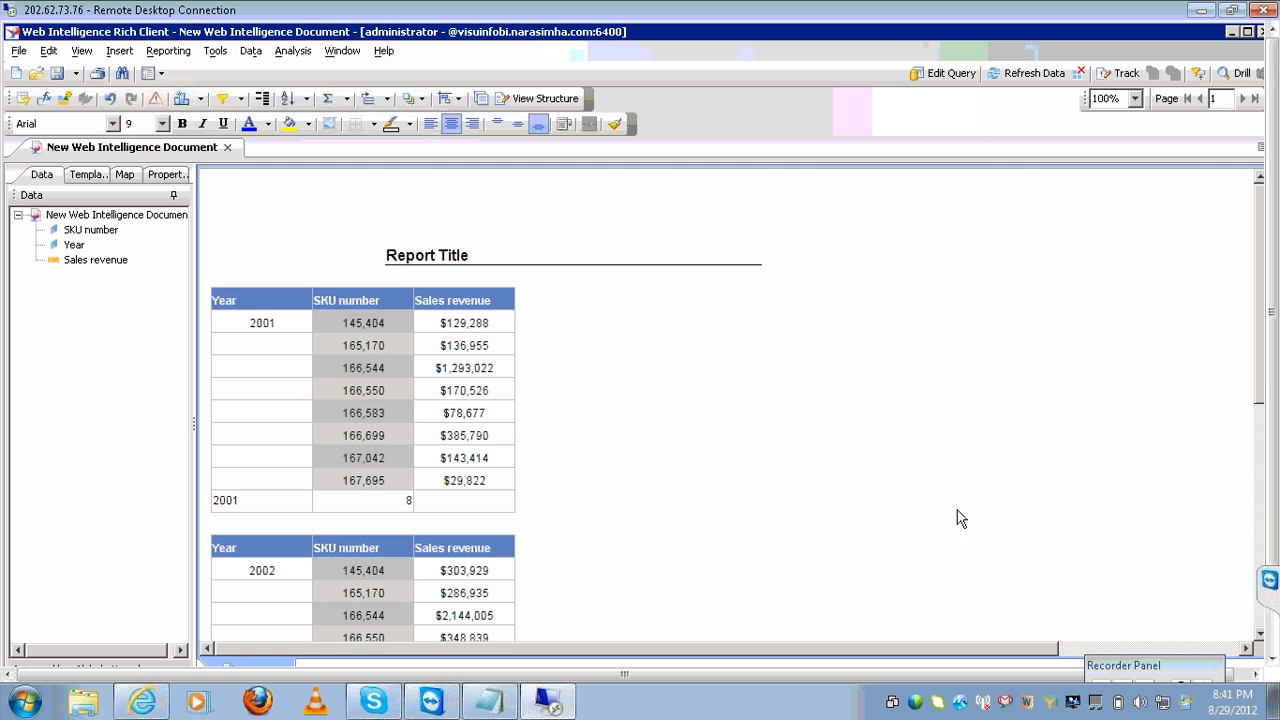
{"action": "left_click", "coordinate": [1259, 634]}
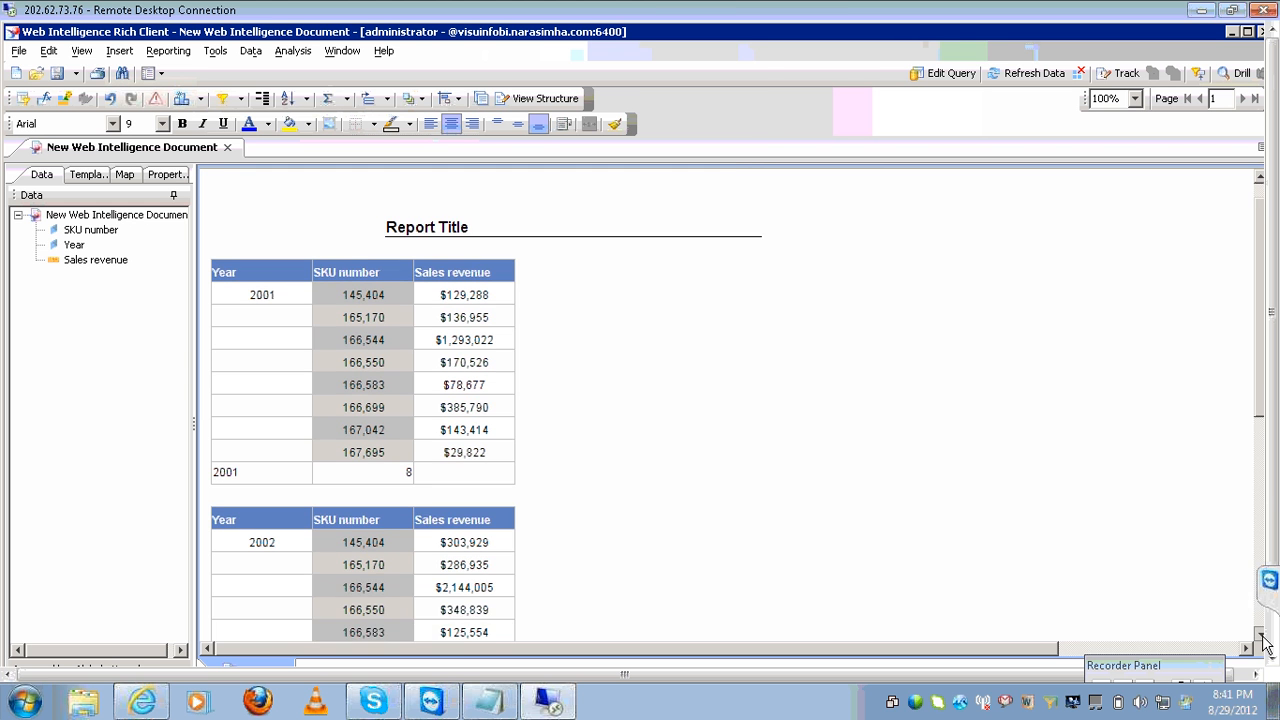
{"action": "left_click", "coordinate": [1262, 640]}
{"action": "left_click", "coordinate": [1262, 640]}
{"action": "left_click", "coordinate": [1262, 640]}
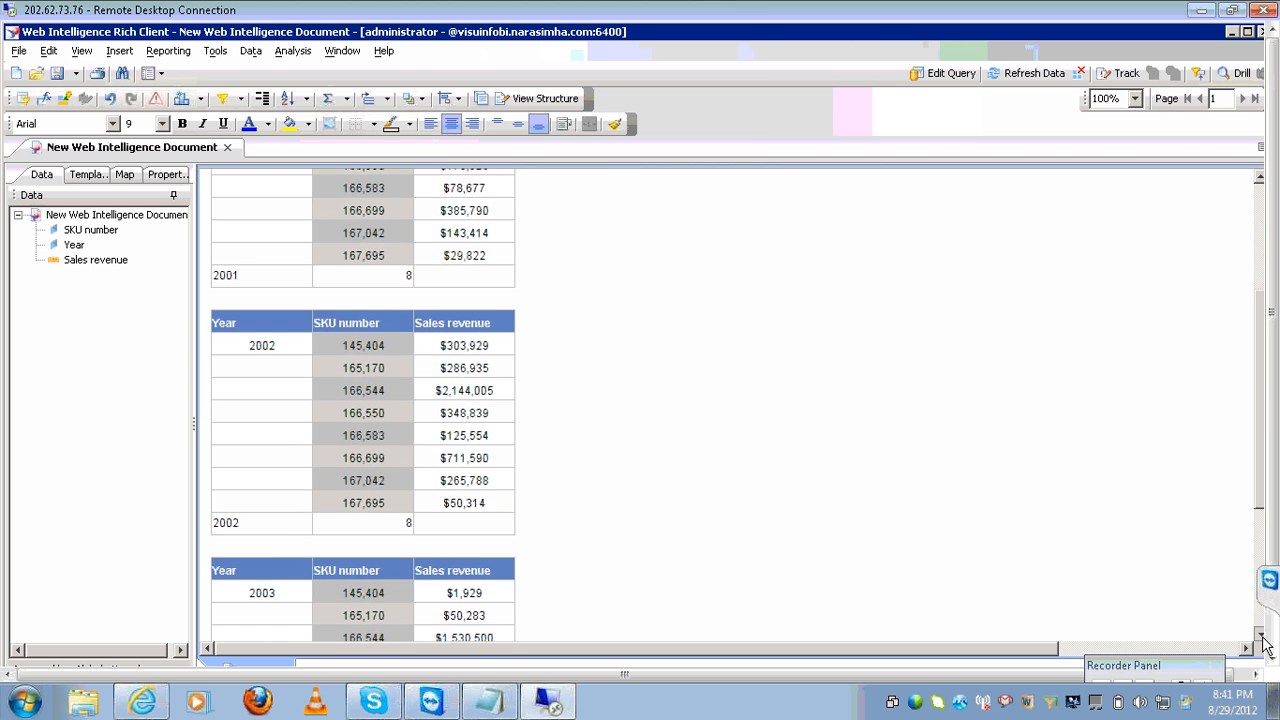
{"action": "left_click", "coordinate": [1262, 640]}
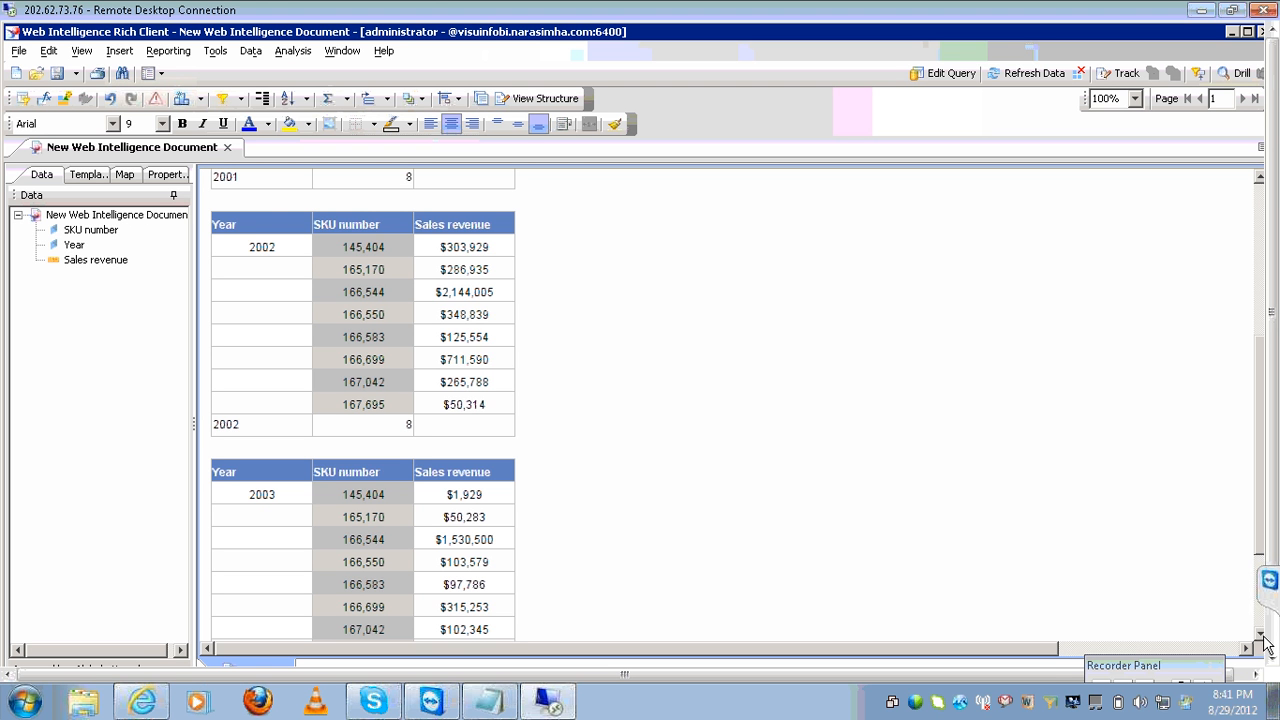
{"action": "left_click", "coordinate": [1262, 200]}
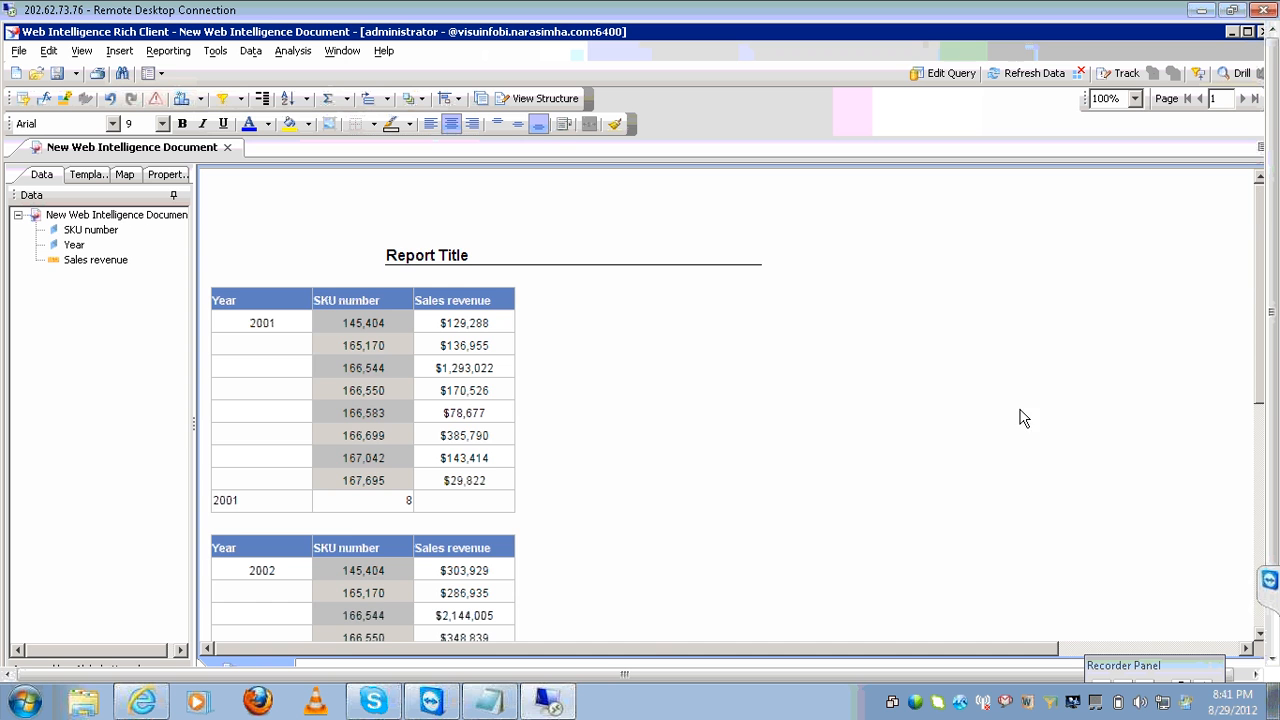
Bring the Notepad SQL notes to the front and select the draft promotion=y query.
{"action": "left_click", "coordinate": [495, 703]}
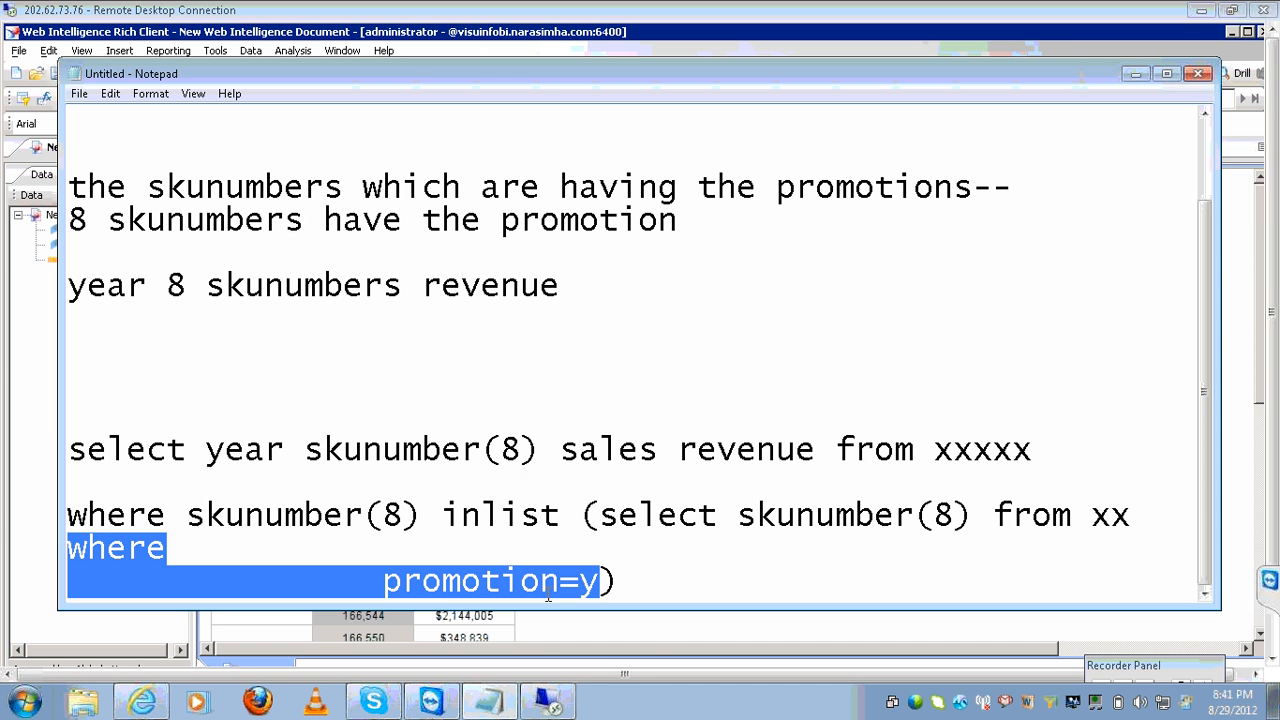
{"action": "left_click", "coordinate": [609, 577]}
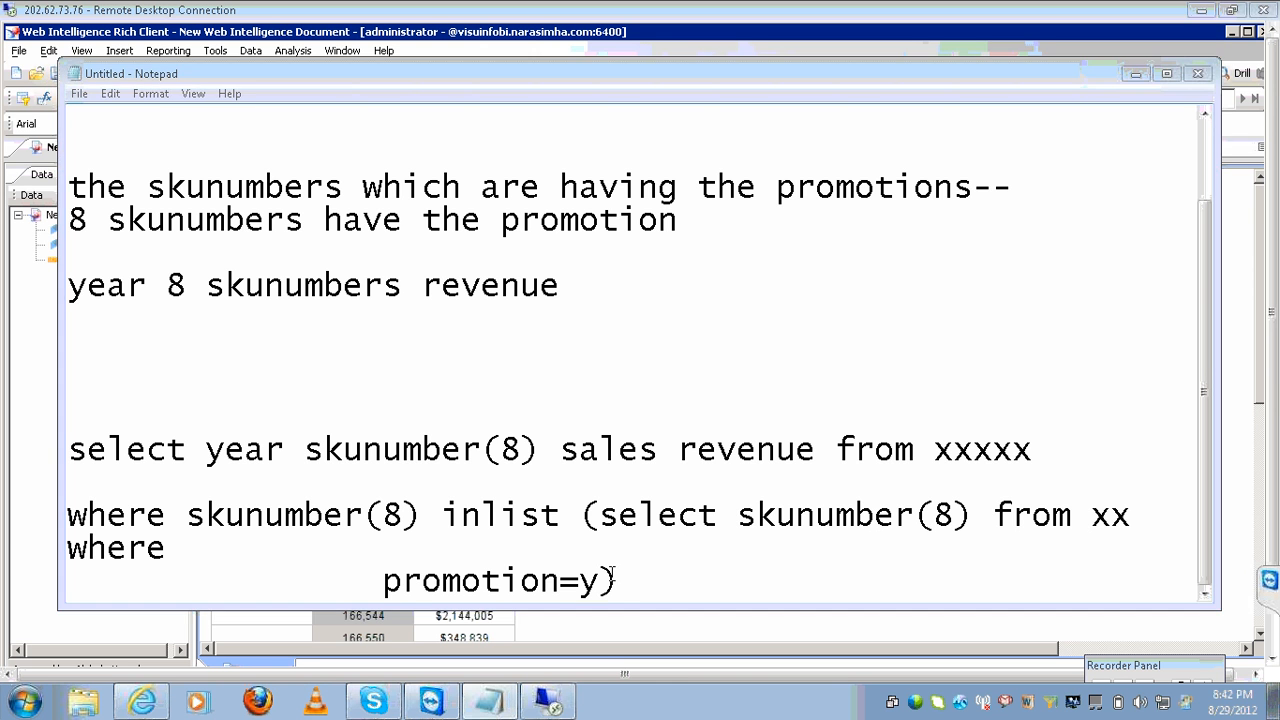
{"action": "key", "text": "shift+Up"}
{"action": "key", "text": "shift+Up"}
{"action": "key", "text": "shift+Up"}
{"action": "key", "text": "shift+Up"}
{"action": "key", "text": "shift+Up"}
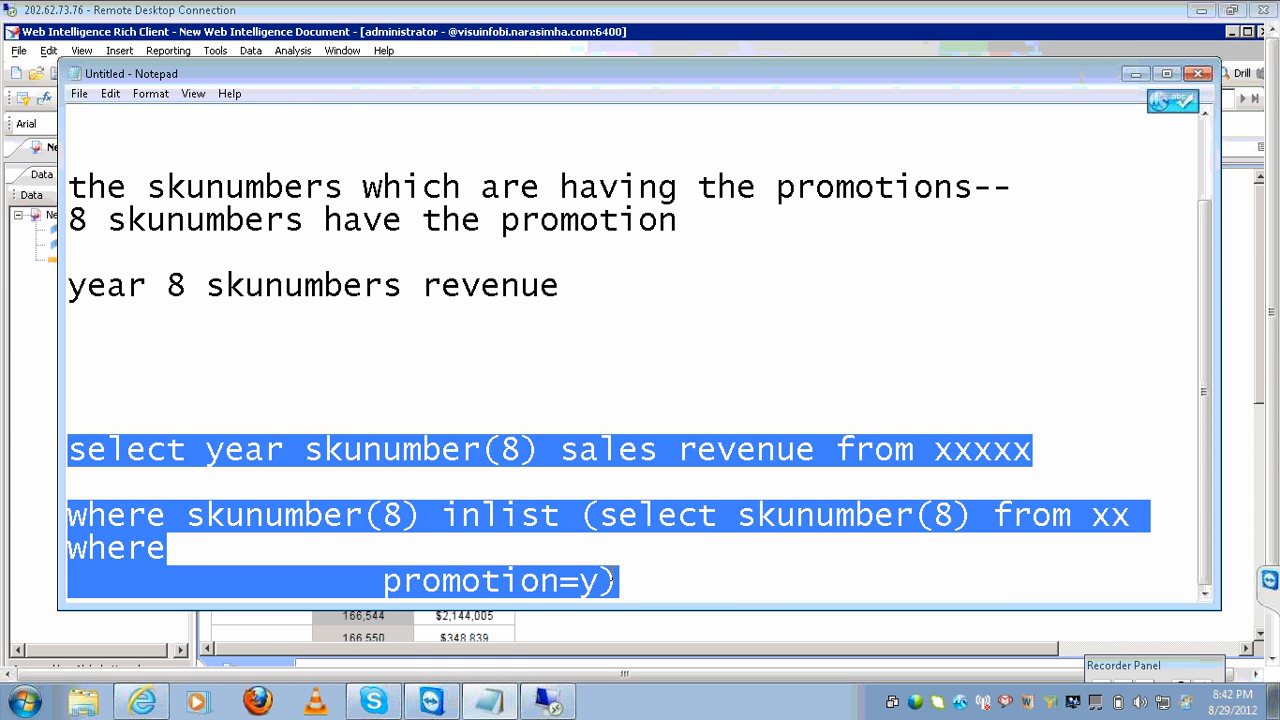
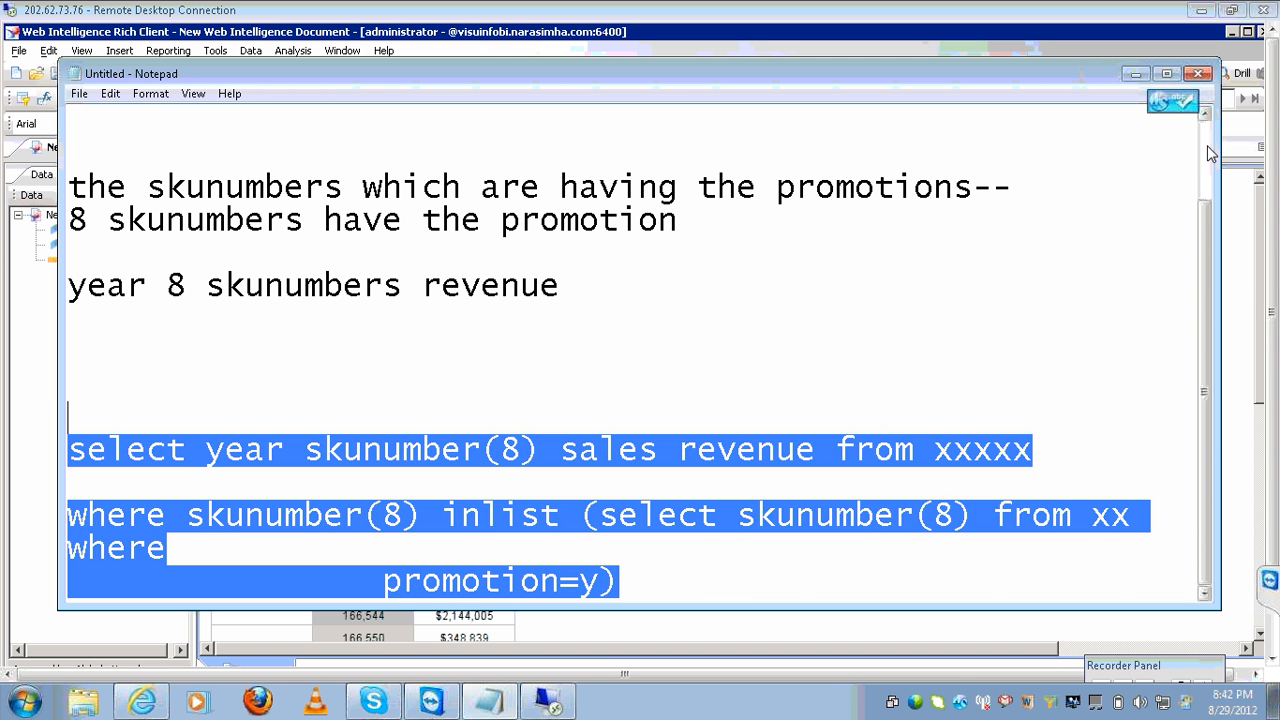
Add a 'combined operators---' line below the SQL query and bring up saving for the untitled notes.
{"action": "left_click", "coordinate": [687, 584]}
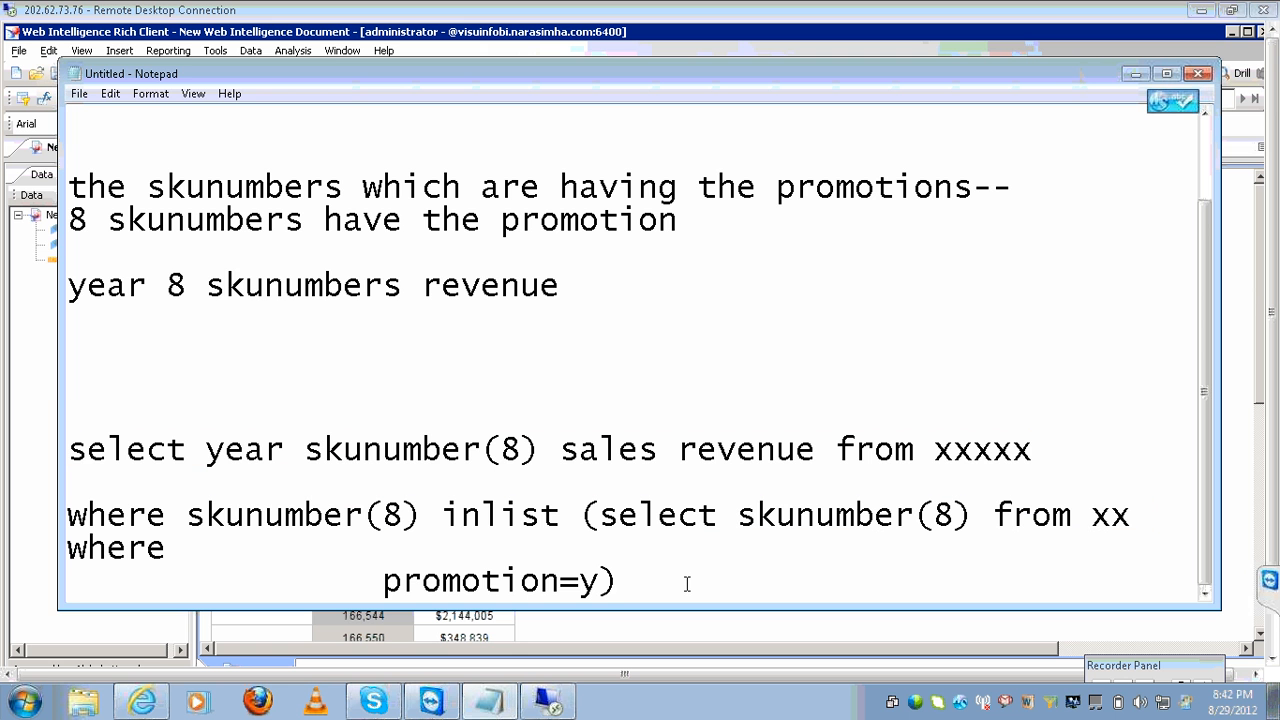
{"action": "key", "text": "Return"}
{"action": "key", "text": "Return"}
{"action": "key", "text": "Return"}
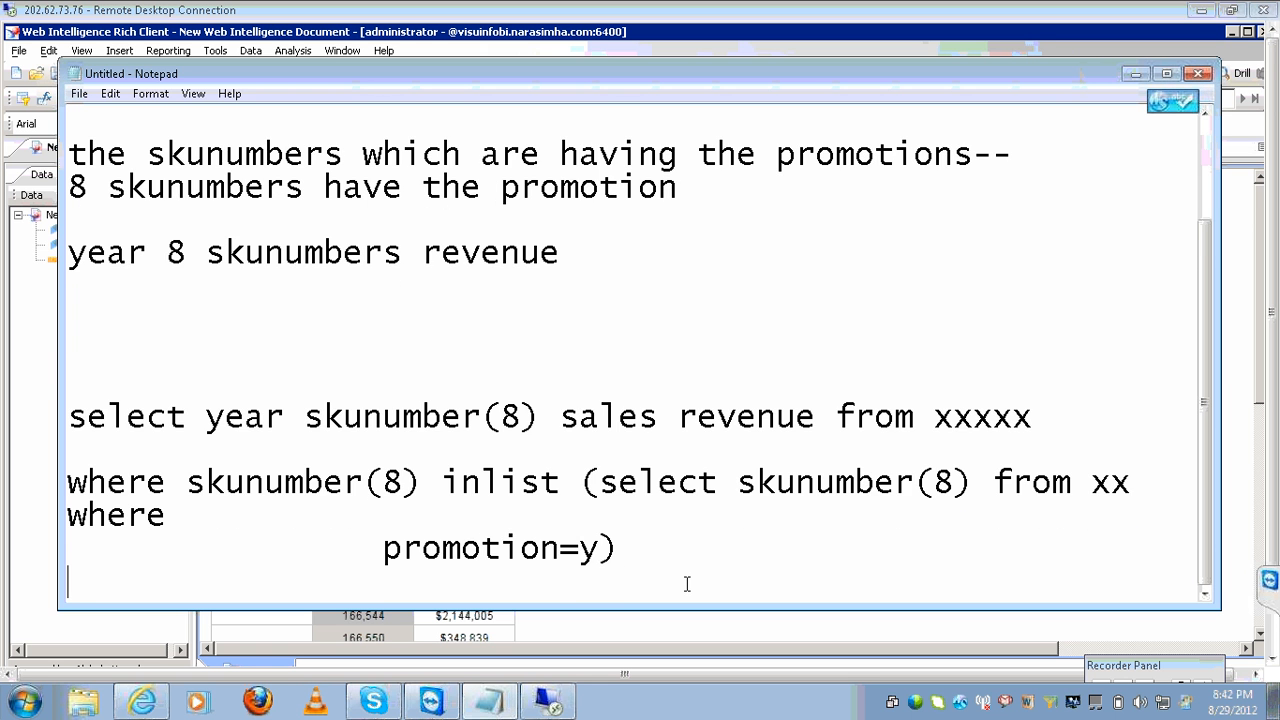
{"action": "type", "text": "co"}
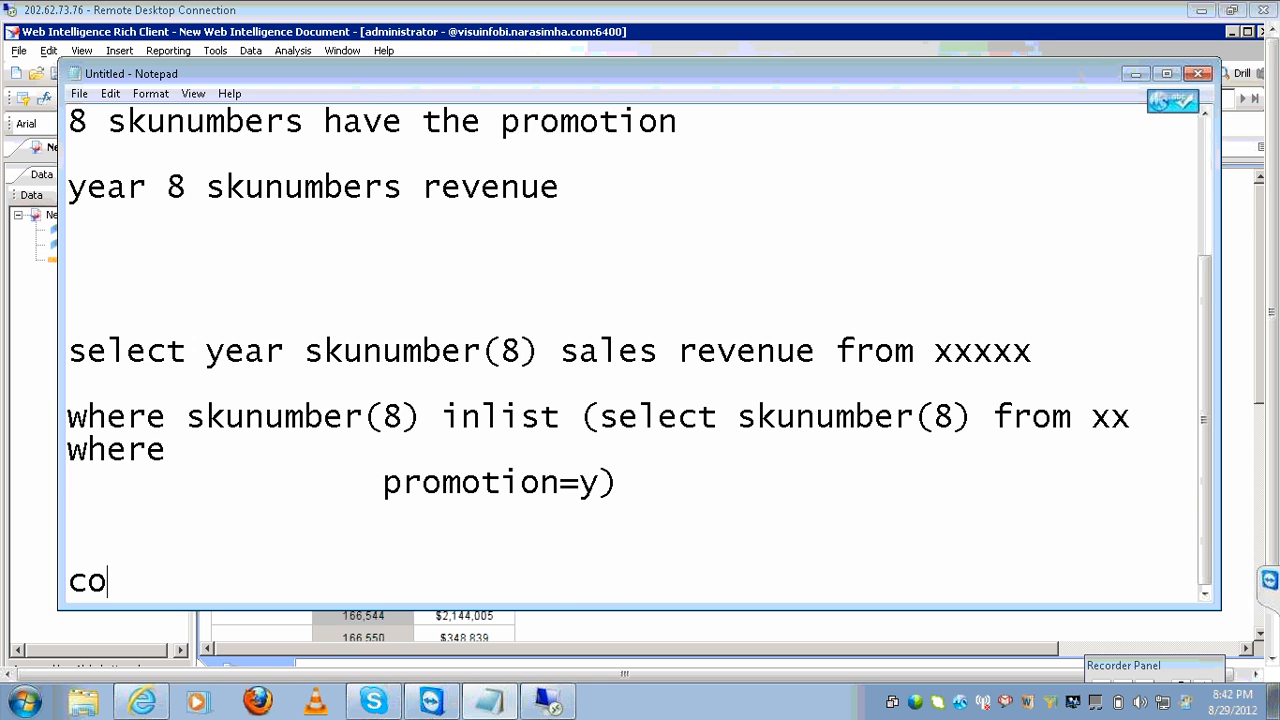
{"action": "type", "text": "mbined opera"}
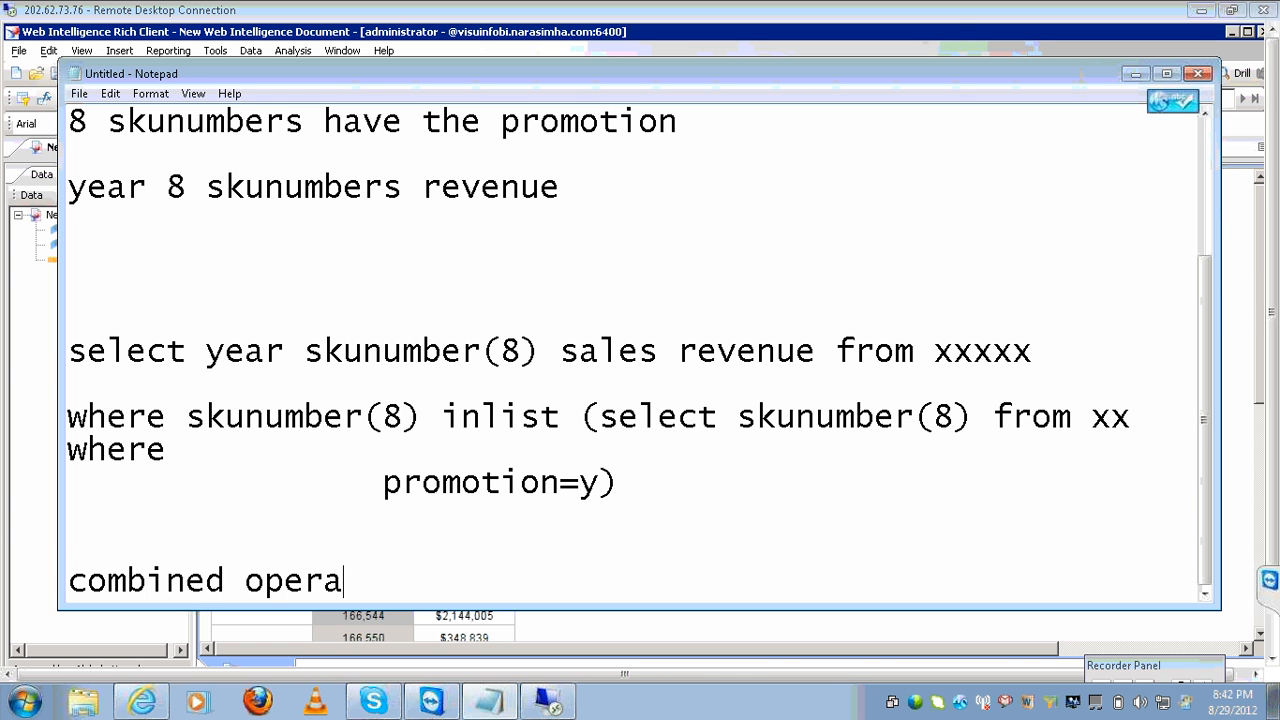
{"action": "type", "text": "tors---"}
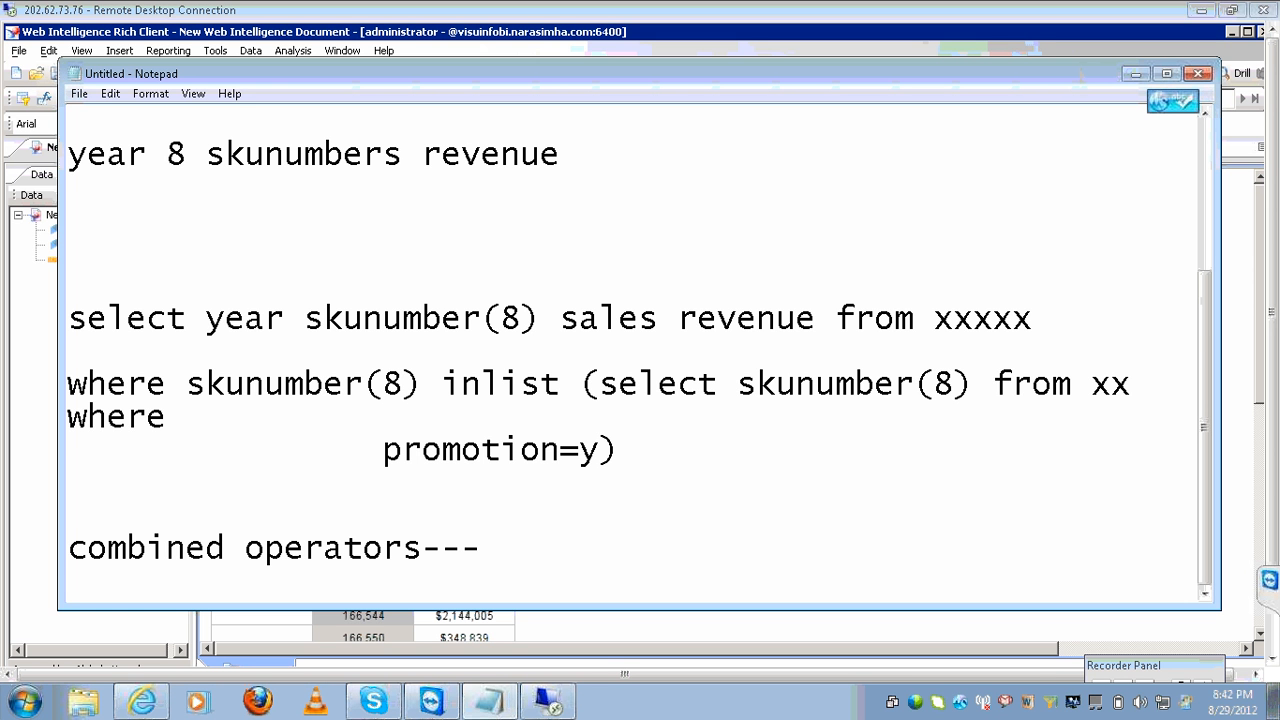
{"action": "left_click", "coordinate": [624, 521]}
{"action": "left_click", "coordinate": [596, 545]}
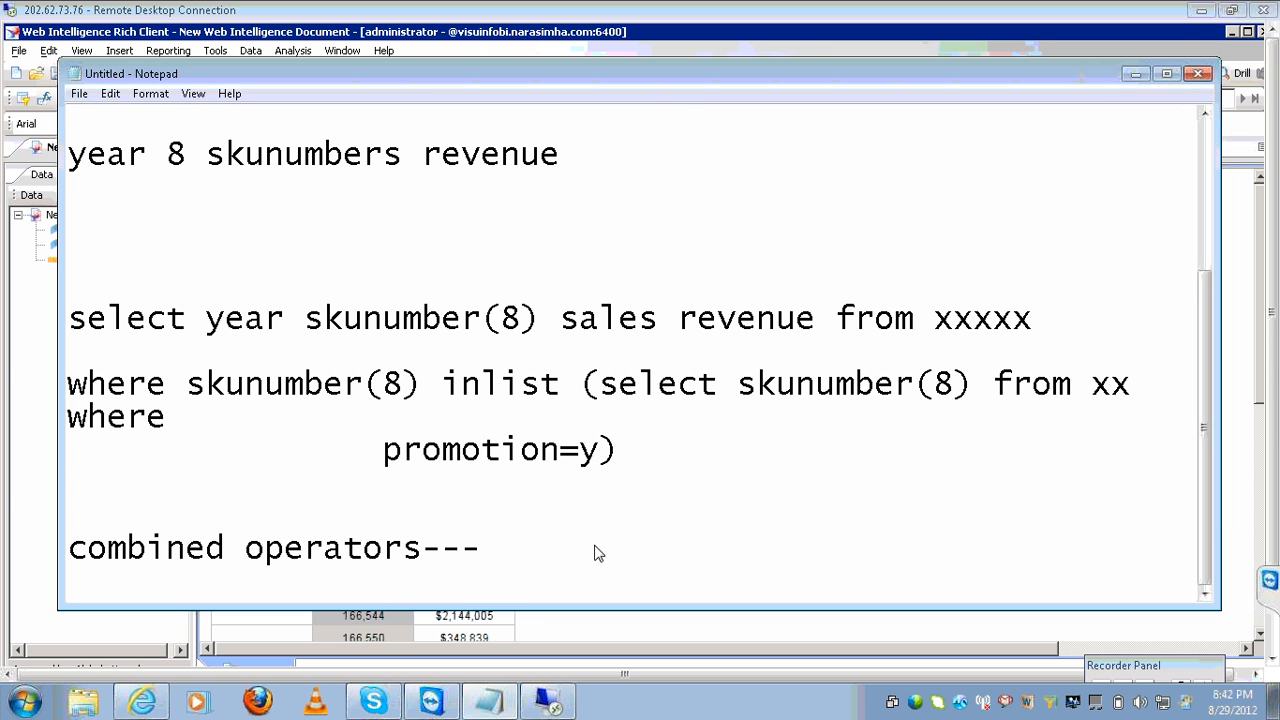
{"action": "key", "text": "ctrl+s"}
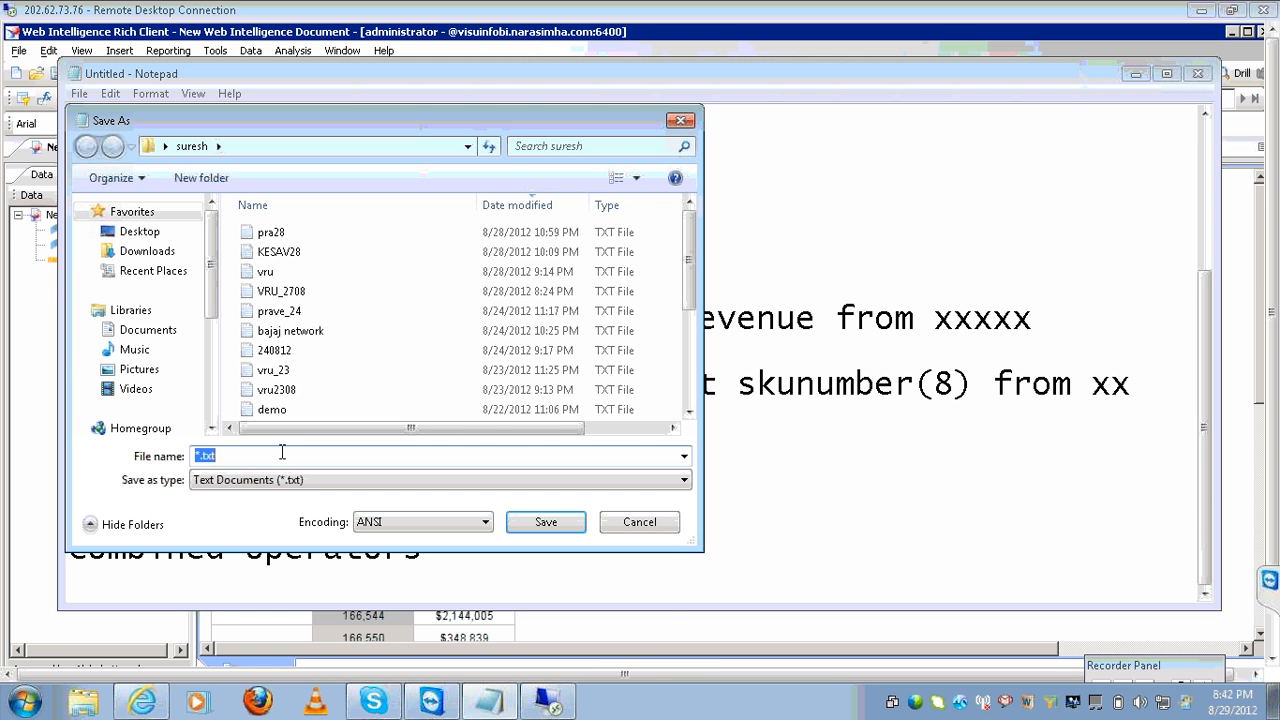
Save the notes as vru_28 and add a 'set operators' heading under combined operators.
{"action": "type", "text": "v"}
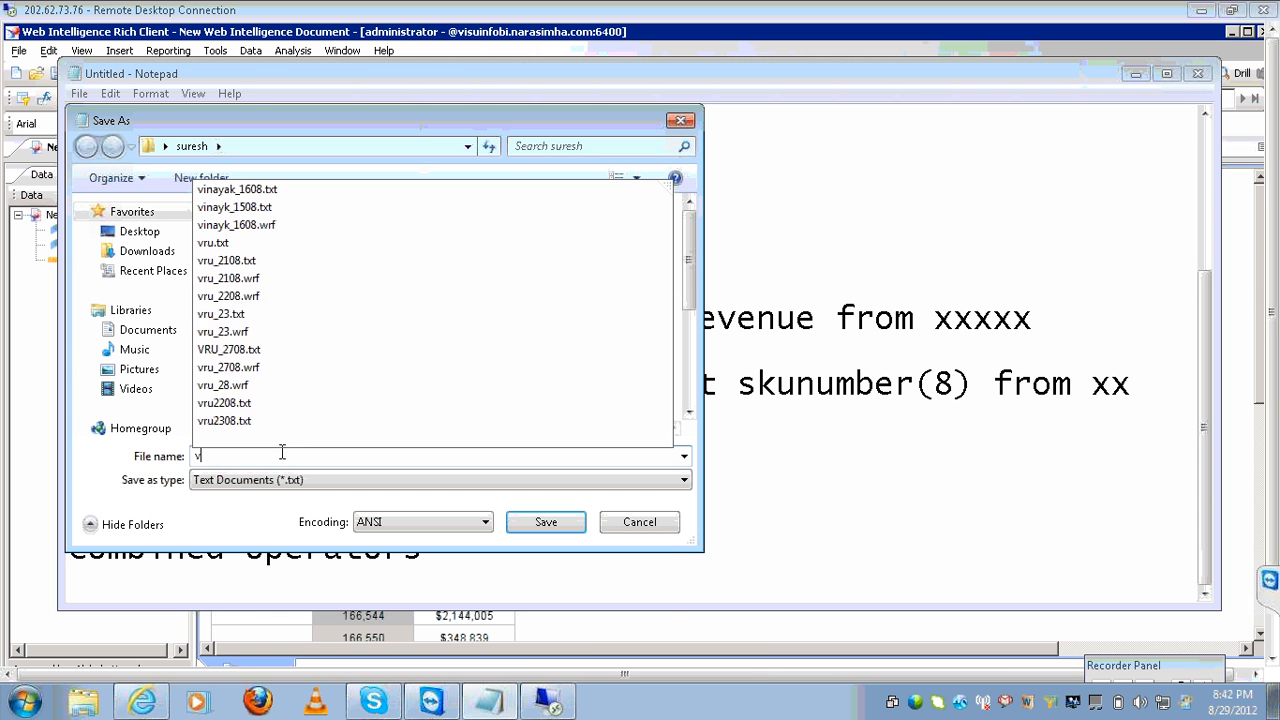
{"action": "type", "text": "ru_"}
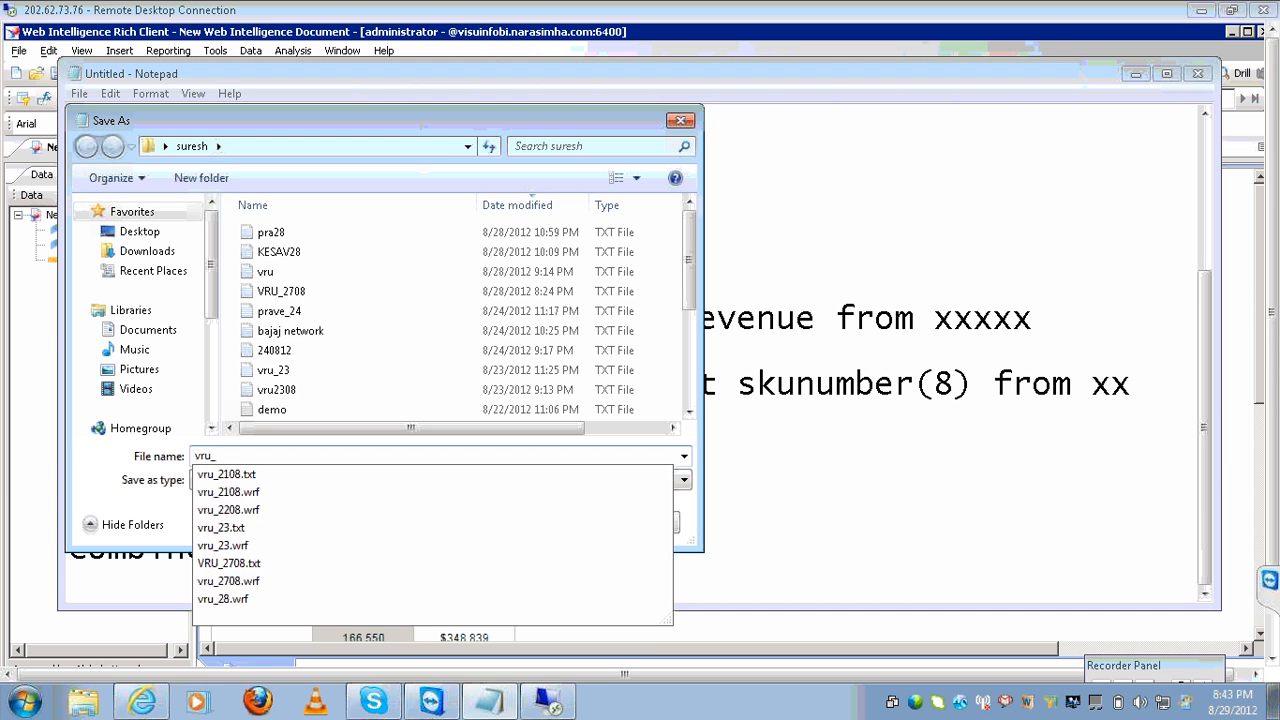
{"action": "type", "text": "28"}
{"action": "key", "text": "Return"}
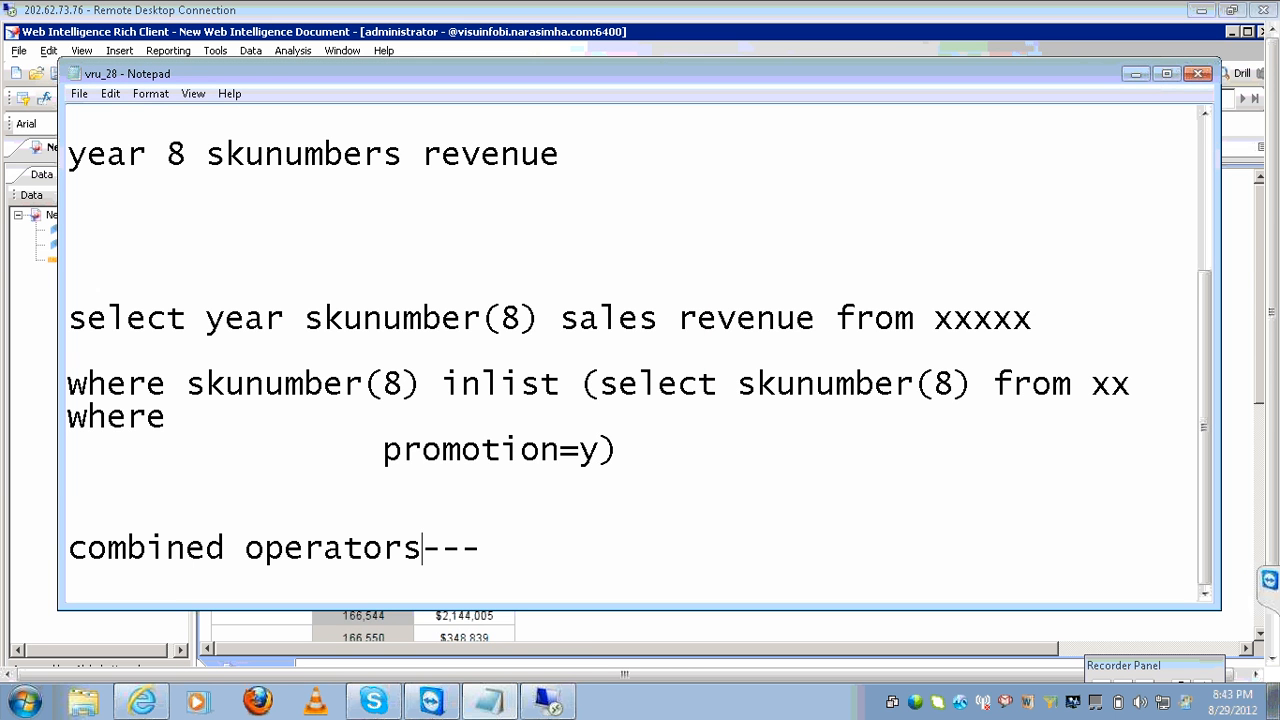
{"action": "left_click", "coordinate": [530, 526]}
{"action": "left_click", "coordinate": [517, 561]}
{"action": "key", "text": "Return"}
{"action": "type", "text": "set"}
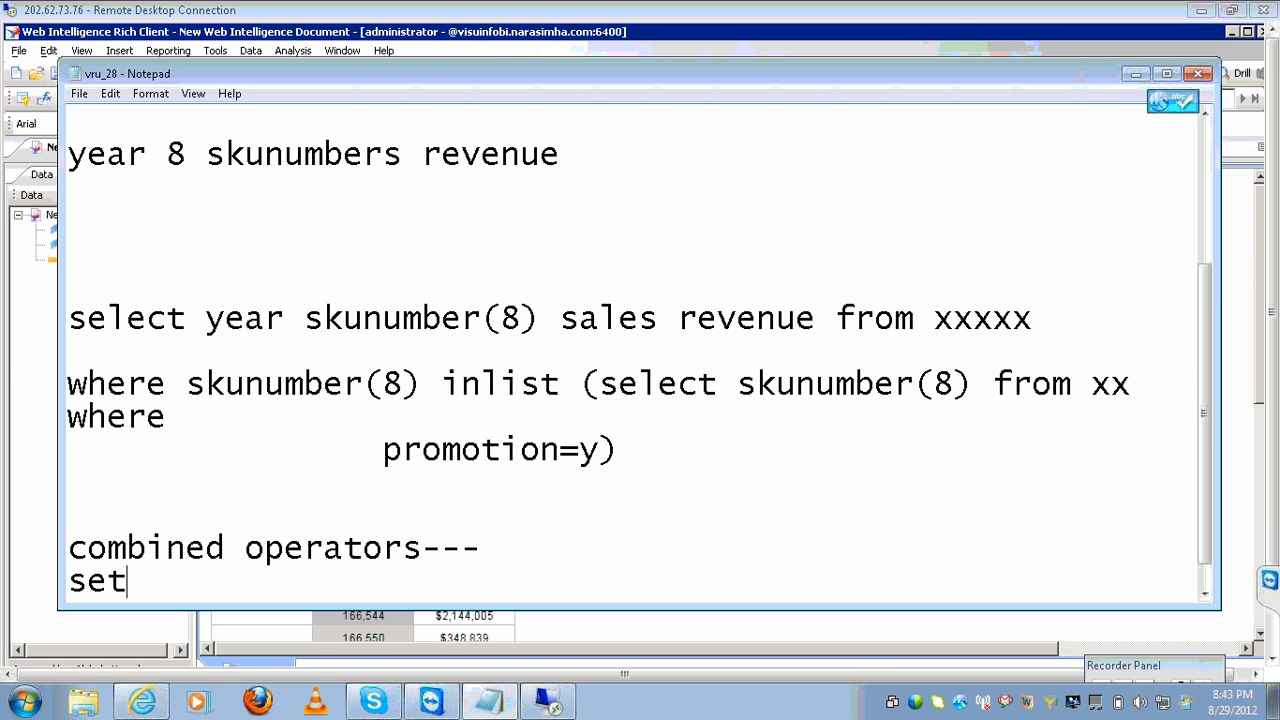
{"action": "type", "text": " operator"}
{"action": "key", "text": "Return"}
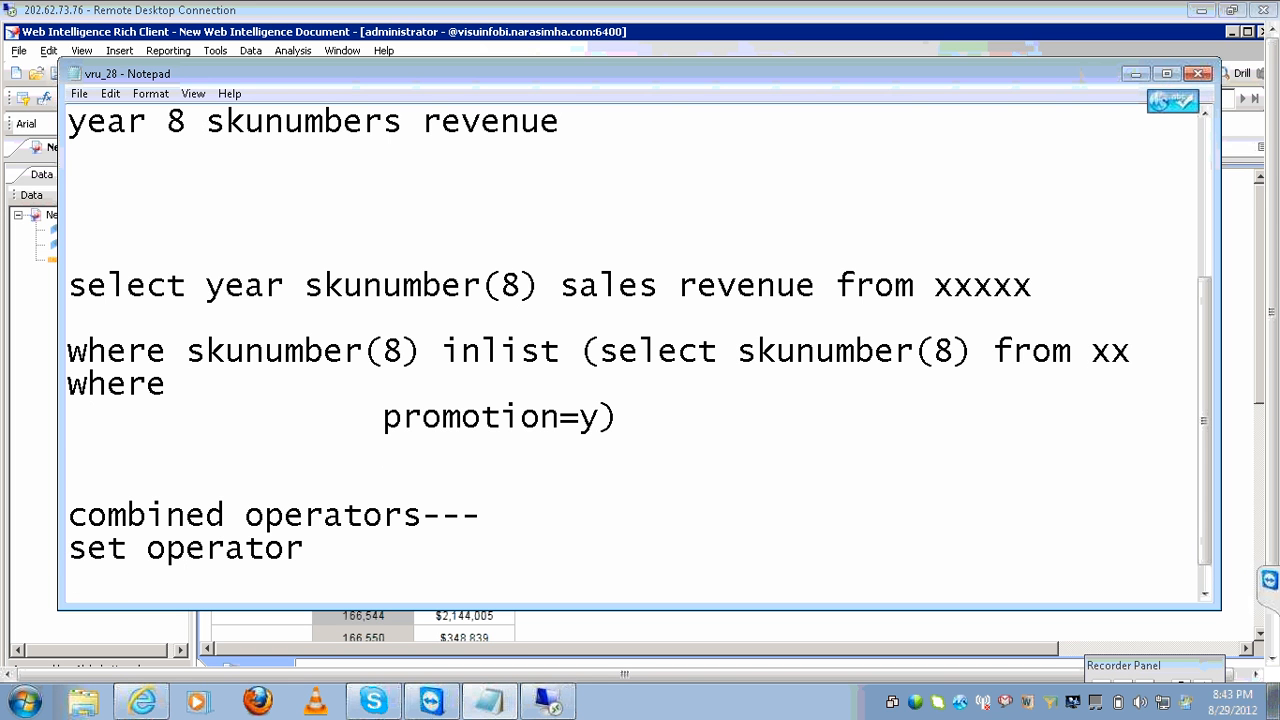
{"action": "type", "text": "s"}
{"action": "key", "text": "Return"}
{"action": "key", "text": "Return"}
List the set operator entries union, intersection: and minus-- below the heading.
{"action": "type", "text": "unio"}
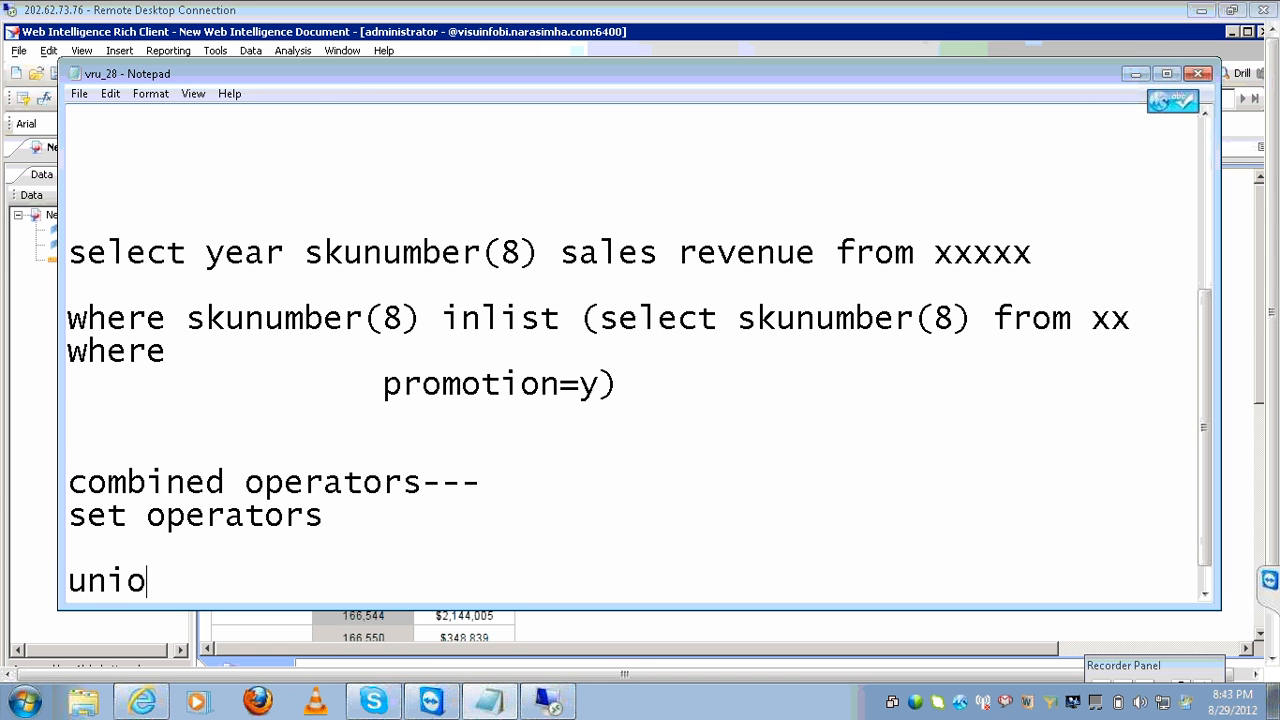
{"action": "type", "text": "n"}
{"action": "key", "text": "Return"}
{"action": "key", "text": "Return"}
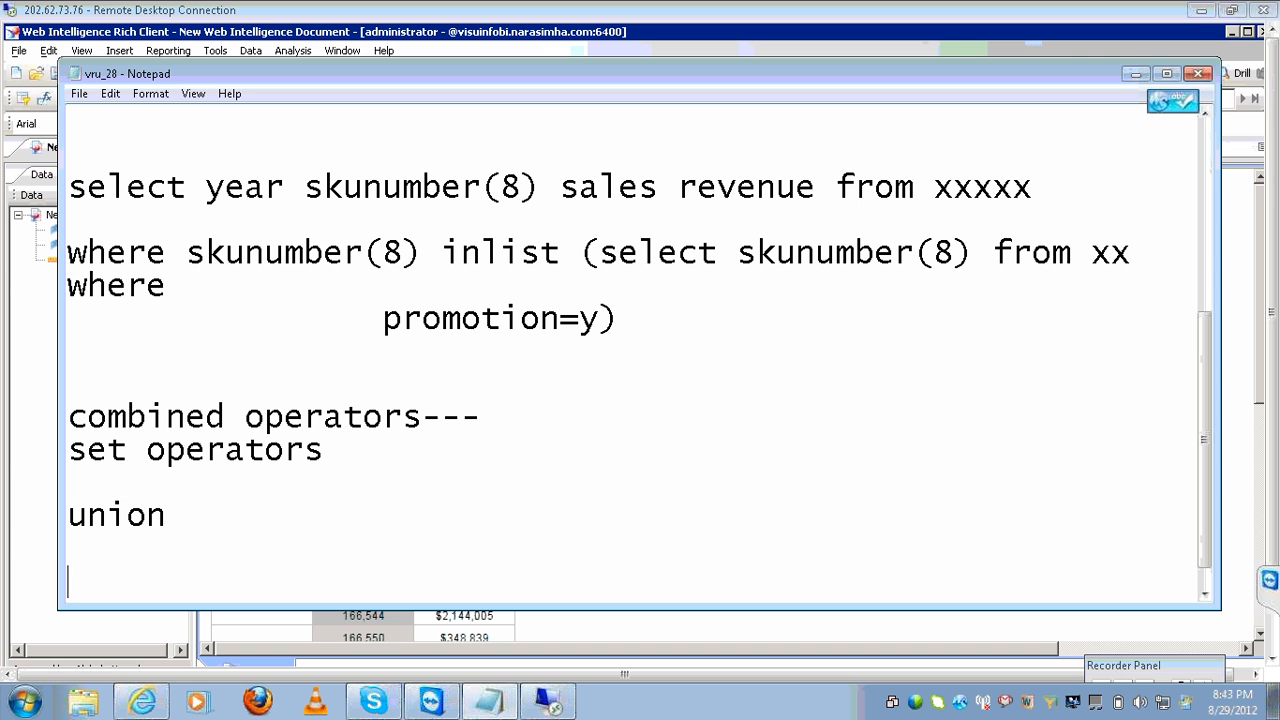
{"action": "type", "text": "interse"}
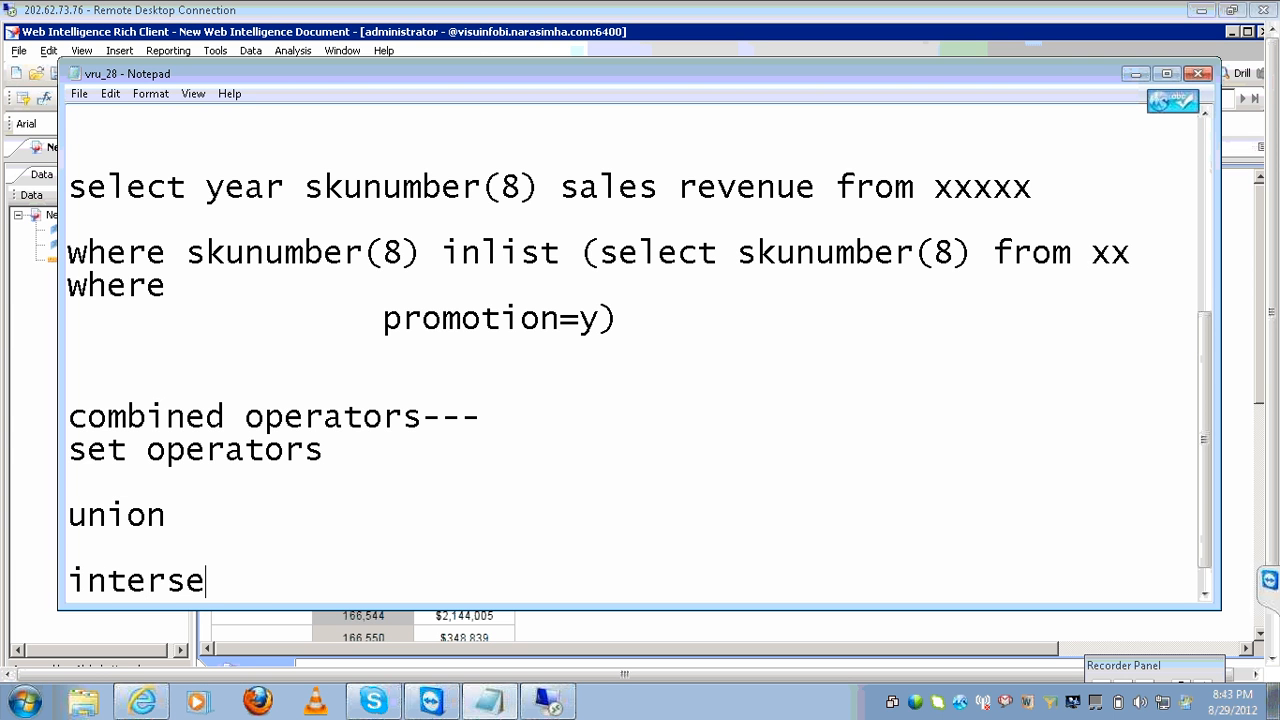
{"action": "type", "text": "ctin"}
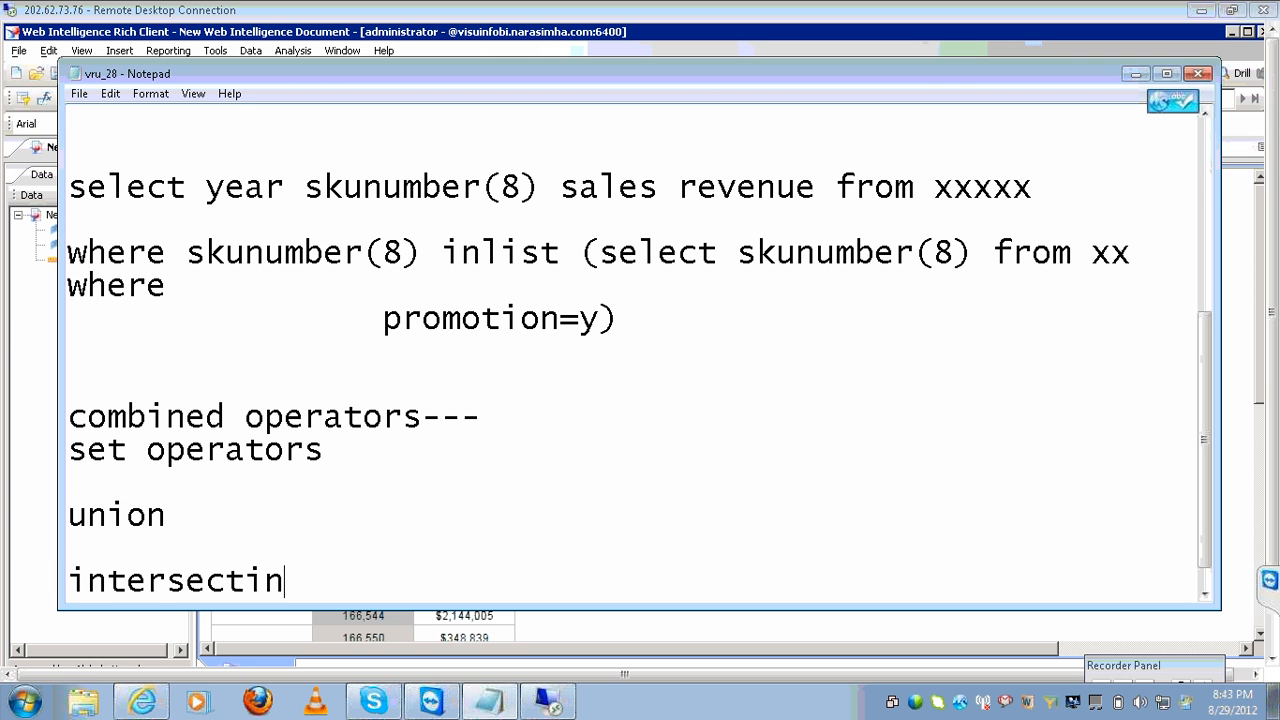
{"action": "key", "text": "BackSpace"}
{"action": "type", "text": "on:"}
{"action": "key", "text": "Return"}
{"action": "key", "text": "Return"}
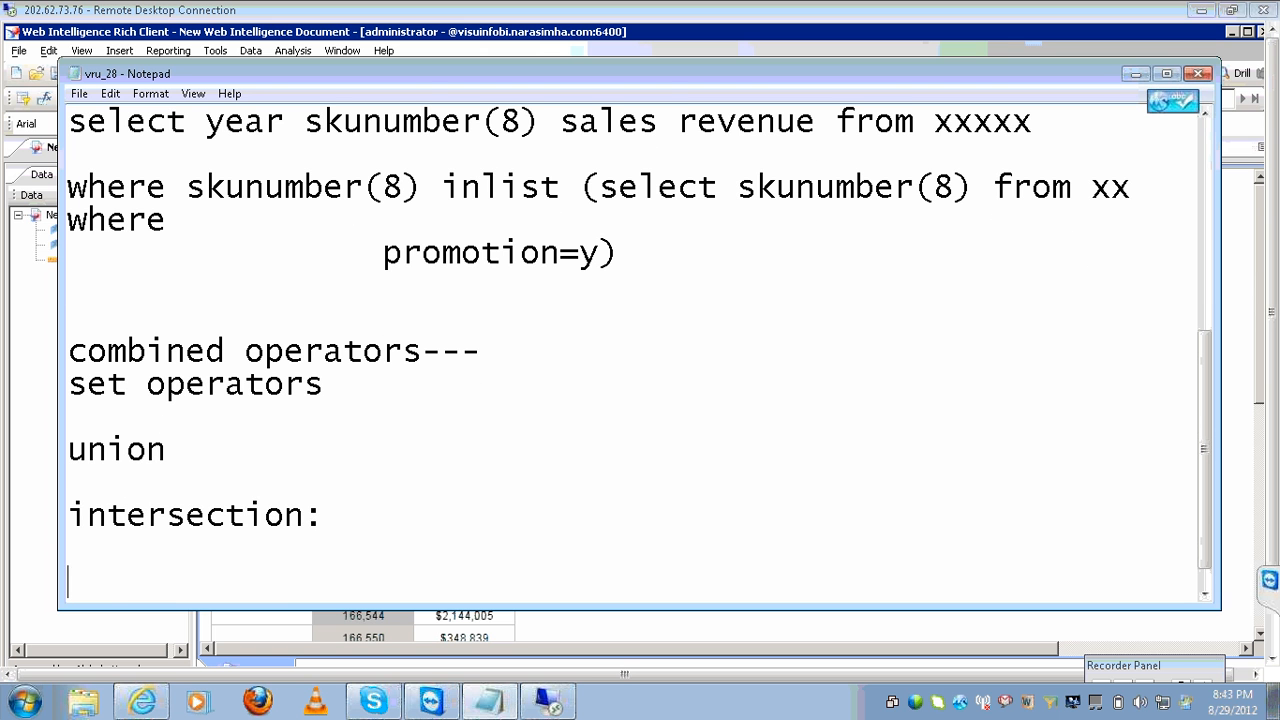
{"action": "type", "text": "minus"}
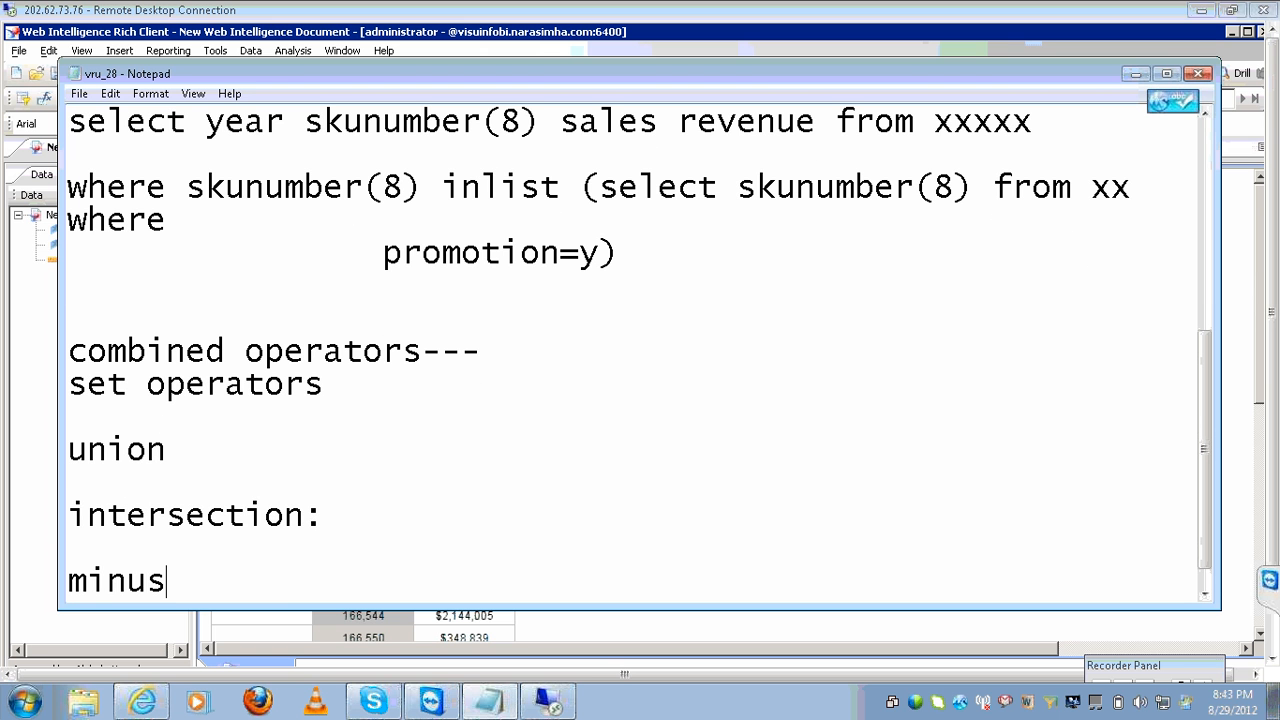
{"action": "type", "text": "--"}
Describe union as combining the data, intersection as common data, and minus as a-b.
{"action": "left_click", "coordinate": [323, 444]}
{"action": "type", "text": "--comb"}
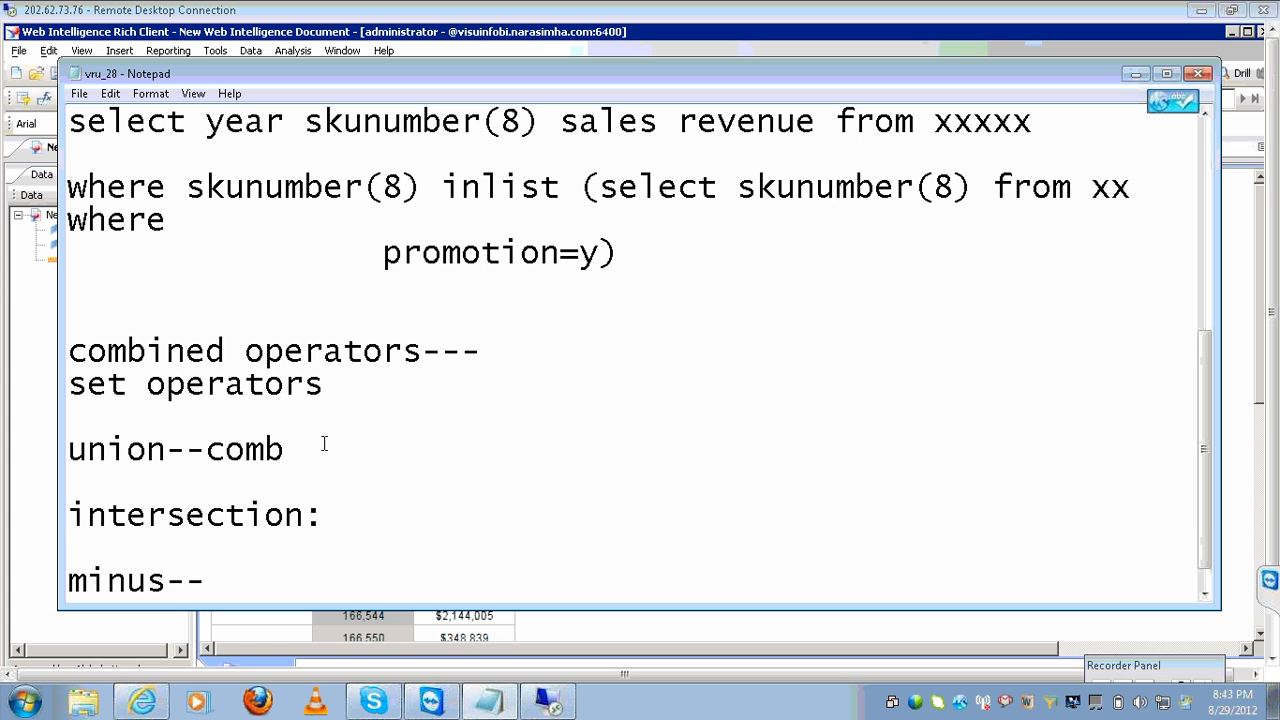
{"action": "type", "text": "ining the"}
{"action": "key", "text": "BackSpace"}
{"action": "key", "text": "BackSpace"}
{"action": "type", "text": "the data"}
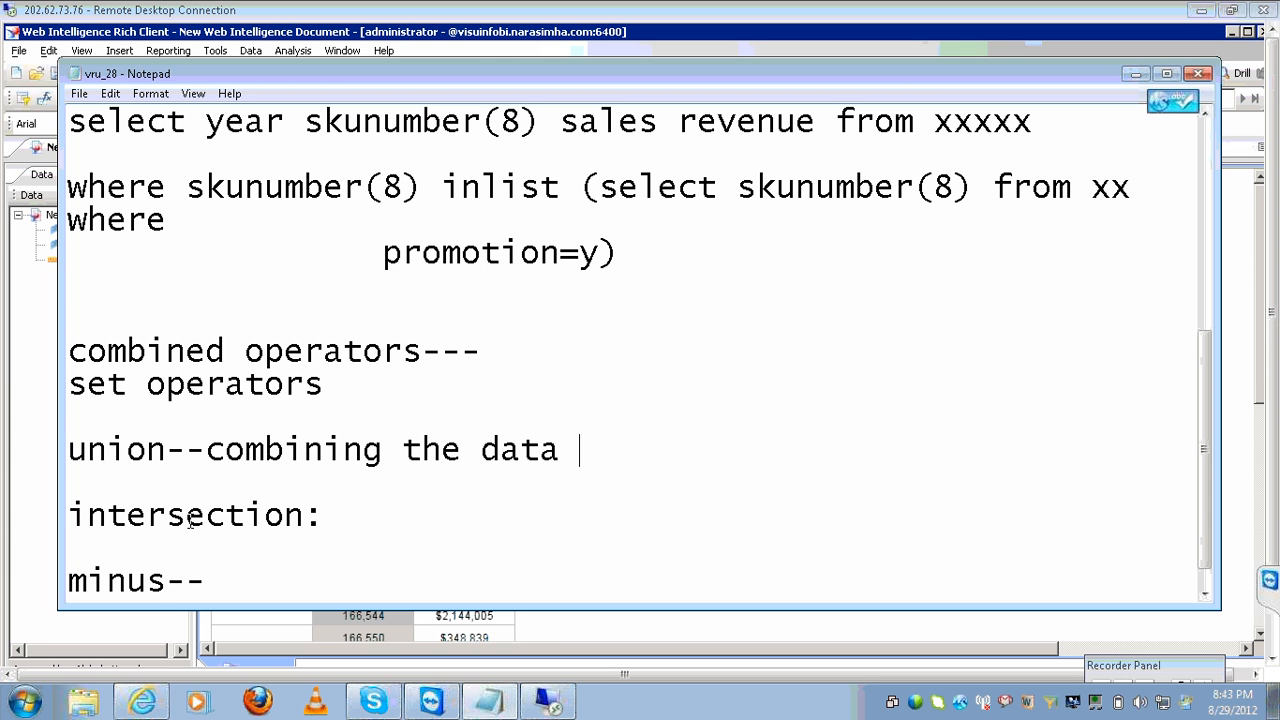
{"action": "left_click", "coordinate": [336, 525]}
{"action": "type", "text": "common dat"}
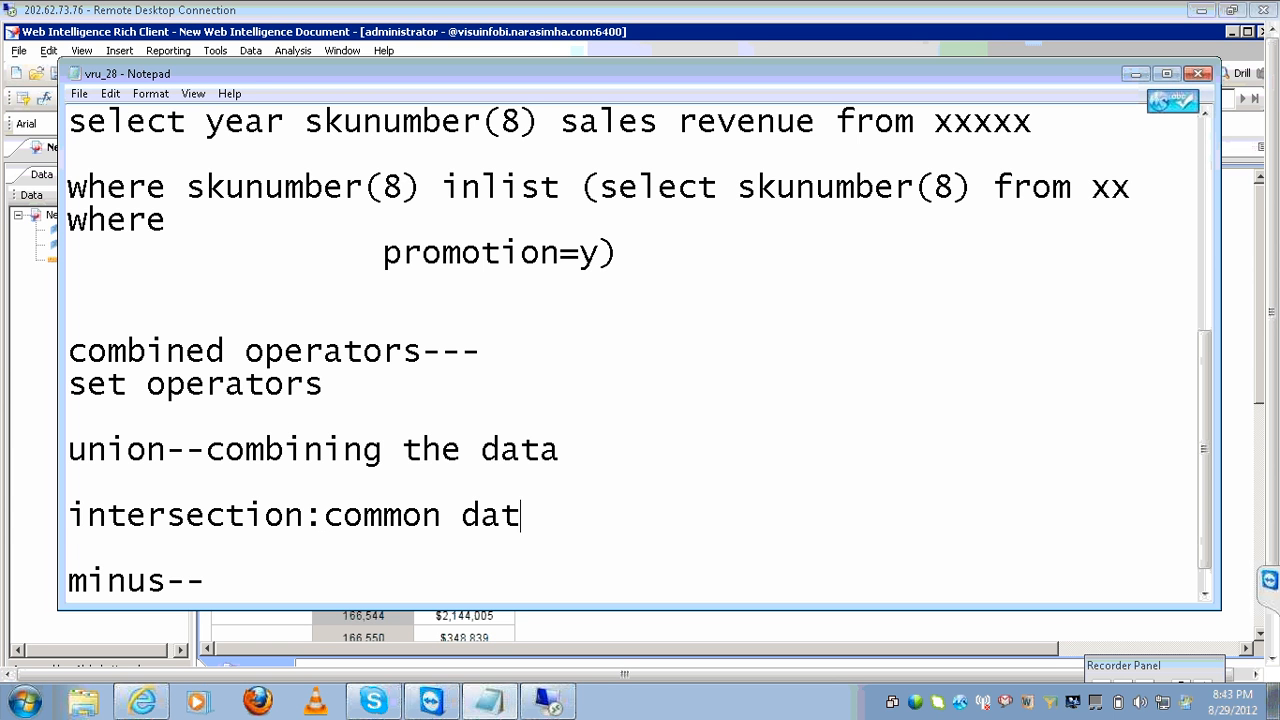
{"action": "type", "text": "a"}
{"action": "left_click", "coordinate": [258, 588]}
{"action": "type", "text": "a-b"}
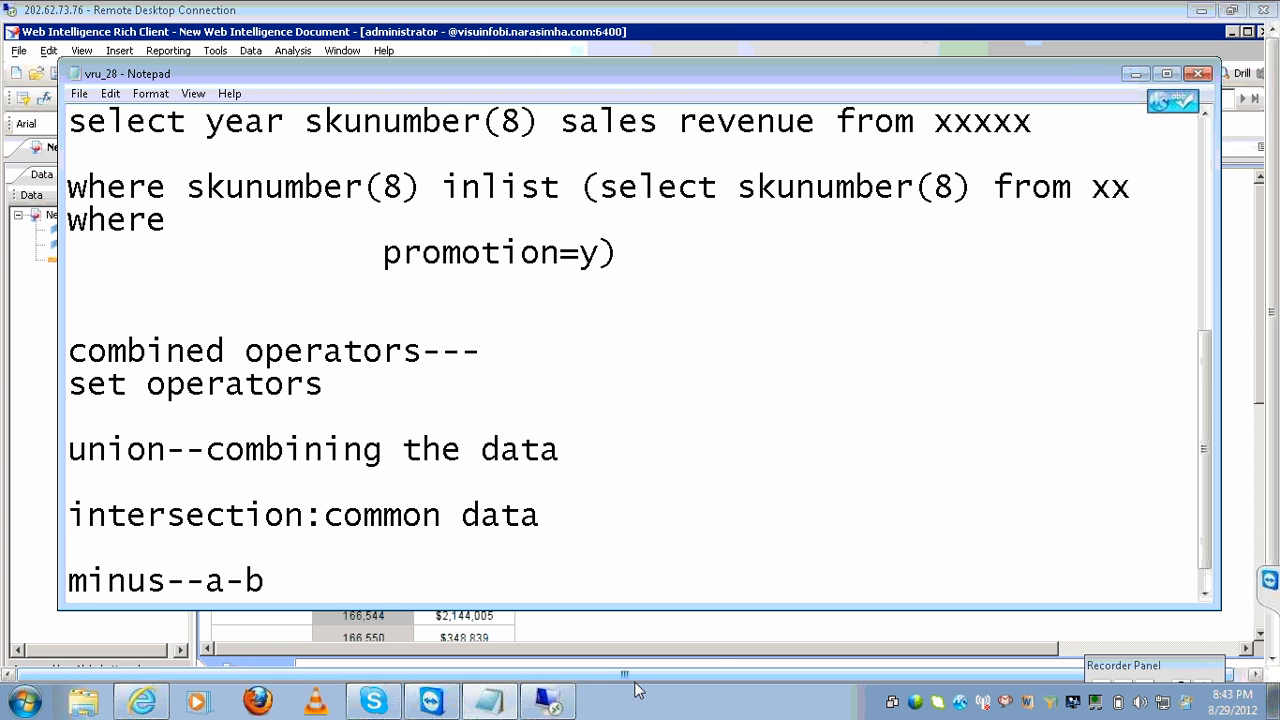
{"action": "left_click", "coordinate": [588, 691]}
{"action": "left_click", "coordinate": [579, 697]}
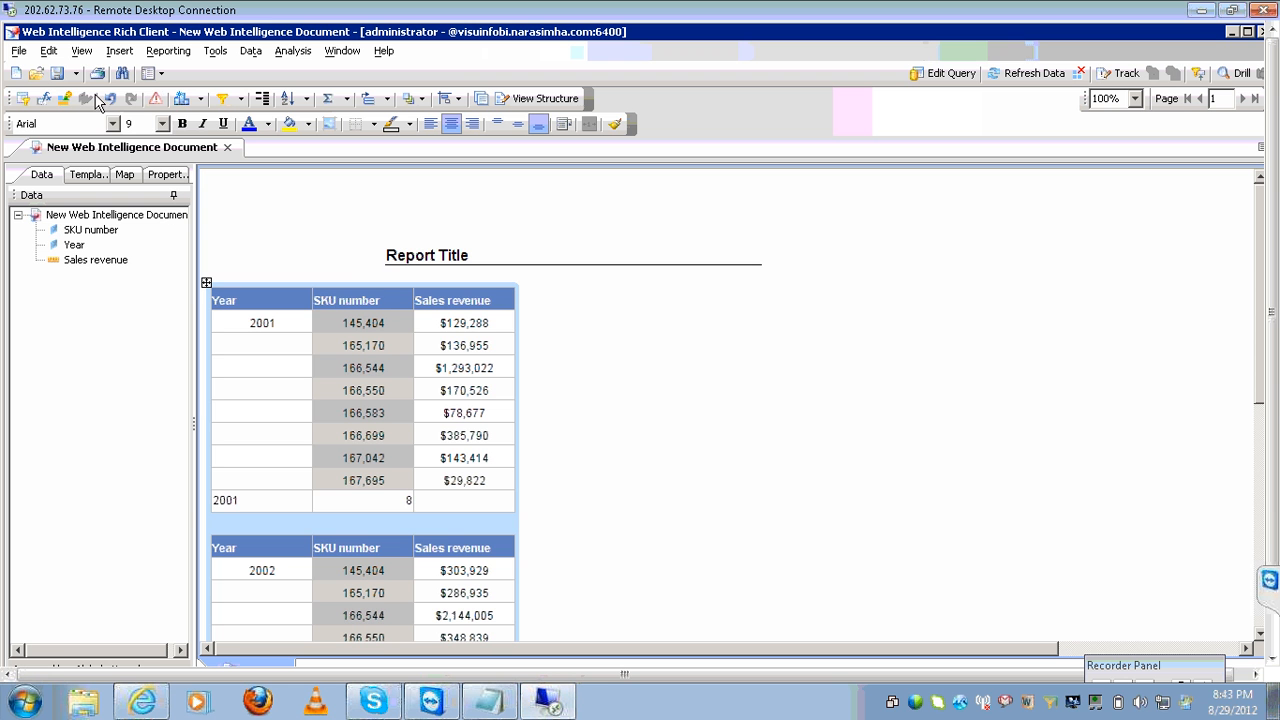
Use Save as to store the State/Year SKU revenue report as the document 'subquery'.
{"action": "left_click", "coordinate": [75, 73]}
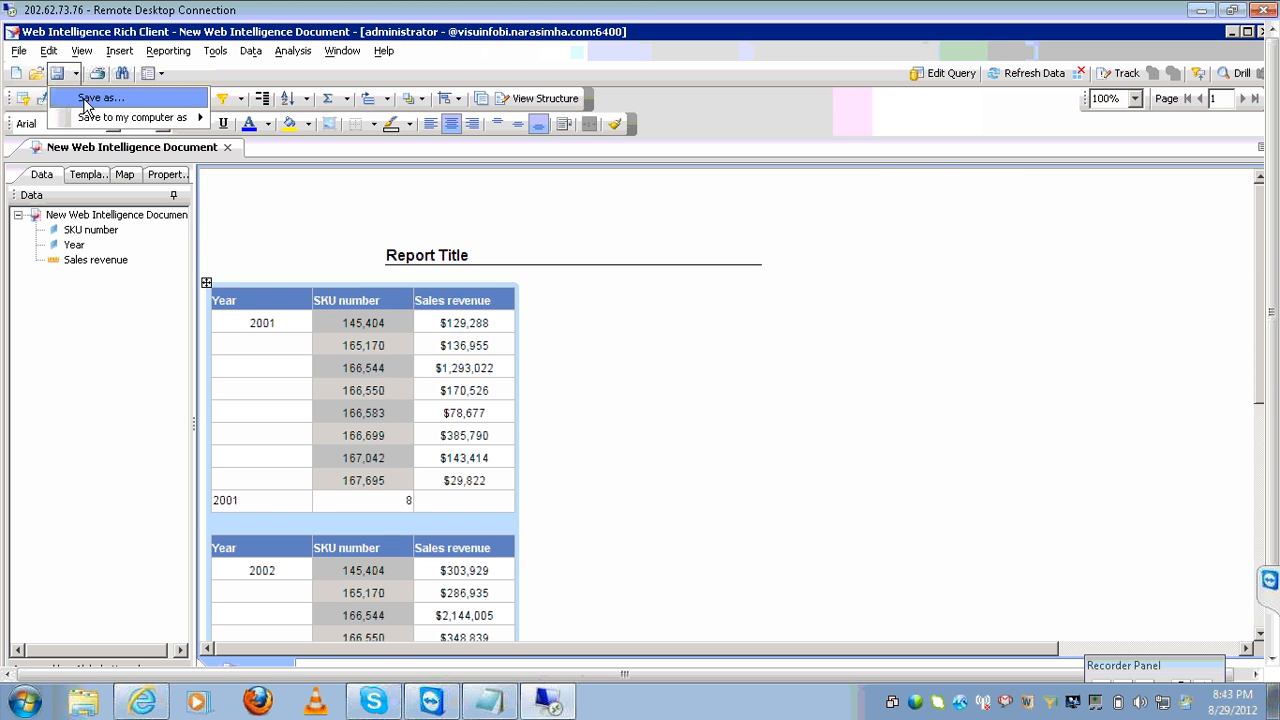
{"action": "left_click", "coordinate": [85, 99]}
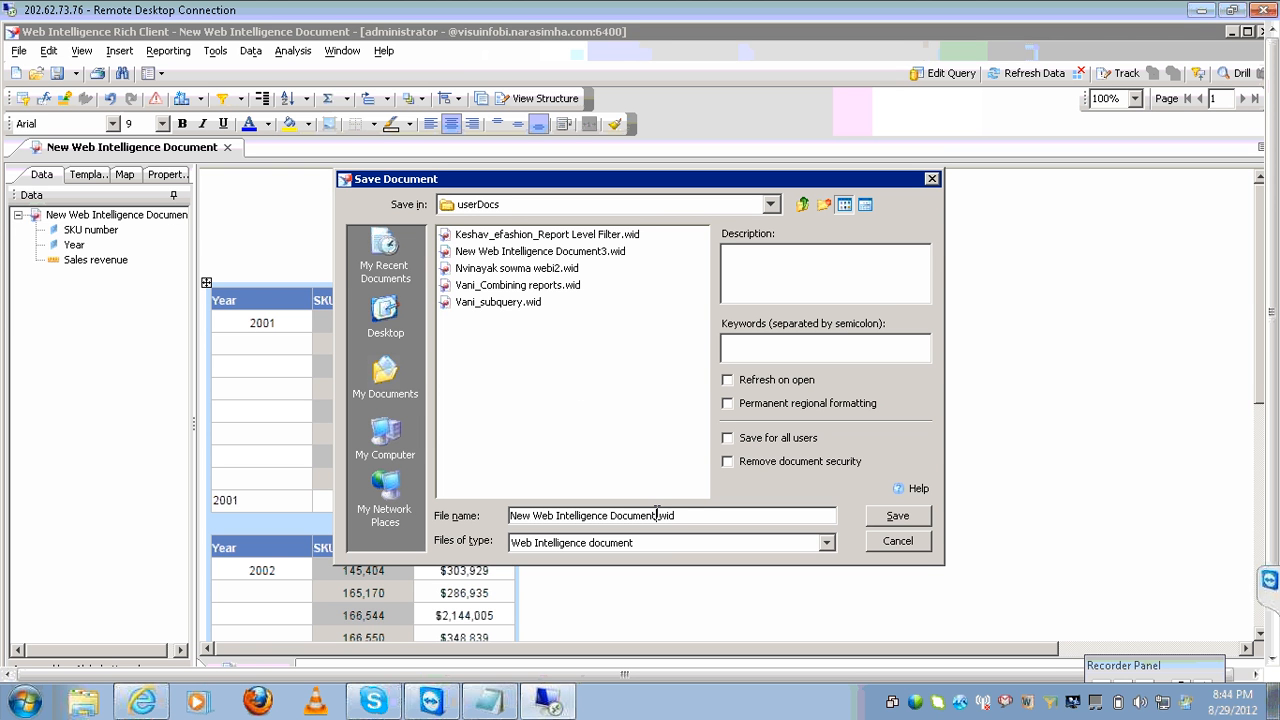
{"action": "key", "text": "shift+Left"}
{"action": "key", "text": "shift+Left"}
{"action": "key", "text": "shift+Left"}
{"action": "key", "text": "shift+Left"}
{"action": "key", "text": "shift+Left"}
{"action": "key", "text": "shift+Left"}
{"action": "key", "text": "shift+Left"}
{"action": "key", "text": "shift+Left"}
{"action": "key", "text": "shift+Left"}
{"action": "key", "text": "shift+Left"}
{"action": "key", "text": "shift+Left"}
{"action": "key", "text": "shift+Left"}
{"action": "key", "text": "shift+Left"}
{"action": "key", "text": "shift+Left"}
{"action": "key", "text": "shift+Left"}
{"action": "key", "text": "shift+Left"}
{"action": "key", "text": "shift+Left"}
{"action": "key", "text": "shift+Left"}
{"action": "key", "text": "shift+Left"}
{"action": "key", "text": "shift+Left"}
{"action": "key", "text": "shift+Left"}
{"action": "key", "text": "shift+Left"}
{"action": "key", "text": "shift+Left"}
{"action": "key", "text": "shift+Left"}
{"action": "key", "text": "shift+Left"}
{"action": "key", "text": "shift+Left"}
{"action": "key", "text": "shift+Left"}
{"action": "key", "text": "shift+Left"}
{"action": "key", "text": "shift+Left"}
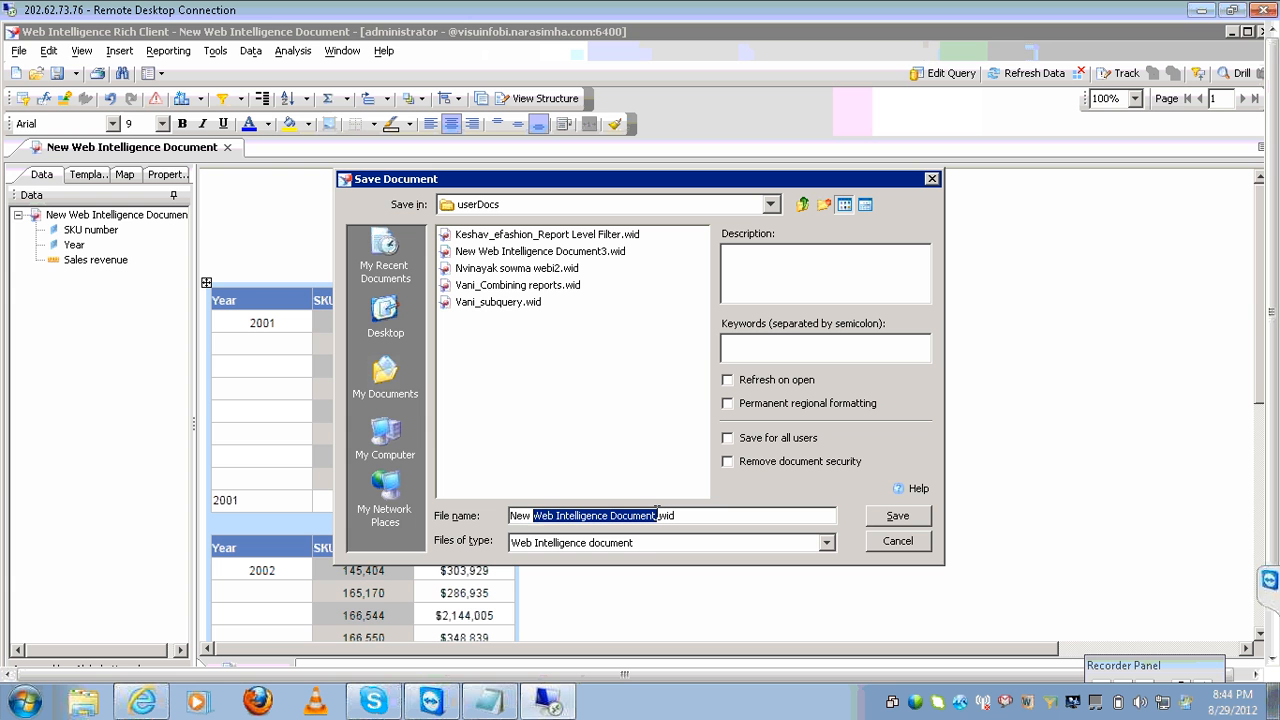
{"action": "key", "text": "shift+Left"}
{"action": "type", "text": "asdsa"}
{"action": "key", "text": "Return"}
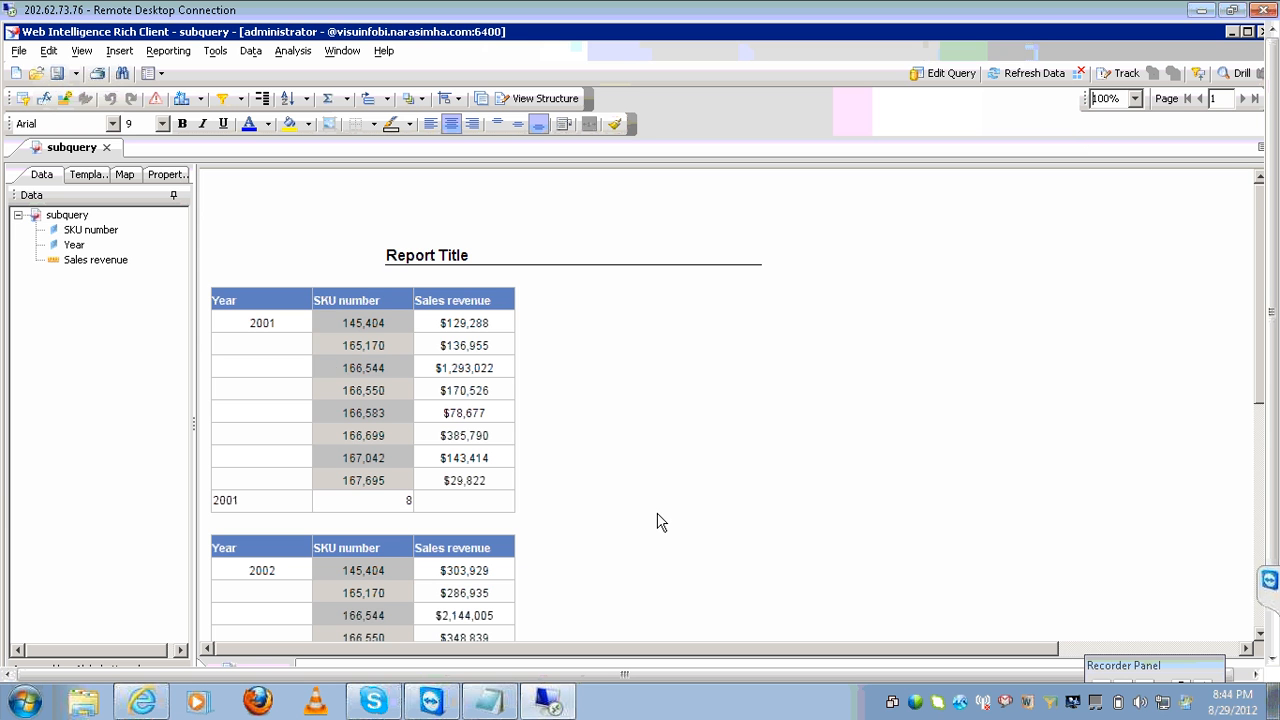
Export the subquery document to the CMS Public Folders > Report Samples and close the export window.
{"action": "left_click", "coordinate": [17, 50]}
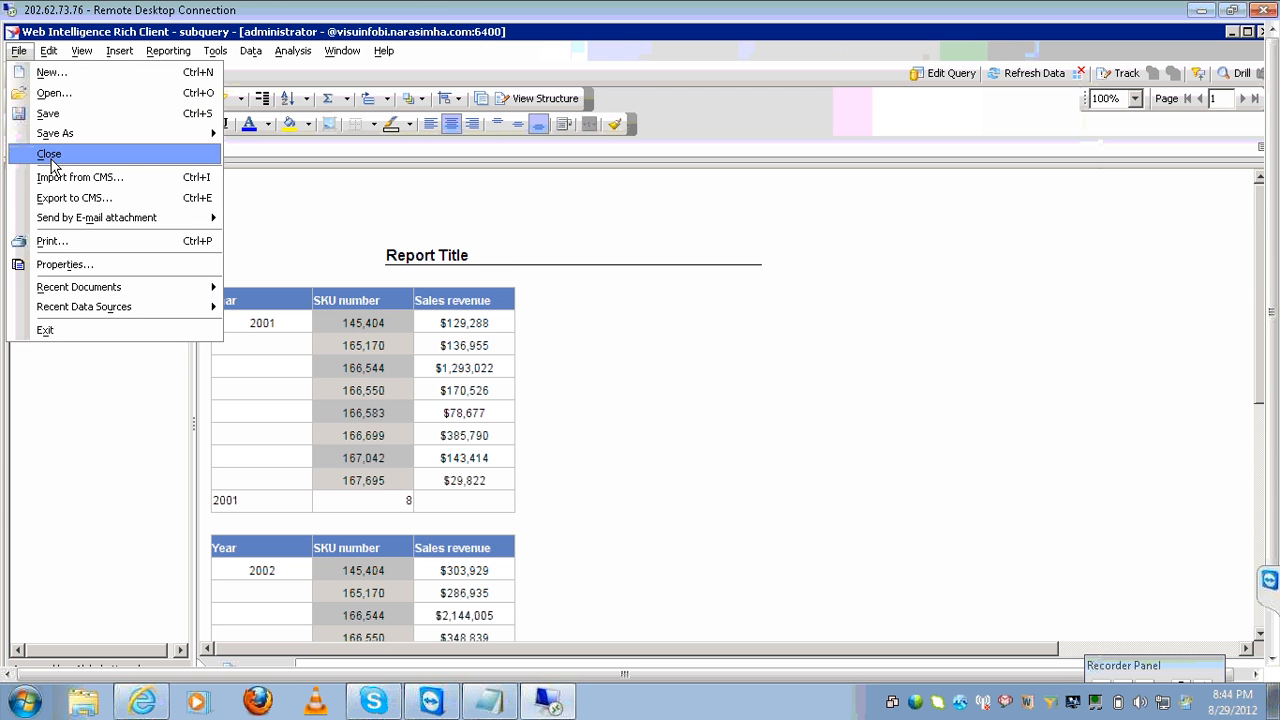
{"action": "left_click", "coordinate": [80, 198]}
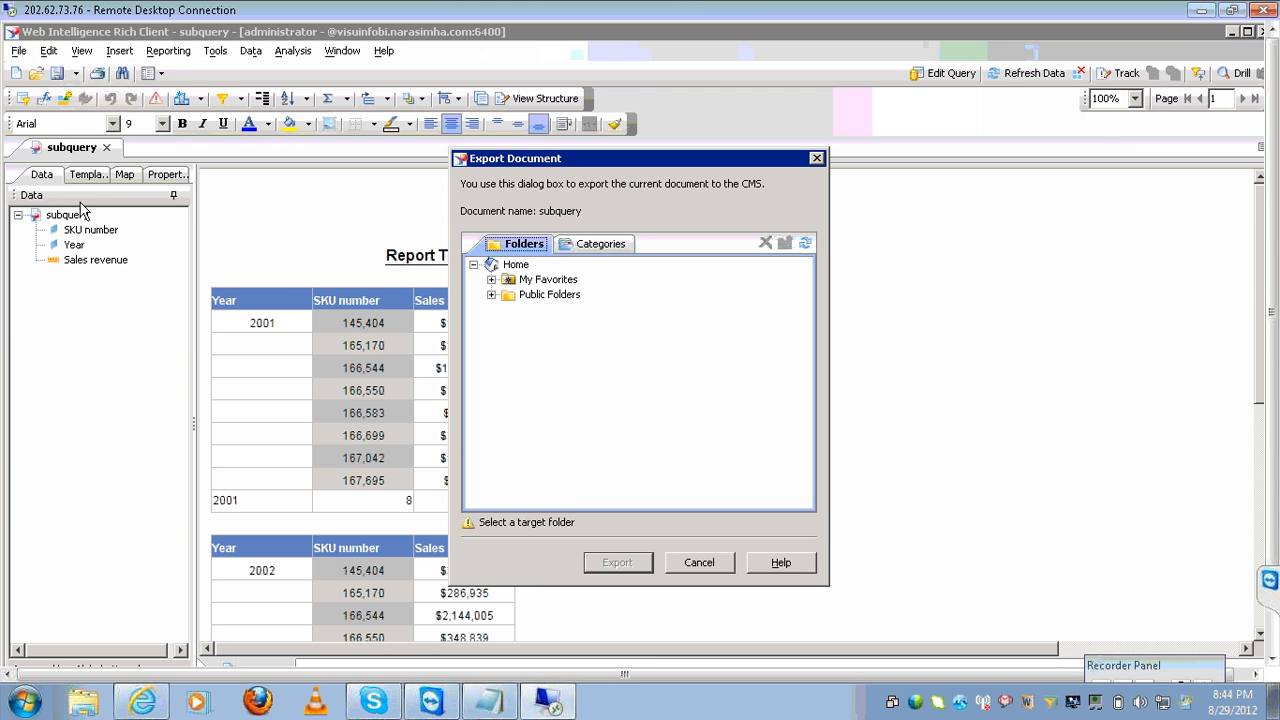
{"action": "left_click", "coordinate": [491, 294]}
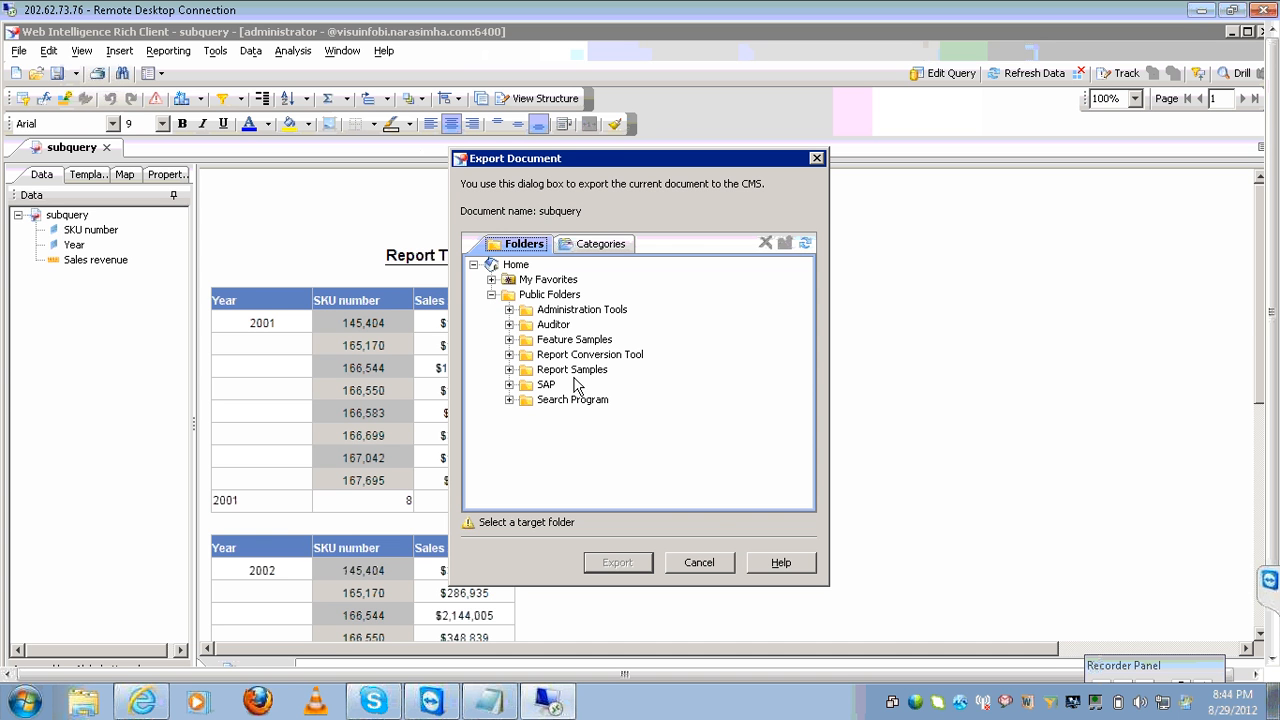
{"action": "left_click", "coordinate": [578, 371]}
{"action": "left_click", "coordinate": [603, 565]}
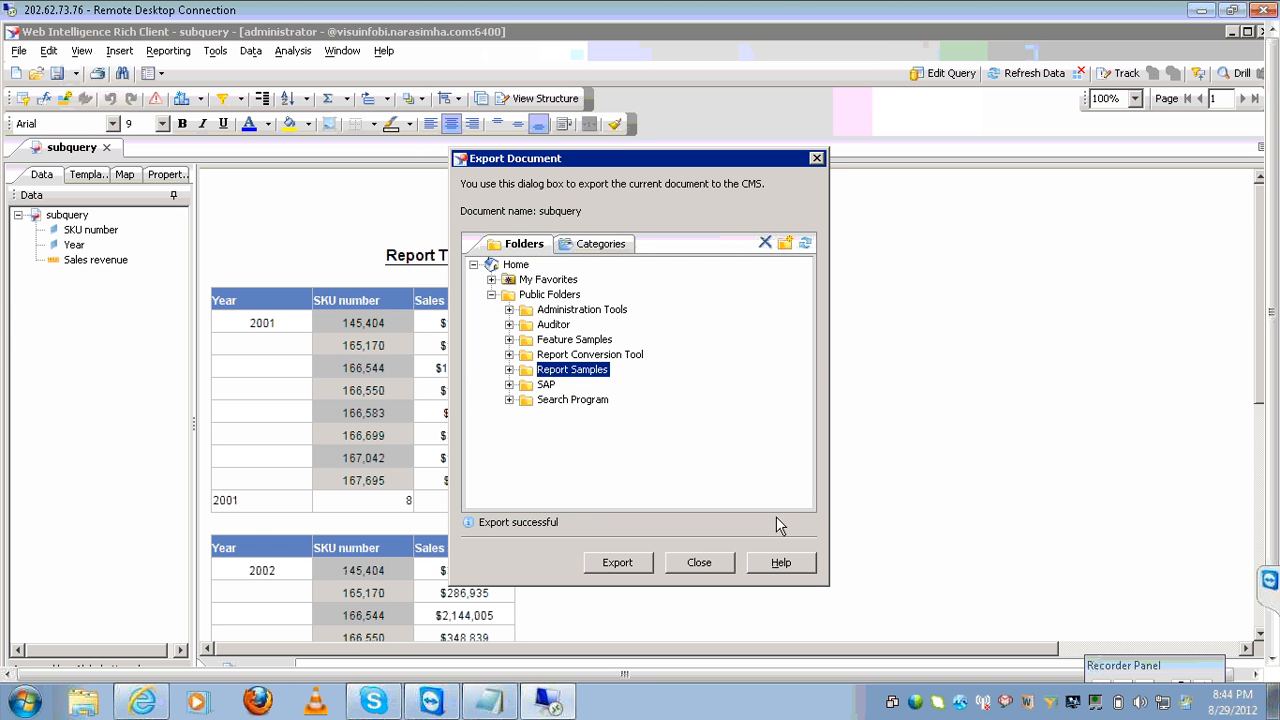
{"action": "left_click", "coordinate": [712, 565]}
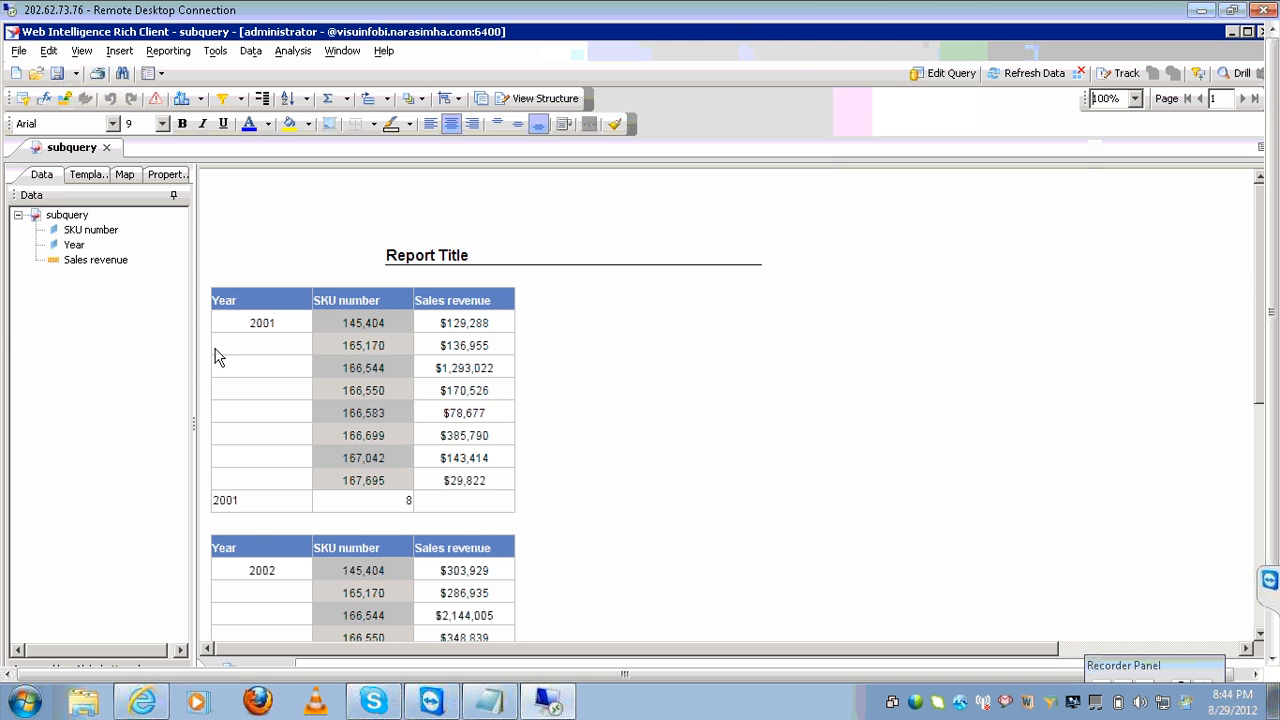
Close the subquery document and start a new document on the eFashion universe.
{"action": "left_click", "coordinate": [18, 50]}
{"action": "left_click", "coordinate": [76, 154]}
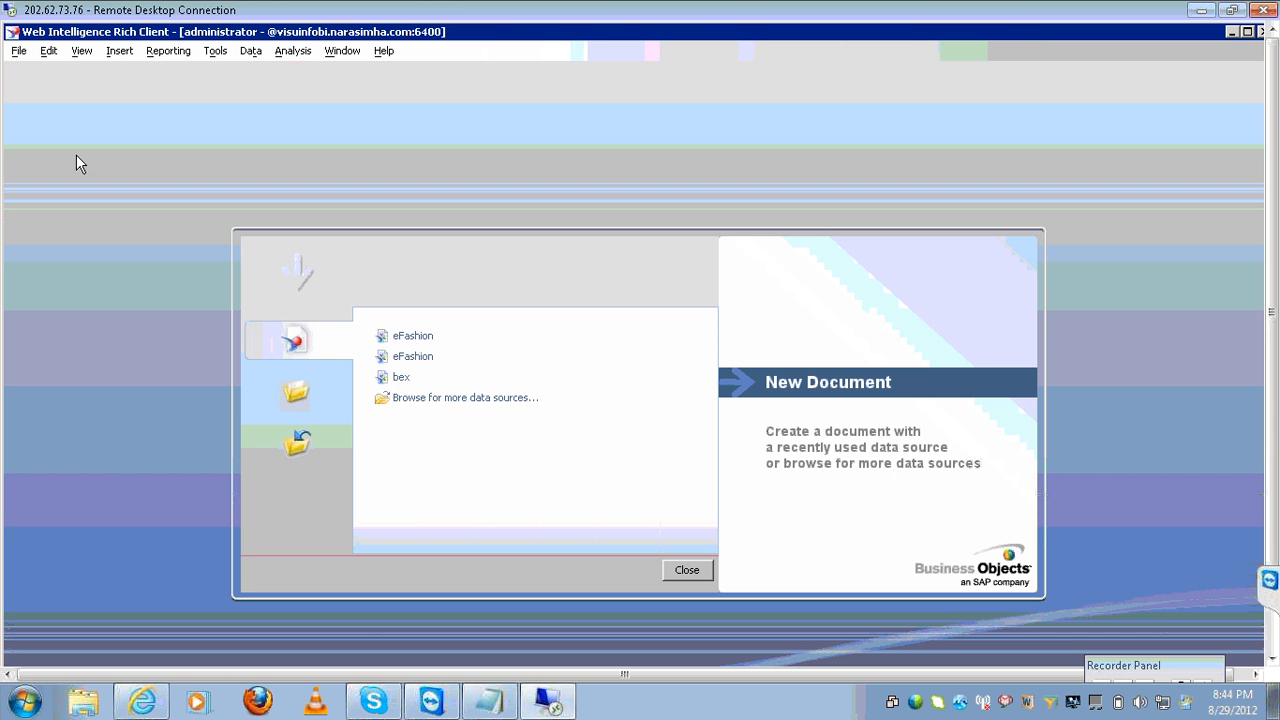
{"action": "left_click", "coordinate": [292, 336]}
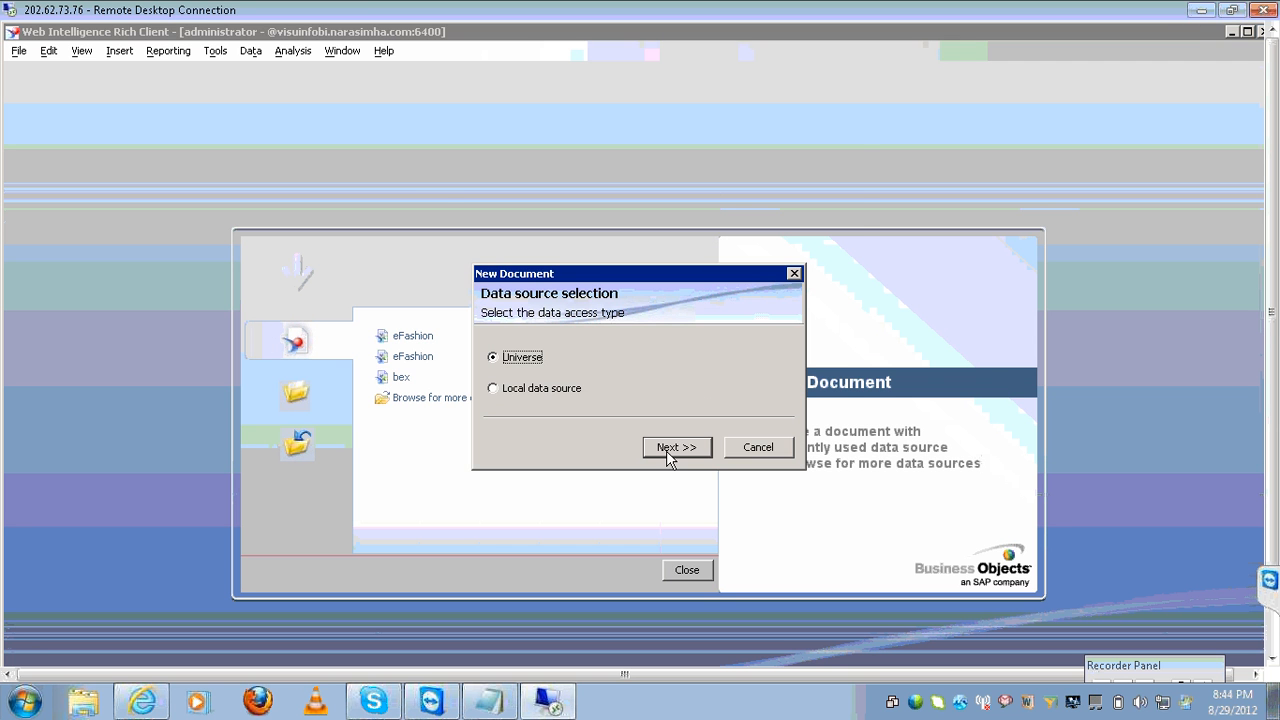
{"action": "left_click", "coordinate": [667, 452]}
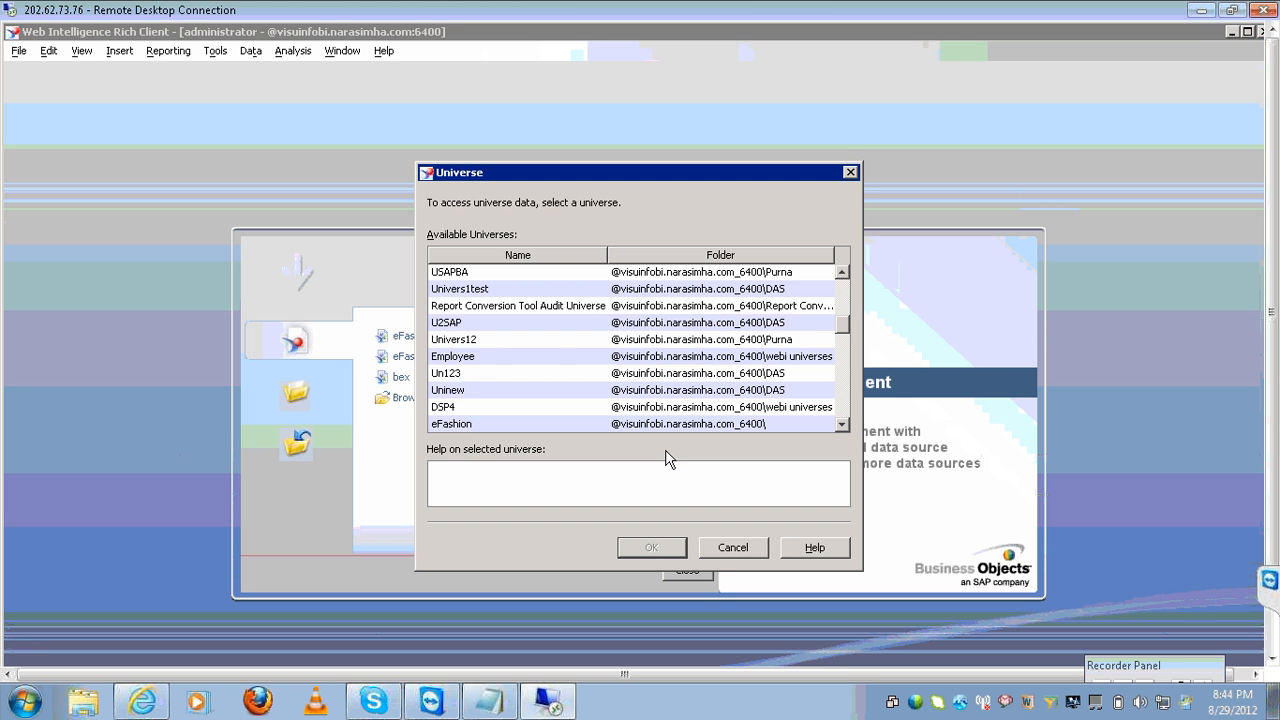
{"action": "left_click", "coordinate": [453, 359]}
{"action": "type", "text": "e"}
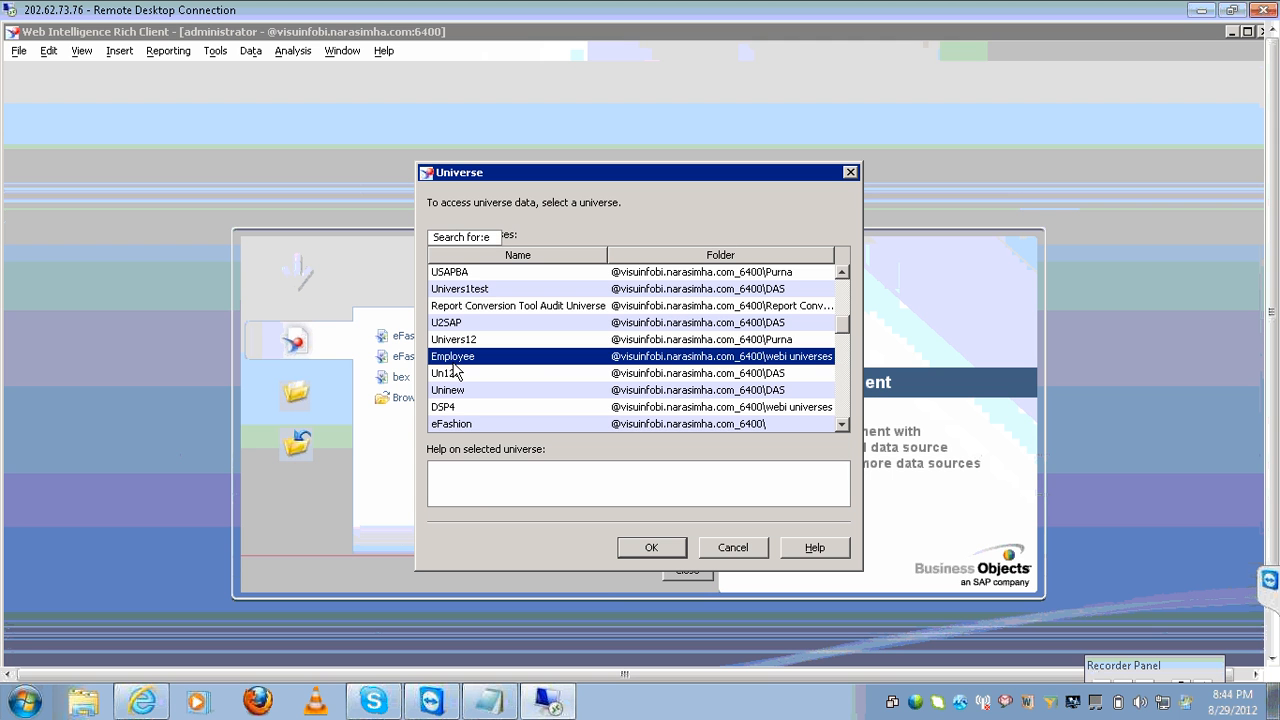
{"action": "type", "text": "fa"}
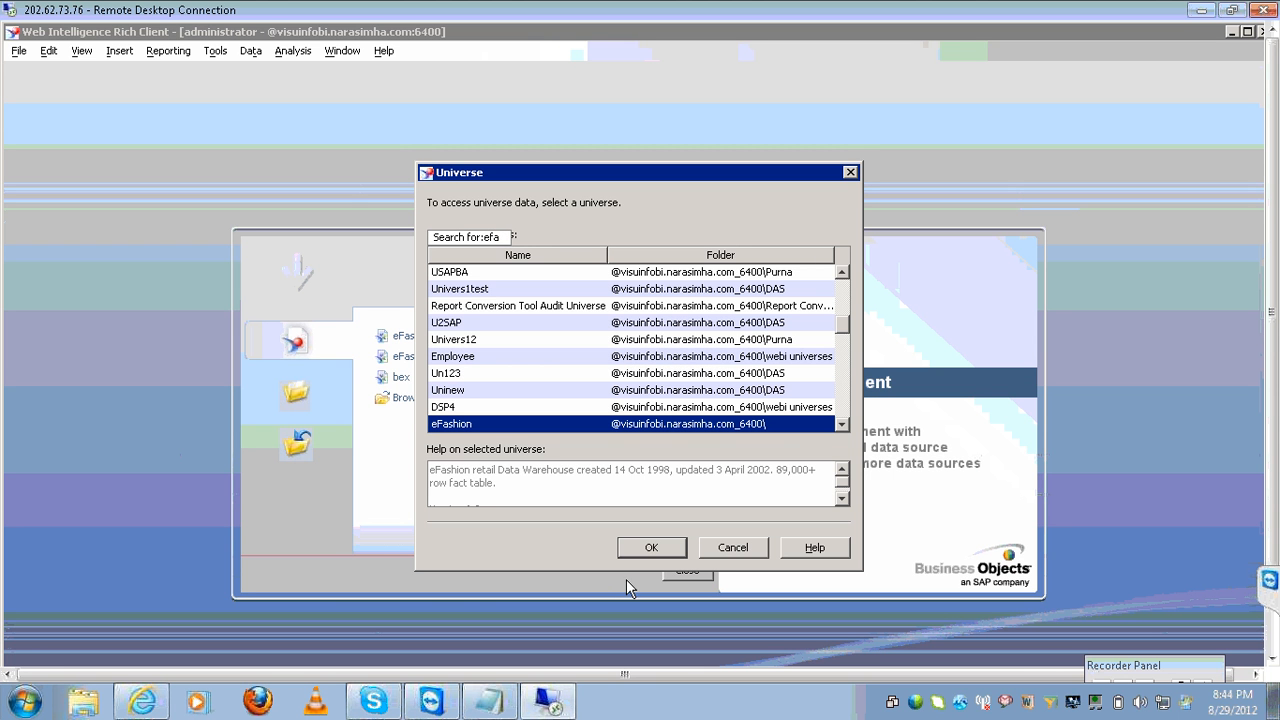
{"action": "left_click", "coordinate": [841, 425]}
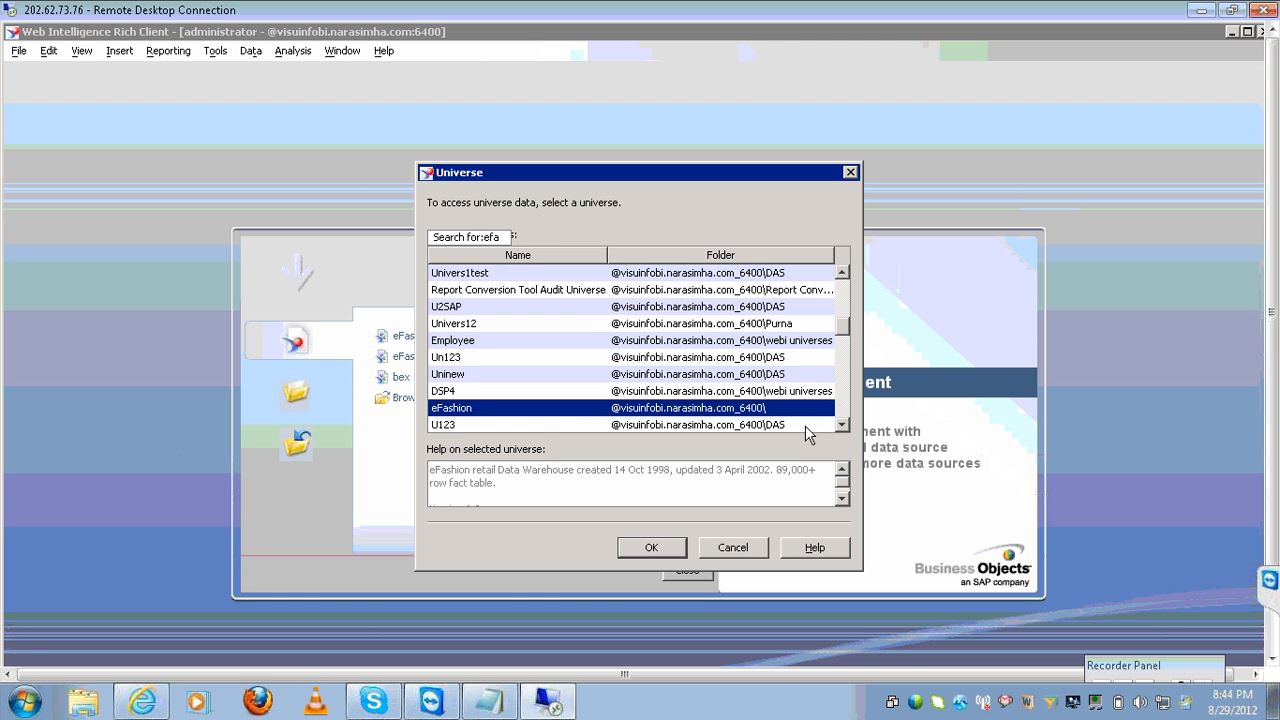
{"action": "left_click", "coordinate": [652, 548]}
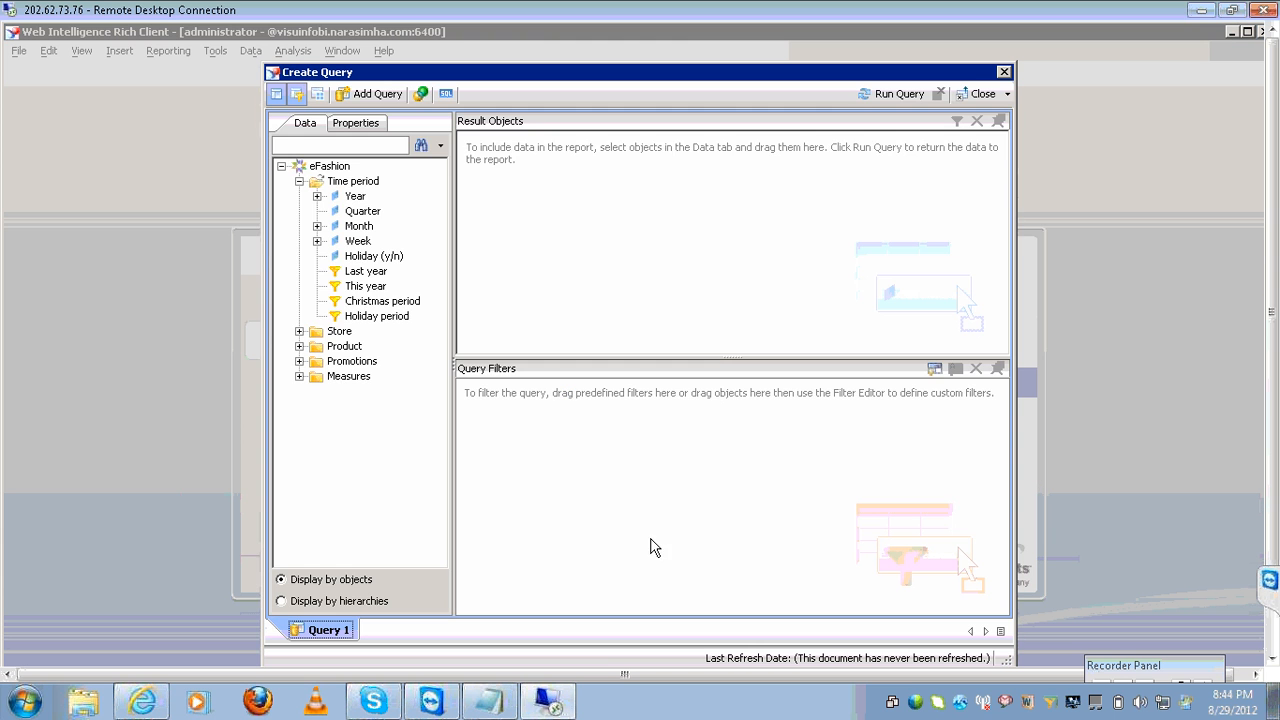
Add Year, State and Sales revenue as the query's result objects.
{"action": "double_click", "coordinate": [358, 198]}
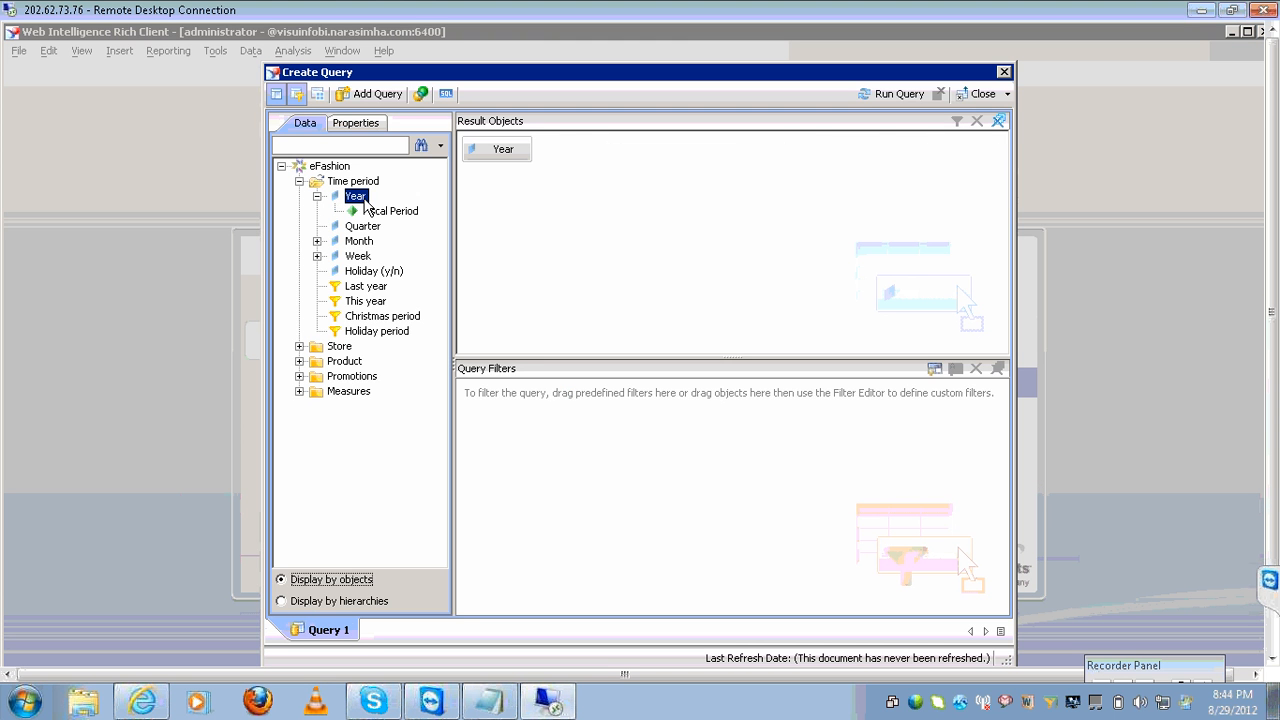
{"action": "left_click", "coordinate": [299, 347]}
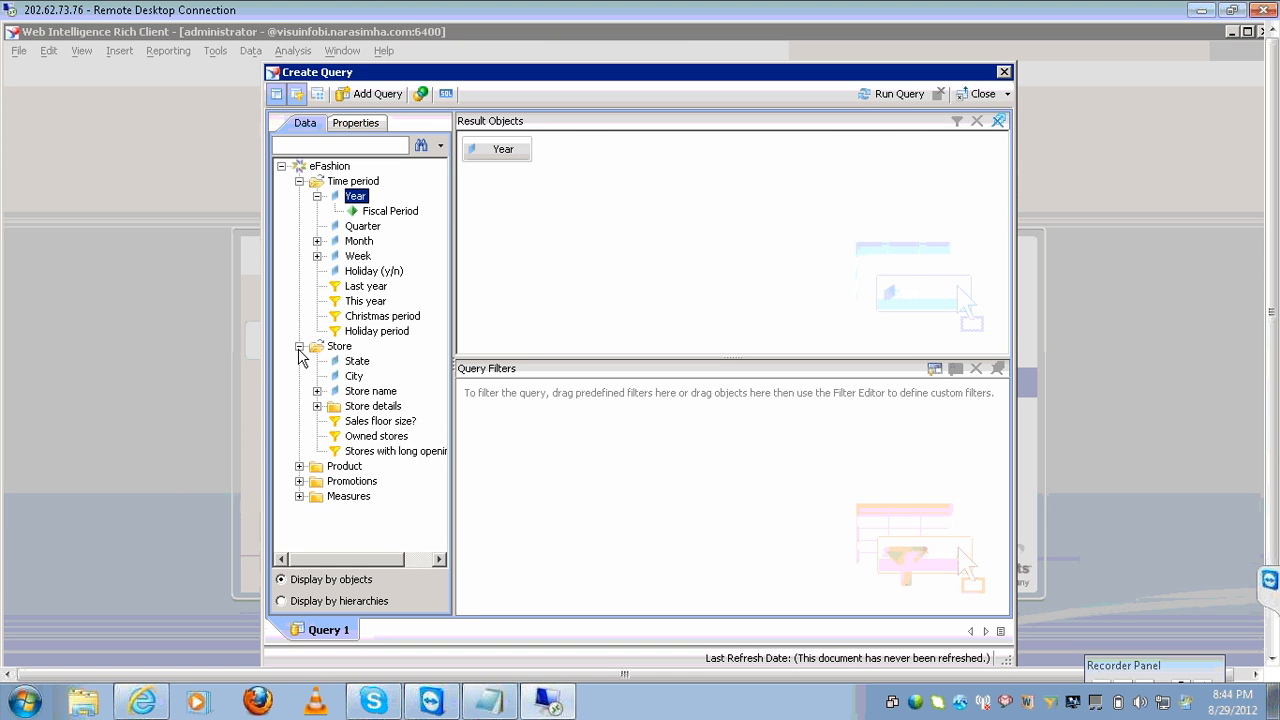
{"action": "double_click", "coordinate": [352, 362]}
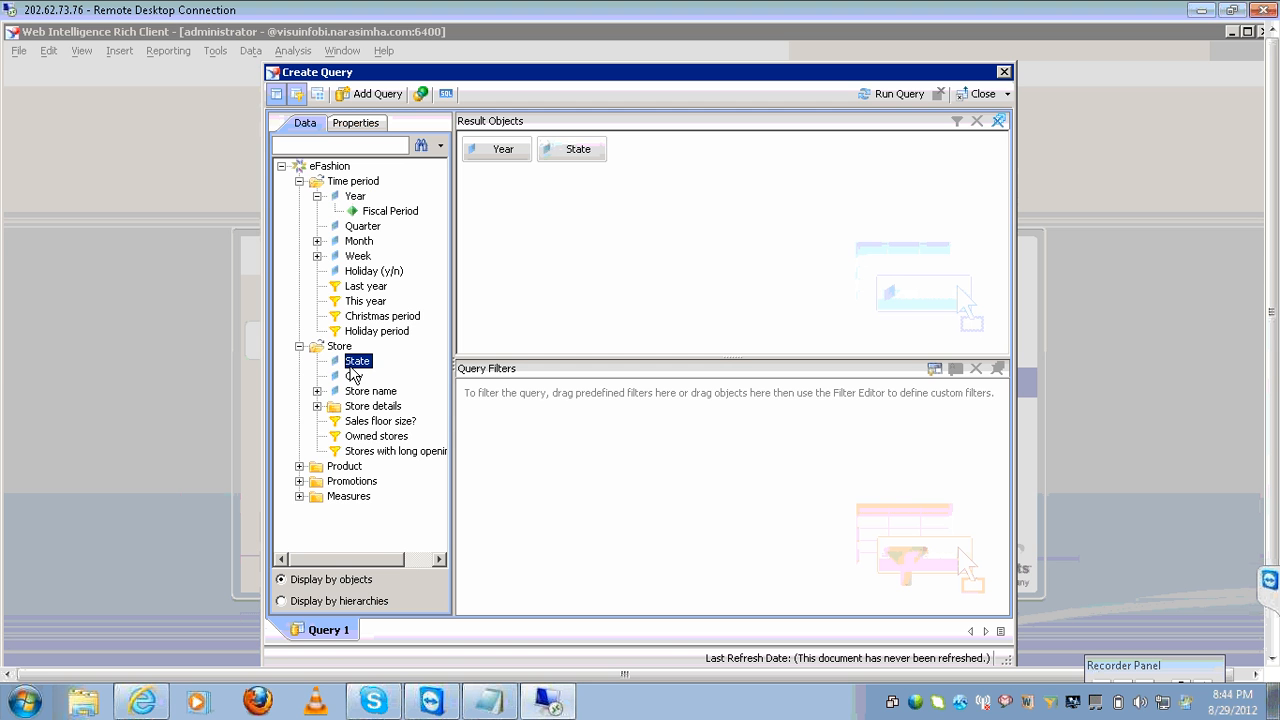
{"action": "left_click", "coordinate": [299, 496]}
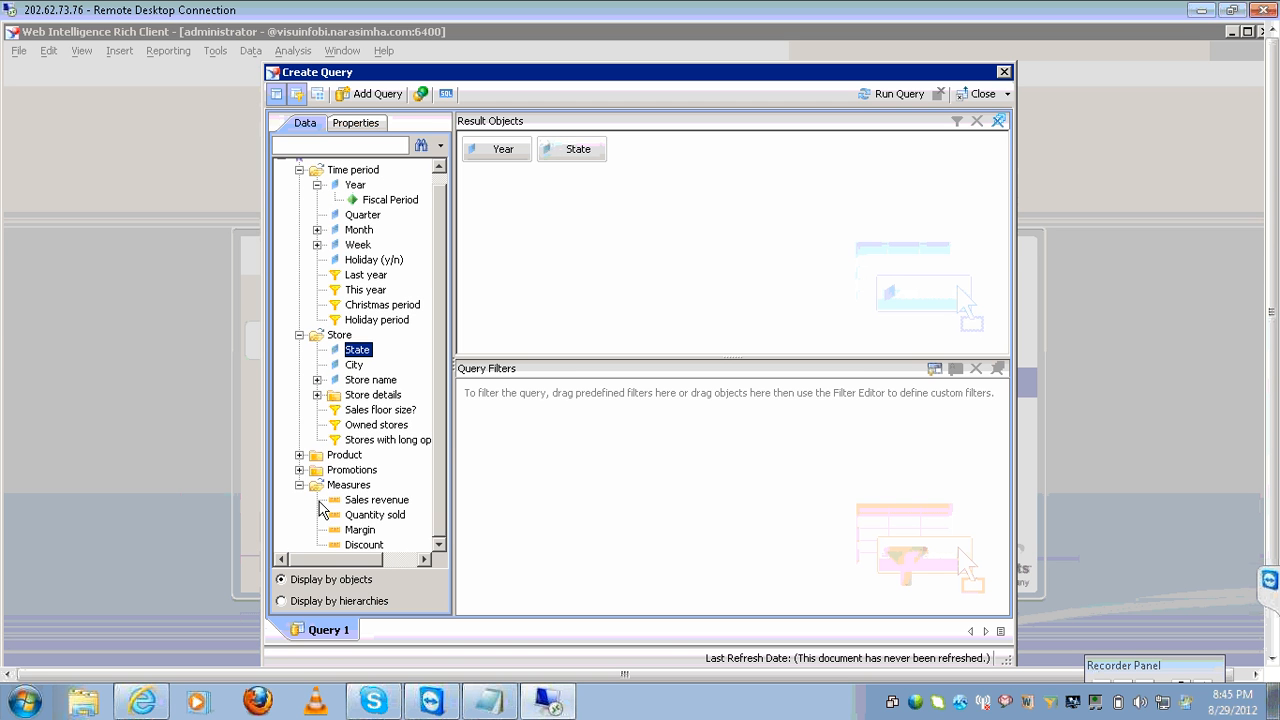
{"action": "double_click", "coordinate": [352, 501]}
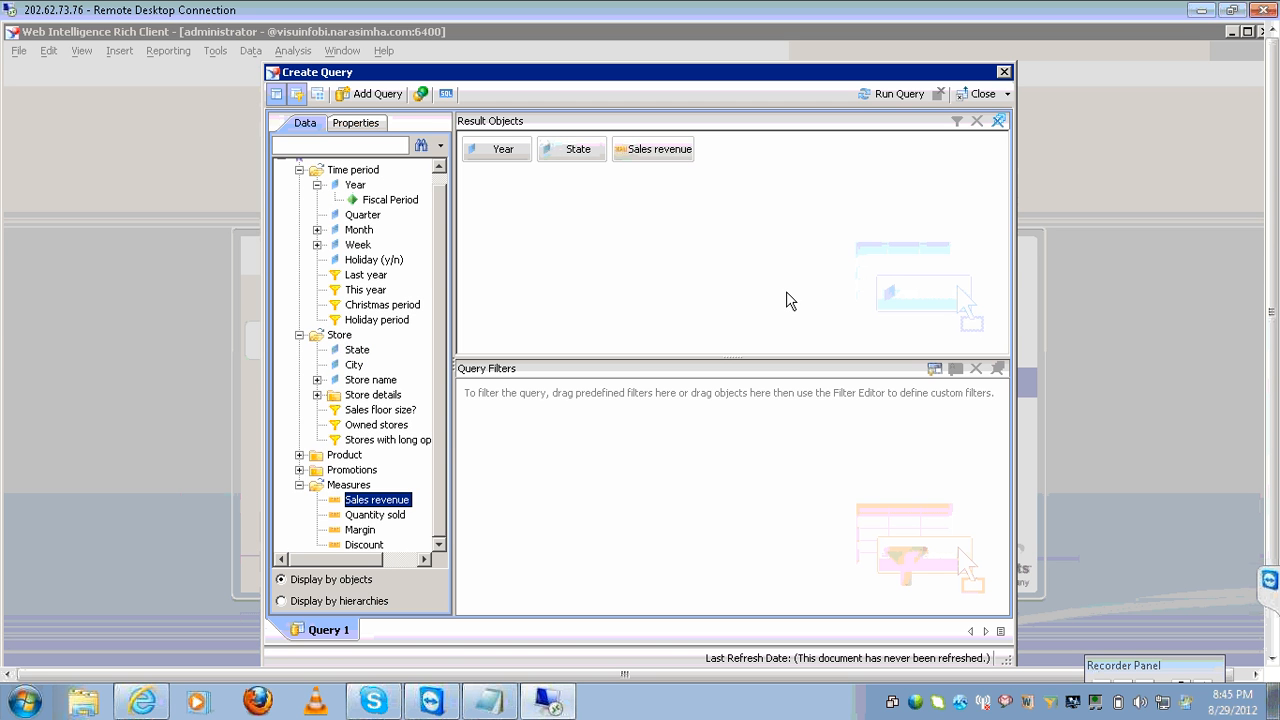
Filter the query on Year In list 2001, picking the value from the list.
{"action": "left_click", "coordinate": [510, 160]}
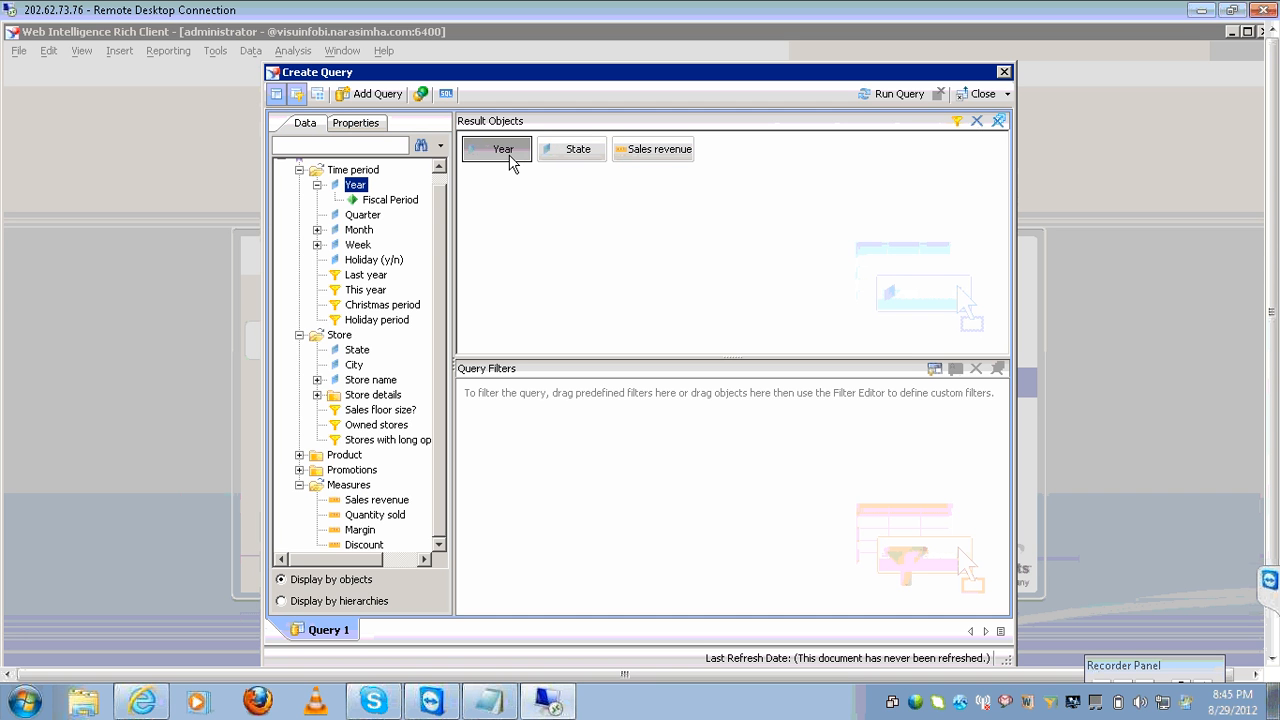
{"action": "left_click_drag", "start_coordinate": [510, 160], "coordinate": [603, 503]}
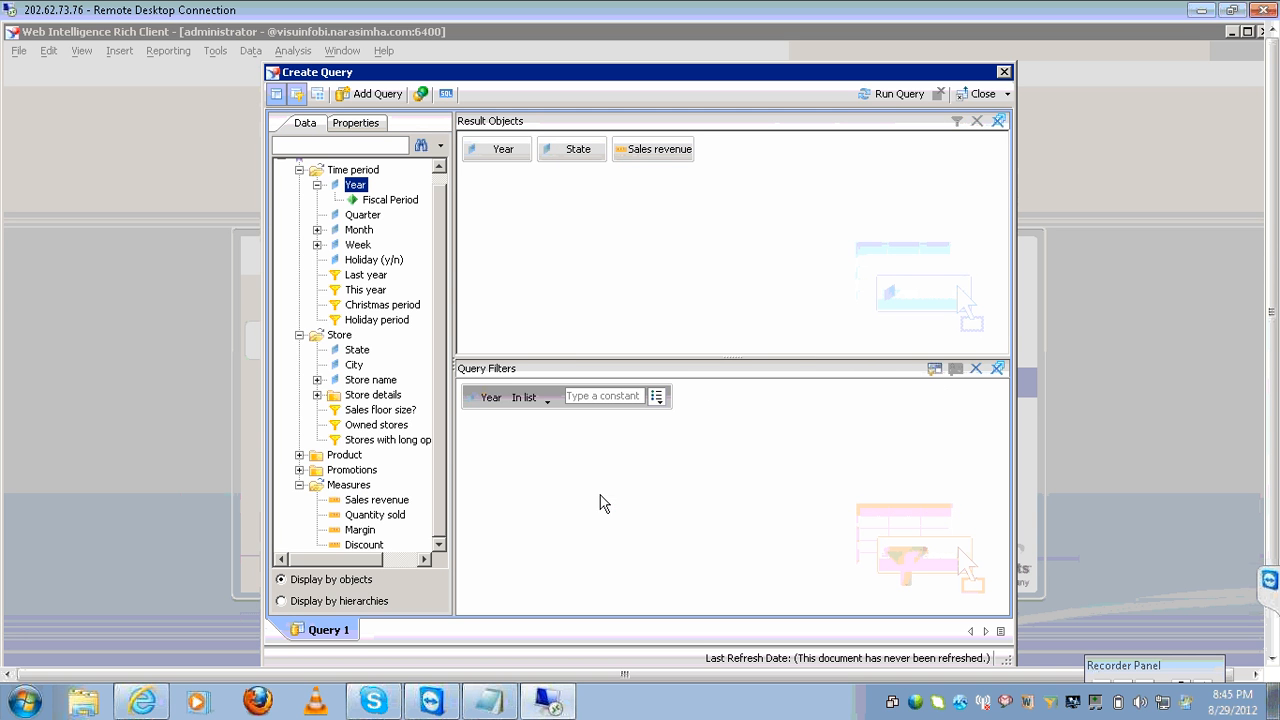
{"action": "left_click", "coordinate": [547, 399]}
{"action": "left_click", "coordinate": [706, 428]}
{"action": "left_click", "coordinate": [658, 397]}
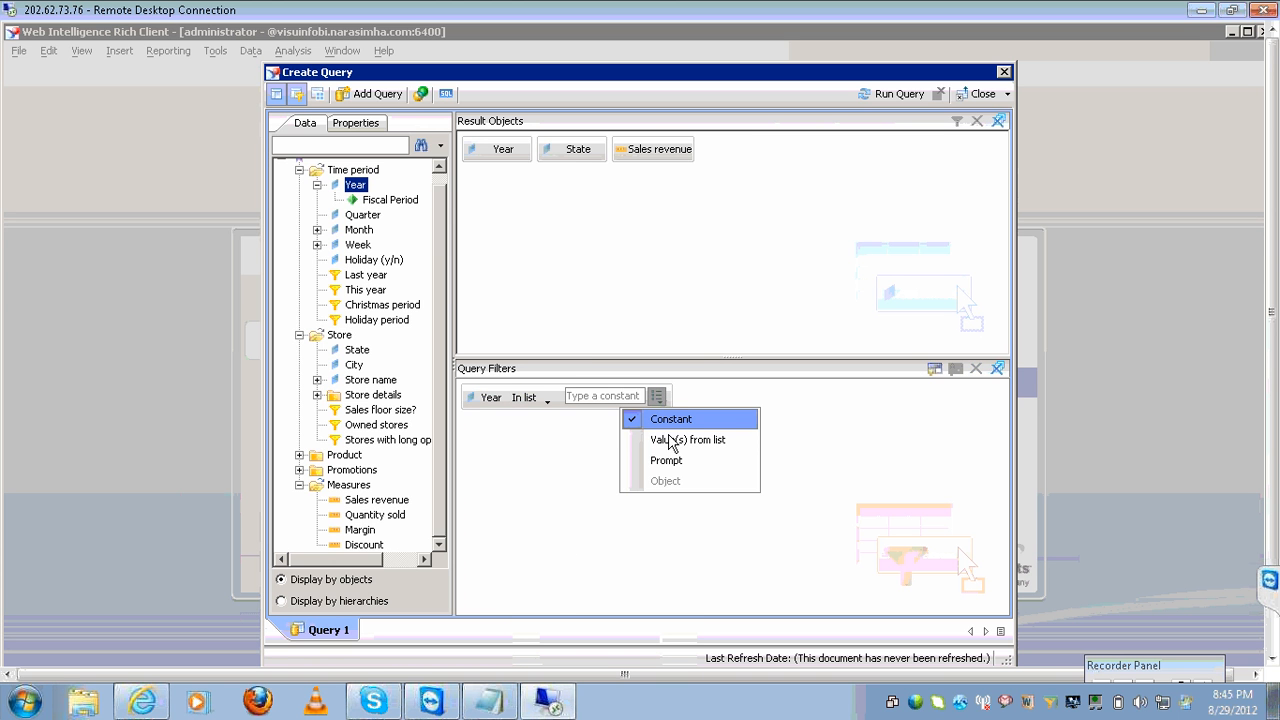
{"action": "left_click", "coordinate": [668, 440]}
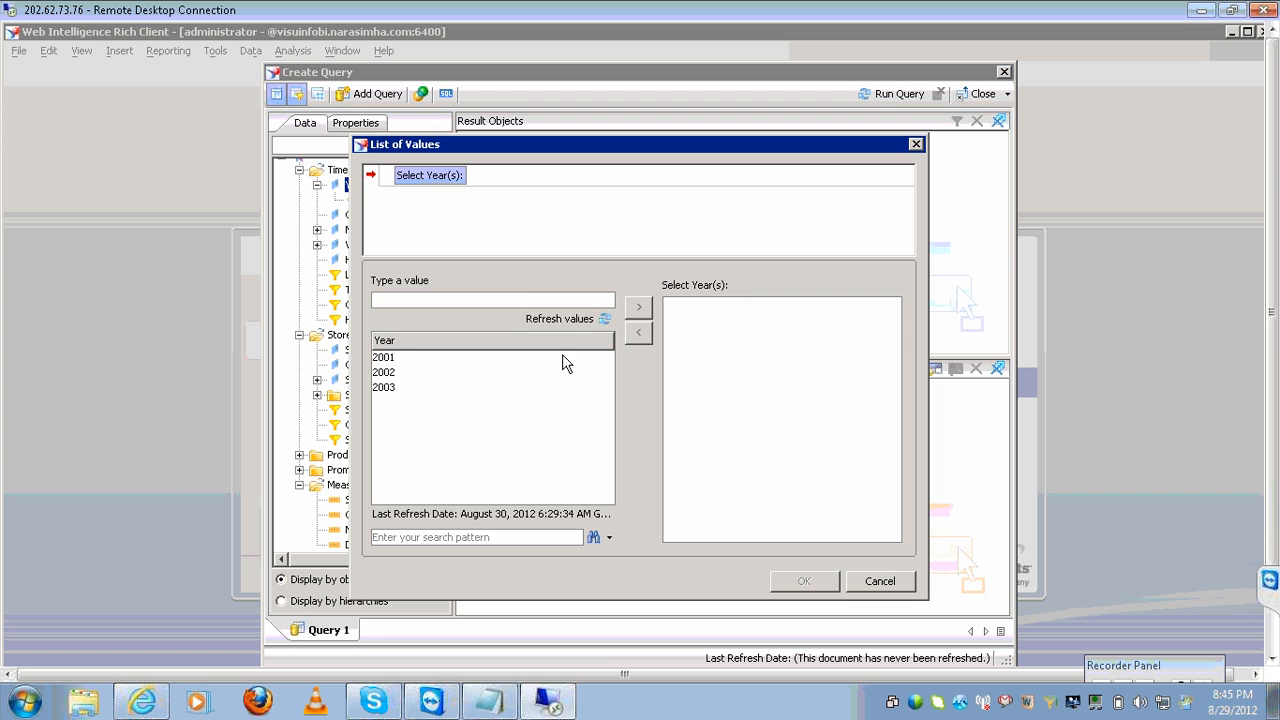
{"action": "left_click", "coordinate": [390, 362]}
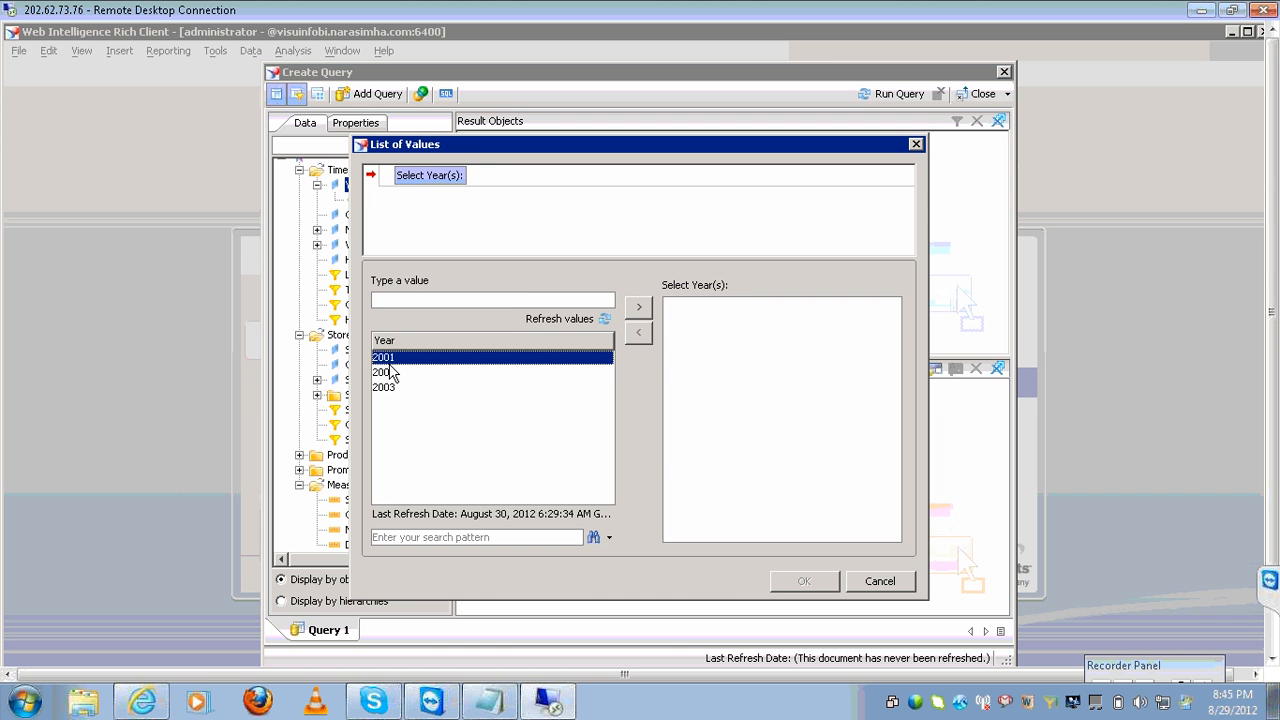
{"action": "left_click", "coordinate": [637, 310]}
{"action": "left_click", "coordinate": [803, 581]}
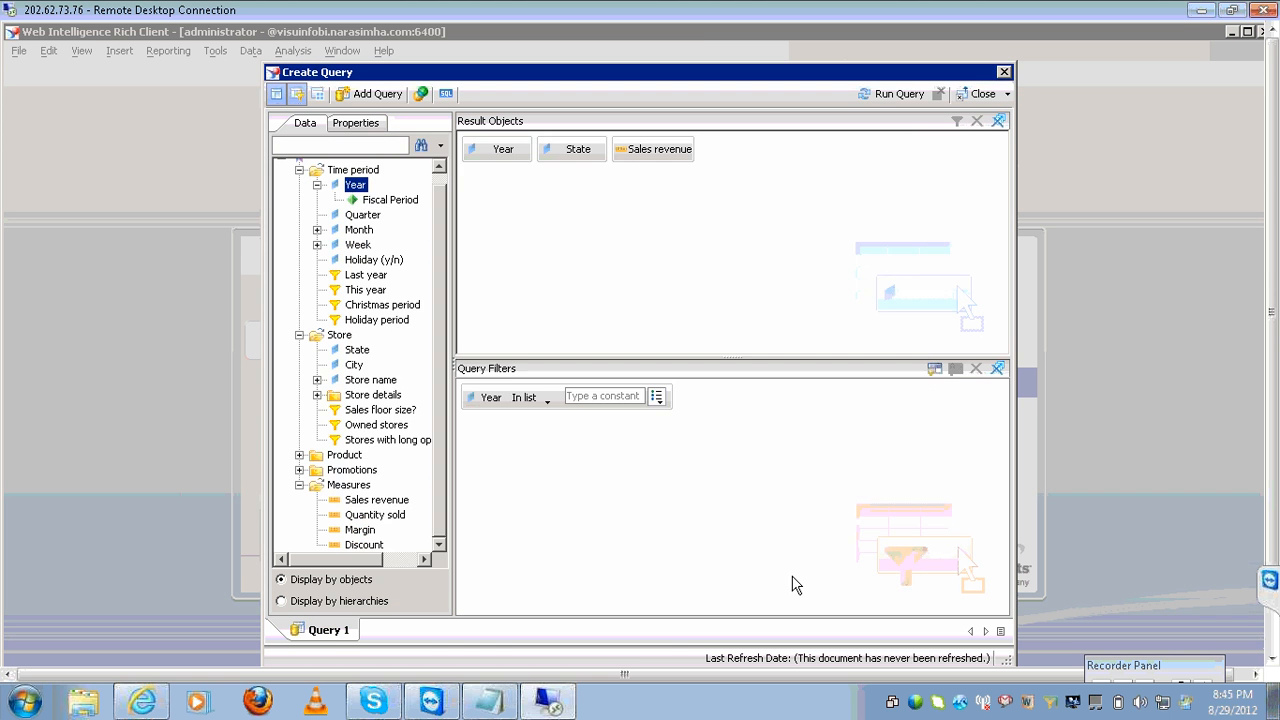
Run the query to show 2001 sales revenue for eight states, then reopen the query editor.
{"action": "left_click", "coordinate": [876, 96]}
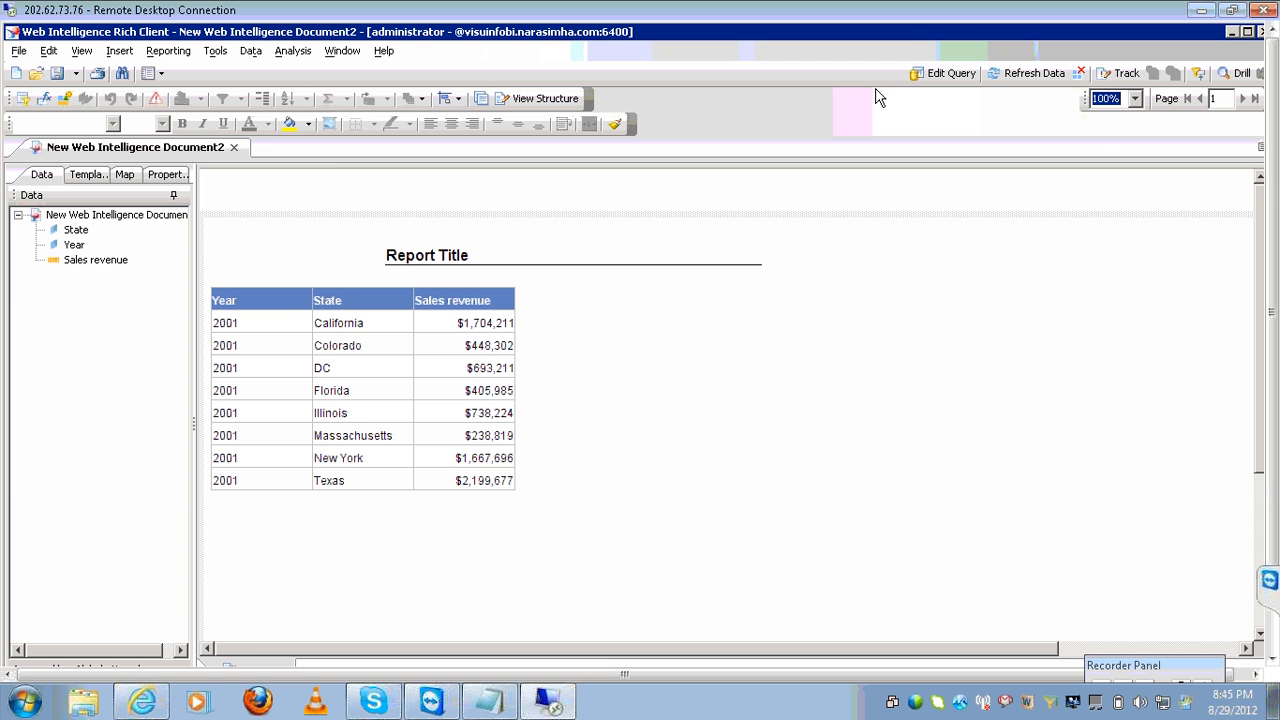
{"action": "left_click", "coordinate": [943, 71]}
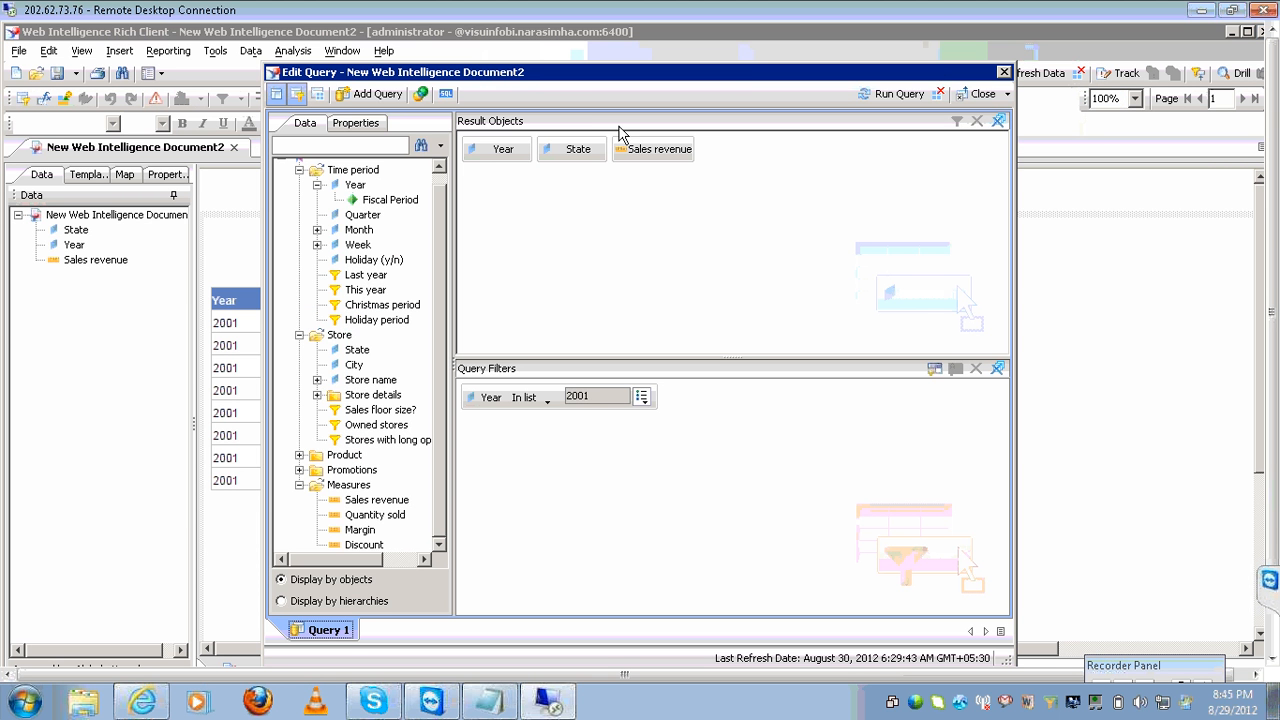
Add Combined Query 2 to the union and review Combined Query 1's Year, State and Sales revenue objects.
{"action": "left_click", "coordinate": [421, 96]}
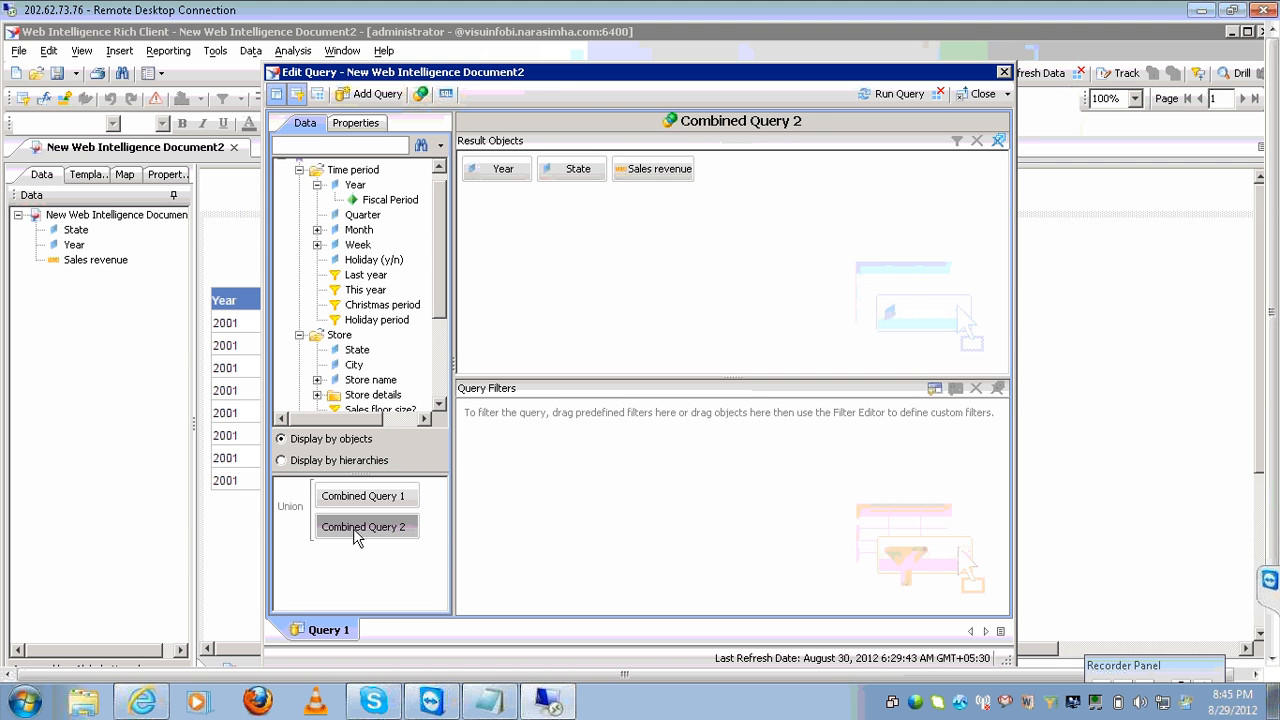
{"action": "left_click", "coordinate": [362, 498]}
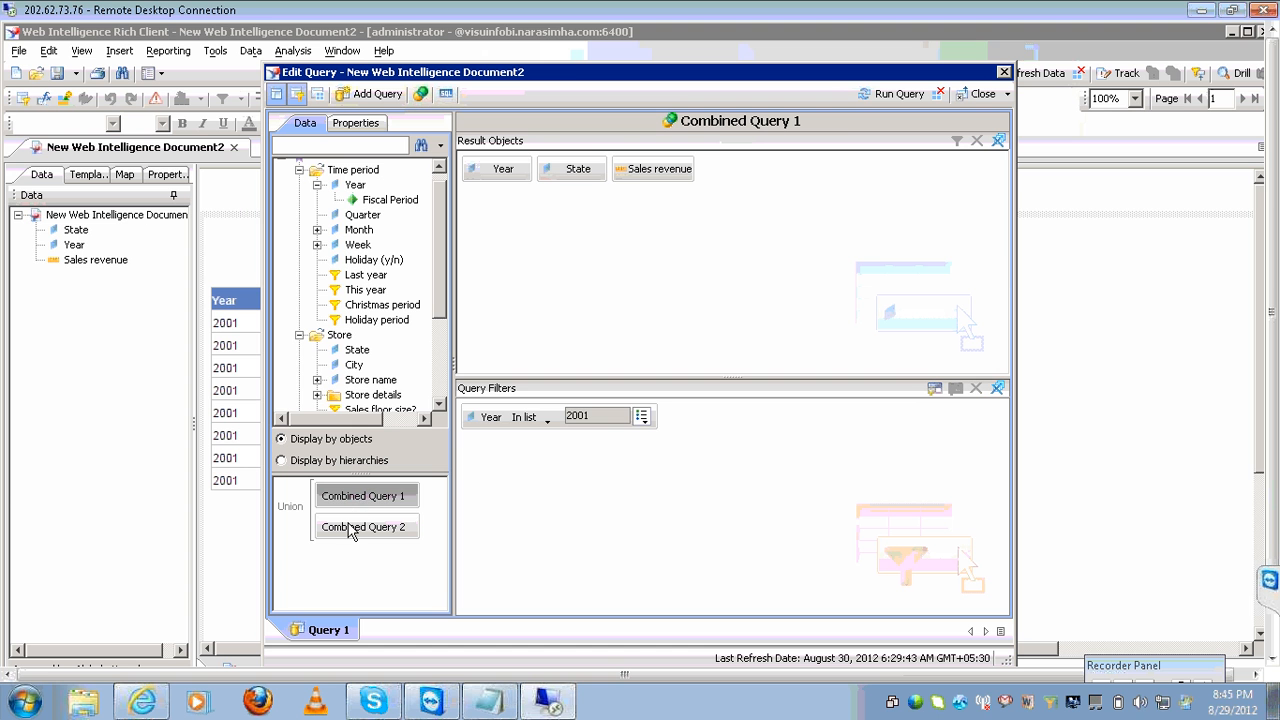
{"action": "left_click", "coordinate": [352, 530]}
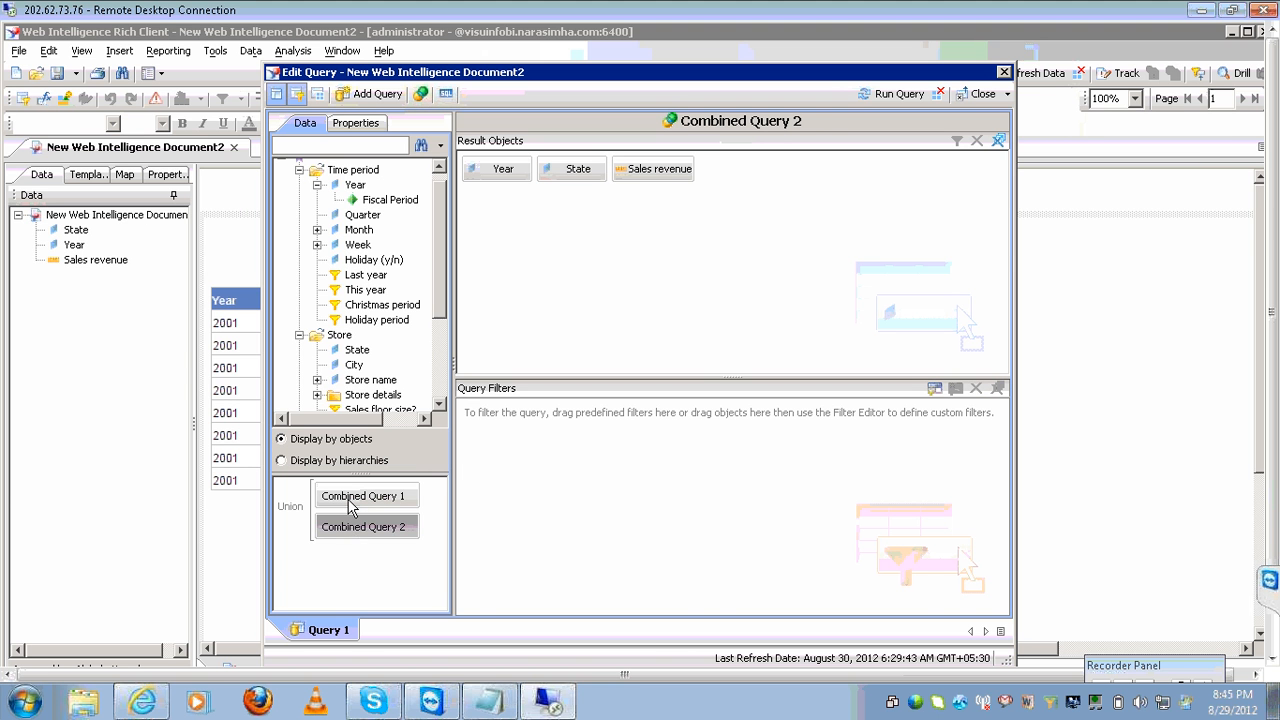
{"action": "left_click", "coordinate": [350, 500]}
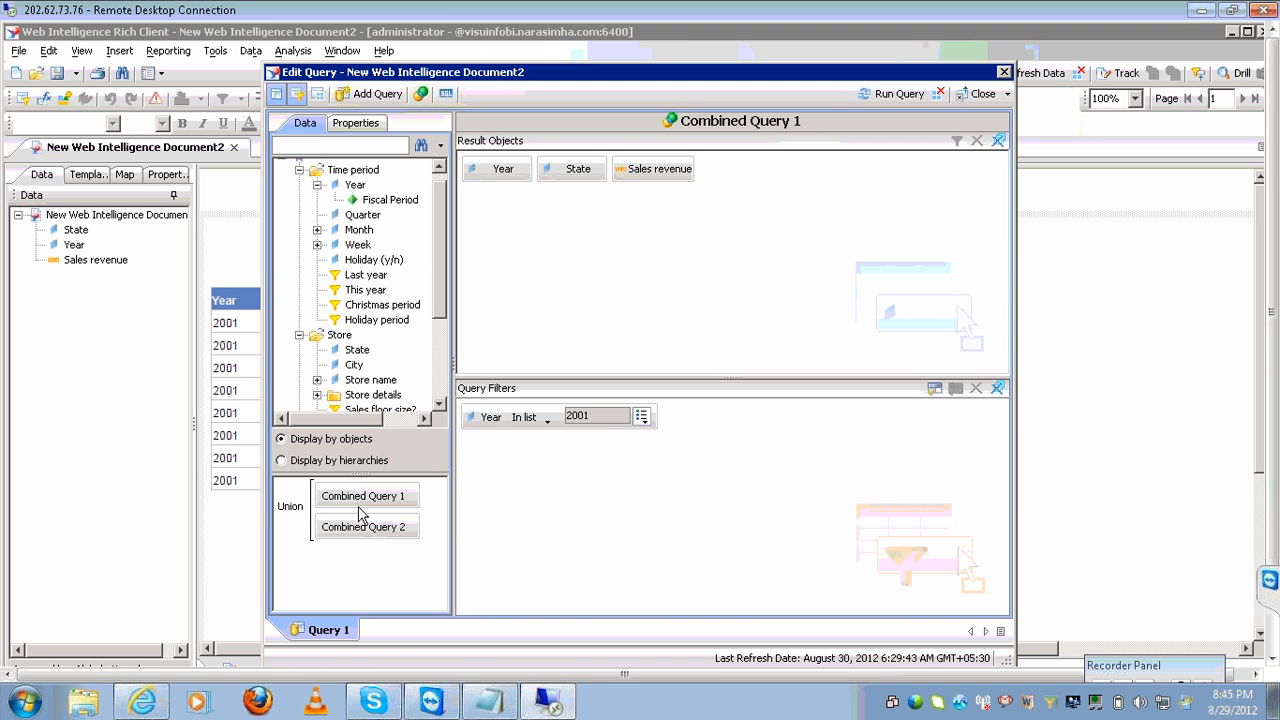
{"action": "left_click", "coordinate": [395, 508]}
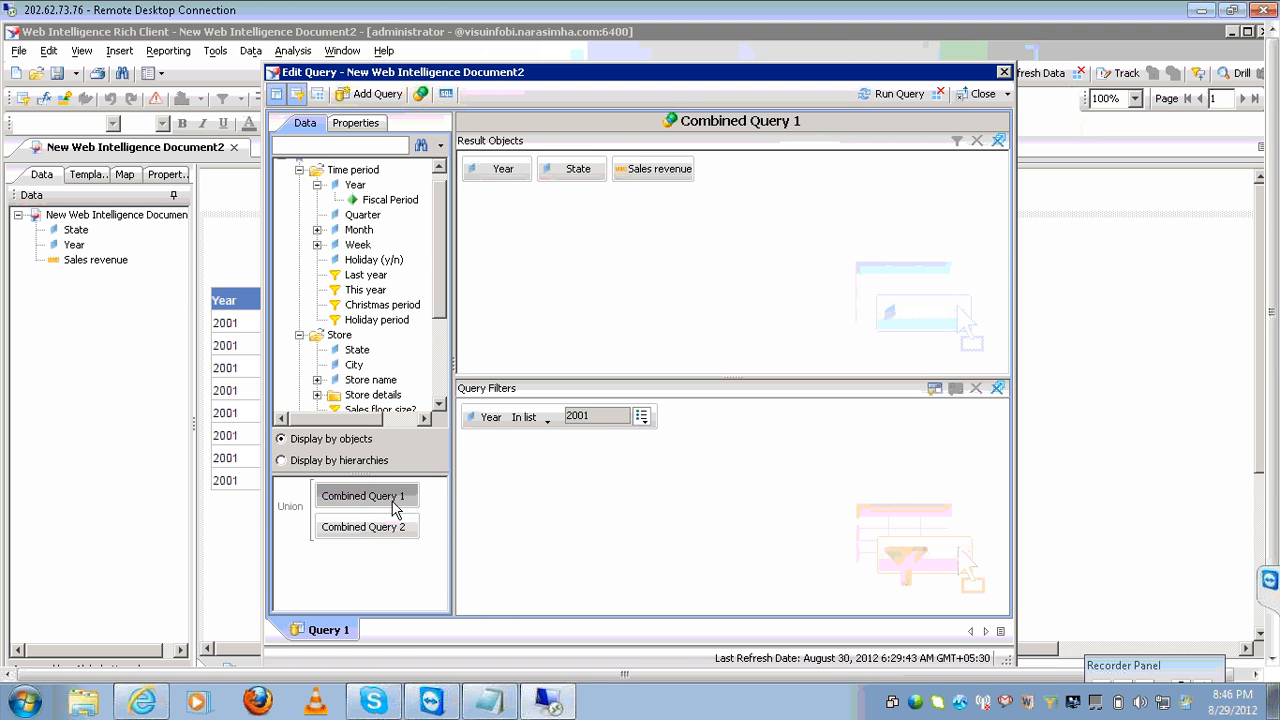
{"action": "left_click", "coordinate": [384, 534]}
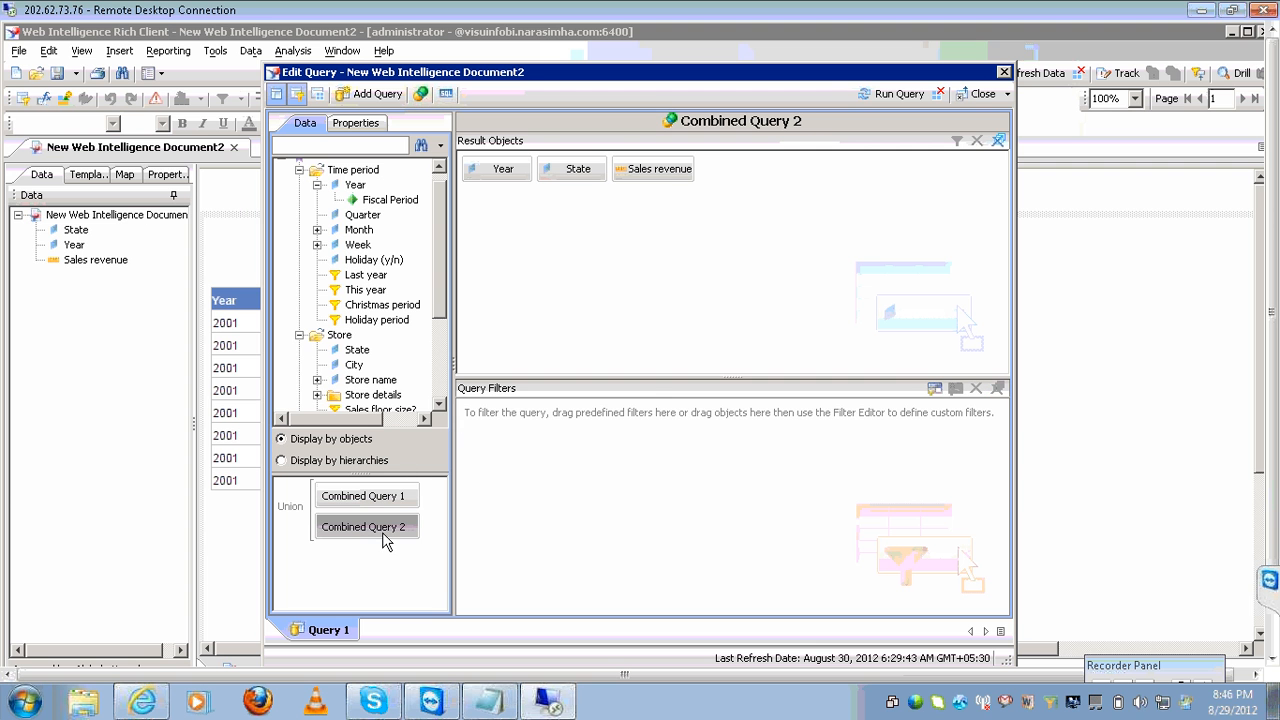
{"action": "left_click", "coordinate": [388, 499]}
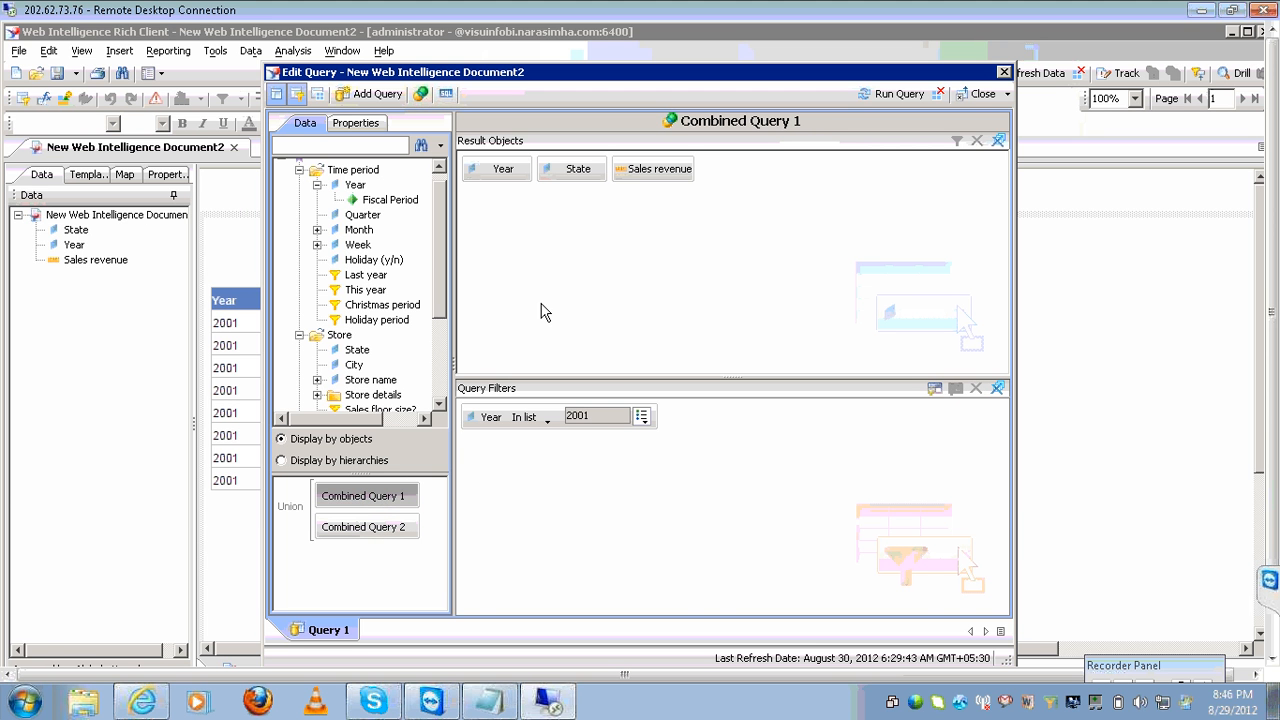
{"action": "left_click", "coordinate": [485, 177]}
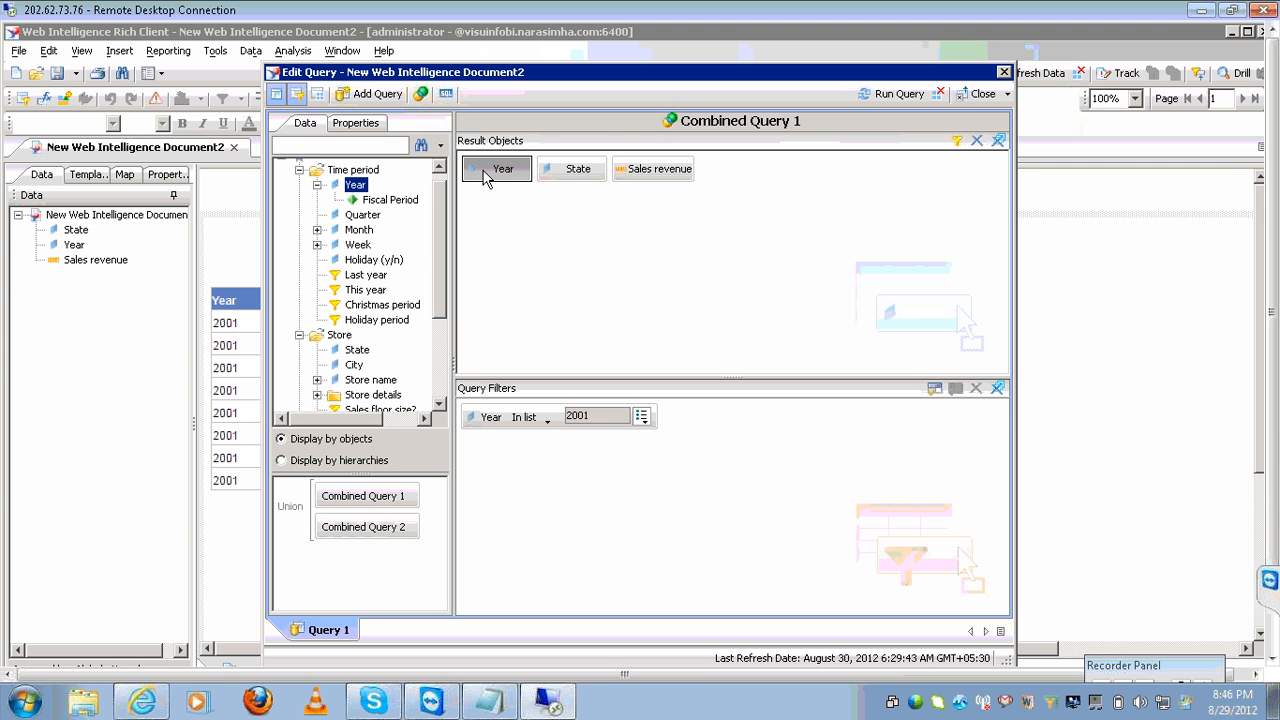
{"action": "left_click", "coordinate": [573, 169]}
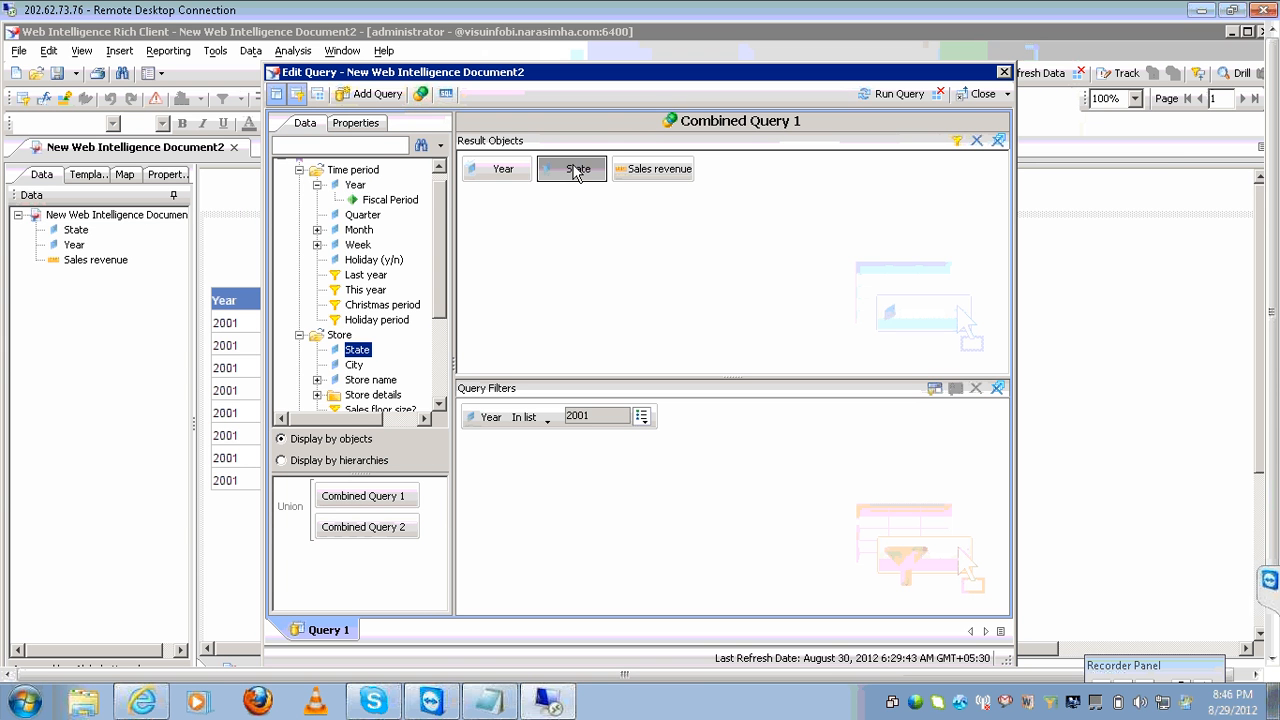
{"action": "left_click", "coordinate": [690, 172]}
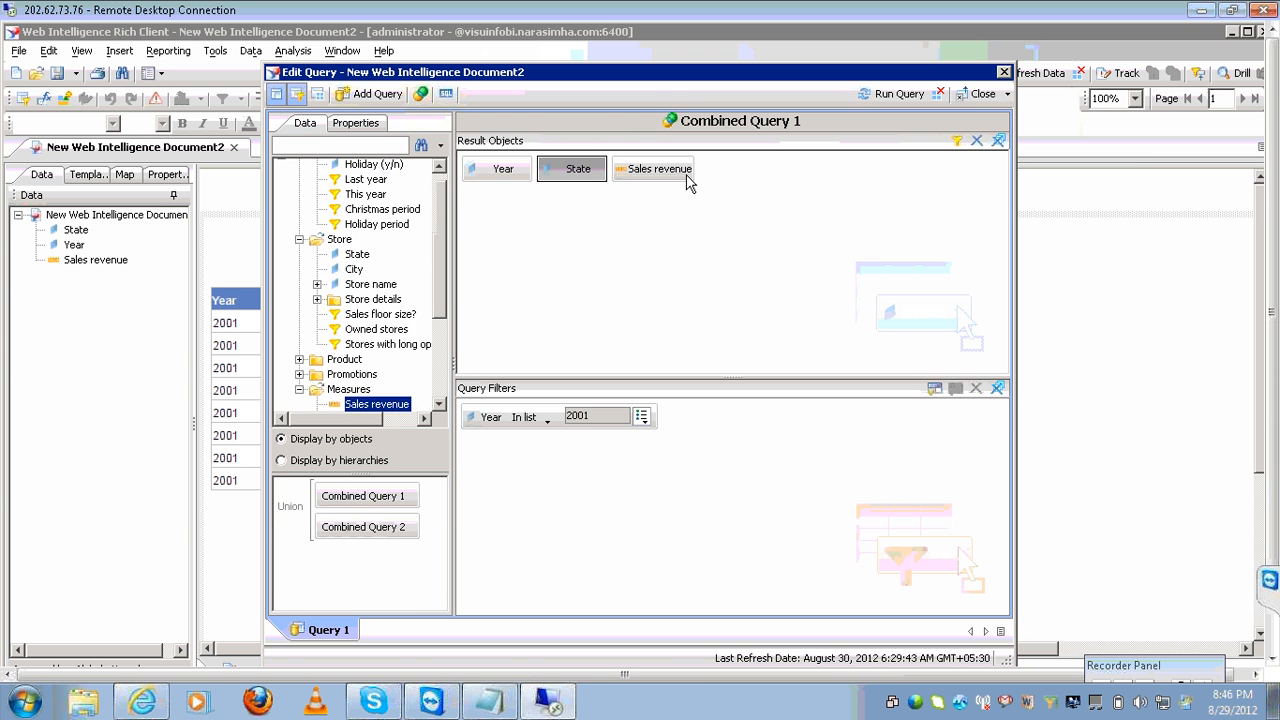
Give Combined Query 2 a Year Equal to 2002 filter and compare both queries' filters.
{"action": "left_click", "coordinate": [415, 537]}
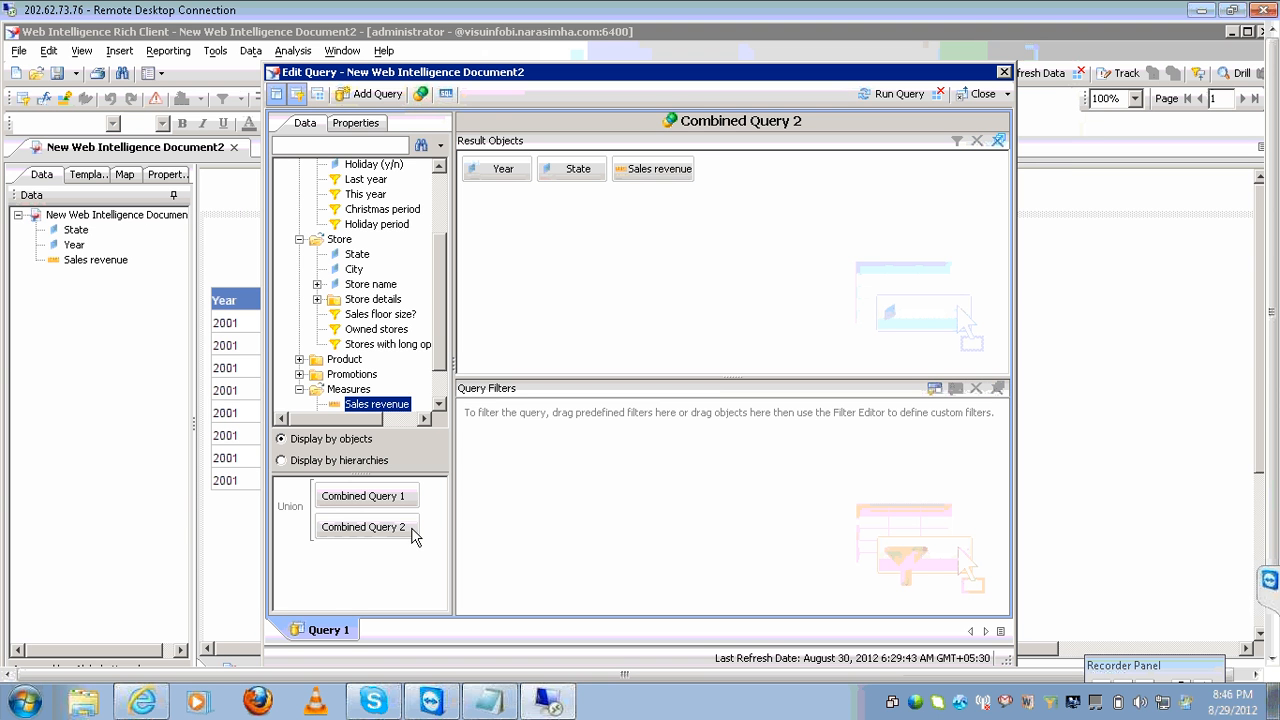
{"action": "left_click", "coordinate": [500, 168]}
{"action": "left_click_drag", "start_coordinate": [505, 168], "coordinate": [590, 465]}
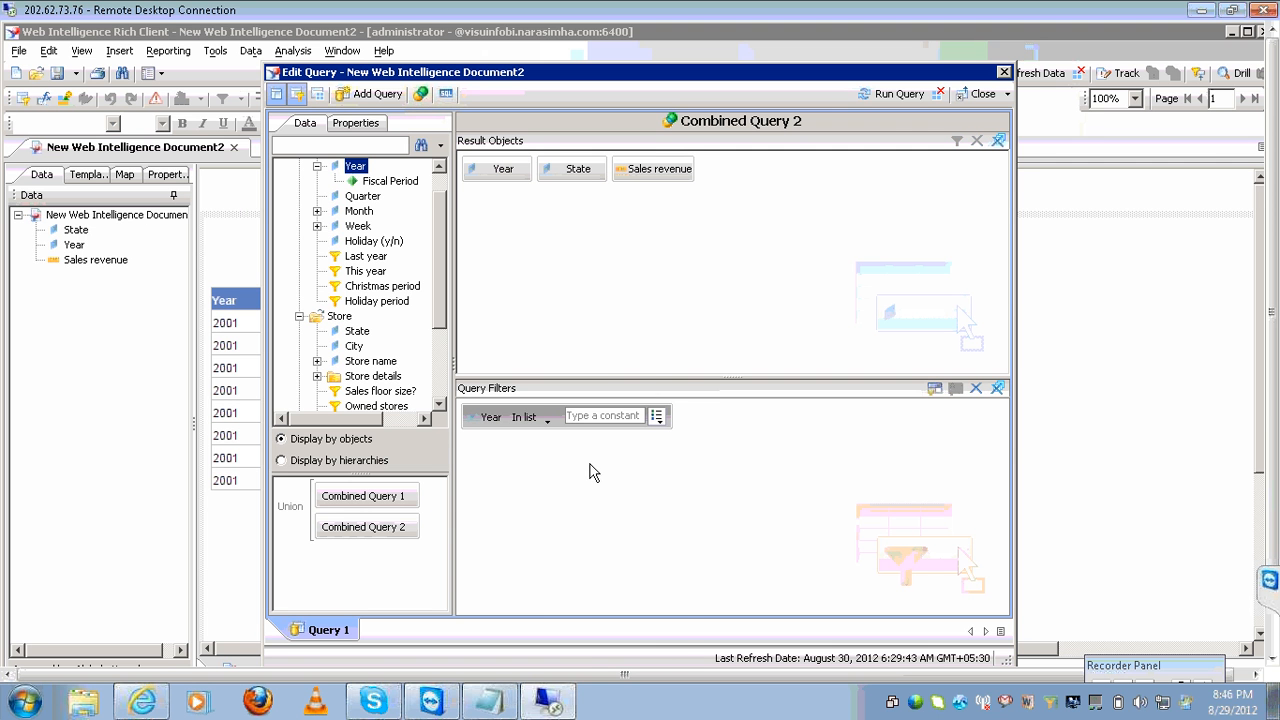
{"action": "left_click", "coordinate": [548, 418]}
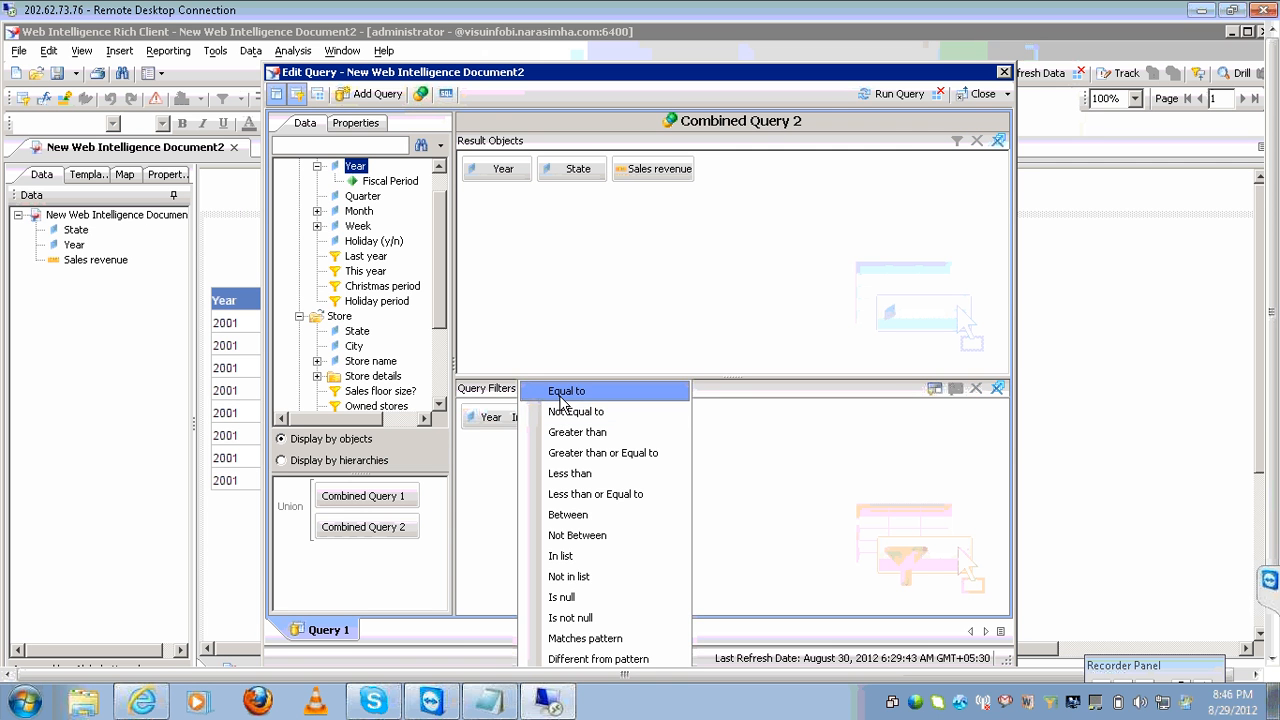
{"action": "left_click", "coordinate": [560, 391]}
{"action": "left_click", "coordinate": [590, 416]}
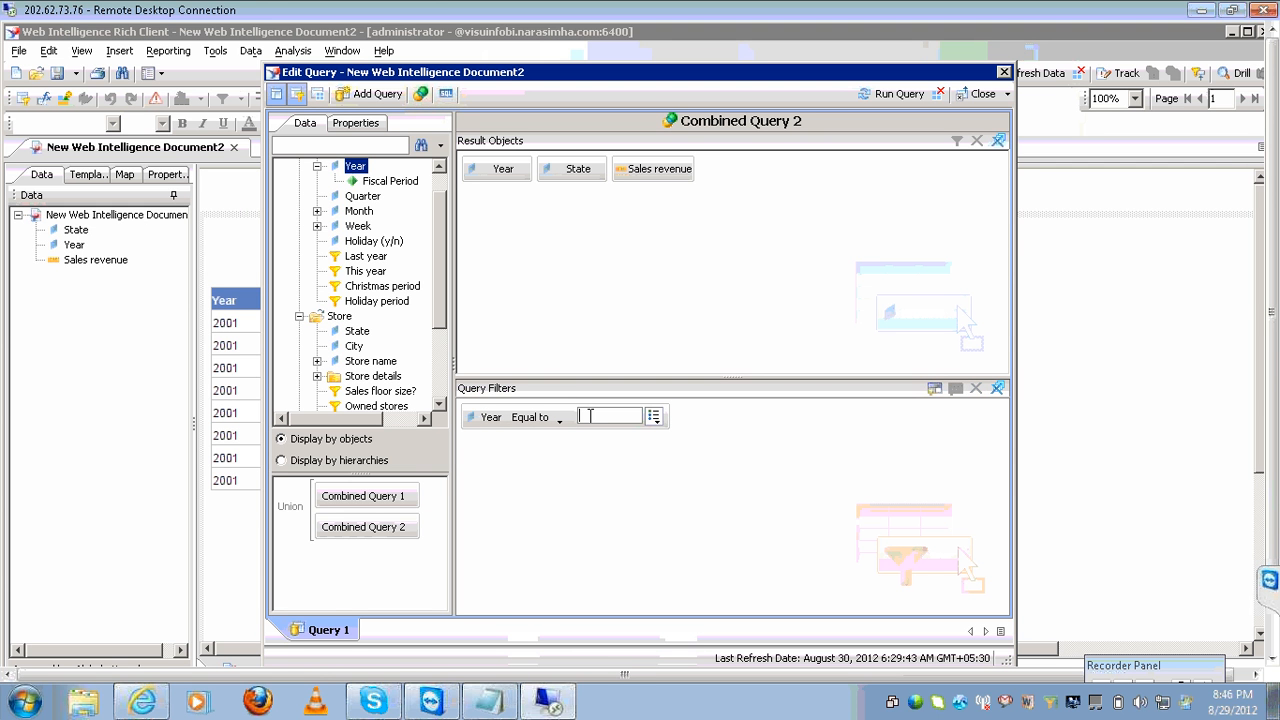
{"action": "type", "text": "2002"}
{"action": "key", "text": "BackSpace"}
{"action": "key", "text": "BackSpace"}
{"action": "key", "text": "BackSpace"}
{"action": "type", "text": "002"}
{"action": "left_click", "coordinate": [375, 494]}
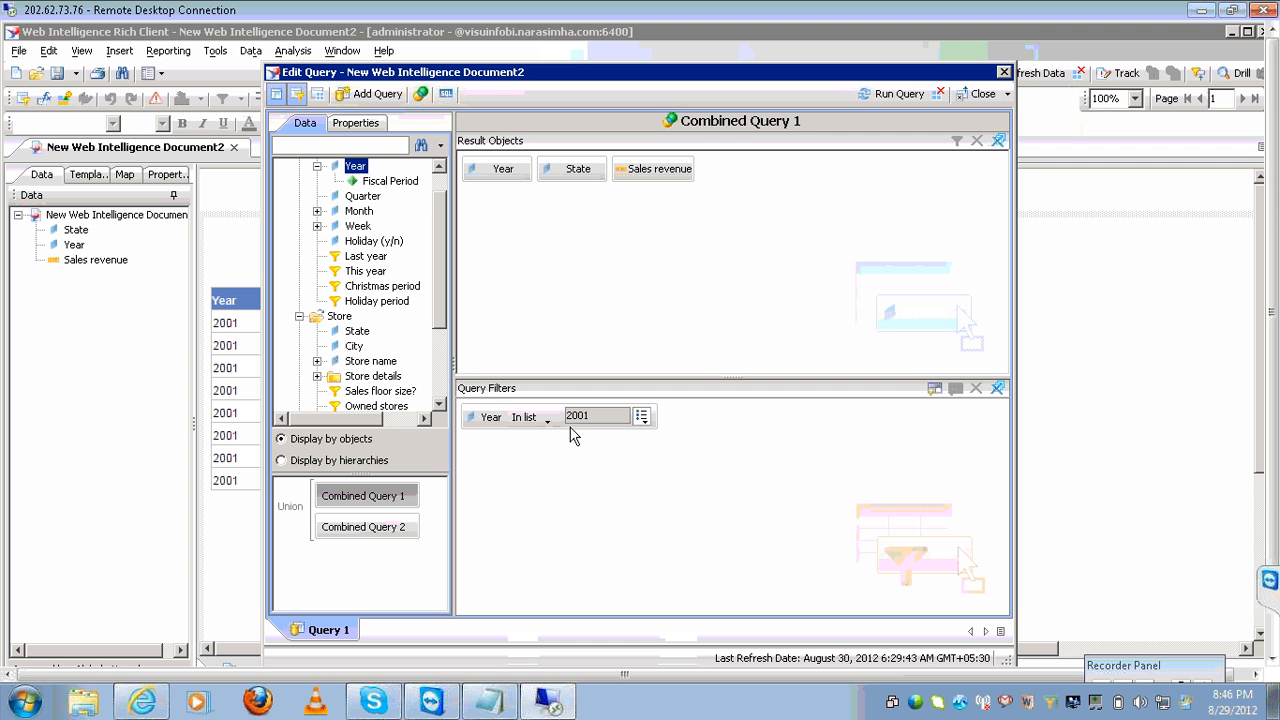
{"action": "left_click", "coordinate": [389, 533]}
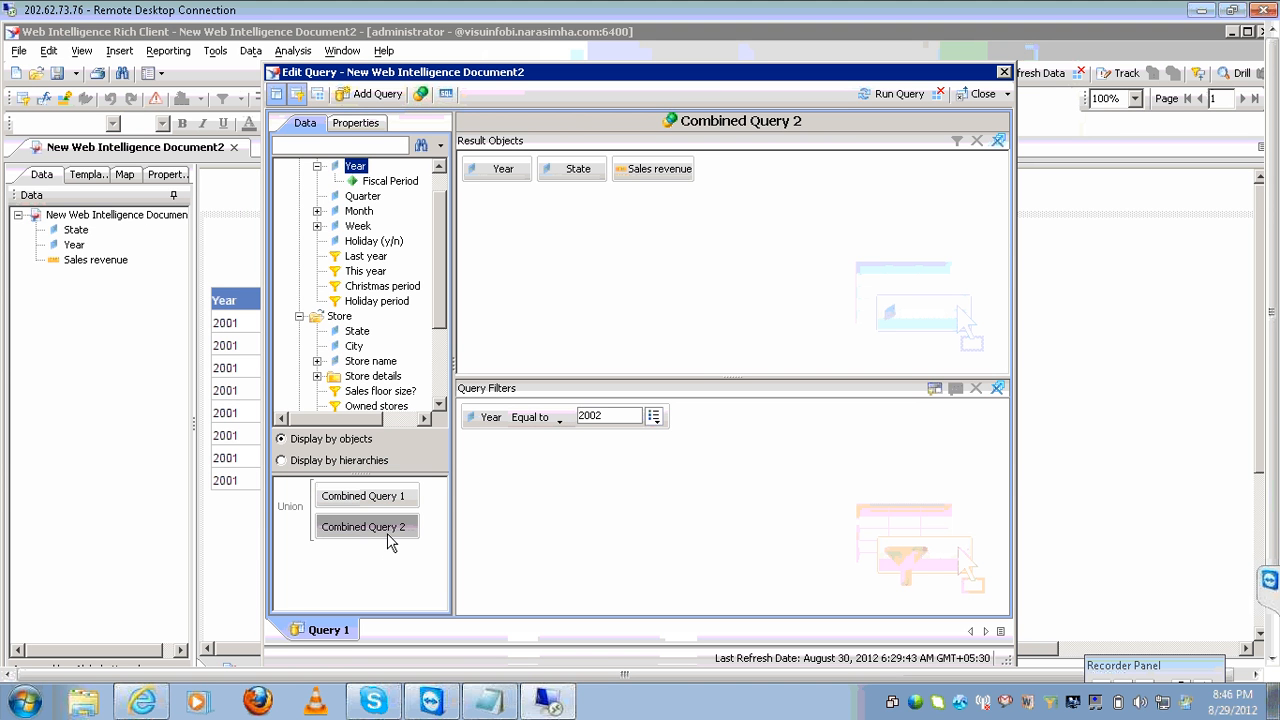
{"action": "left_click", "coordinate": [291, 509]}
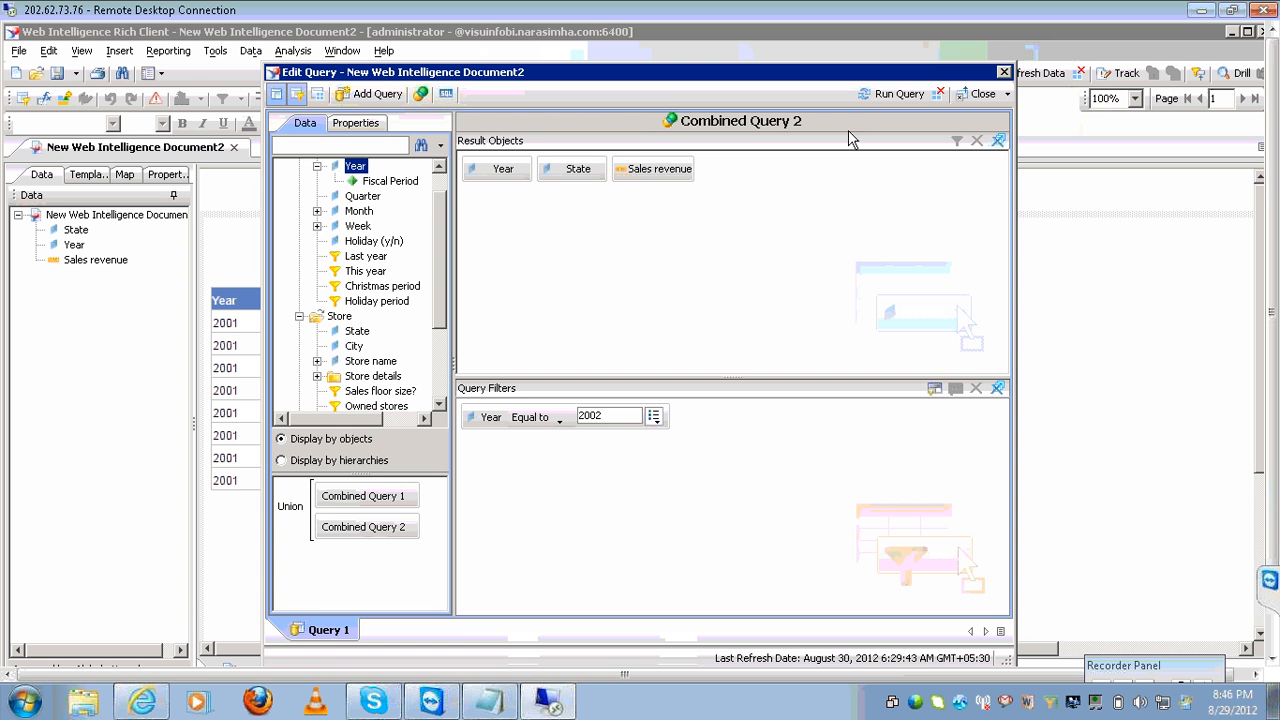
Run the union to list 2001 and 2002 state revenue, then reopen the editor on Combined Query 2.
{"action": "left_click", "coordinate": [873, 96]}
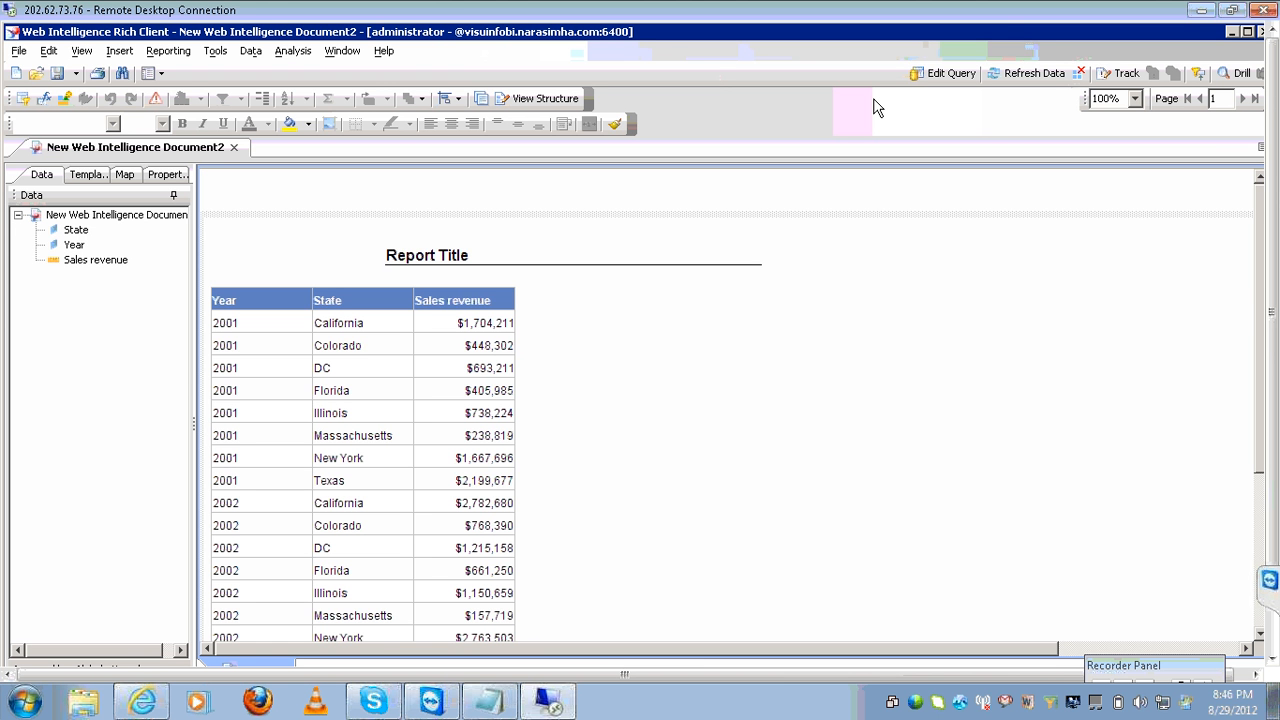
{"action": "left_click", "coordinate": [925, 73]}
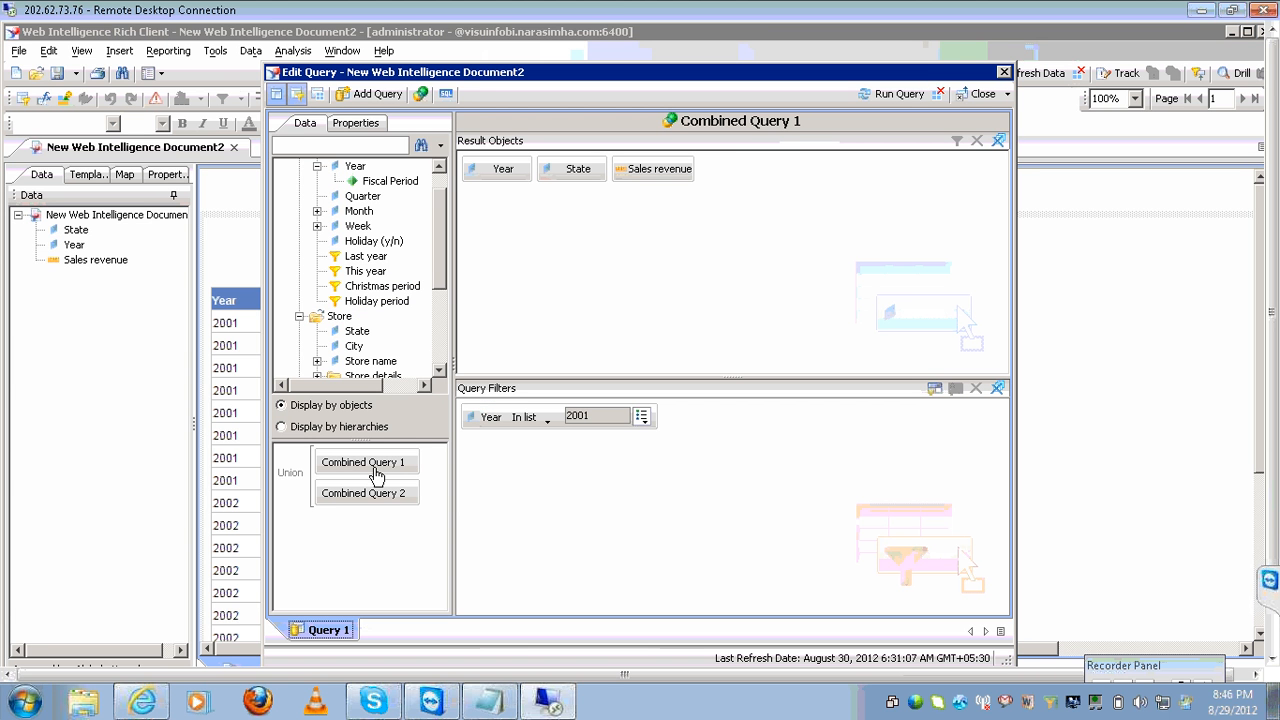
{"action": "left_click", "coordinate": [372, 497]}
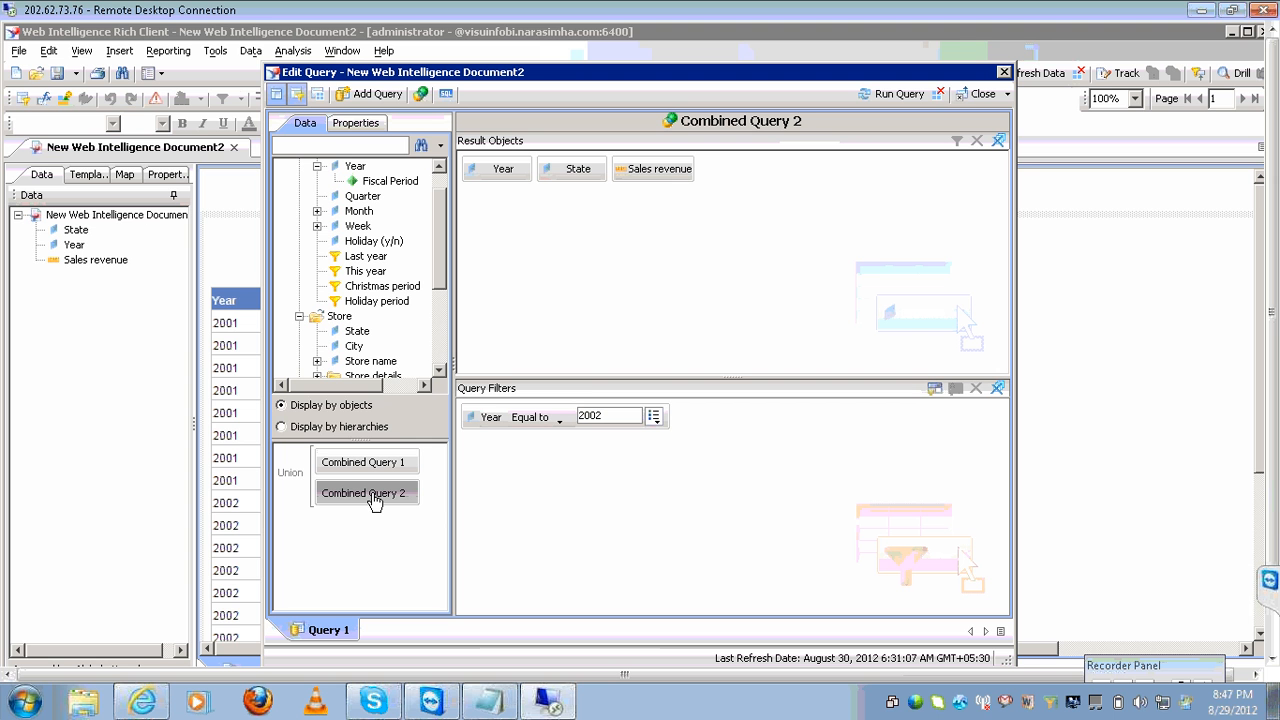
Switch the combination to Intersection and extend Combined Query 1's Year filter to 2001;2002.
{"action": "left_click", "coordinate": [292, 476]}
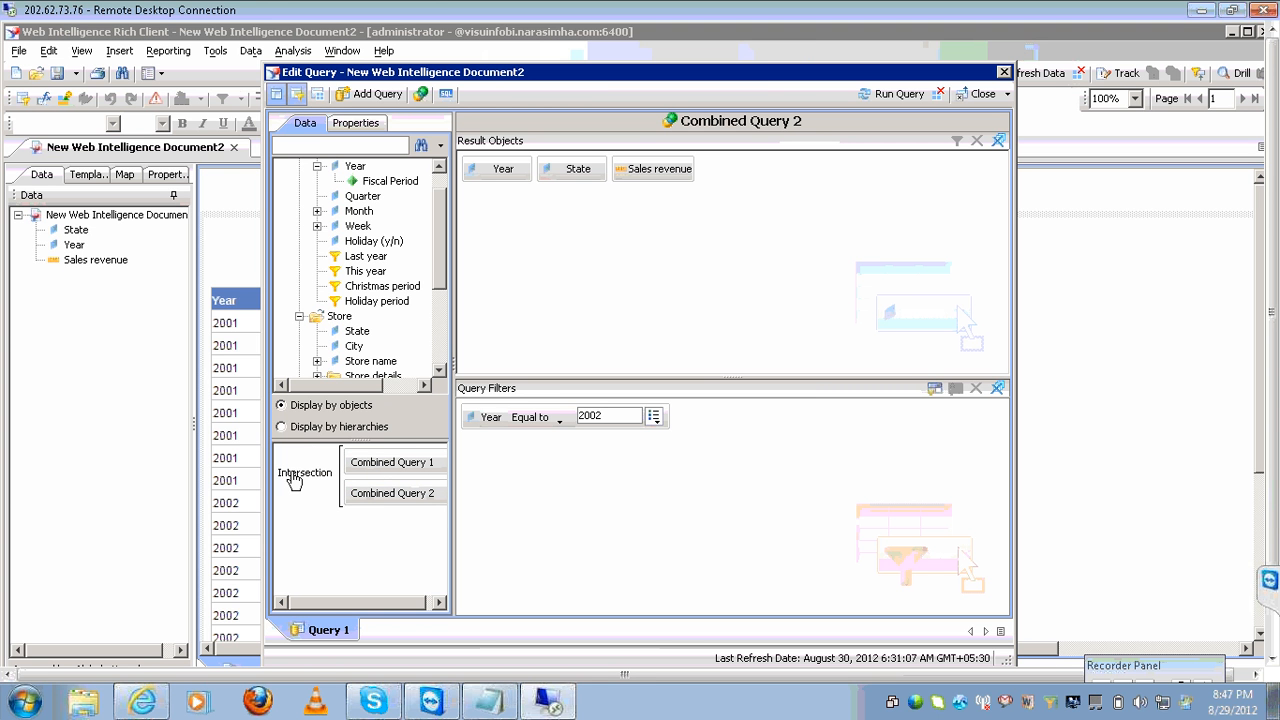
{"action": "left_click", "coordinate": [400, 465]}
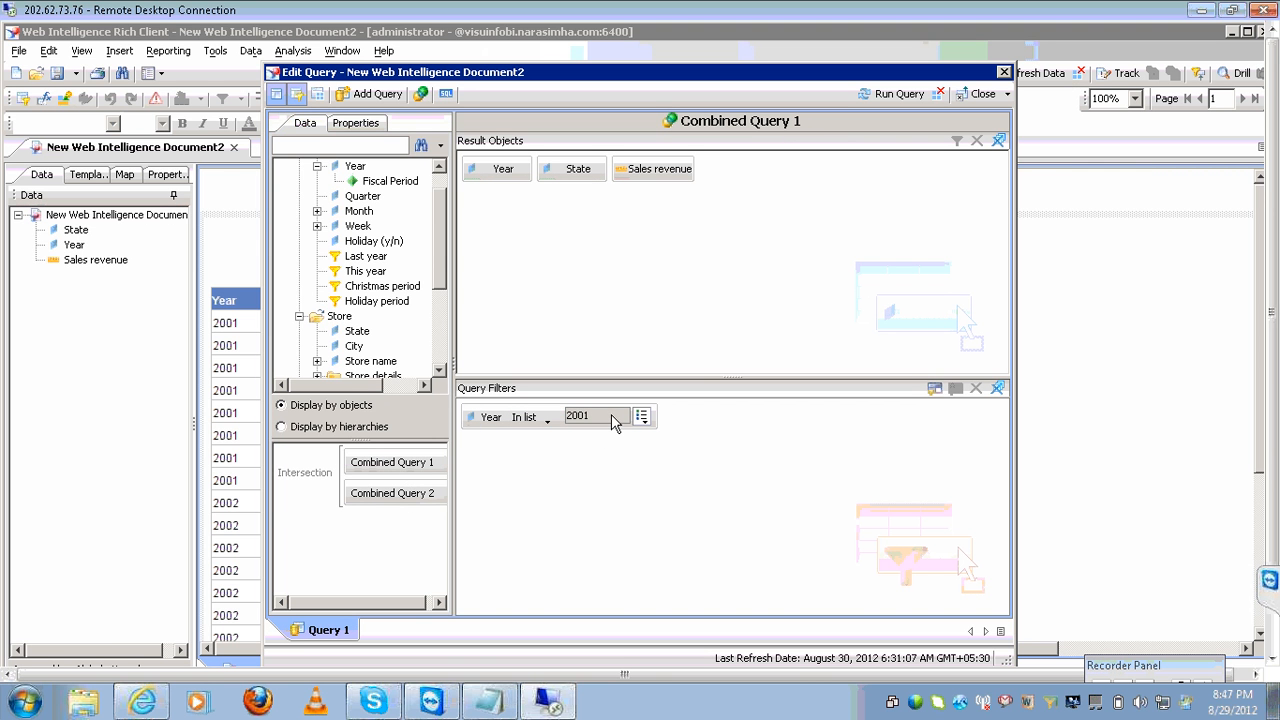
{"action": "left_click", "coordinate": [610, 415]}
{"action": "left_click", "coordinate": [641, 417]}
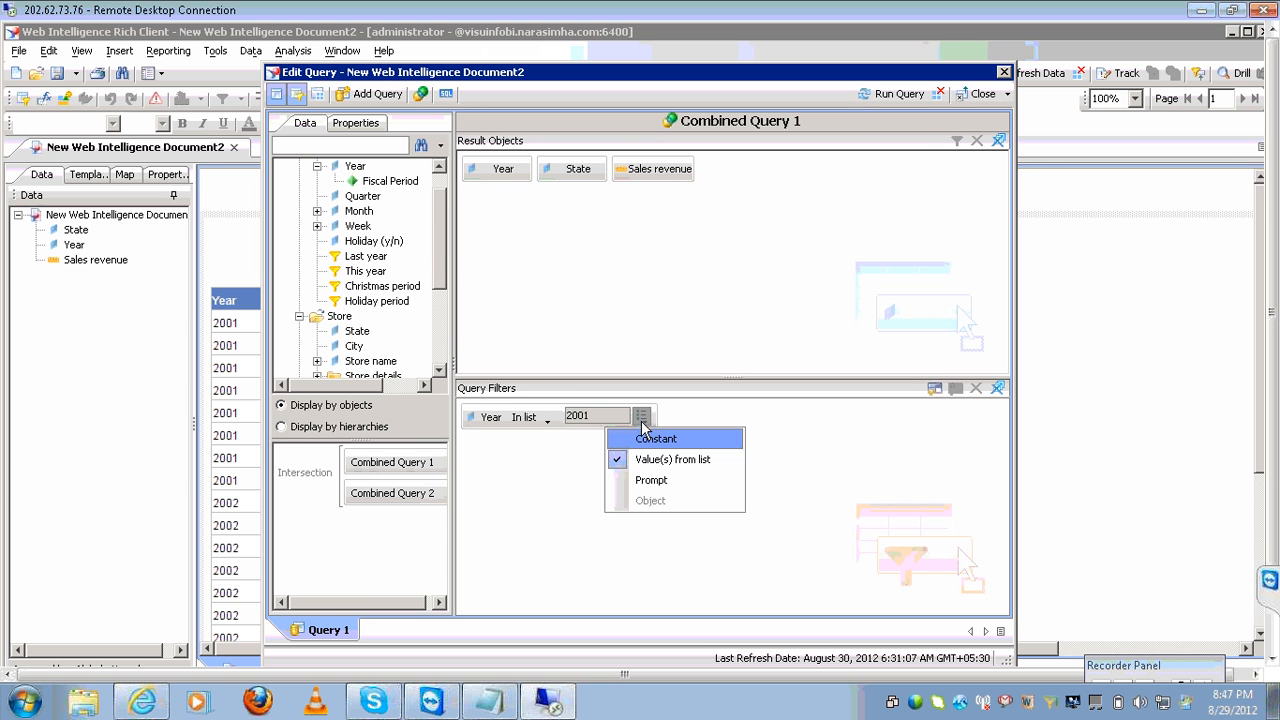
{"action": "left_click", "coordinate": [651, 460]}
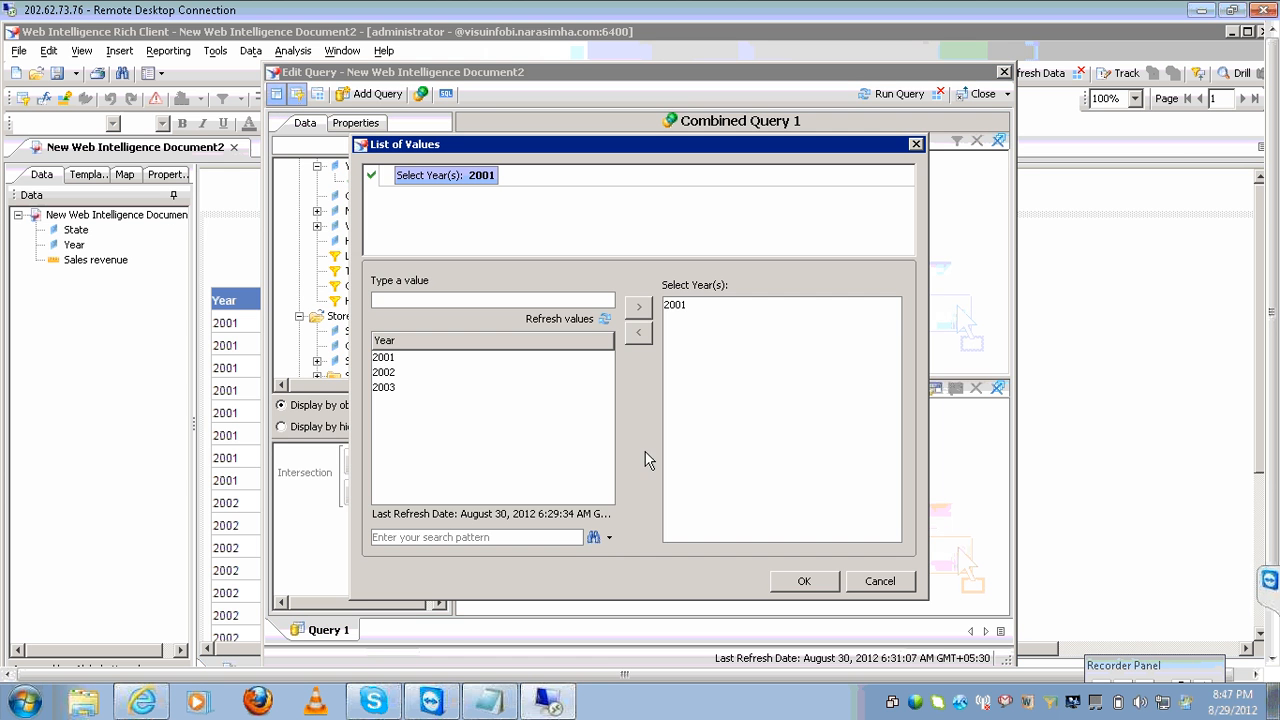
{"action": "left_click", "coordinate": [511, 372]}
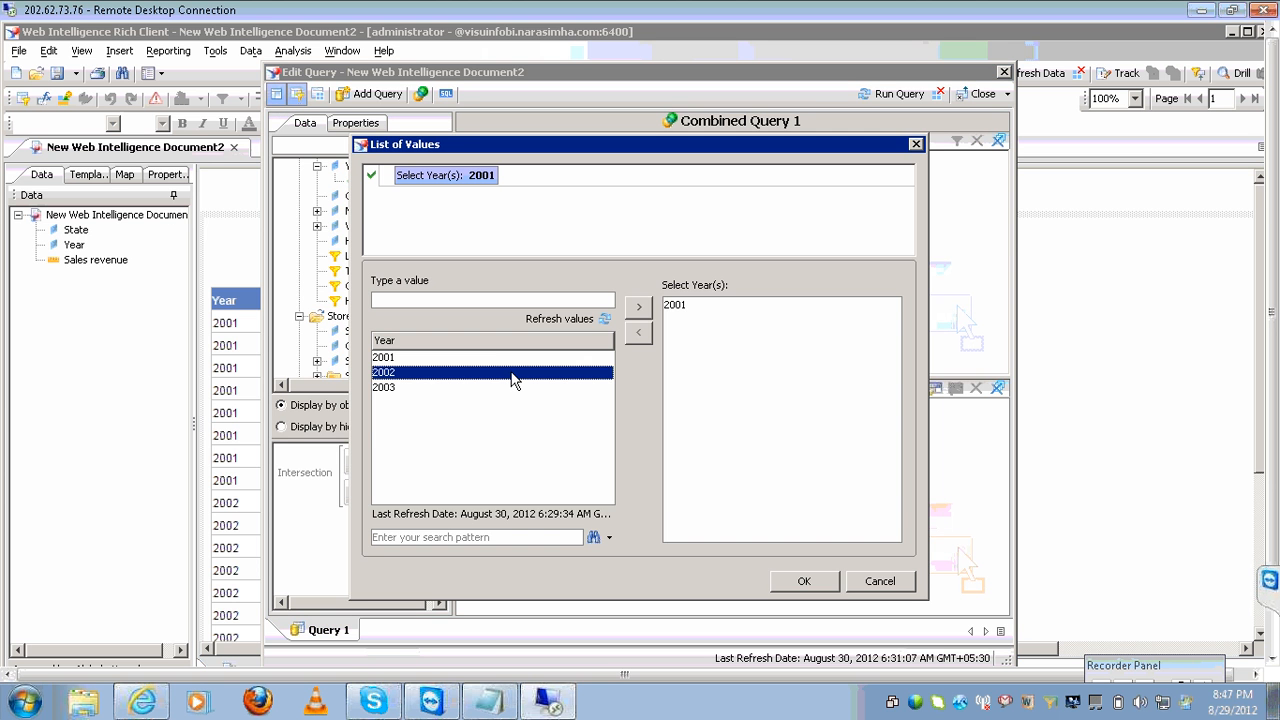
{"action": "left_click", "coordinate": [638, 307]}
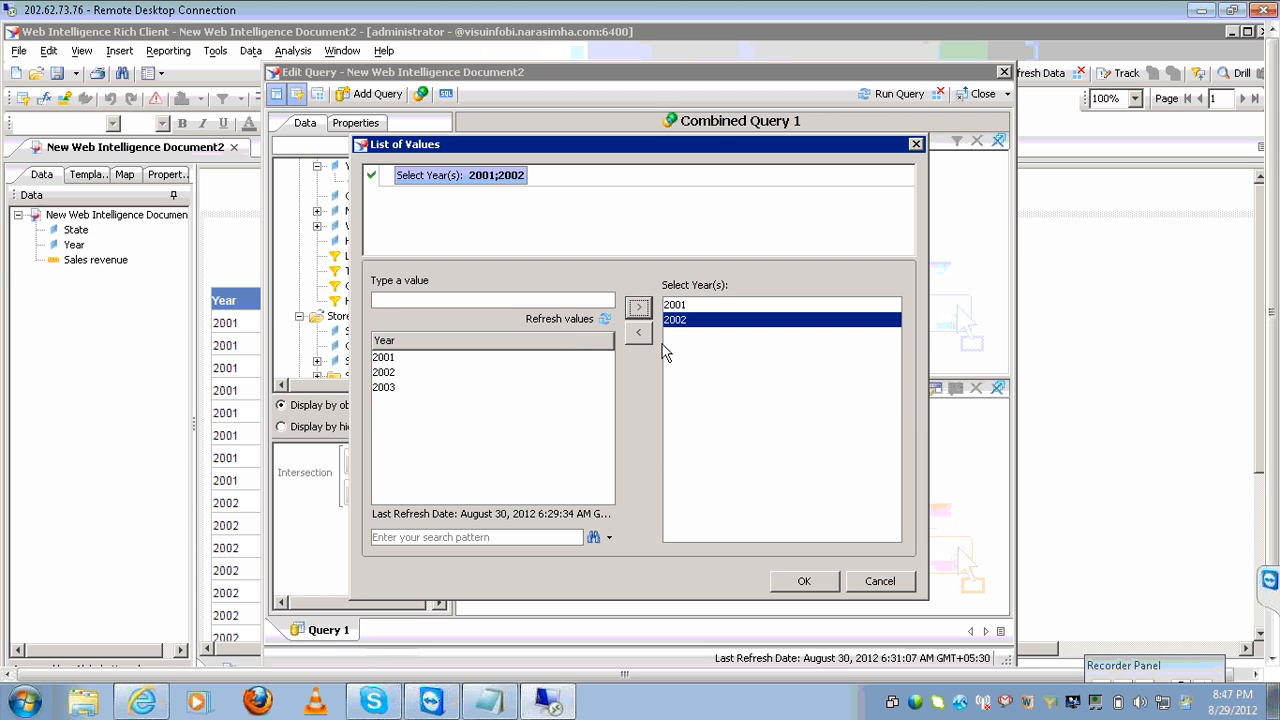
{"action": "left_click", "coordinate": [795, 580]}
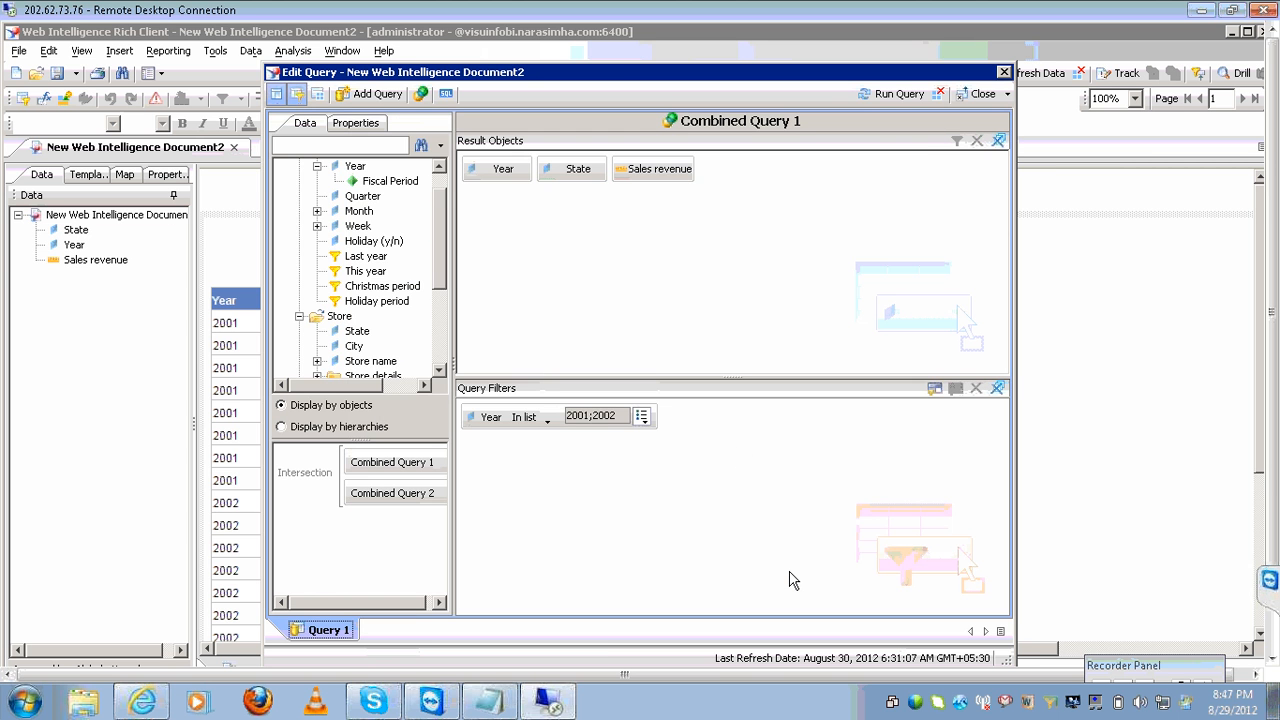
{"action": "left_click", "coordinate": [428, 492]}
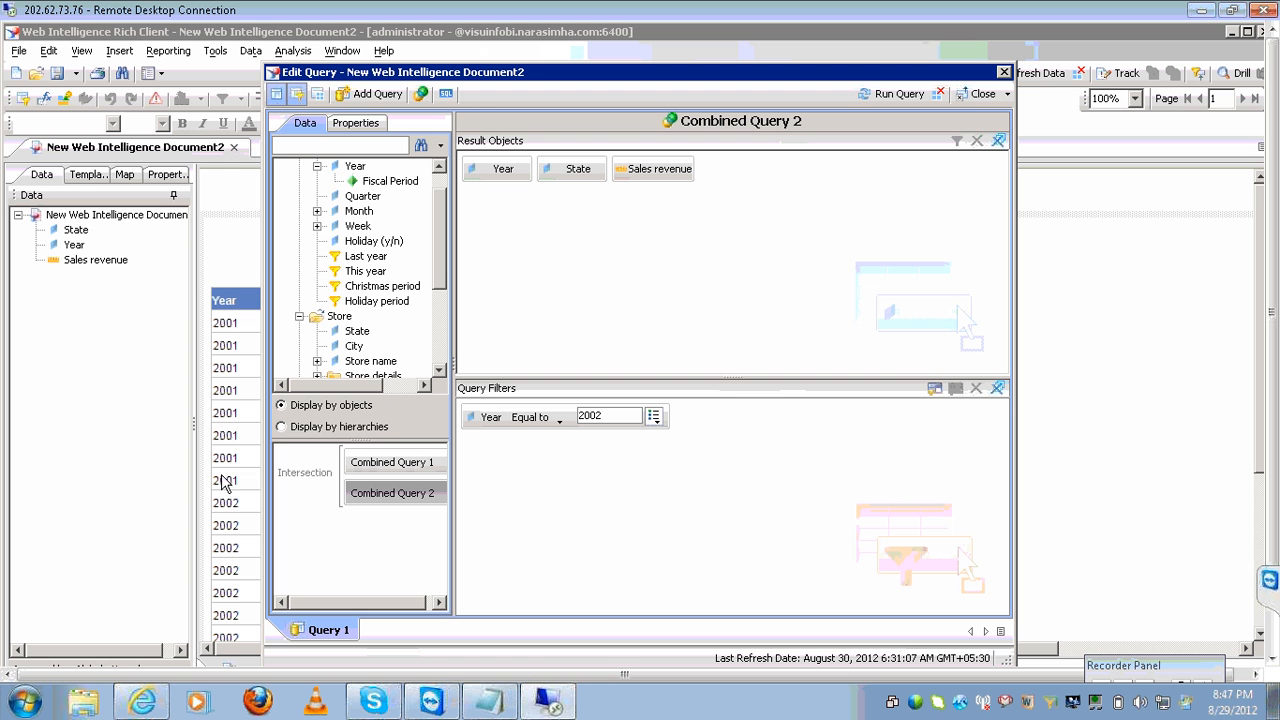
{"action": "left_click", "coordinate": [288, 478]}
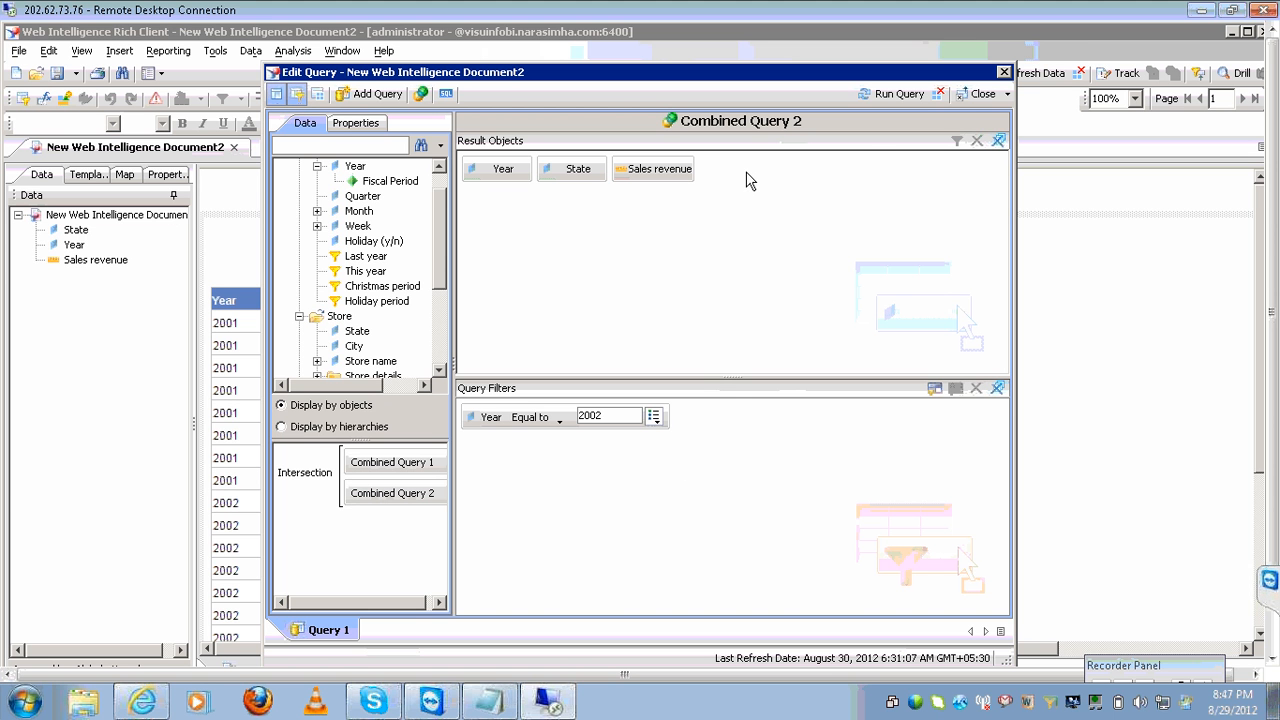
Run the intersection, leaving only 2002 revenue for eight states, then rerun it from the editor.
{"action": "left_click", "coordinate": [896, 96]}
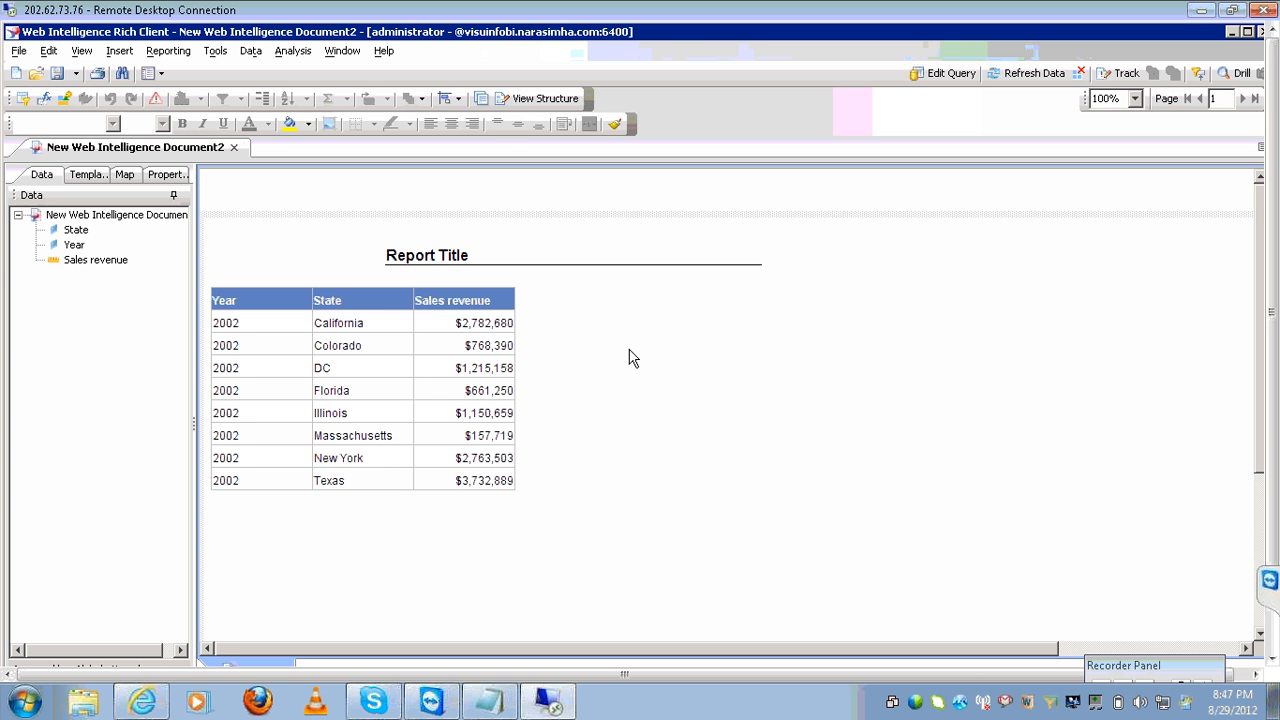
{"action": "left_click", "coordinate": [514, 450]}
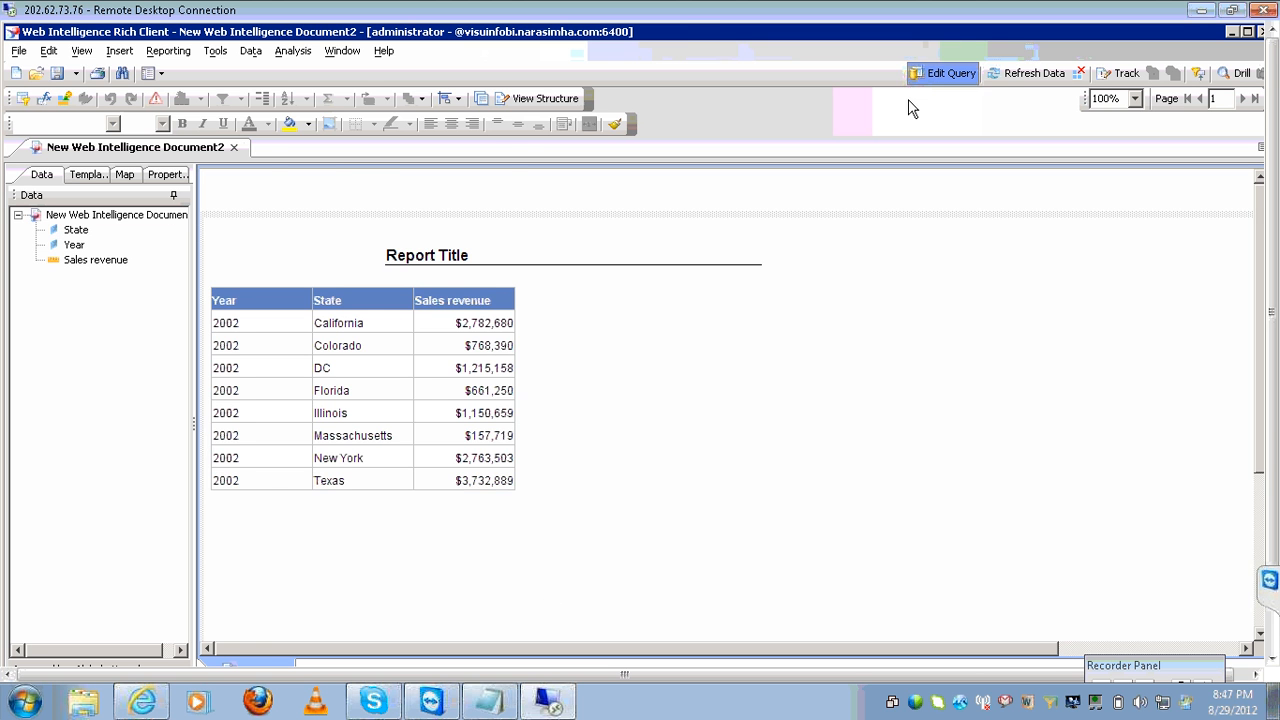
{"action": "left_click", "coordinate": [940, 74]}
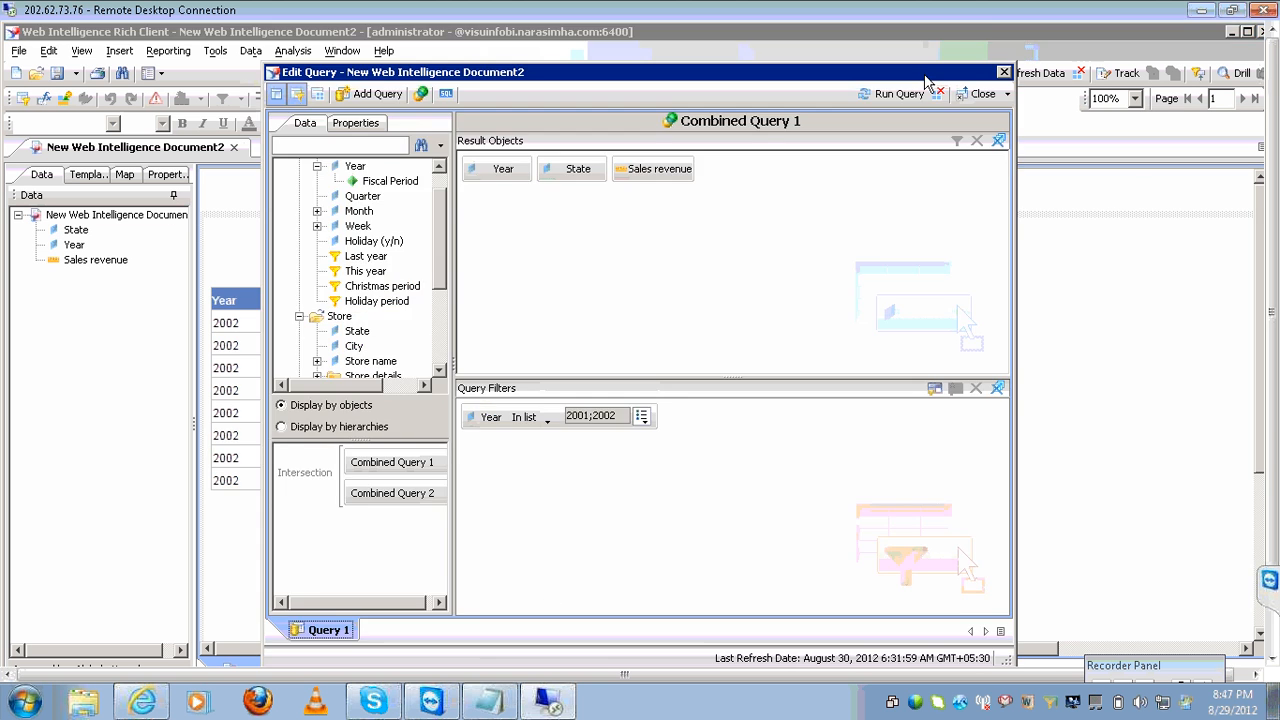
{"action": "left_click", "coordinate": [397, 496]}
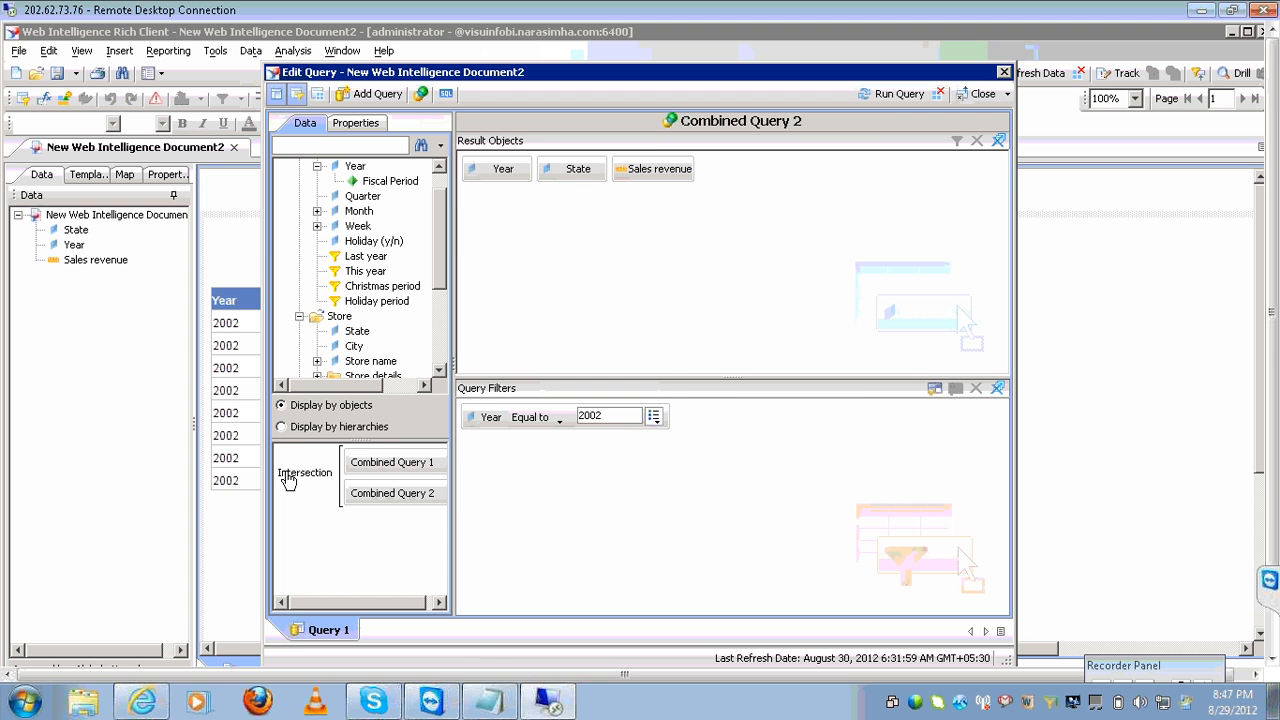
{"action": "left_click", "coordinate": [884, 94]}
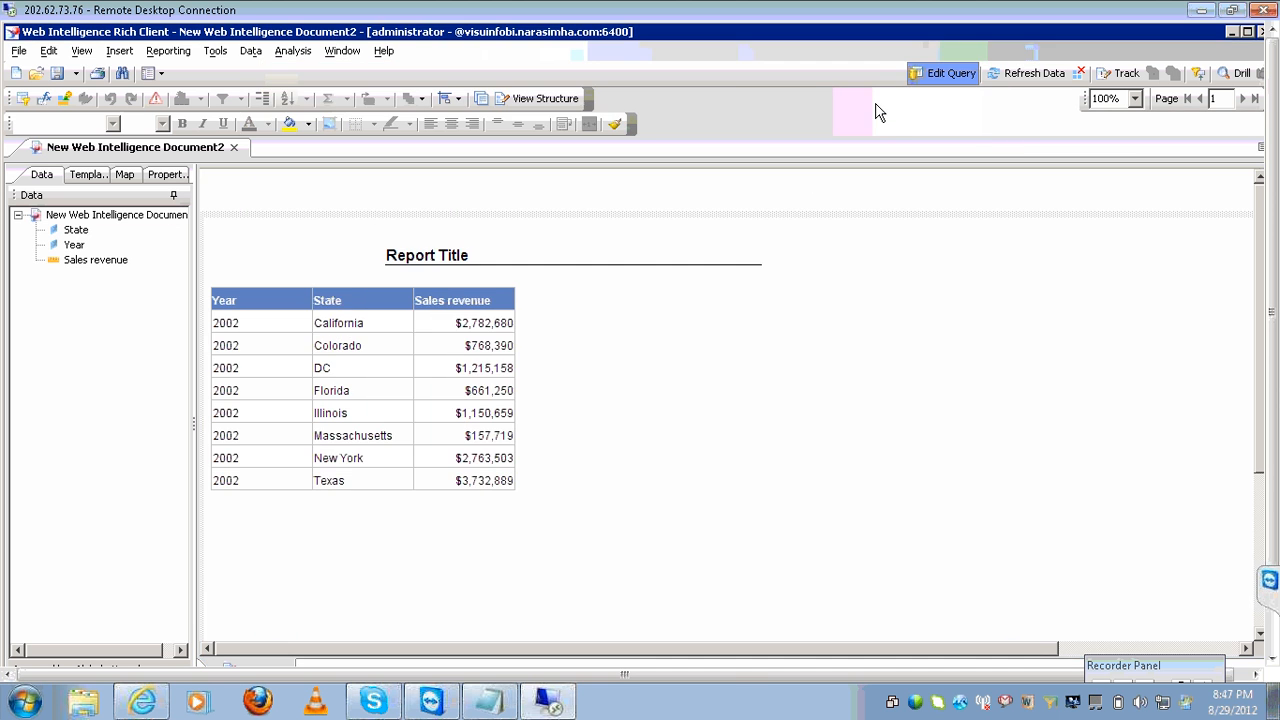
{"action": "left_click", "coordinate": [938, 78]}
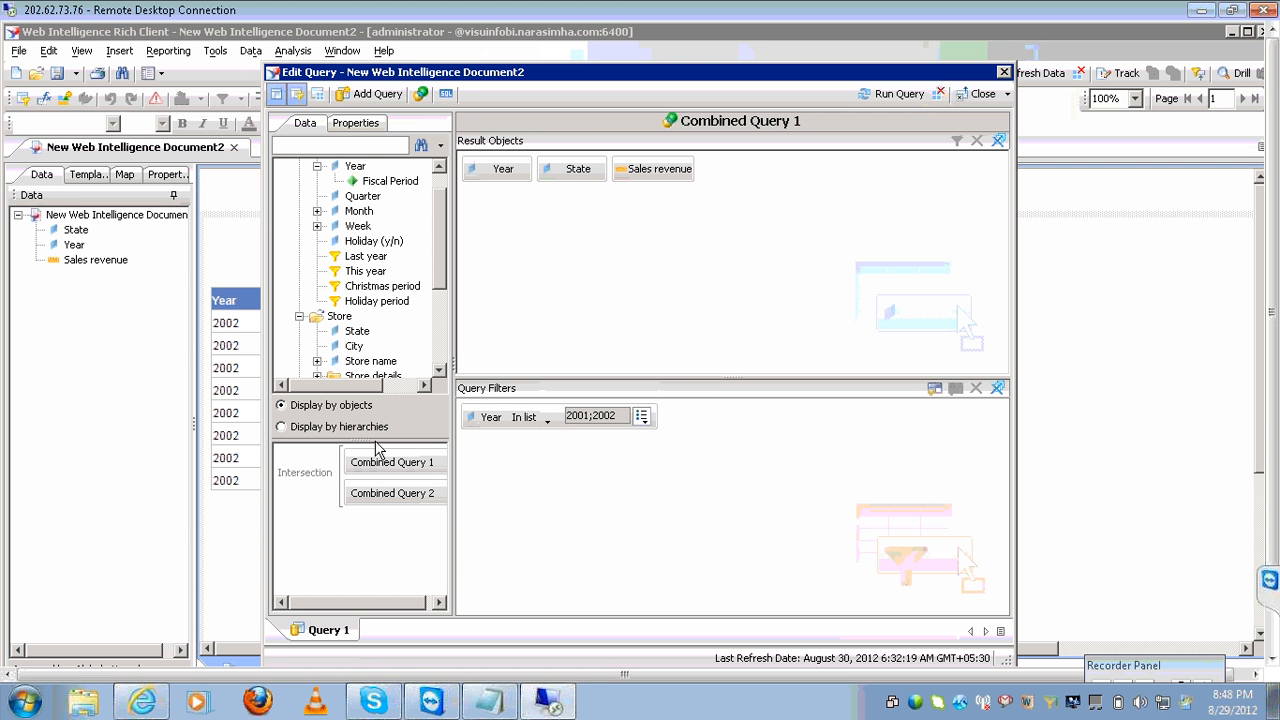
Switch the query combination to Minus and run it so only 2001 revenue rows remain.
{"action": "left_click", "coordinate": [305, 473]}
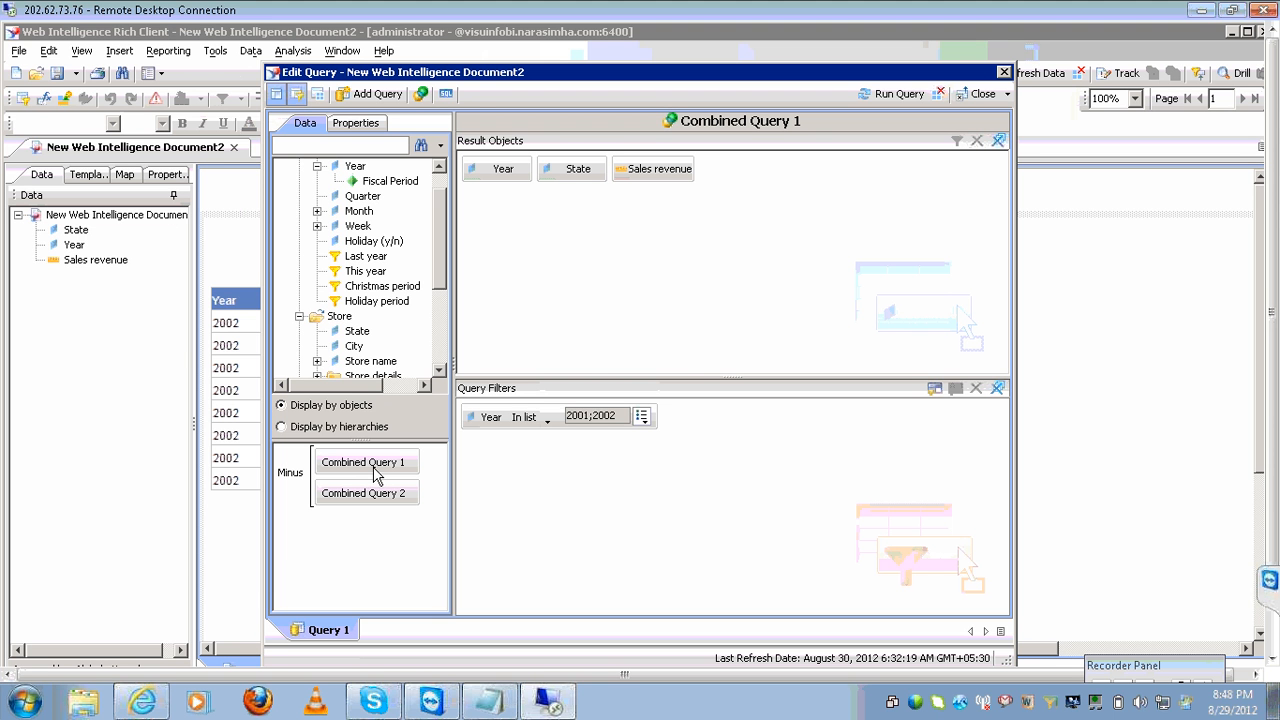
{"action": "left_click", "coordinate": [405, 501]}
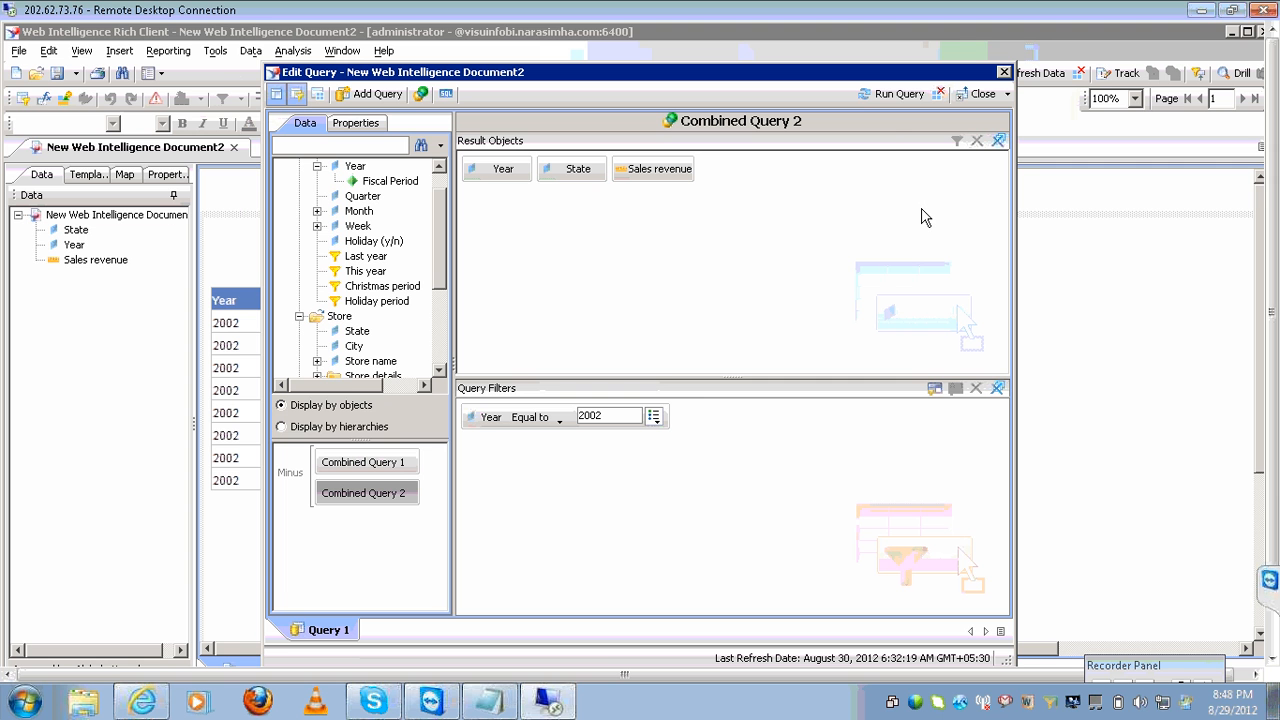
{"action": "left_click", "coordinate": [898, 94]}
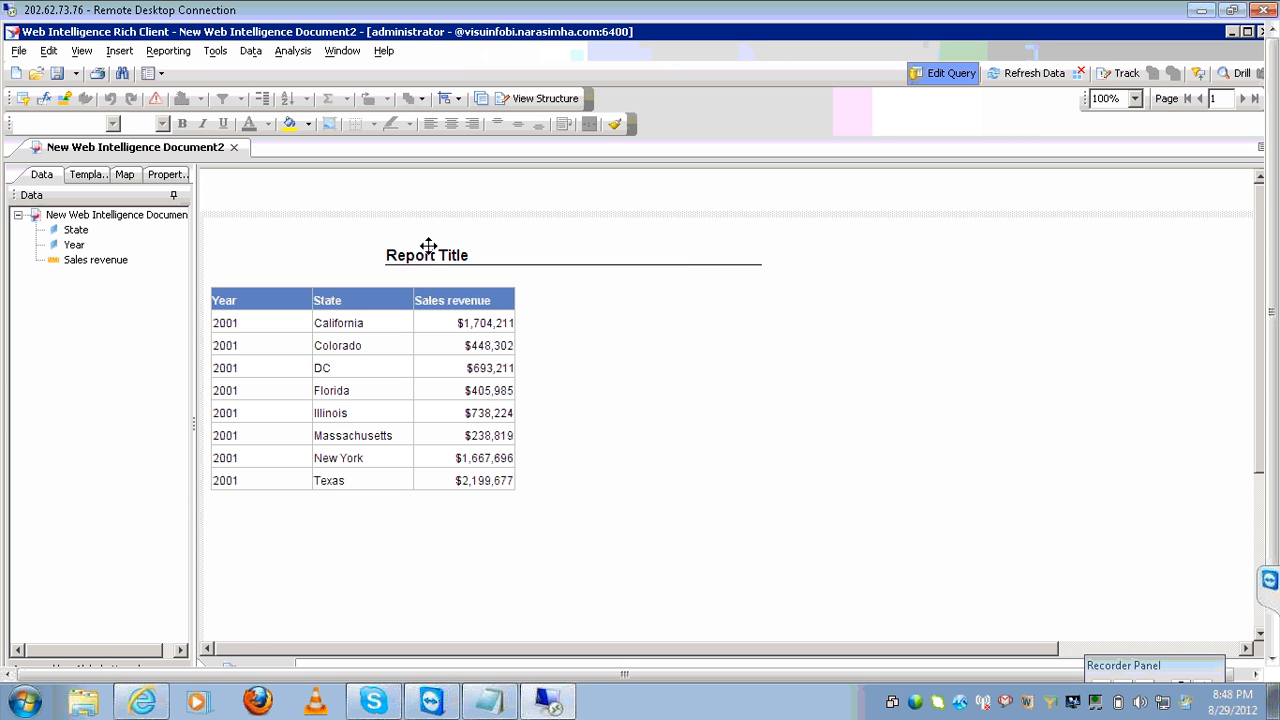
{"action": "left_click", "coordinate": [945, 73]}
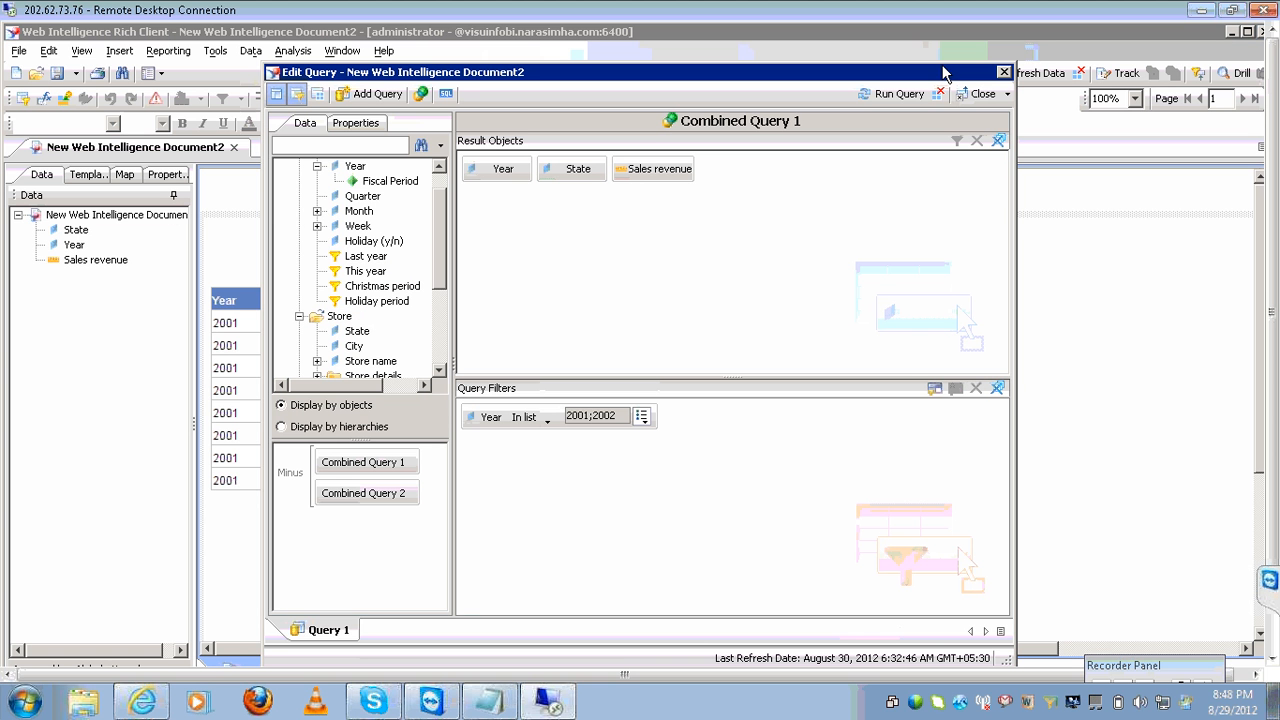
{"action": "left_click", "coordinate": [290, 474]}
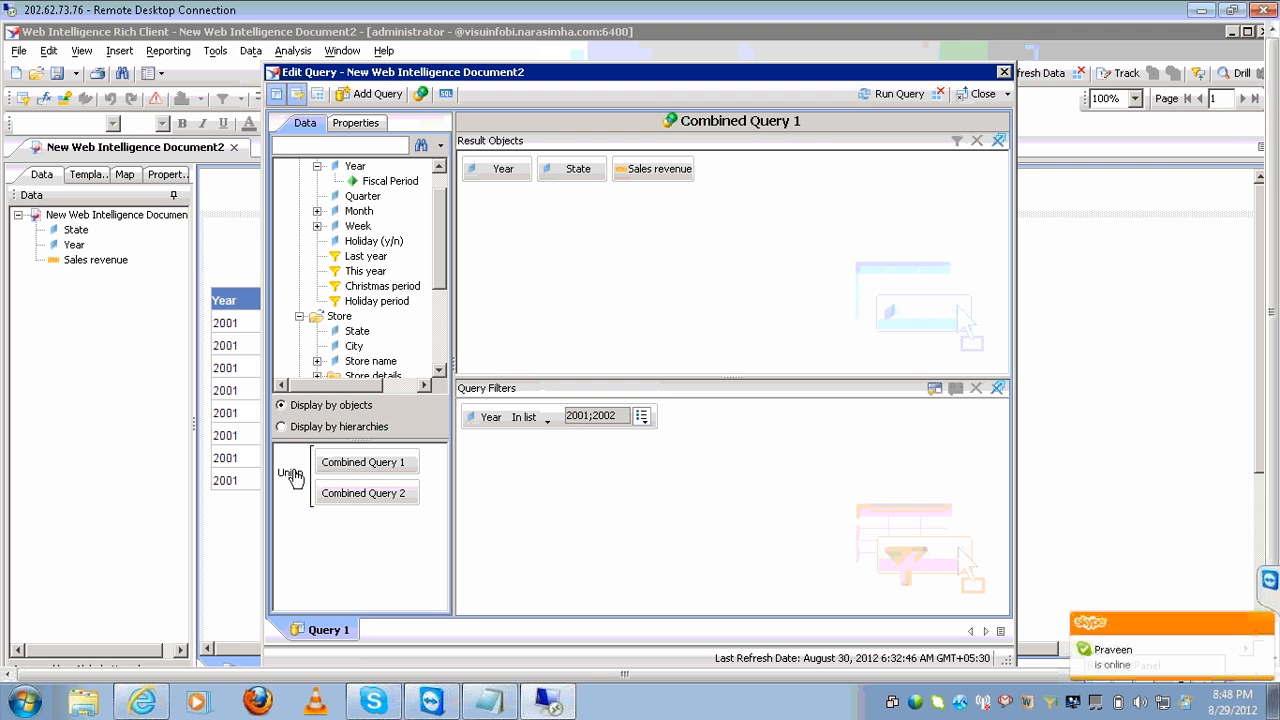
{"action": "left_click", "coordinate": [291, 474]}
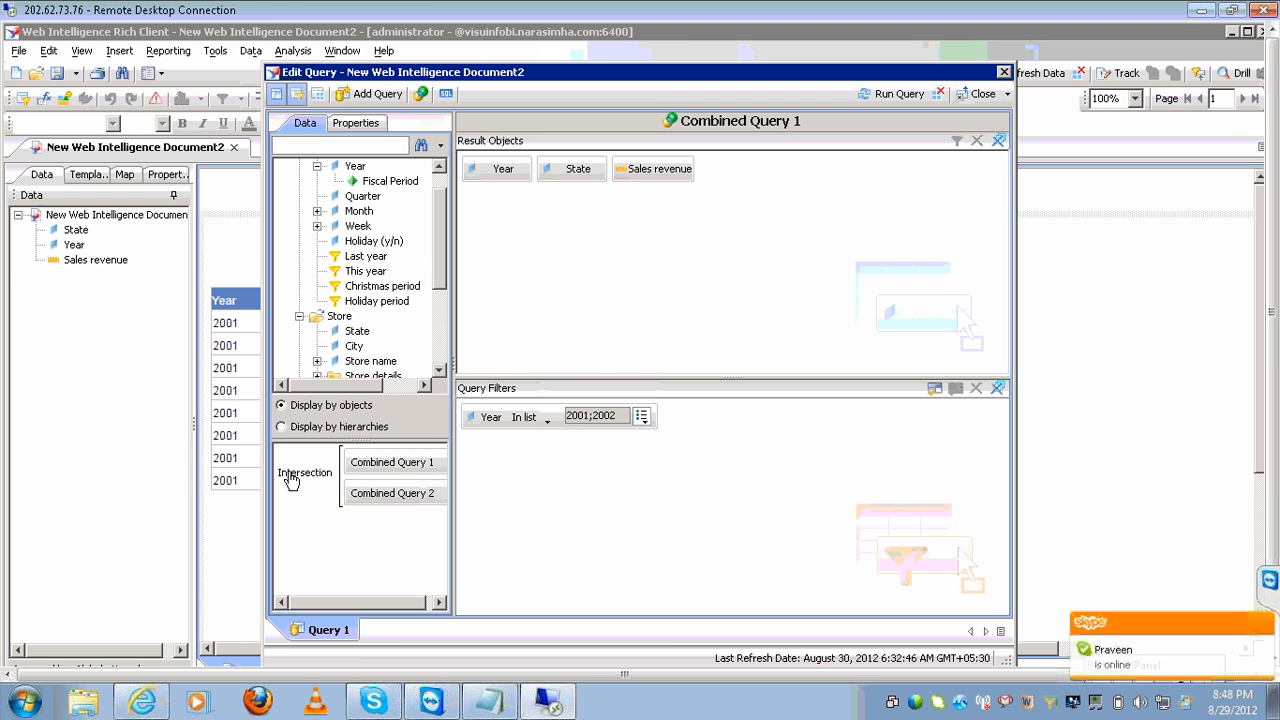
{"action": "left_click", "coordinate": [291, 474]}
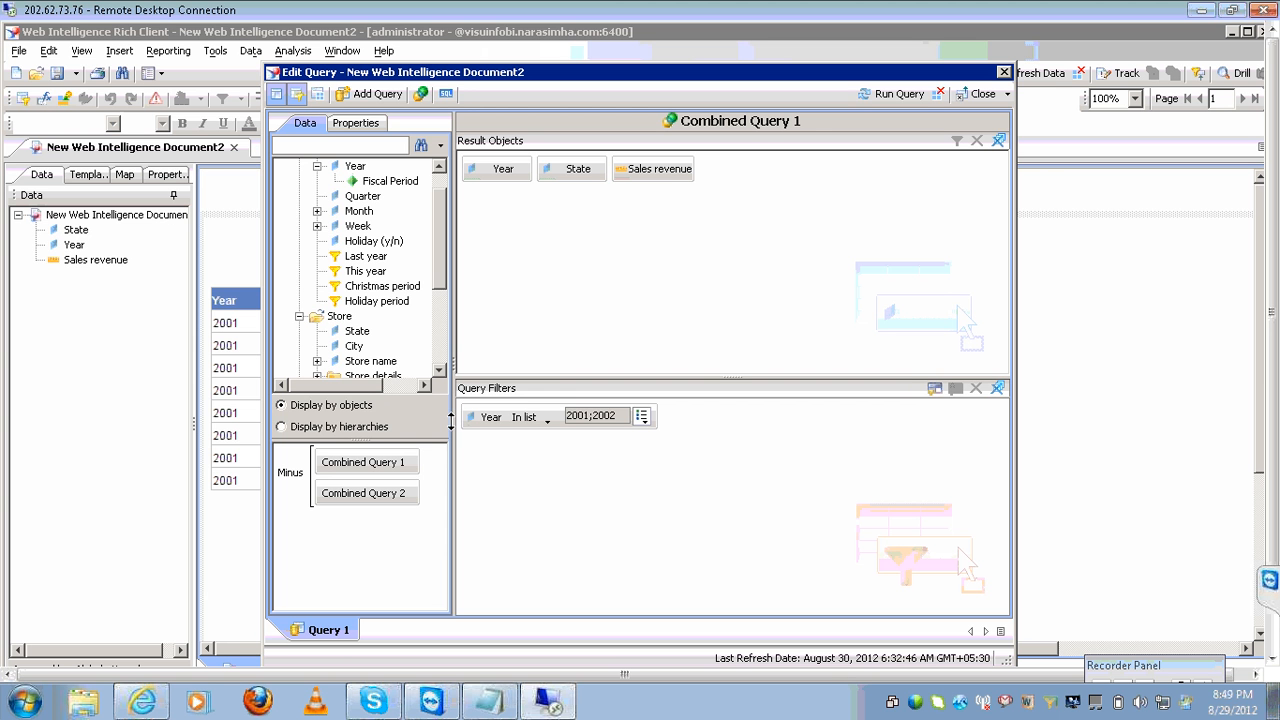
{"action": "left_click", "coordinate": [873, 96]}
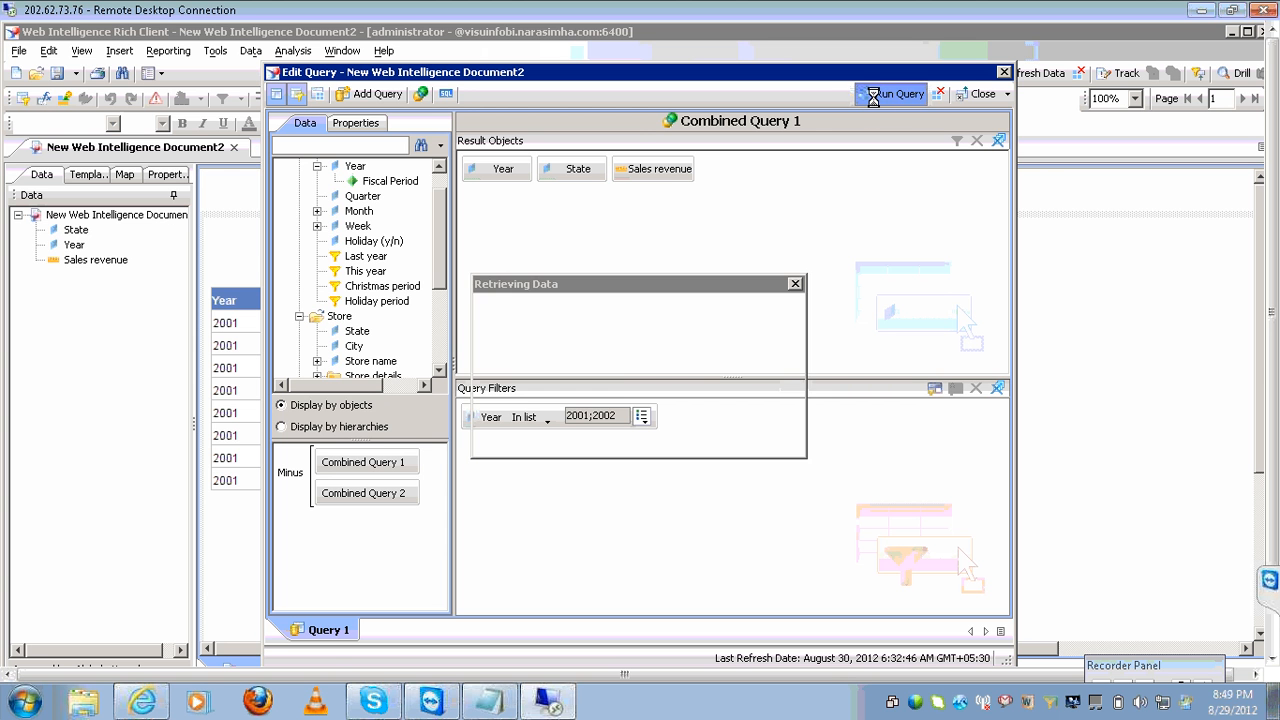
Save the report as 'combined operators' and close the document.
{"action": "left_click", "coordinate": [76, 74]}
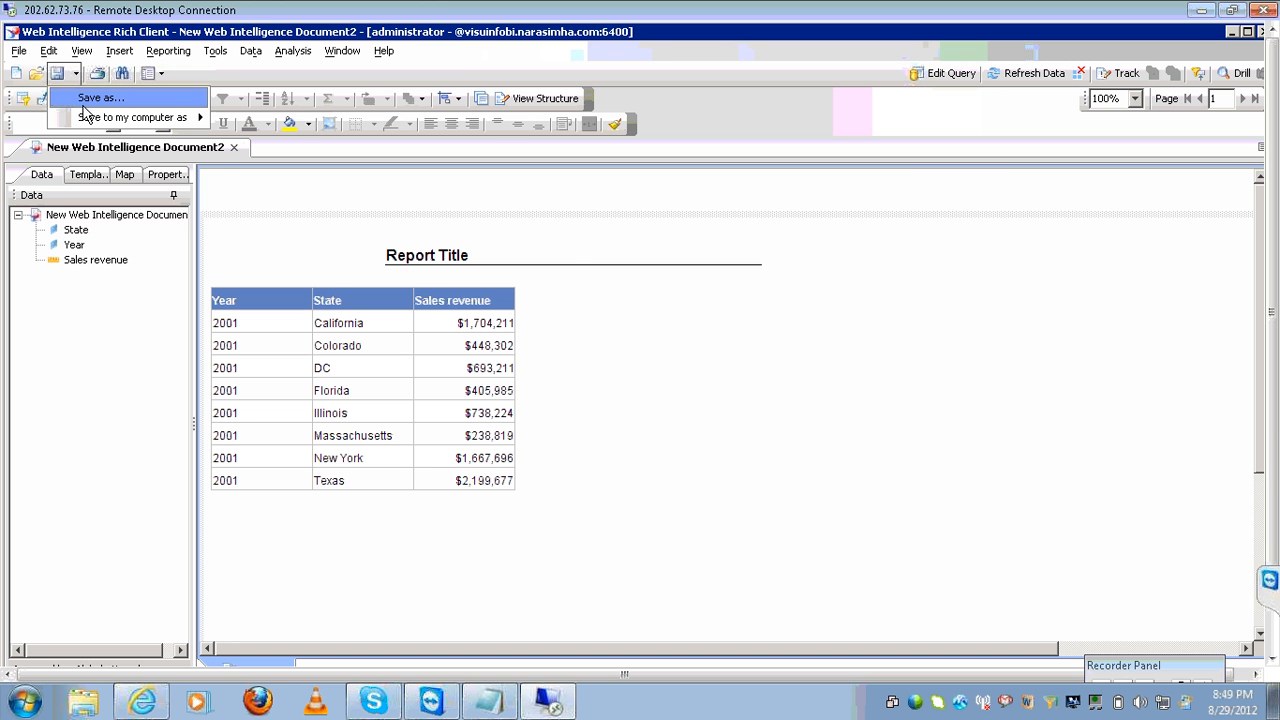
{"action": "left_click", "coordinate": [95, 97]}
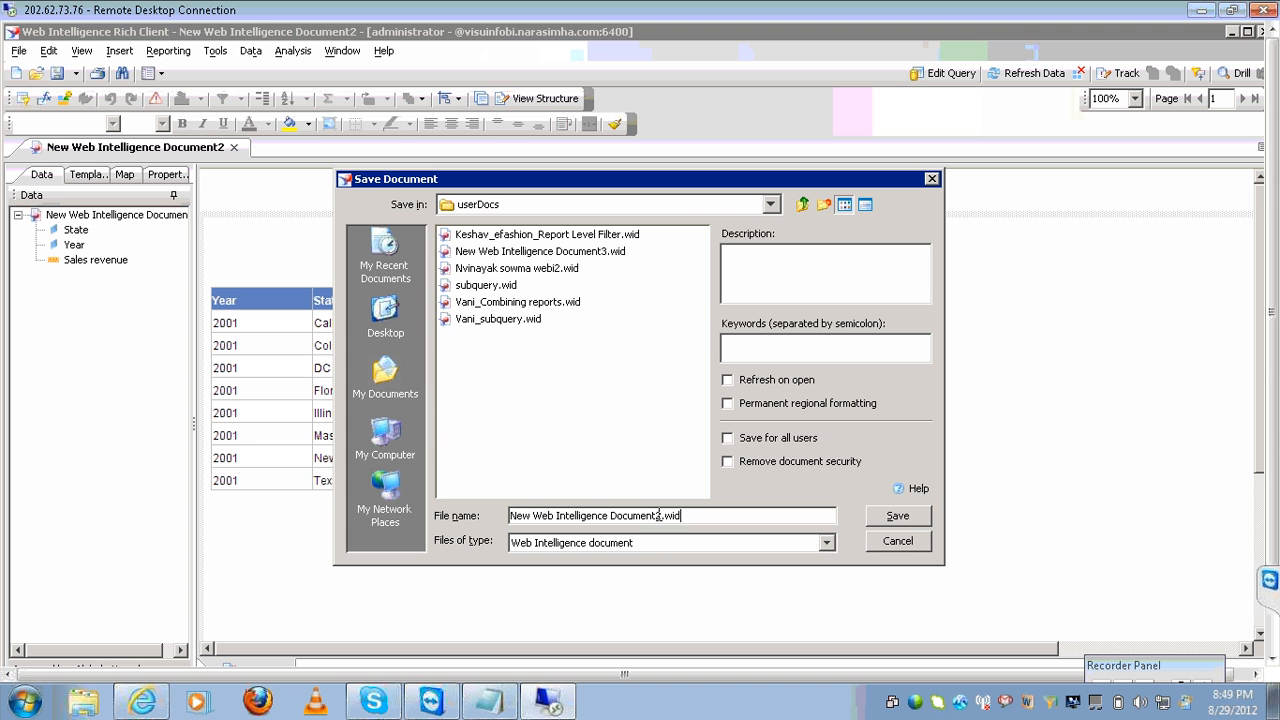
{"action": "left_click", "coordinate": [659, 515]}
{"action": "key", "text": "BackSpace"}
{"action": "key", "text": "BackSpace"}
{"action": "key", "text": "BackSpace"}
{"action": "key", "text": "BackSpace"}
{"action": "key", "text": "BackSpace"}
{"action": "key", "text": "BackSpace"}
{"action": "key", "text": "BackSpace"}
{"action": "key", "text": "BackSpace"}
{"action": "key", "text": "BackSpace"}
{"action": "key", "text": "BackSpace"}
{"action": "key", "text": "BackSpace"}
{"action": "key", "text": "BackSpace"}
{"action": "key", "text": "BackSpace"}
{"action": "key", "text": "BackSpace"}
{"action": "key", "text": "BackSpace"}
{"action": "key", "text": "BackSpace"}
{"action": "key", "text": "BackSpace"}
{"action": "key", "text": "BackSpace"}
{"action": "key", "text": "BackSpace"}
{"action": "key", "text": "BackSpace"}
{"action": "key", "text": "BackSpace"}
{"action": "key", "text": "BackSpace"}
{"action": "key", "text": "BackSpace"}
{"action": "type", "text": "com"}
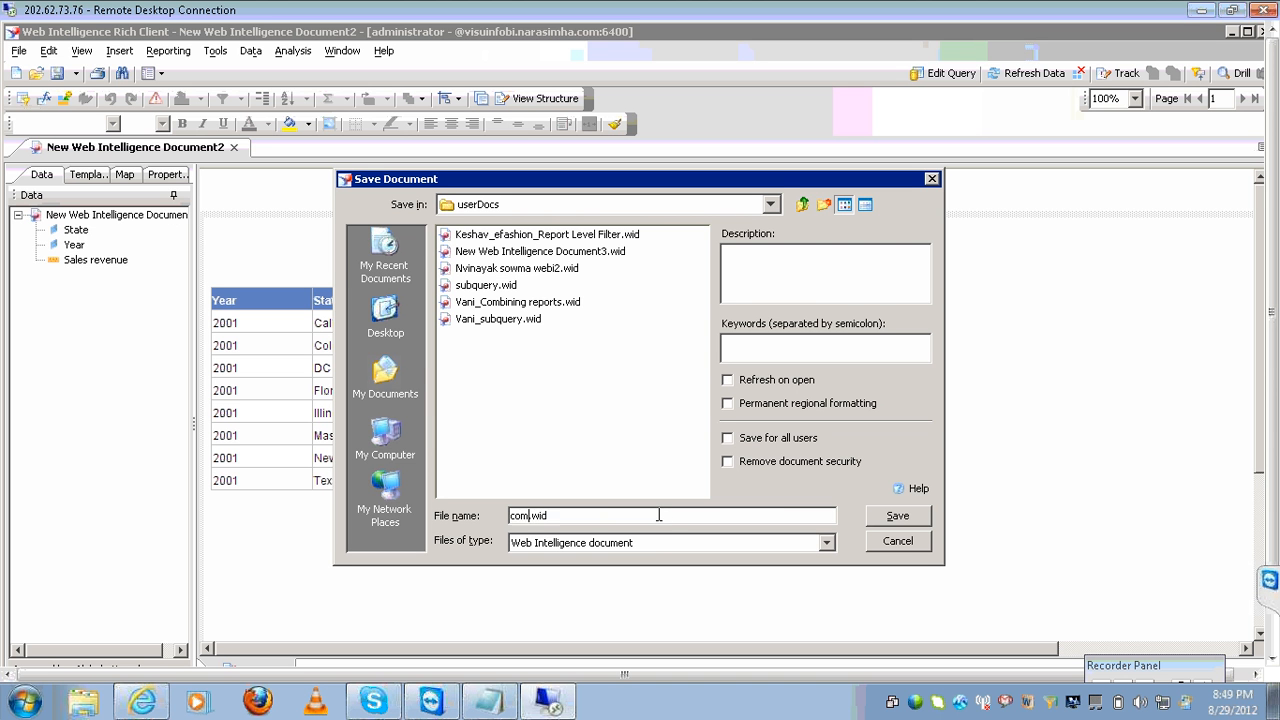
{"action": "type", "text": "bined operators"}
{"action": "key", "text": "Return"}
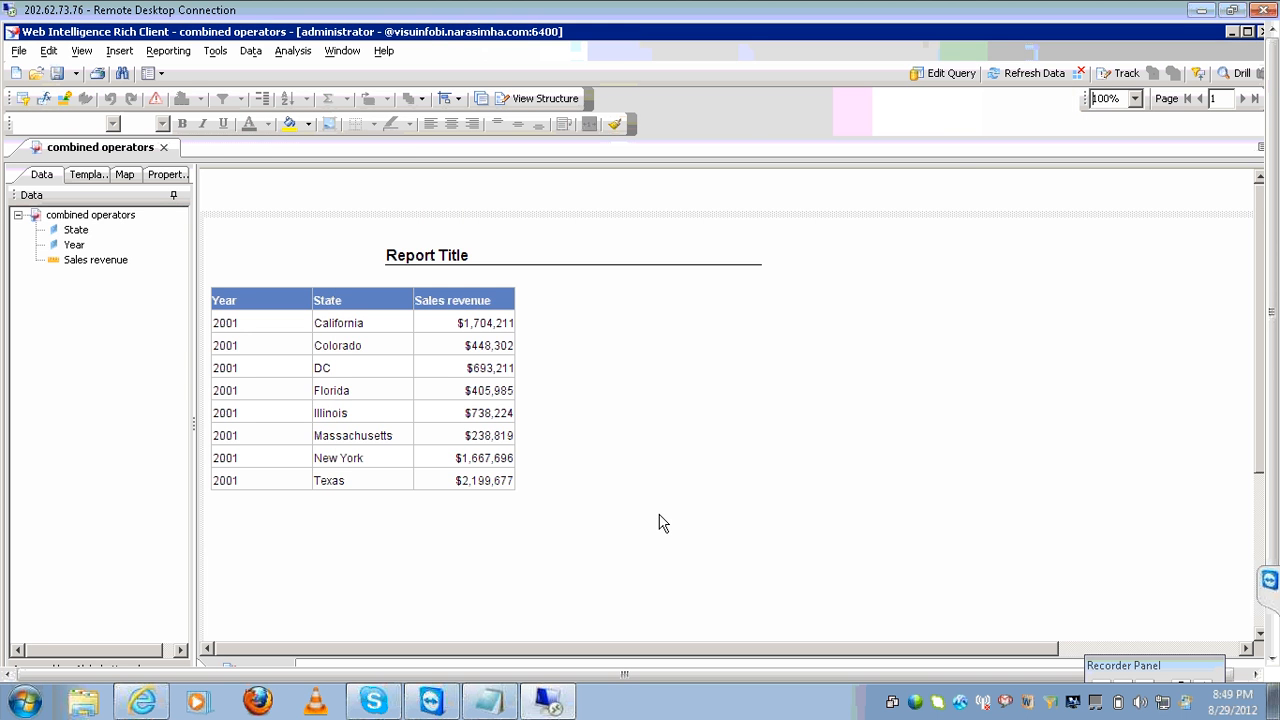
{"action": "left_click", "coordinate": [165, 148]}
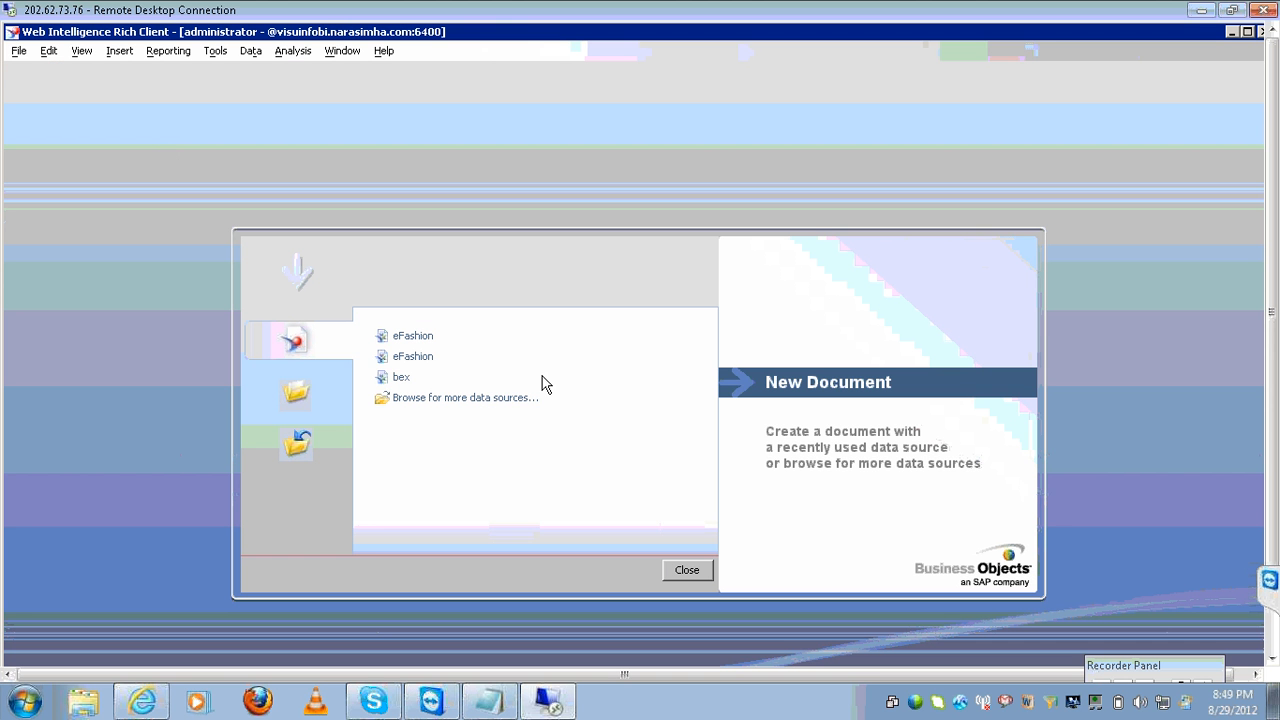
Add the line 'scope of analysis--------drilling reports' under minus--a-b in the Notepad notes.
{"action": "left_click", "coordinate": [489, 701]}
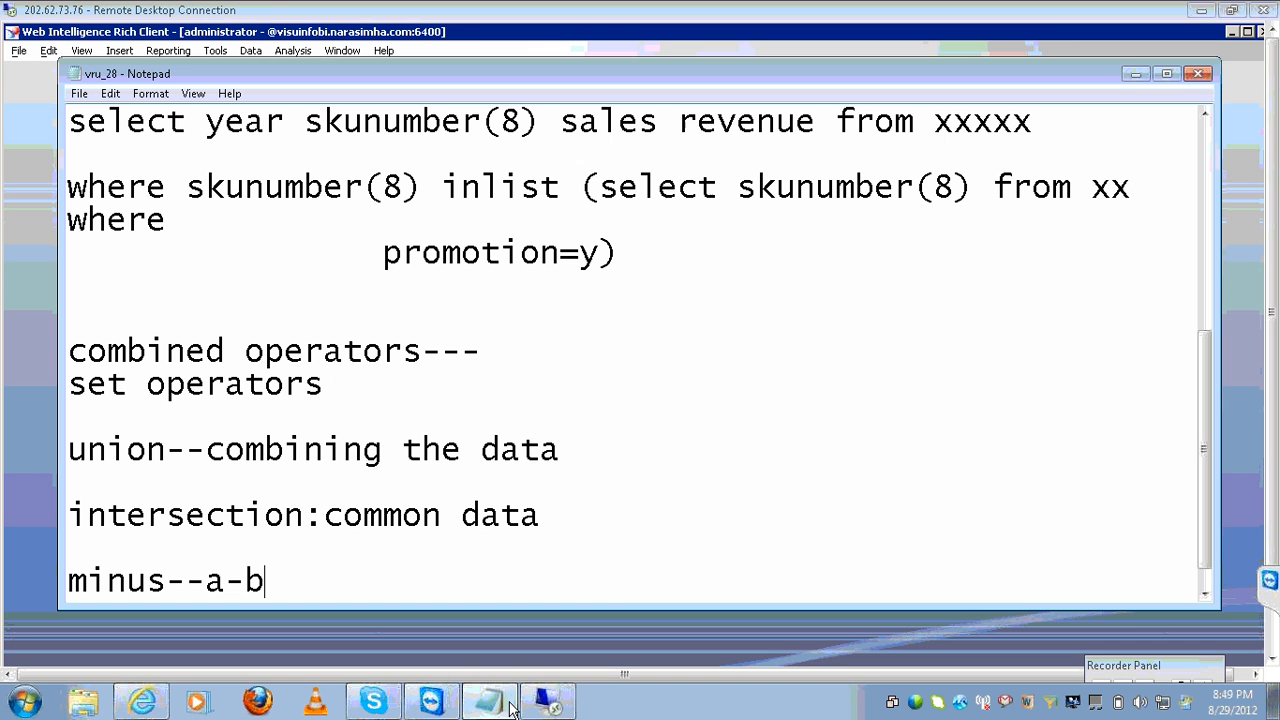
{"action": "left_click", "coordinate": [566, 561]}
{"action": "left_click", "coordinate": [548, 568]}
{"action": "key", "text": "Return"}
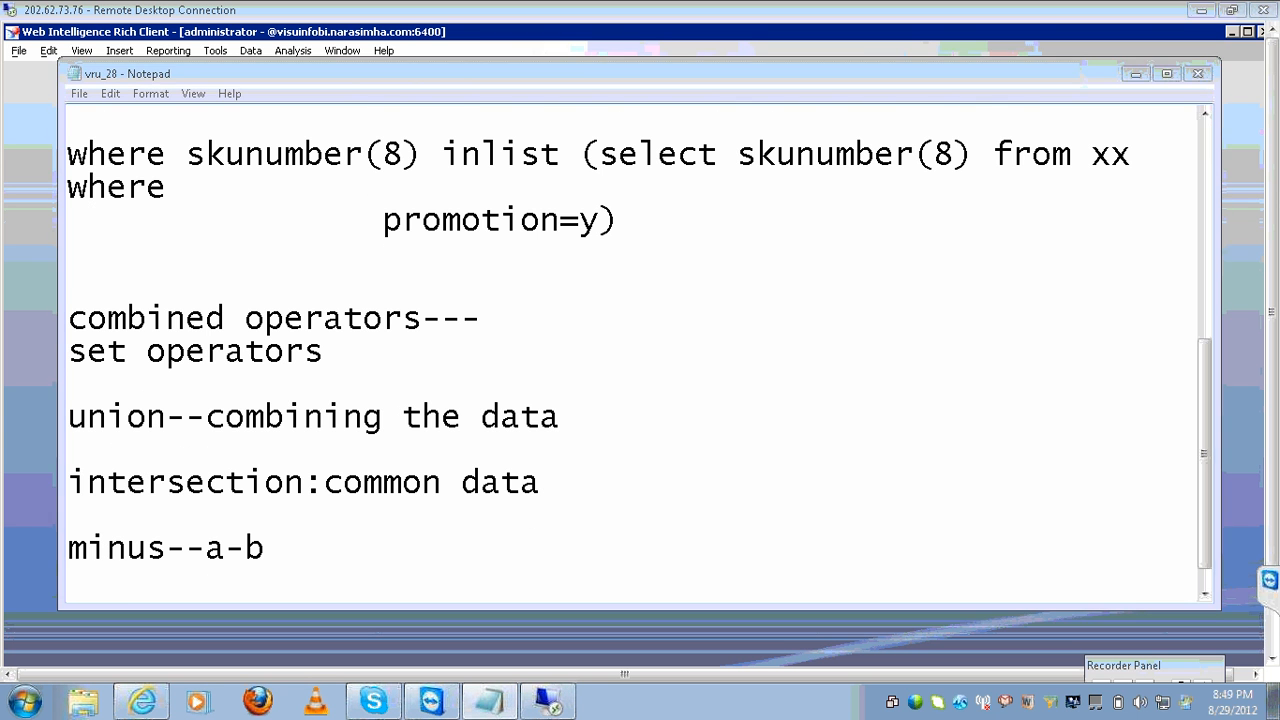
{"action": "type", "text": "scope of analyse"}
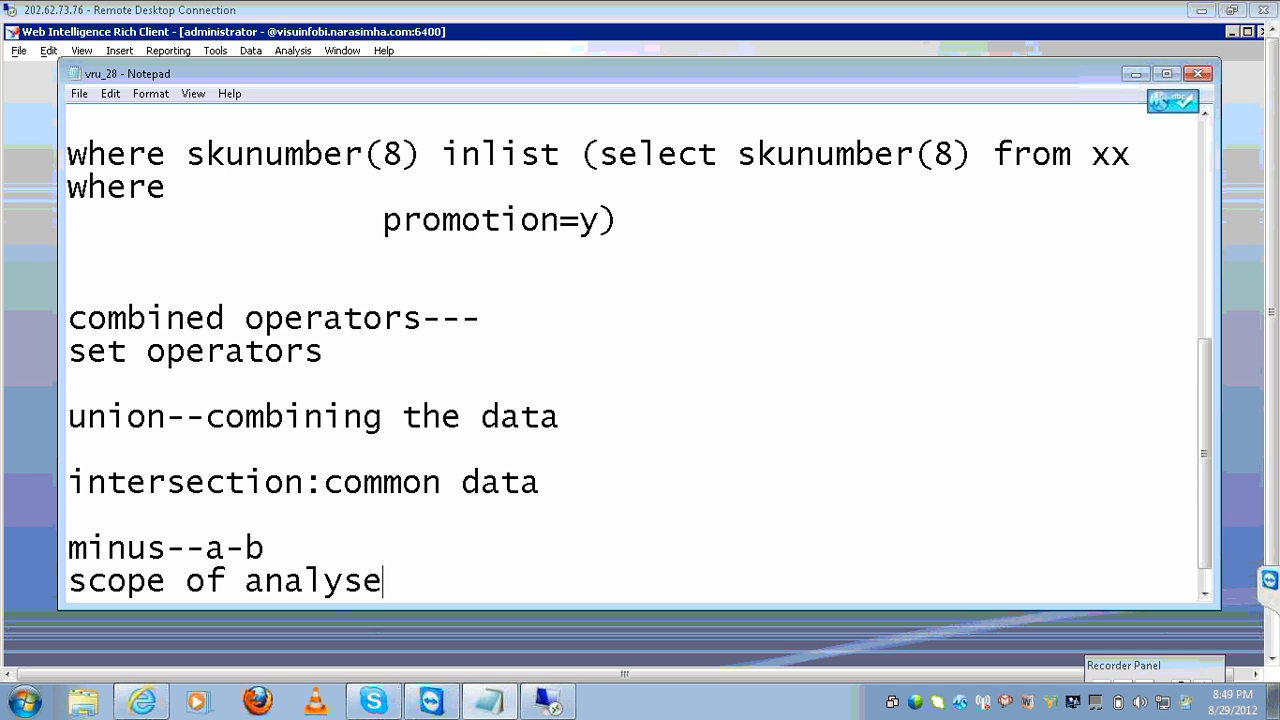
{"action": "key", "text": "BackSpace"}
{"action": "type", "text": "is--------drilling"}
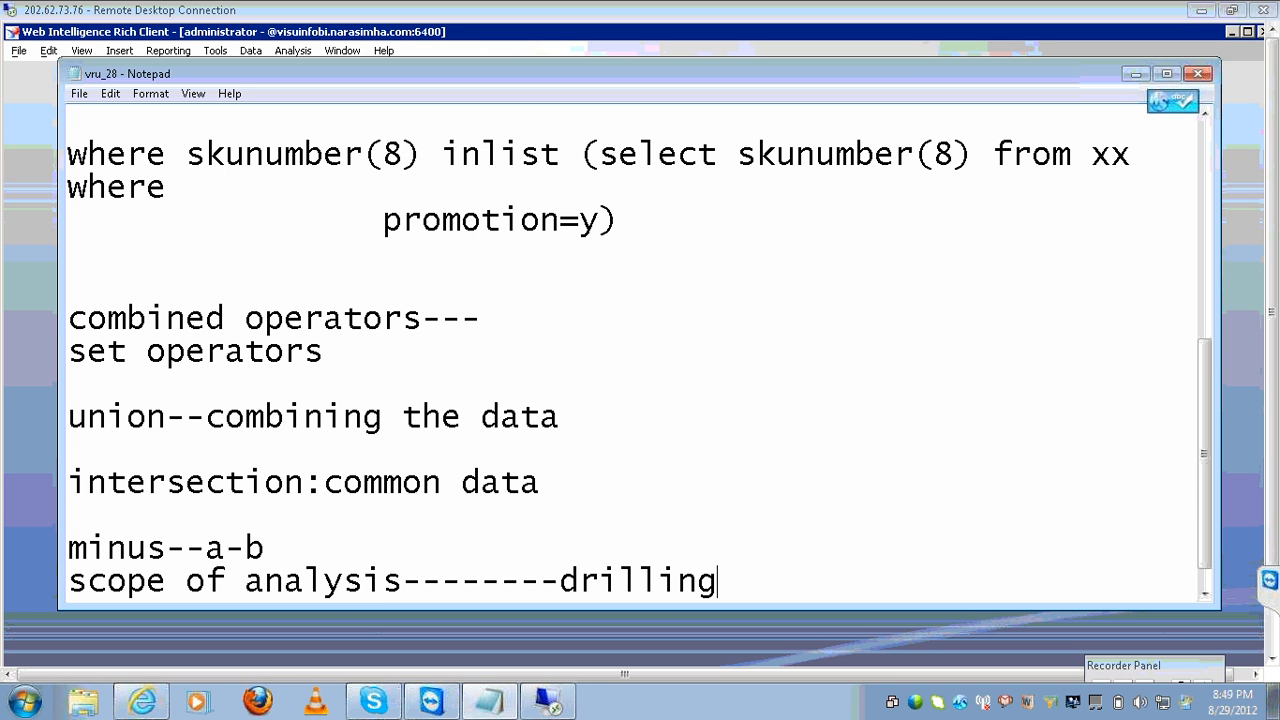
{"action": "type", "text": " reports"}
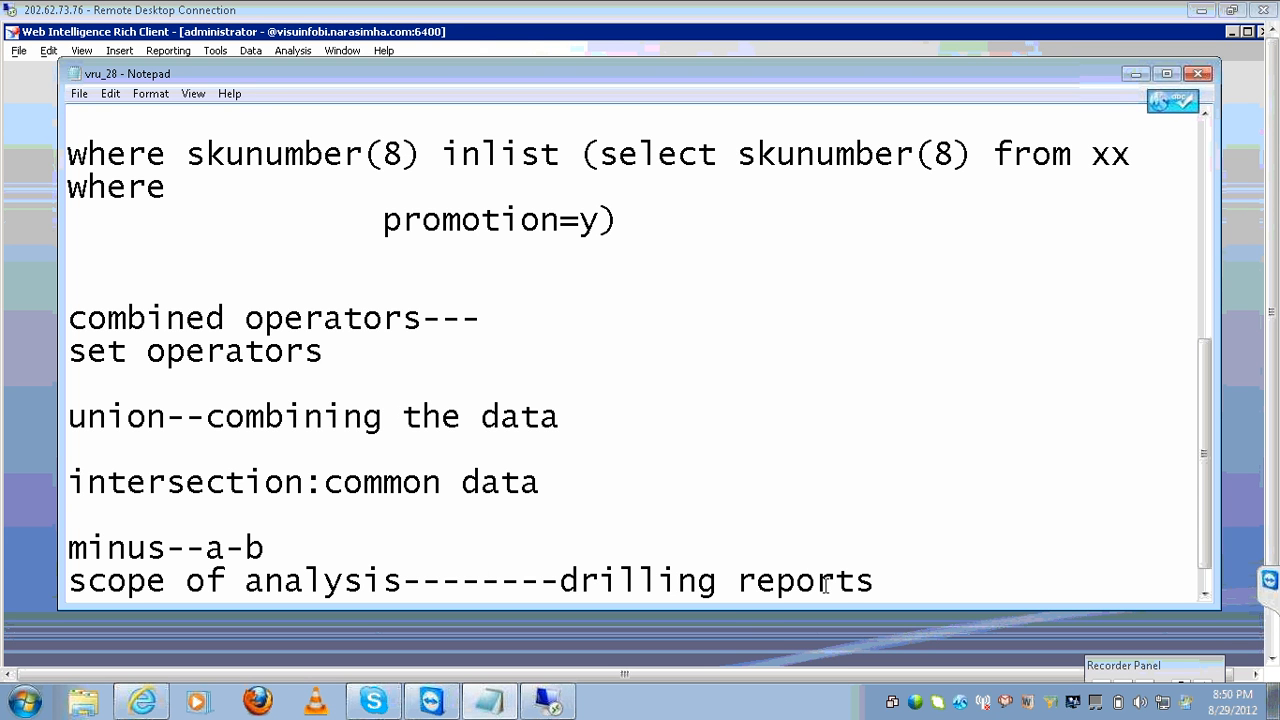
{"action": "left_click", "coordinate": [552, 703]}
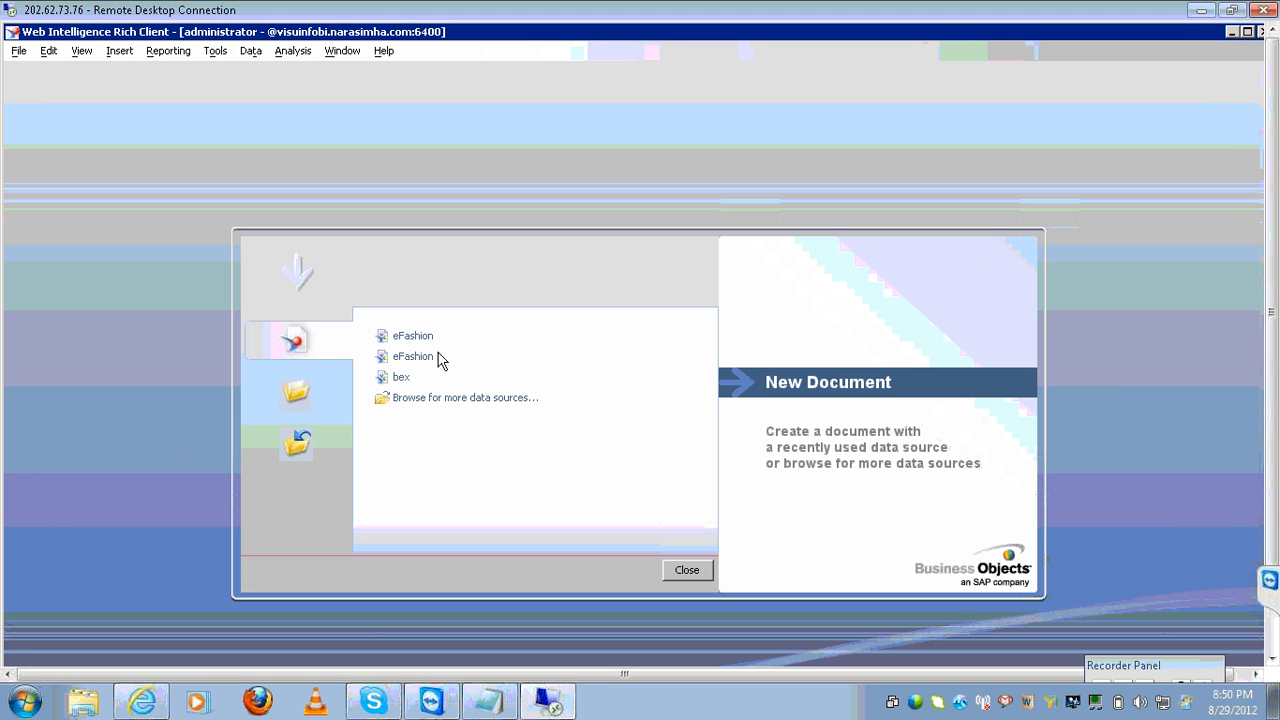
Start an eFashion document and add Year, State and Sales revenue to the query.
{"action": "left_click", "coordinate": [412, 336]}
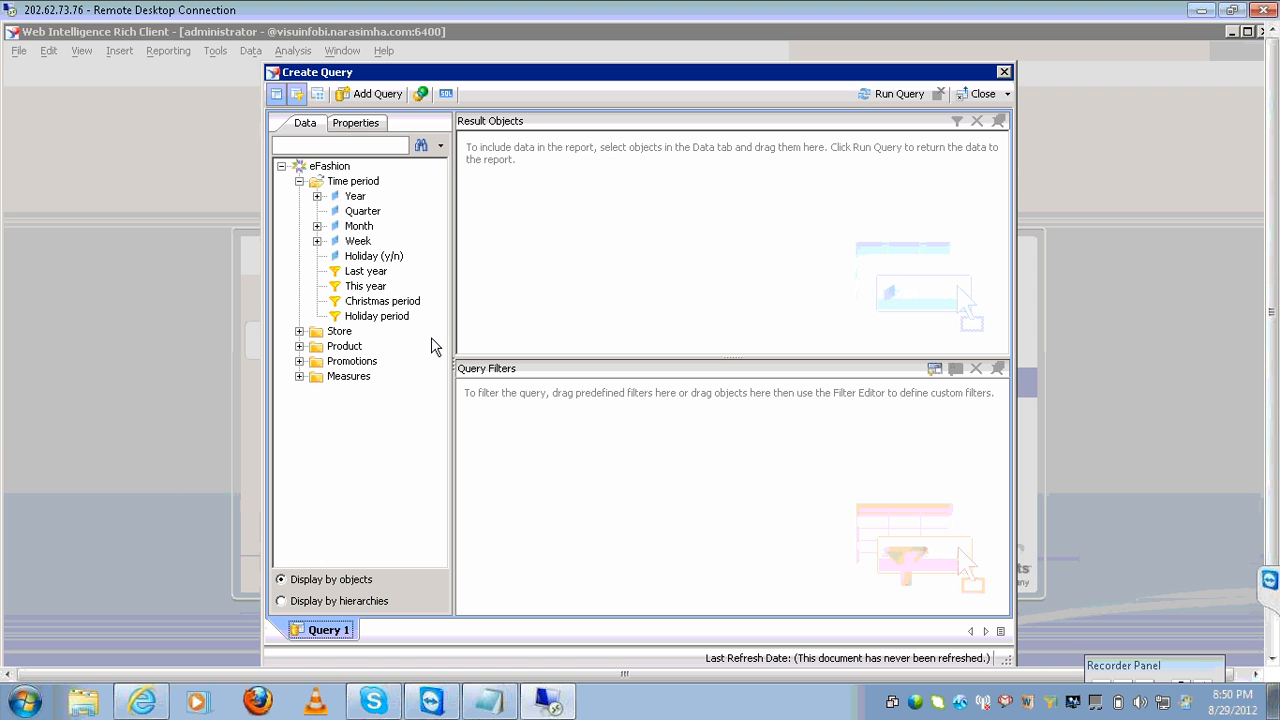
{"action": "left_click", "coordinate": [353, 197]}
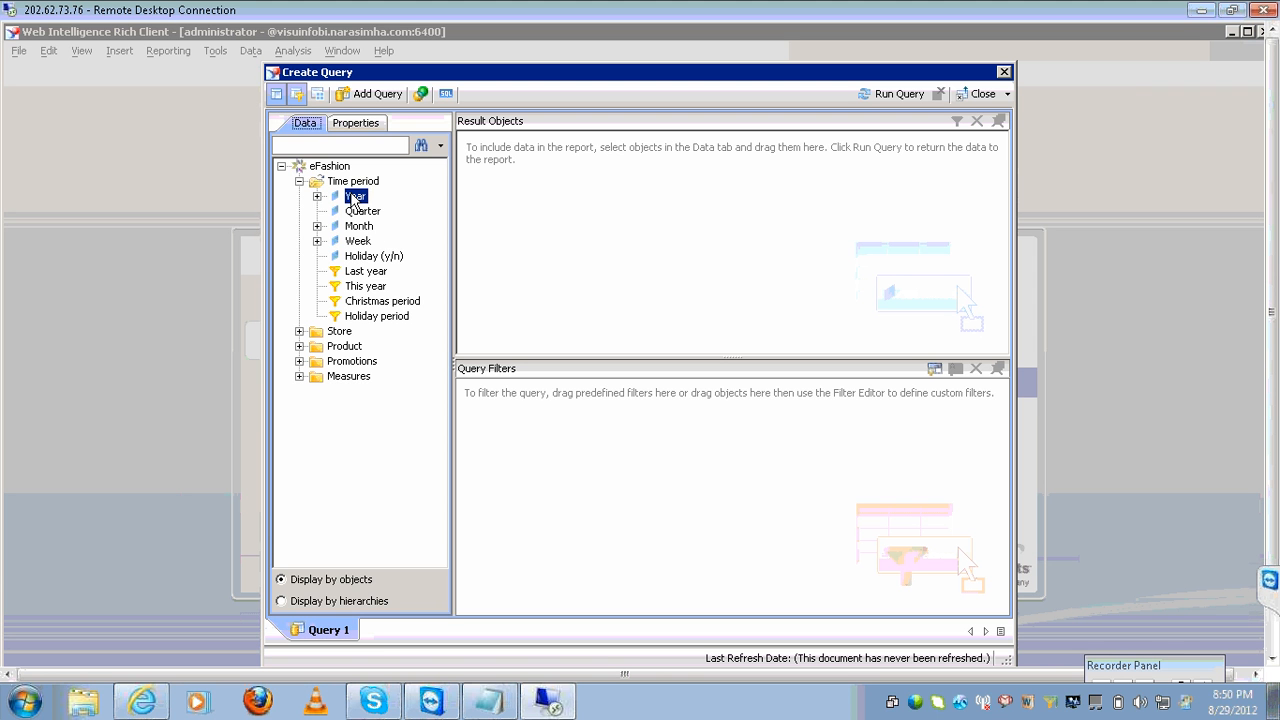
{"action": "double_click", "coordinate": [354, 197]}
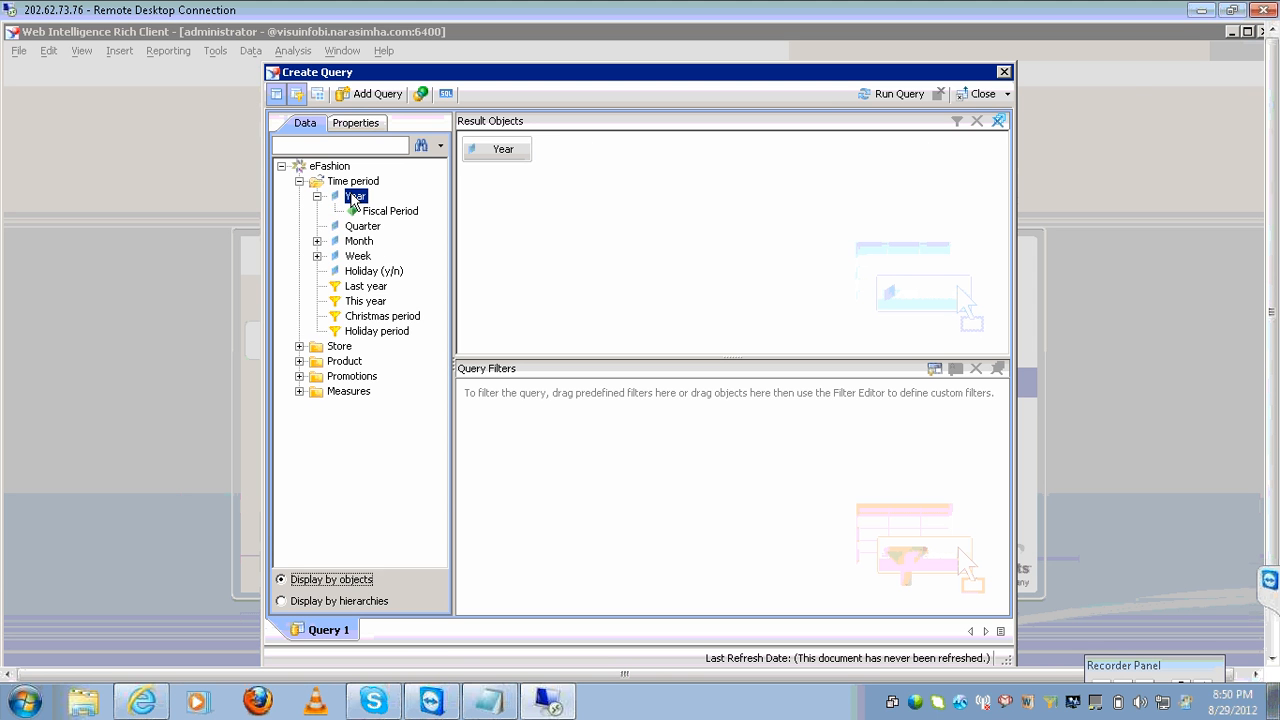
{"action": "left_click", "coordinate": [300, 347]}
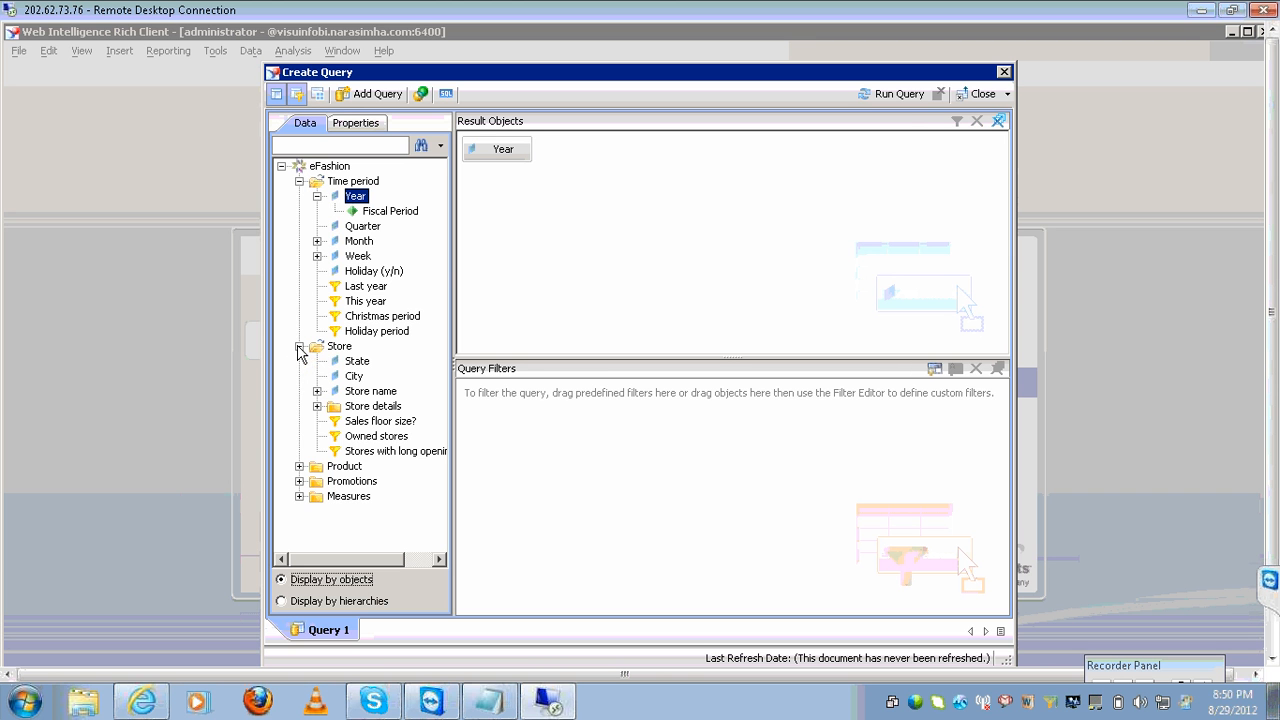
{"action": "double_click", "coordinate": [356, 362]}
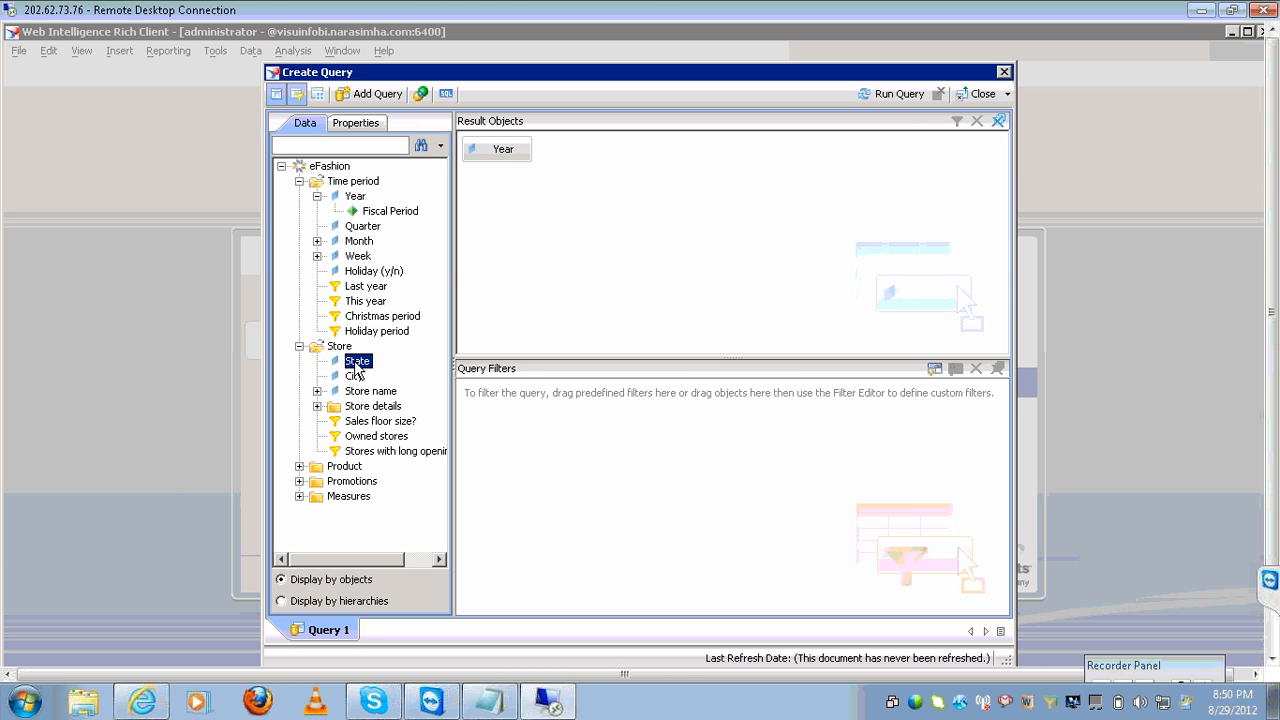
{"action": "left_click", "coordinate": [299, 496]}
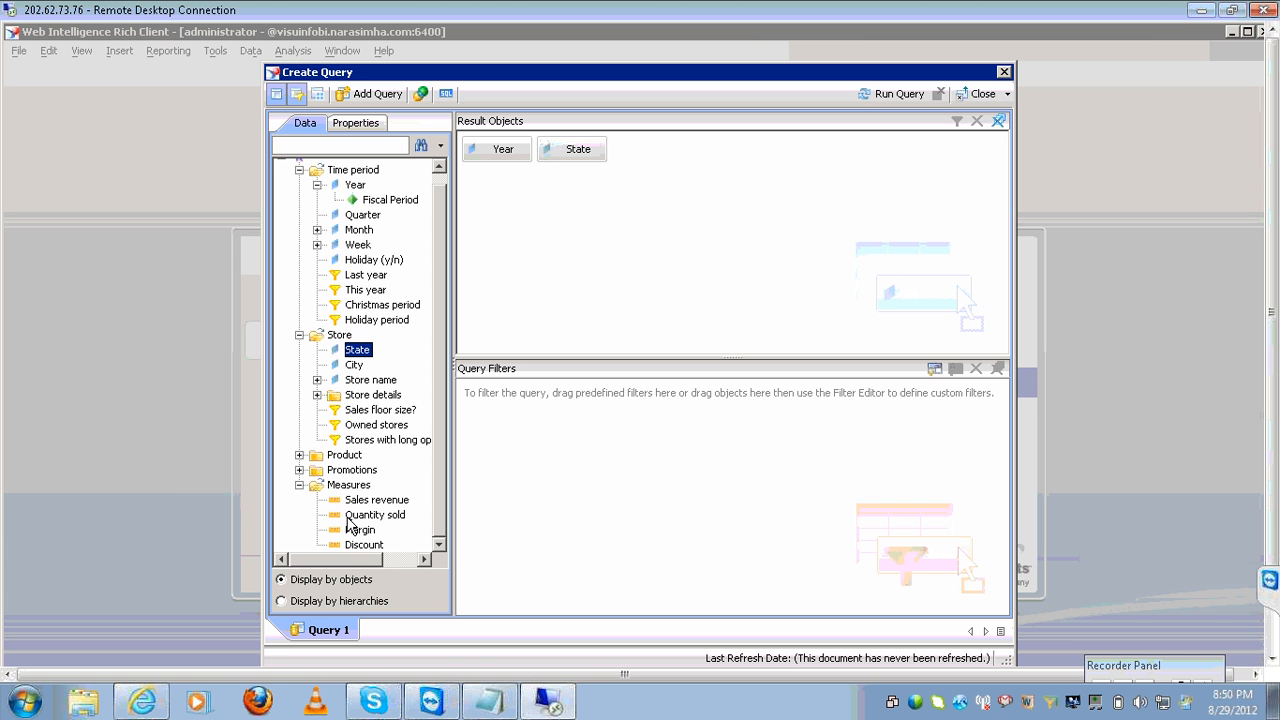
{"action": "double_click", "coordinate": [375, 502]}
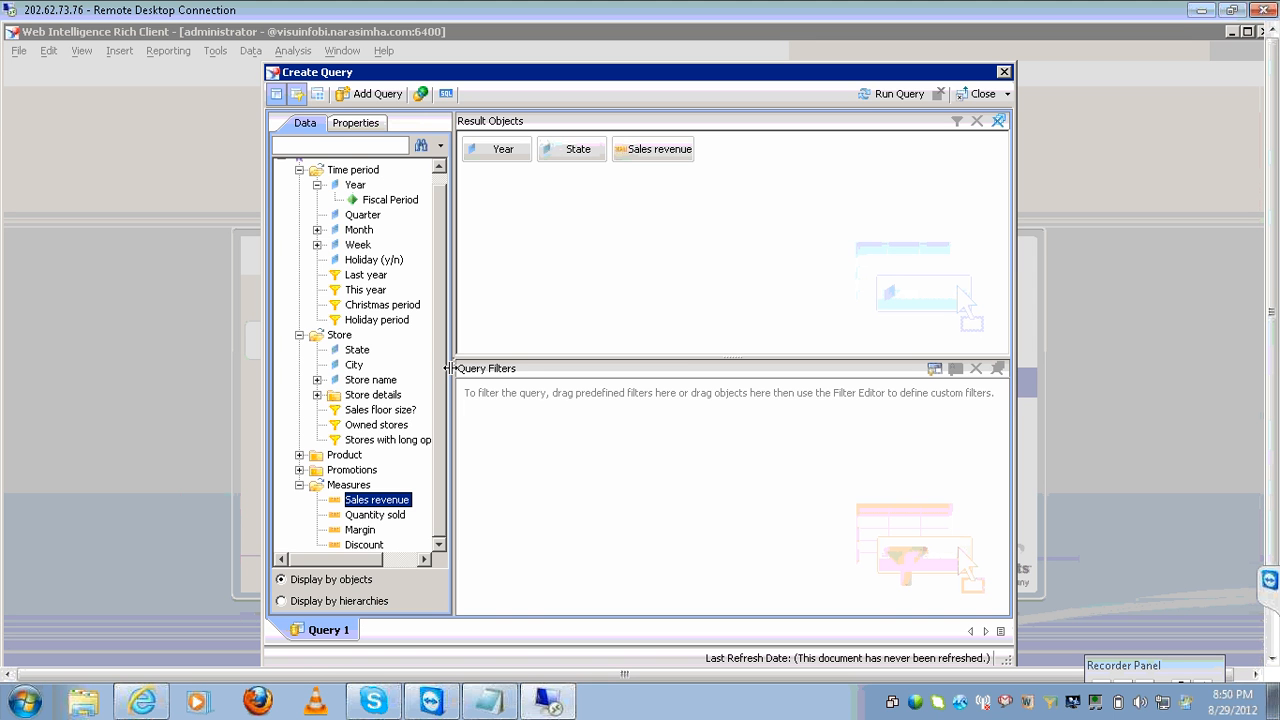
Show the Scope of Analysis pane, keep the scope level at None, and run the query.
{"action": "left_click", "coordinate": [319, 95]}
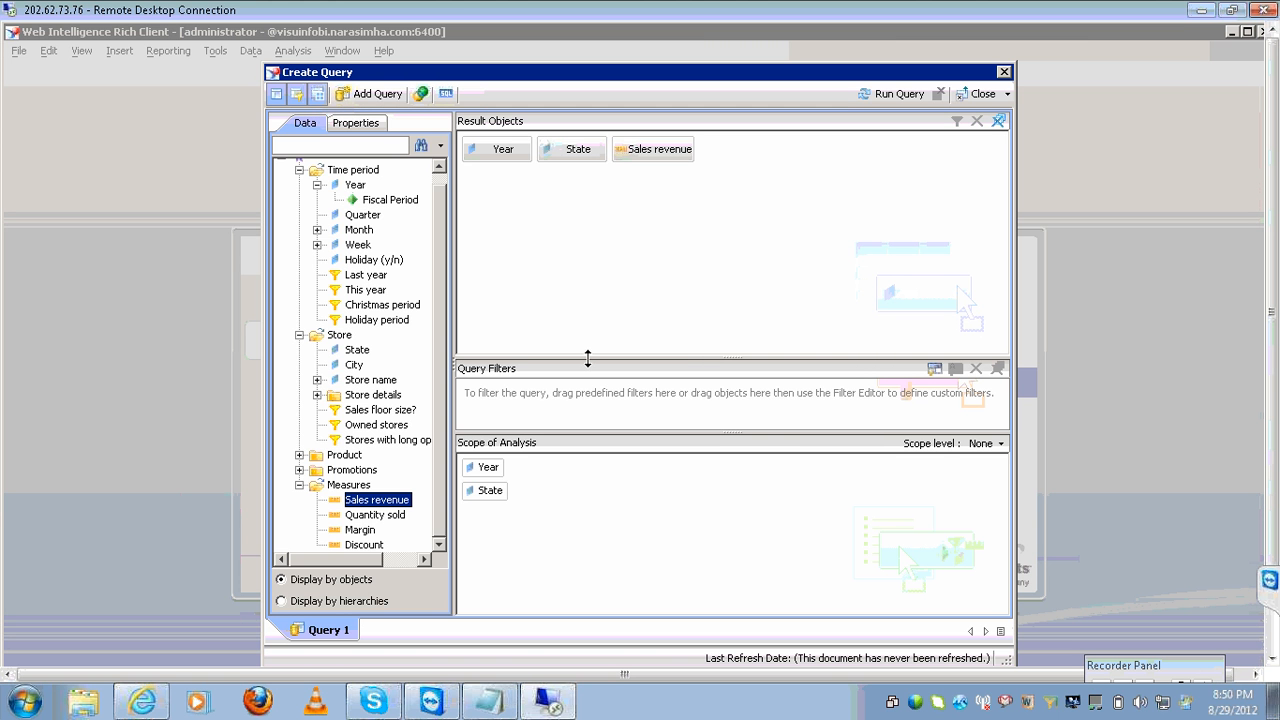
{"action": "left_click_drag", "start_coordinate": [588, 358], "coordinate": [592, 257]}
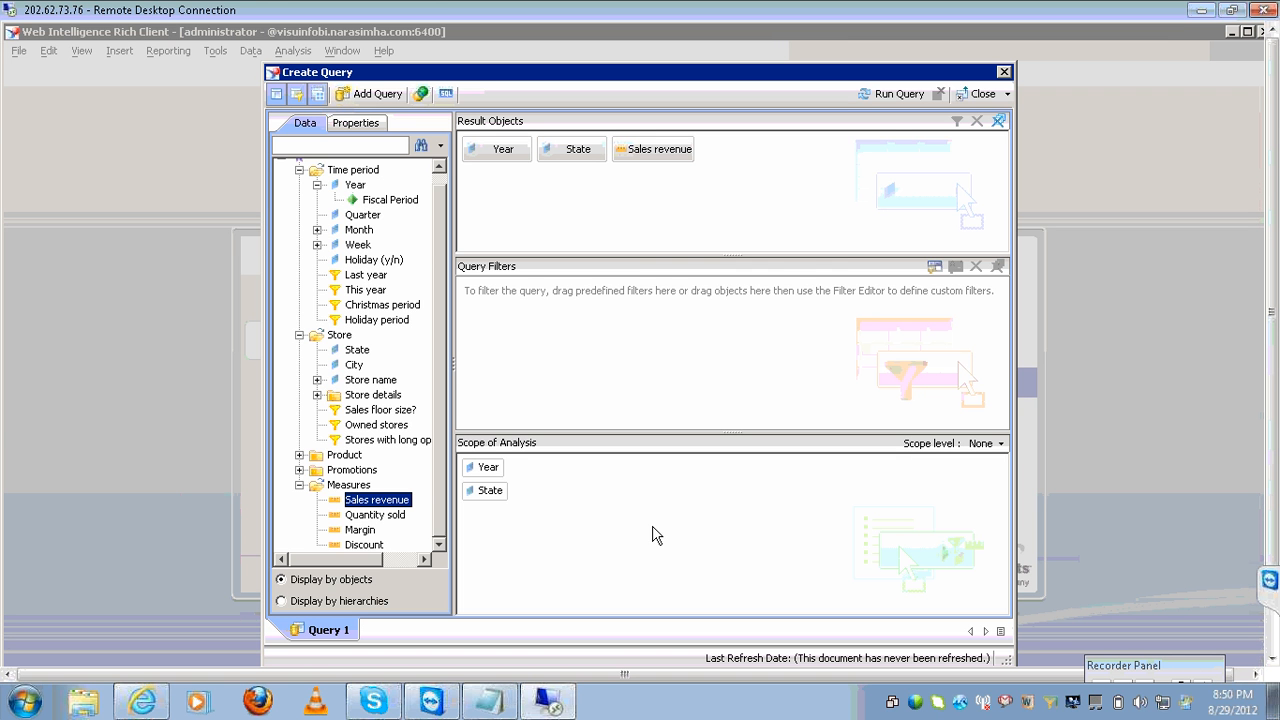
{"action": "left_click", "coordinate": [1000, 443]}
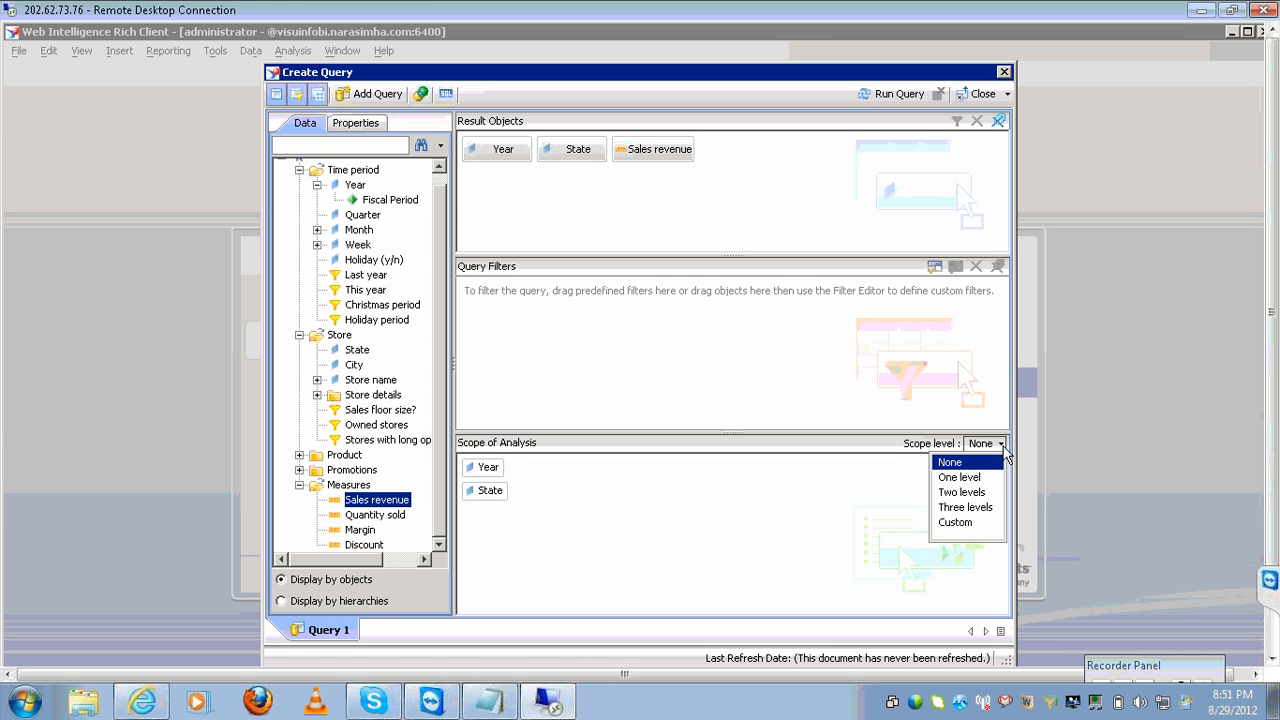
{"action": "left_click", "coordinate": [960, 410]}
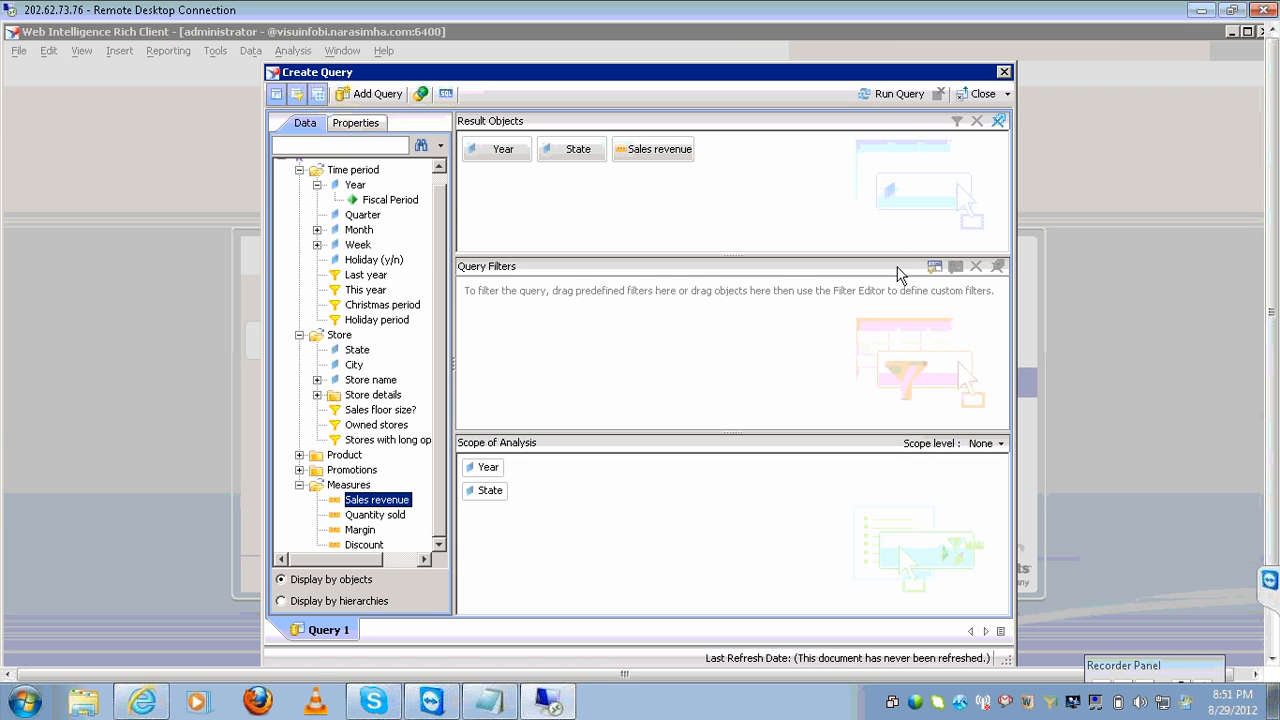
{"action": "left_click", "coordinate": [900, 95]}
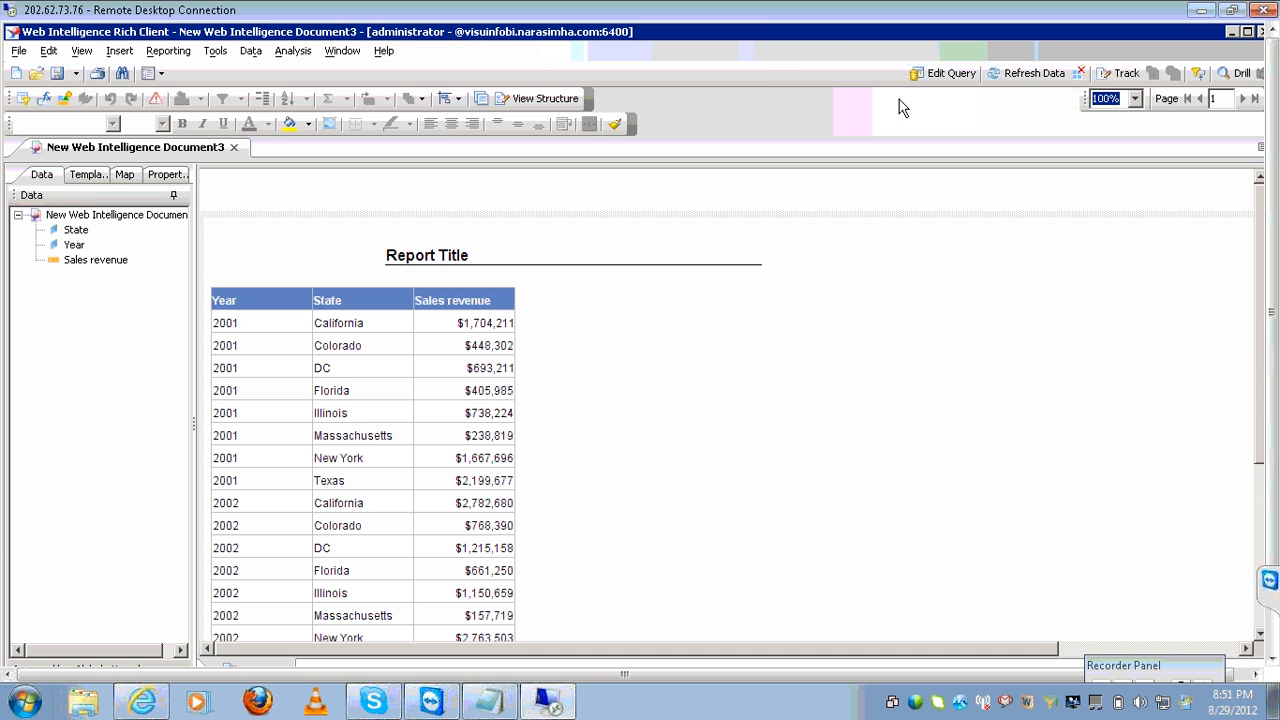
Turn the table into a State-by-Year crosstab and switch on drill mode.
{"action": "left_click", "coordinate": [92, 177]}
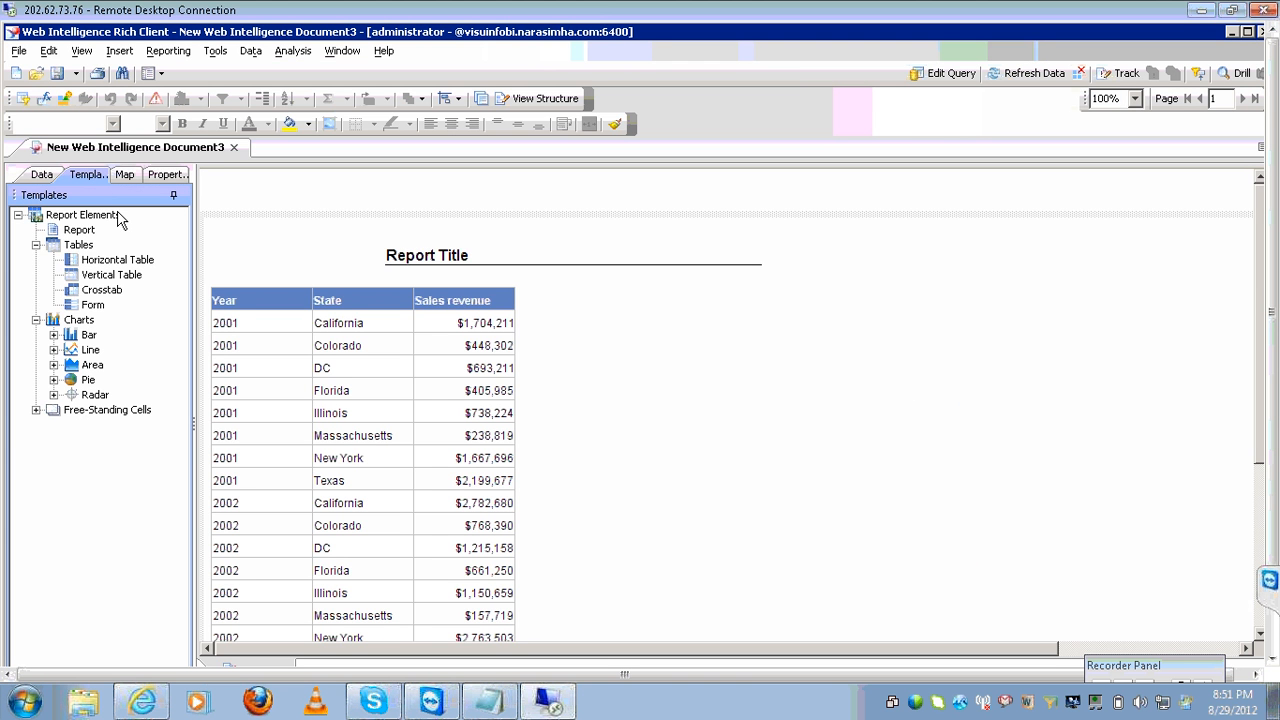
{"action": "left_click", "coordinate": [103, 292]}
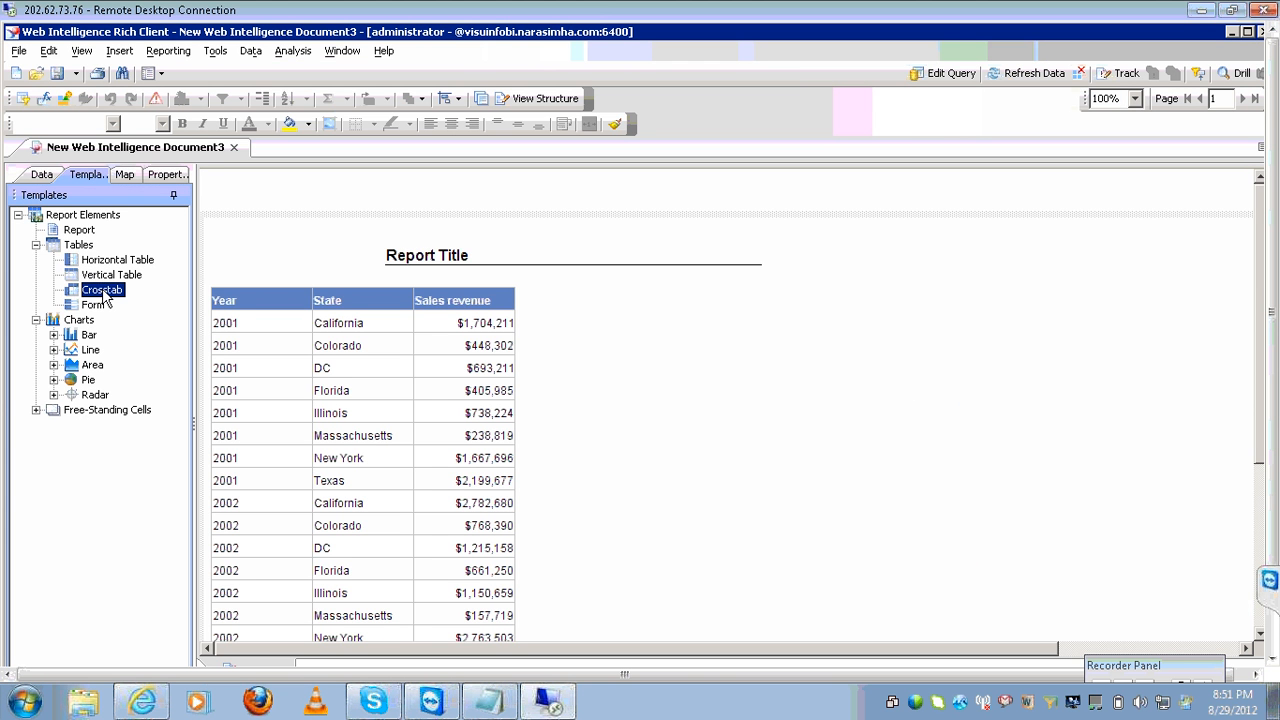
{"action": "left_click_drag", "start_coordinate": [103, 292], "coordinate": [229, 330]}
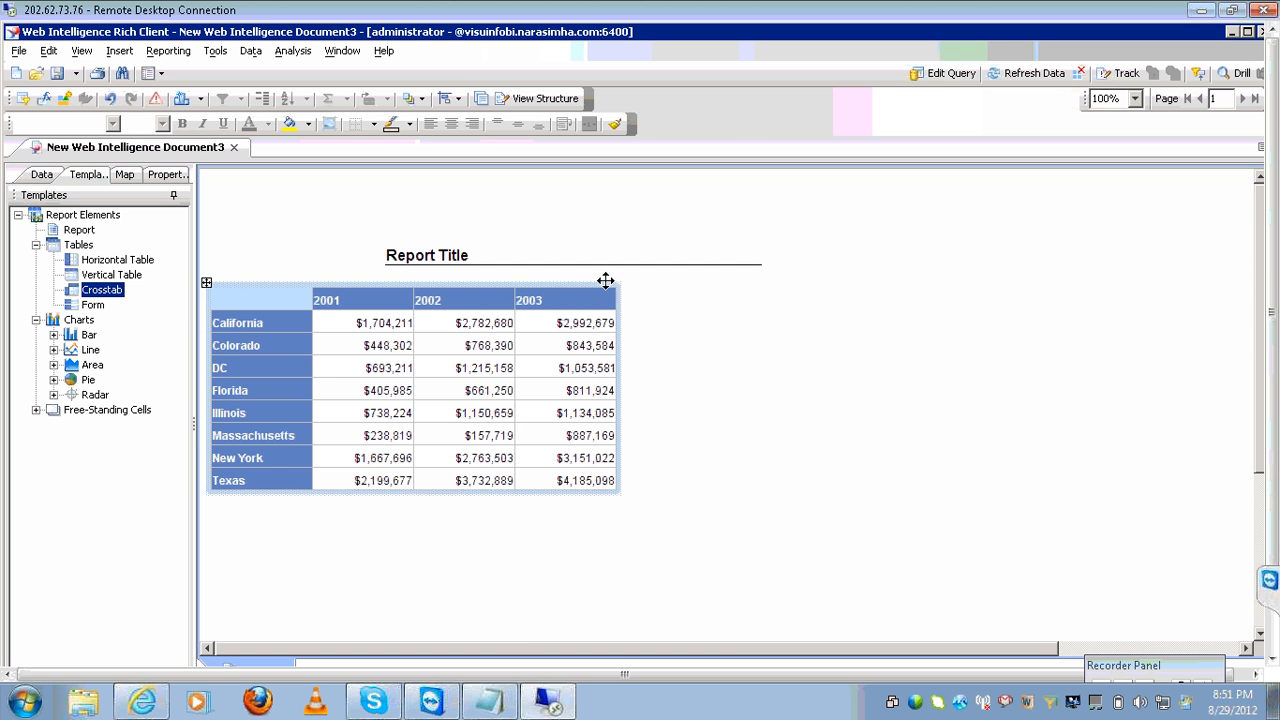
{"action": "left_click", "coordinate": [1238, 74]}
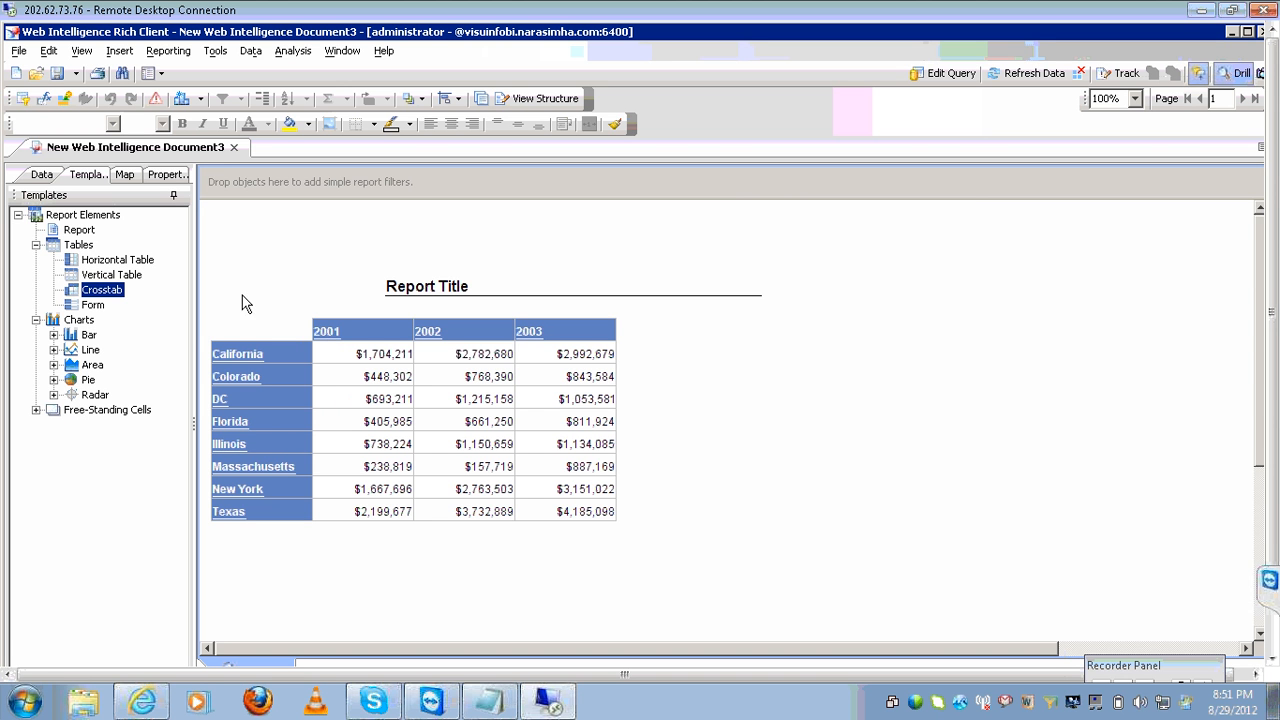
Inspect the State, Year and Sales revenue objects in the Data panel and rerun the query unchanged.
{"action": "left_click", "coordinate": [41, 175]}
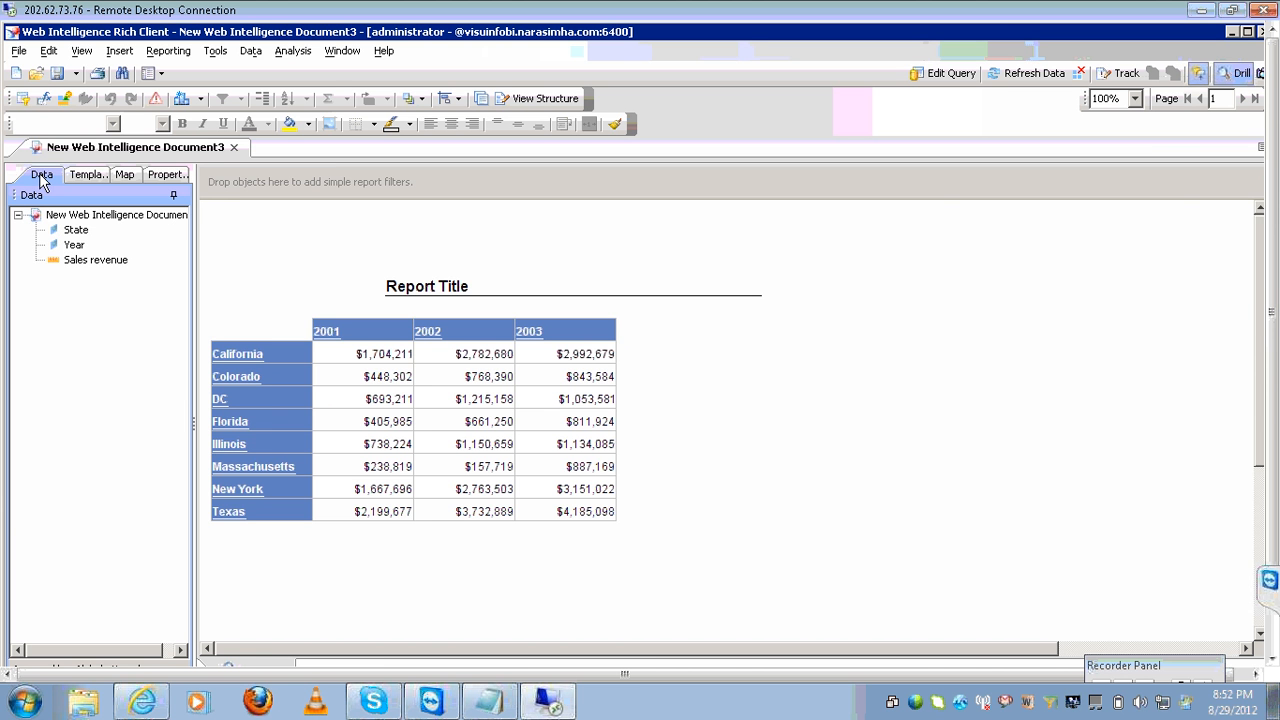
{"action": "left_click", "coordinate": [71, 232]}
{"action": "left_click", "coordinate": [74, 245]}
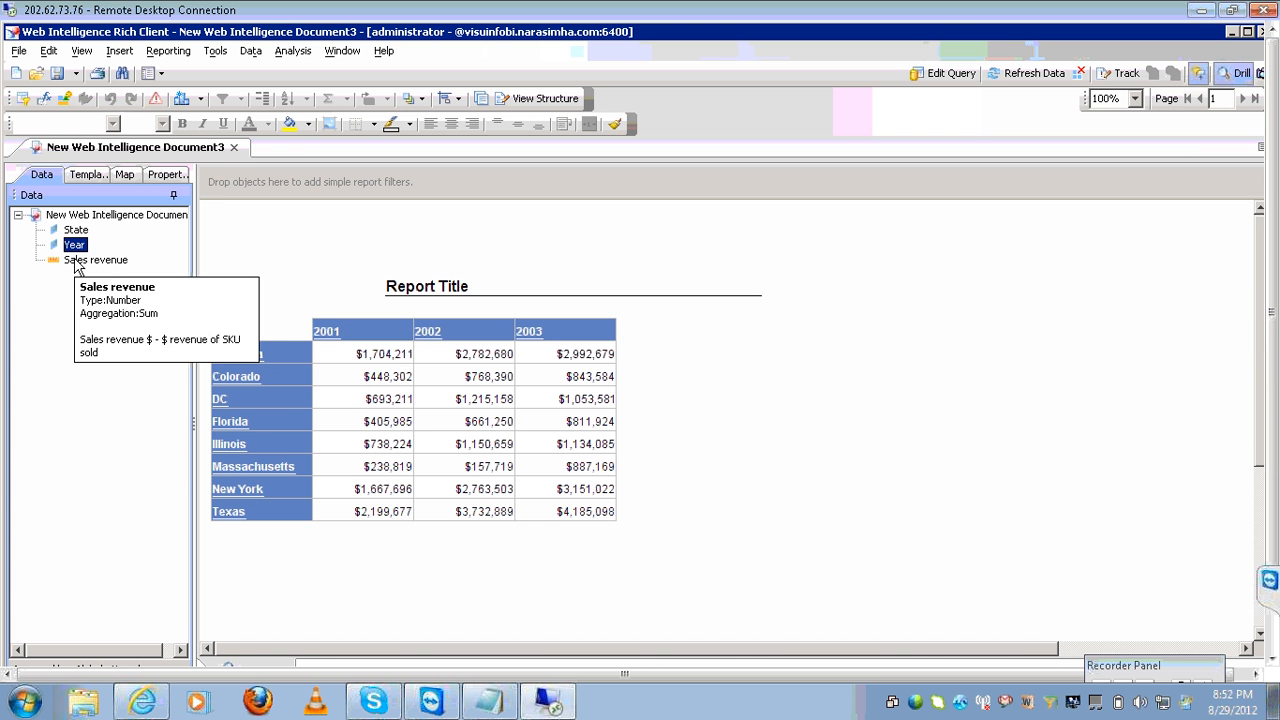
{"action": "left_click", "coordinate": [78, 262]}
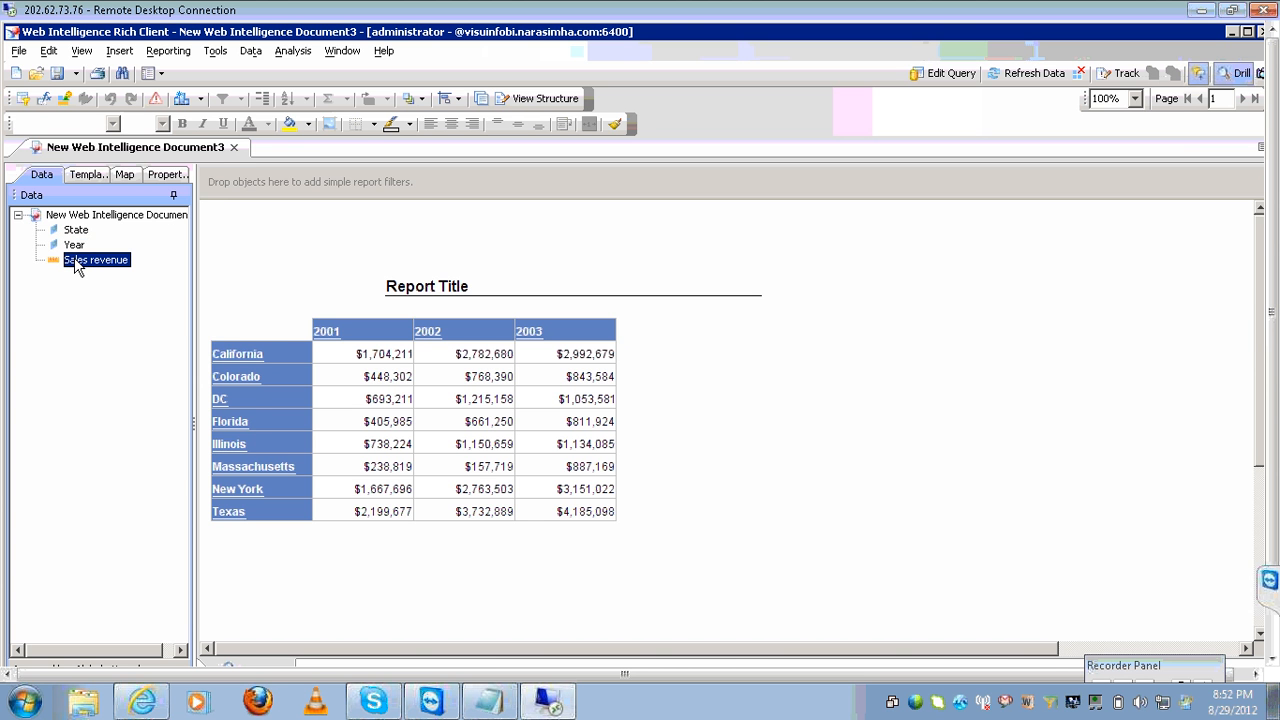
{"action": "left_click", "coordinate": [74, 245]}
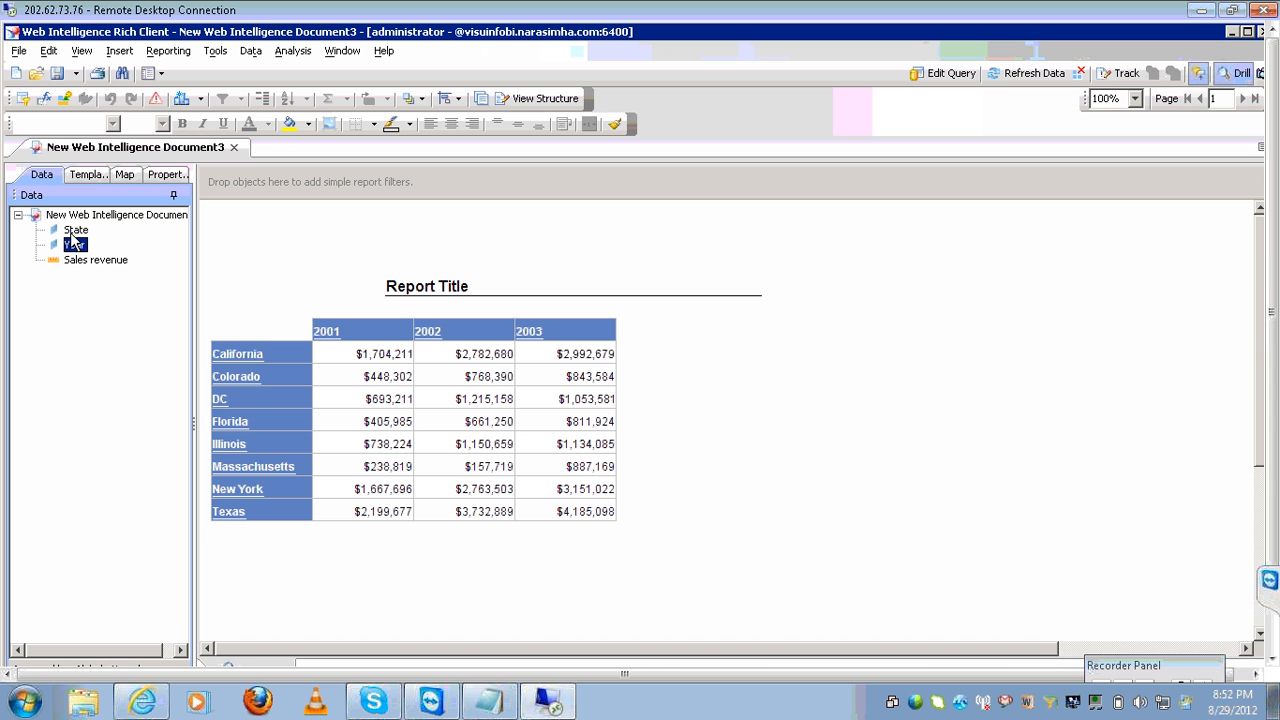
{"action": "left_click", "coordinate": [74, 231]}
{"action": "left_click", "coordinate": [72, 246]}
{"action": "left_click", "coordinate": [73, 262]}
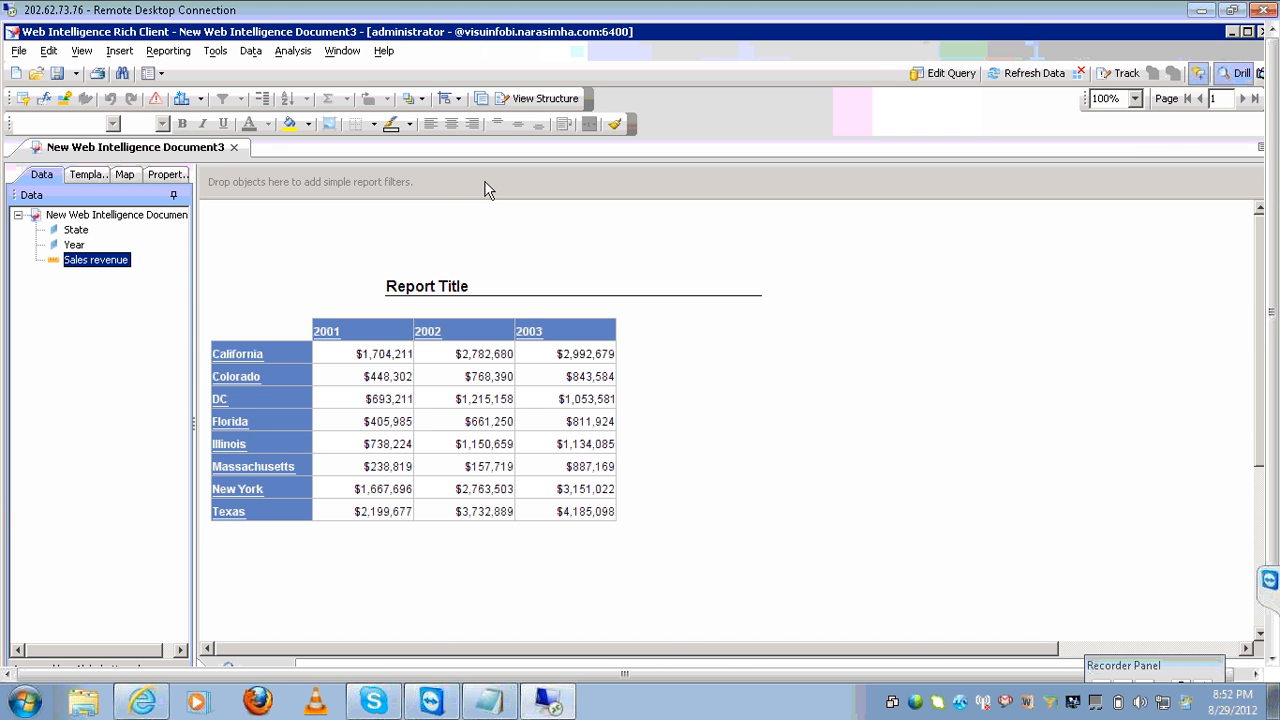
{"action": "left_click", "coordinate": [921, 83]}
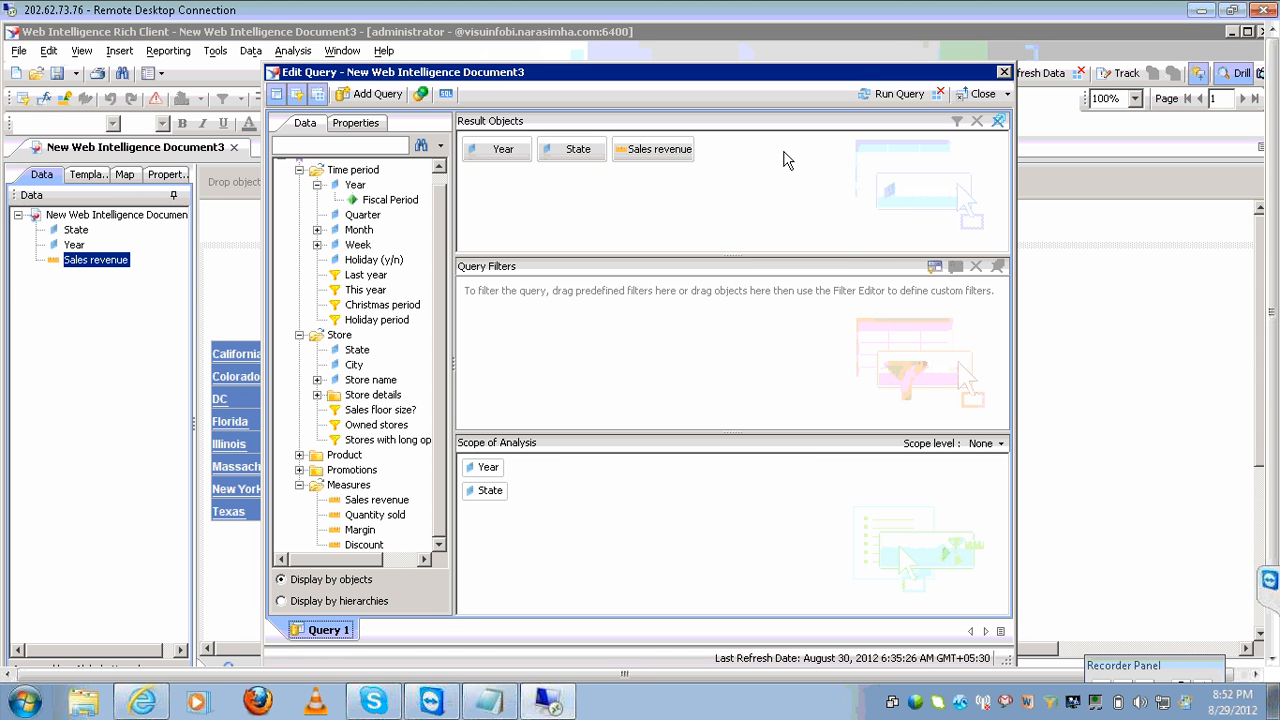
{"action": "left_click", "coordinate": [912, 97]}
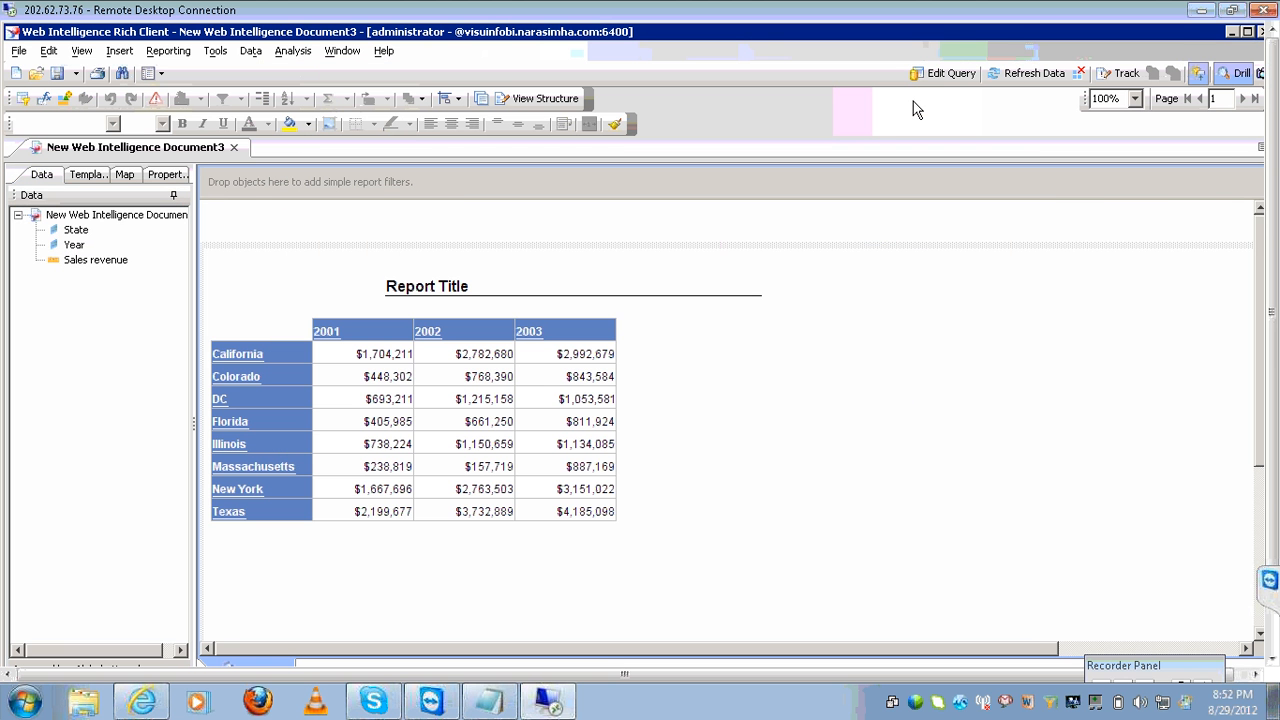
{"action": "left_click", "coordinate": [86, 232]}
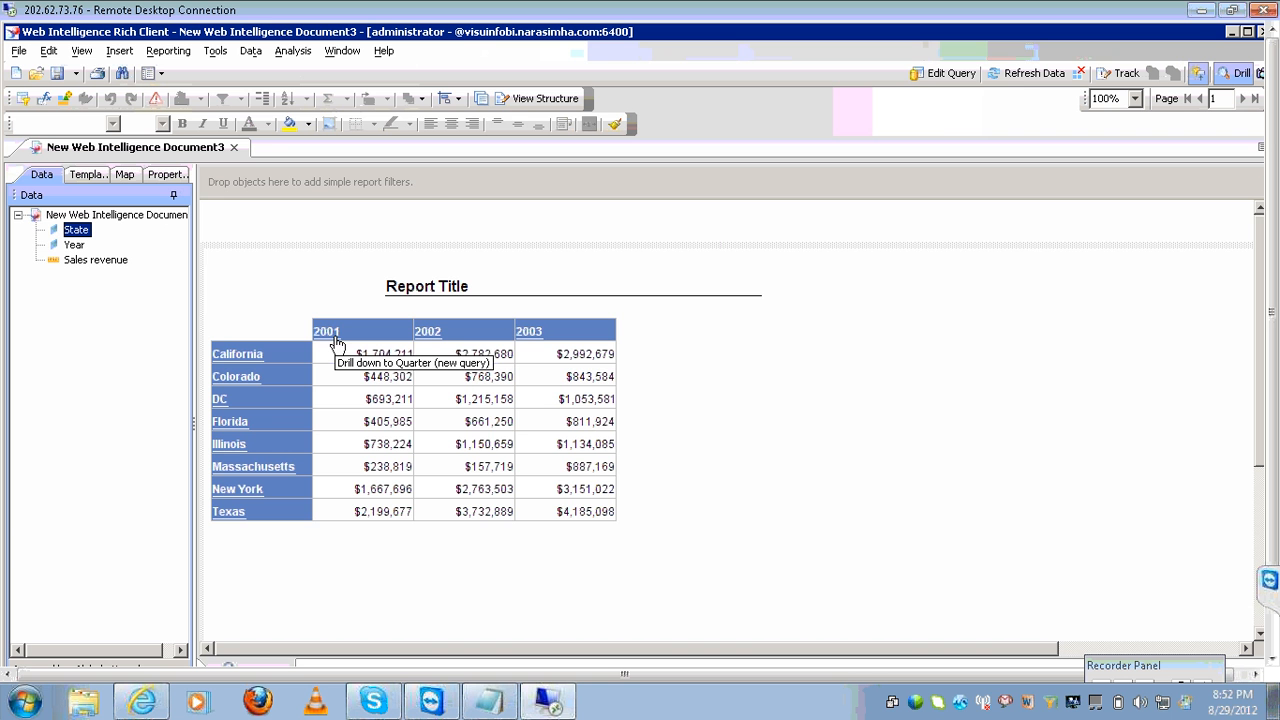
Set the query's scope of analysis to Two levels and rerun it.
{"action": "left_click", "coordinate": [937, 73]}
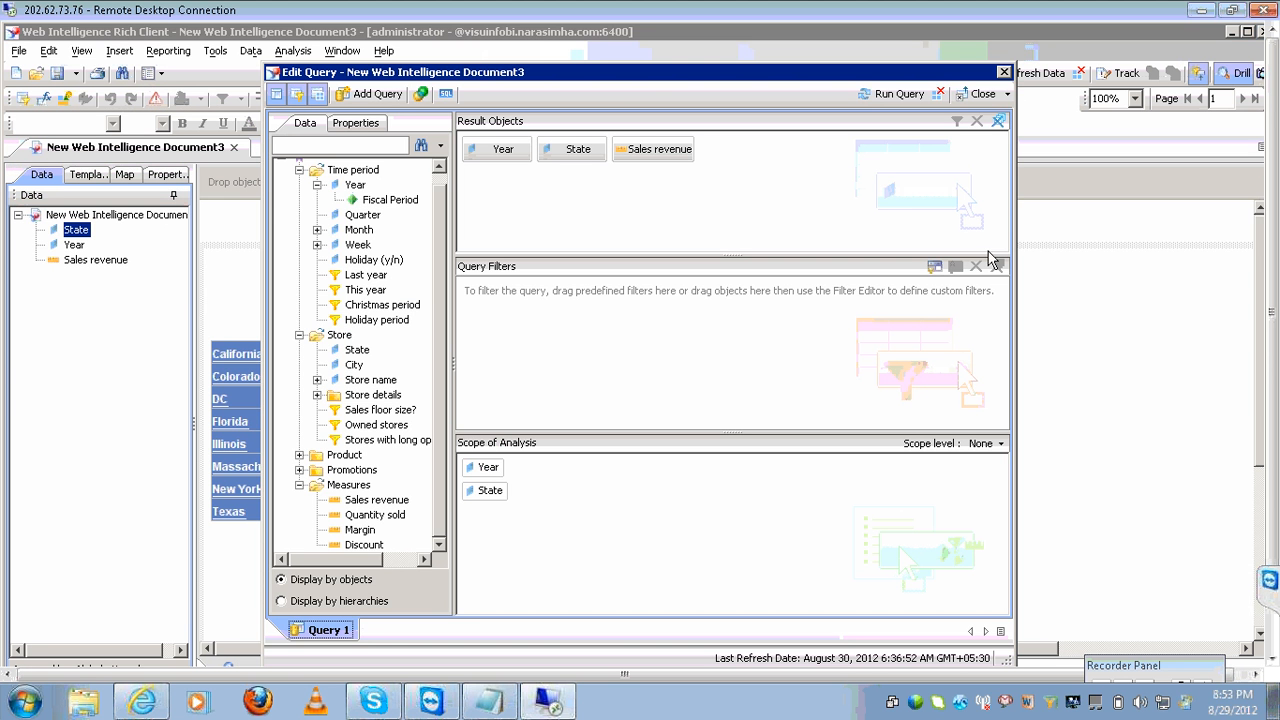
{"action": "left_click", "coordinate": [1002, 444]}
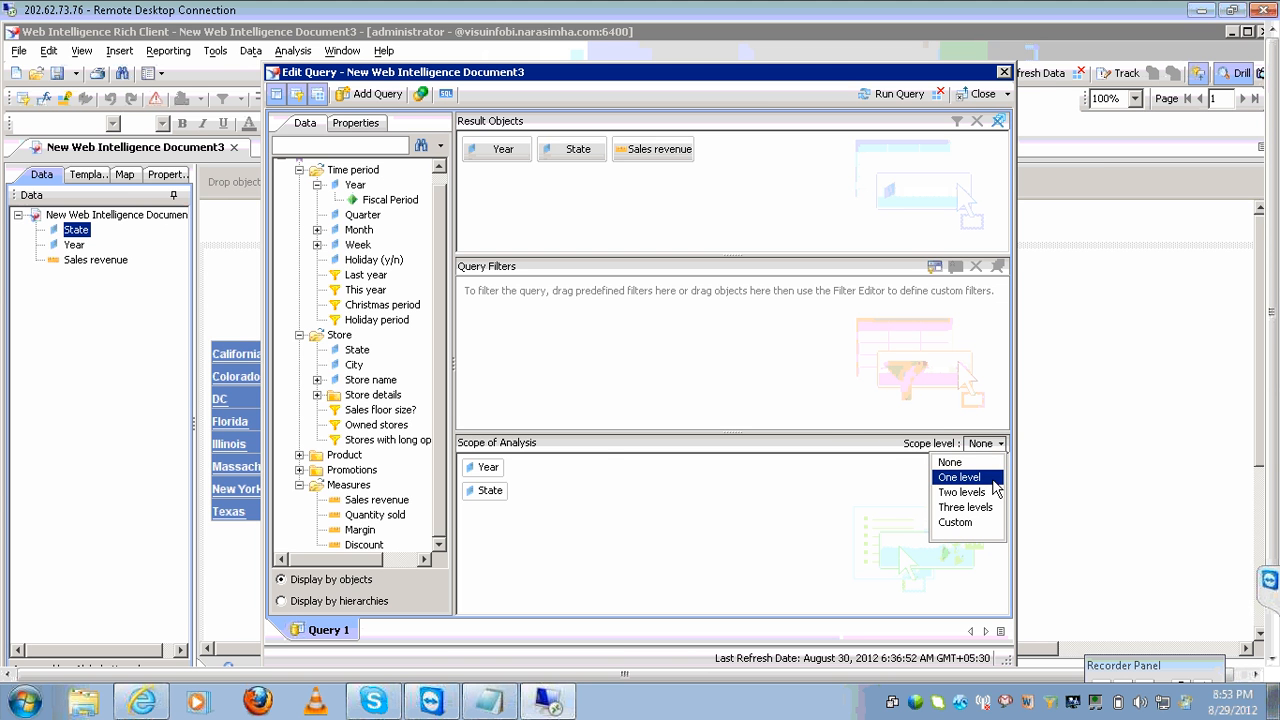
{"action": "left_click", "coordinate": [962, 492]}
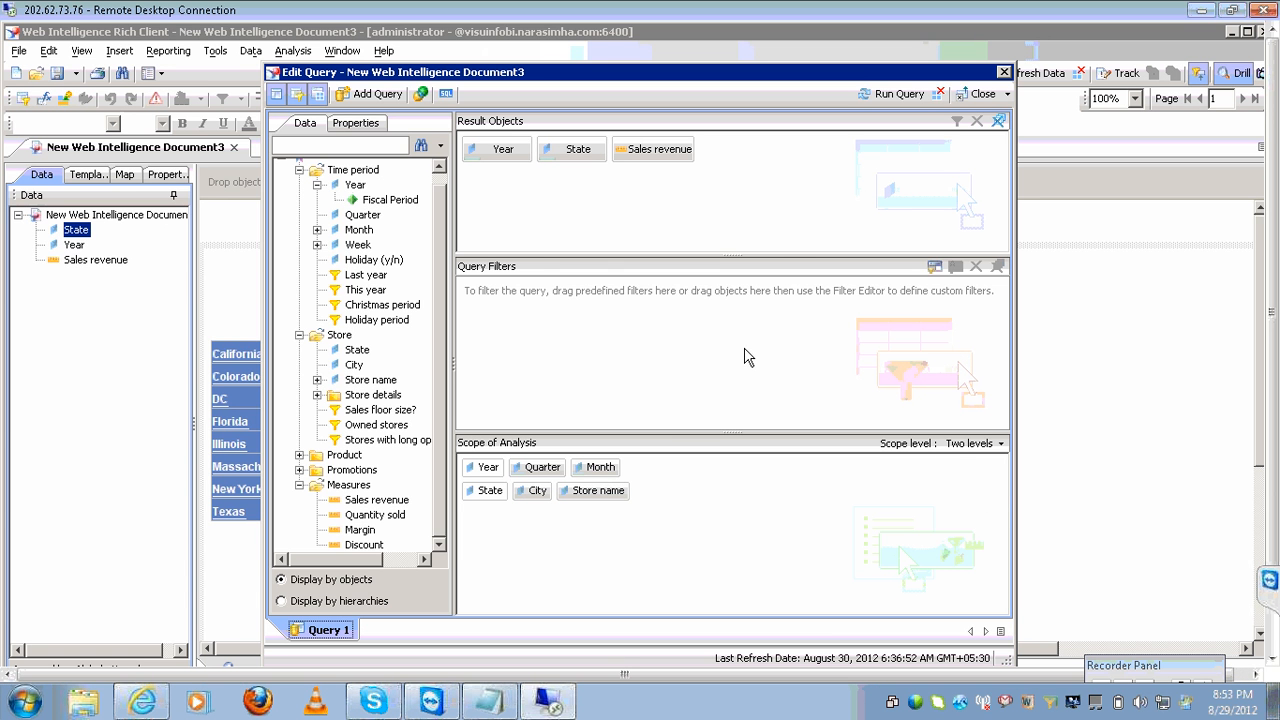
{"action": "left_click", "coordinate": [495, 149]}
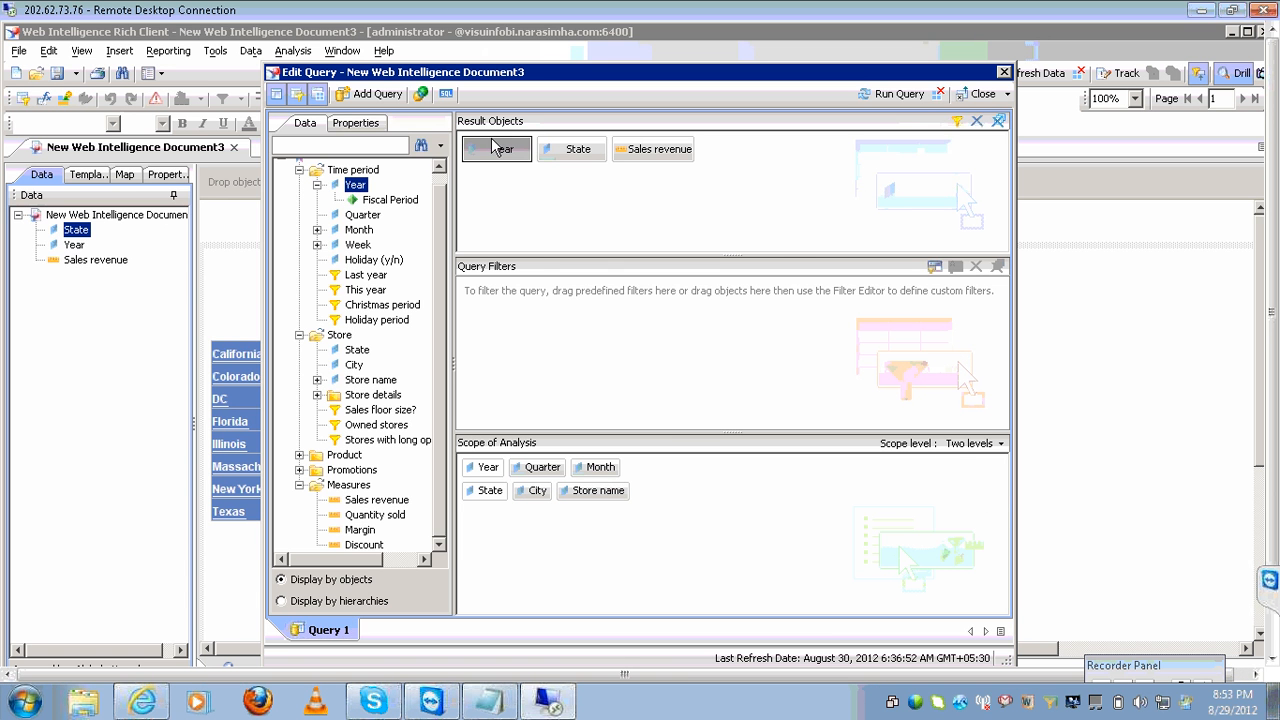
{"action": "left_click", "coordinate": [553, 152]}
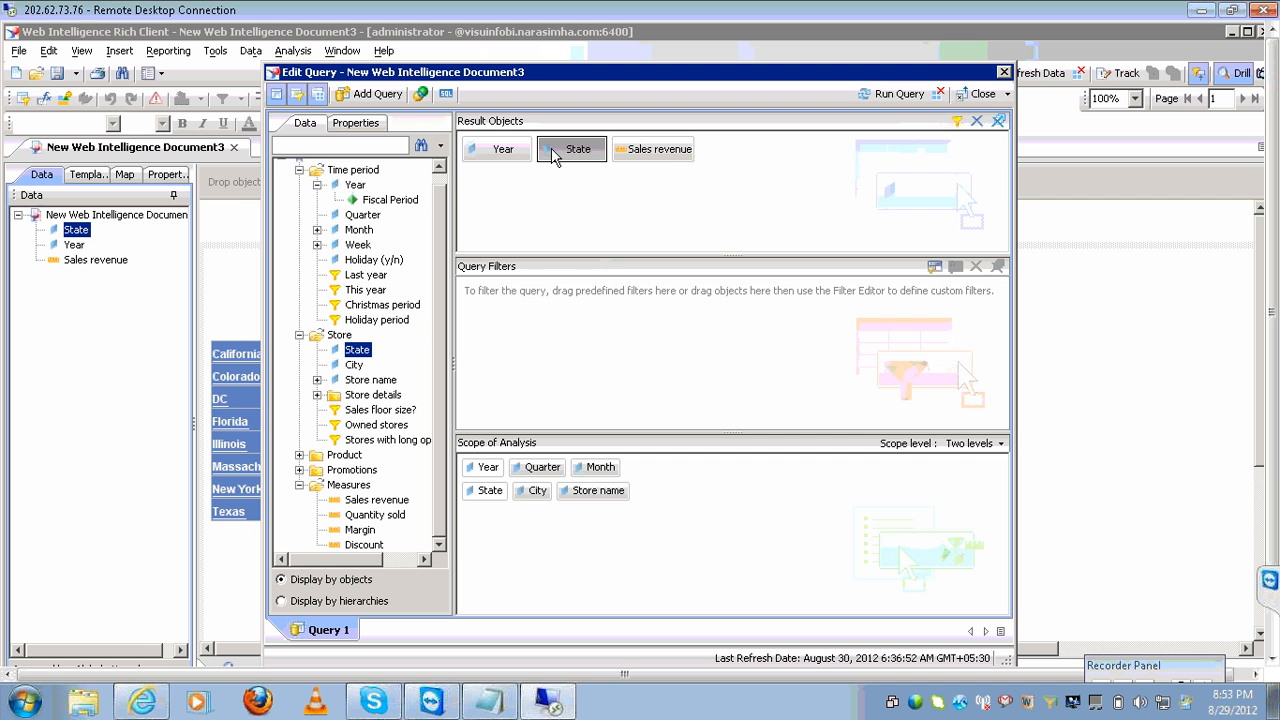
{"action": "left_click", "coordinate": [667, 160]}
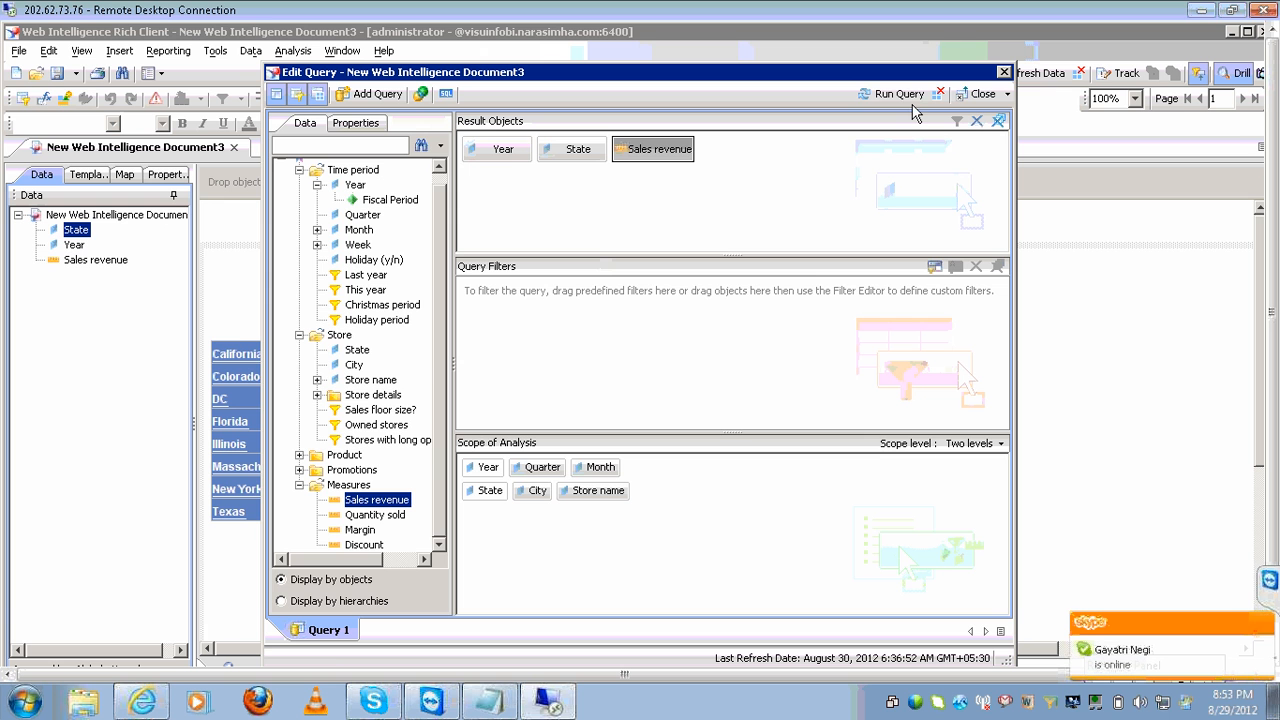
{"action": "left_click", "coordinate": [875, 95]}
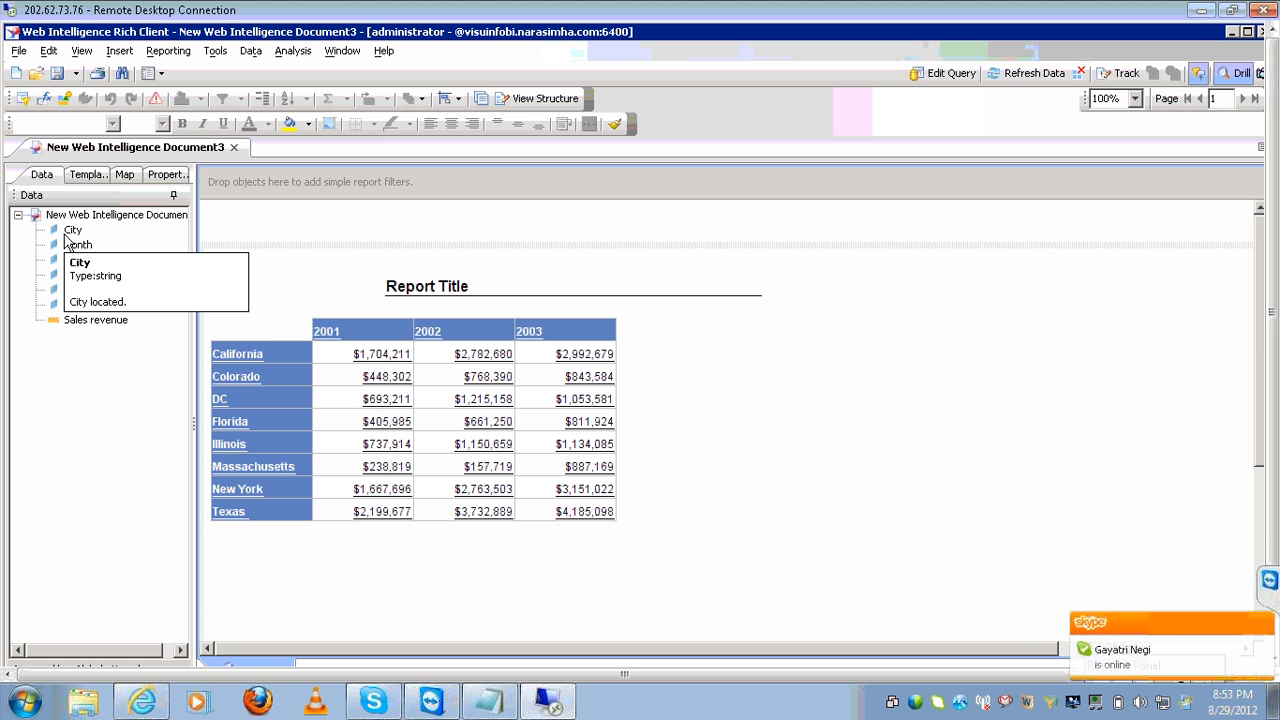
{"action": "left_click", "coordinate": [912, 74]}
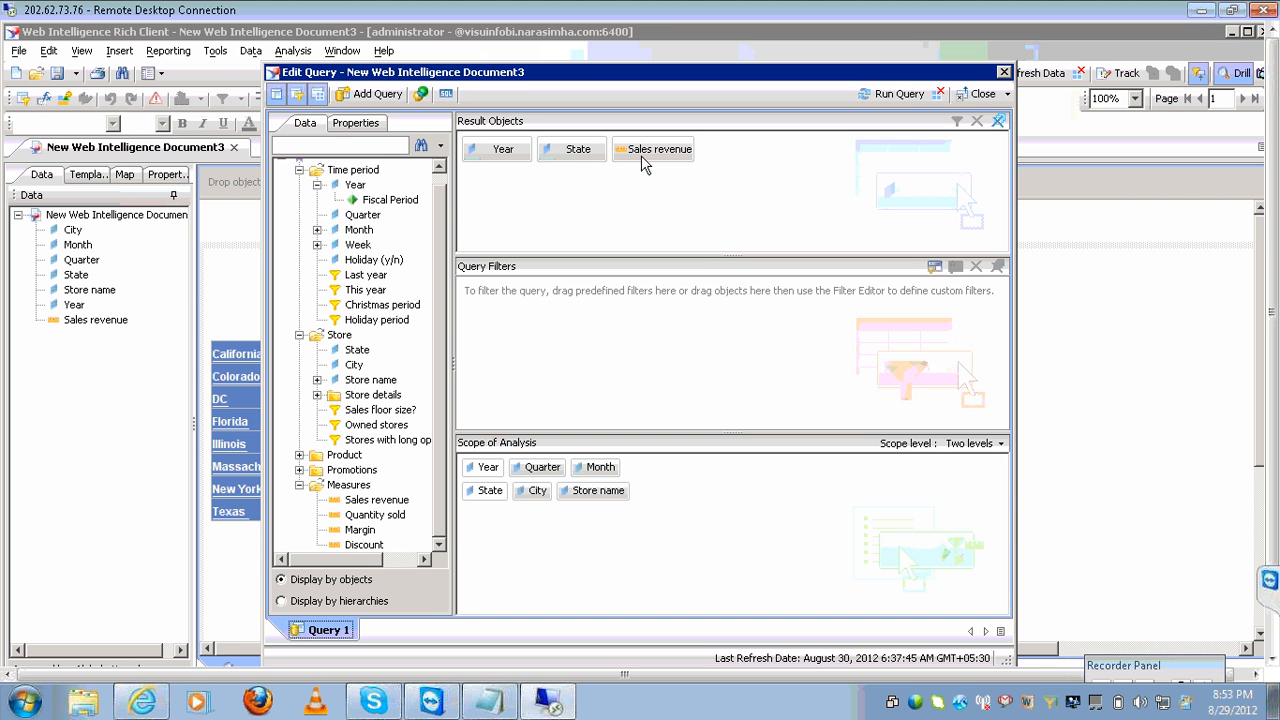
{"action": "left_click", "coordinate": [866, 100]}
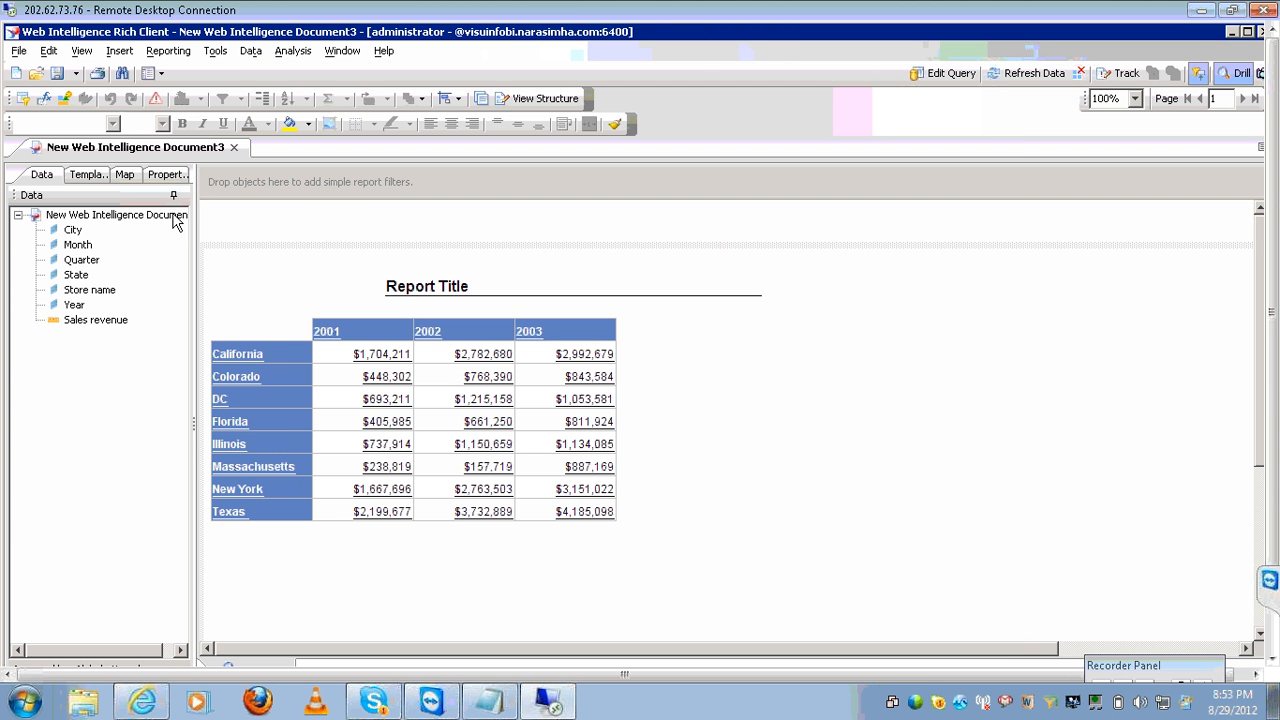
{"action": "mouse_move", "coordinate": [77, 246]}
{"action": "left_click", "coordinate": [921, 79]}
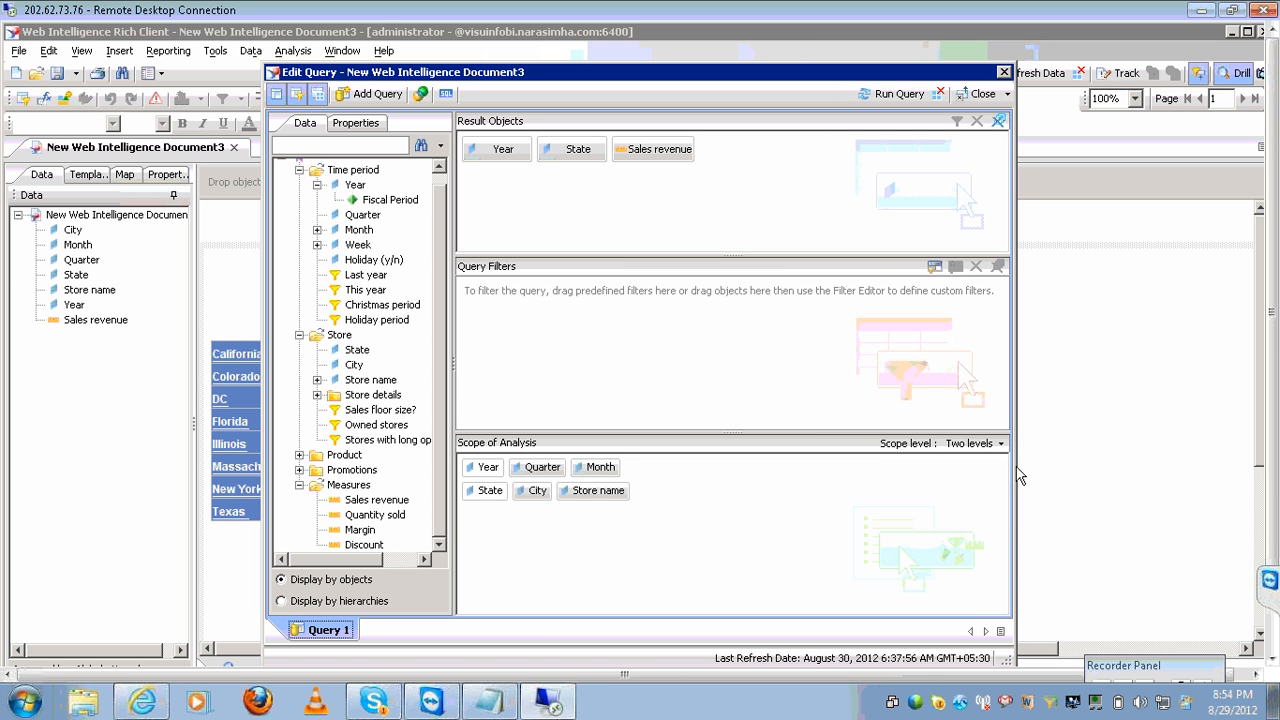
{"action": "left_click", "coordinate": [997, 444]}
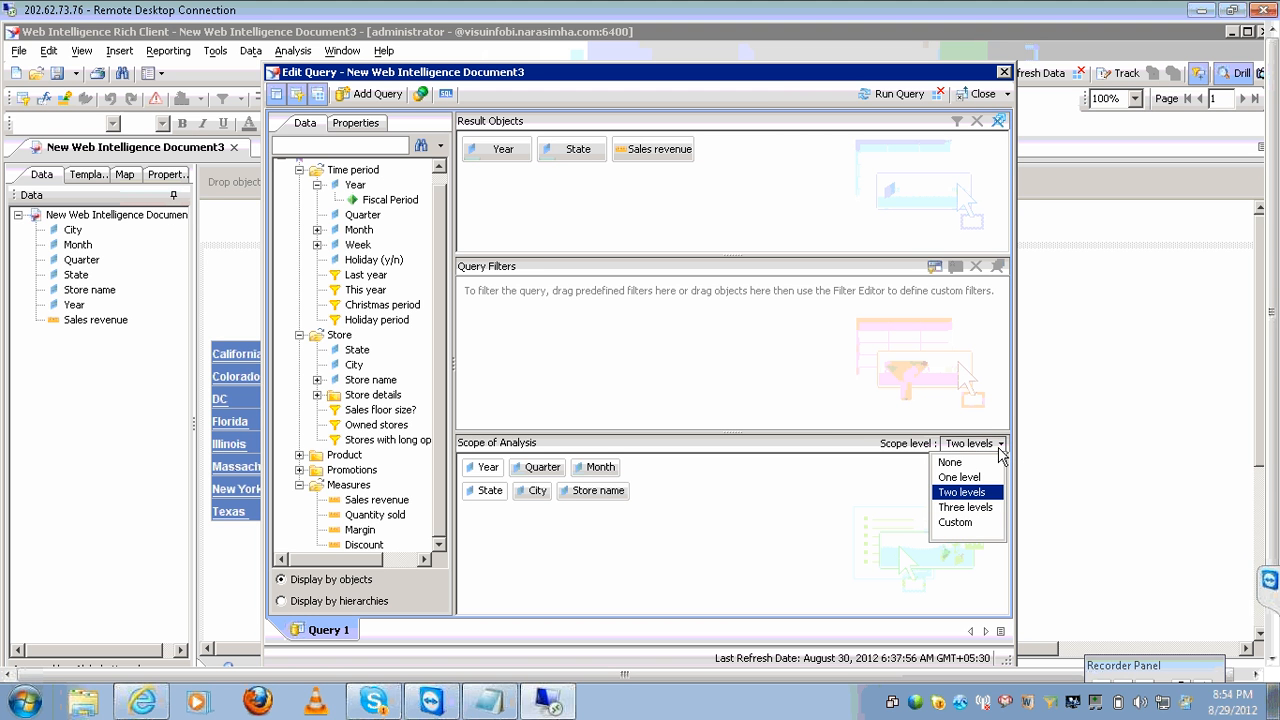
{"action": "left_click", "coordinate": [876, 507]}
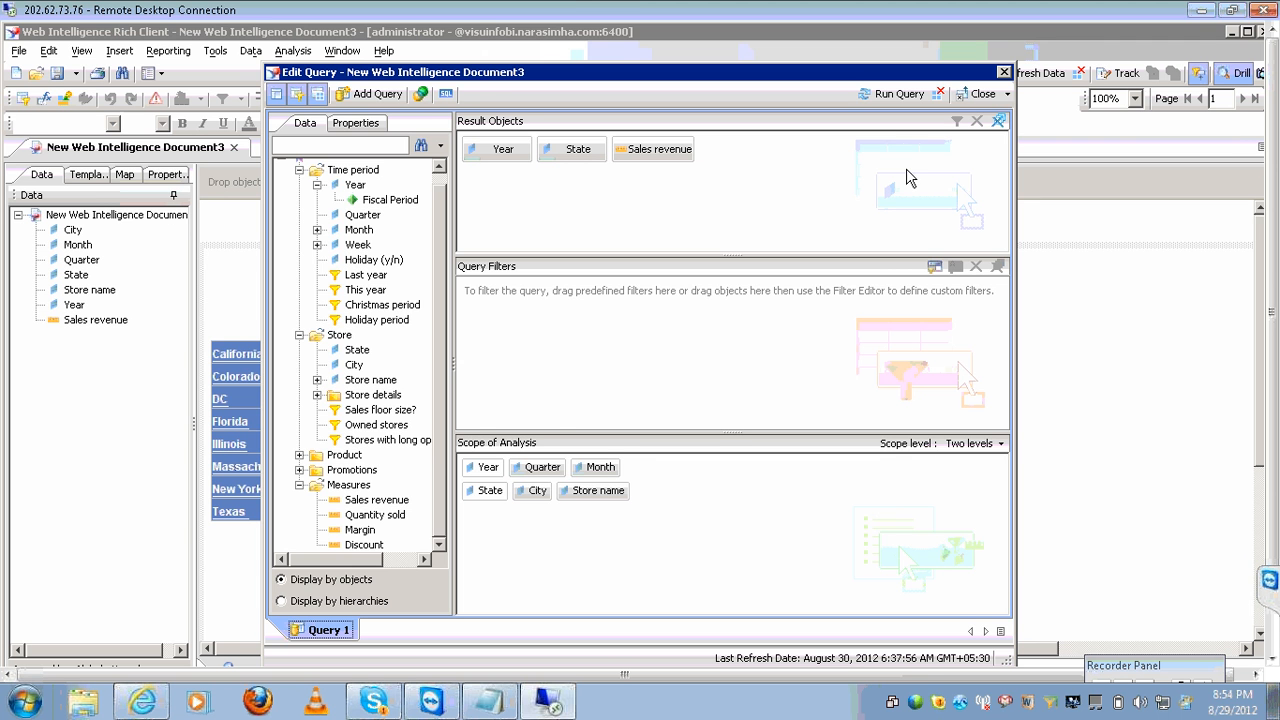
{"action": "left_click", "coordinate": [890, 94]}
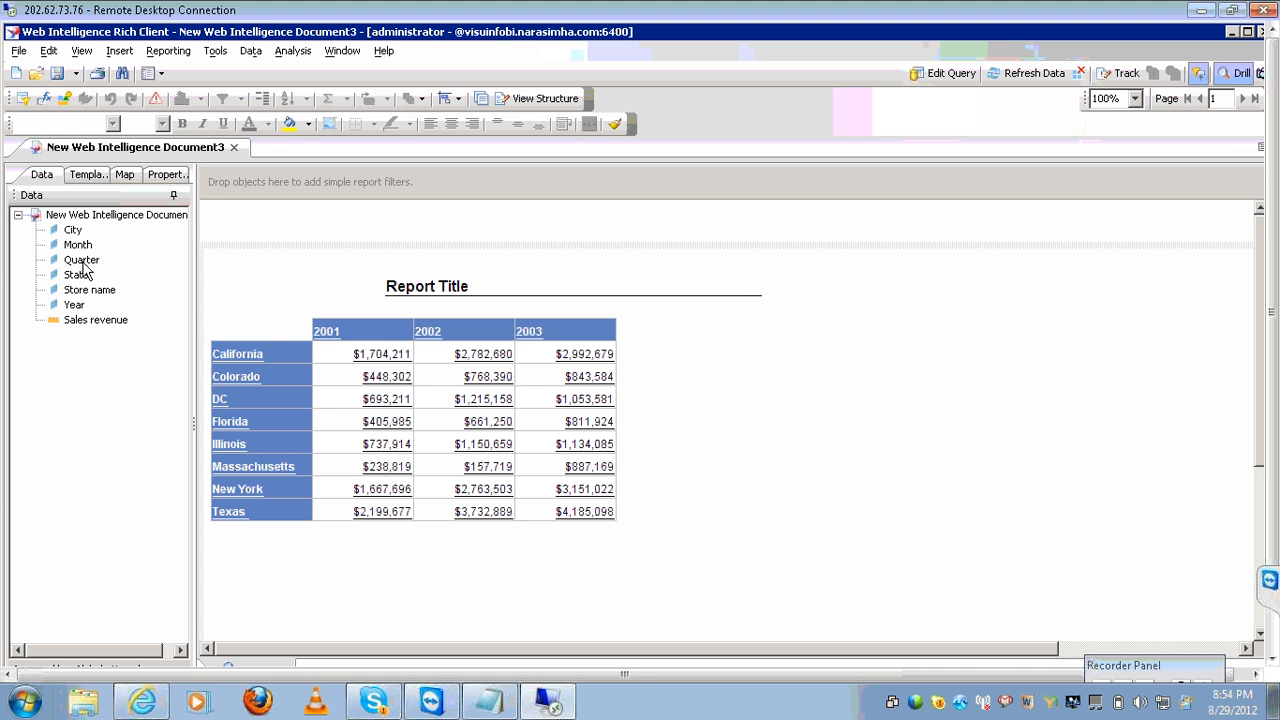
{"action": "mouse_move", "coordinate": [85, 270]}
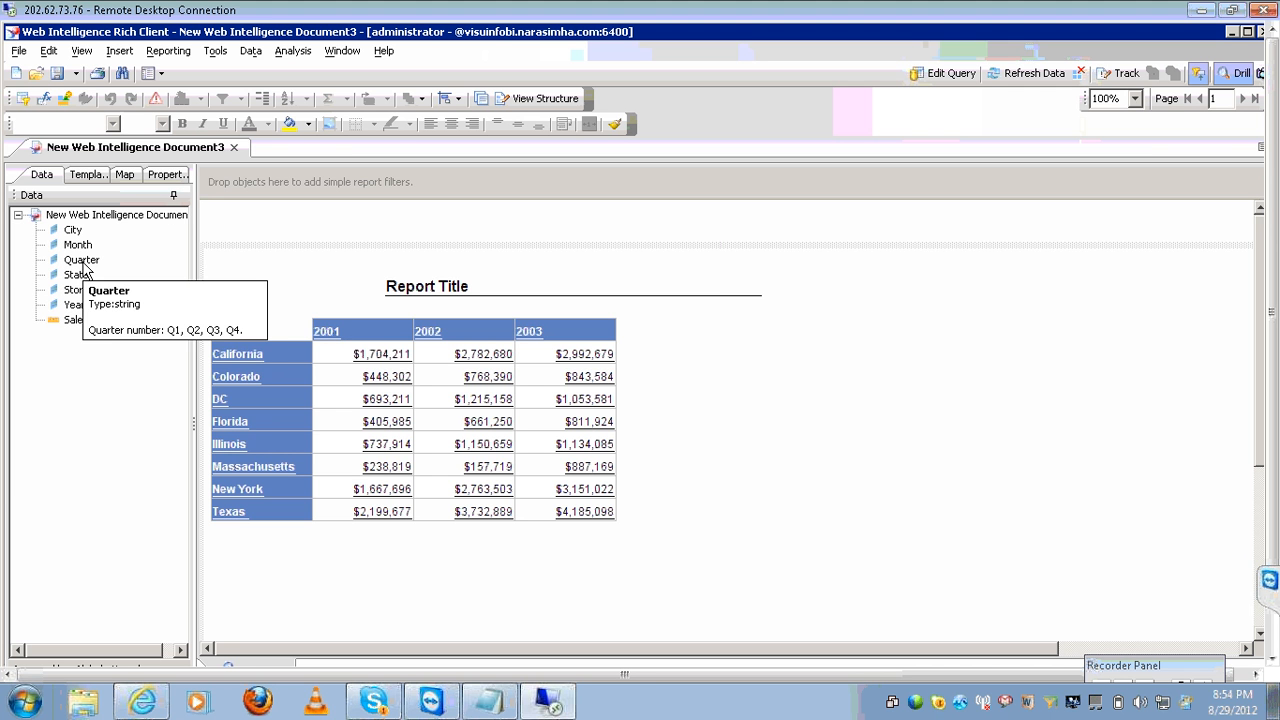
Add a '--' separator and the note 'instead of going to the datbase' in Notepad.
{"action": "left_click", "coordinate": [490, 697]}
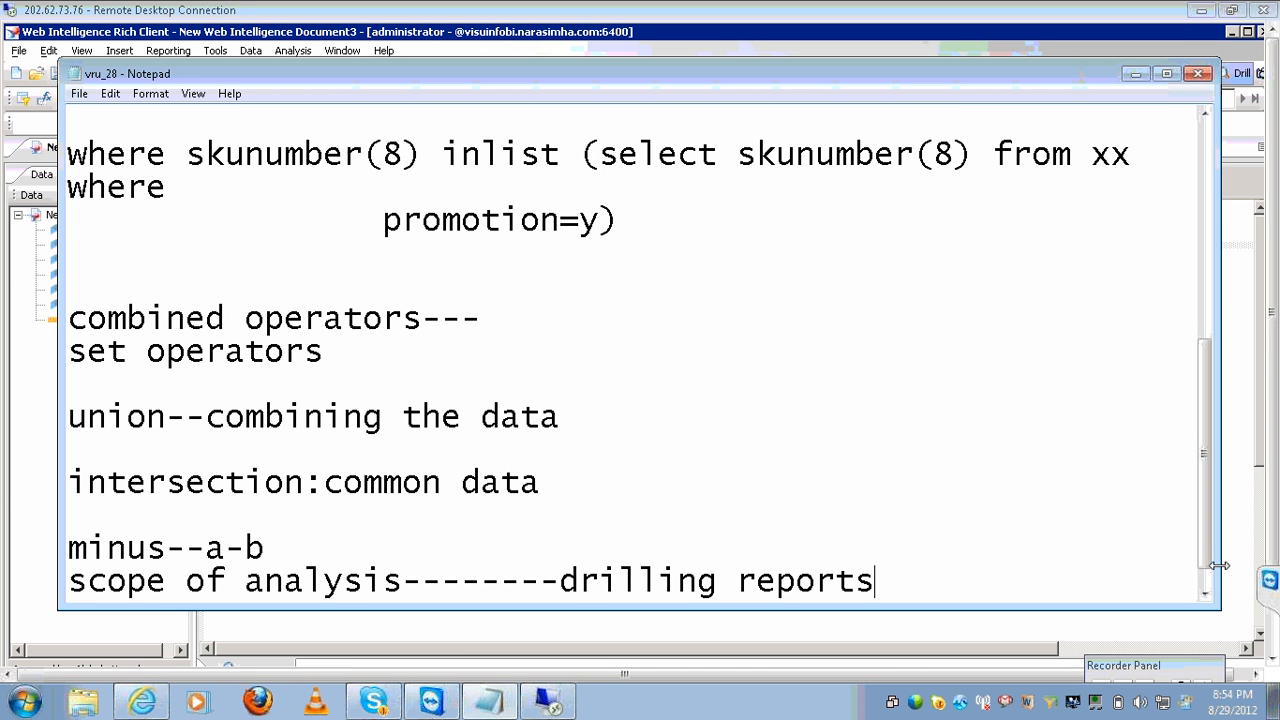
{"action": "scroll", "coordinate": [1210, 574], "scroll_direction": "down", "scroll_amount": 1}
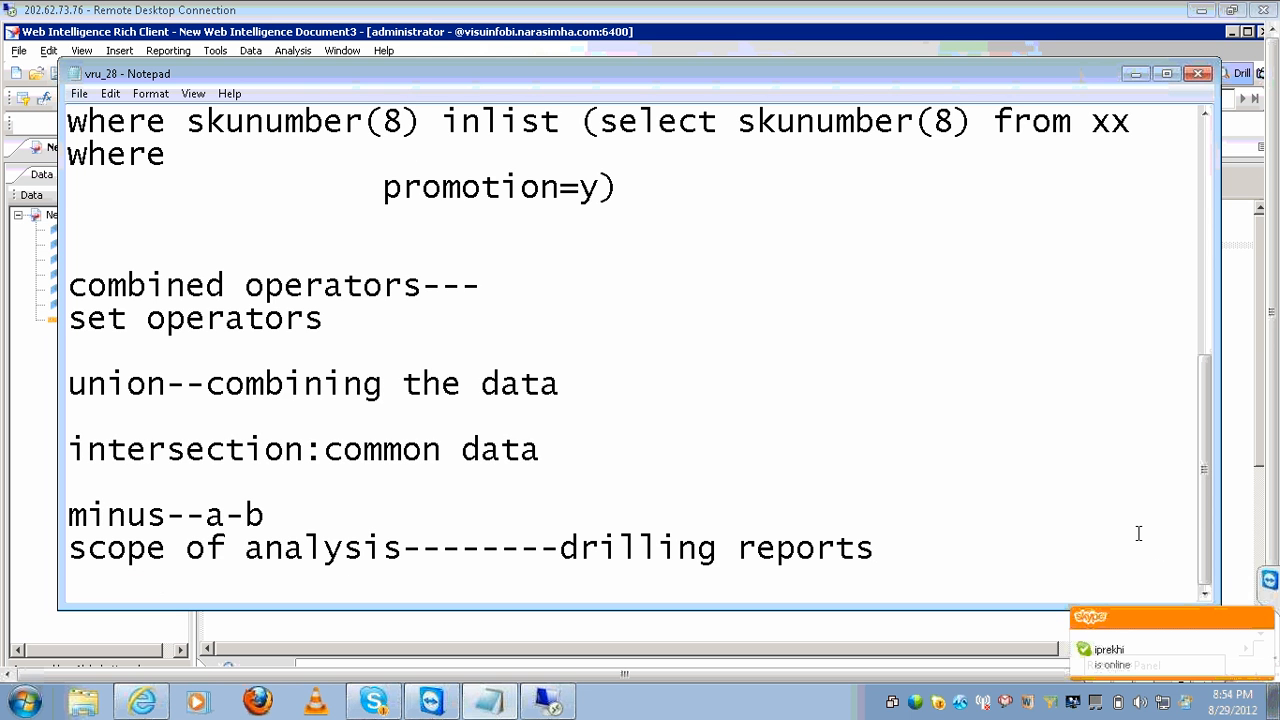
{"action": "key", "text": "Return"}
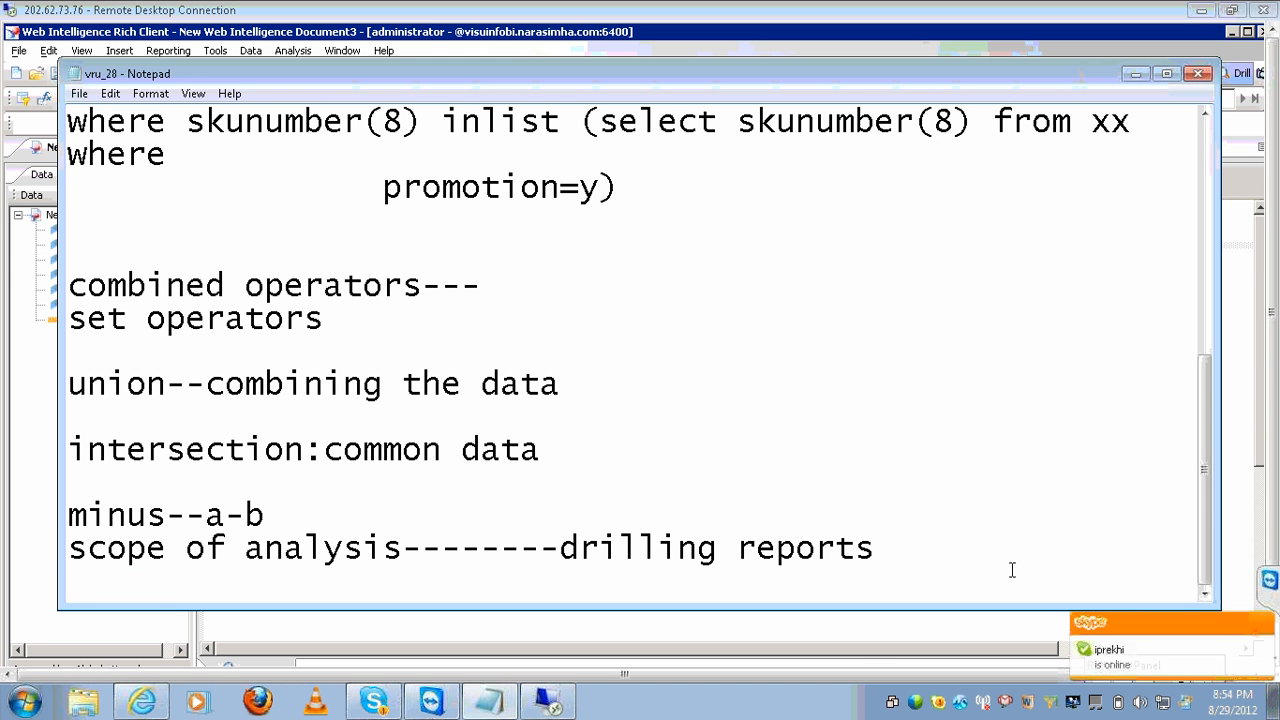
{"action": "type", "text": "--"}
{"action": "key", "text": "Return"}
{"action": "key", "text": "Return"}
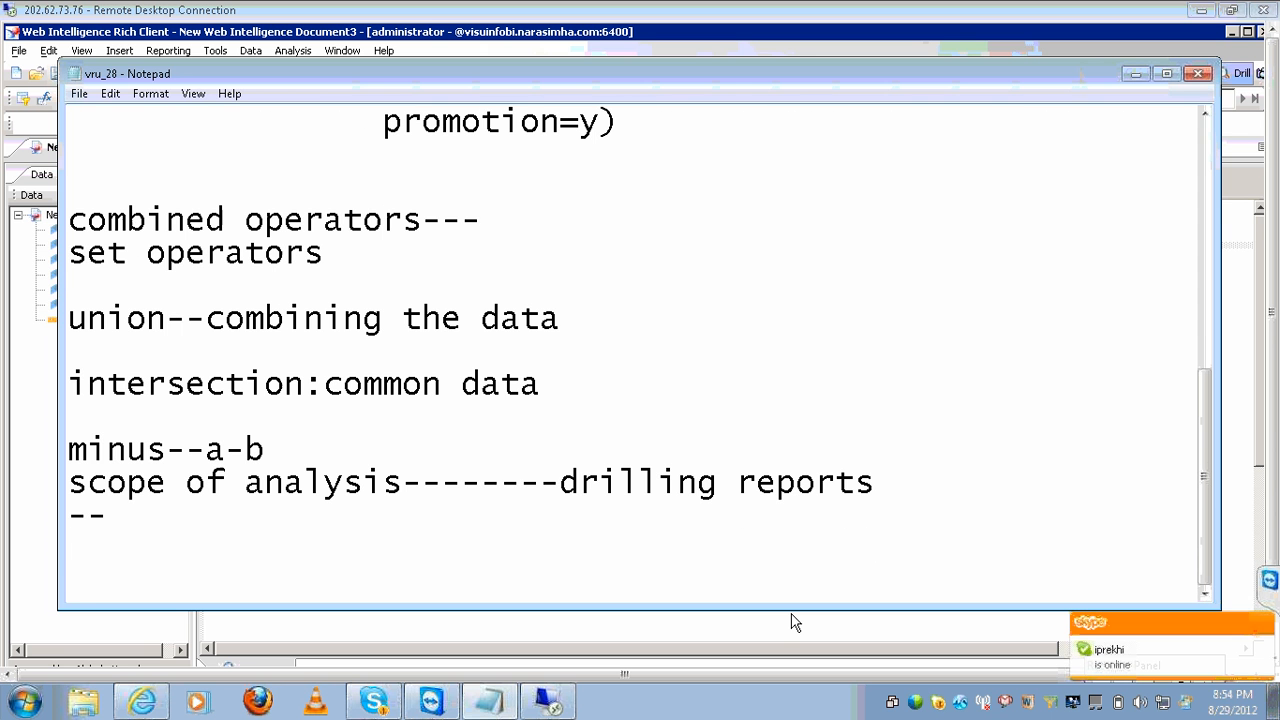
{"action": "type", "text": "instead"}
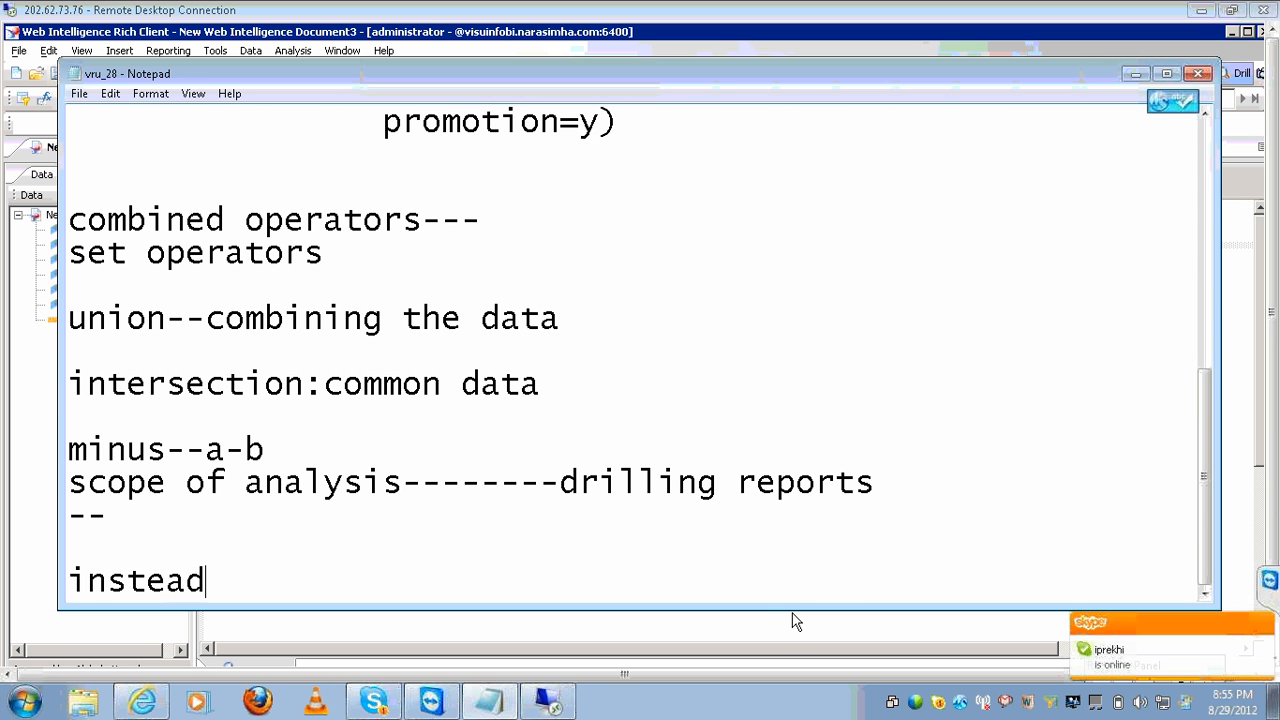
{"action": "type", "text": " of going dot"}
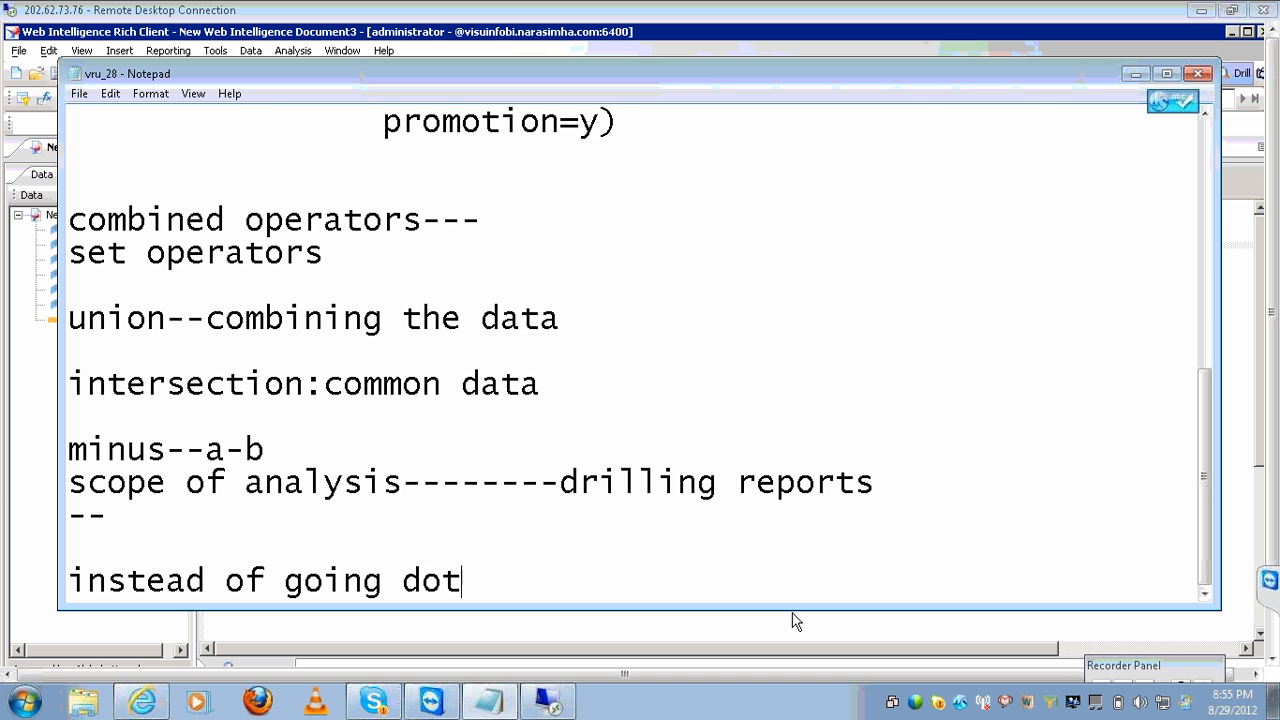
{"action": "key", "text": "BackSpace"}
{"action": "key", "text": "BackSpace"}
{"action": "key", "text": "BackSpace"}
{"action": "type", "text": "to the d"}
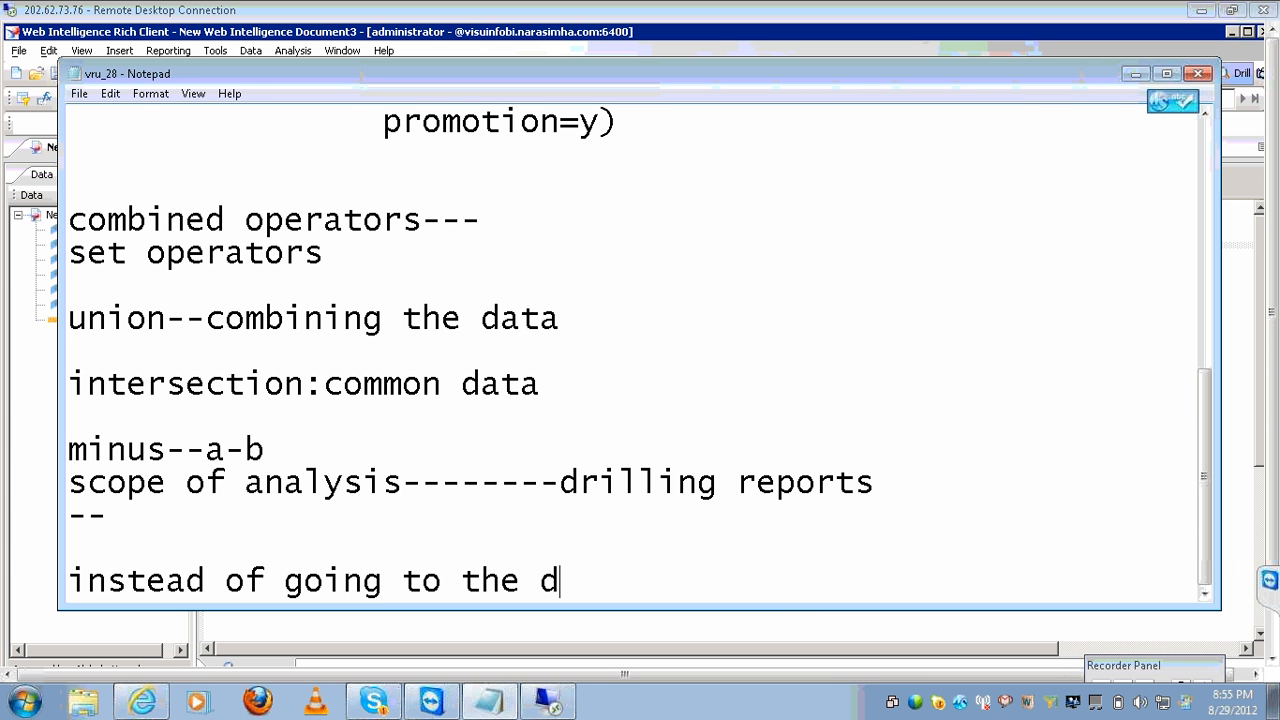
{"action": "type", "text": "atbazse"}
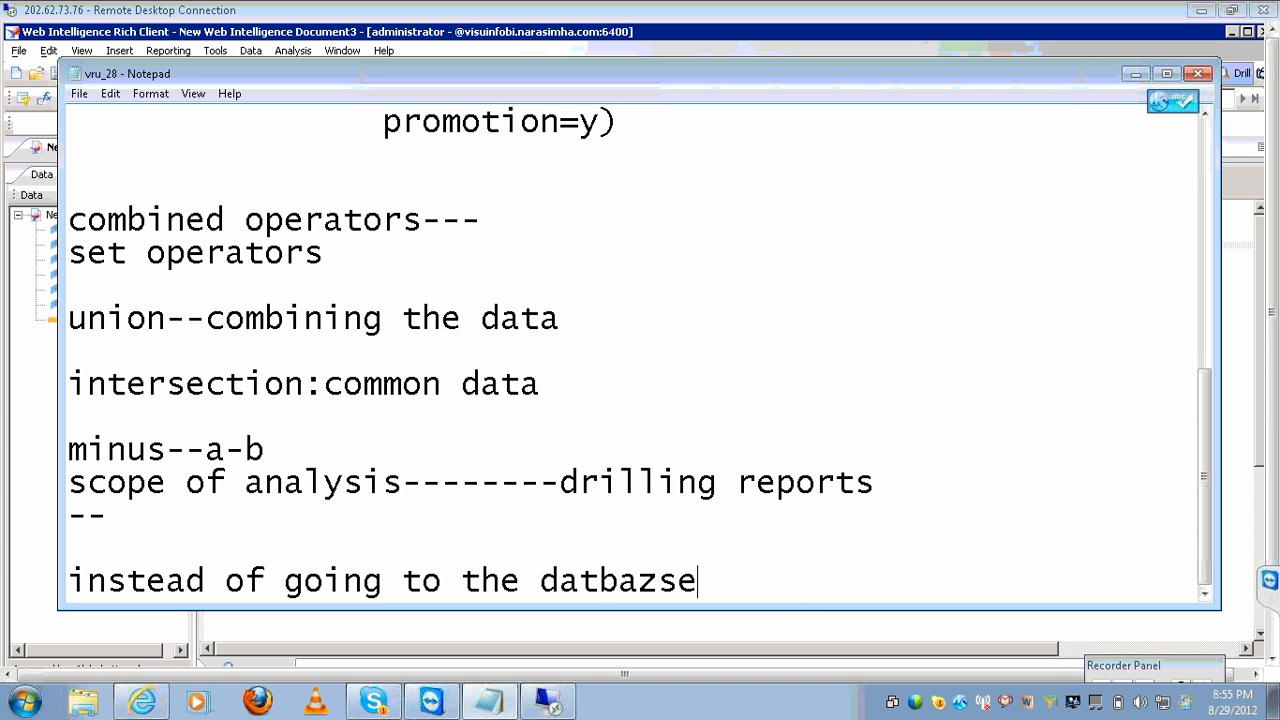
{"action": "key", "text": "BackSpace"}
{"action": "key", "text": "BackSpace"}
{"action": "key", "text": "BackSpace"}
{"action": "type", "text": "se"}
{"action": "key", "text": "Return"}
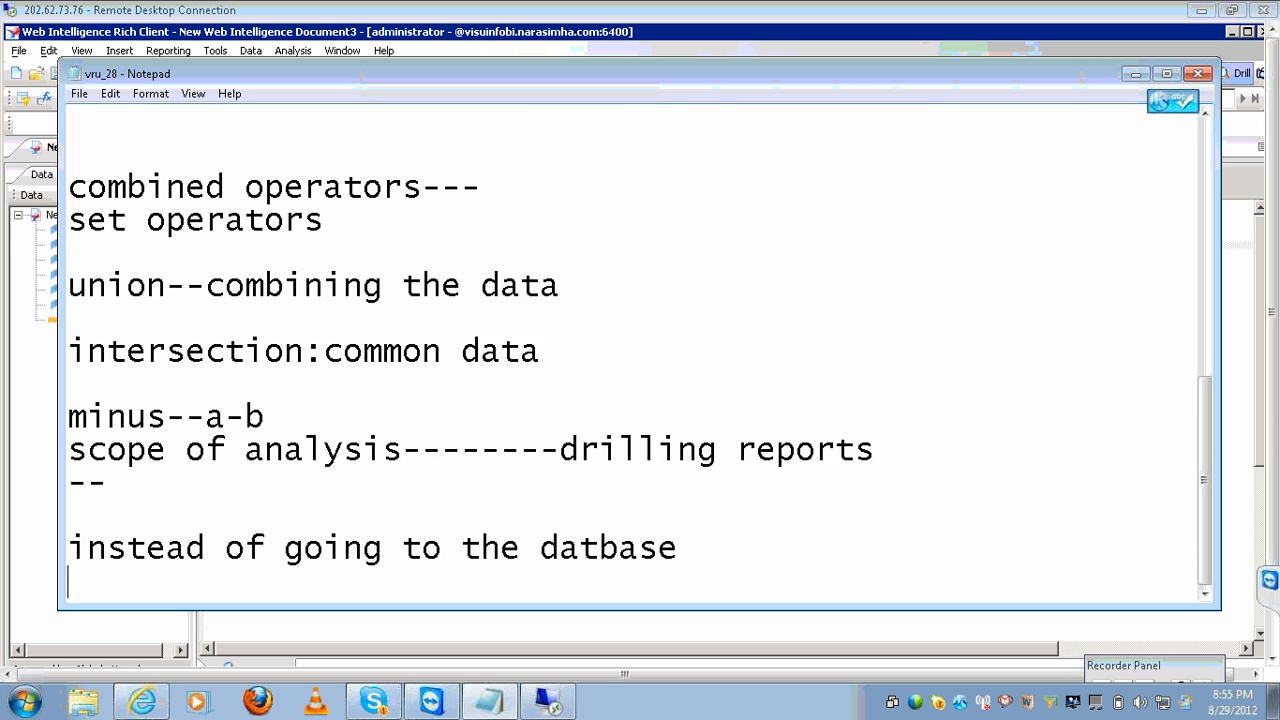
Add the note line 'we can set the levels to retreave the data'.
{"action": "key", "text": "Return"}
{"action": "type", "text": "we can se"}
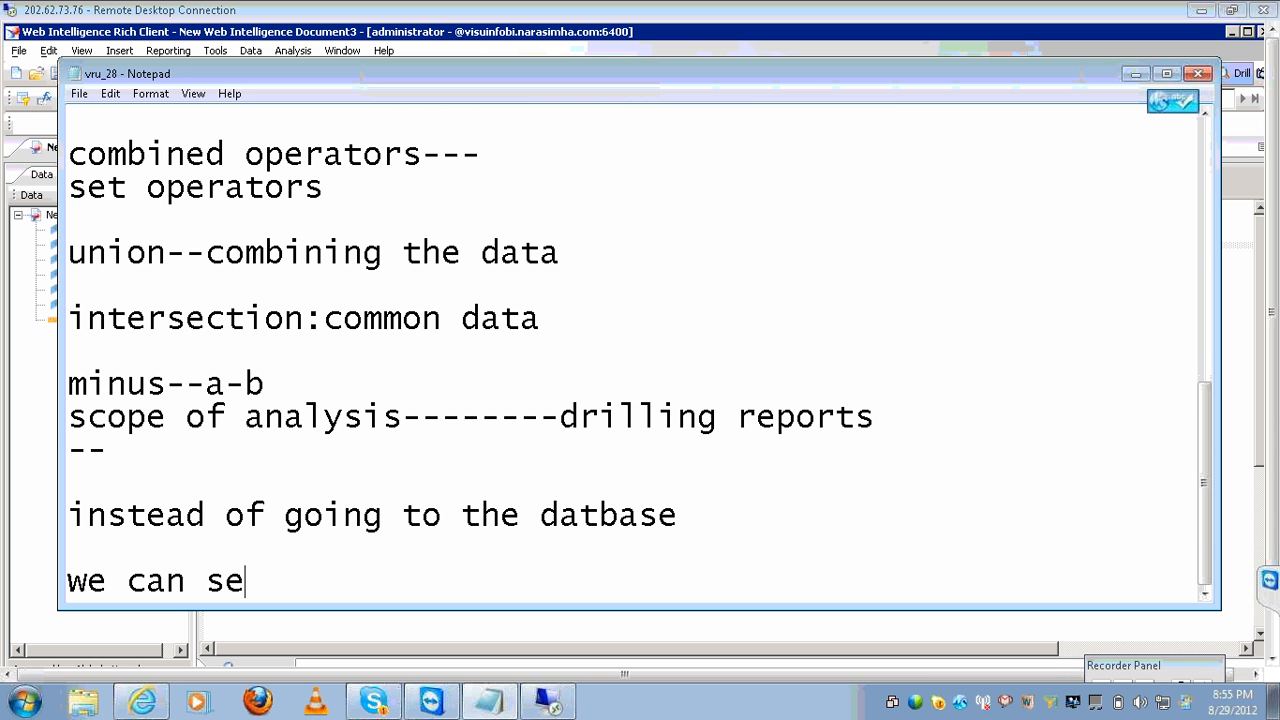
{"action": "type", "text": "t the levvel"}
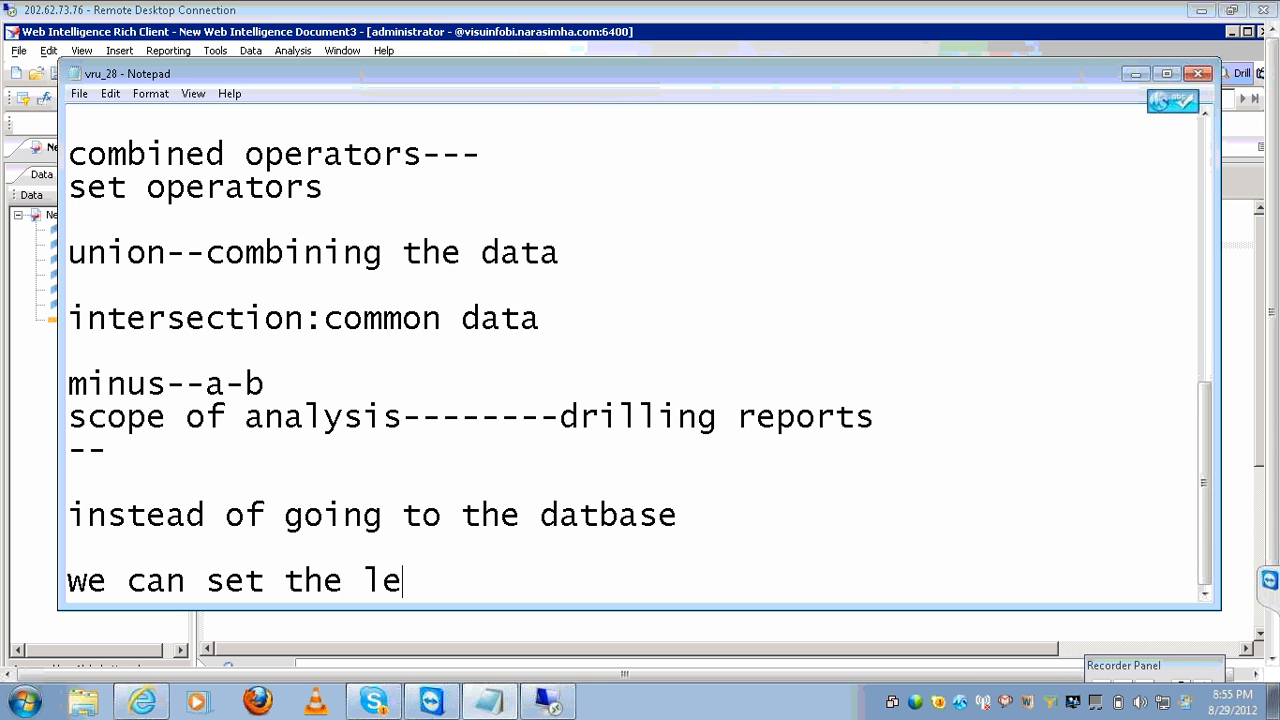
{"action": "key", "text": "BackSpace"}
{"action": "key", "text": "BackSpace"}
{"action": "key", "text": "BackSpace"}
{"action": "type", "text": "els to retrev"}
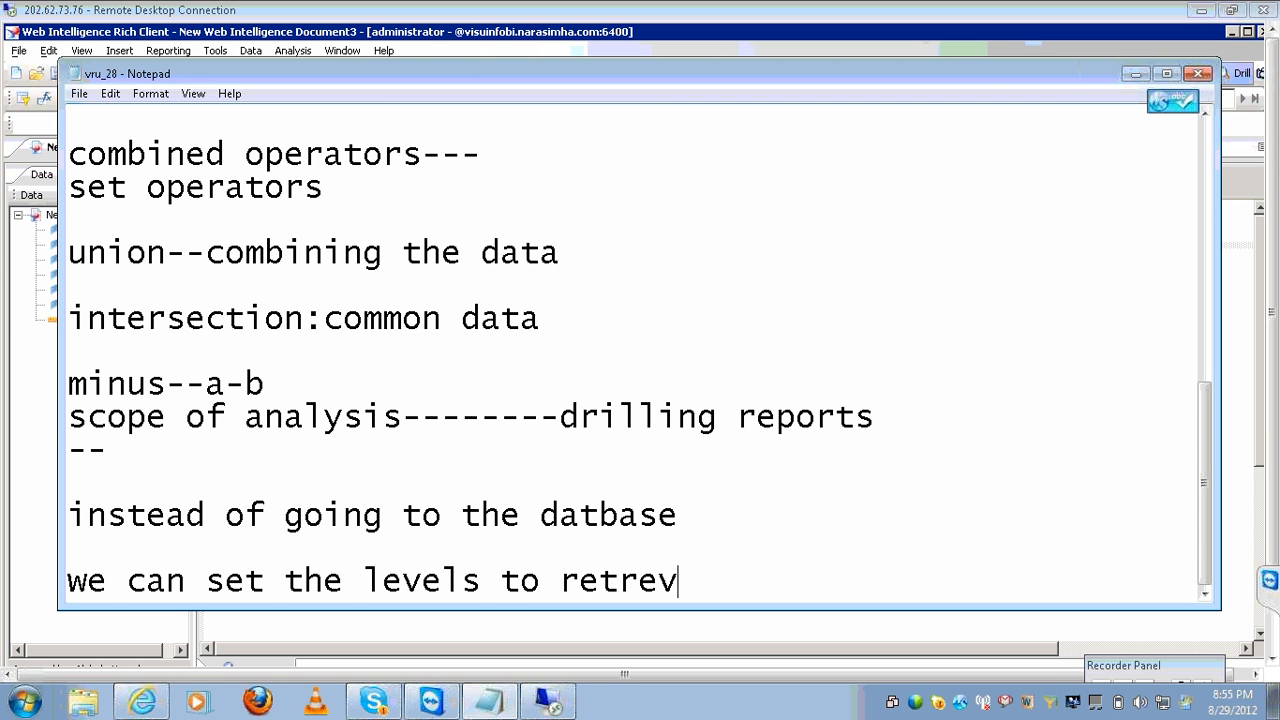
{"action": "key", "text": "BackSpace"}
{"action": "type", "text": "ave the data"}
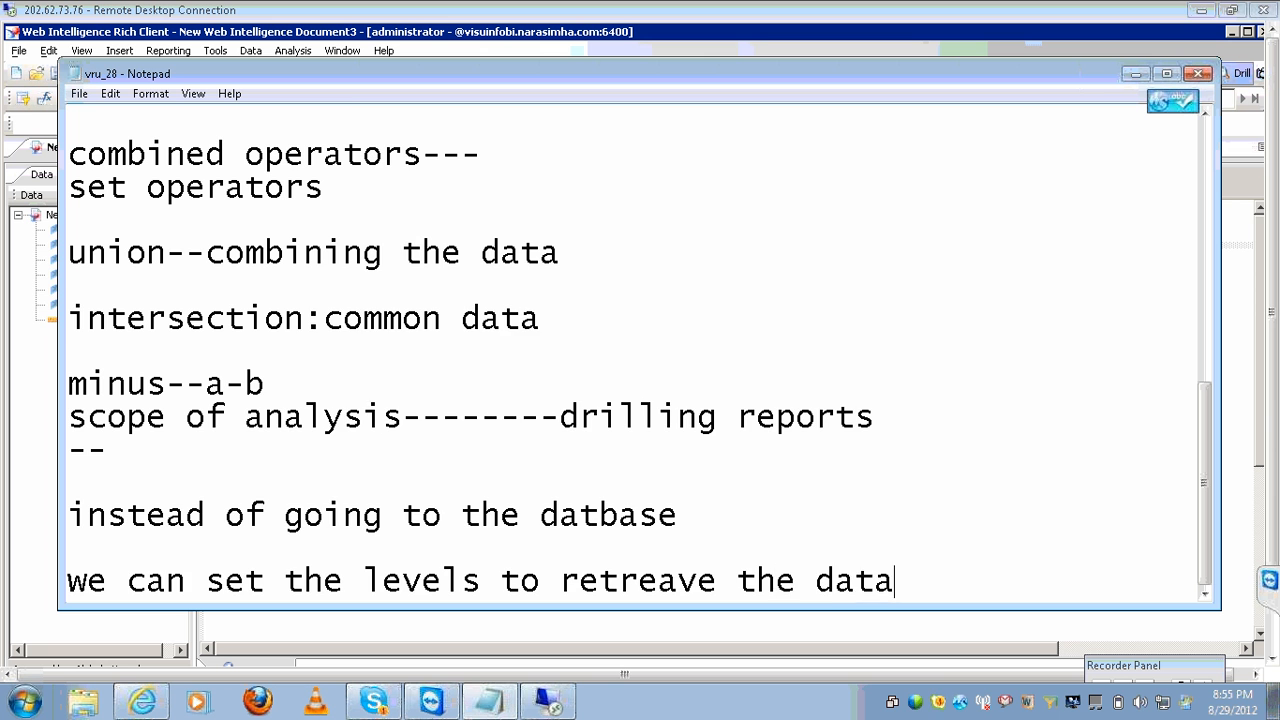
{"action": "key", "text": "Return"}
{"action": "key", "text": "Return"}
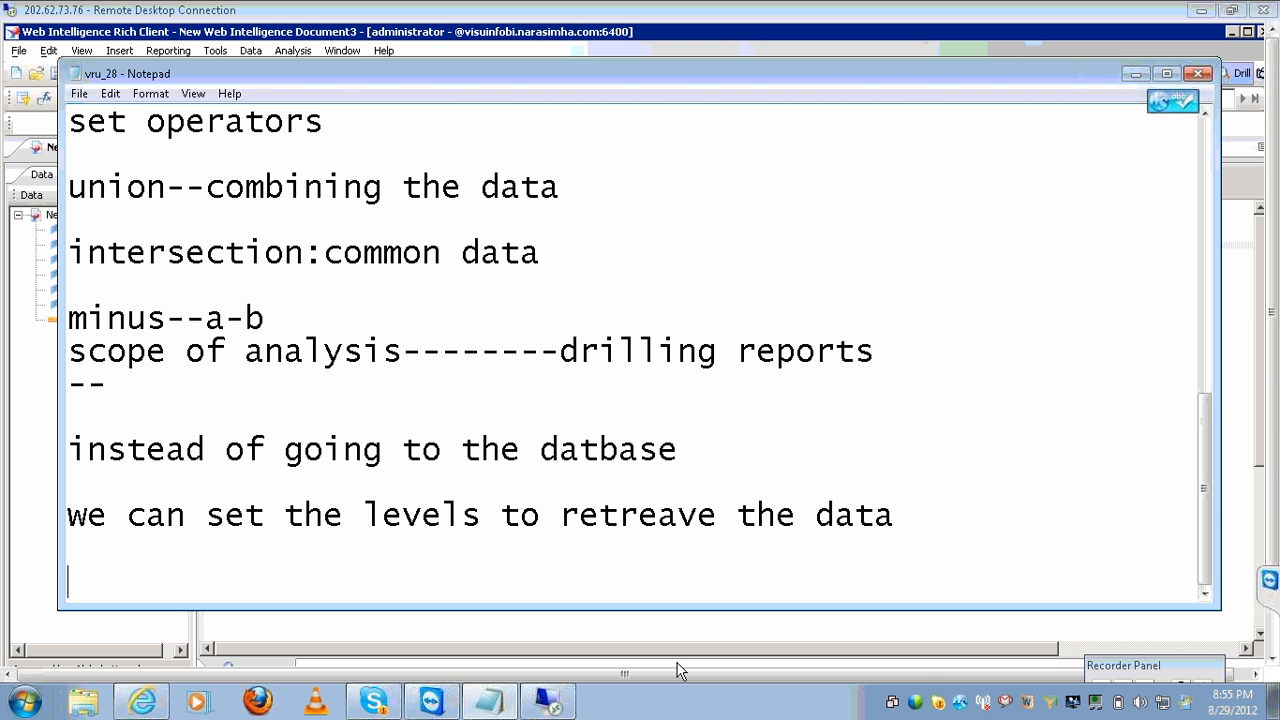
Reopen the report's query editor to review the two-level scope of analysis settings.
{"action": "left_click", "coordinate": [612, 627]}
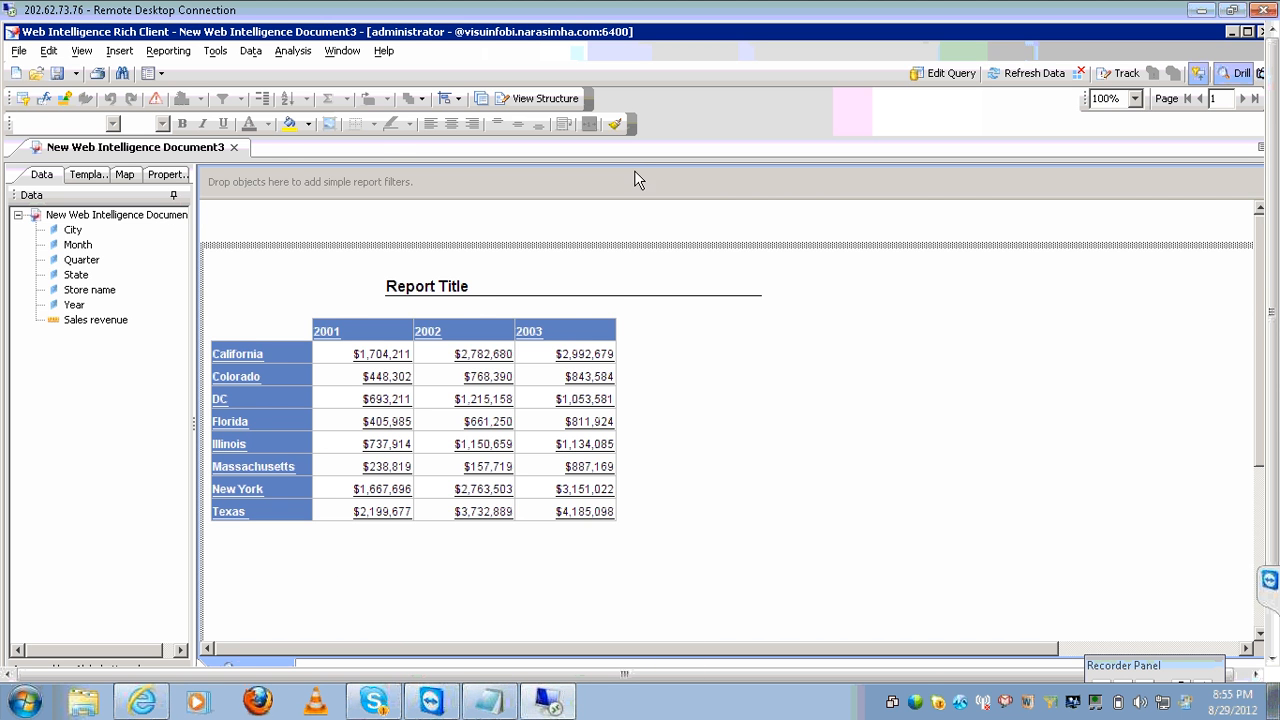
{"action": "left_click", "coordinate": [930, 73]}
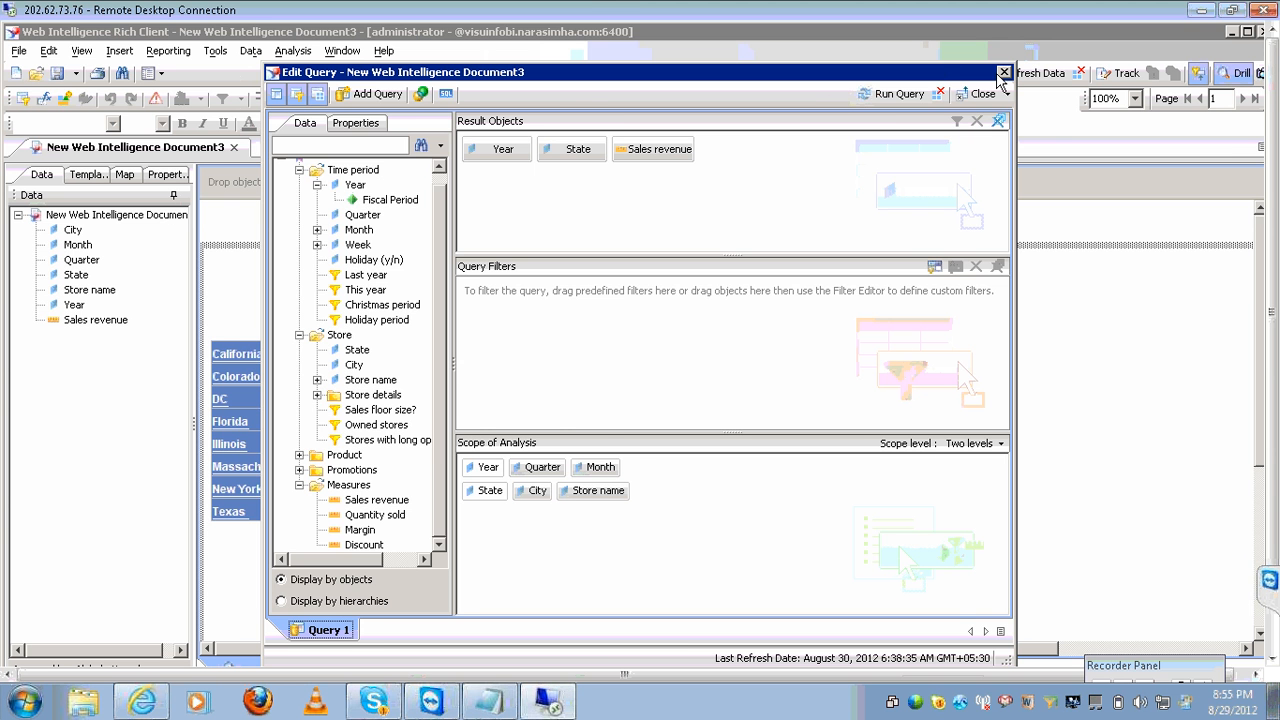
{"action": "left_click", "coordinate": [1004, 73]}
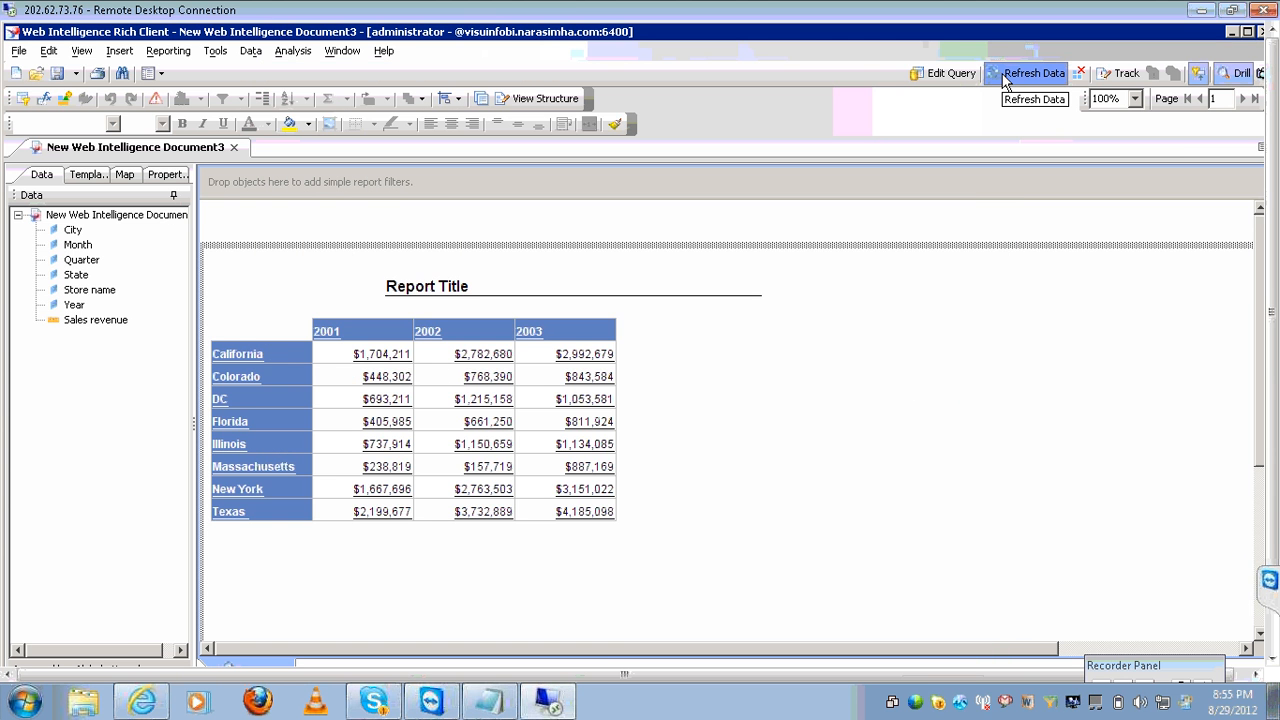
{"action": "left_click", "coordinate": [940, 74]}
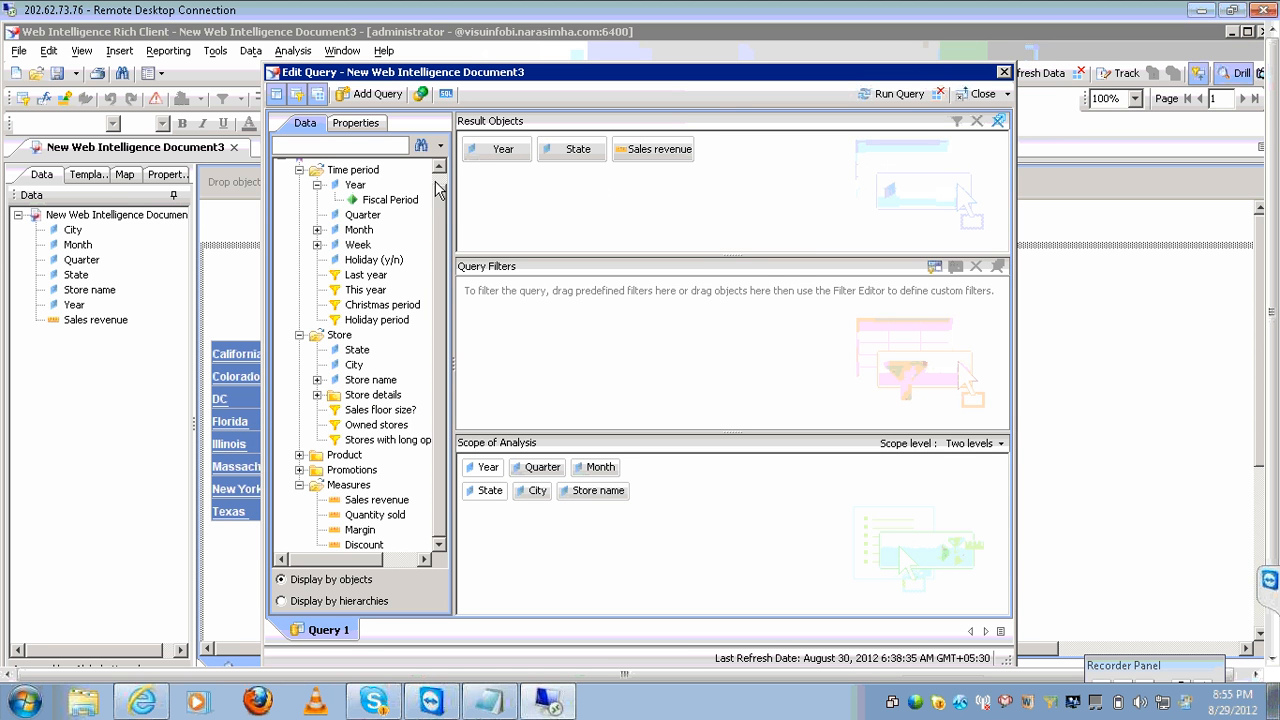
{"action": "scroll", "coordinate": [437, 190], "scroll_direction": "up", "scroll_amount": 1}
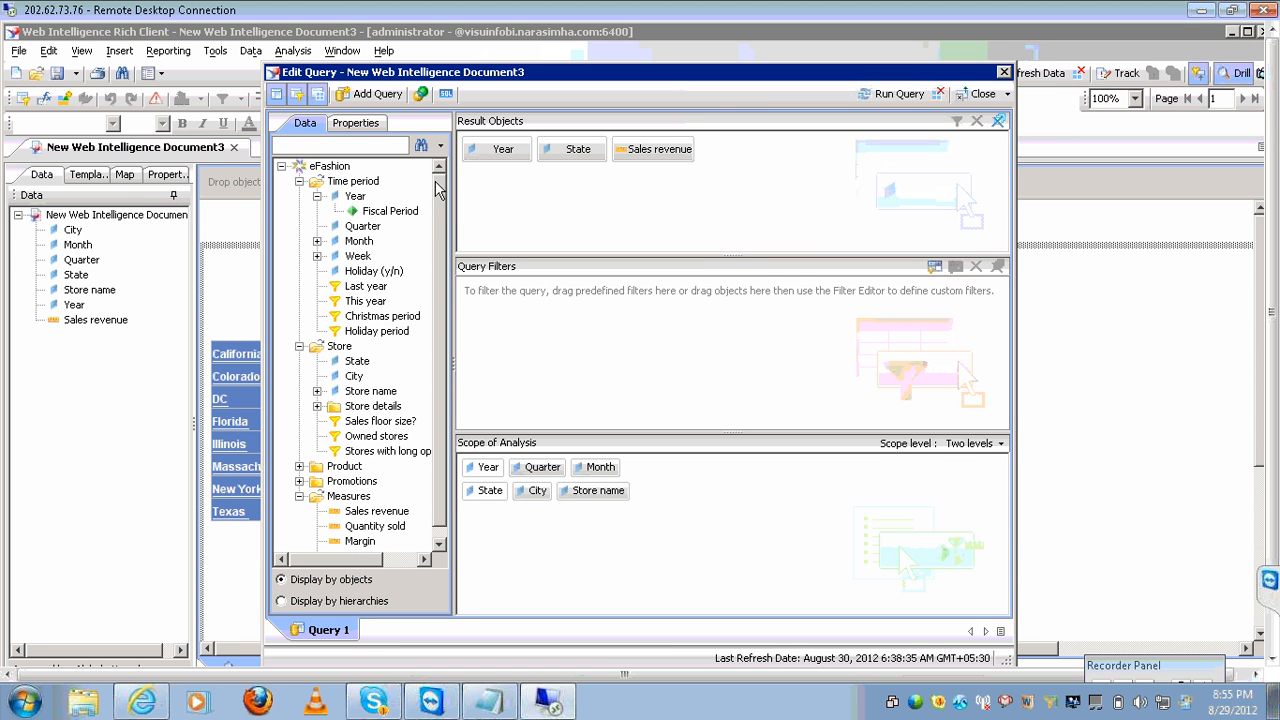
{"action": "left_click", "coordinate": [495, 710]}
{"action": "left_click", "coordinate": [678, 516]}
Start a 'crystal reports---' note with 'in webi' and 'in crystal' column headings.
{"action": "left_click", "coordinate": [771, 463]}
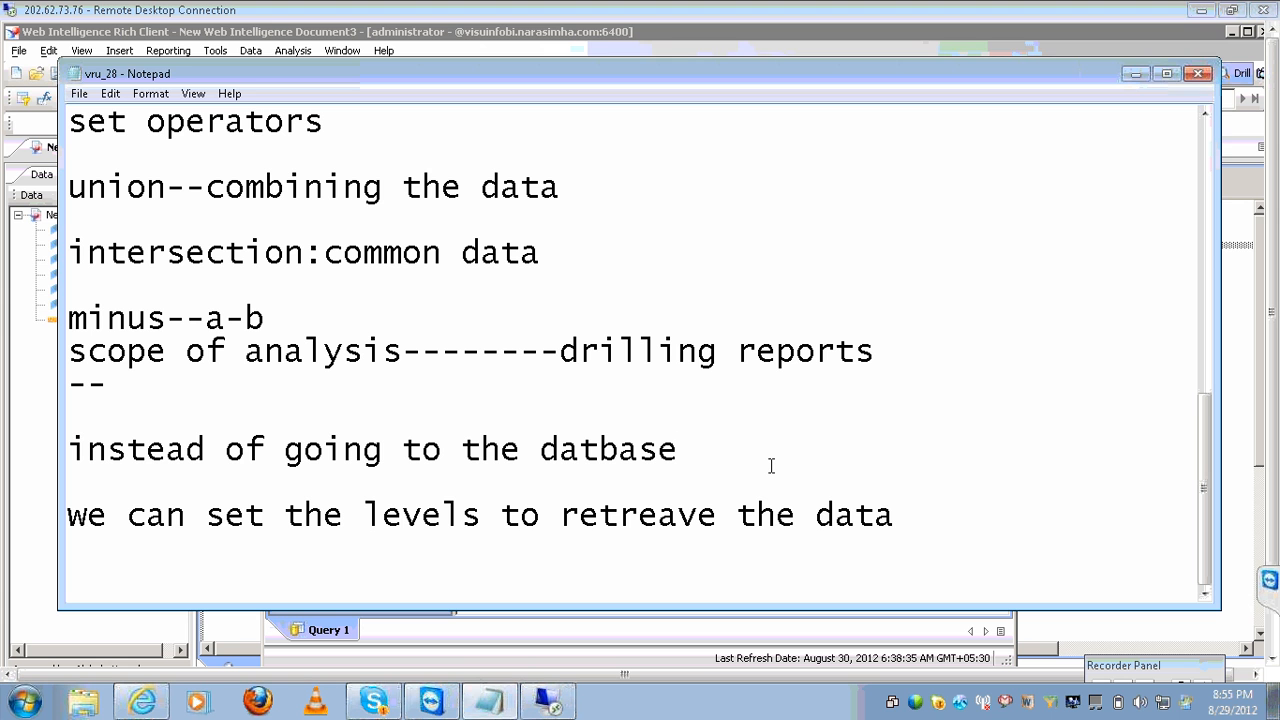
{"action": "left_click", "coordinate": [907, 507]}
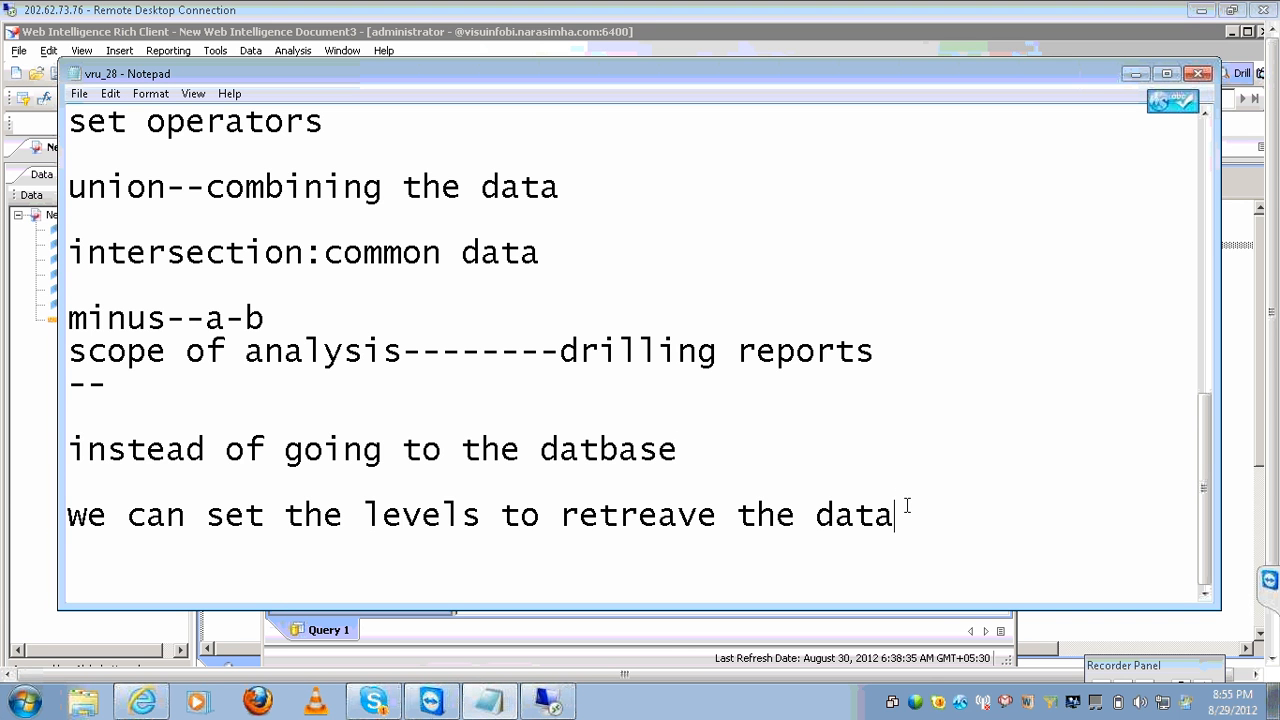
{"action": "key", "text": "Return"}
{"action": "key", "text": "Return"}
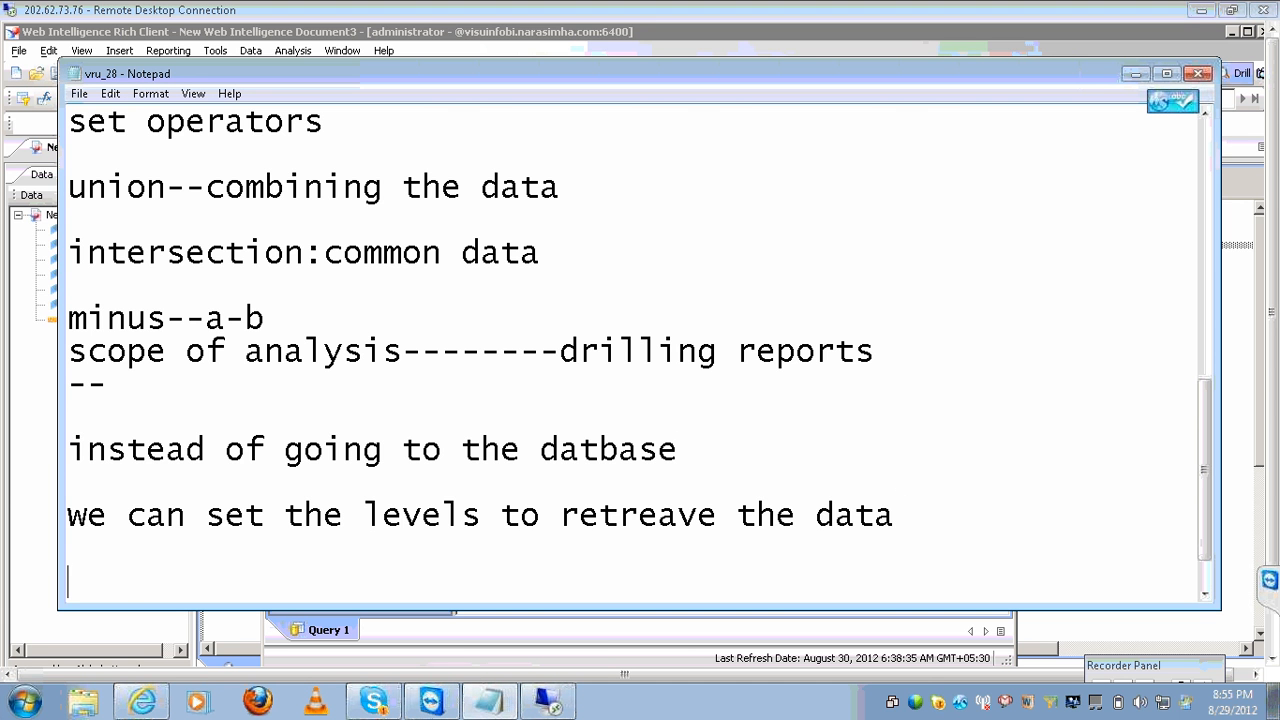
{"action": "type", "text": "crystal "}
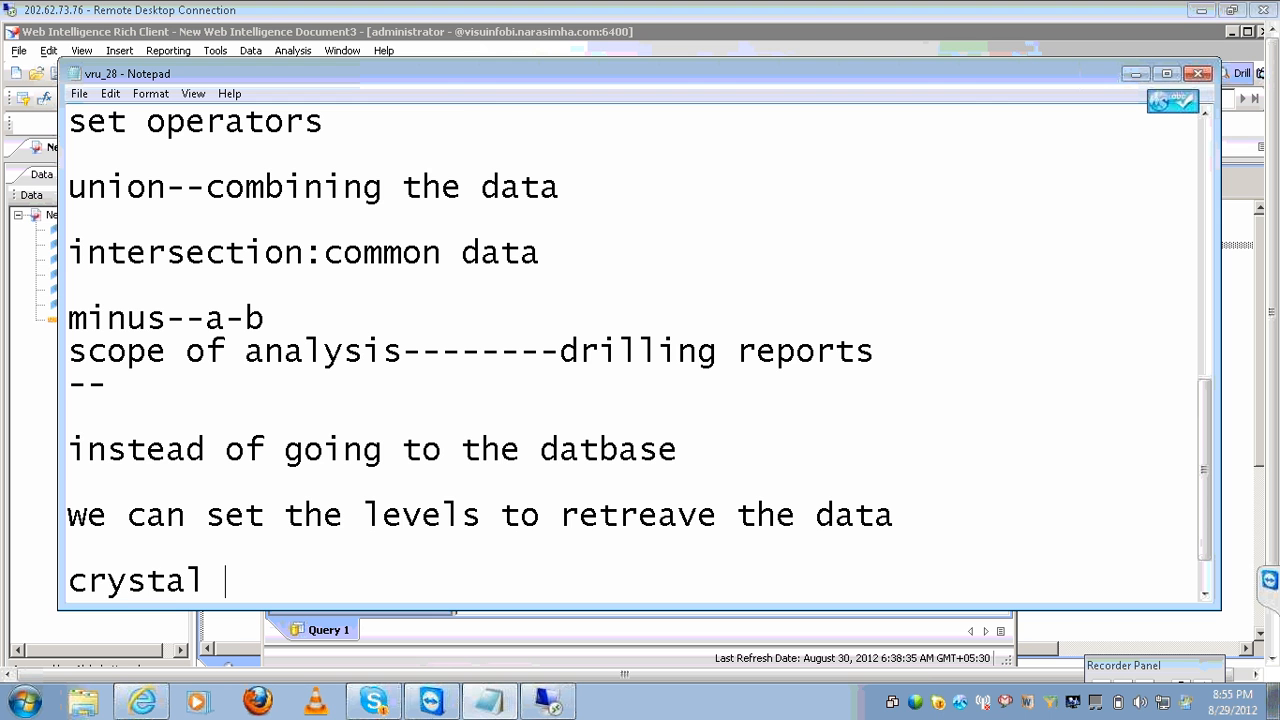
{"action": "type", "text": "reports---"}
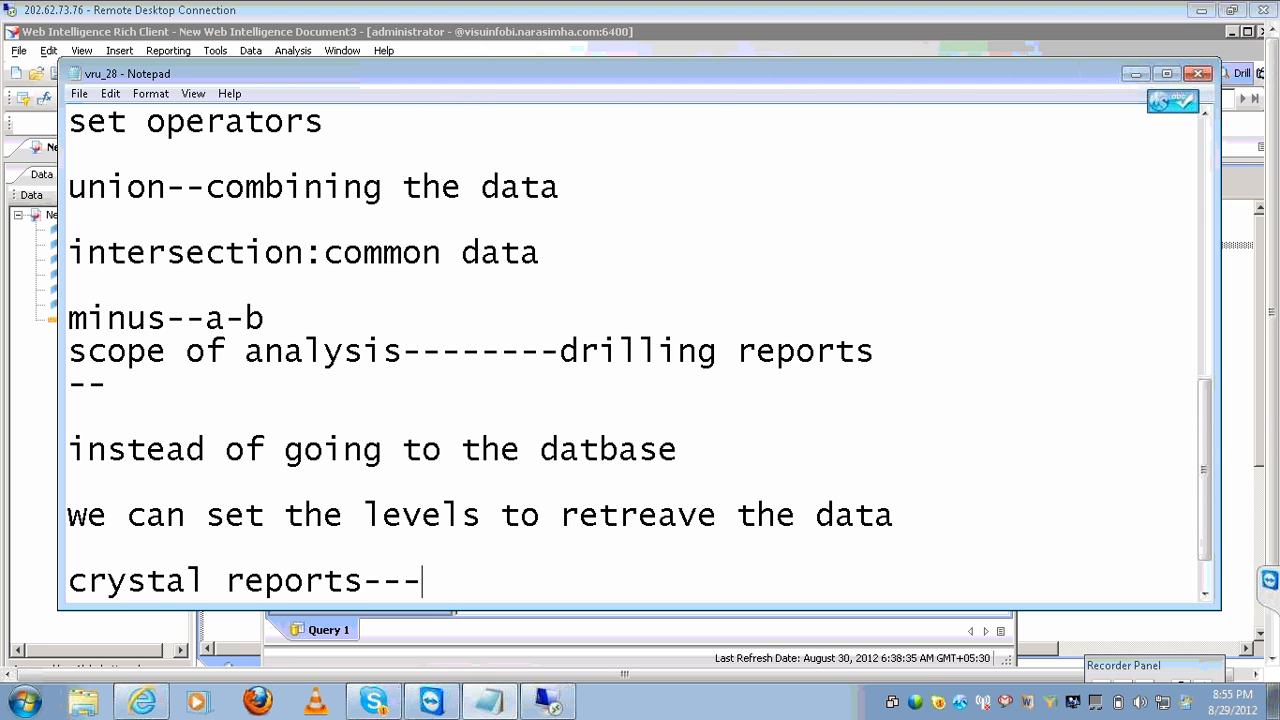
{"action": "key", "text": "Return"}
{"action": "key", "text": "Return"}
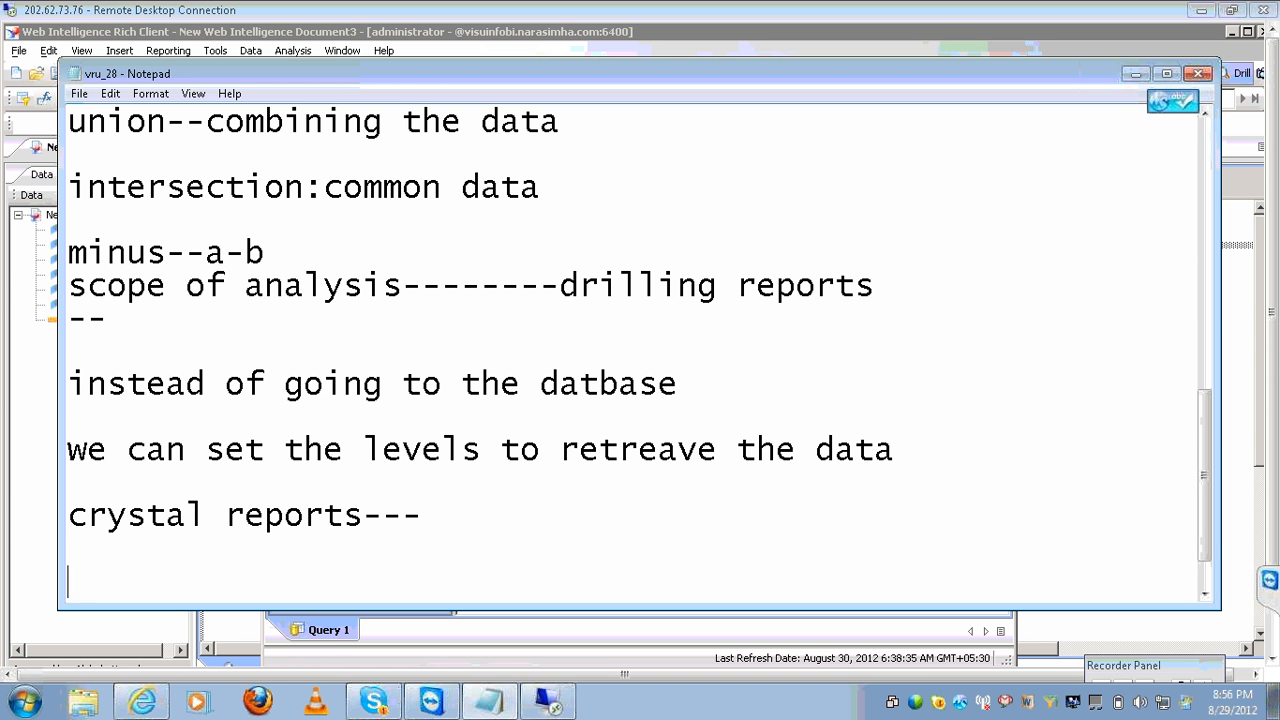
{"action": "type", "text": "in"}
{"action": "type", "text": "ebi"}
{"action": "key", "text": "Tab"}
{"action": "key", "text": "Tab"}
{"action": "key", "text": "Tab"}
{"action": "key", "text": "Tab"}
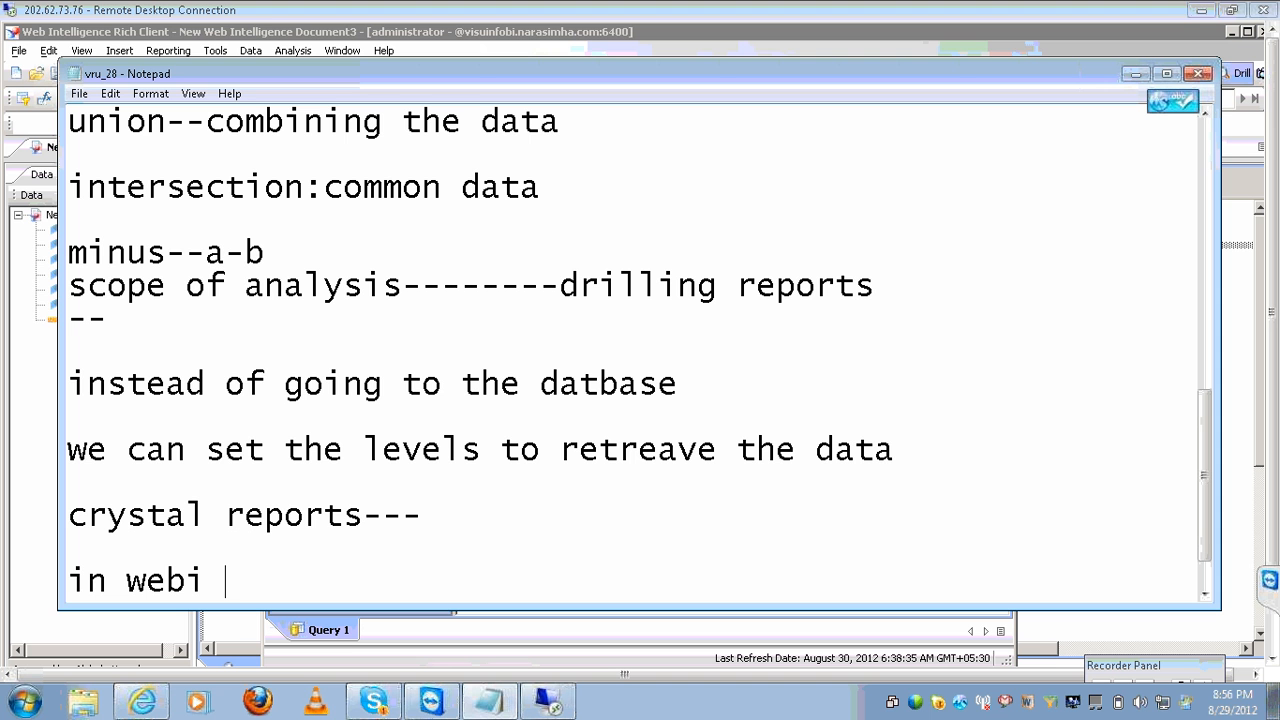
{"action": "type", "text": "in crysat"}
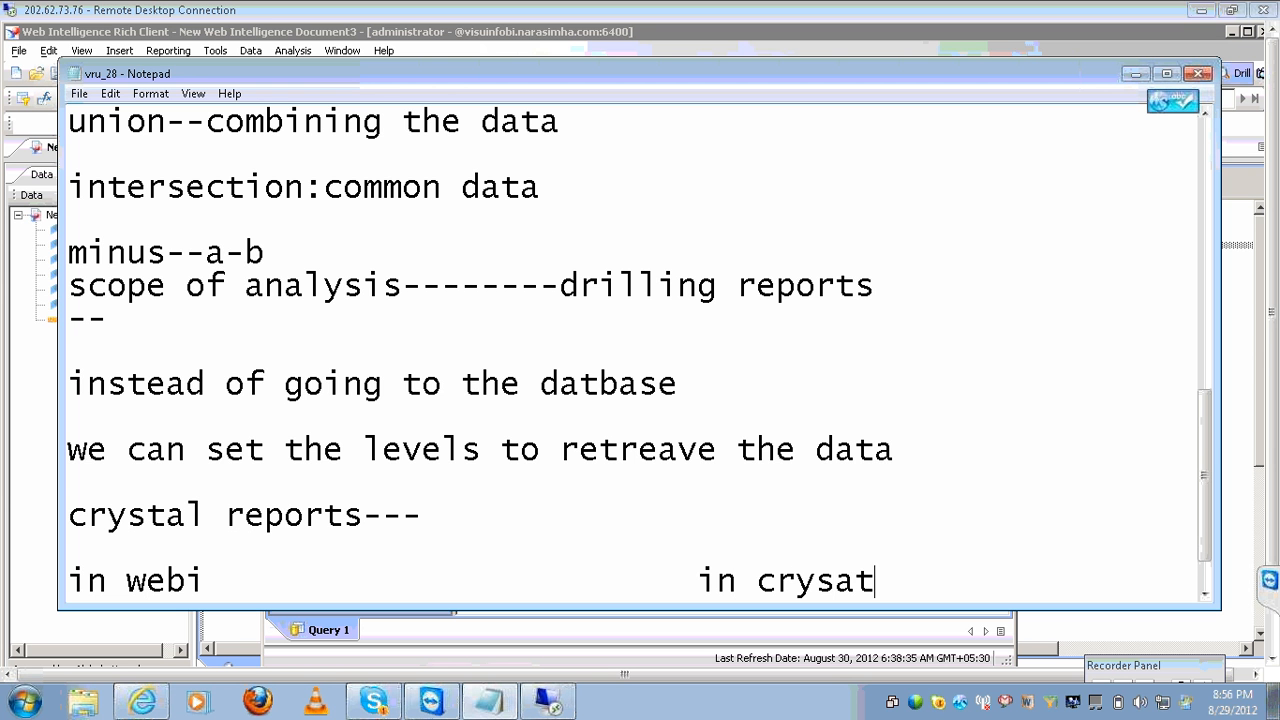
{"action": "key", "text": "BackSpace"}
{"action": "key", "text": "BackSpace"}
{"action": "type", "text": "tal"}
Note 'client is not mandatory' and 'infoview' under webi, and 'client tool---' under in crystal.
{"action": "key", "text": "Return"}
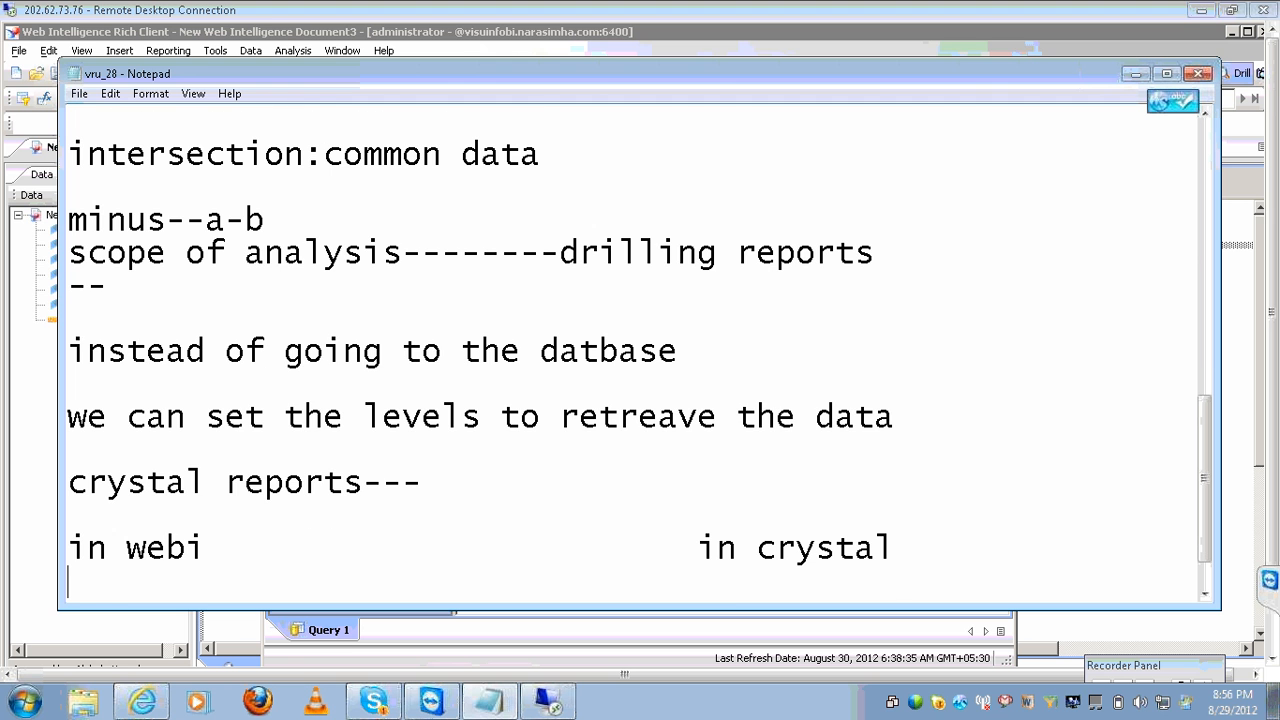
{"action": "type", "text": "do we ne"}
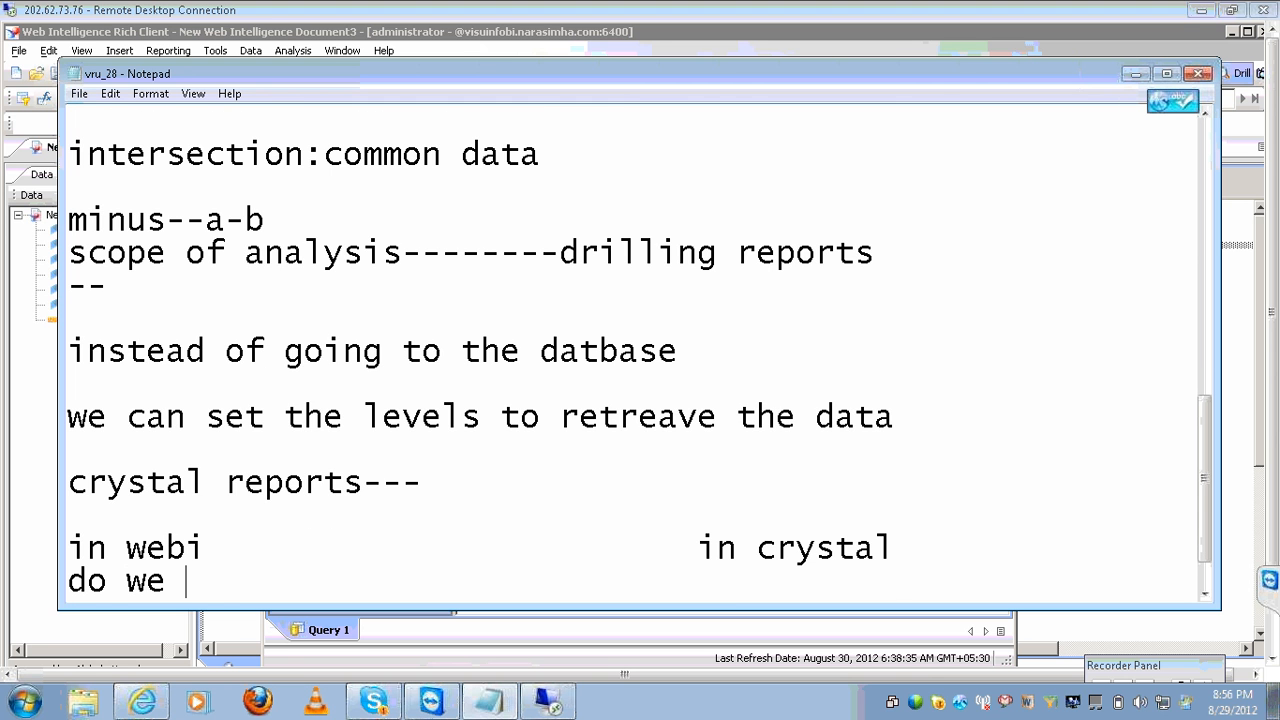
{"action": "key", "text": "BackSpace"}
{"action": "key", "text": "BackSpace"}
{"action": "key", "text": "BackSpace"}
{"action": "key", "text": "BackSpace"}
{"action": "key", "text": "BackSpace"}
{"action": "key", "text": "BackSpace"}
{"action": "key", "text": "BackSpace"}
{"action": "key", "text": "BackSpace"}
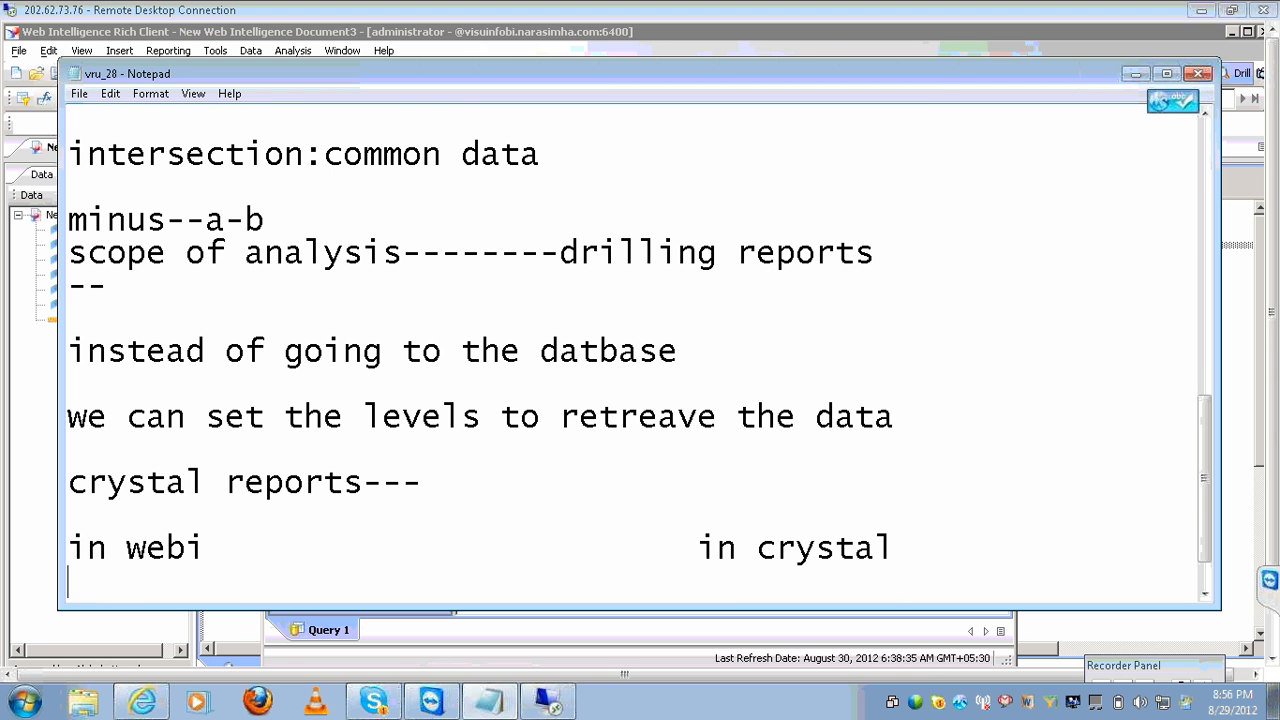
{"action": "type", "text": "client is no"}
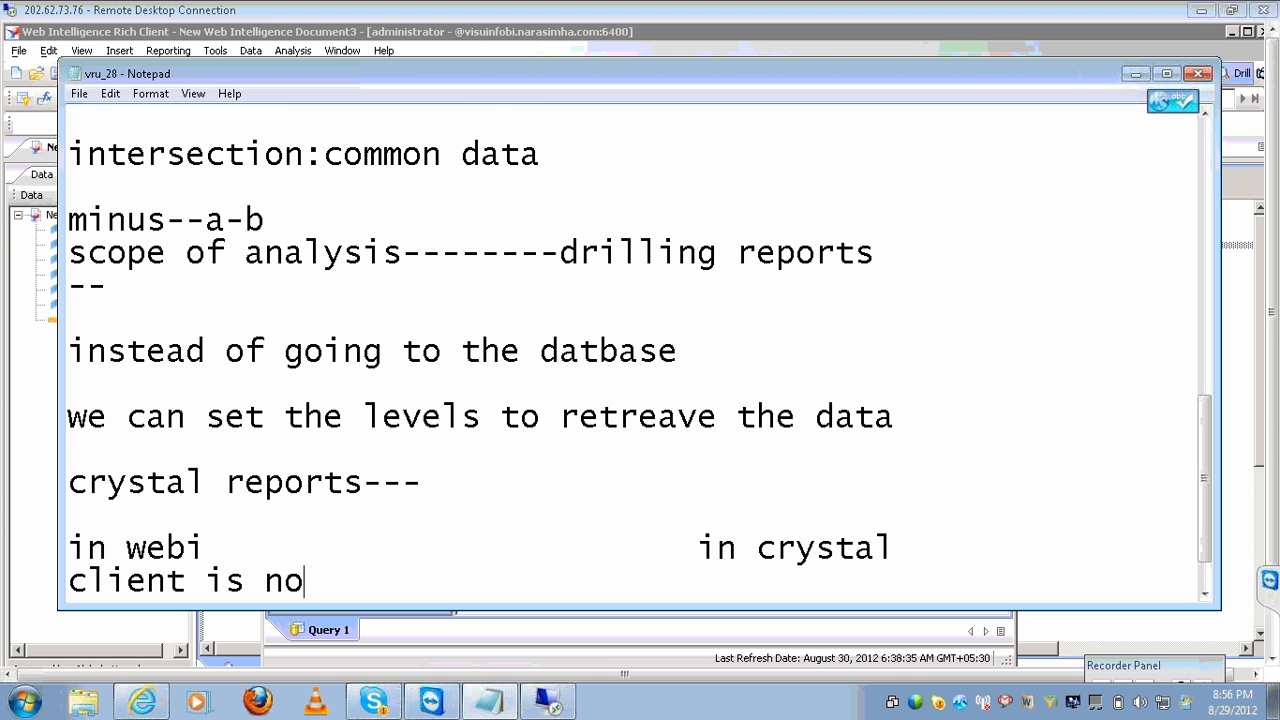
{"action": "type", "text": "t mandatory"}
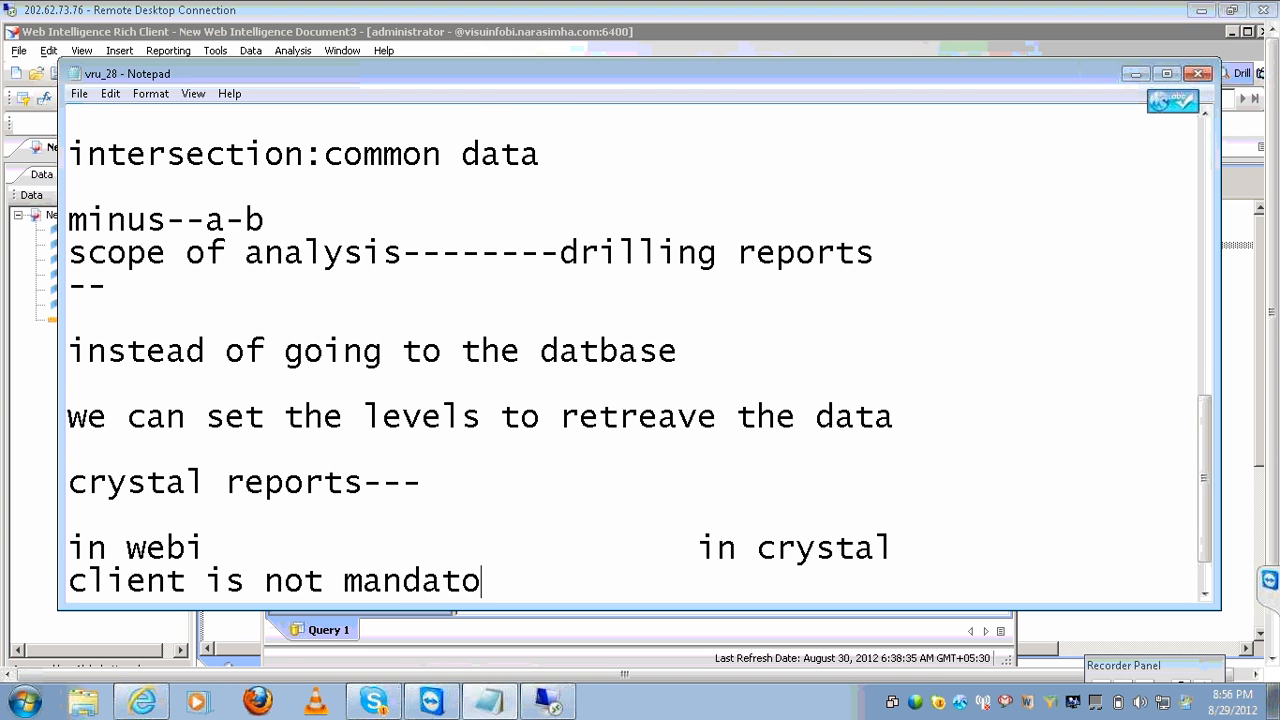
{"action": "key", "text": "Return"}
{"action": "type", "text": "infoview"}
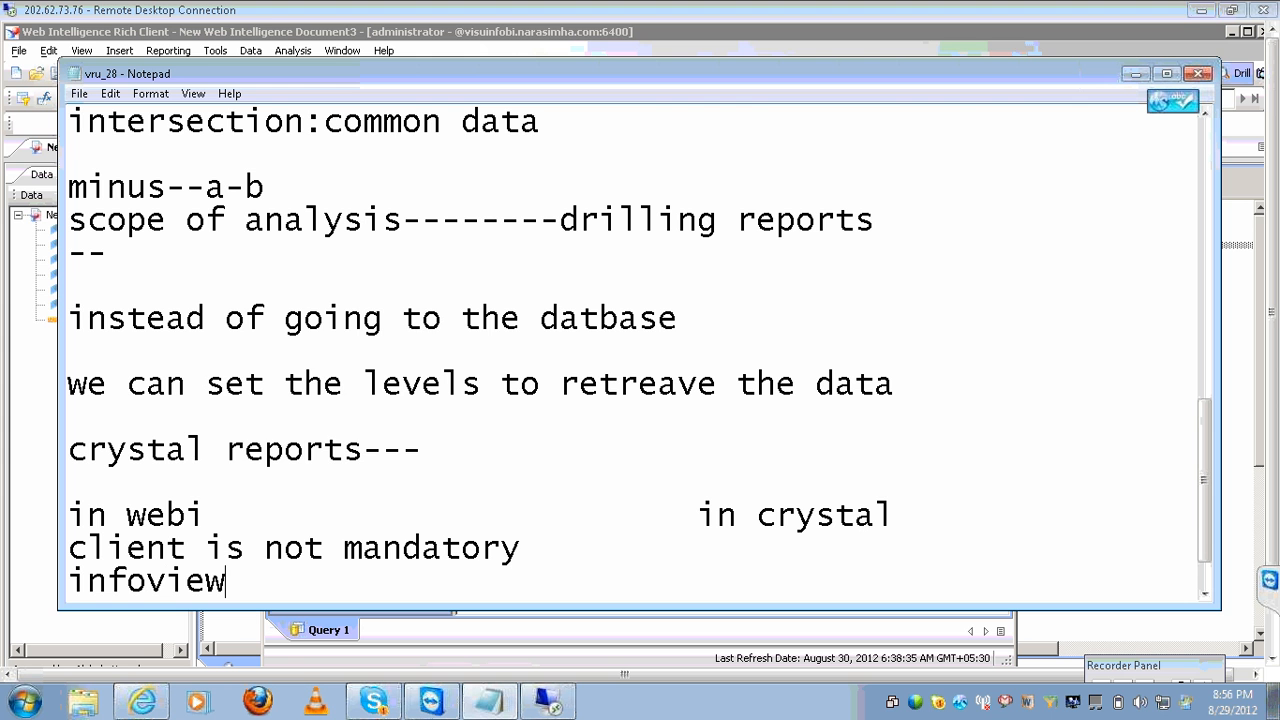
{"action": "key", "text": "Return"}
{"action": "key", "text": "Tab"}
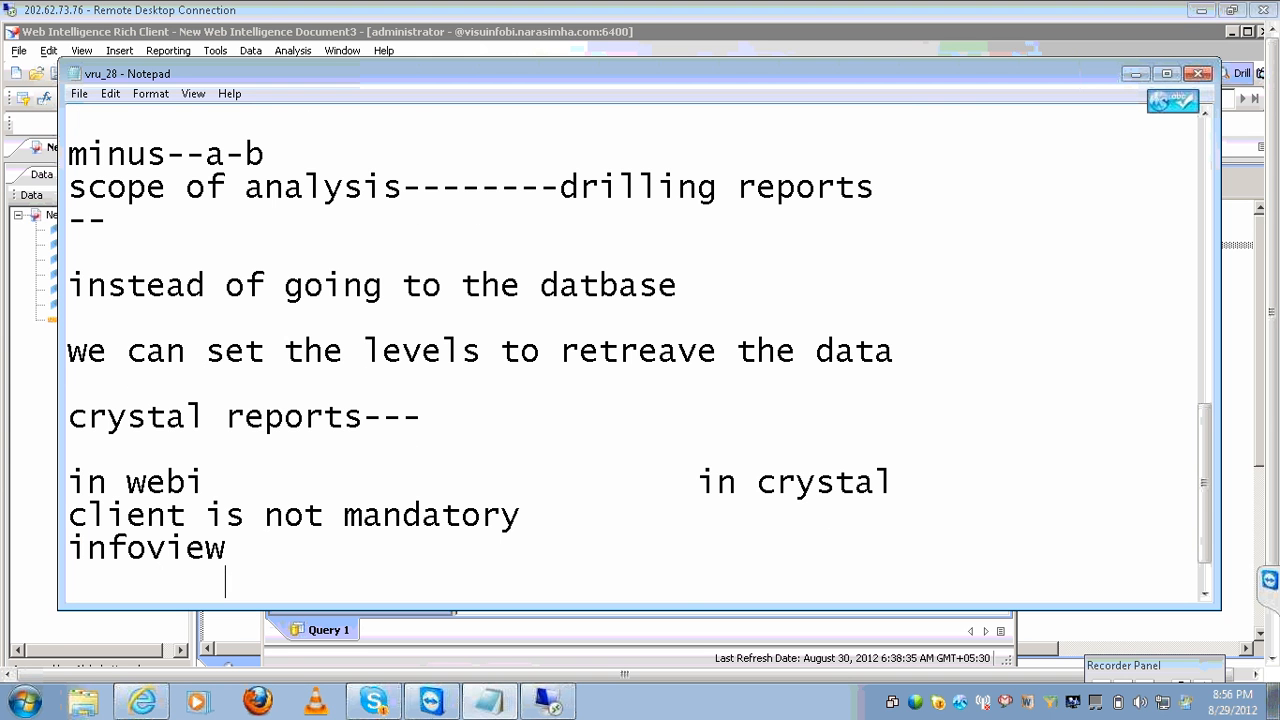
{"action": "key", "text": "Tab"}
{"action": "key", "text": "Tab"}
{"action": "key", "text": "Tab"}
{"action": "type", "text": "cilent"}
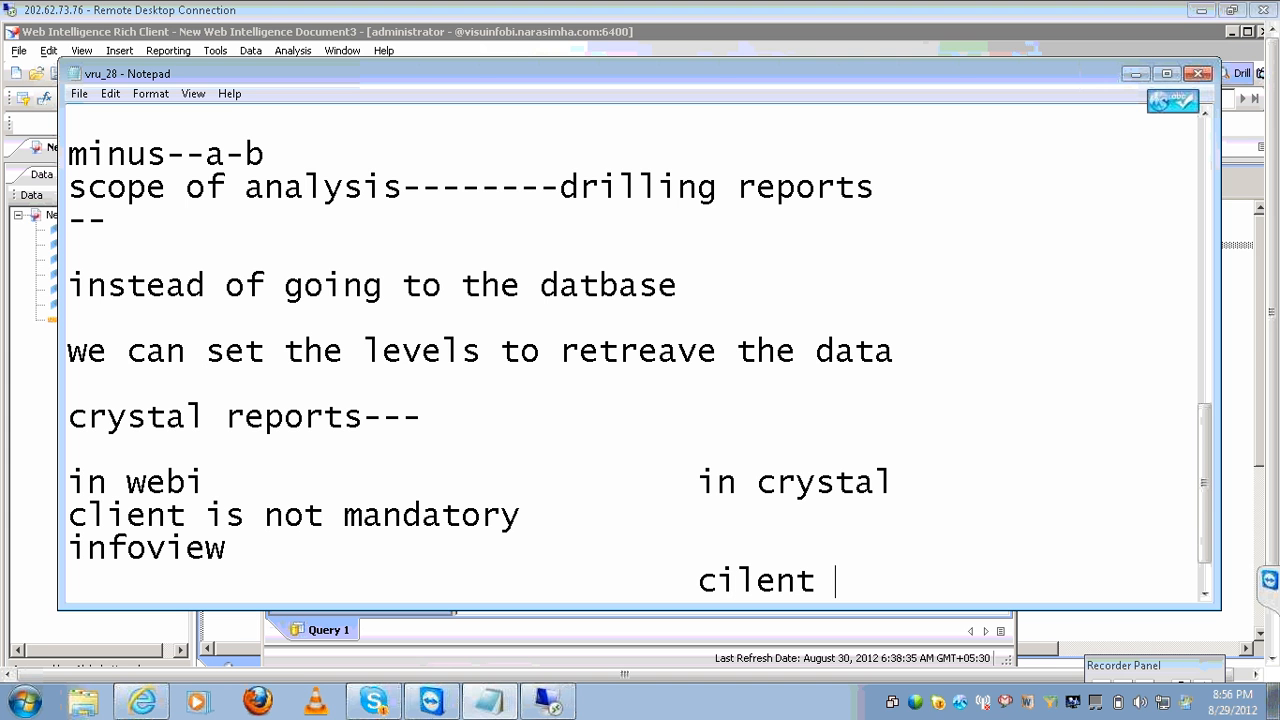
{"action": "key", "text": "BackSpace"}
{"action": "key", "text": "BackSpace"}
{"action": "key", "text": "BackSpace"}
{"action": "key", "text": "BackSpace"}
{"action": "key", "text": "BackSpace"}
{"action": "type", "text": "ent"}
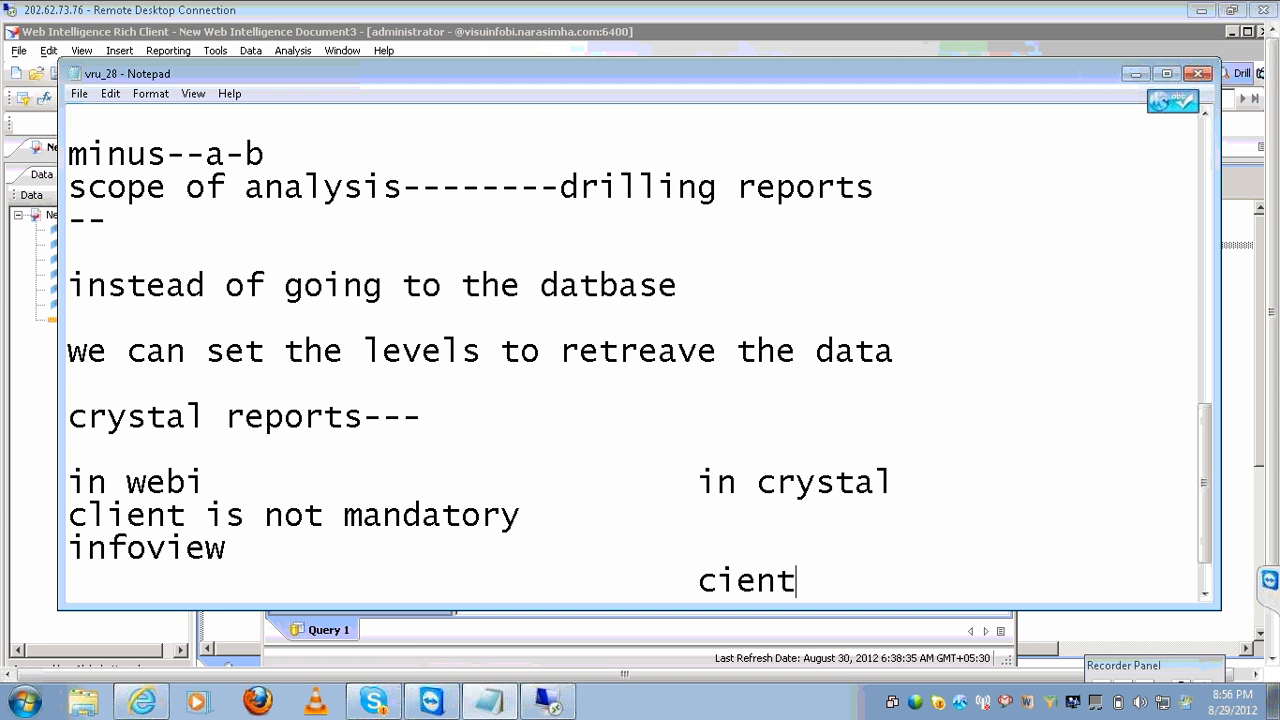
{"action": "key", "text": "BackSpace"}
{"action": "key", "text": "BackSpace"}
{"action": "key", "text": "BackSpace"}
{"action": "key", "text": "BackSpace"}
{"action": "type", "text": "lie"}
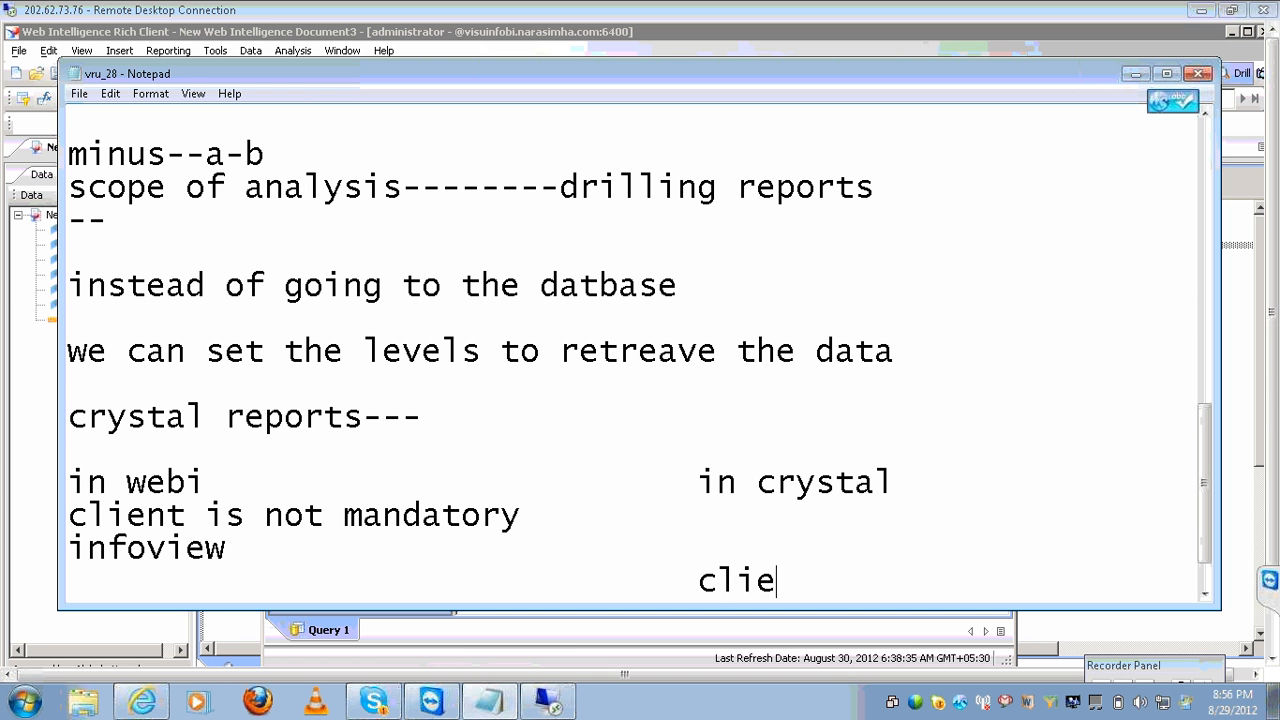
{"action": "type", "text": "nt tool---"}
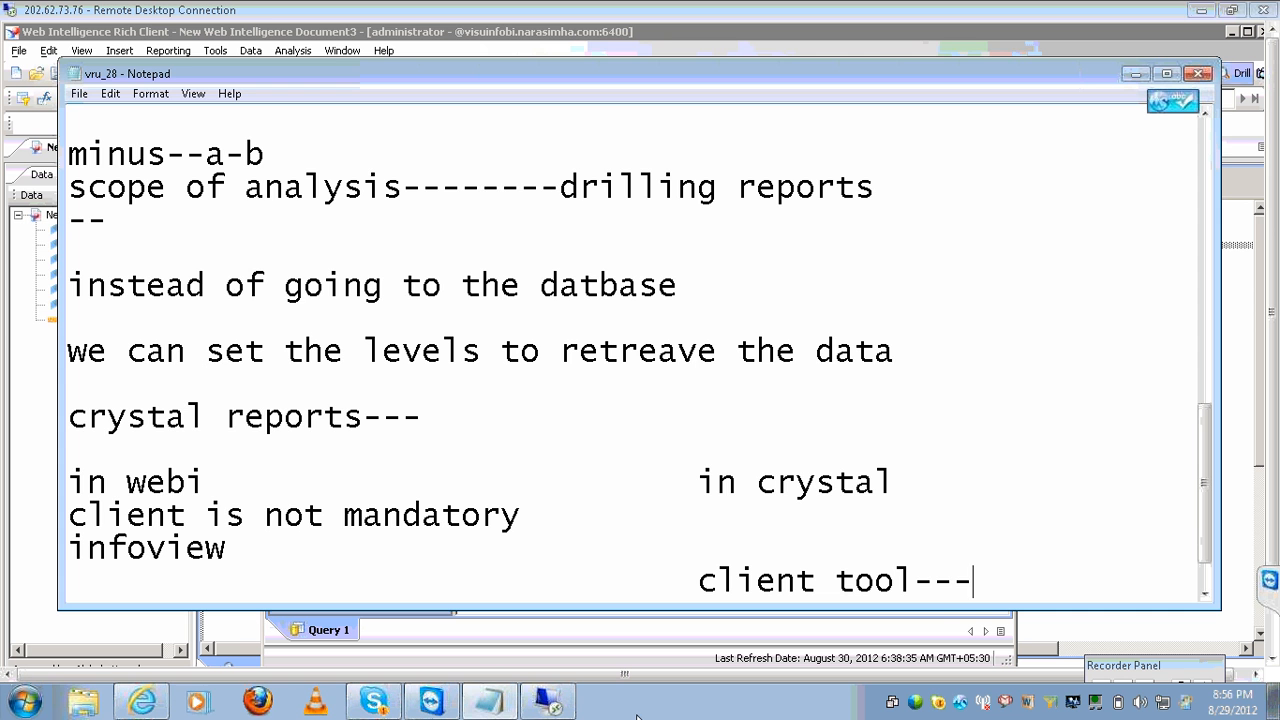
Close the query editor, save the crosstab report as 'scope', and exit Web Intelligence Rich Client.
{"action": "left_click", "coordinate": [577, 712]}
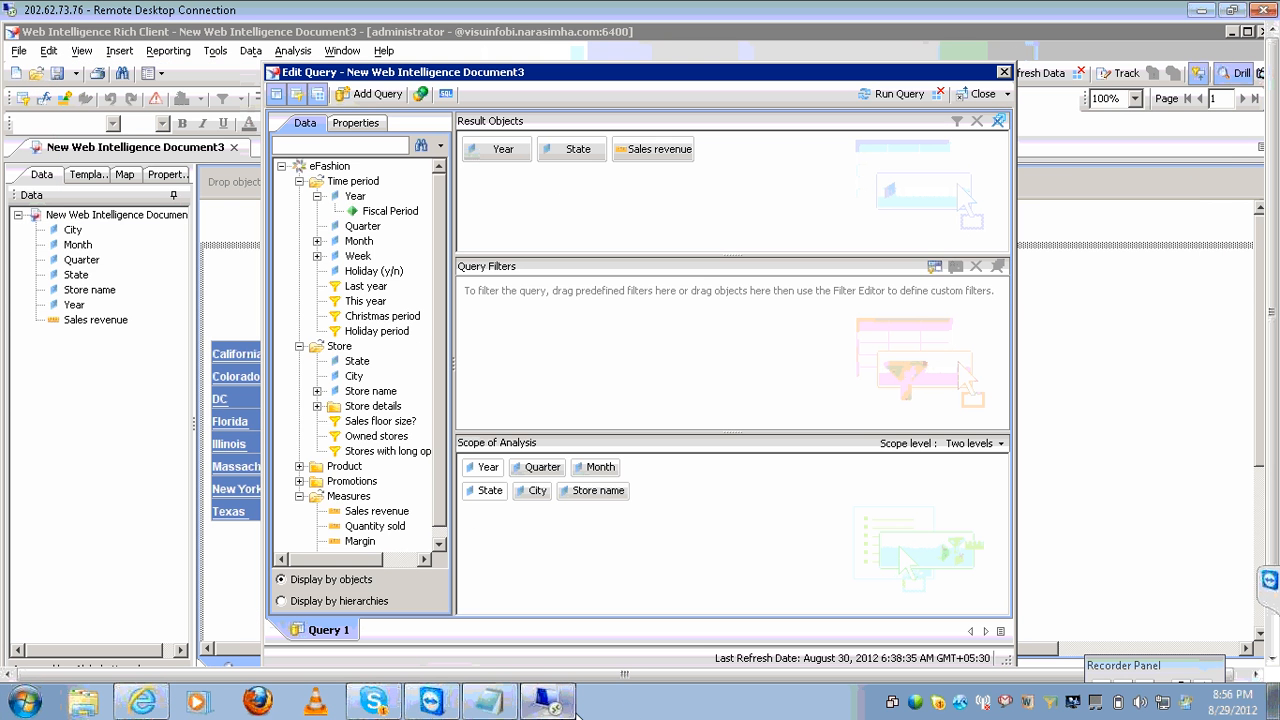
{"action": "left_click", "coordinate": [1004, 72]}
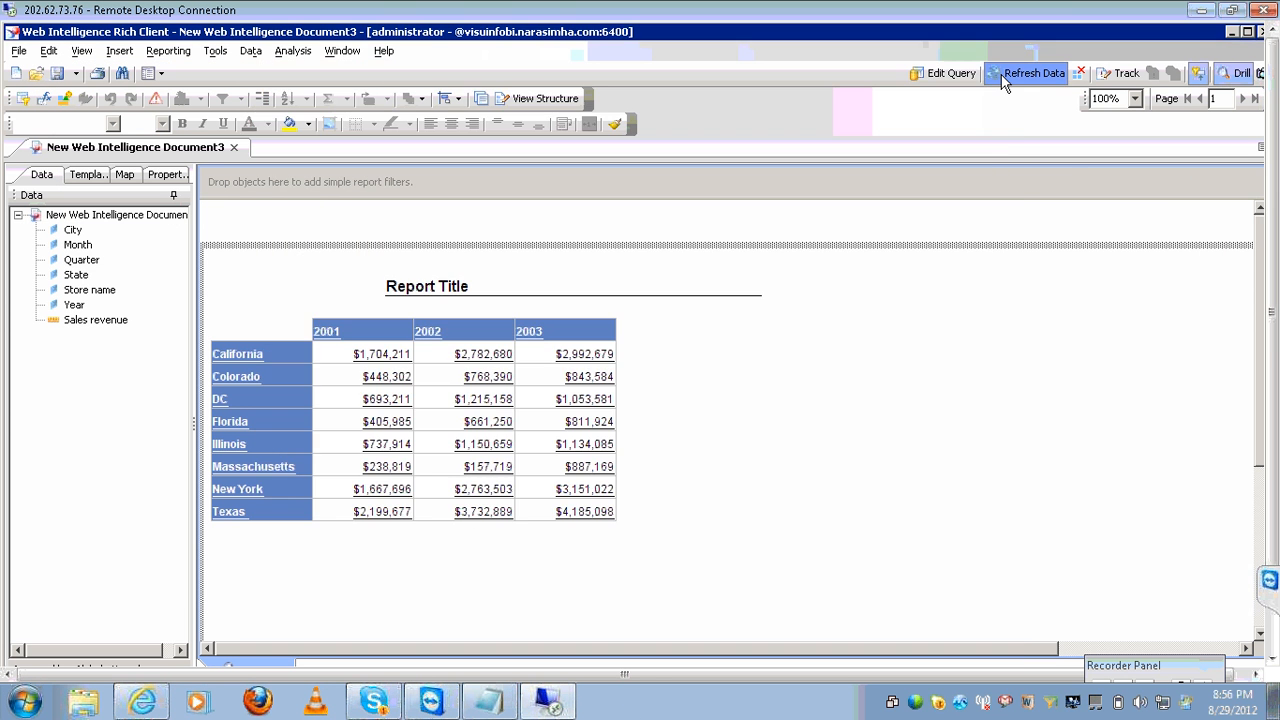
{"action": "left_click", "coordinate": [75, 73]}
{"action": "left_click", "coordinate": [90, 94]}
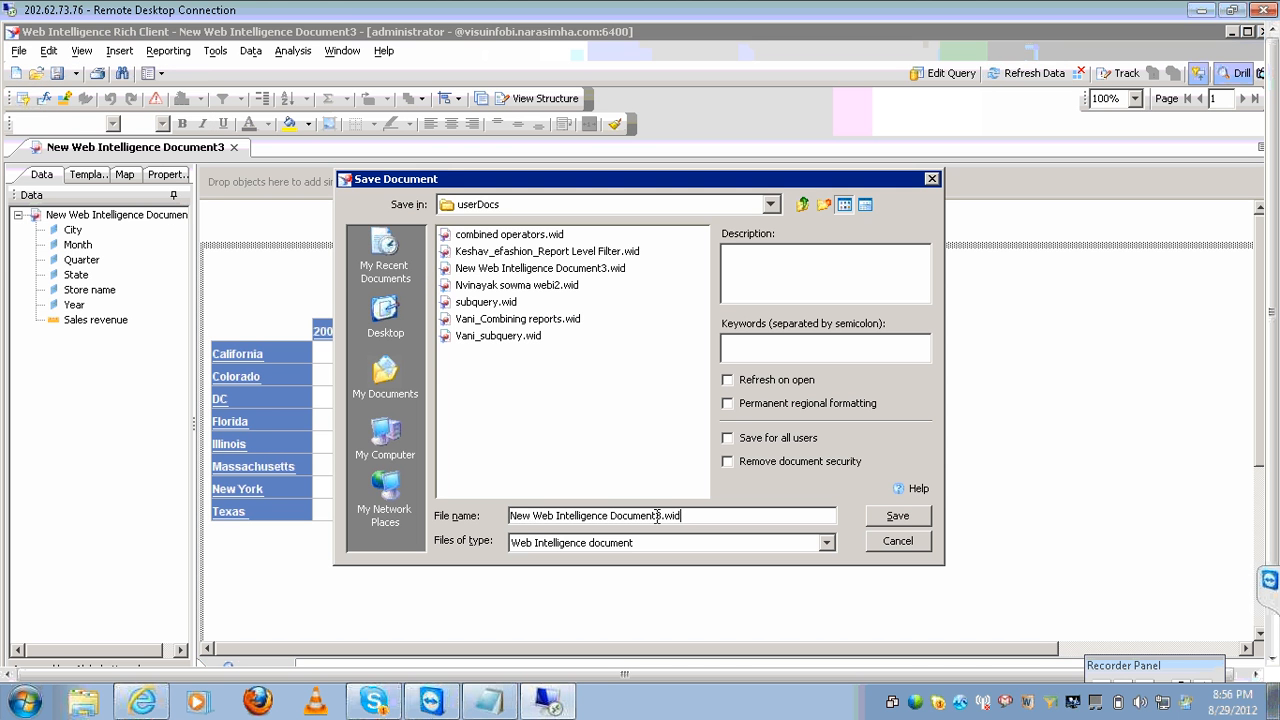
{"action": "key", "text": "BackSpace"}
{"action": "key", "text": "BackSpace"}
{"action": "key", "text": "BackSpace"}
{"action": "key", "text": "BackSpace"}
{"action": "key", "text": "BackSpace"}
{"action": "key", "text": "BackSpace"}
{"action": "key", "text": "BackSpace"}
{"action": "key", "text": "BackSpace"}
{"action": "key", "text": "BackSpace"}
{"action": "key", "text": "BackSpace"}
{"action": "key", "text": "BackSpace"}
{"action": "key", "text": "BackSpace"}
{"action": "key", "text": "BackSpace"}
{"action": "key", "text": "BackSpace"}
{"action": "key", "text": "BackSpace"}
{"action": "key", "text": "BackSpace"}
{"action": "key", "text": "BackSpace"}
{"action": "key", "text": "BackSpace"}
{"action": "key", "text": "BackSpace"}
{"action": "key", "text": "BackSpace"}
{"action": "key", "text": "BackSpace"}
{"action": "key", "text": "BackSpace"}
{"action": "key", "text": "BackSpace"}
{"action": "key", "text": "BackSpace"}
{"action": "type", "text": "scope"}
{"action": "key", "text": "Return"}
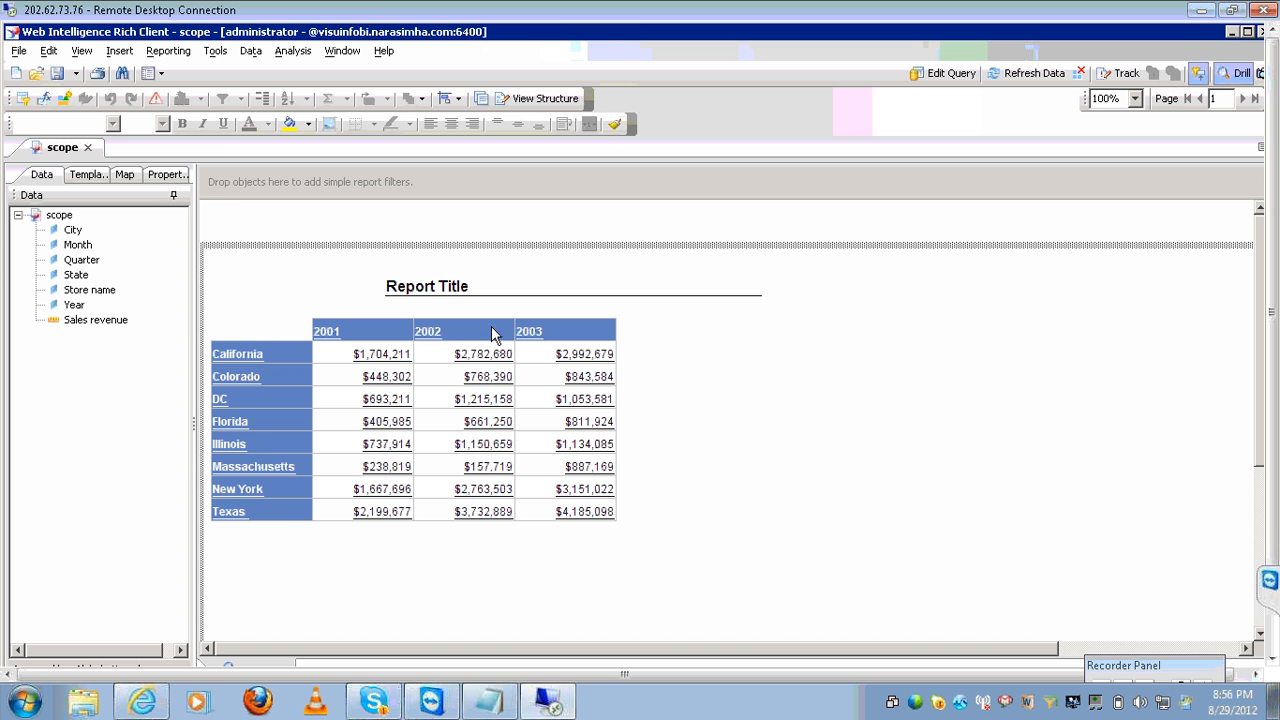
{"action": "left_click", "coordinate": [1264, 33]}
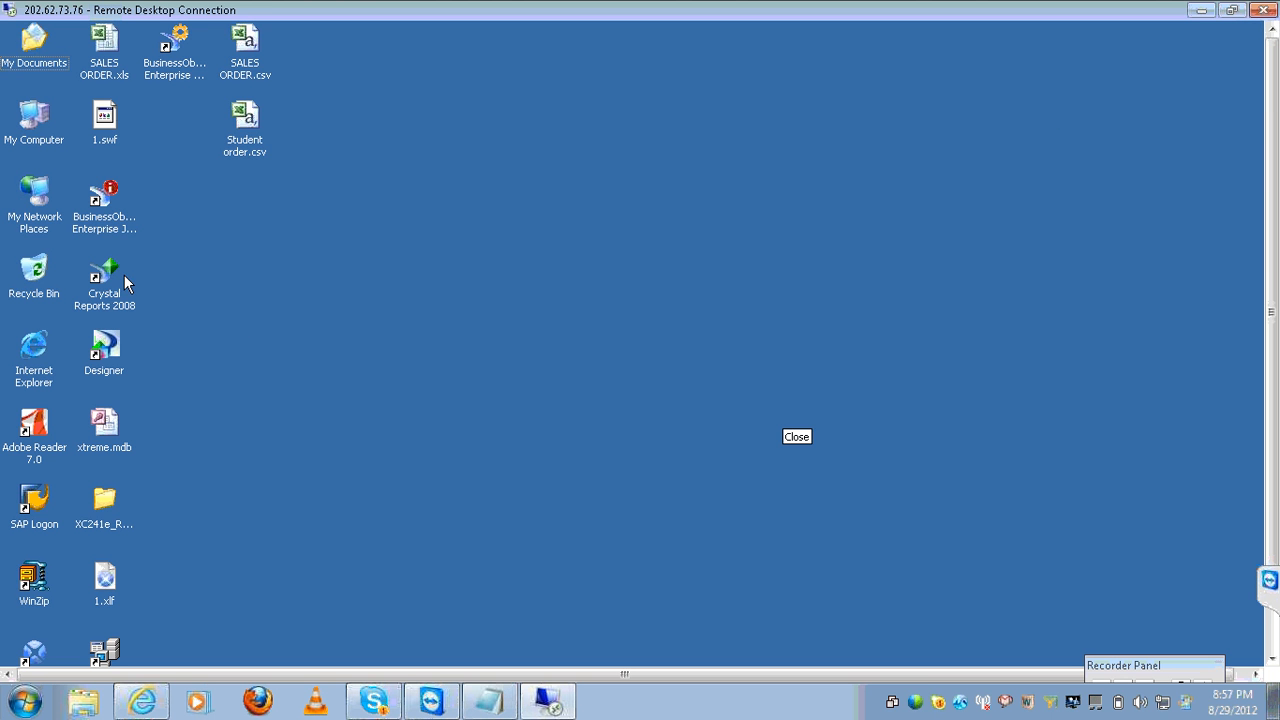
Launch Crystal Reports 2008 from the Start menu, then bring the Notepad notes forward.
{"action": "left_click", "coordinate": [124, 275]}
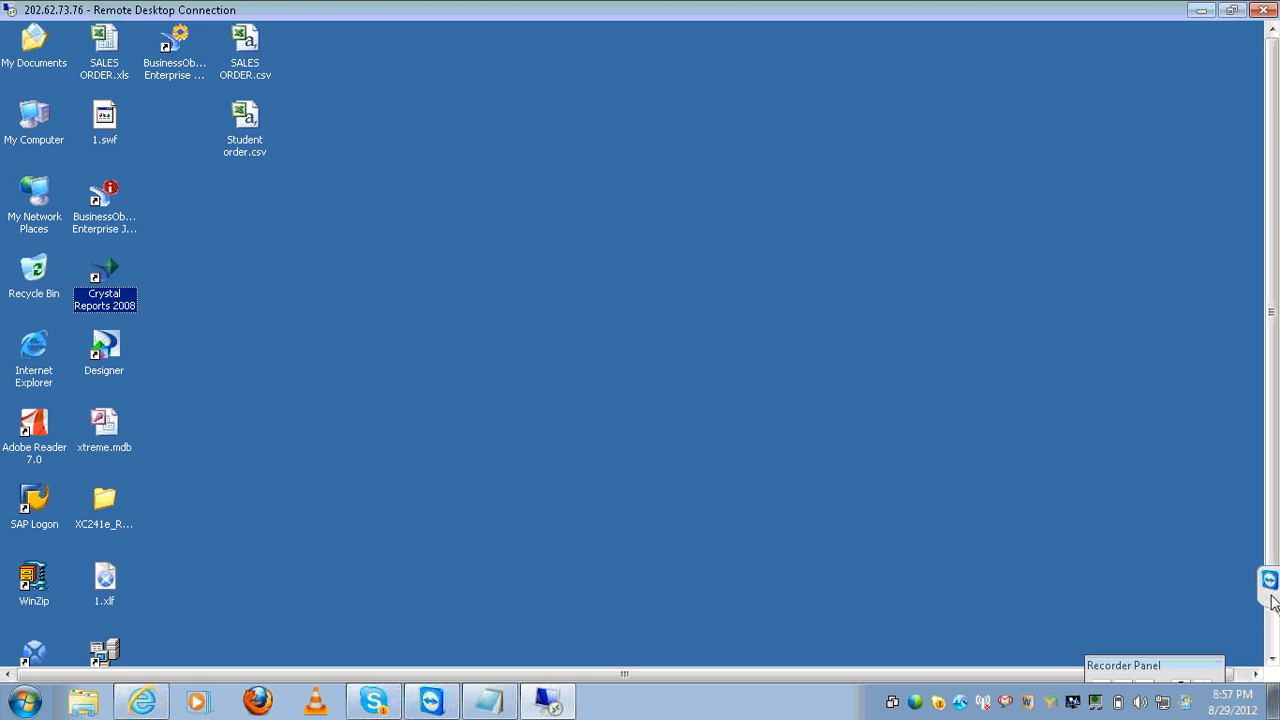
{"action": "left_click", "coordinate": [1267, 636]}
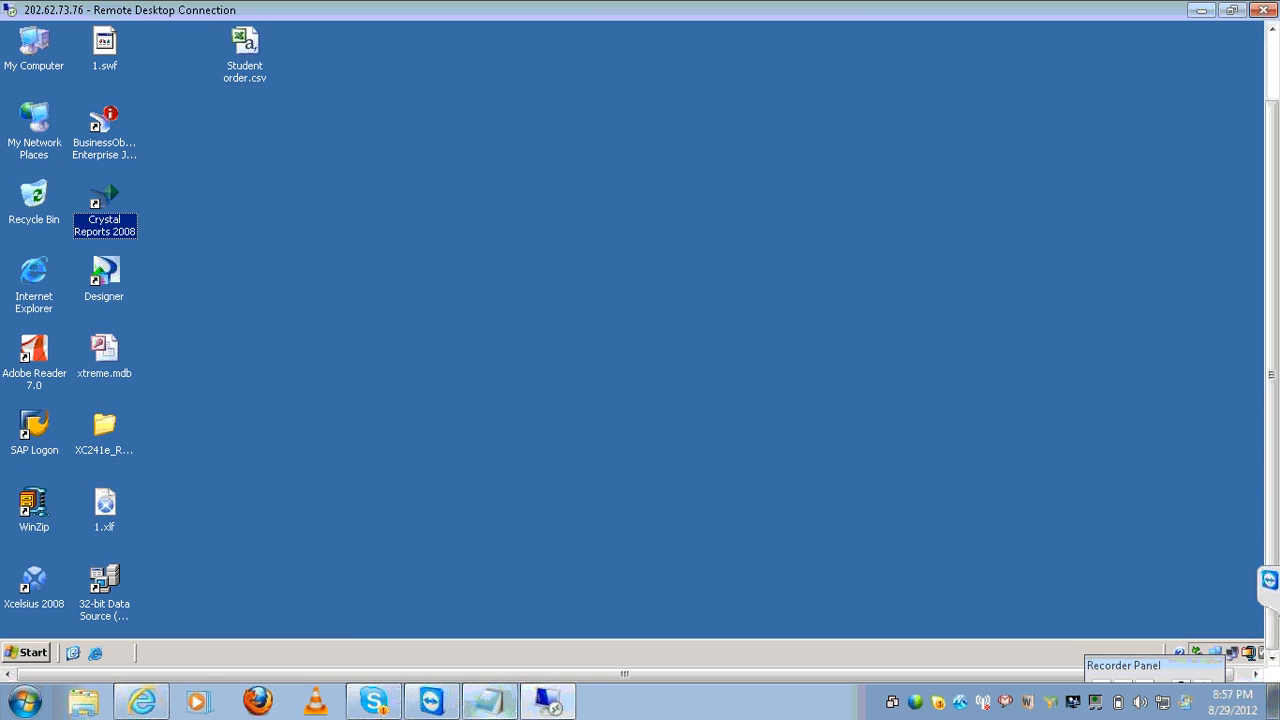
{"action": "left_click", "coordinate": [36, 655]}
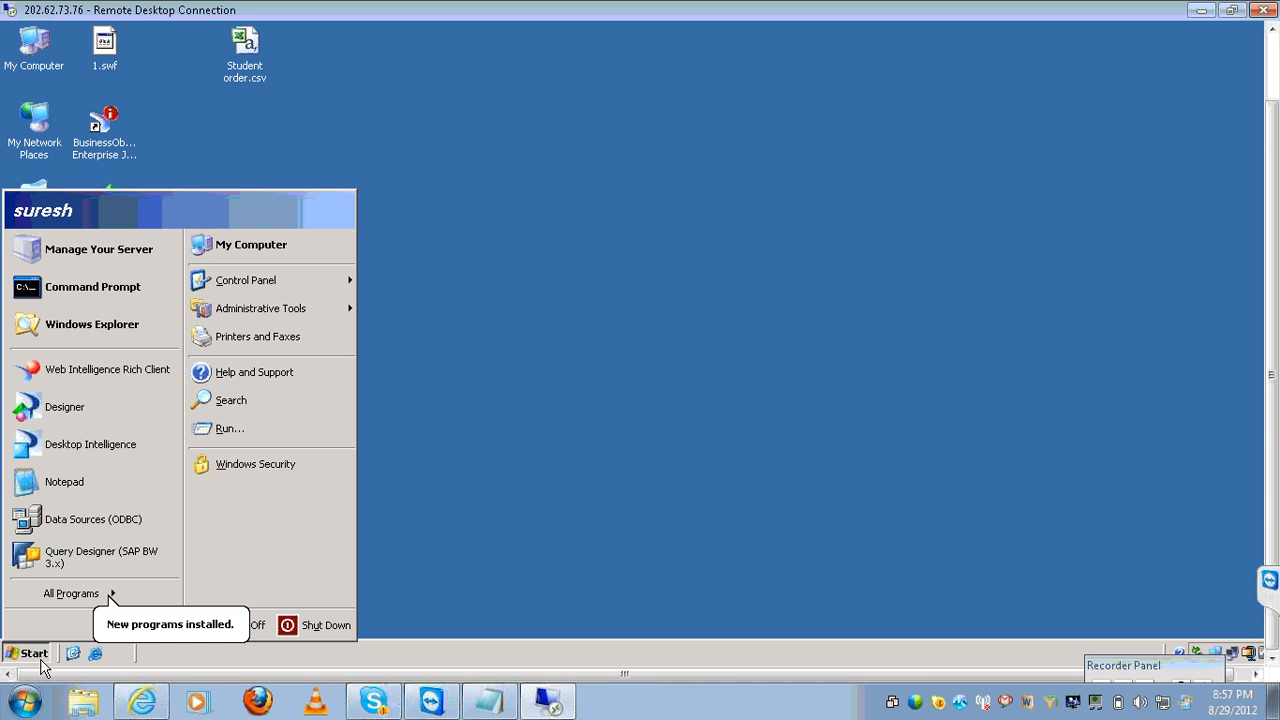
{"action": "mouse_move", "coordinate": [82, 612]}
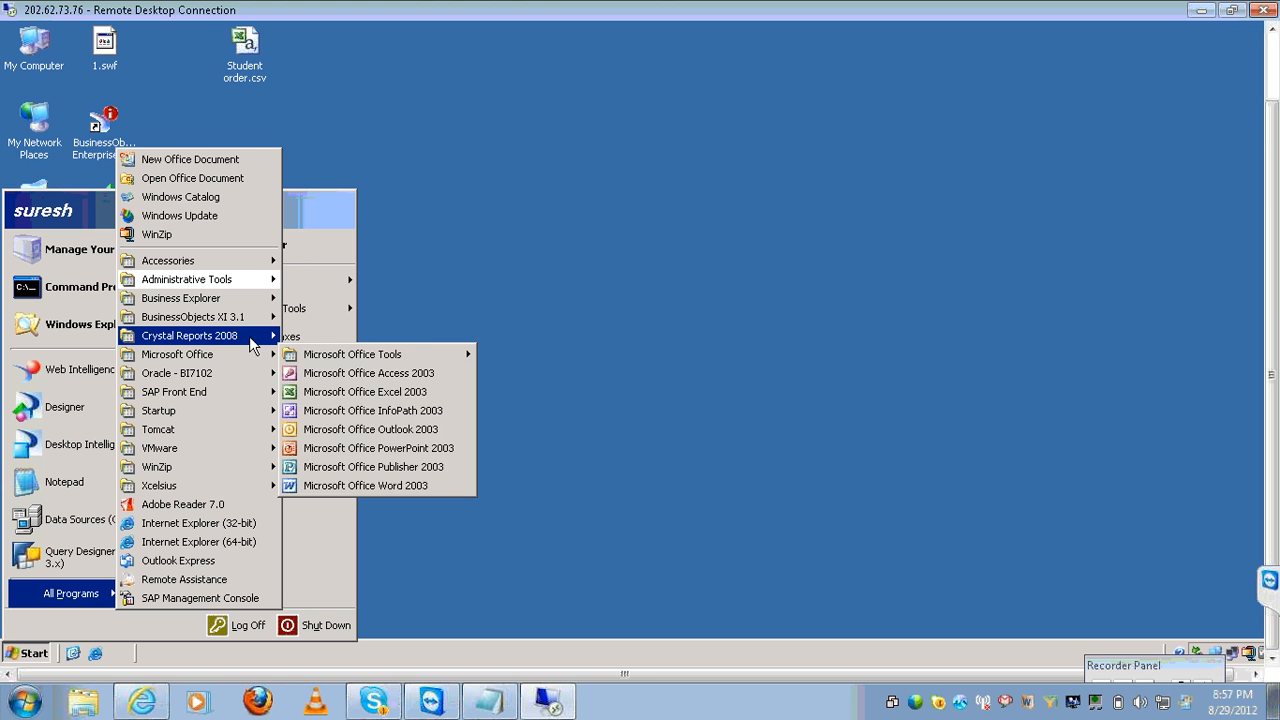
{"action": "mouse_move", "coordinate": [249, 336]}
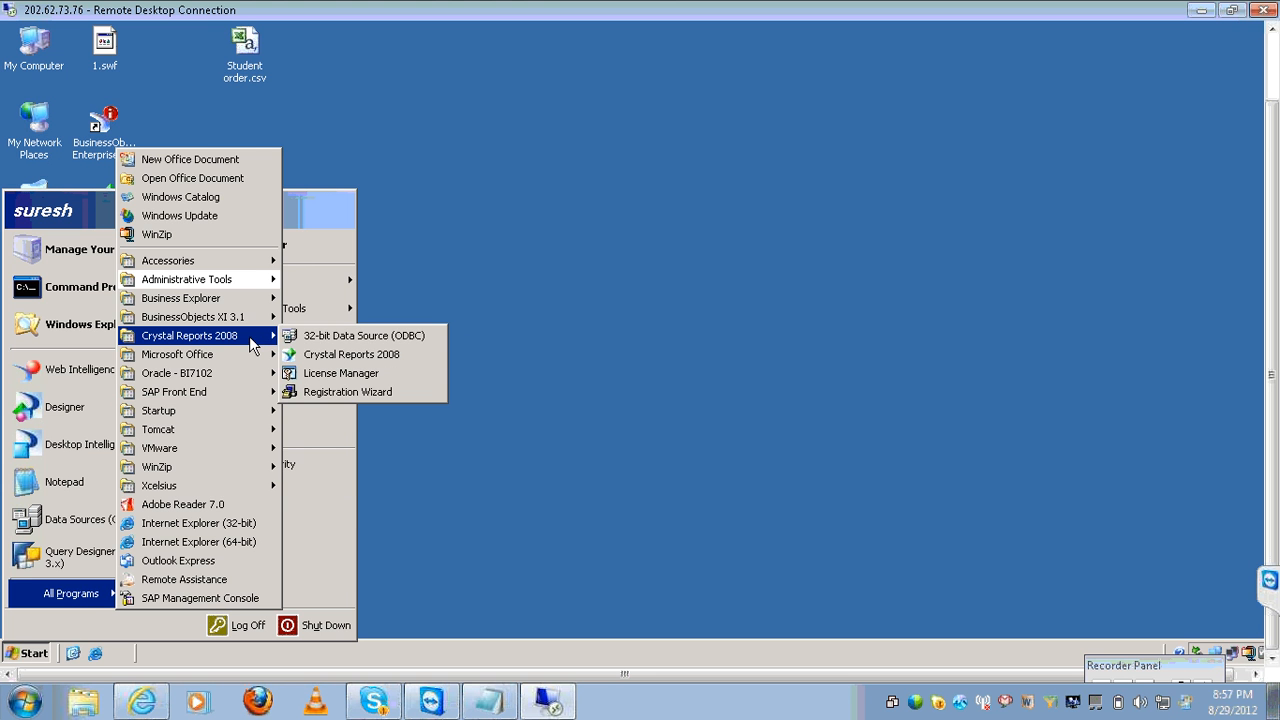
{"action": "left_click", "coordinate": [313, 356]}
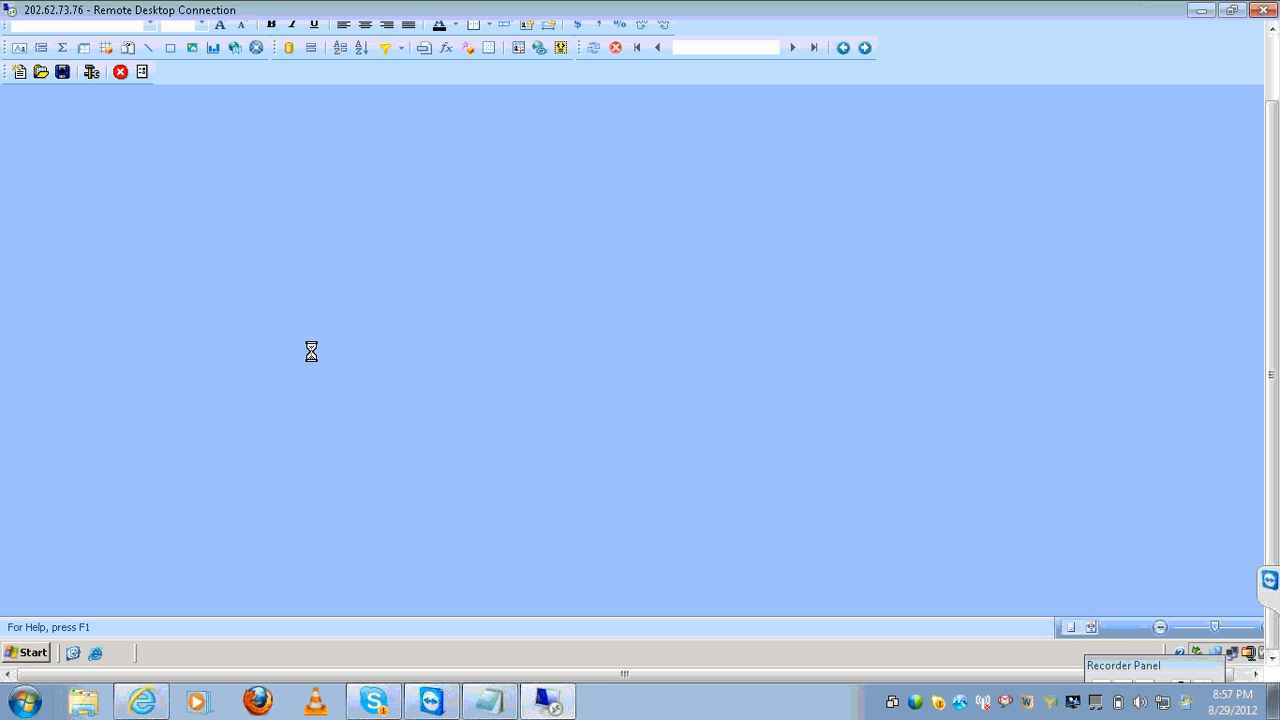
{"action": "left_click", "coordinate": [490, 701]}
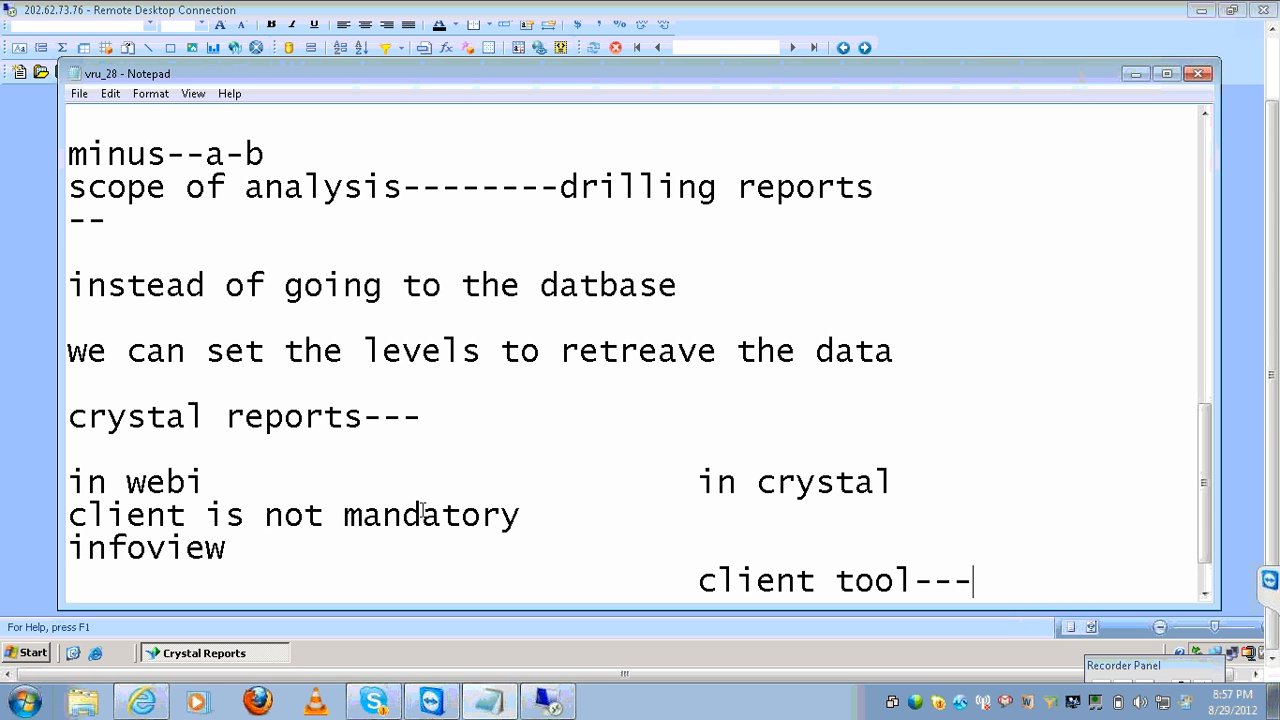
Under 'crystal reports---' in the notes, add the lines 'file--', 'database--' and 'olap cube-'.
{"action": "left_click", "coordinate": [450, 426]}
{"action": "key", "text": "Return"}
{"action": "key", "text": "Return"}
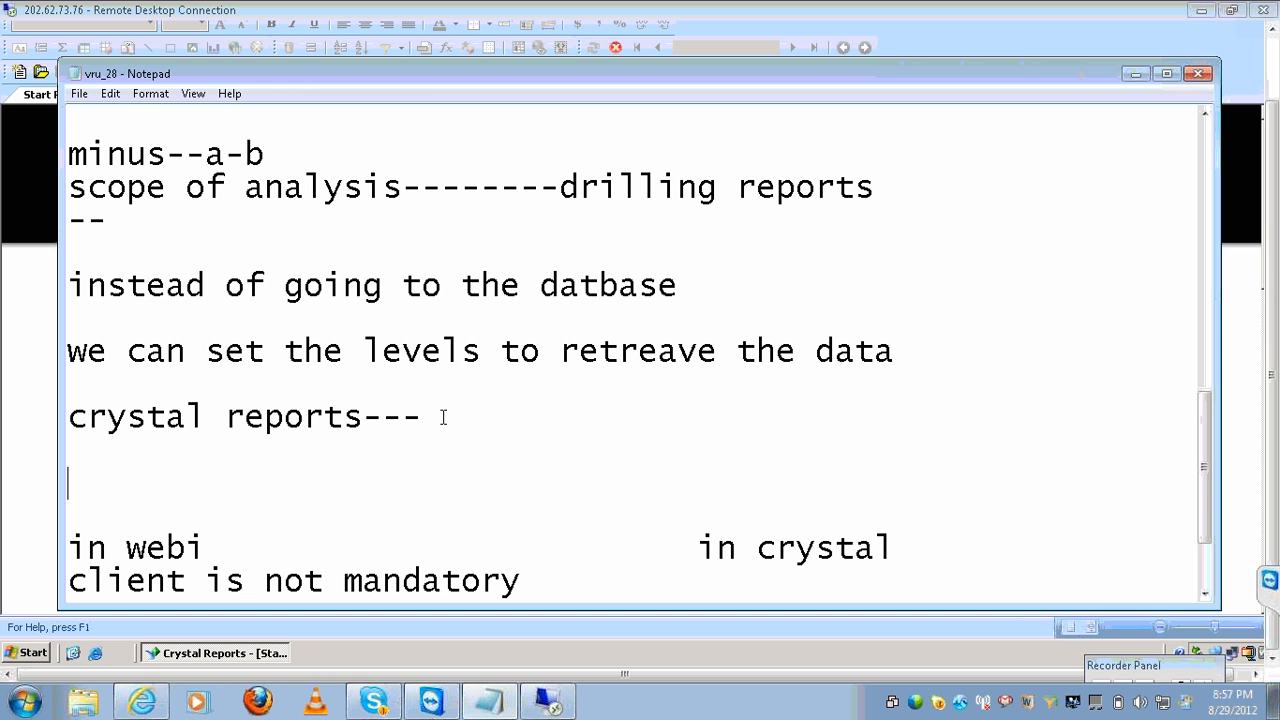
{"action": "type", "text": "file--"}
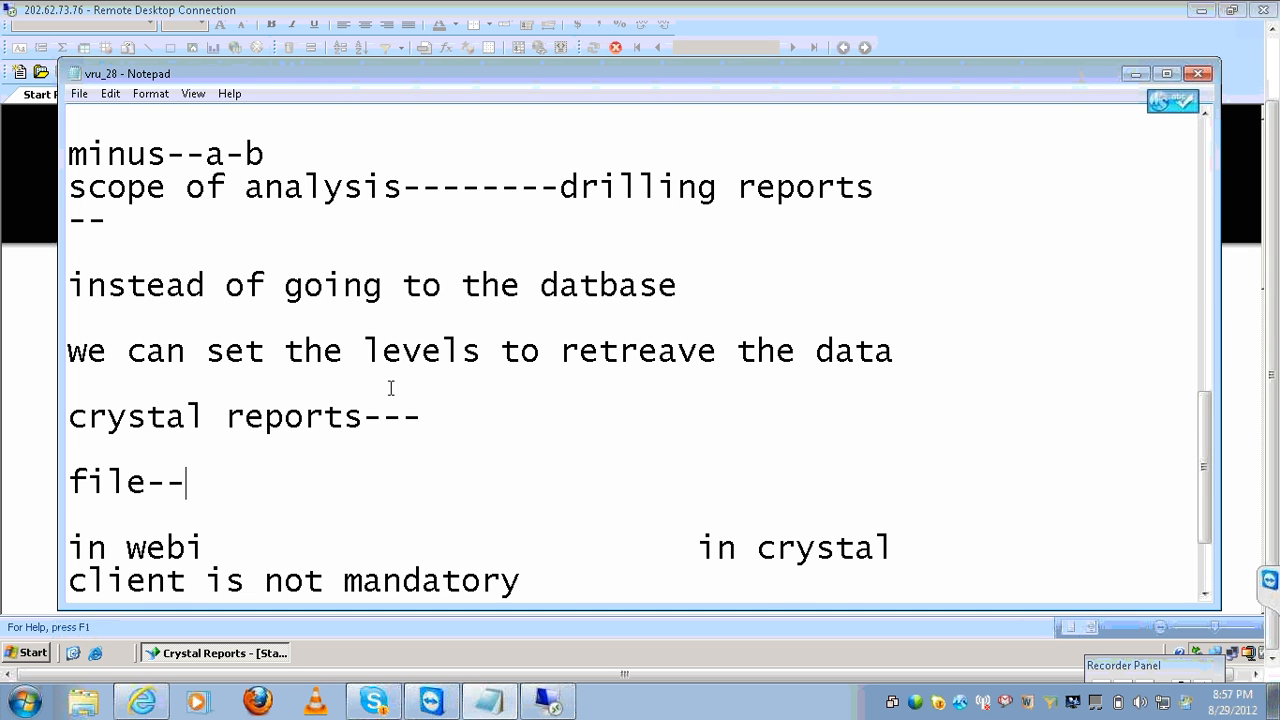
{"action": "key", "text": "Return"}
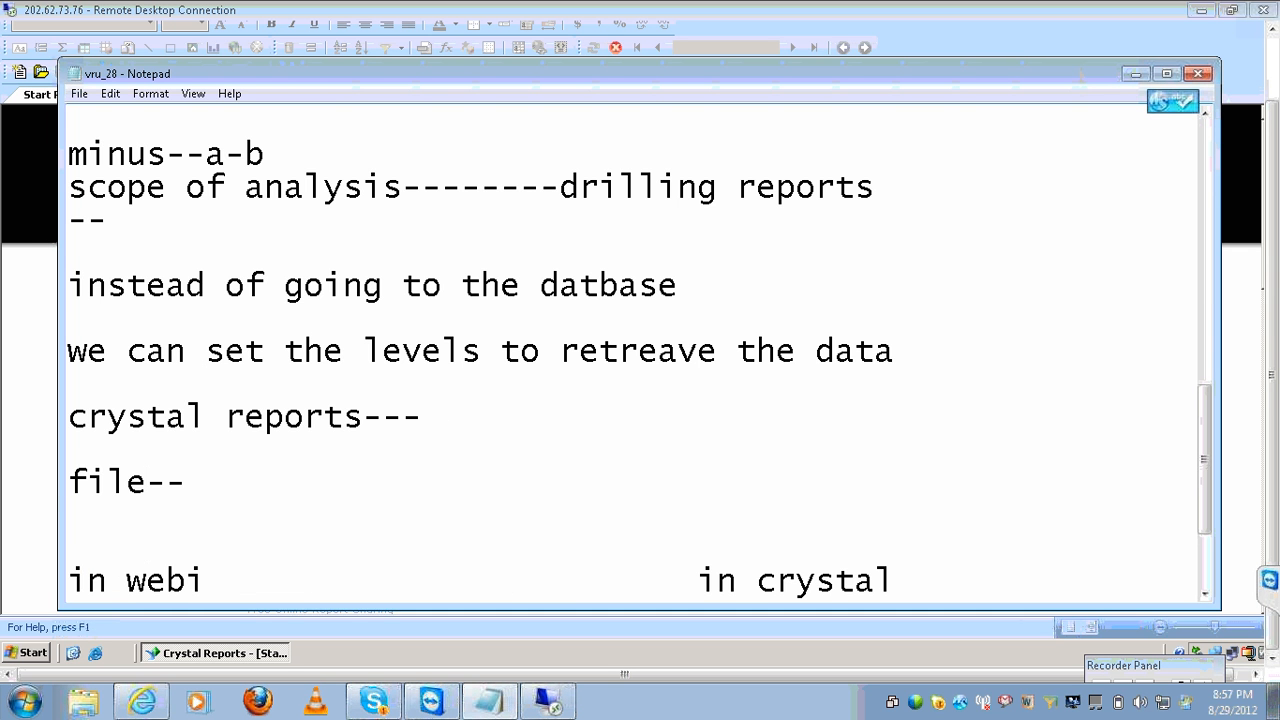
{"action": "type", "text": "datbas"}
{"action": "key", "text": "BackSpace"}
{"action": "key", "text": "BackSpace"}
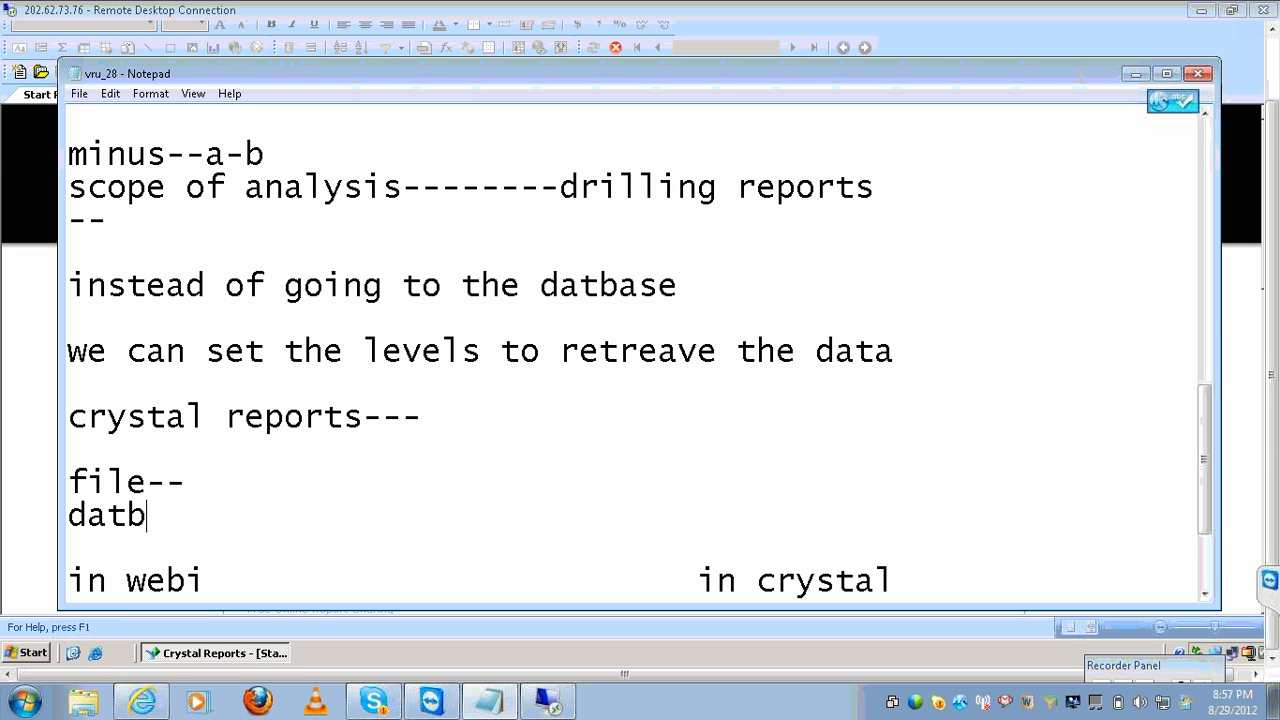
{"action": "key", "text": "BackSpace"}
{"action": "type", "text": "abse"}
{"action": "key", "text": "BackSpace"}
{"action": "key", "text": "BackSpace"}
{"action": "type", "text": "ase--"}
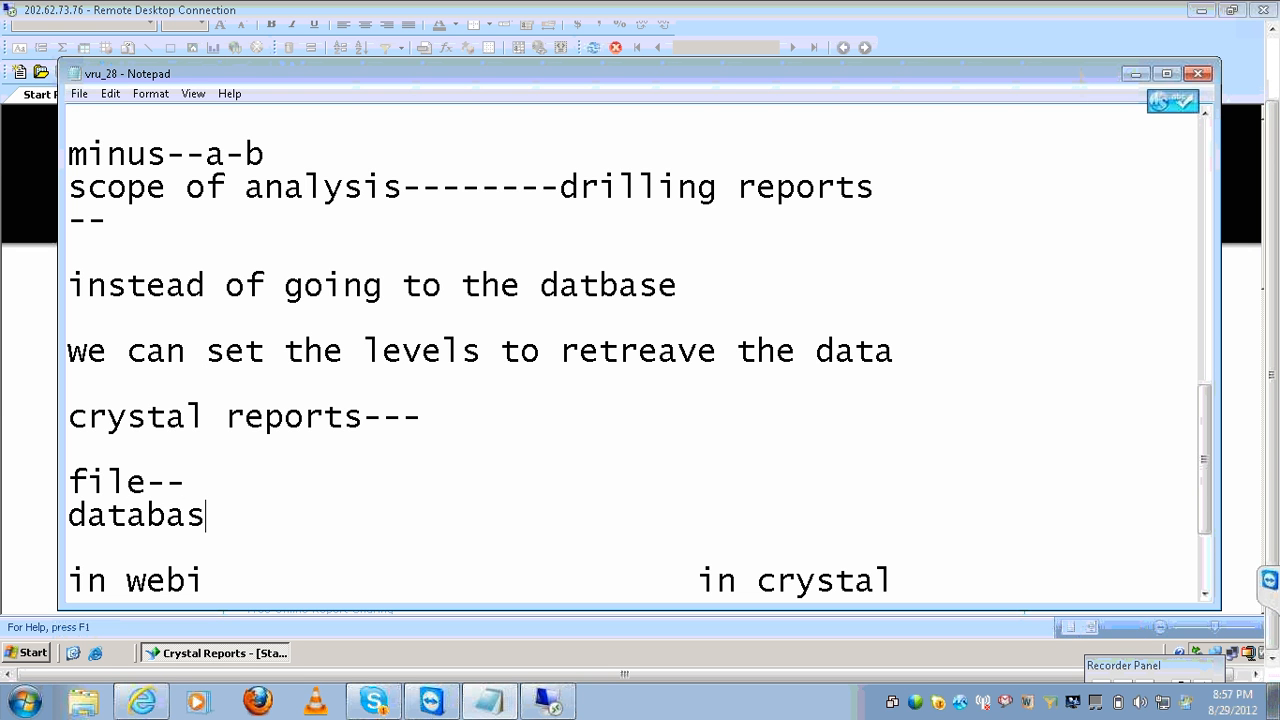
{"action": "key", "text": "Return"}
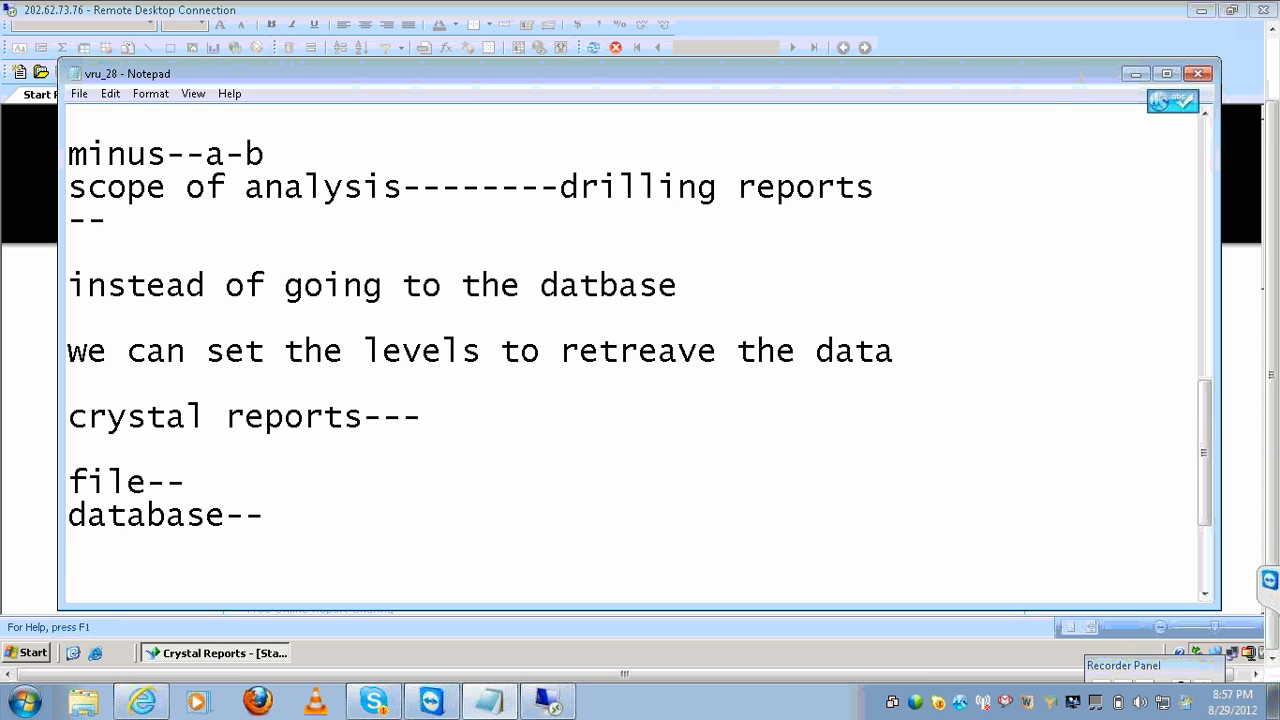
{"action": "type", "text": "olap cube"}
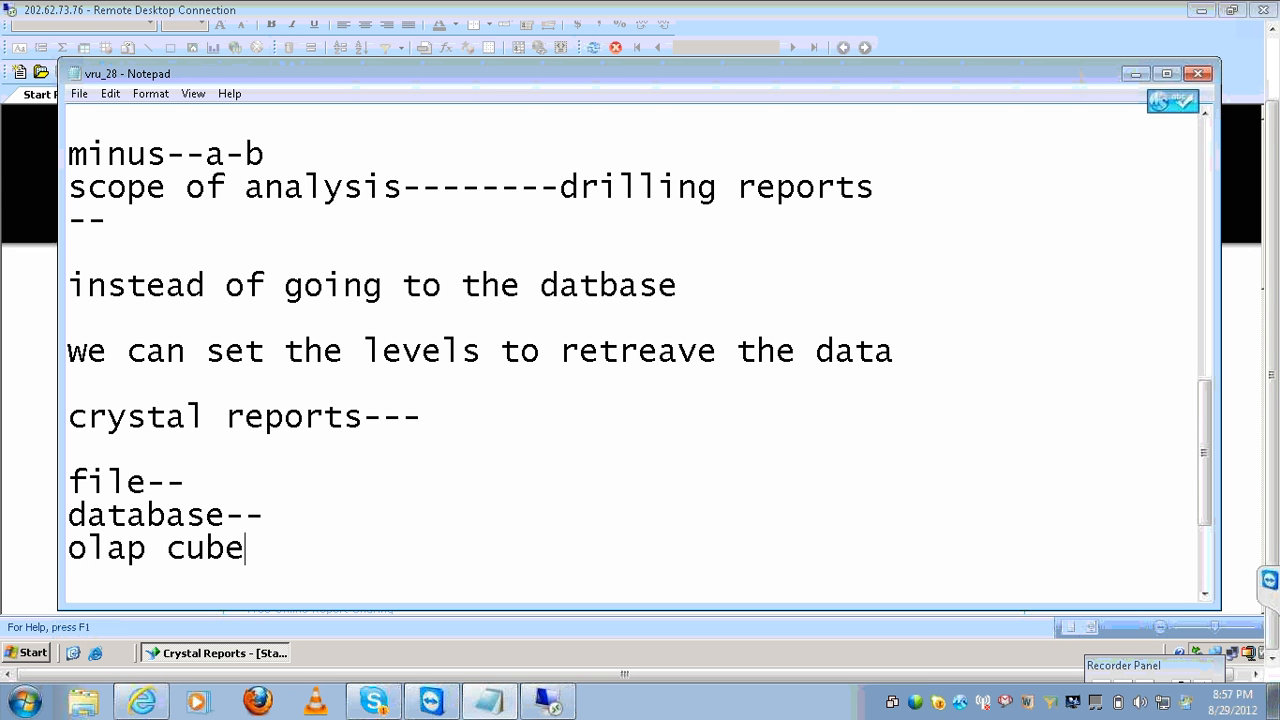
{"action": "type", "text": "-"}
{"action": "key", "text": "Return"}
Add 'motors database file', 'xtreme databse fie' and 'efashi universe', and extend the olap cube line with '--------------------------crystal reports'.
{"action": "type", "text": "motors "}
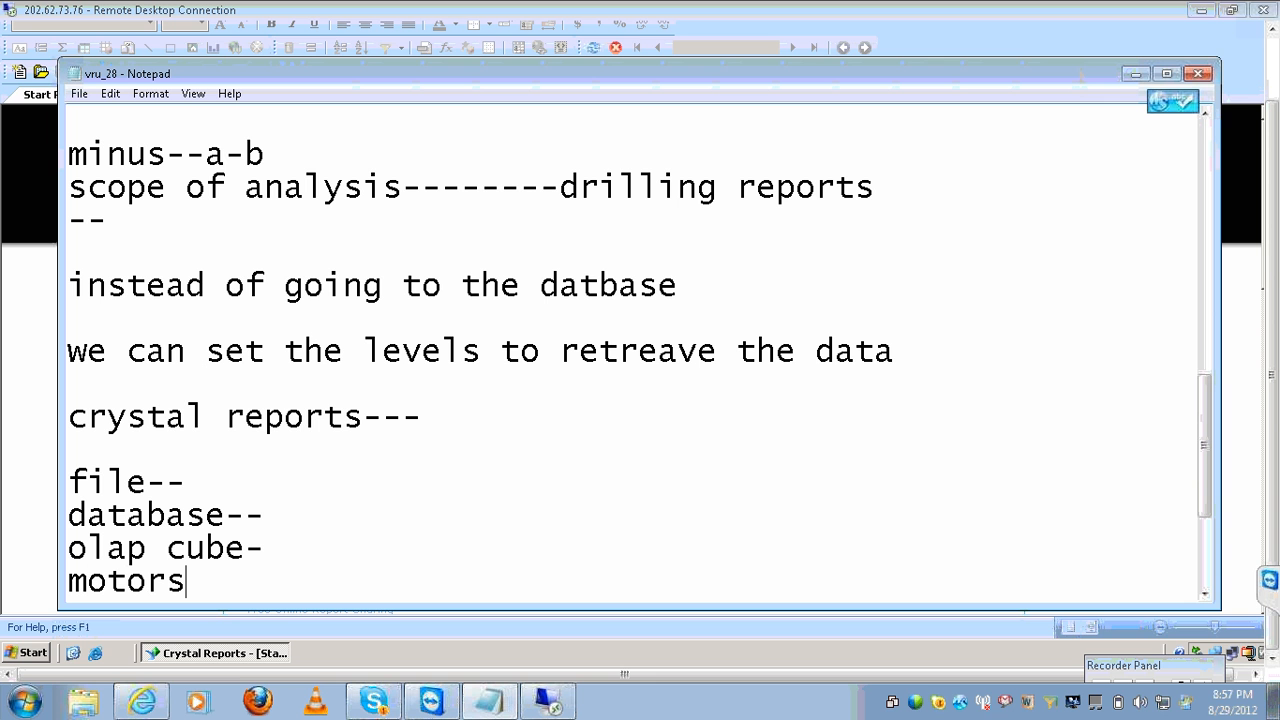
{"action": "type", "text": "database file"}
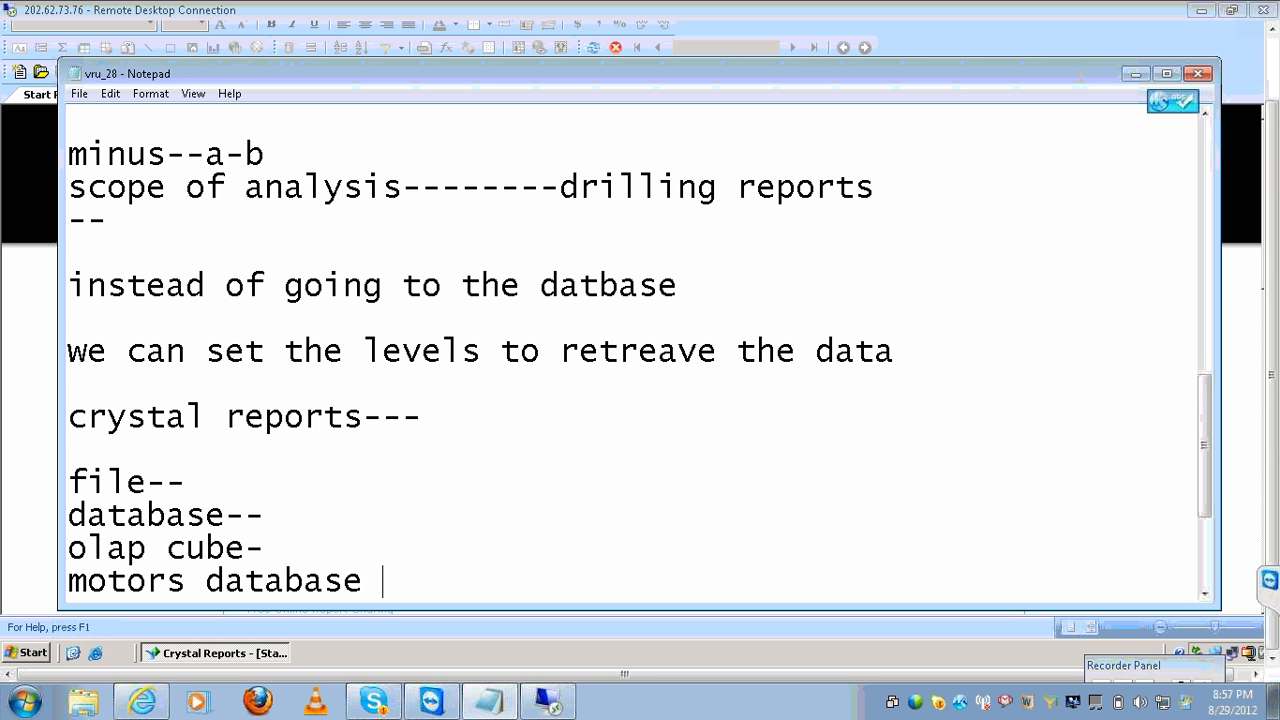
{"action": "key", "text": "Return"}
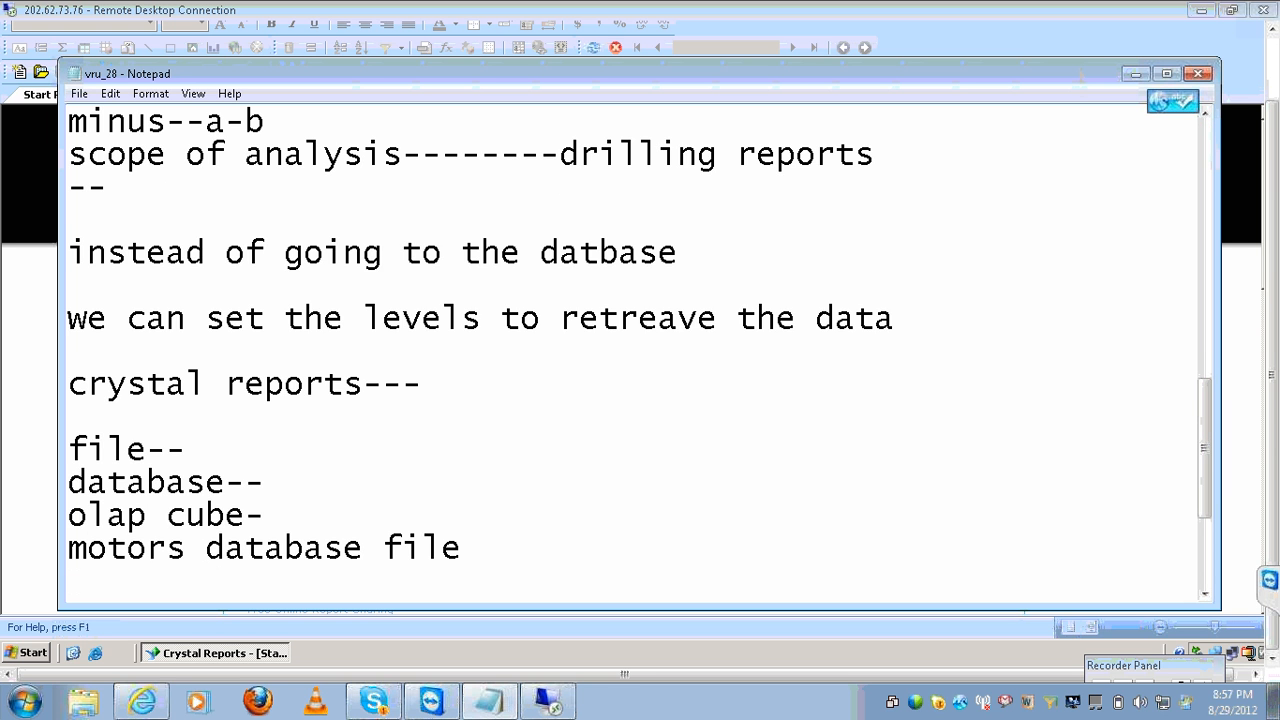
{"action": "type", "text": "c"}
{"action": "key", "text": "BackSpace"}
{"action": "type", "text": "xtreme databse fie"}
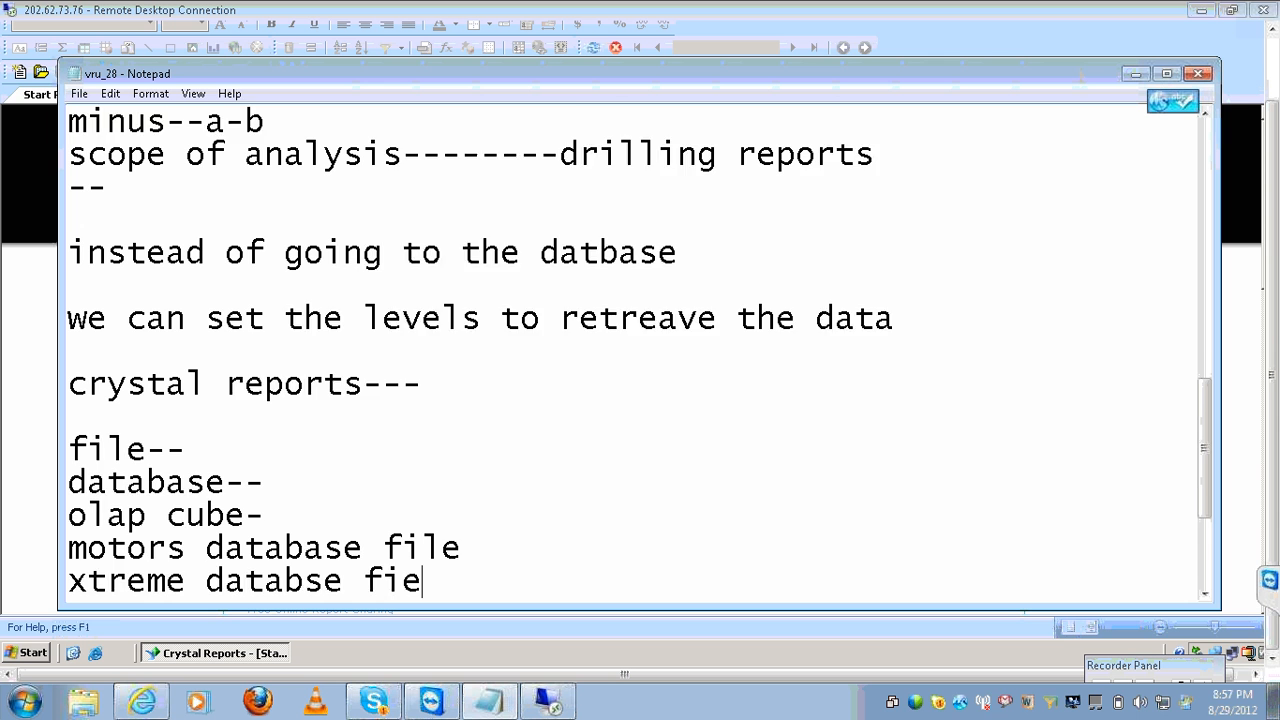
{"action": "key", "text": "Return"}
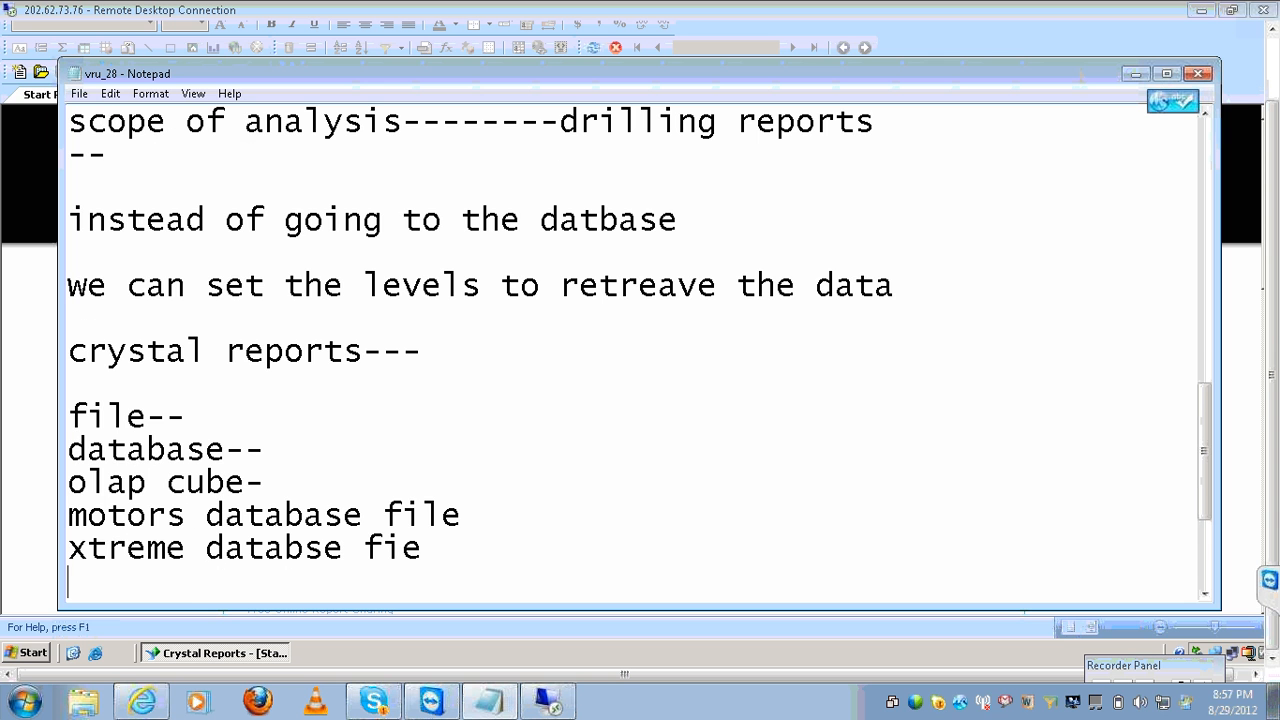
{"action": "type", "text": "efashi universe"}
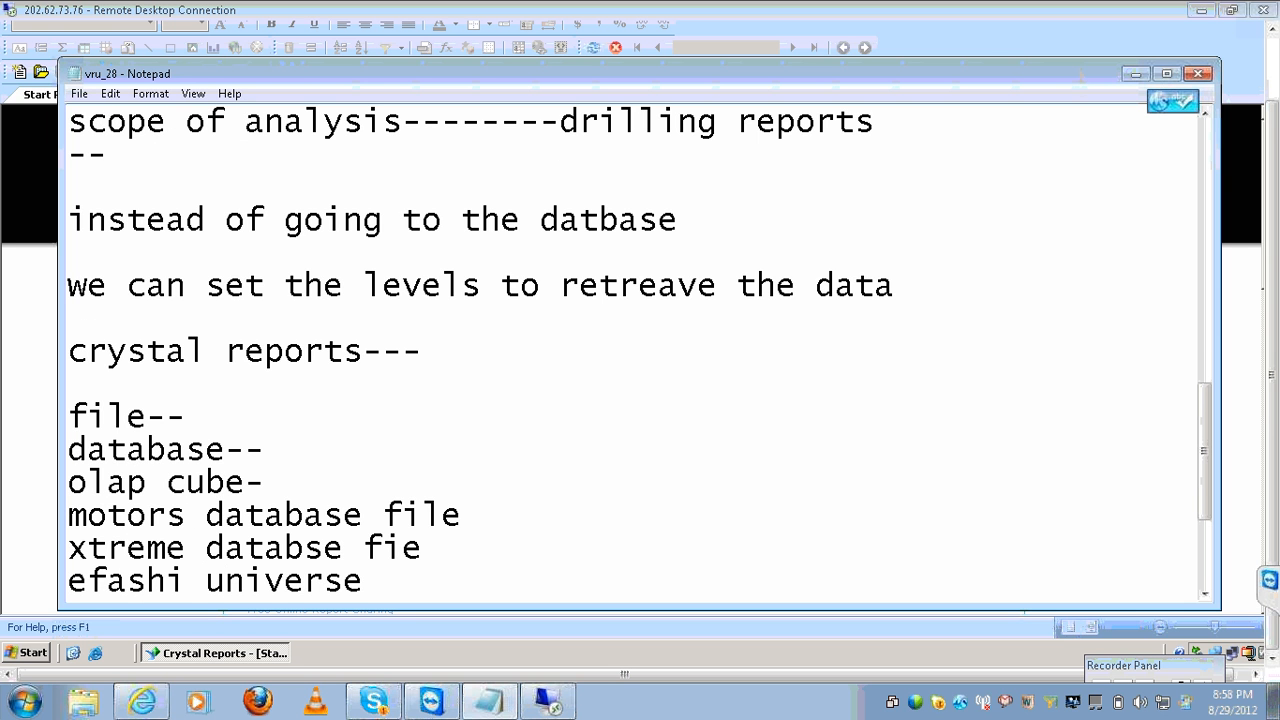
{"action": "left_click", "coordinate": [538, 483]}
{"action": "type", "text": "---------------"}
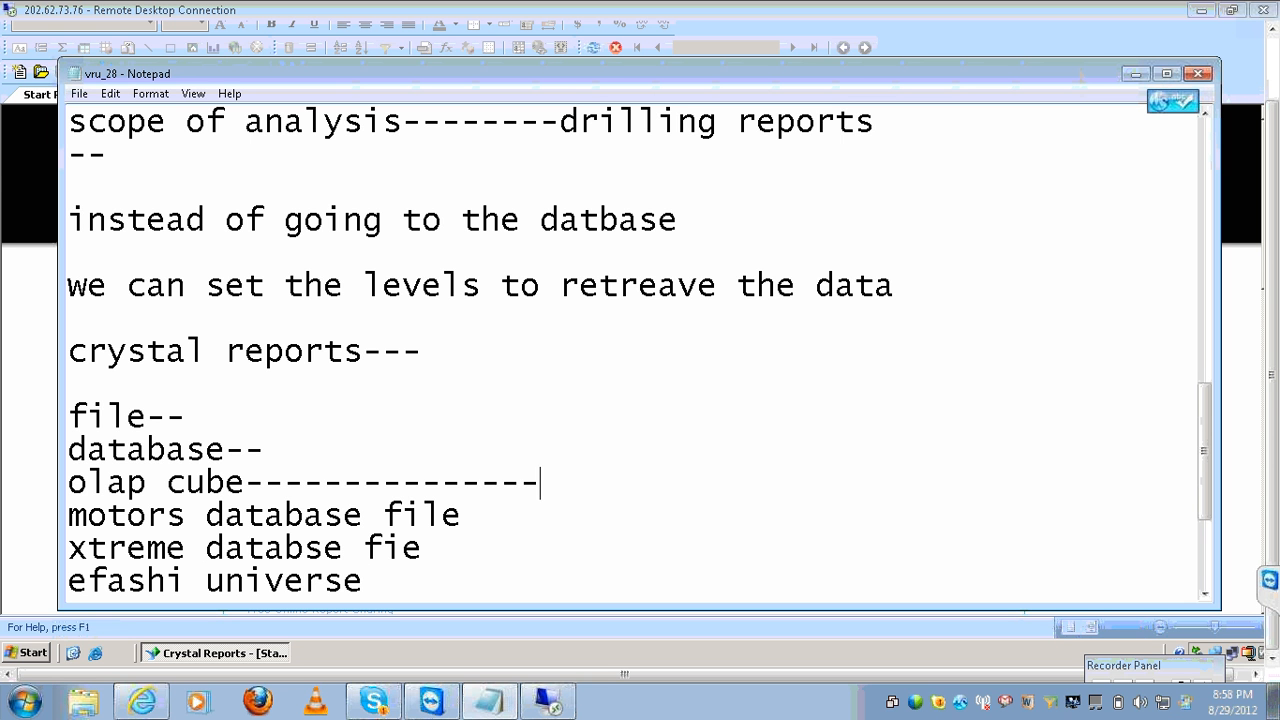
{"action": "type", "text": "------------cry"}
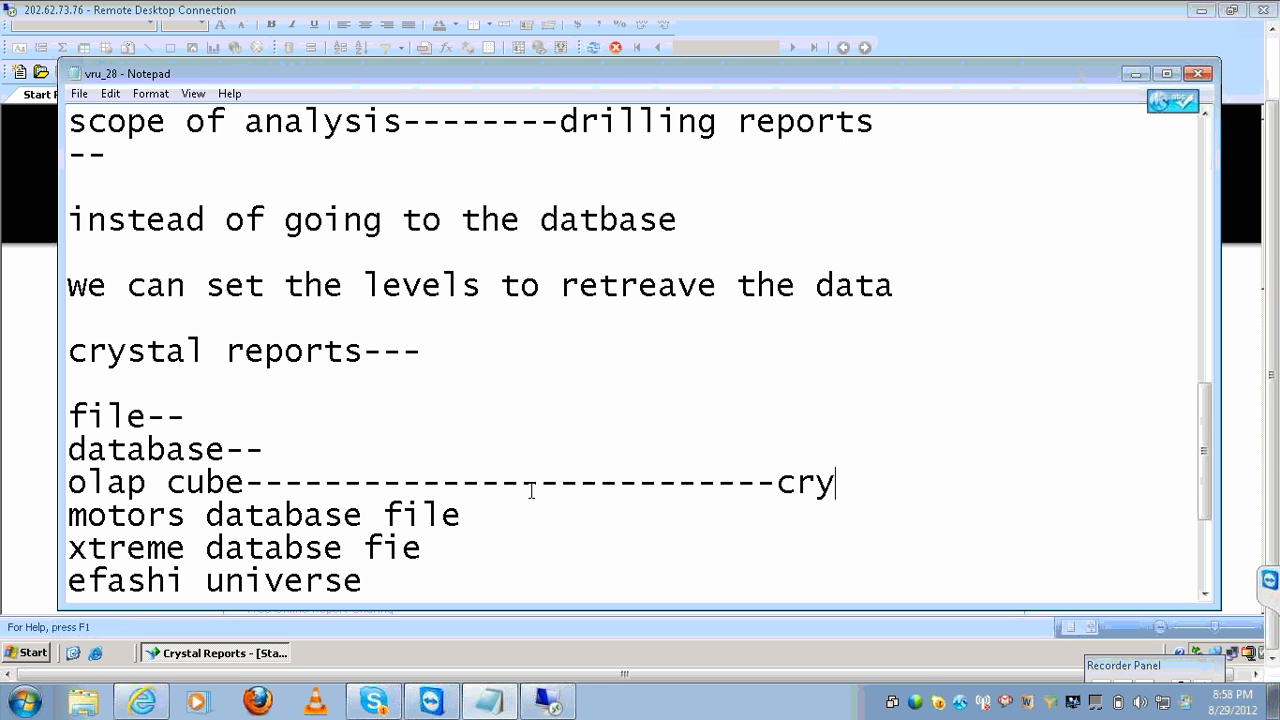
{"action": "type", "text": "stal reports"}
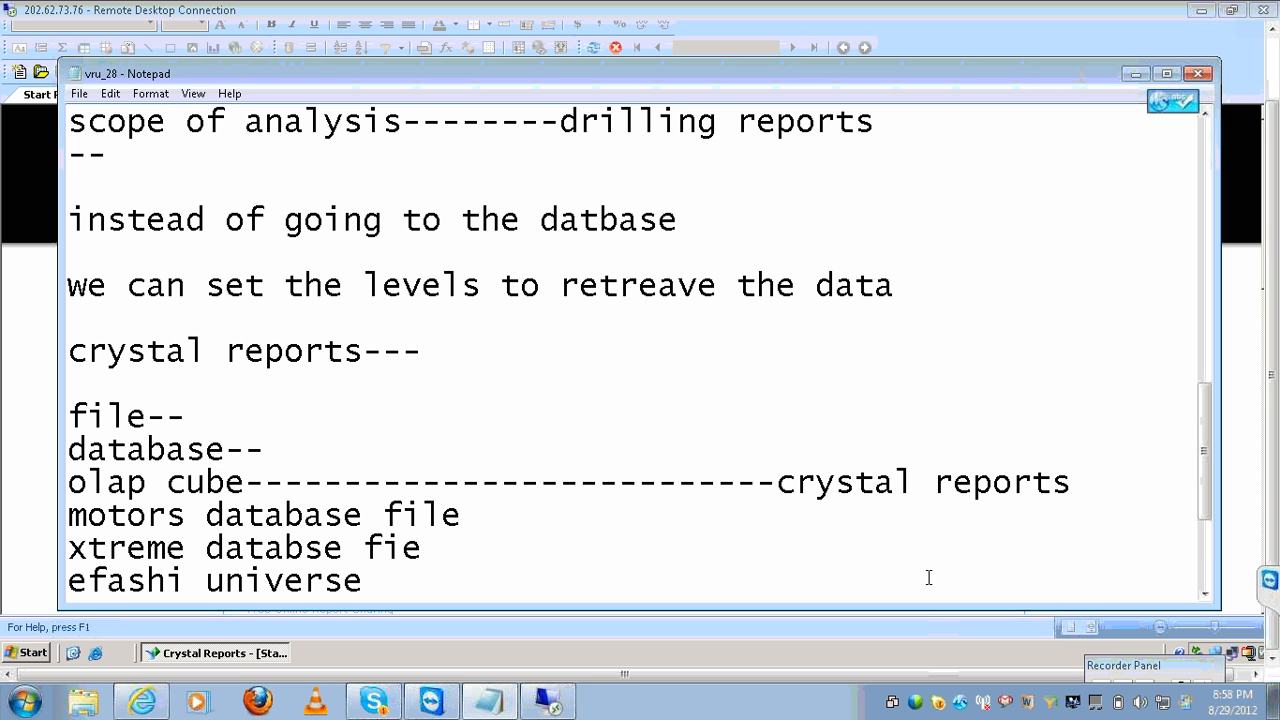
Under 'client tool---', add two-column rows 'universe' / 'no need' and 'new --webi' / 'blank report'.
{"action": "left_click", "coordinate": [1207, 556]}
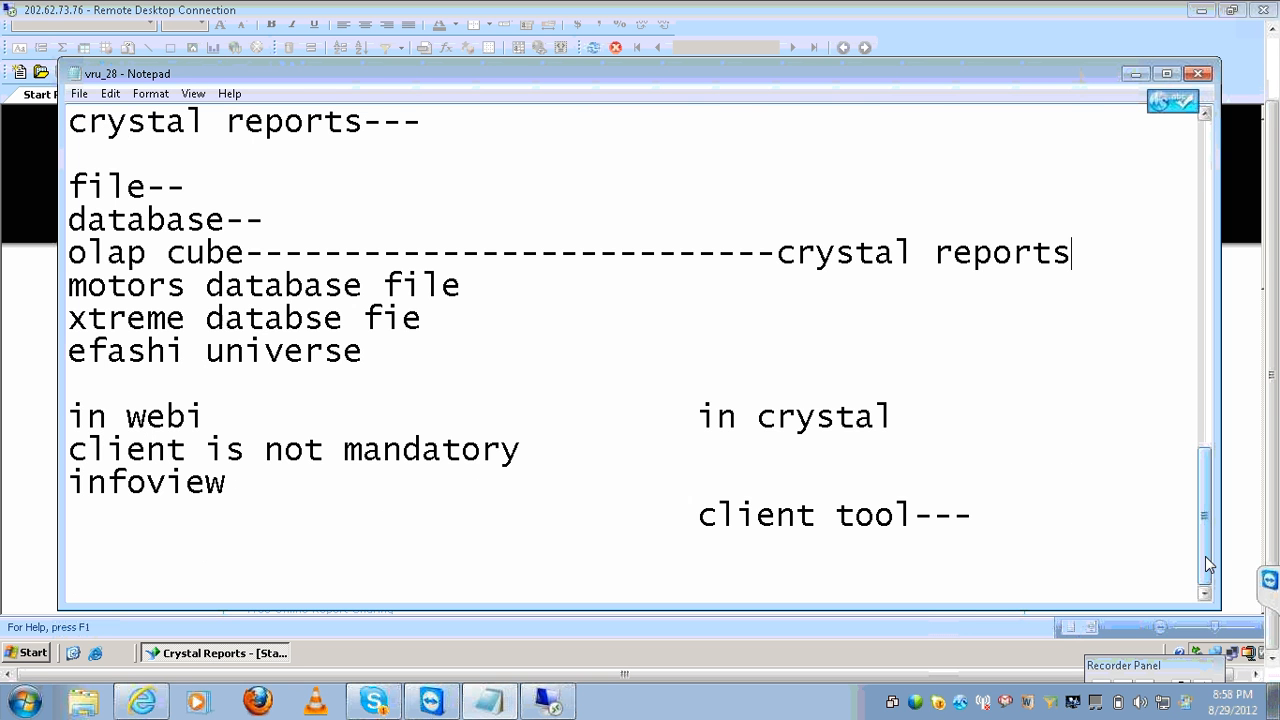
{"action": "left_click", "coordinate": [1089, 517]}
{"action": "key", "text": "Return"}
{"action": "key", "text": "Return"}
{"action": "key", "text": "Return"}
{"action": "key", "text": "Return"}
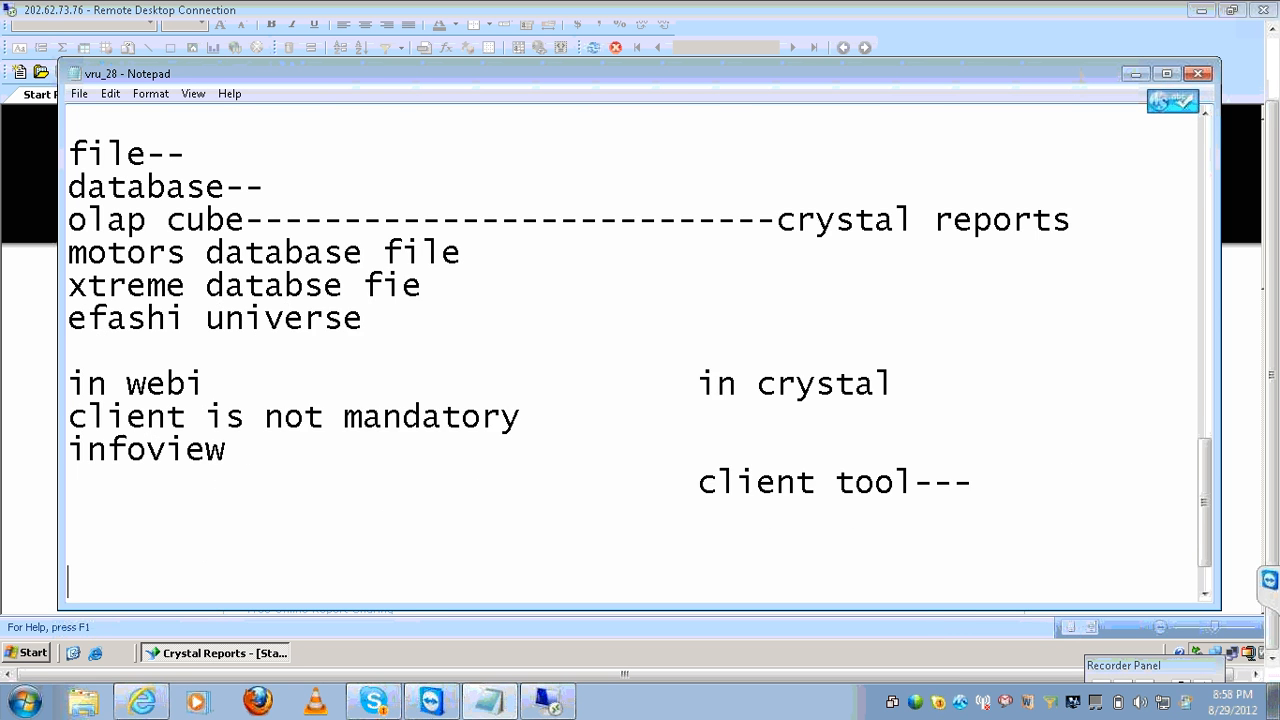
{"action": "type", "text": "universe"}
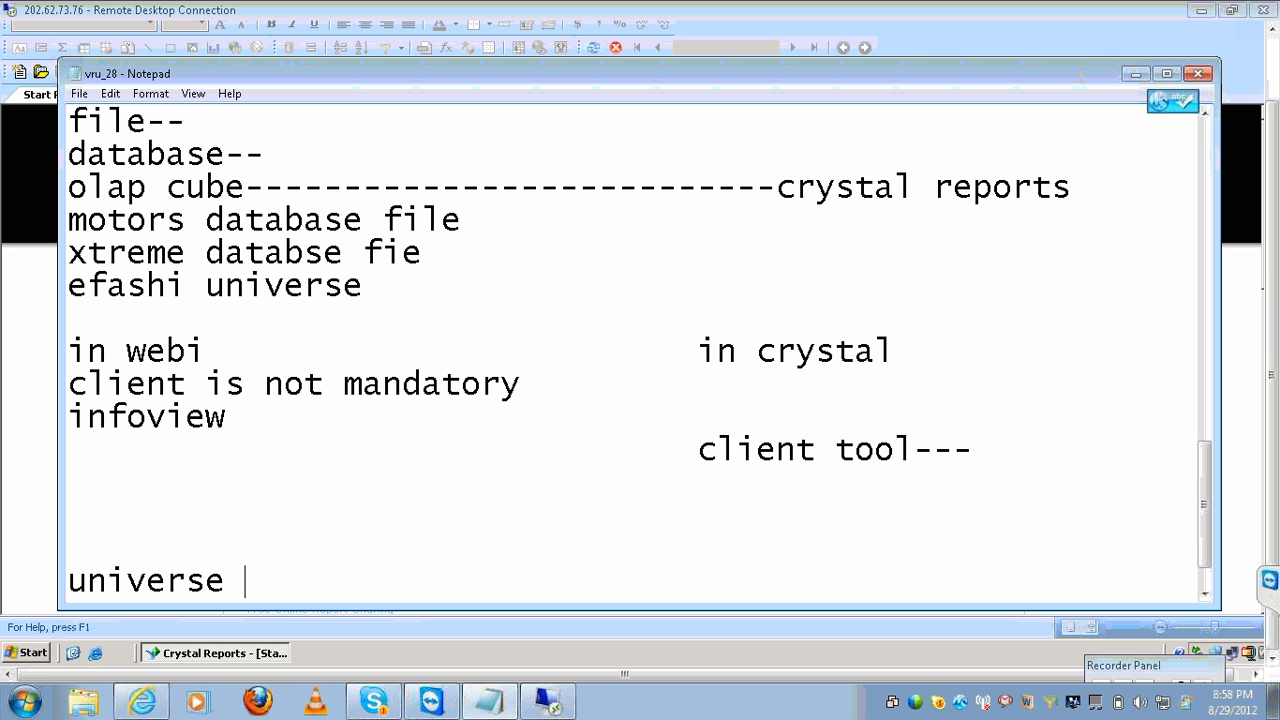
{"action": "key", "text": "Tab"}
{"action": "key", "text": "Tab"}
{"action": "key", "text": "Tab"}
{"action": "type", "text": "no need"}
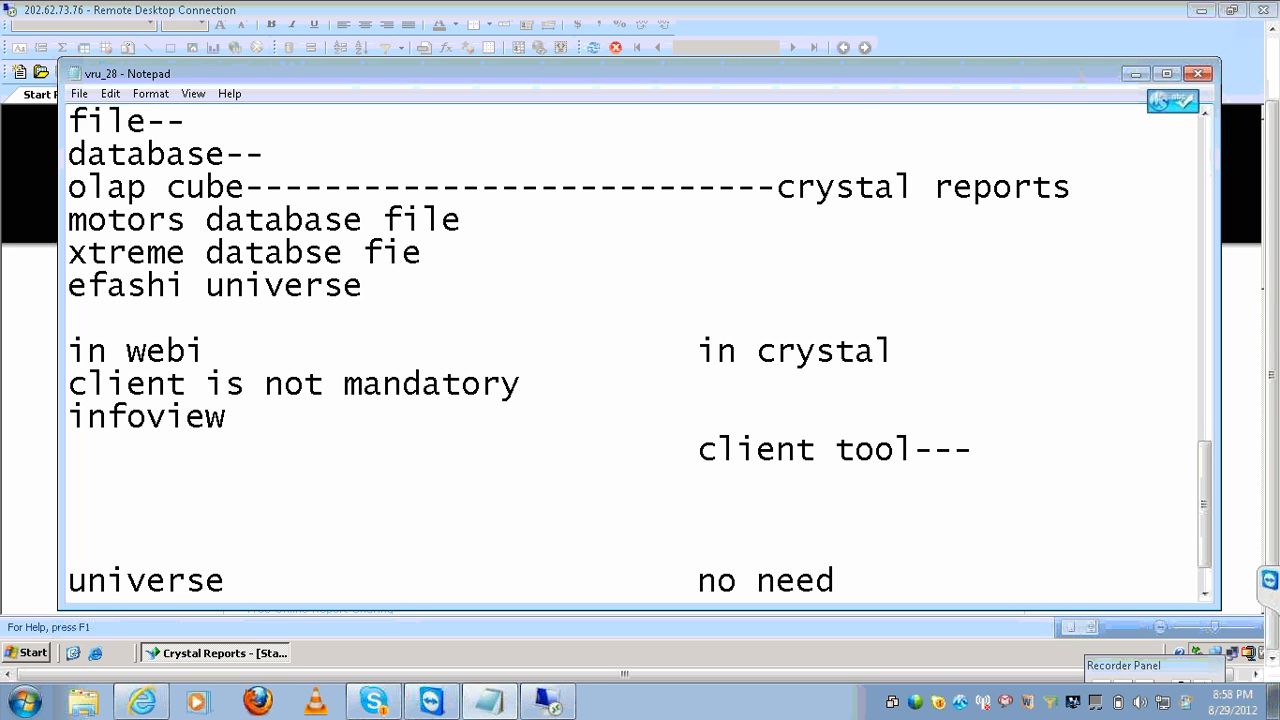
{"action": "key", "text": "Return"}
{"action": "key", "text": "Return"}
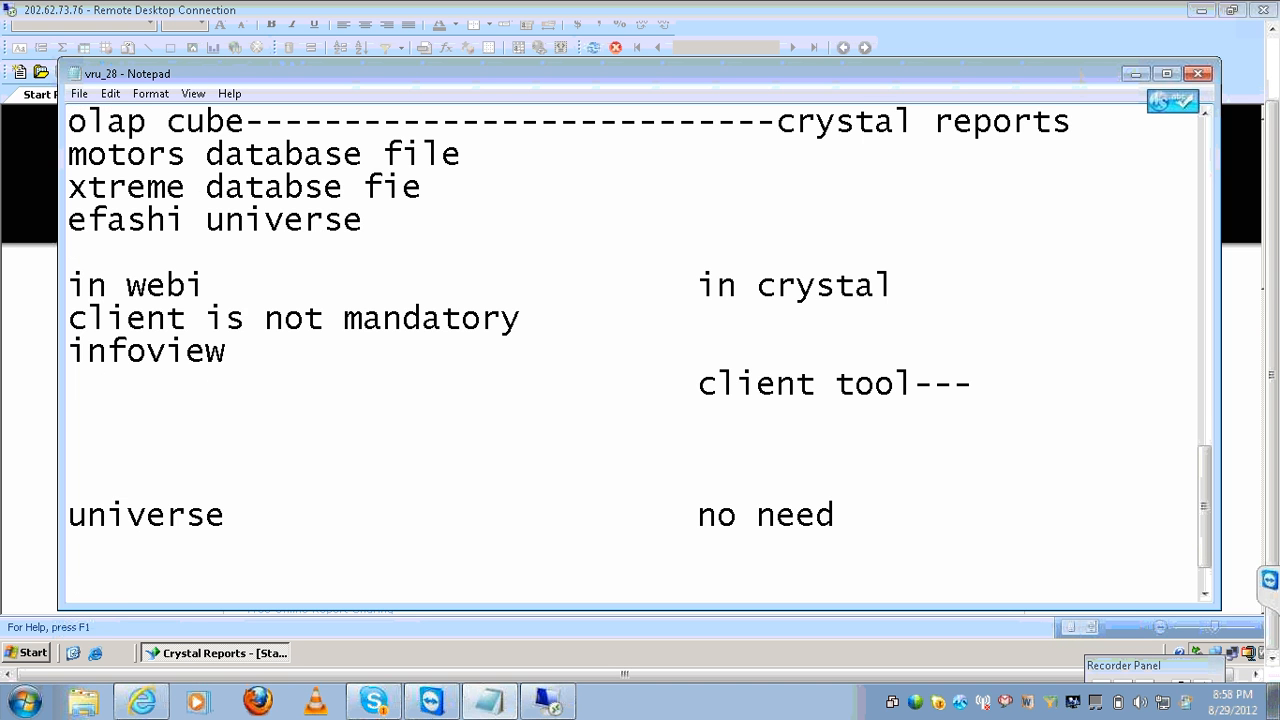
{"action": "type", "text": "new --webi"}
{"action": "key", "text": "Tab"}
{"action": "key", "text": "Tab"}
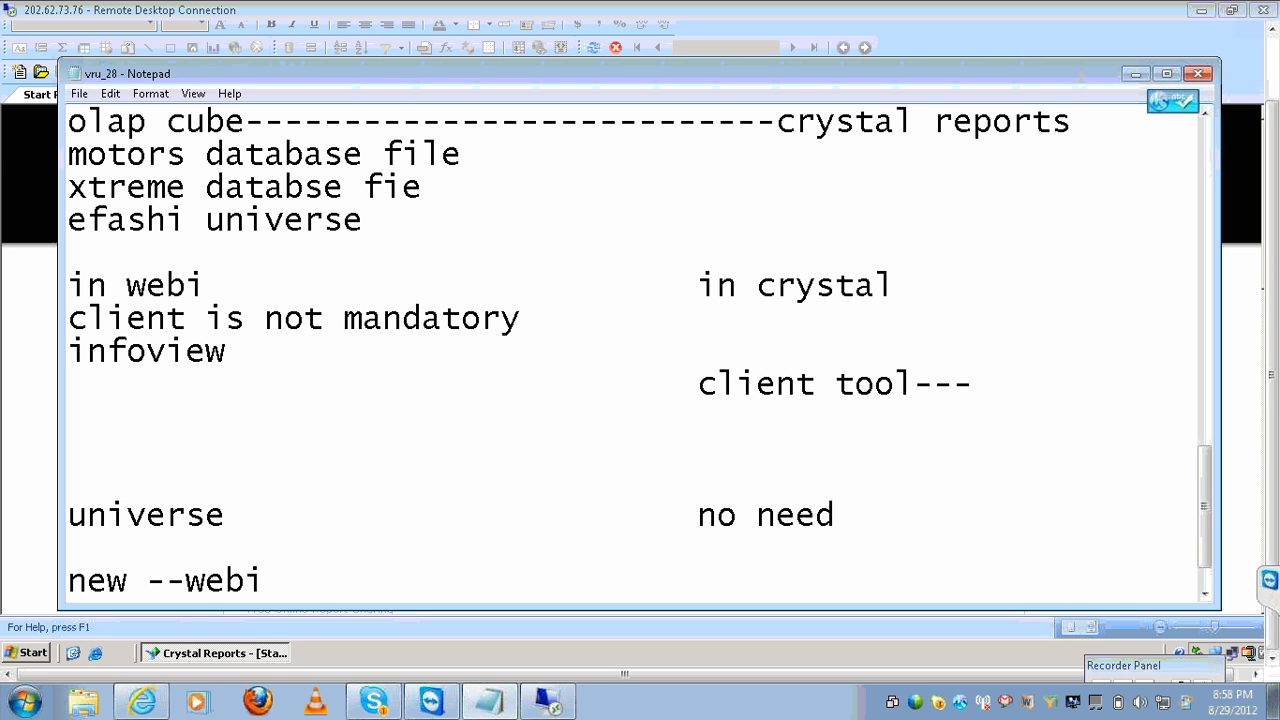
{"action": "type", "text": "blank report"}
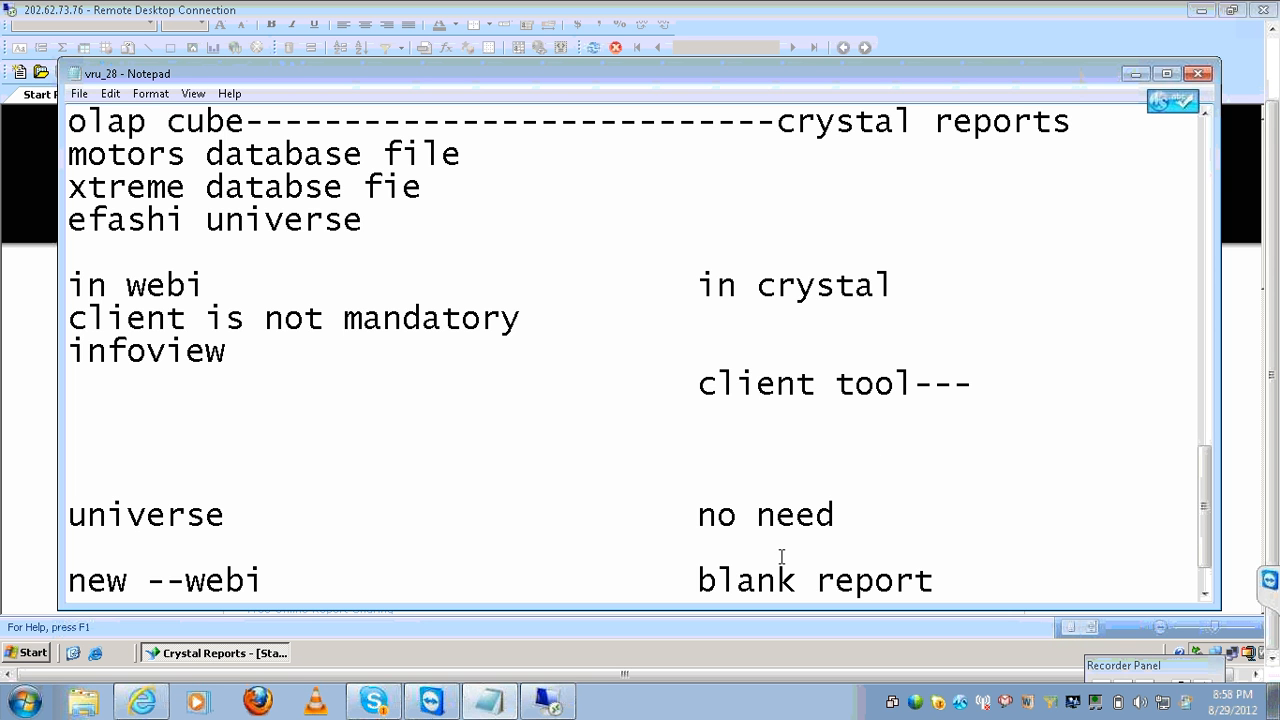
Start a blank report in Crystal Reports, then return to the Notepad notes.
{"action": "left_click", "coordinate": [548, 700]}
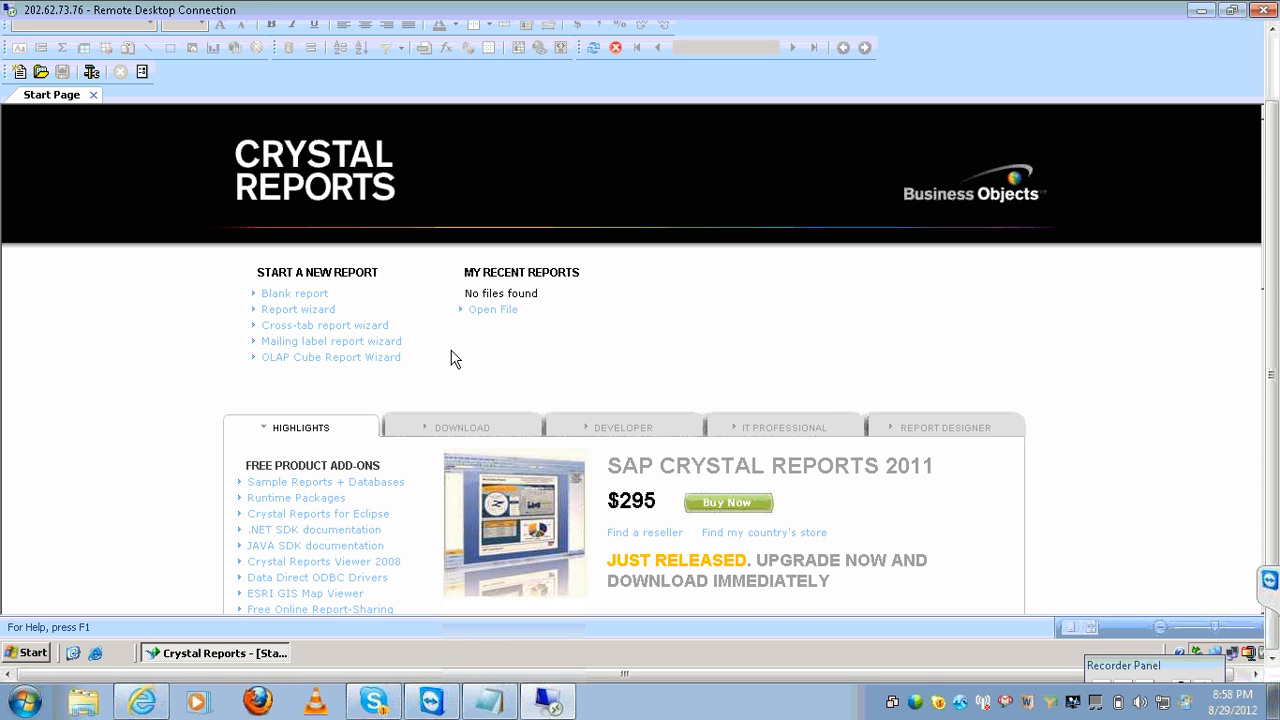
{"action": "left_click", "coordinate": [296, 303]}
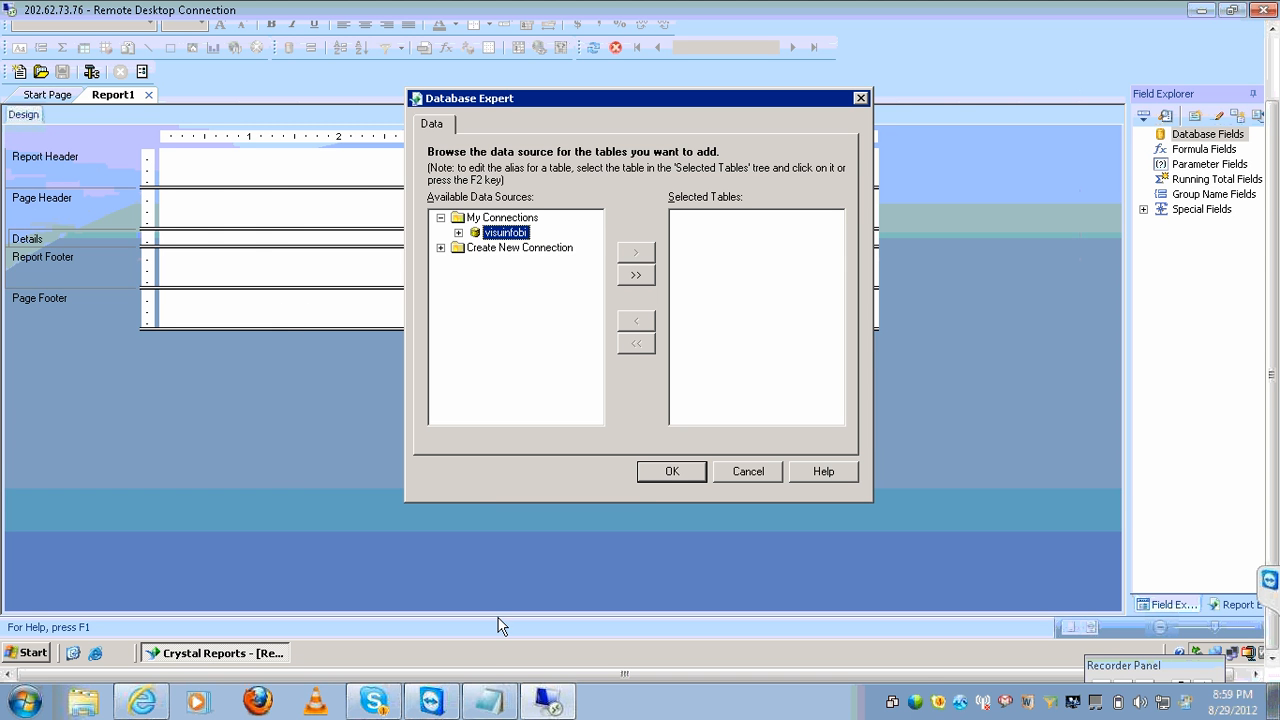
{"action": "left_click", "coordinate": [489, 700]}
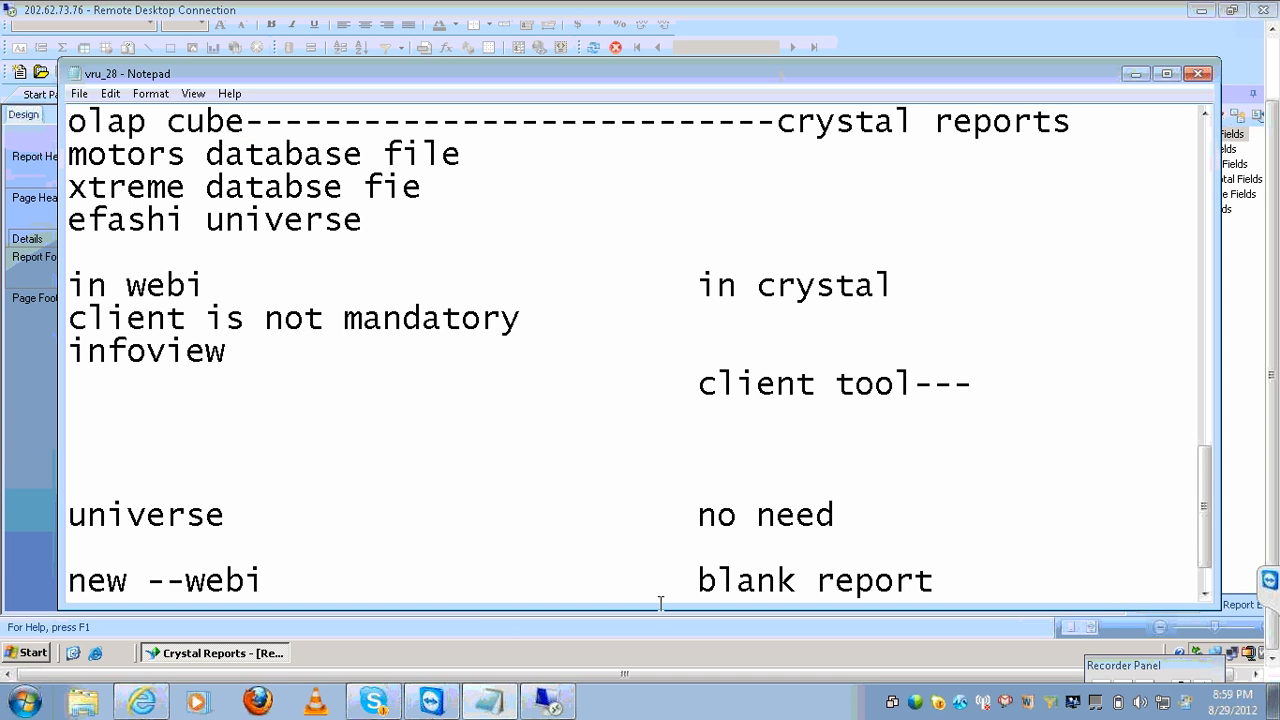
Add a row pairing 'all the univeres' with 'database expert window'.
{"action": "key", "text": "Return"}
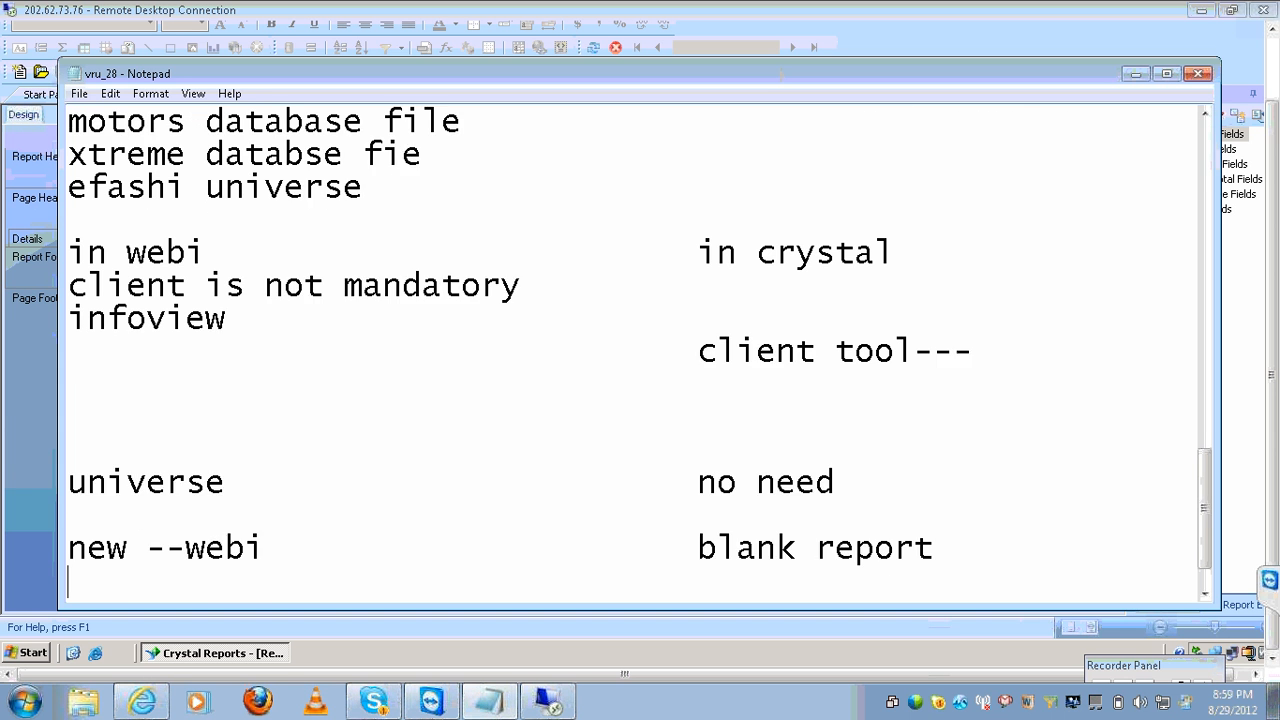
{"action": "key", "text": "Return"}
{"action": "type", "text": "all teh"}
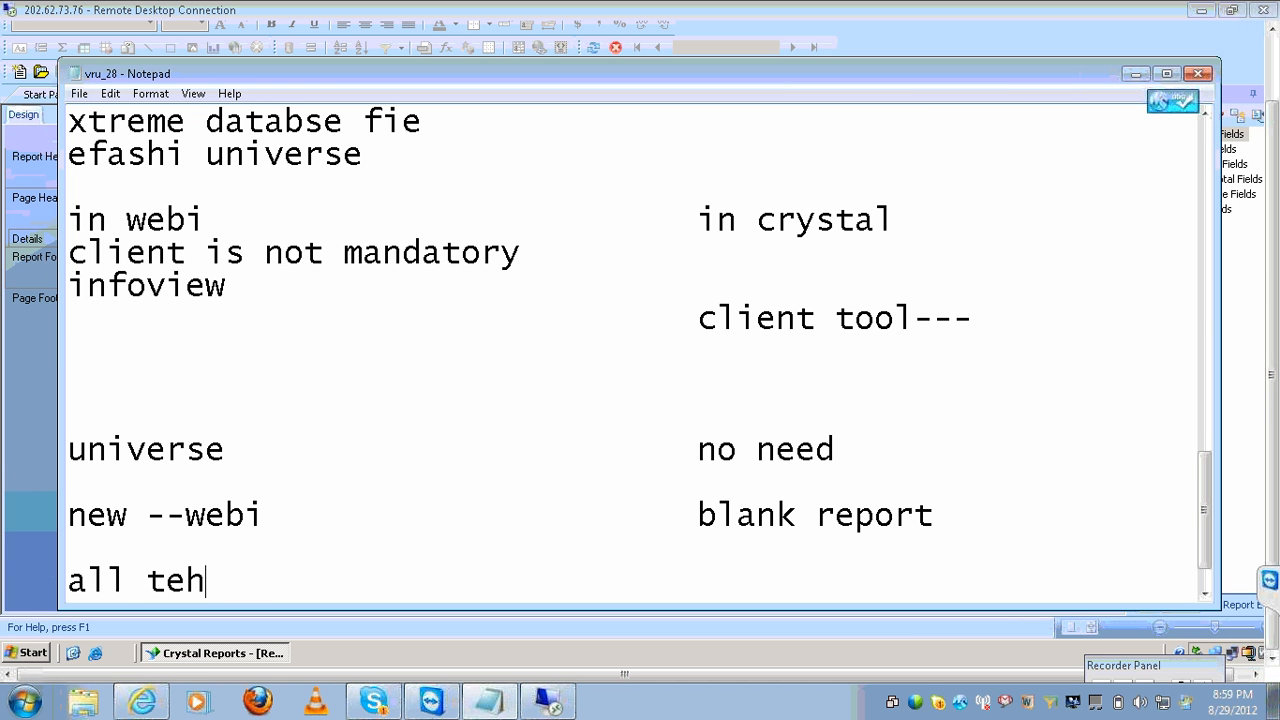
{"action": "type", "text": " u"}
{"action": "key", "text": "BackSpace"}
{"action": "key", "text": "BackSpace"}
{"action": "key", "text": "BackSpace"}
{"action": "key", "text": "BackSpace"}
{"action": "type", "text": "he un"}
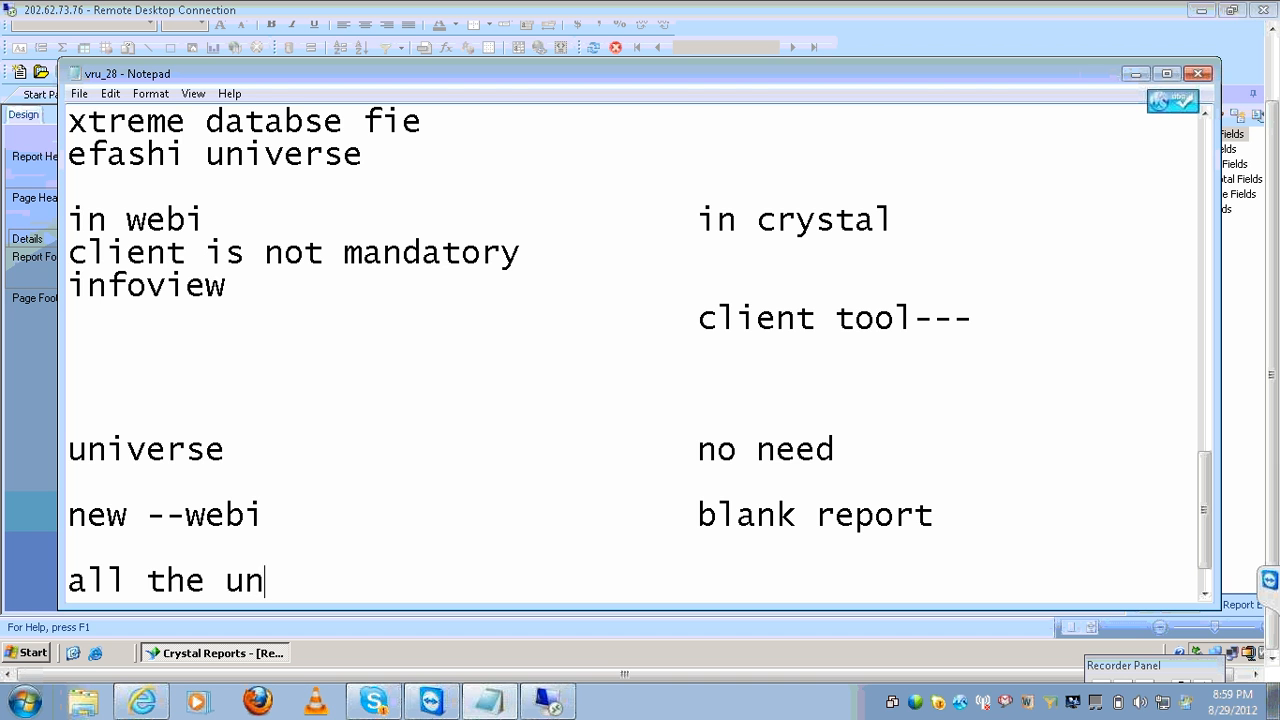
{"action": "type", "text": "iveres"}
{"action": "key", "text": "Tab"}
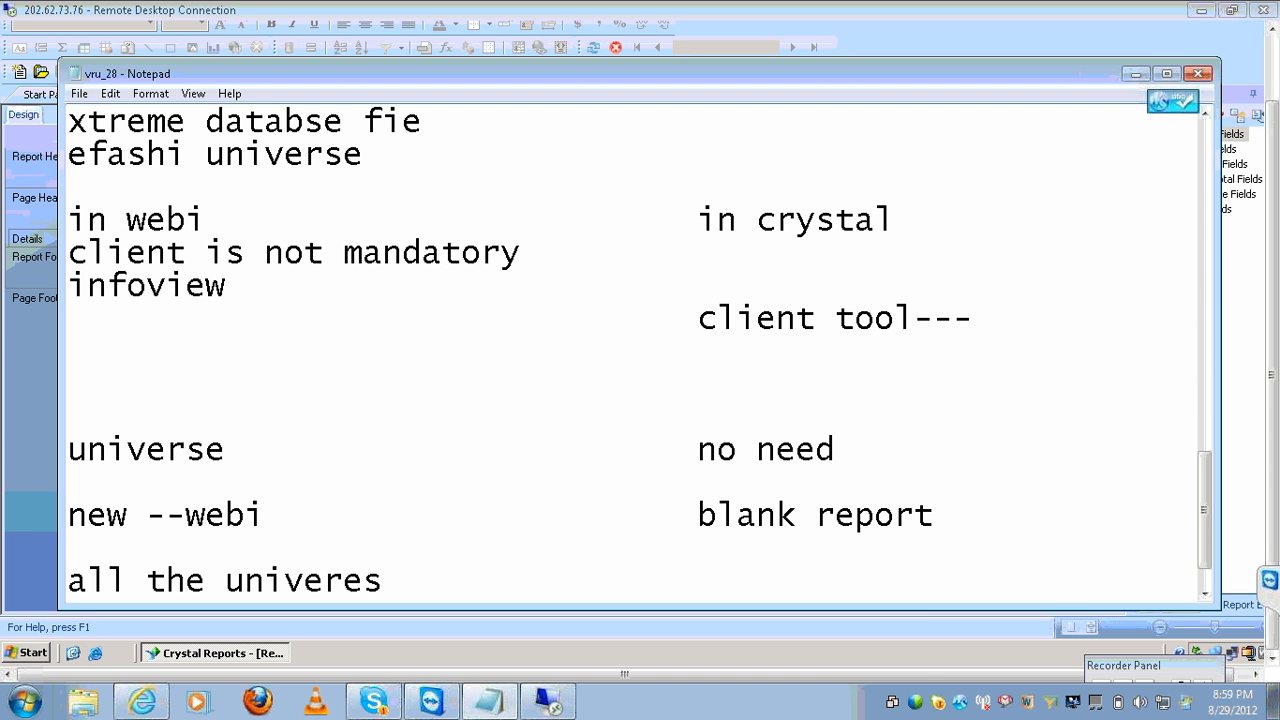
{"action": "type", "text": "database"}
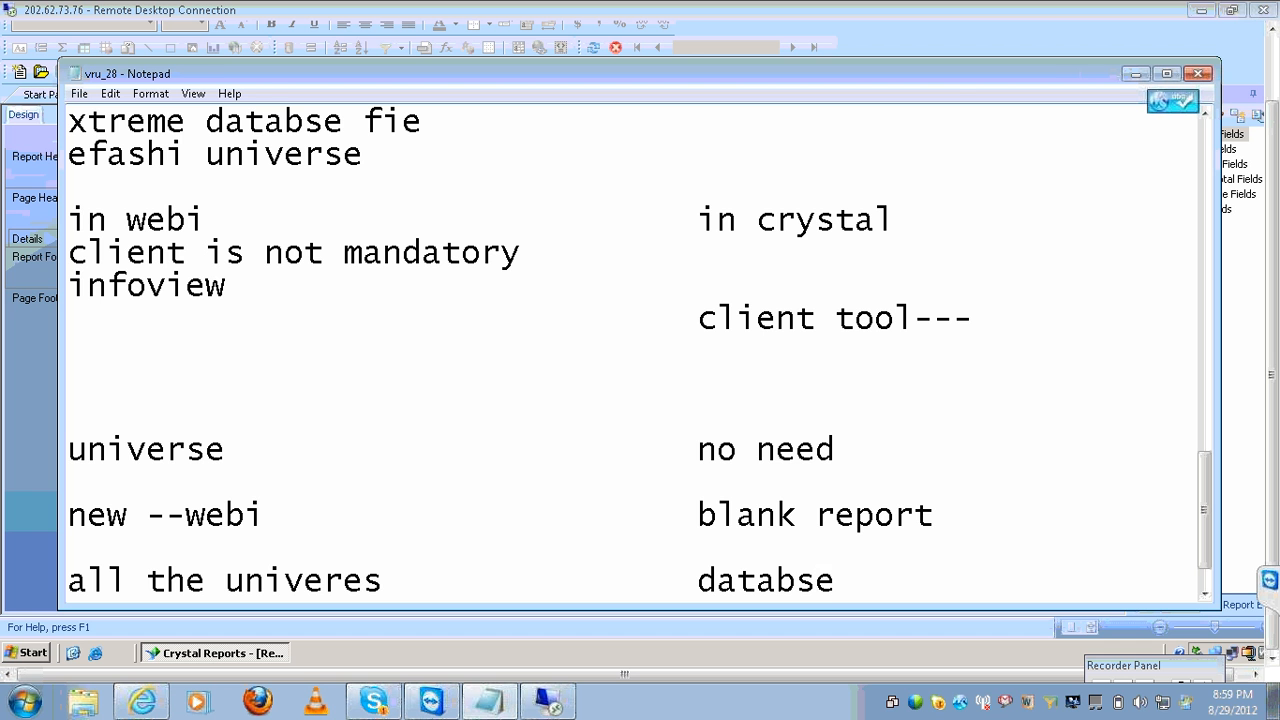
{"action": "key", "text": "BackSpace"}
{"action": "key", "text": "BackSpace"}
{"action": "type", "text": "ase"}
{"action": "type", "text": "exp"}
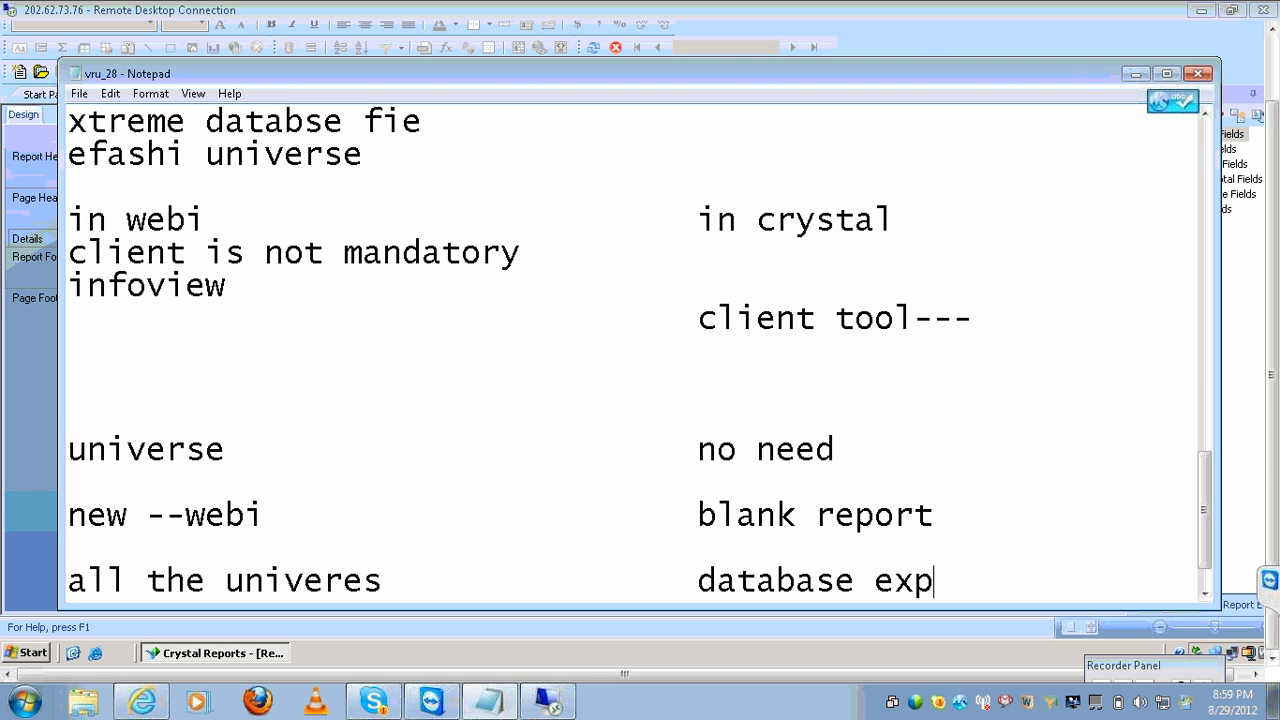
{"action": "type", "text": "ert window"}
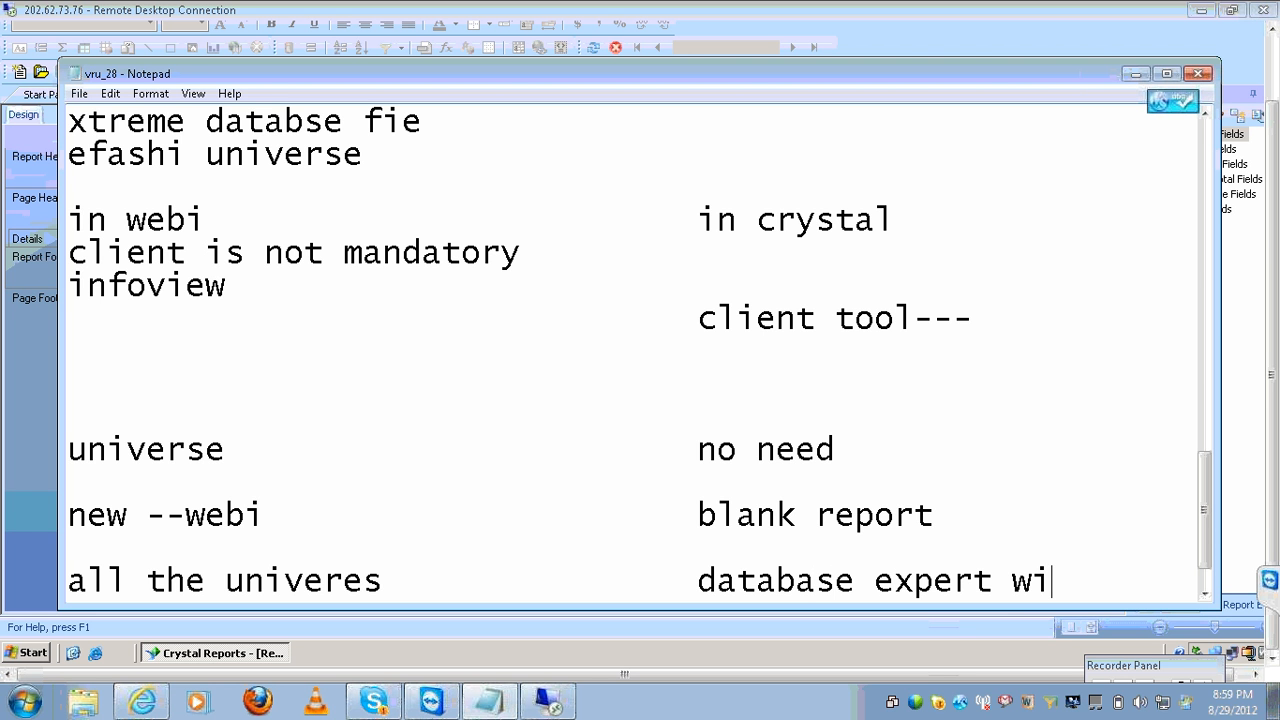
Below it, note 'make a connection to ur source' in the right-hand column.
{"action": "key", "text": "Return"}
{"action": "key", "text": "Tab"}
{"action": "key", "text": "Tab"}
{"action": "key", "text": "Tab"}
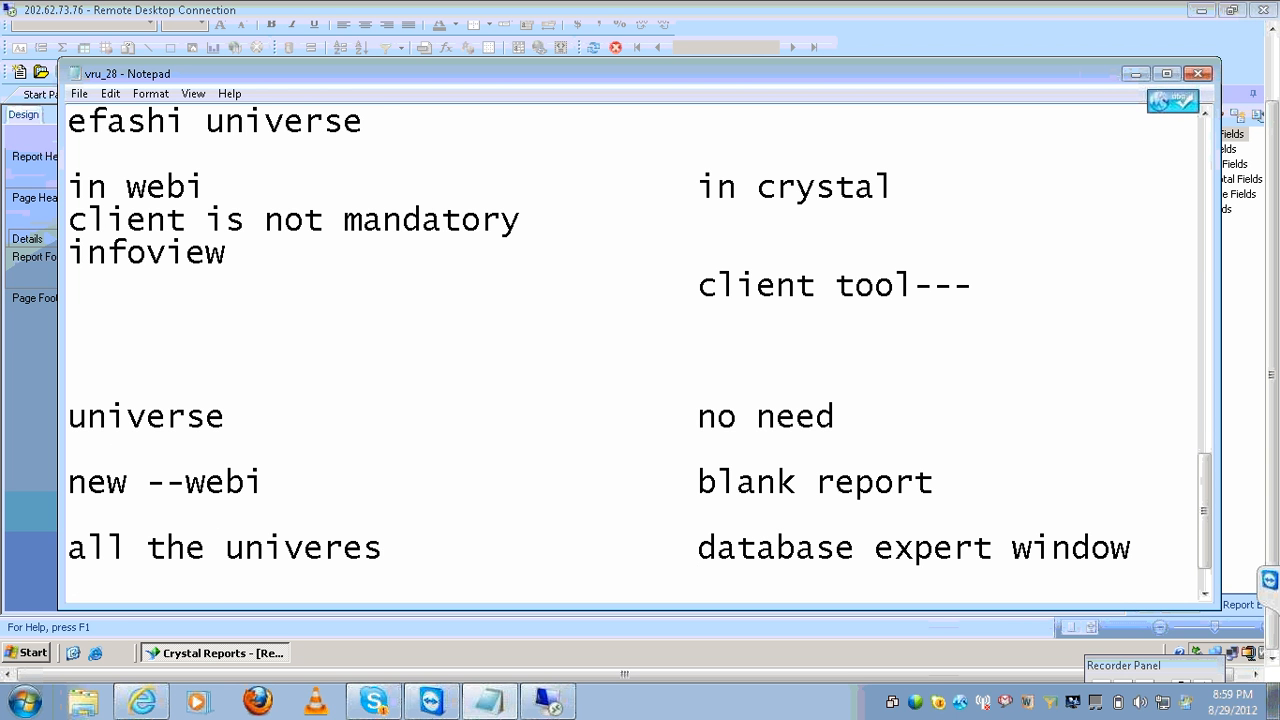
{"action": "type", "text": "make a con"}
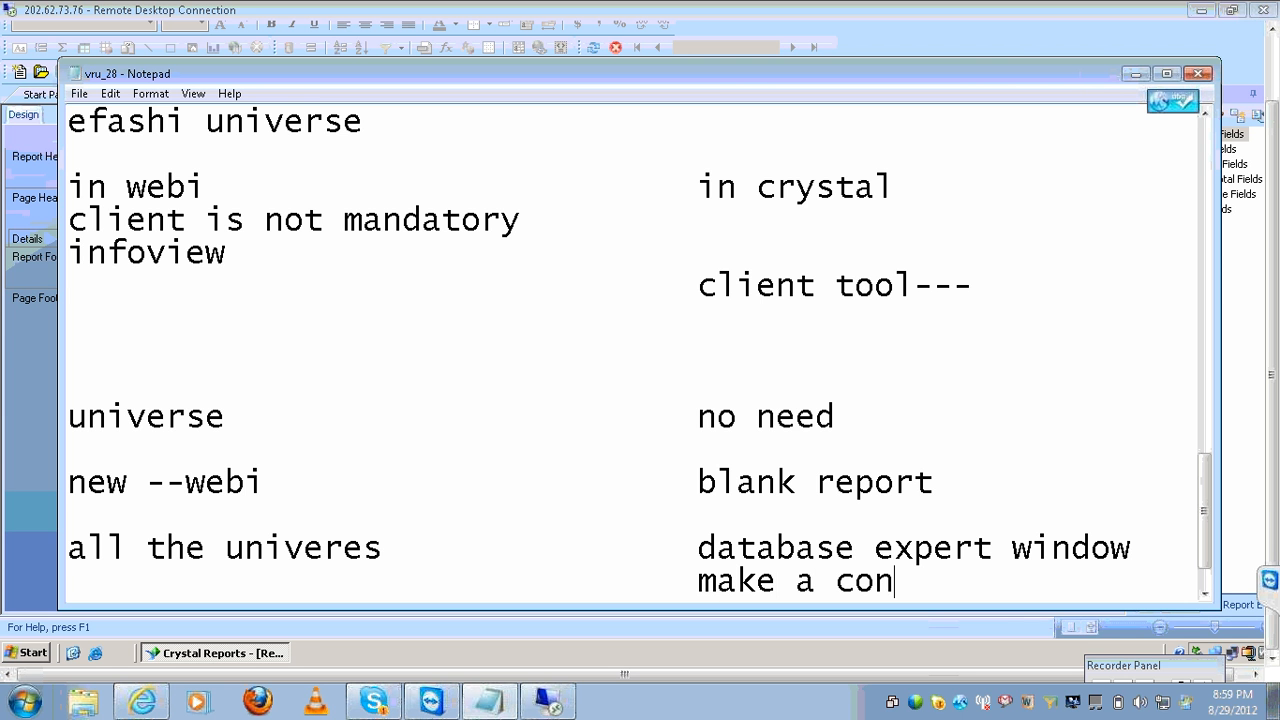
{"action": "type", "text": "nection to "}
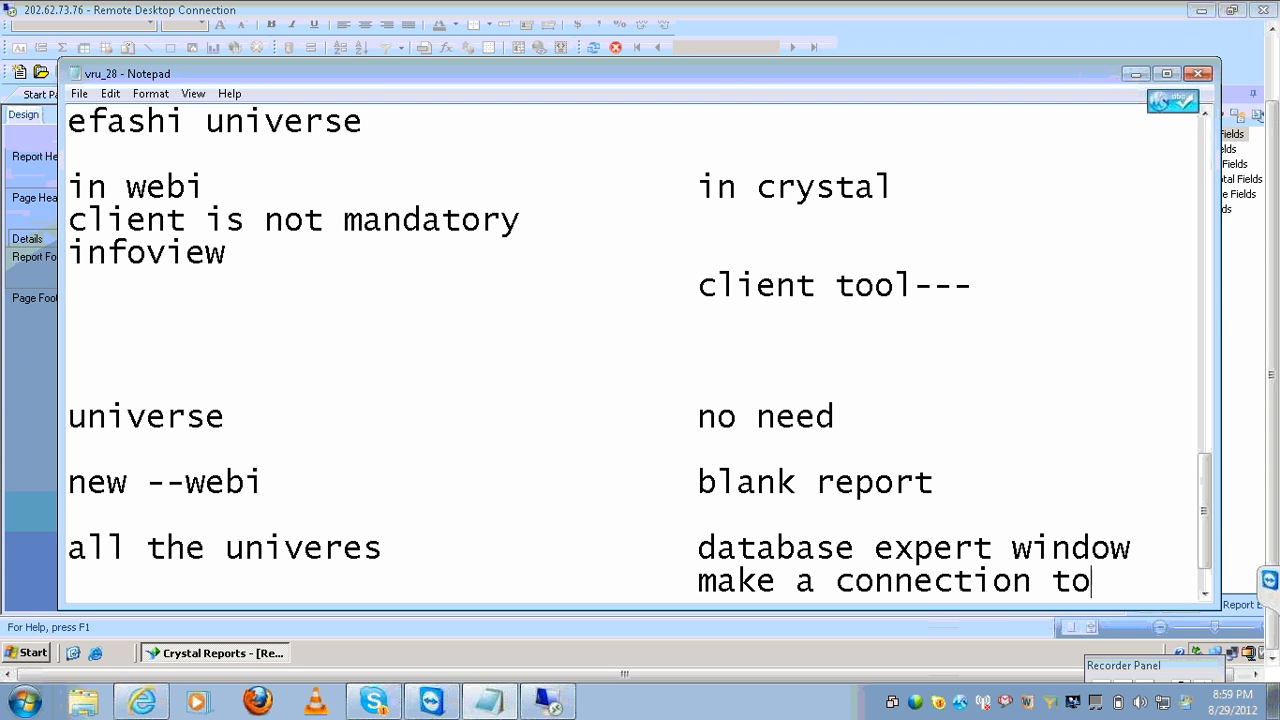
{"action": "type", "text": "ur"}
{"action": "key", "text": "Return"}
{"action": "key", "text": "Tab"}
{"action": "key", "text": "Tab"}
{"action": "key", "text": "Tab"}
{"action": "key", "text": "Tab"}
{"action": "key", "text": "Tab"}
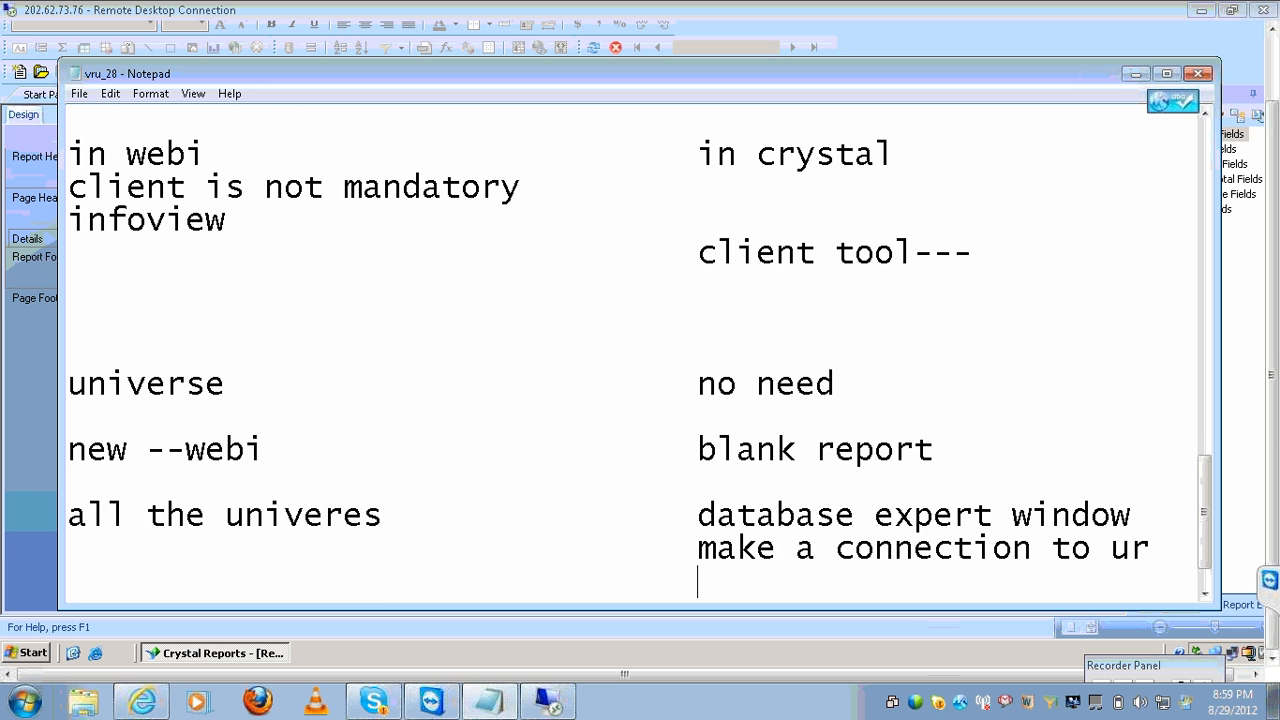
{"action": "type", "text": "source"}
List the sources oracle--, motors, xtreme, universe and cube in the right-hand column.
{"action": "key", "text": "Return"}
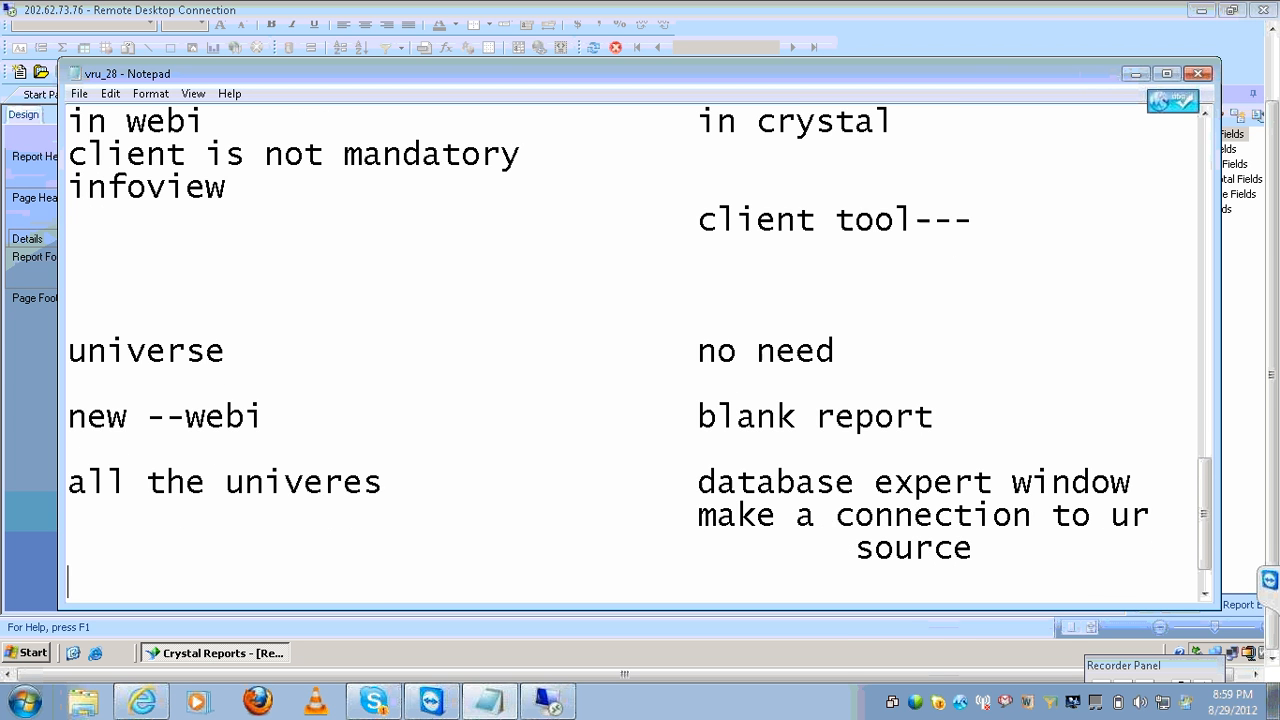
{"action": "key", "text": "Tab"}
{"action": "key", "text": "Tab"}
{"action": "key", "text": "Tab"}
{"action": "key", "text": "Tab"}
{"action": "type", "text": "oracle--"}
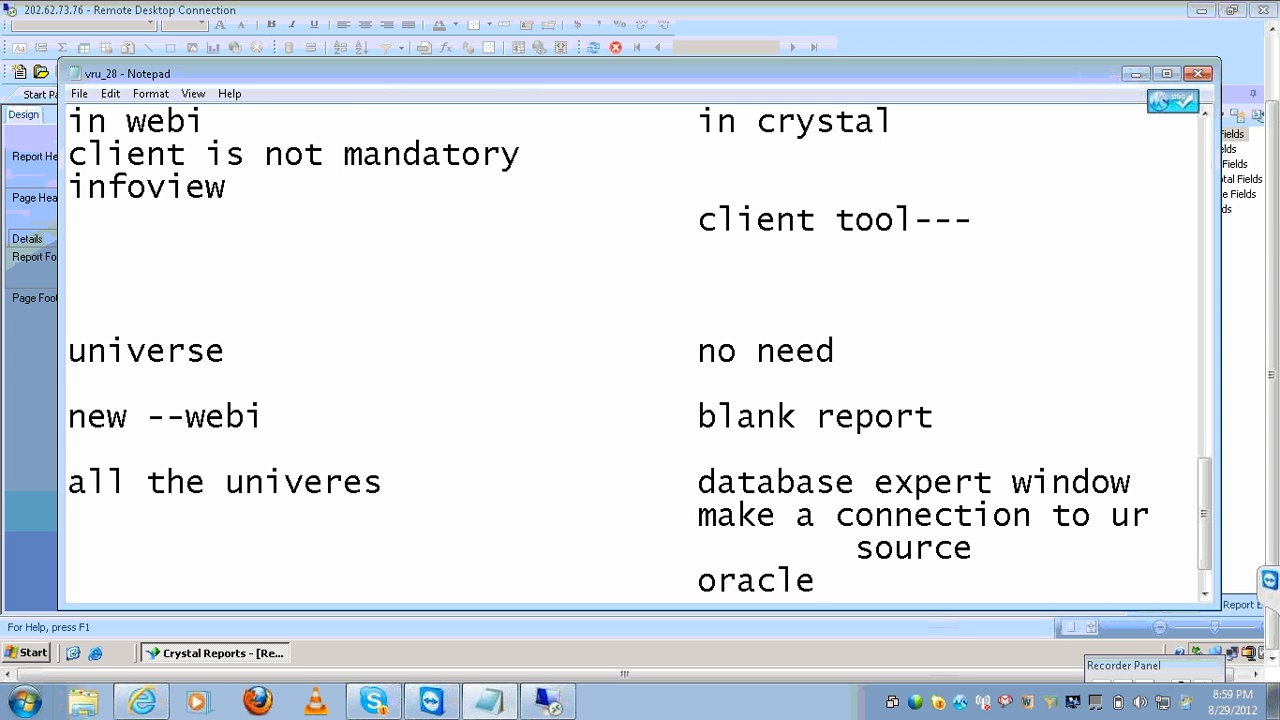
{"action": "key", "text": "Return"}
{"action": "key", "text": "Tab"}
{"action": "key", "text": "Tab"}
{"action": "key", "text": "Tab"}
{"action": "key", "text": "Tab"}
{"action": "type", "text": "motors"}
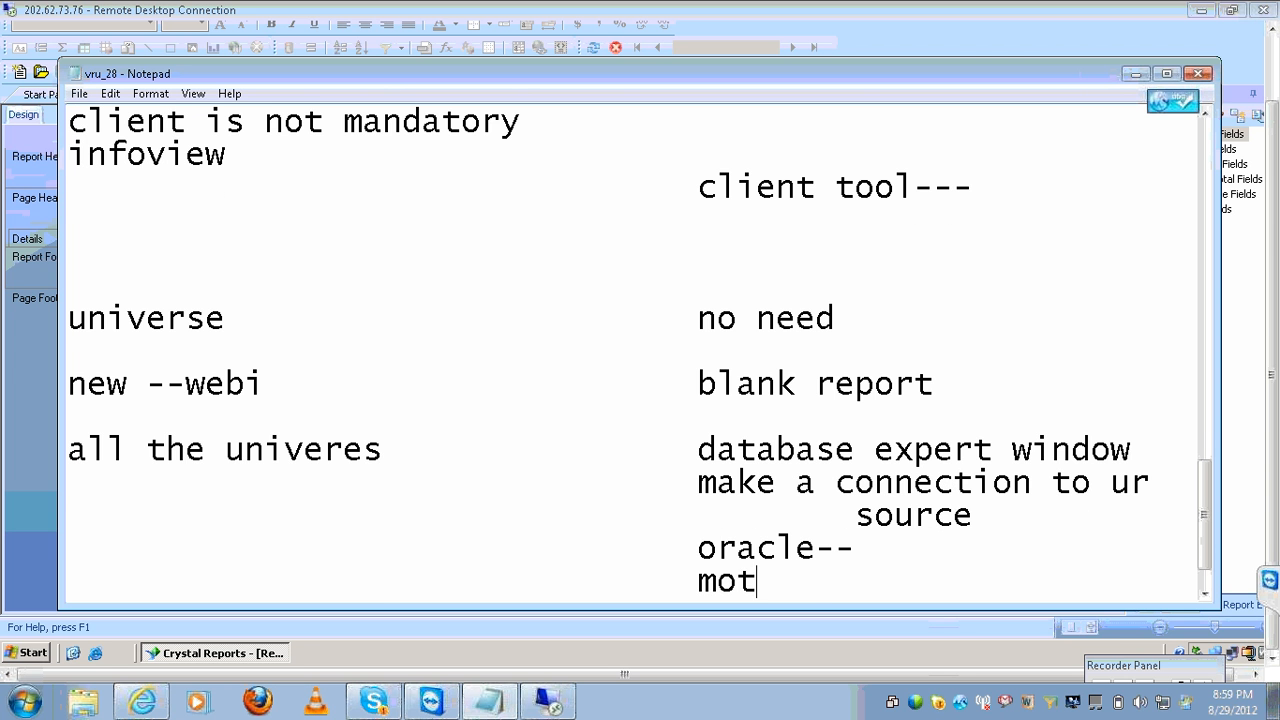
{"action": "key", "text": "Return"}
{"action": "key", "text": "Tab"}
{"action": "key", "text": "Tab"}
{"action": "key", "text": "Tab"}
{"action": "key", "text": "Tab"}
{"action": "type", "text": "x"}
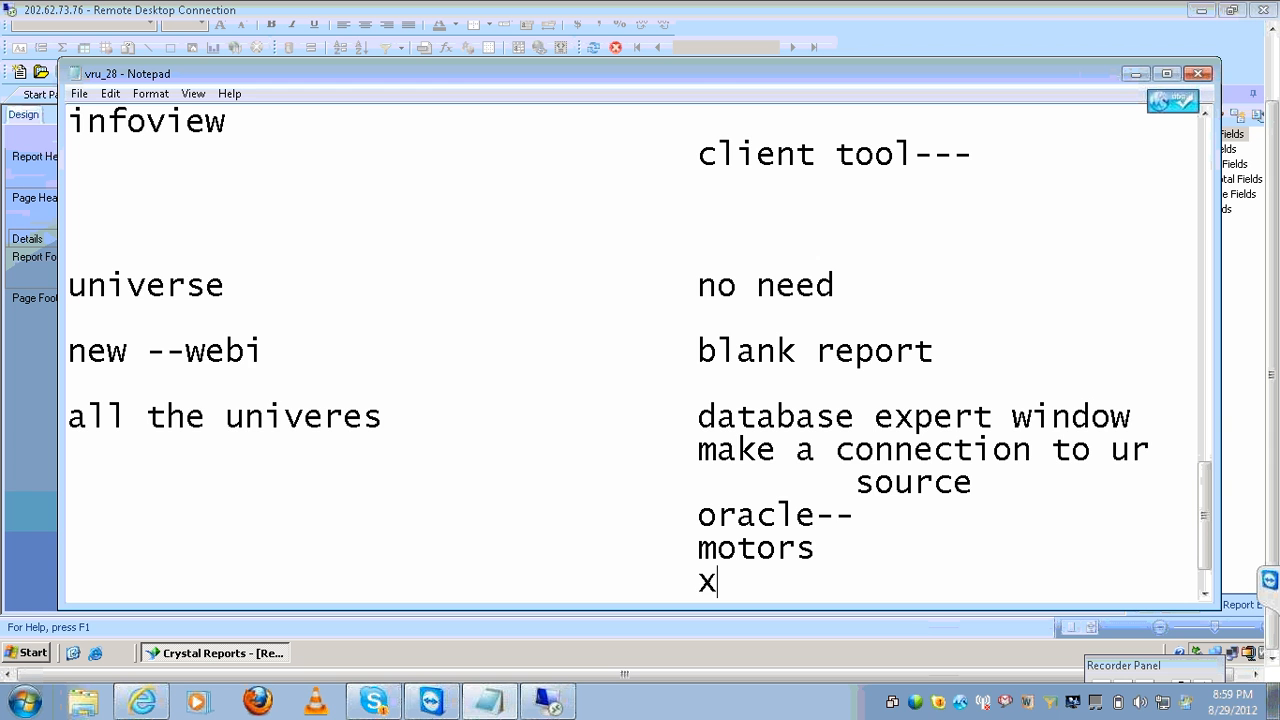
{"action": "type", "text": "treme"}
{"action": "key", "text": "Return"}
{"action": "key", "text": "Tab"}
{"action": "key", "text": "Tab"}
{"action": "key", "text": "Tab"}
{"action": "key", "text": "Tab"}
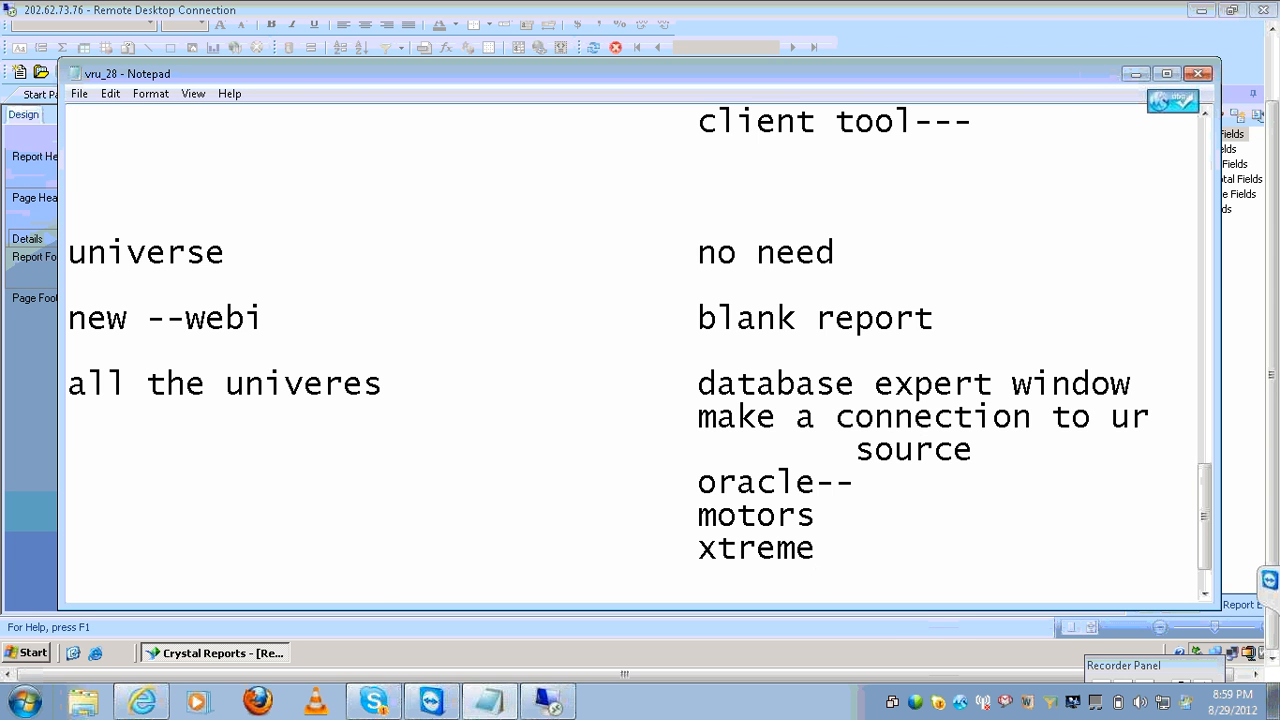
{"action": "type", "text": "universe"}
{"action": "key", "text": "Return"}
{"action": "key", "text": "Tab"}
{"action": "key", "text": "Tab"}
{"action": "key", "text": "Tab"}
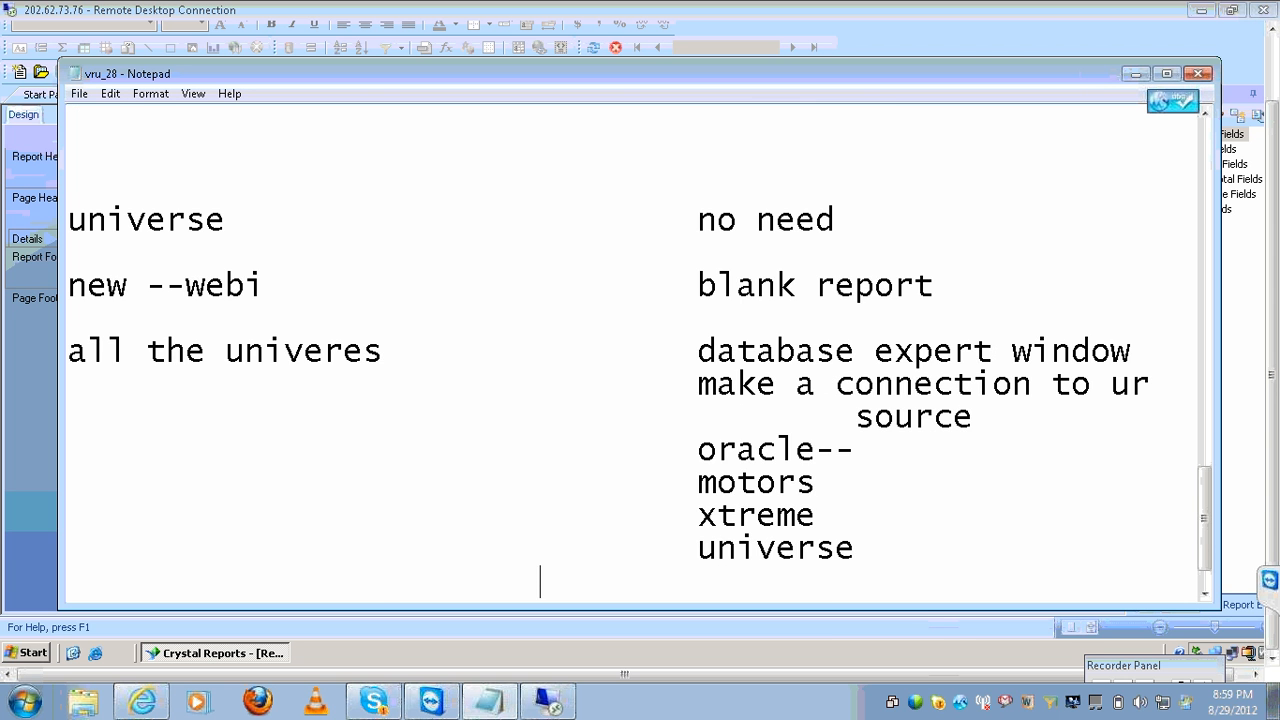
{"action": "key", "text": "Tab"}
{"action": "type", "text": "s"}
{"action": "key", "text": "BackSpace"}
{"action": "type", "text": "cube"}
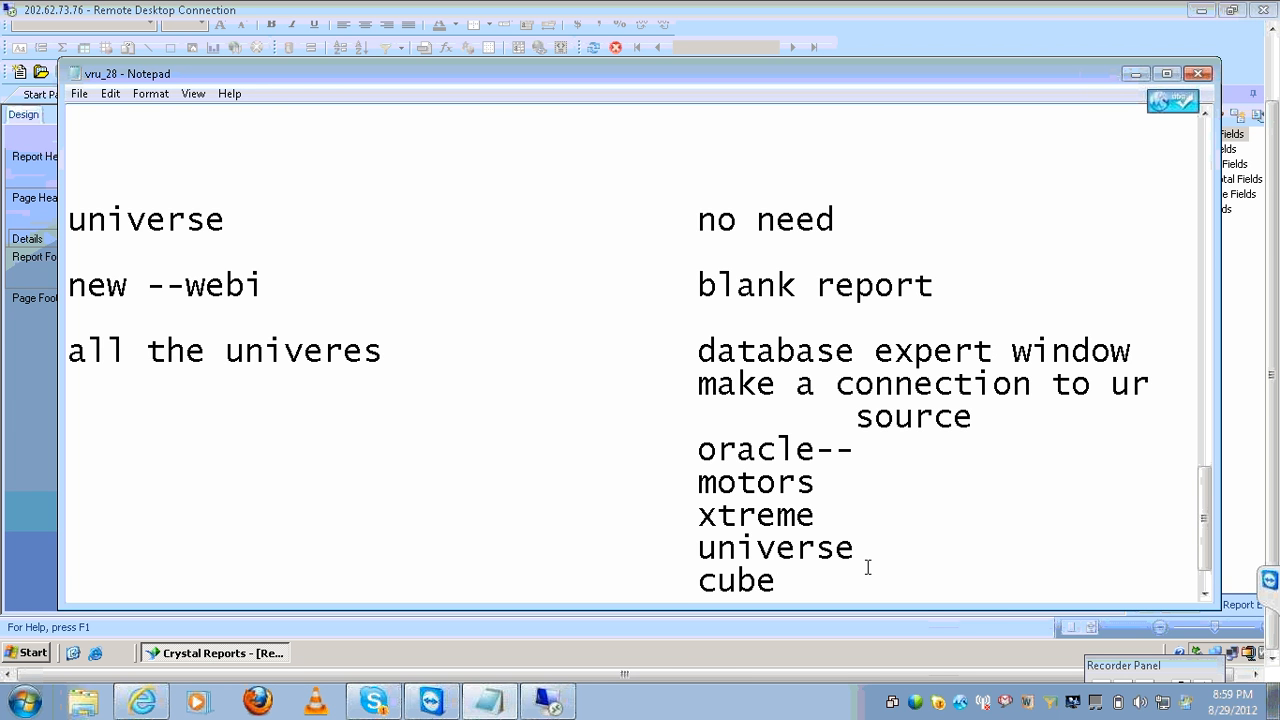
In Crystal Reports, dismiss the data source window, then close the Remote Desktop window.
{"action": "left_click", "coordinate": [550, 705]}
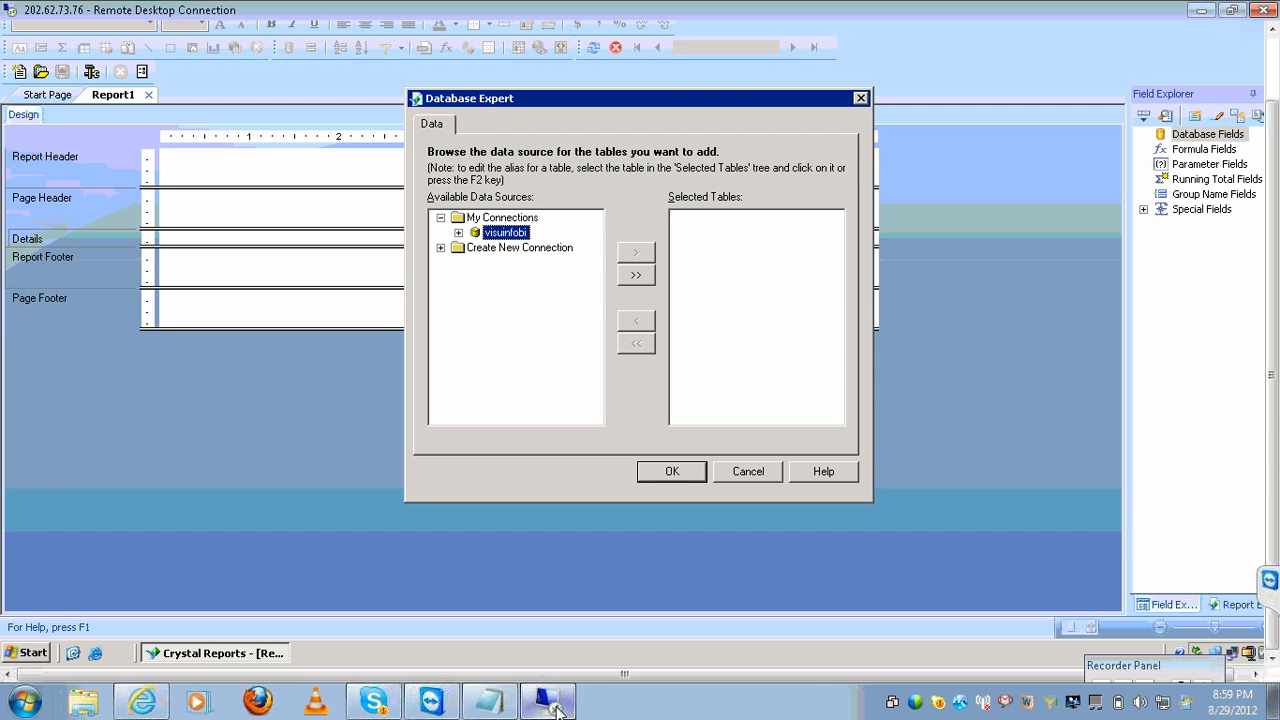
{"action": "left_click", "coordinate": [440, 217]}
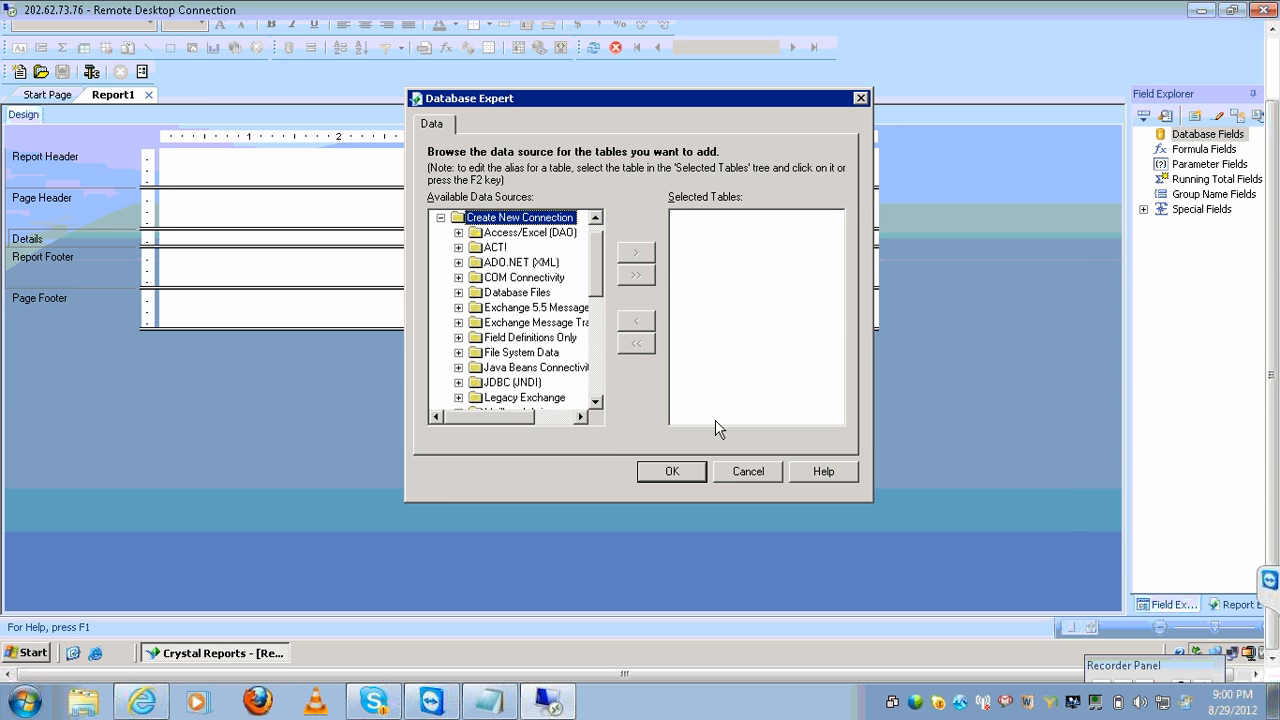
{"action": "left_click", "coordinate": [742, 473]}
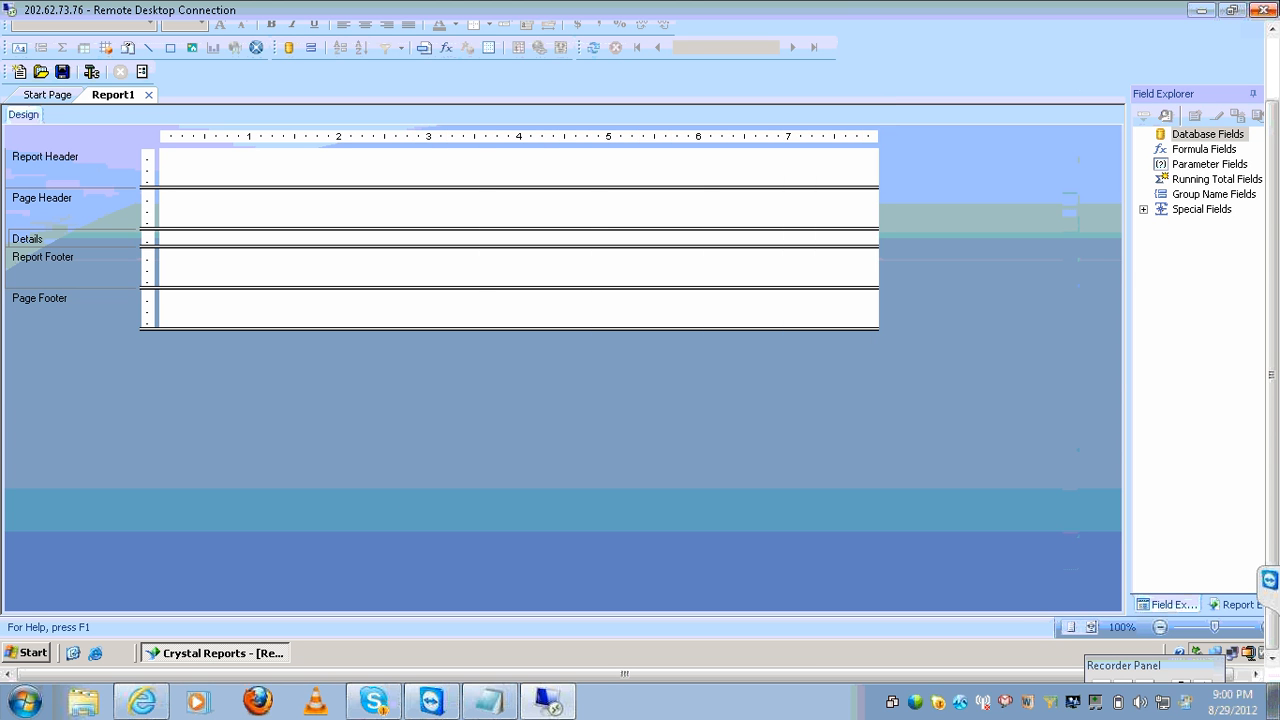
{"action": "left_click", "coordinate": [1262, 12]}
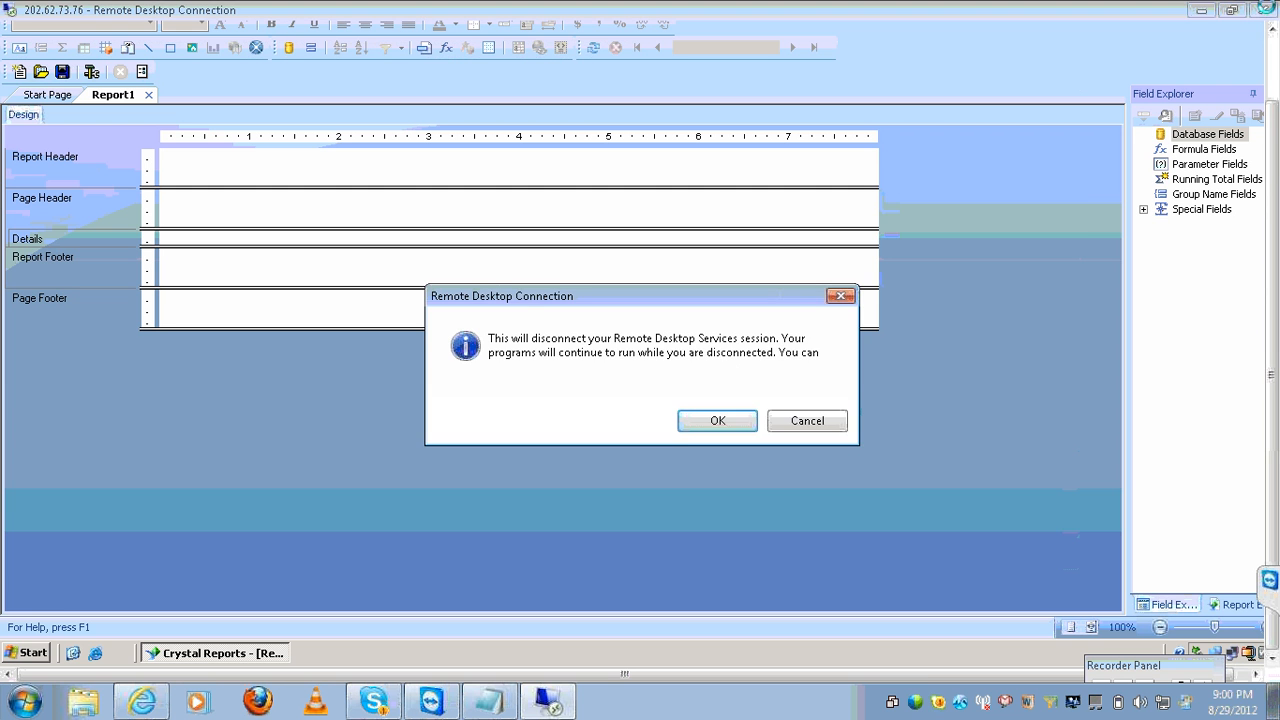
Disconnect, then reconnect to server 202.65.155.171 and attempt logging on with the password.
{"action": "left_click", "coordinate": [687, 429]}
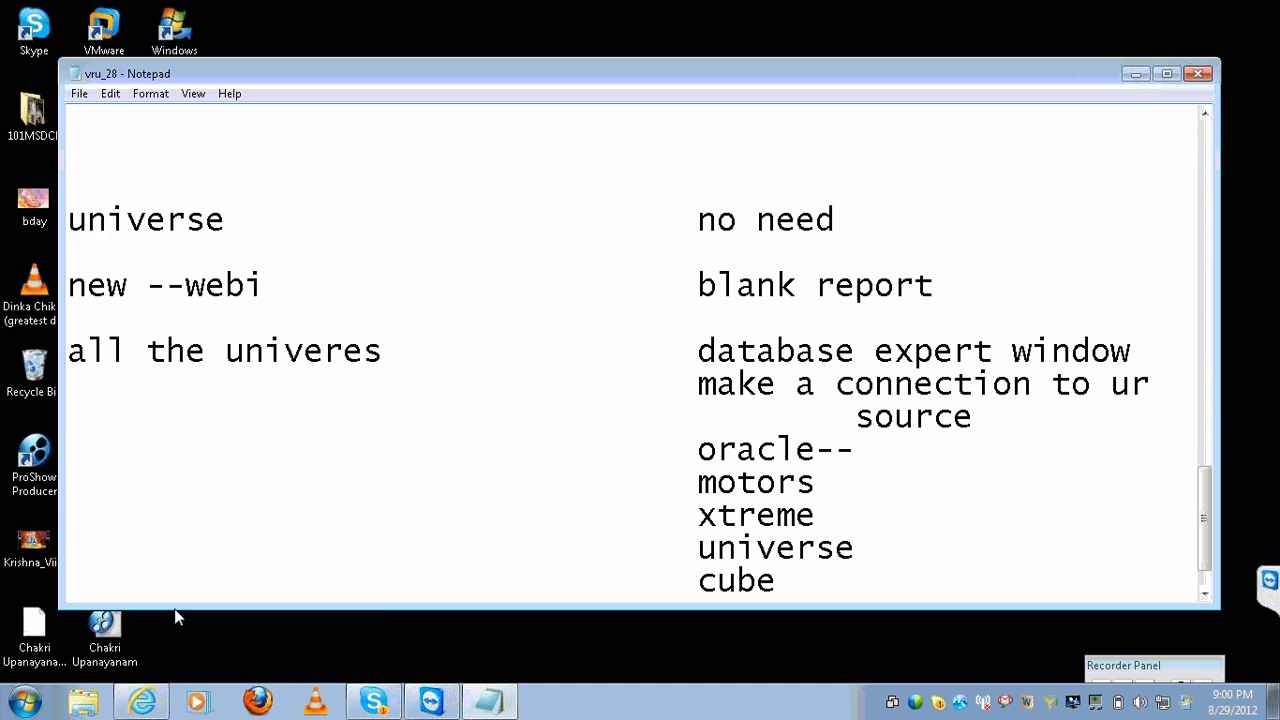
{"action": "left_click", "coordinate": [38, 703]}
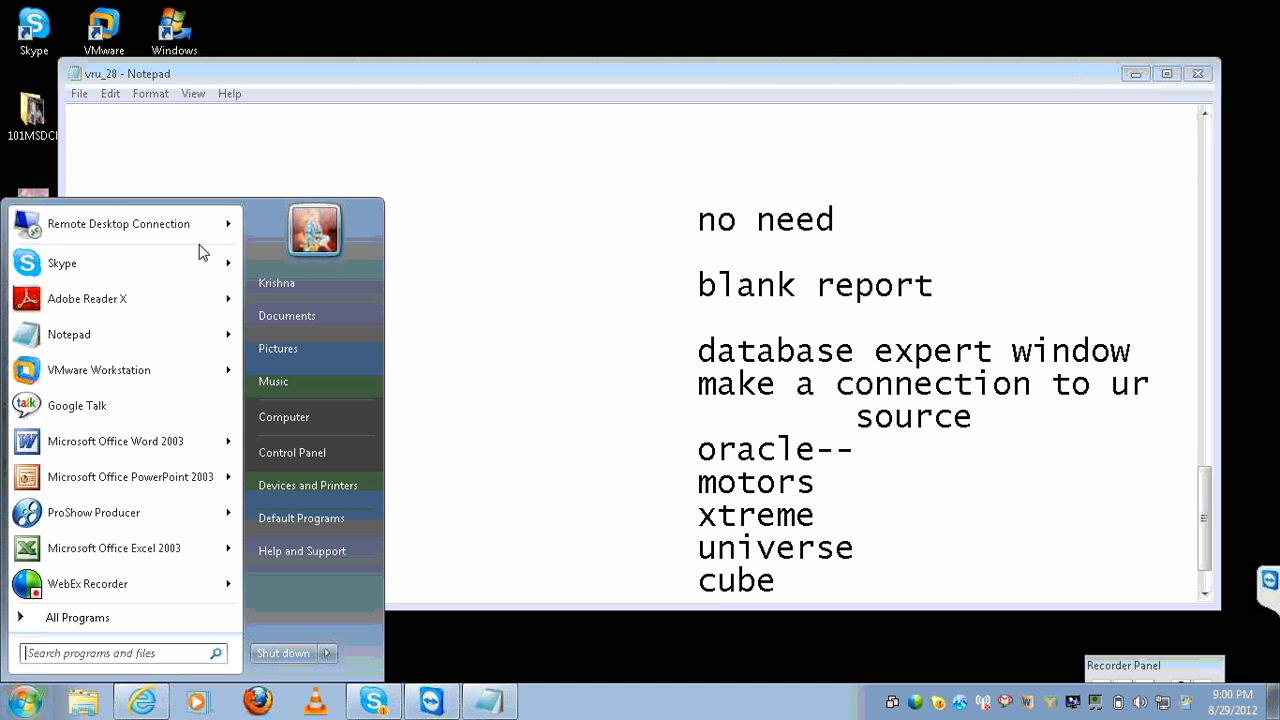
{"action": "mouse_move", "coordinate": [229, 226]}
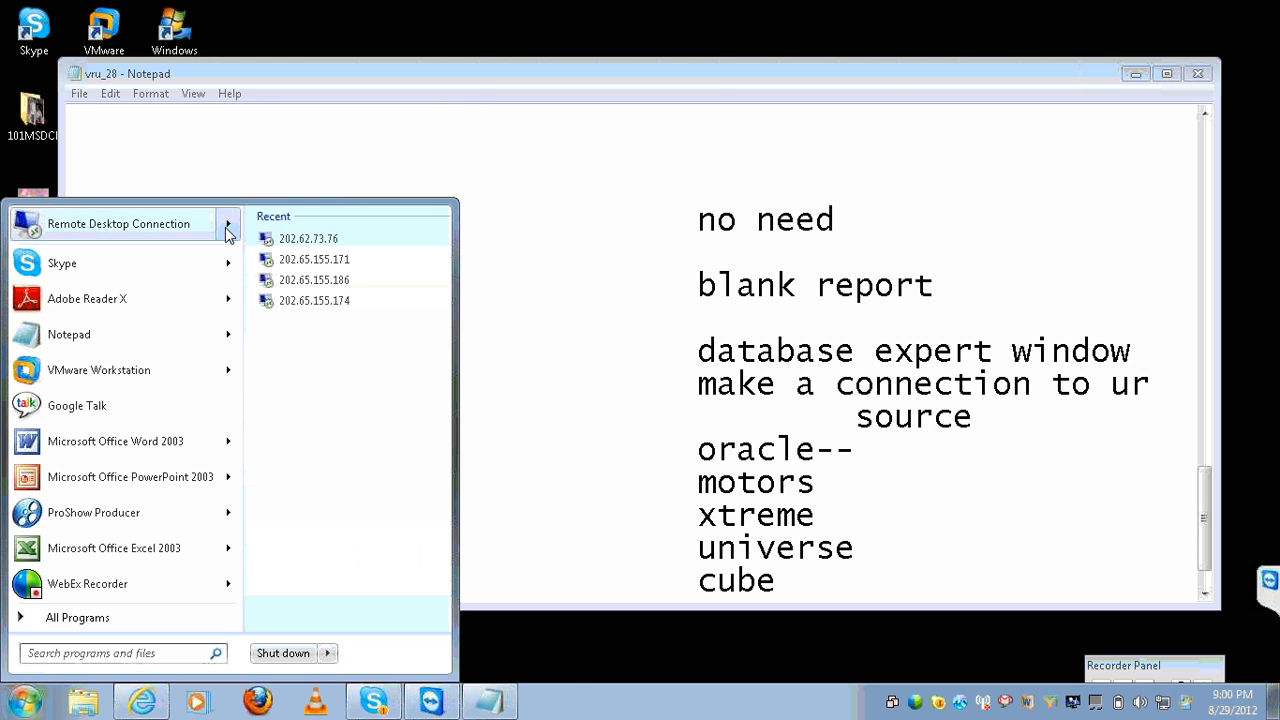
{"action": "left_click", "coordinate": [277, 260]}
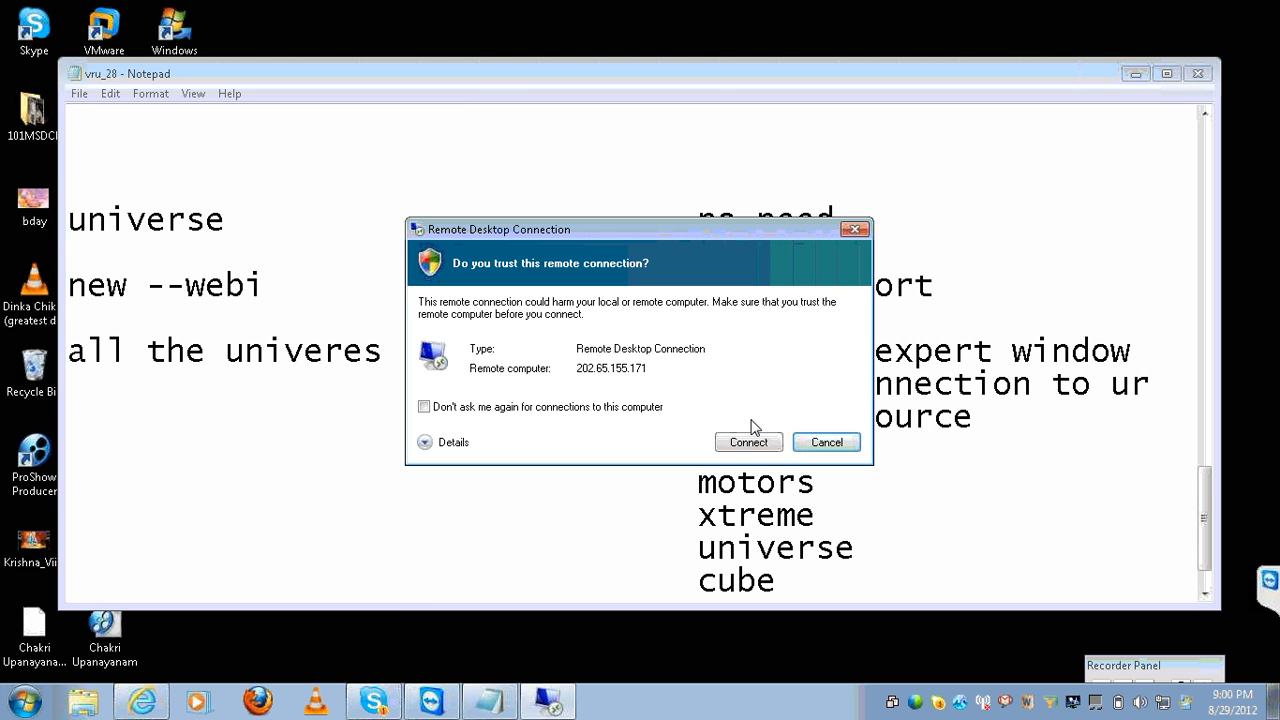
{"action": "left_click", "coordinate": [748, 438]}
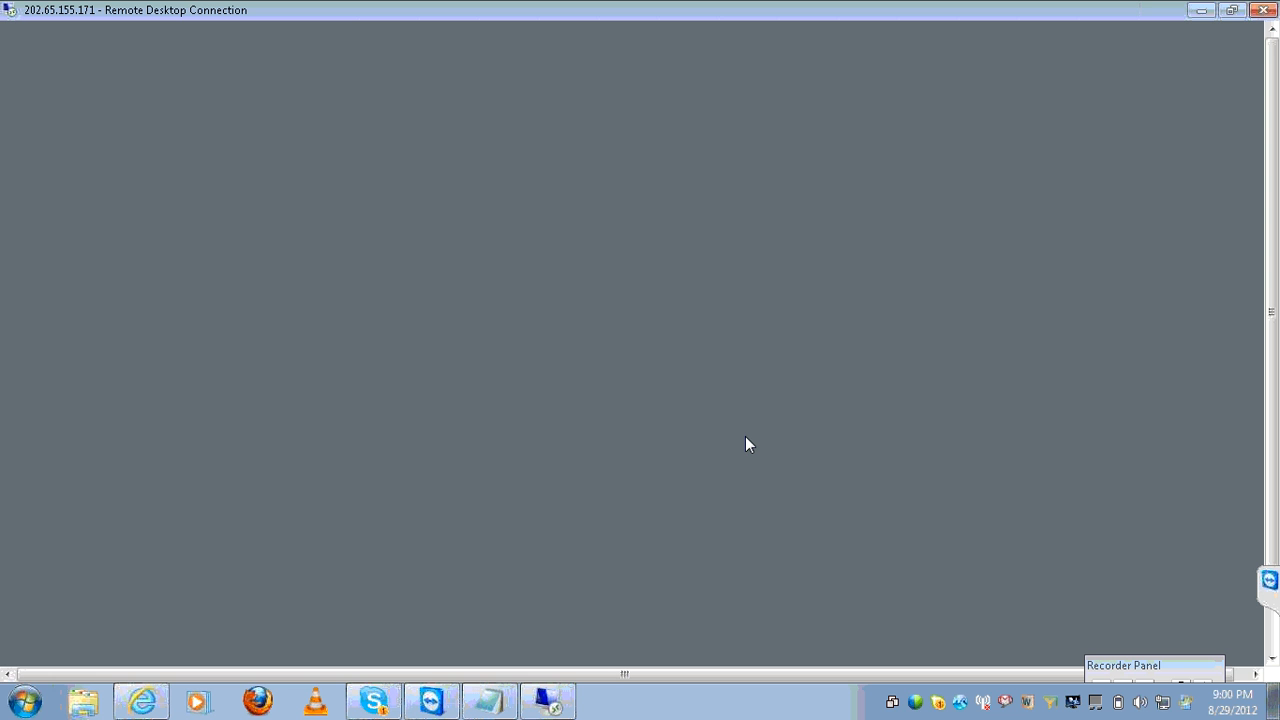
{"action": "type", "text": "●●●●●"}
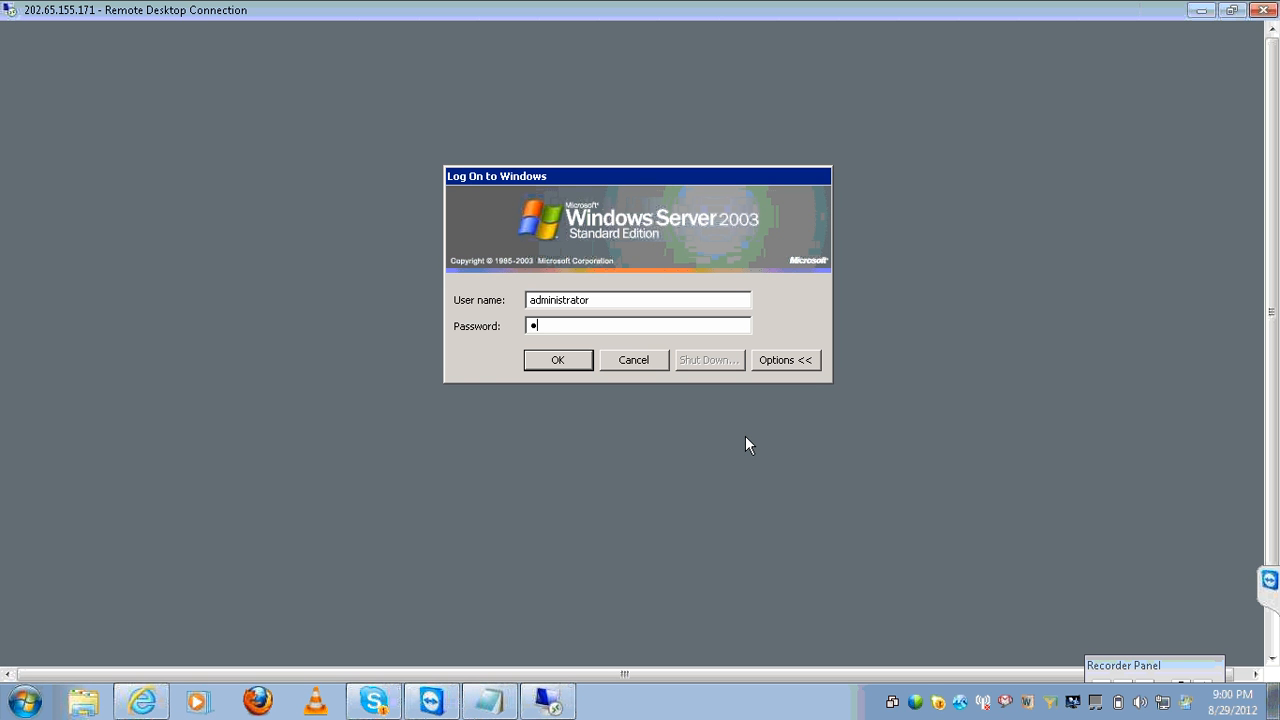
{"action": "key", "text": "BackSpace"}
{"action": "key", "text": "BackSpace"}
{"action": "key", "text": "BackSpace"}
{"action": "key", "text": "BackSpace"}
{"action": "key", "text": "BackSpace"}
{"action": "type", "text": "●●●●●●●●"}
{"action": "key", "text": "BackSpace"}
{"action": "key", "text": "BackSpace"}
{"action": "key", "text": "BackSpace"}
{"action": "key", "text": "BackSpace"}
{"action": "key", "text": "BackSpace"}
{"action": "key", "text": "BackSpace"}
{"action": "key", "text": "BackSpace"}
{"action": "type", "text": "●●●●●●●●●"}
{"action": "key", "text": "Return"}
{"action": "key", "text": "Return"}
{"action": "type", "text": "●●●●●●"}
{"action": "key", "text": "BackSpace"}
{"action": "key", "text": "BackSpace"}
{"action": "key", "text": "BackSpace"}
{"action": "key", "text": "BackSpace"}
{"action": "key", "text": "BackSpace"}
{"action": "key", "text": "BackSpace"}
Log on with a different user name and password, then close the Manage Your Server window.
{"action": "double_click", "coordinate": [646, 296]}
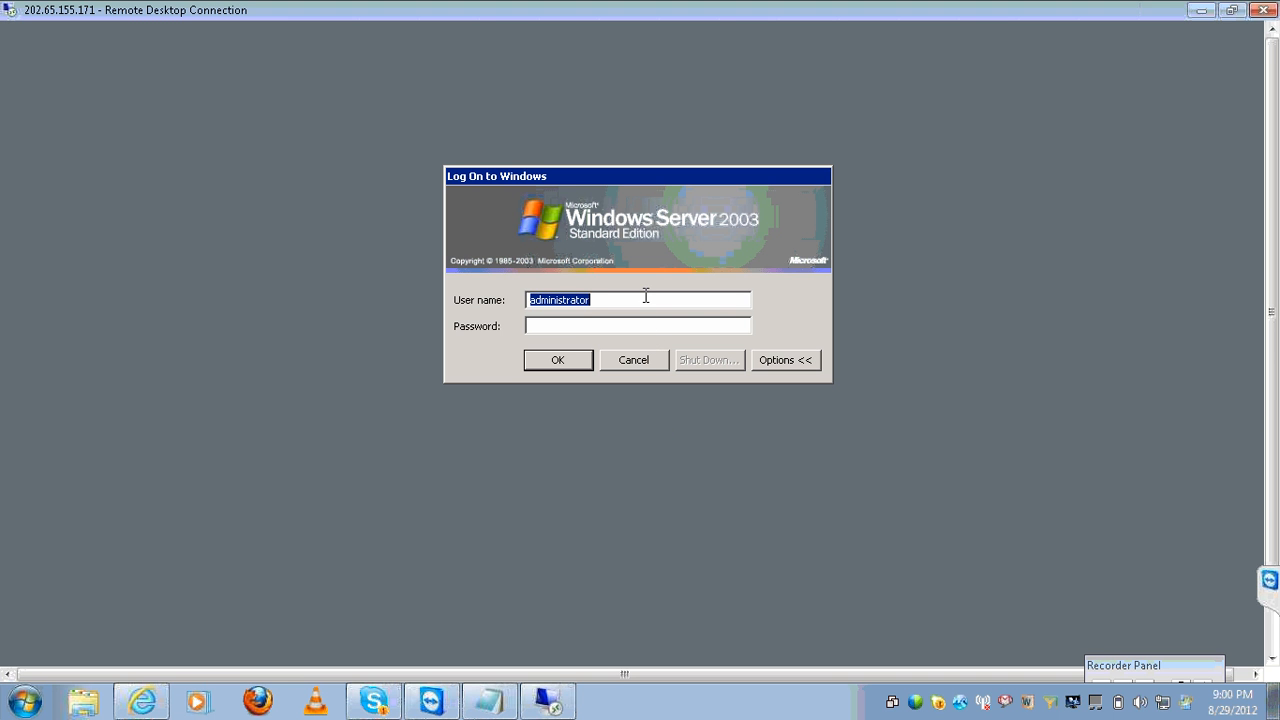
{"action": "type", "text": "suresh"}
{"action": "key", "text": "Tab"}
{"action": "type", "text": "••••••"}
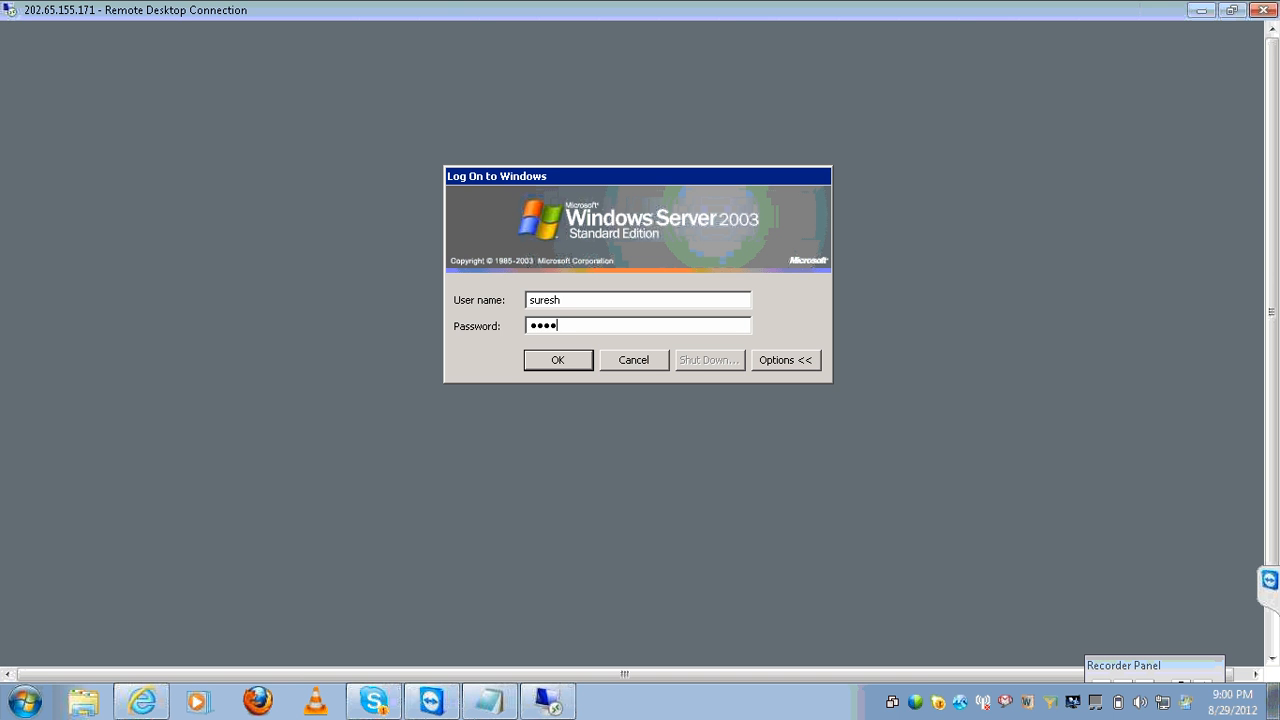
{"action": "key", "text": "Return"}
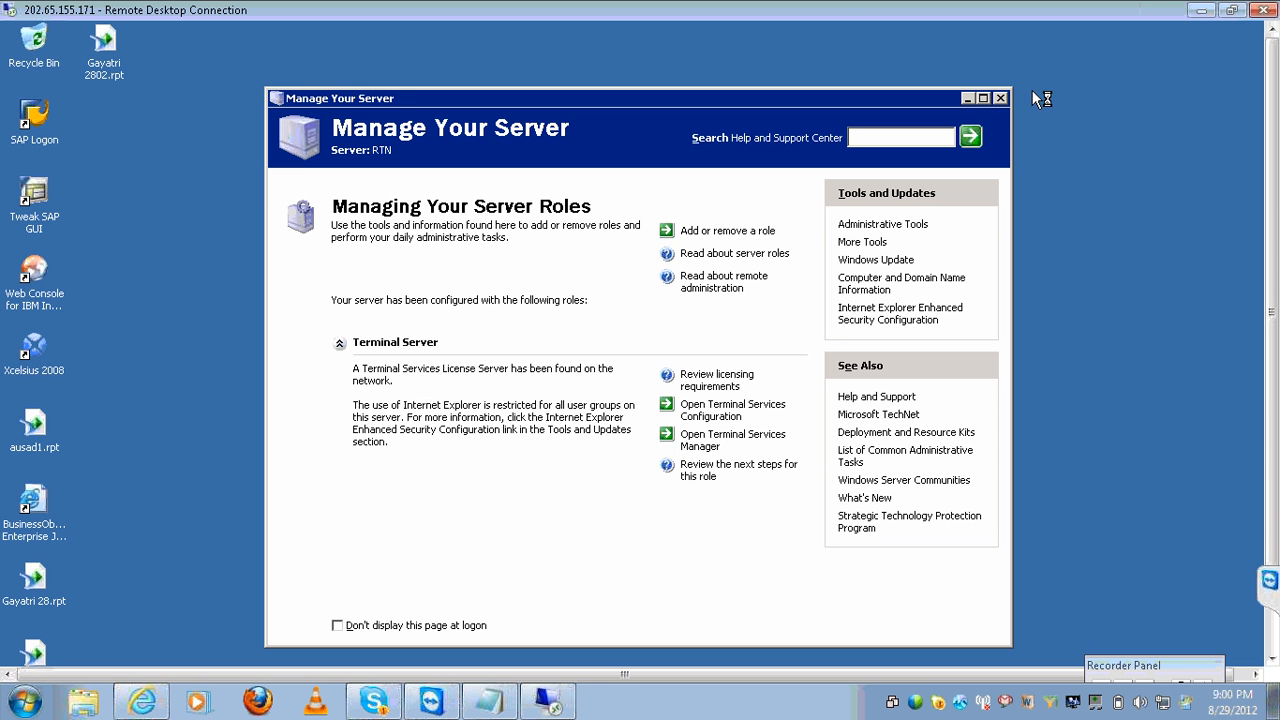
{"action": "left_click", "coordinate": [1000, 98]}
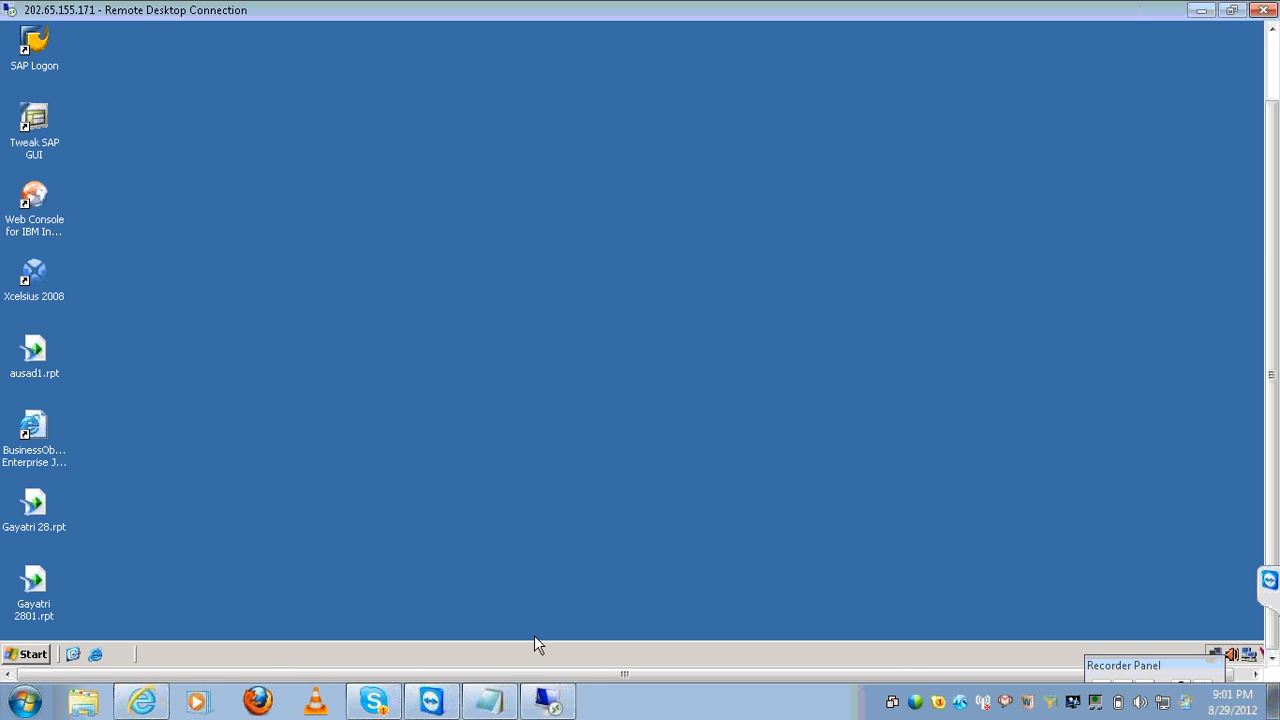
{"action": "left_click", "coordinate": [31, 653]}
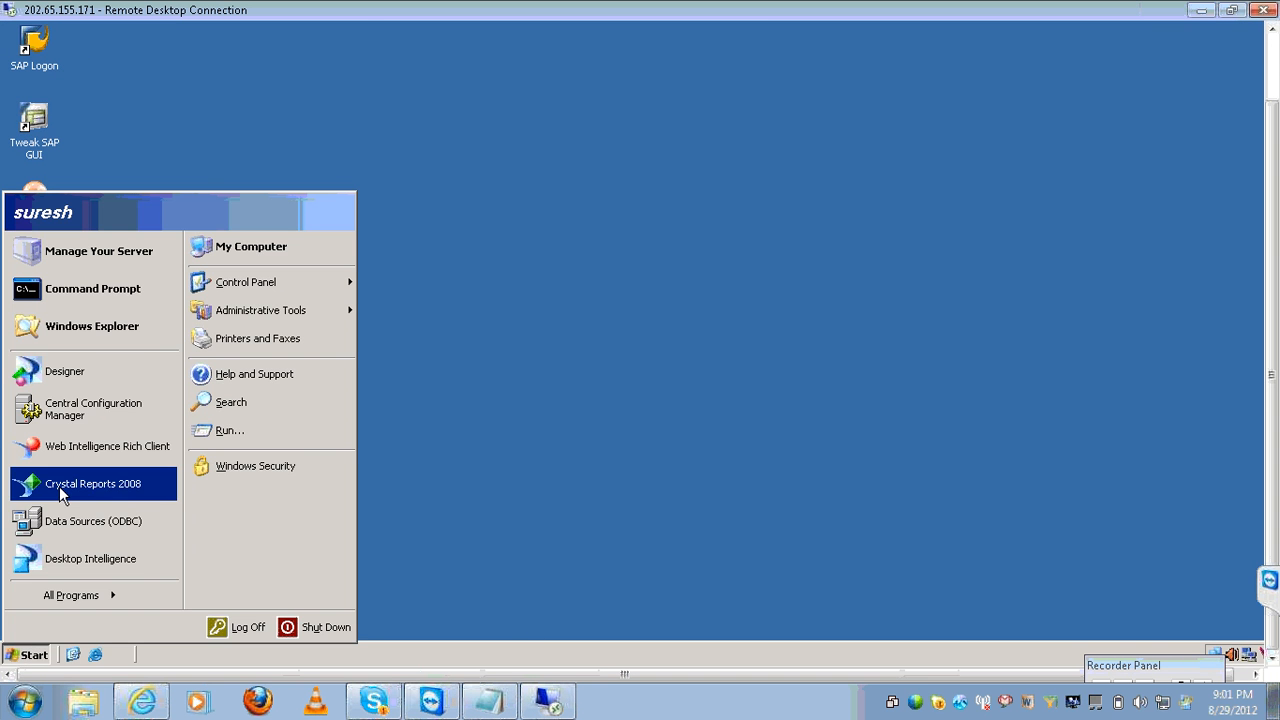
Start Apache Tomcat 5.5.20 and the Server Intelligence Agent in Central Configuration Manager, then close it.
{"action": "left_click", "coordinate": [85, 408]}
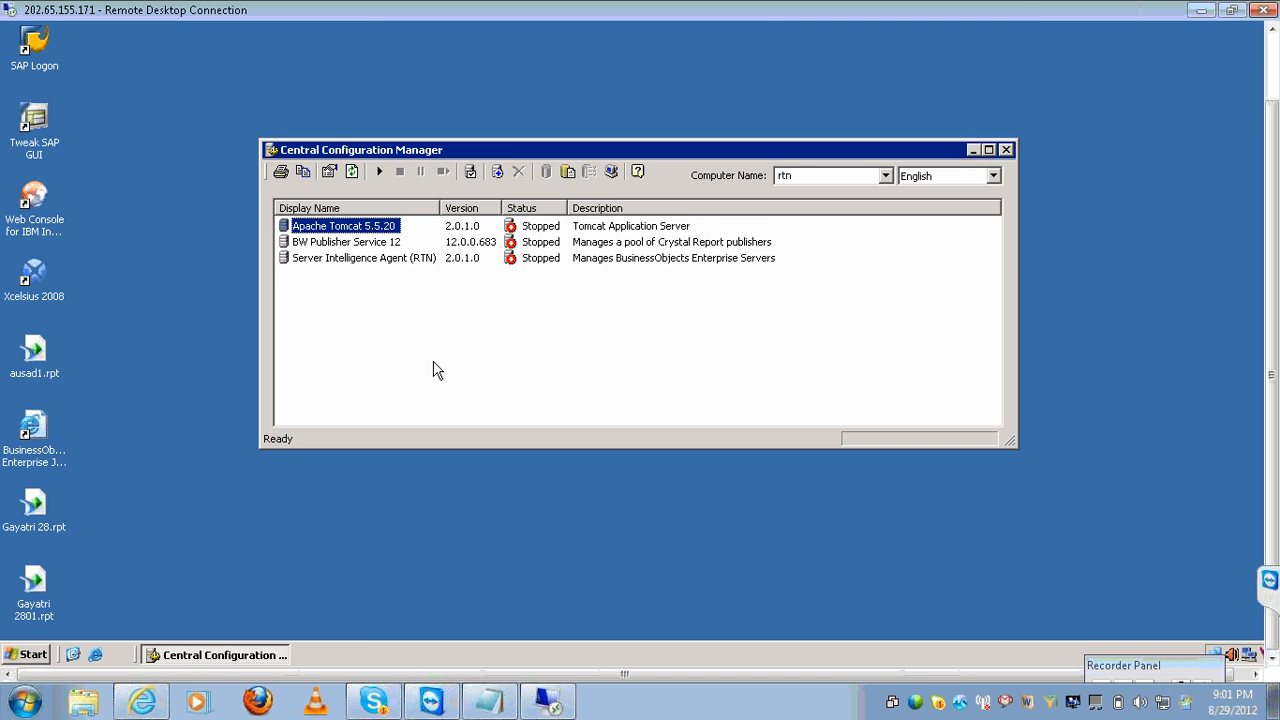
{"action": "left_click", "coordinate": [379, 172]}
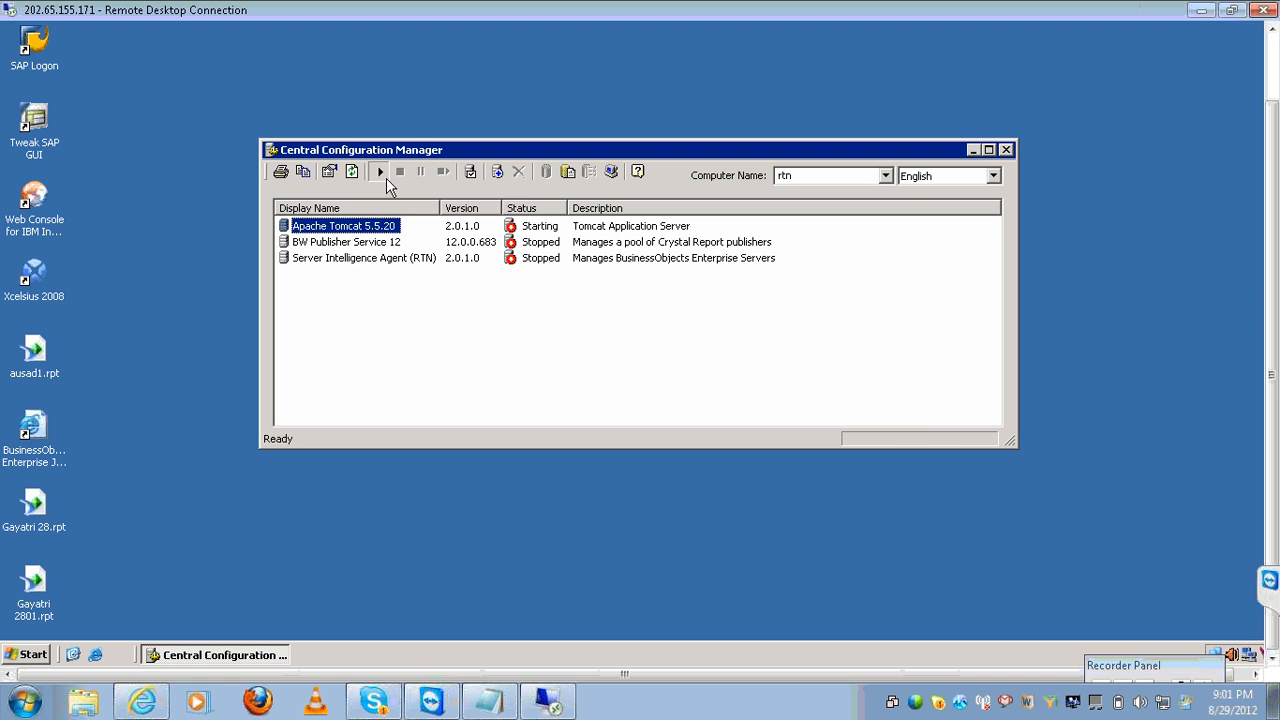
{"action": "left_click", "coordinate": [380, 260]}
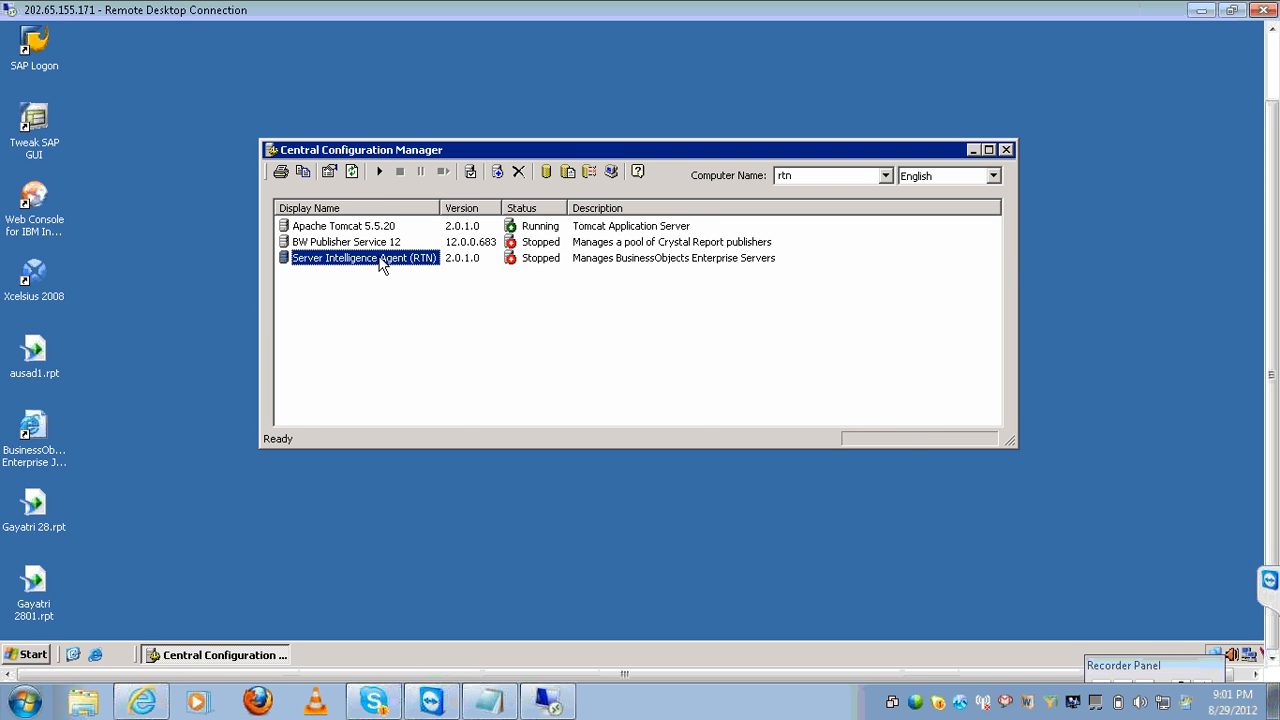
{"action": "left_click", "coordinate": [379, 172]}
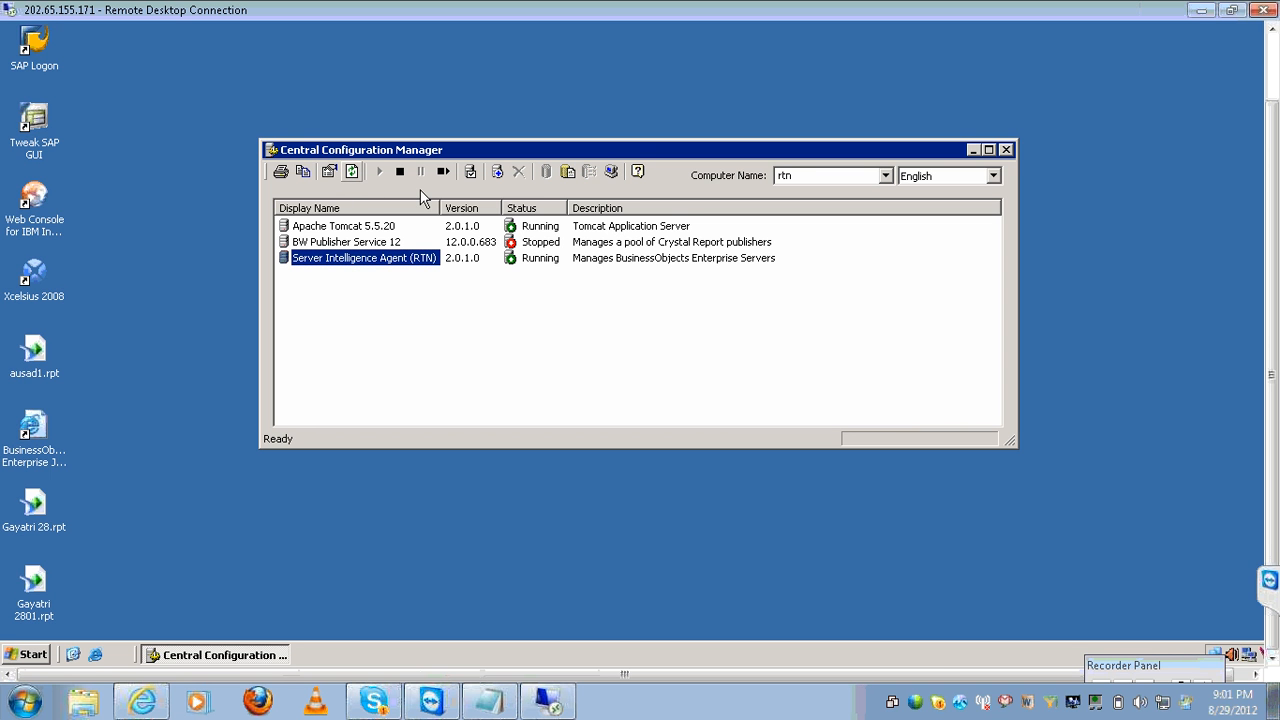
{"action": "left_click", "coordinate": [1006, 152]}
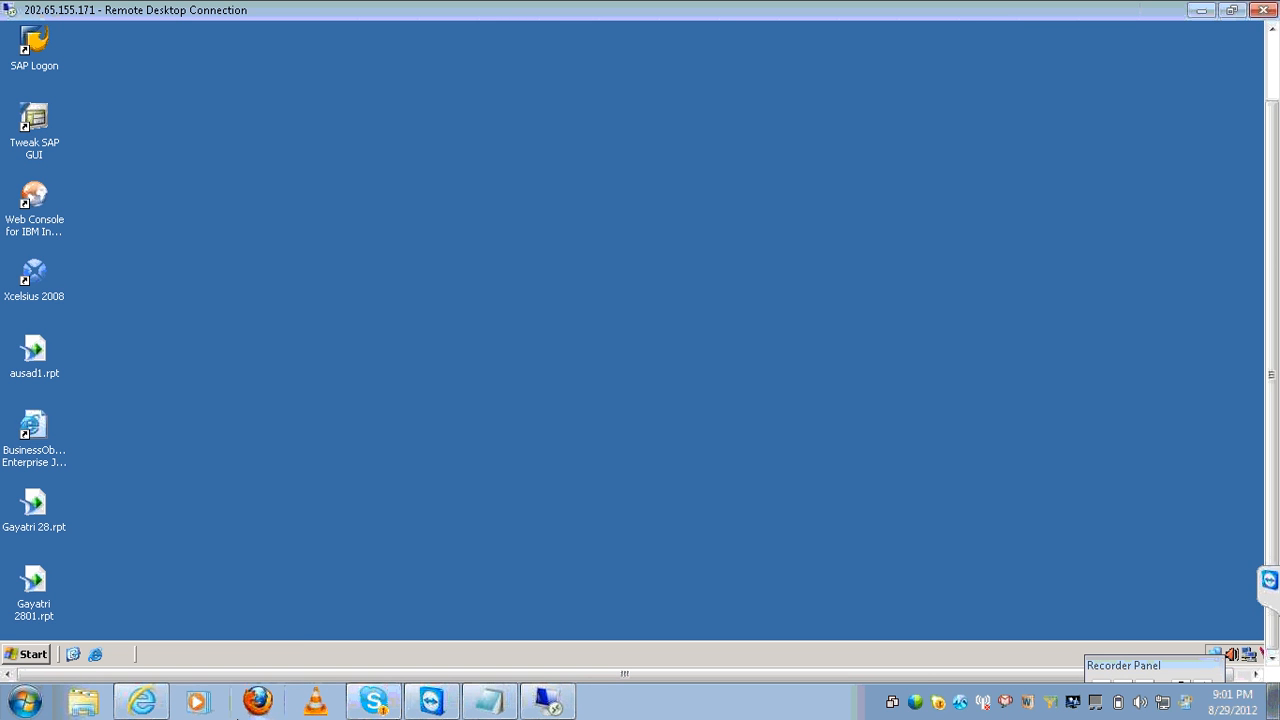
Launch Crystal Reports 2008 on the server from All Programs and wait for its Start Page.
{"action": "left_click", "coordinate": [27, 656]}
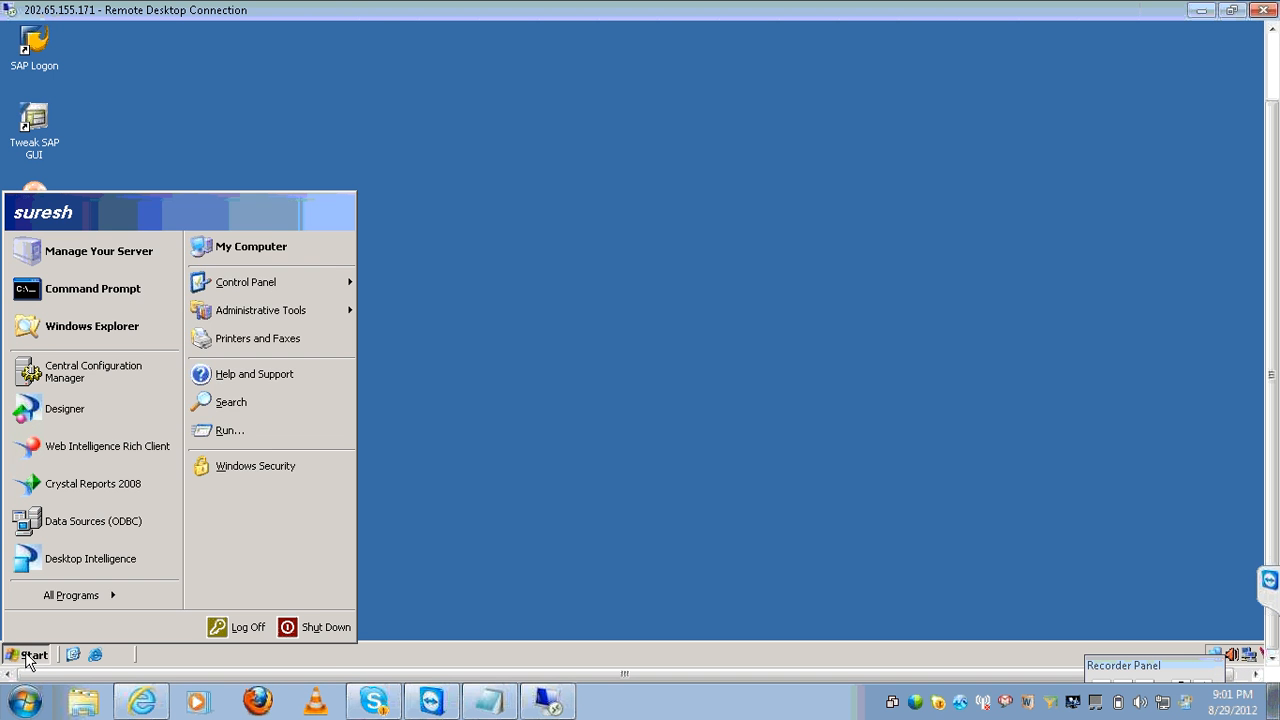
{"action": "left_click", "coordinate": [88, 593]}
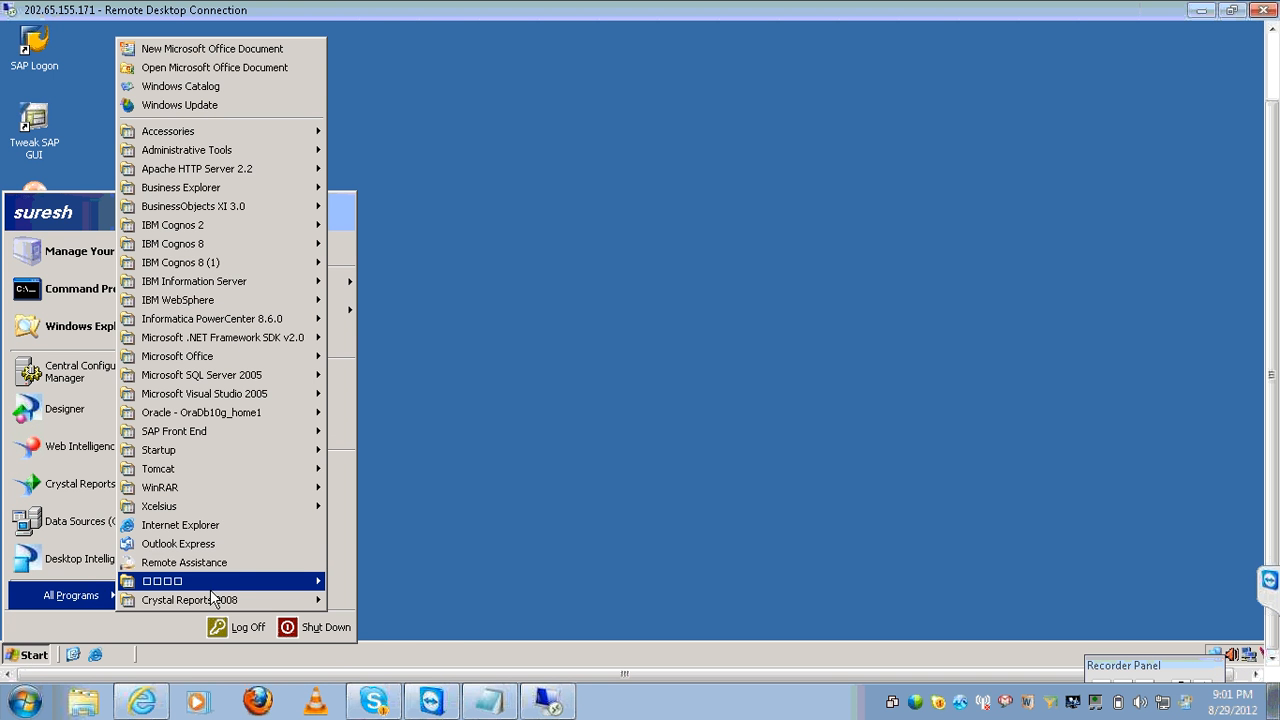
{"action": "mouse_move", "coordinate": [252, 601]}
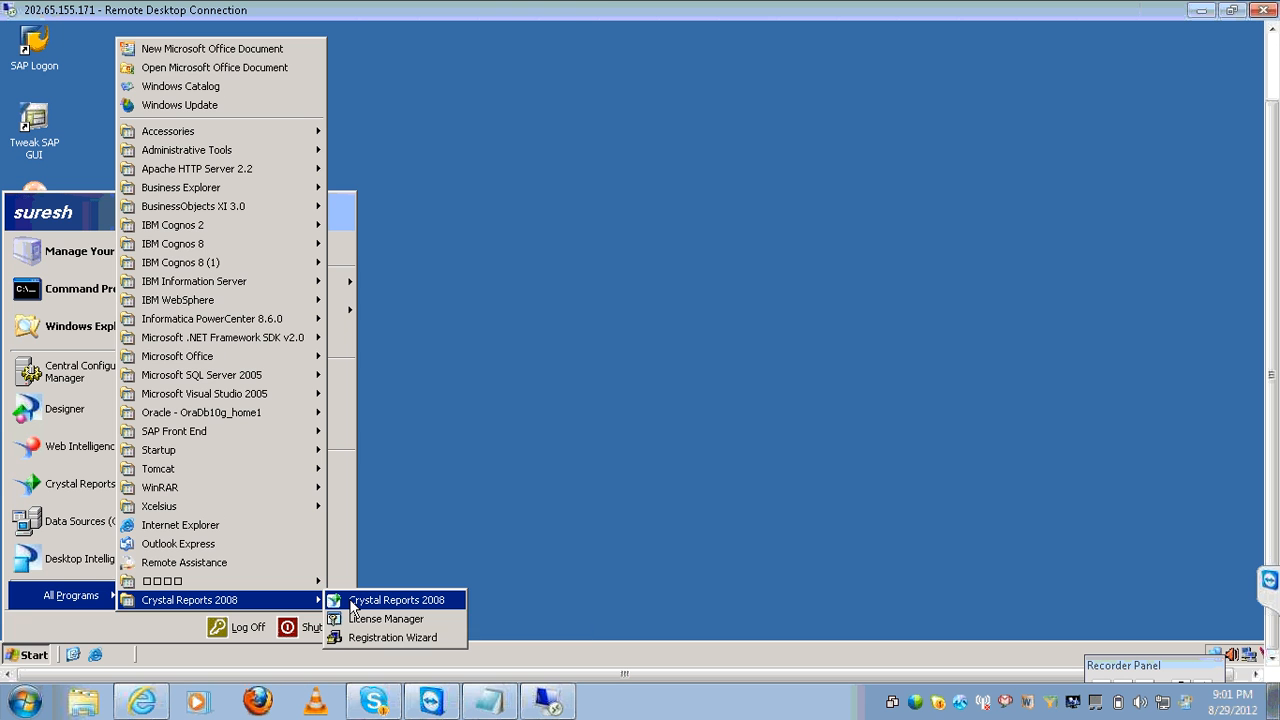
{"action": "left_click", "coordinate": [390, 600]}
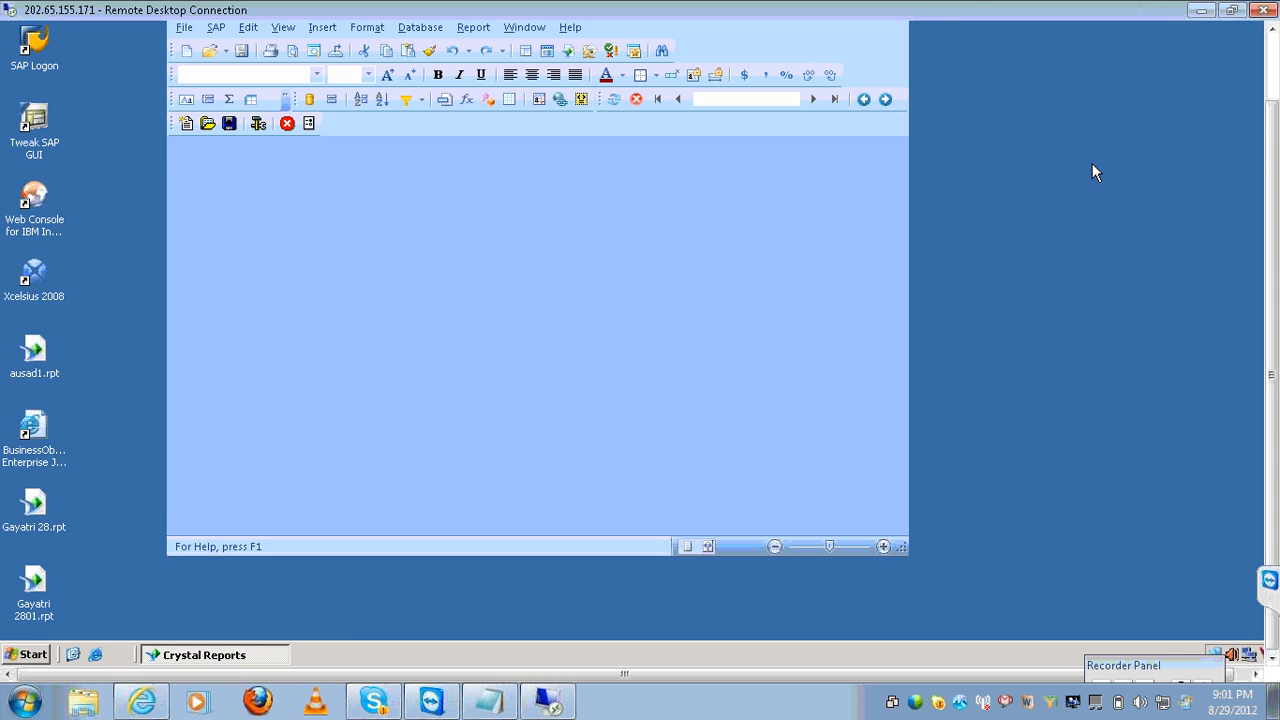
{"action": "left_click", "coordinate": [1271, 50]}
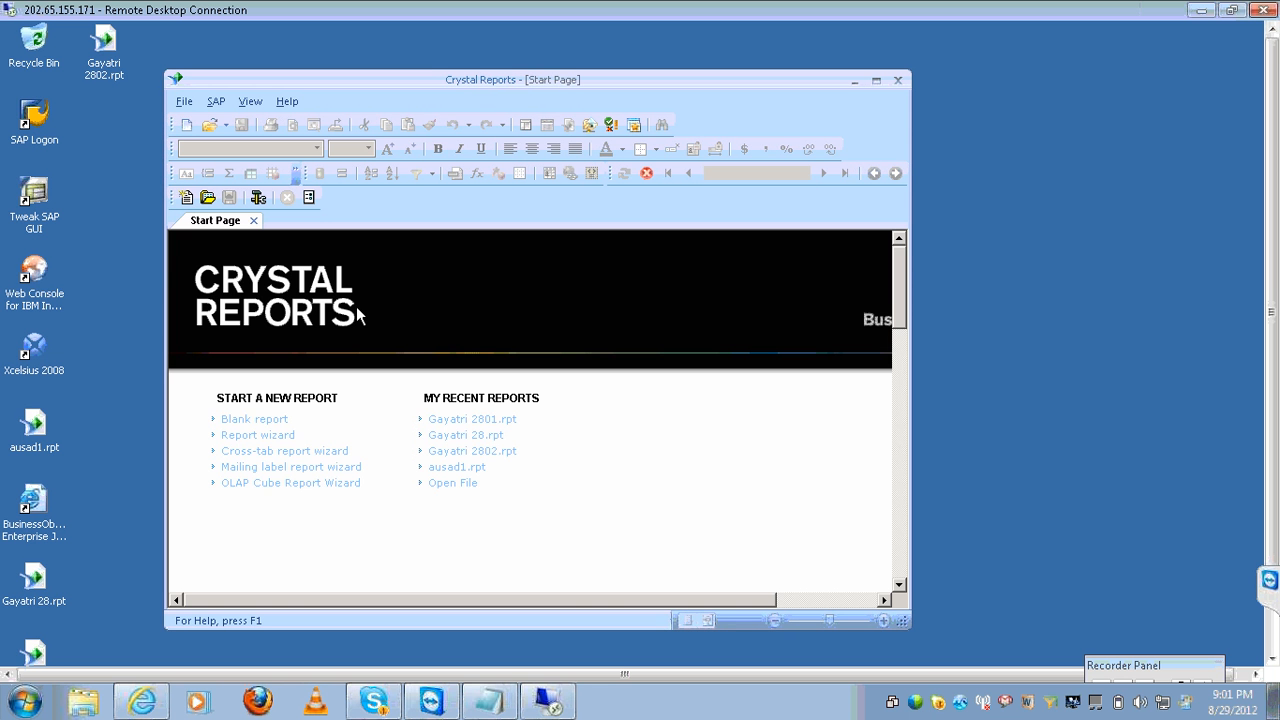
Create a blank report and expand Create New Connection > Oracle Server in the Database Expert.
{"action": "left_click", "coordinate": [256, 421]}
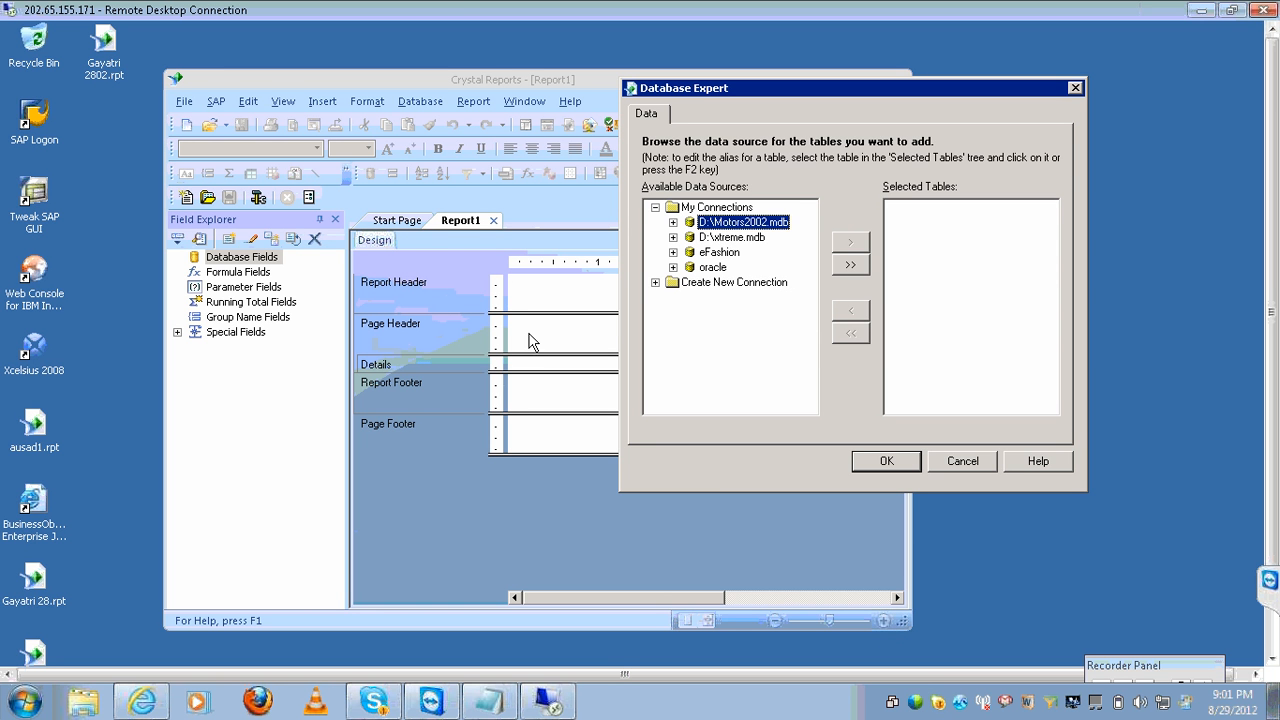
{"action": "left_click", "coordinate": [655, 208]}
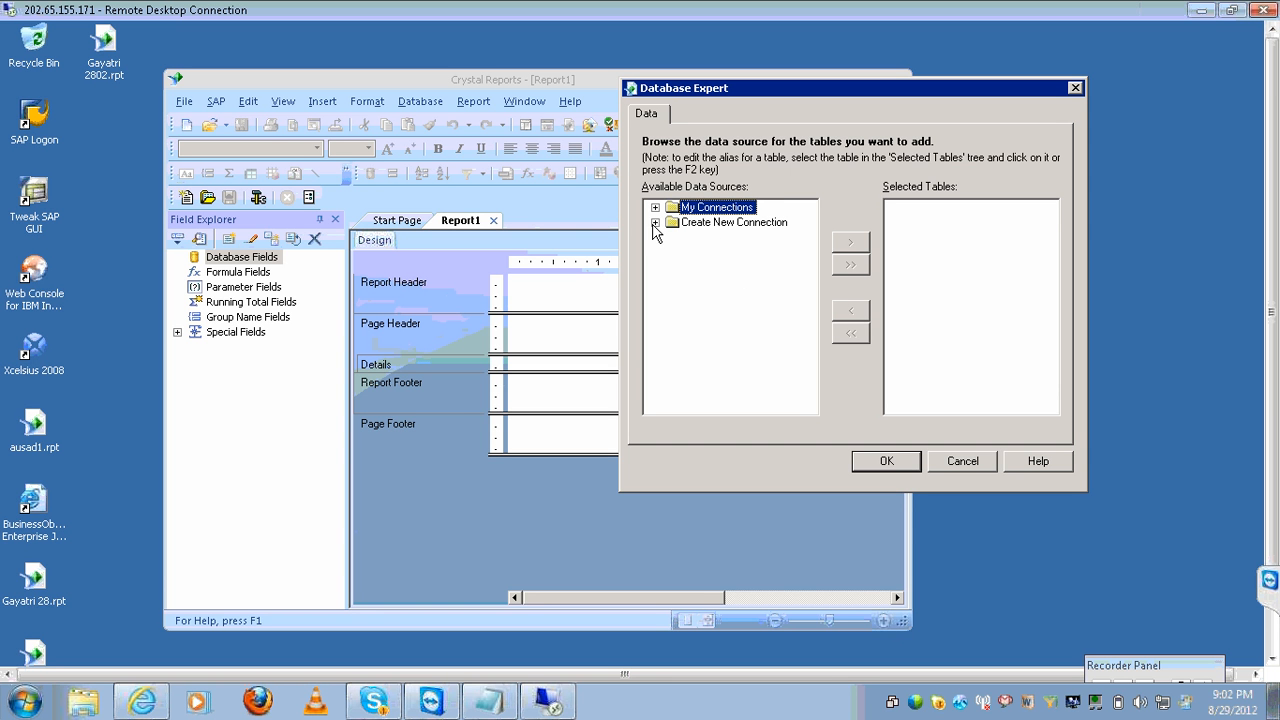
{"action": "left_click", "coordinate": [655, 222]}
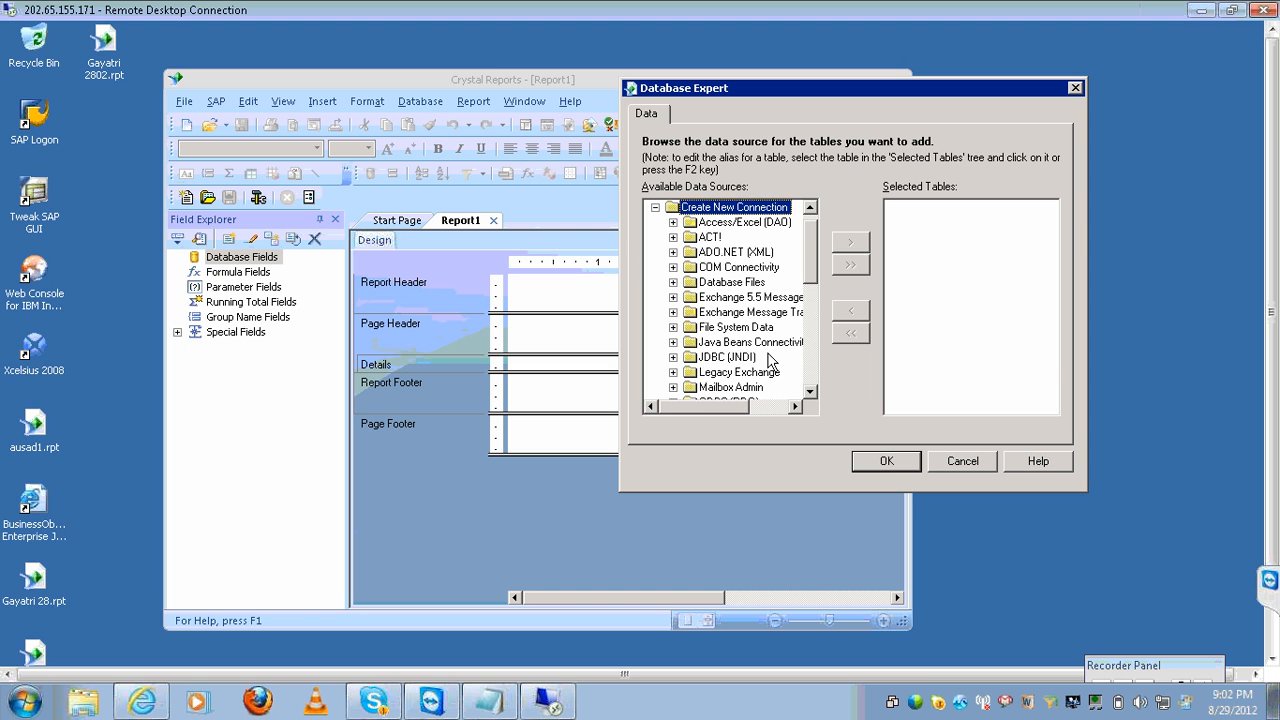
{"action": "left_click", "coordinate": [811, 393]}
{"action": "left_click", "coordinate": [811, 393]}
{"action": "left_click", "coordinate": [811, 393]}
{"action": "left_click", "coordinate": [811, 393]}
{"action": "left_click", "coordinate": [811, 393]}
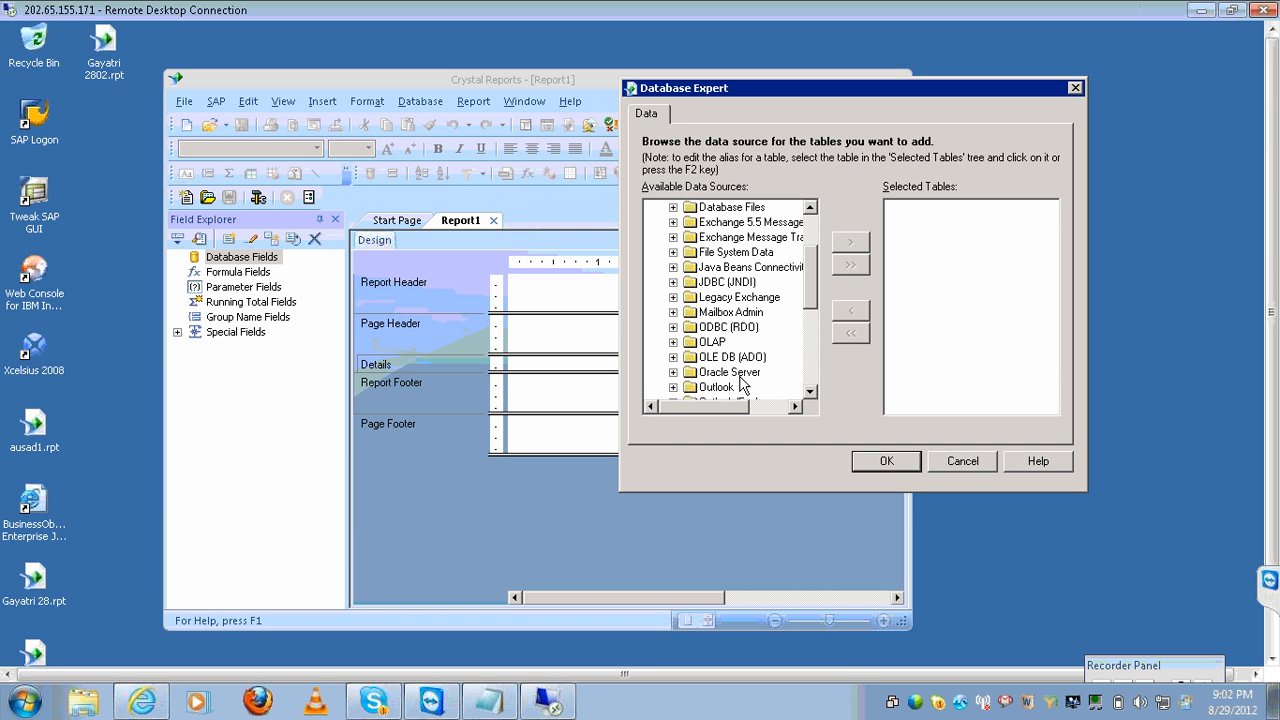
{"action": "left_click", "coordinate": [673, 372]}
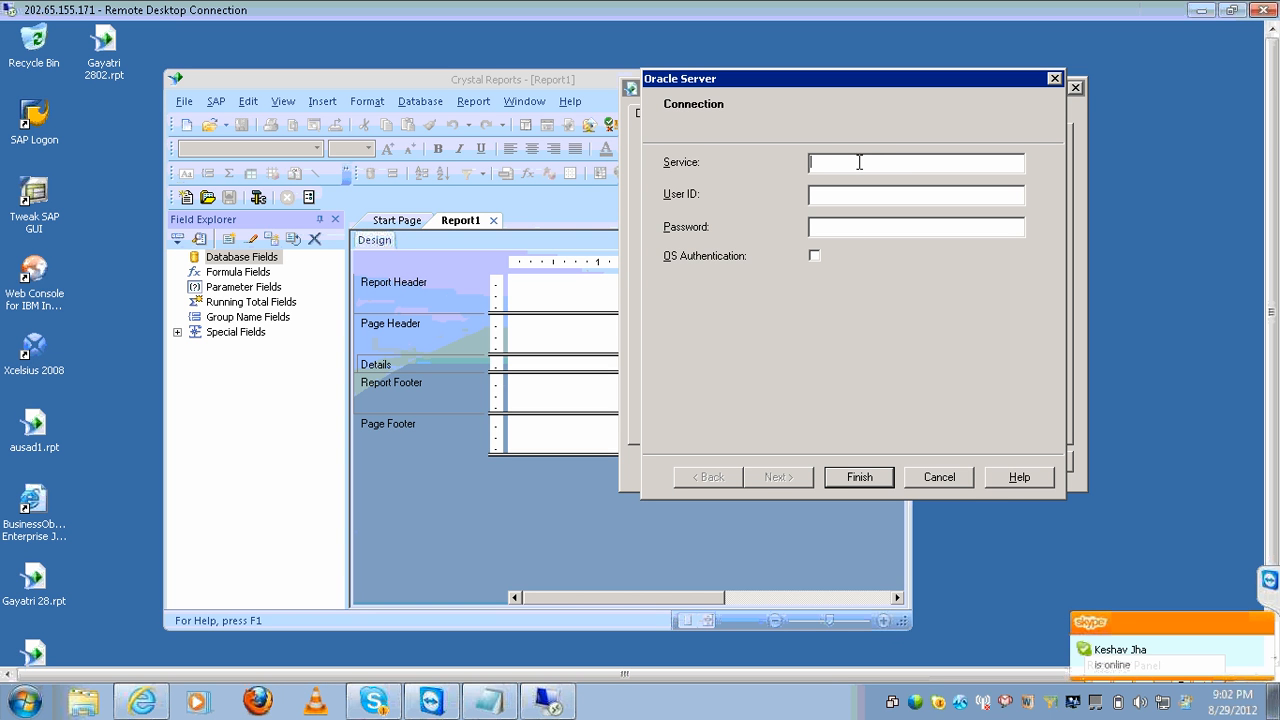
Create an Oracle Server connection to service 'oracle', entering the user ID and password.
{"action": "type", "text": "oracle"}
{"action": "key", "text": "Tab"}
{"action": "type", "text": "scot"}
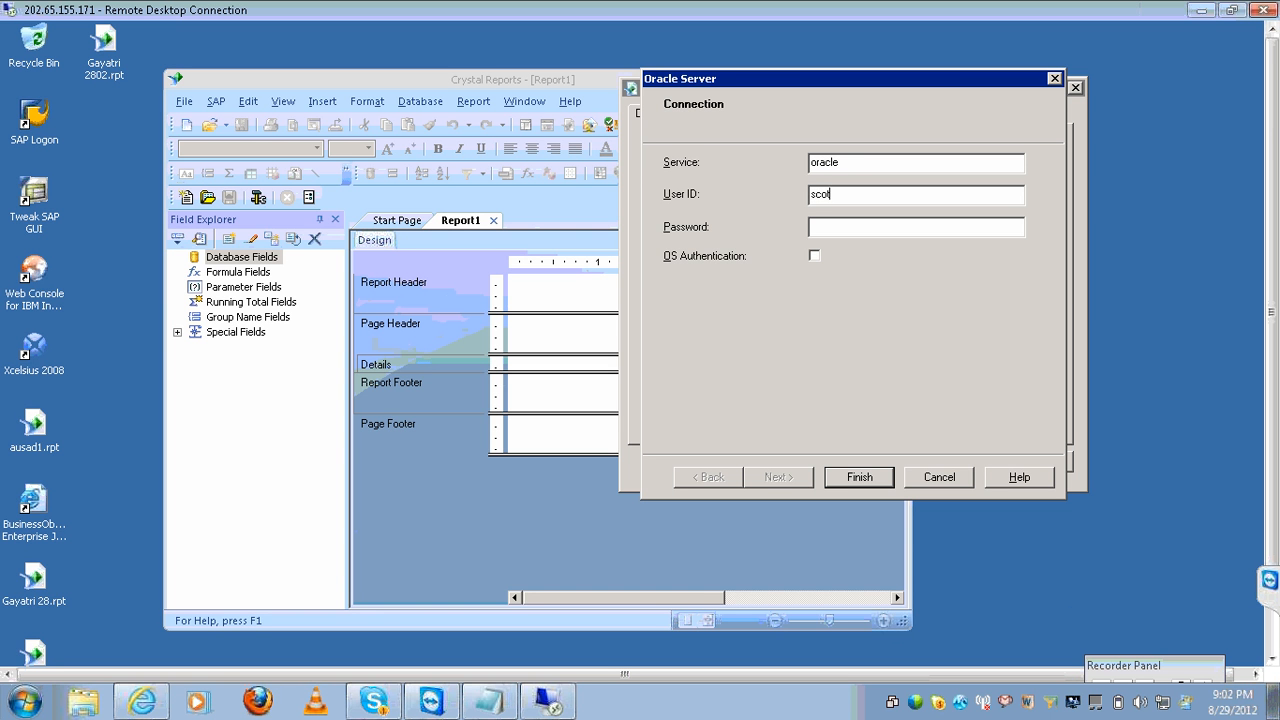
{"action": "key", "text": "Tab"}
{"action": "key", "text": "shift+Tab"}
{"action": "key", "text": "Tab"}
{"action": "type", "text": "tiger"}
{"action": "left_click", "coordinate": [858, 478]}
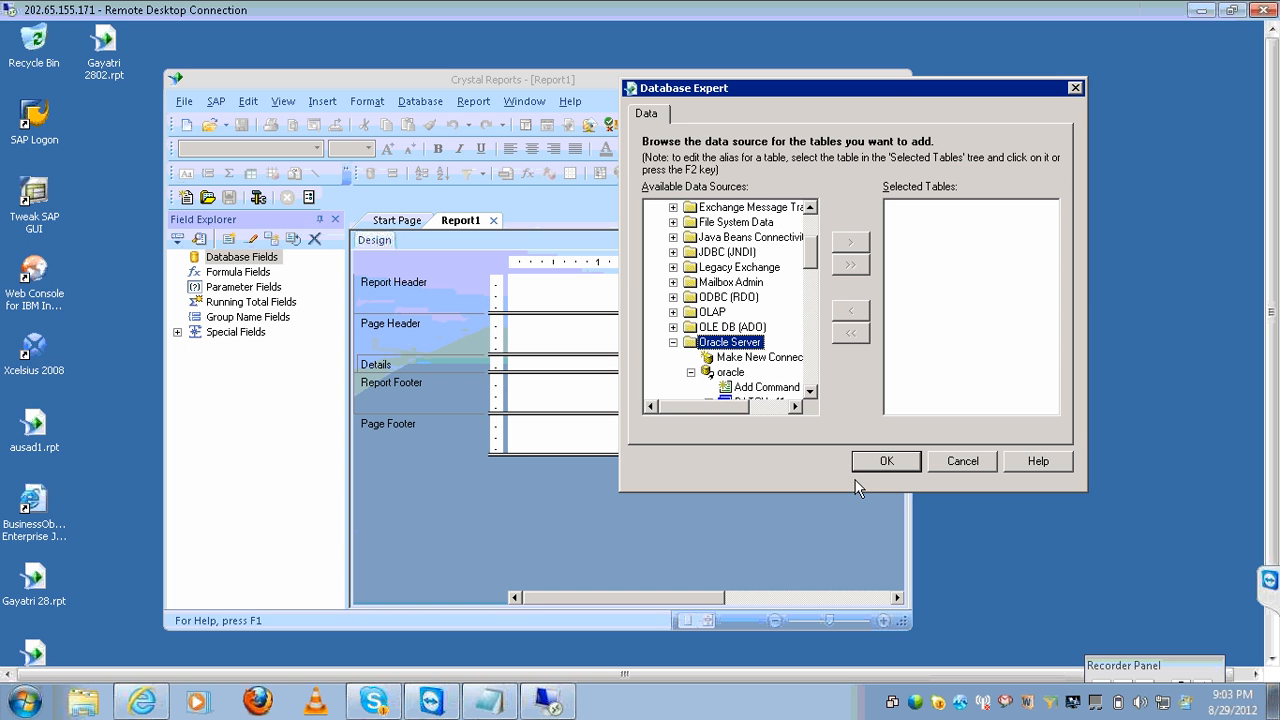
Scroll to the SCOTT schema under the oracle connection and expand its Tables.
{"action": "left_click", "coordinate": [810, 392]}
{"action": "left_click", "coordinate": [810, 392]}
{"action": "left_click", "coordinate": [810, 392]}
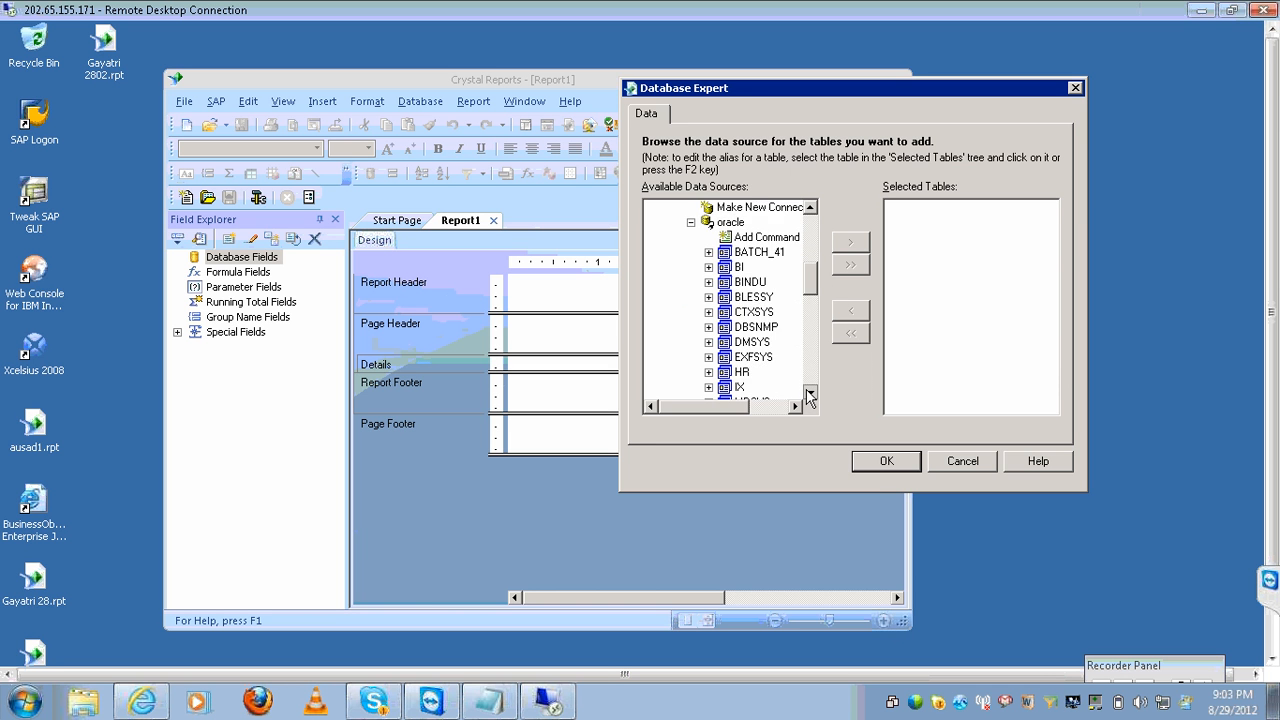
{"action": "left_click", "coordinate": [810, 392]}
{"action": "left_click", "coordinate": [810, 392]}
{"action": "left_click", "coordinate": [810, 392]}
{"action": "left_click", "coordinate": [810, 392]}
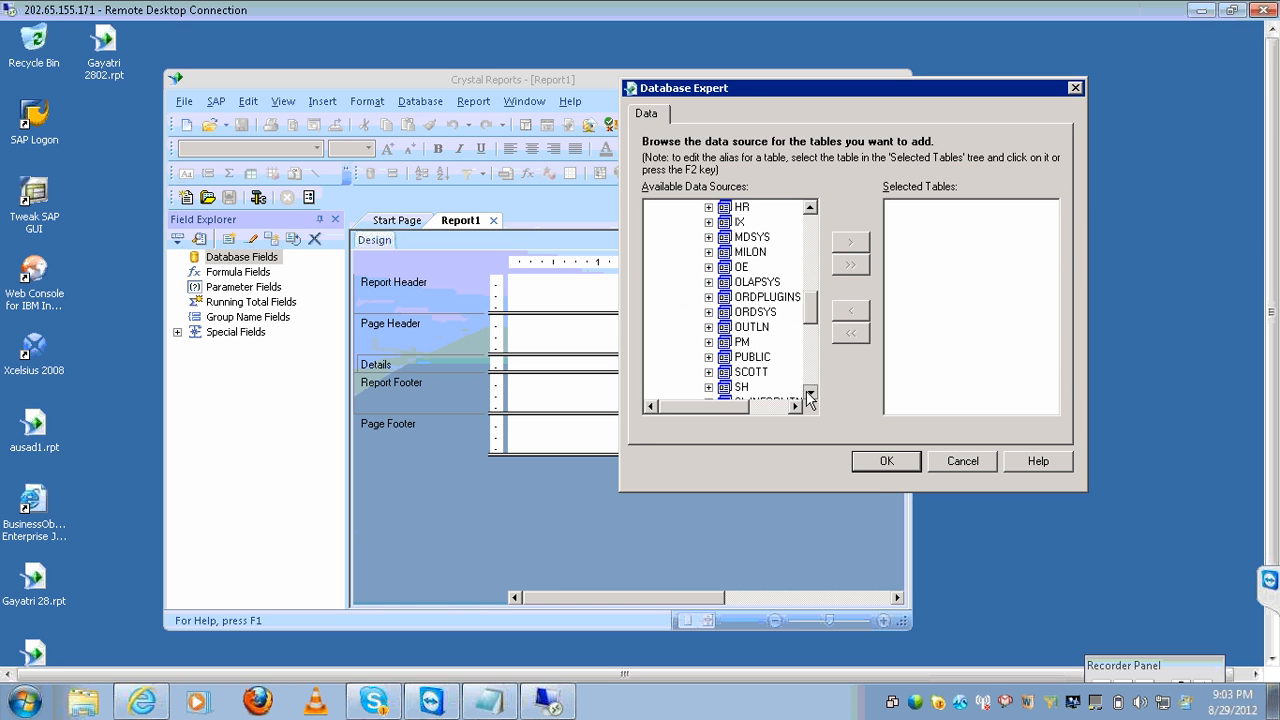
{"action": "left_click", "coordinate": [810, 392]}
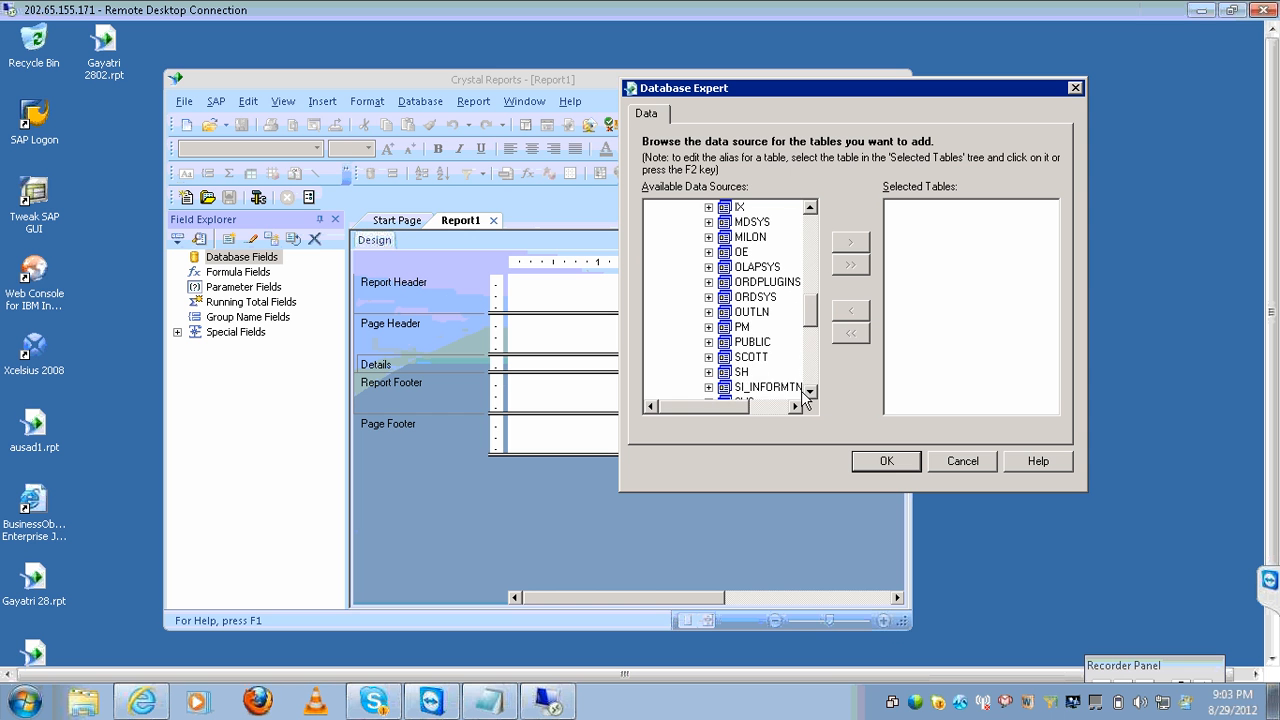
{"action": "left_click", "coordinate": [709, 357]}
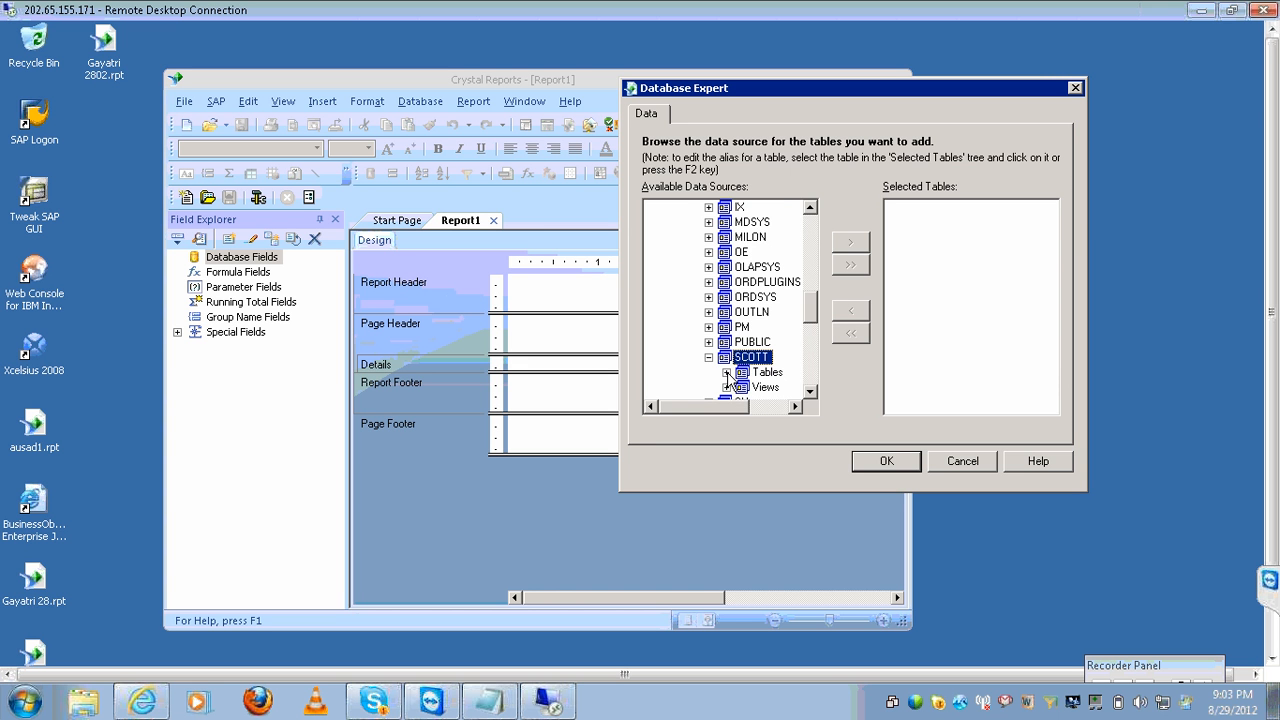
{"action": "left_click", "coordinate": [727, 372]}
Add the EMP table to the selected tables and confirm with OK.
{"action": "left_click", "coordinate": [796, 406]}
{"action": "left_click", "coordinate": [796, 406]}
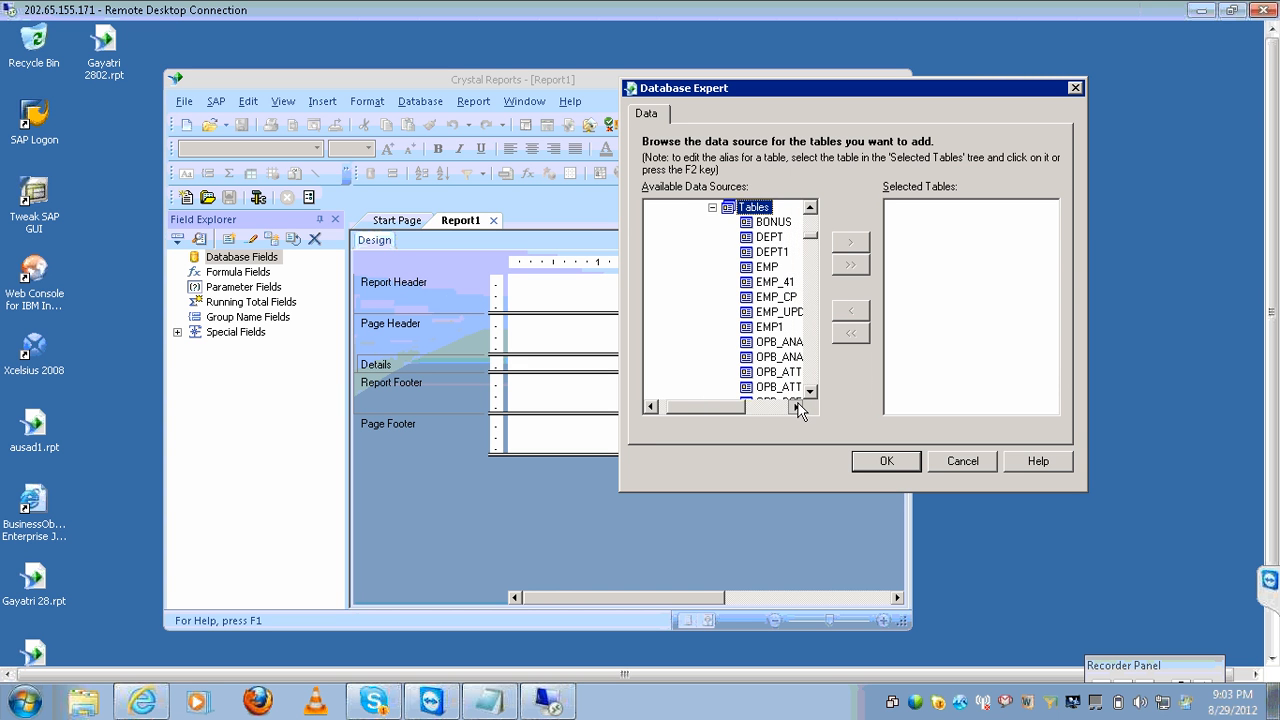
{"action": "left_click", "coordinate": [798, 407]}
{"action": "left_click", "coordinate": [760, 268]}
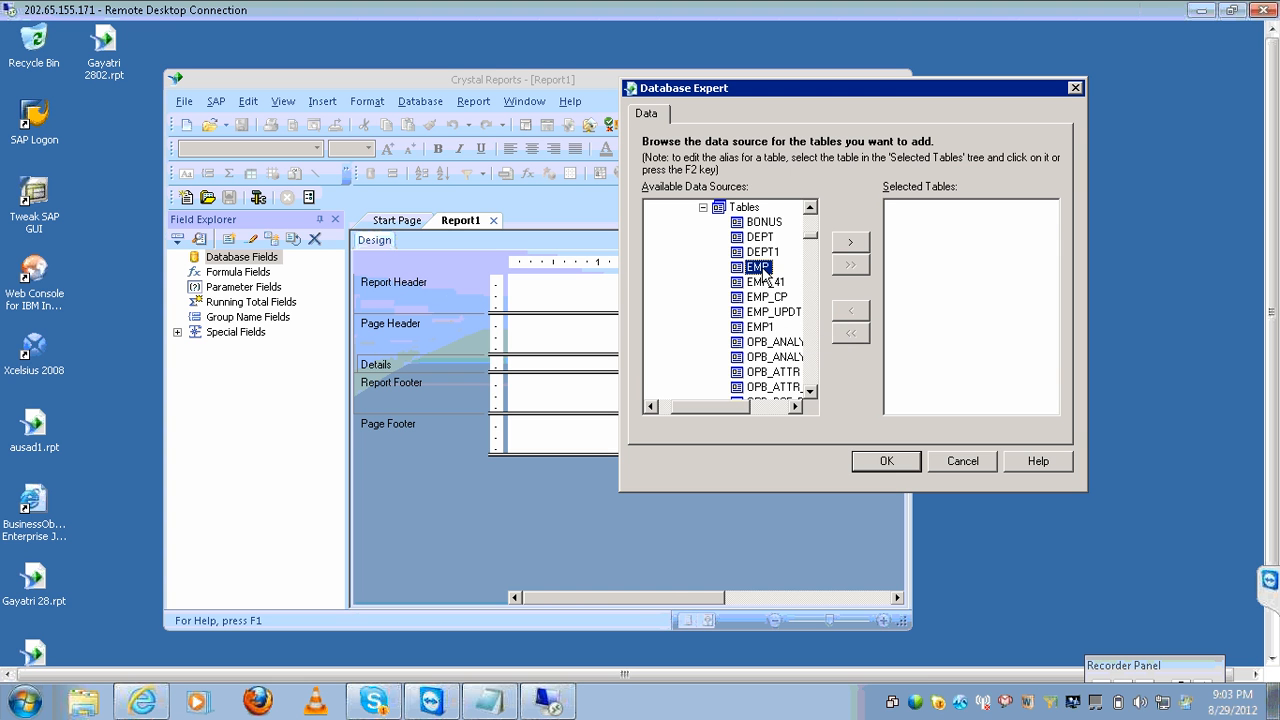
{"action": "left_click", "coordinate": [850, 242]}
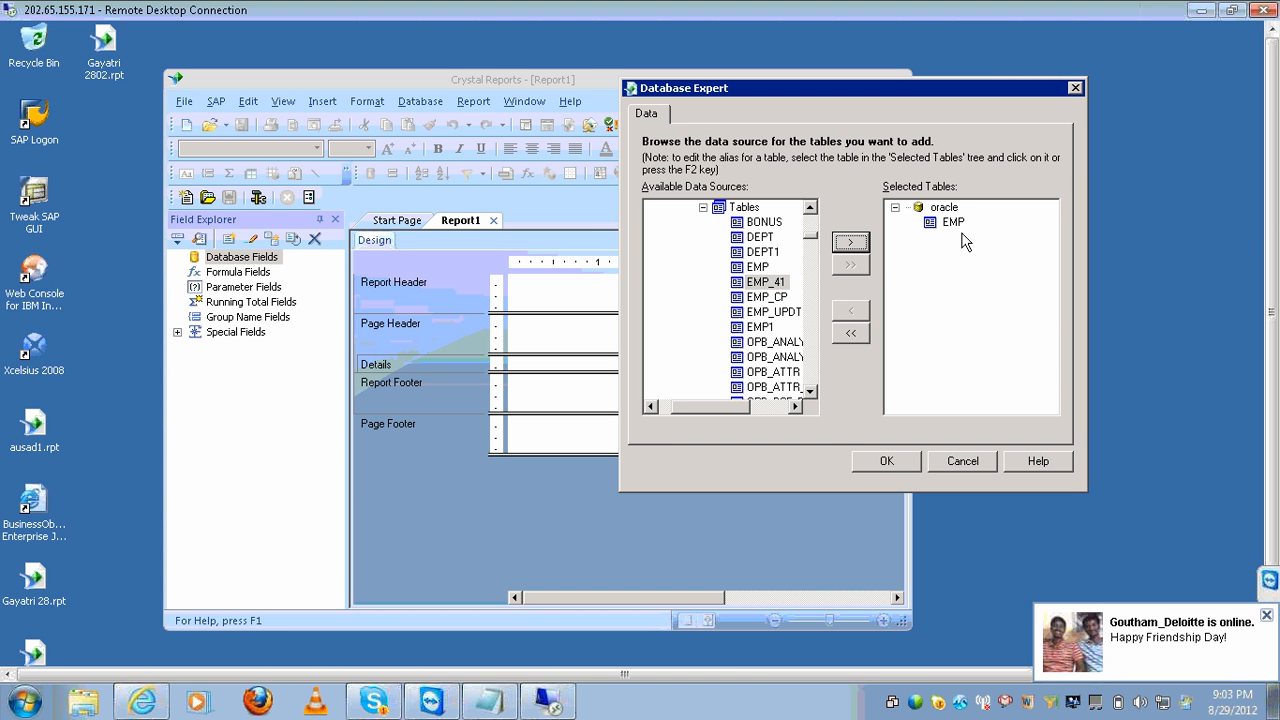
{"action": "left_click", "coordinate": [861, 465]}
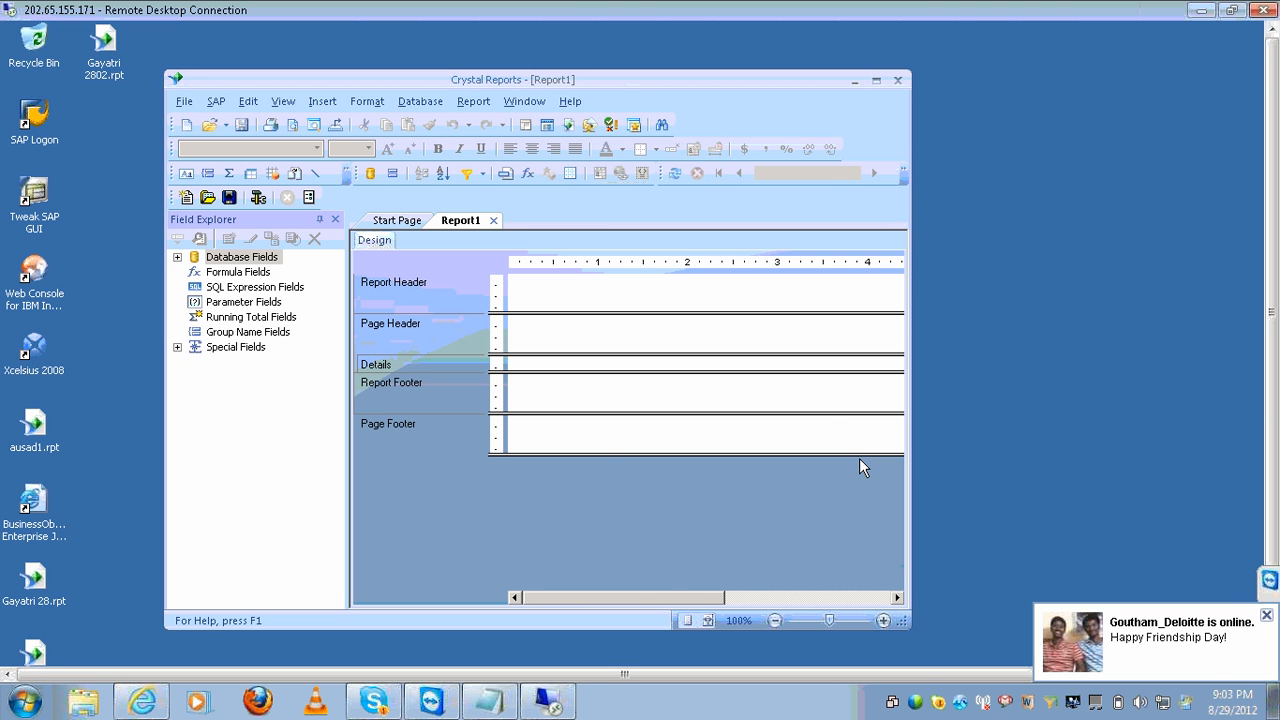
Maximize Crystal Reports, re-dock the Field Explorer, and expand Database Fields to the EMP table.
{"action": "left_click", "coordinate": [875, 80]}
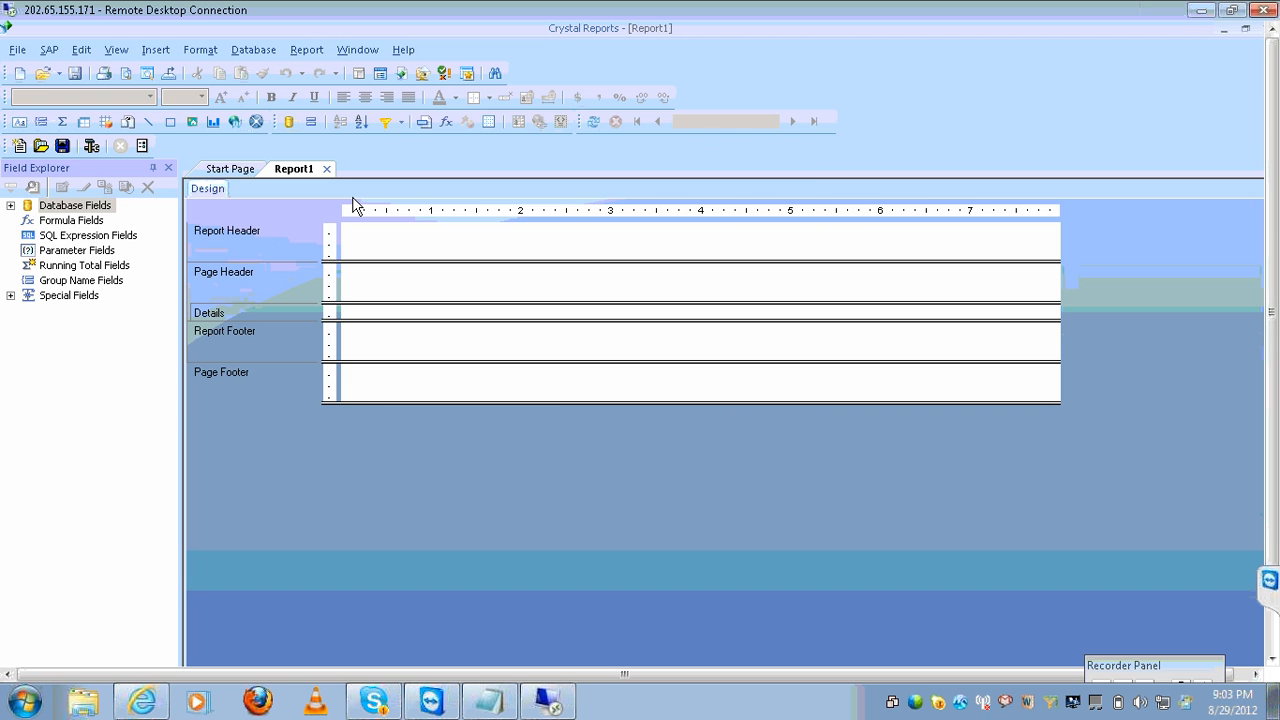
{"action": "left_click", "coordinate": [151, 169]}
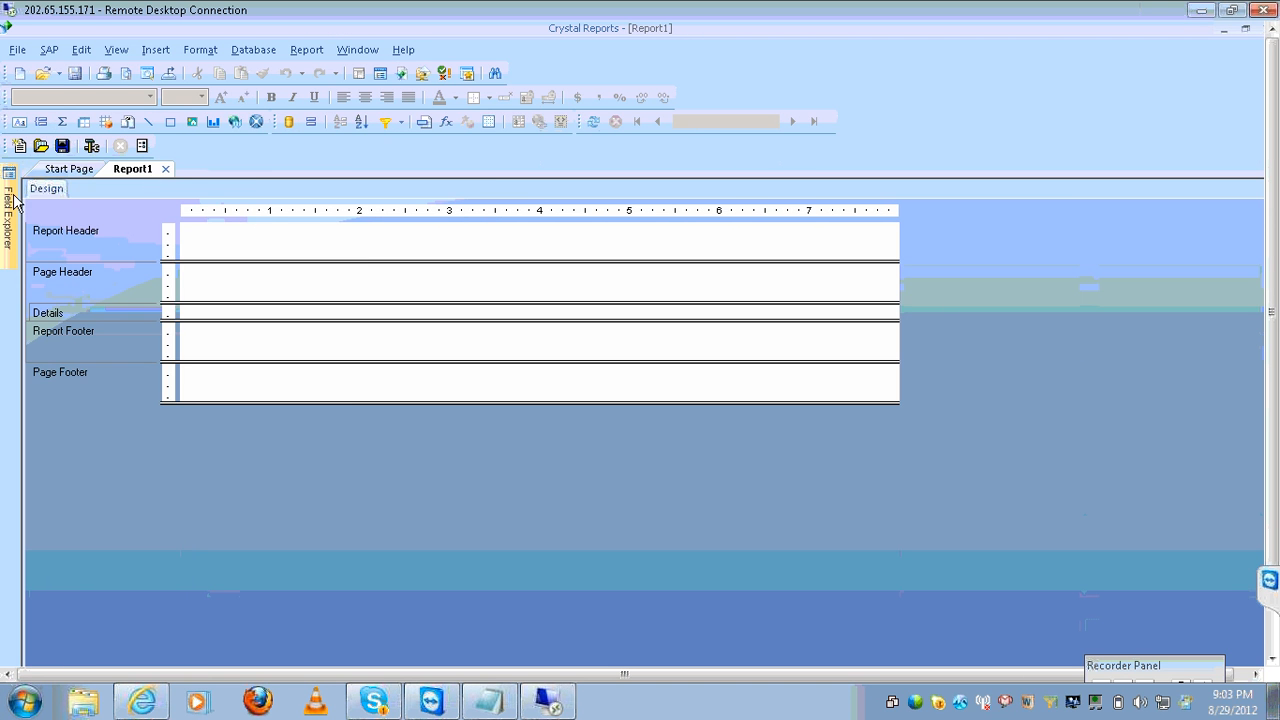
{"action": "mouse_move", "coordinate": [12, 207]}
{"action": "mouse_move", "coordinate": [17, 185]}
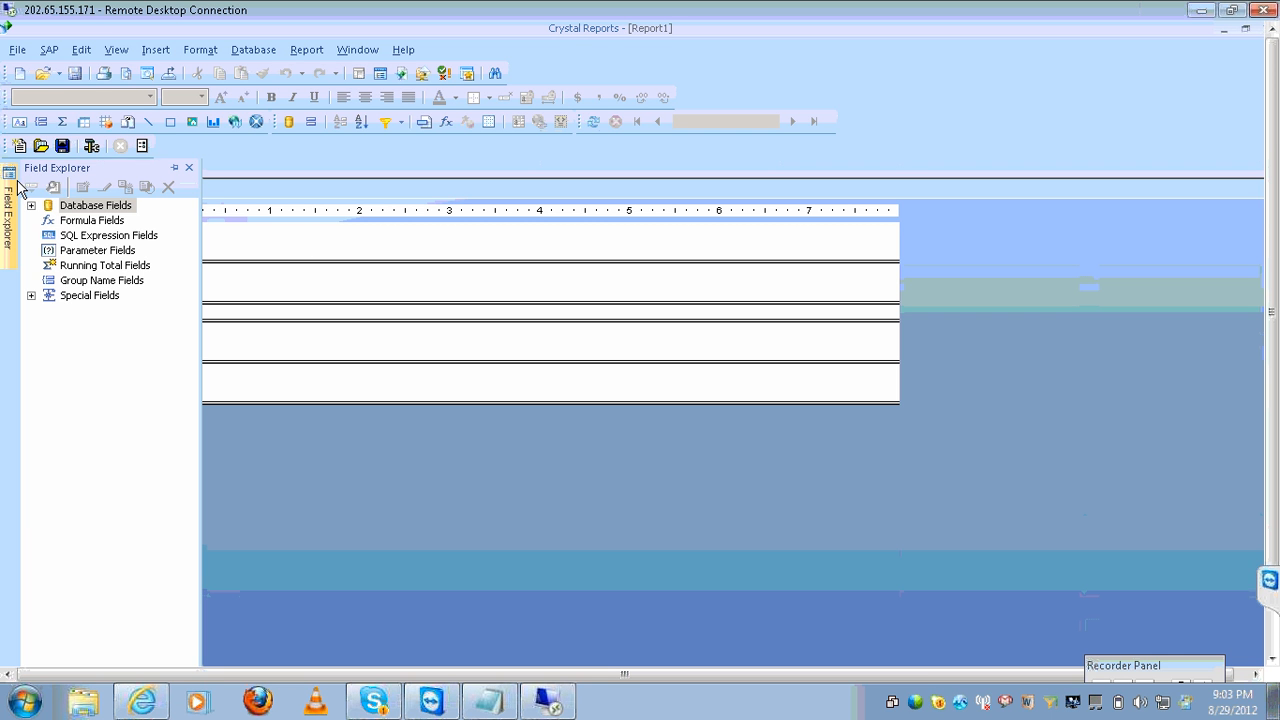
{"action": "left_click", "coordinate": [176, 169]}
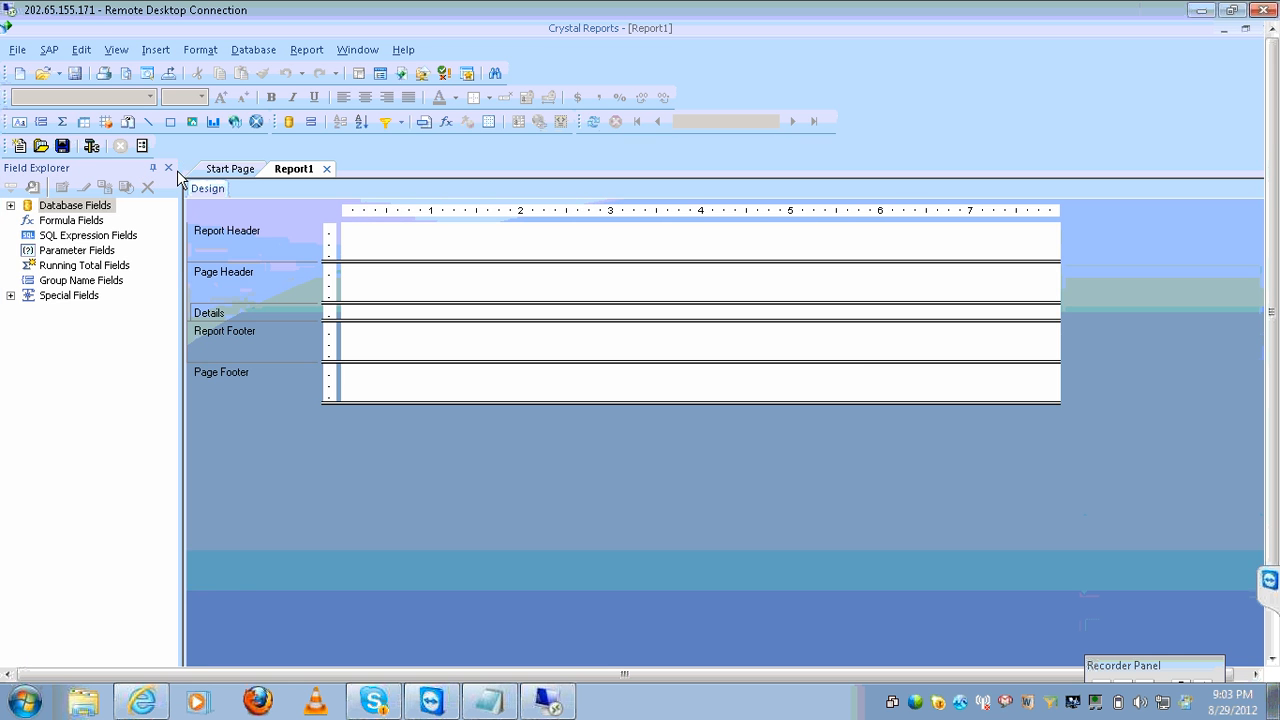
{"action": "left_click", "coordinate": [10, 206]}
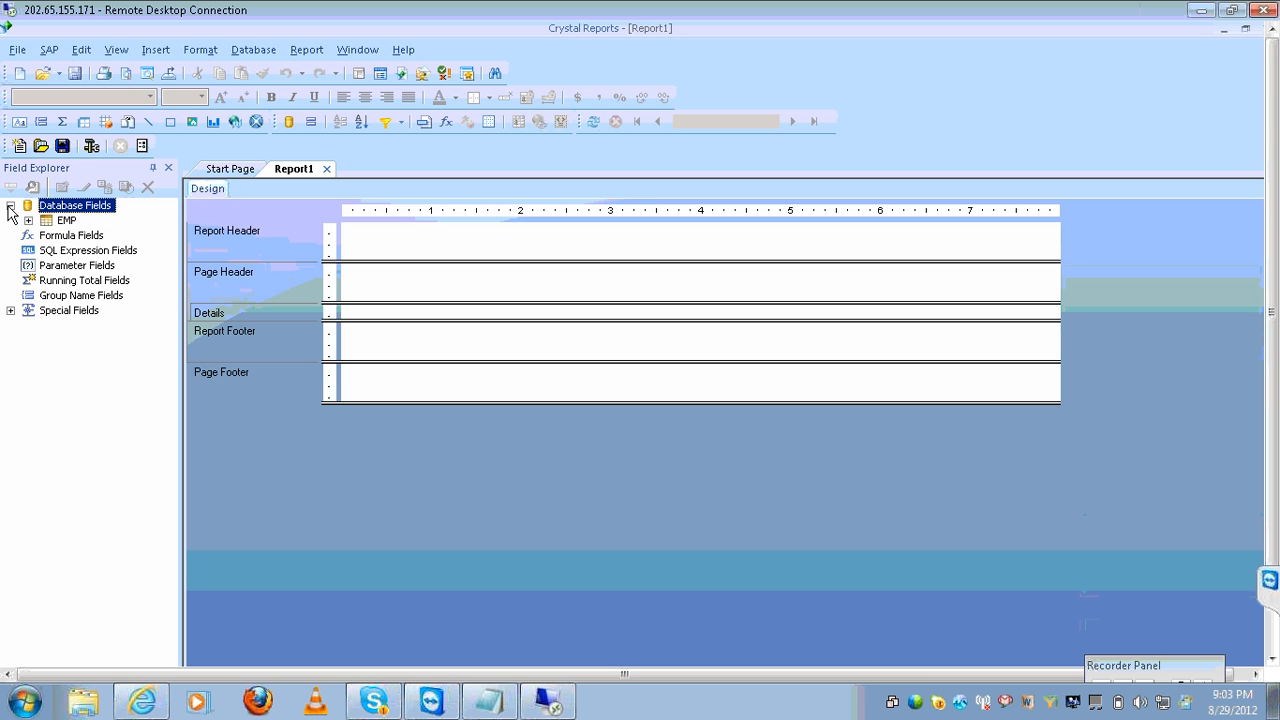
{"action": "left_click", "coordinate": [66, 221]}
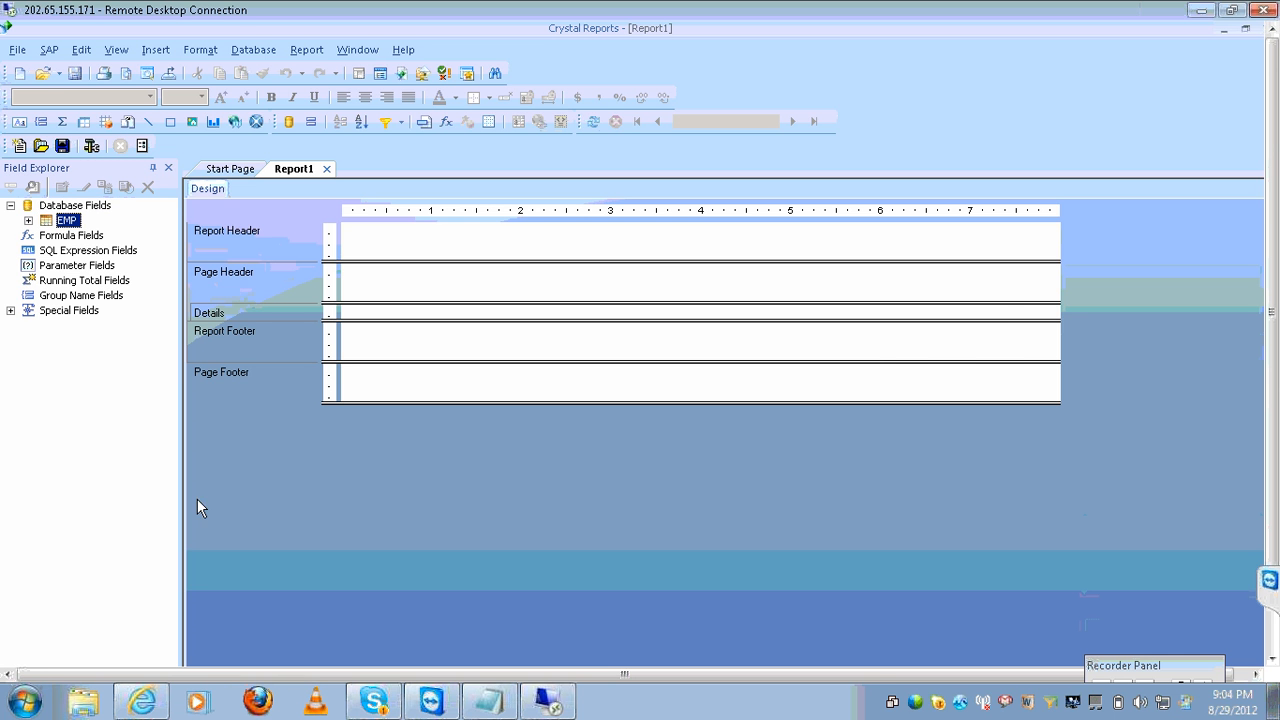
In the notes, add 'classes and objects' beside 'field explorer', with 'database field' below it.
{"action": "left_click", "coordinate": [494, 709]}
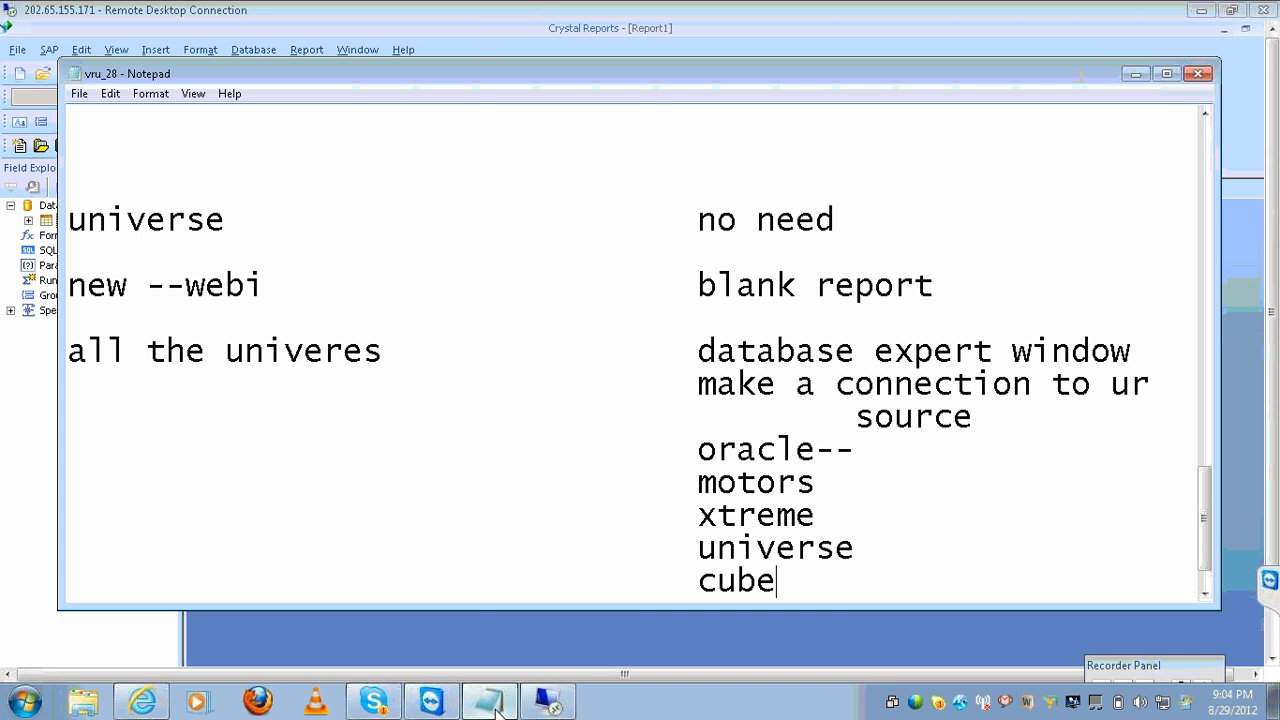
{"action": "left_click", "coordinate": [840, 583]}
{"action": "key", "text": "Return"}
{"action": "key", "text": "Return"}
{"action": "key", "text": "Return"}
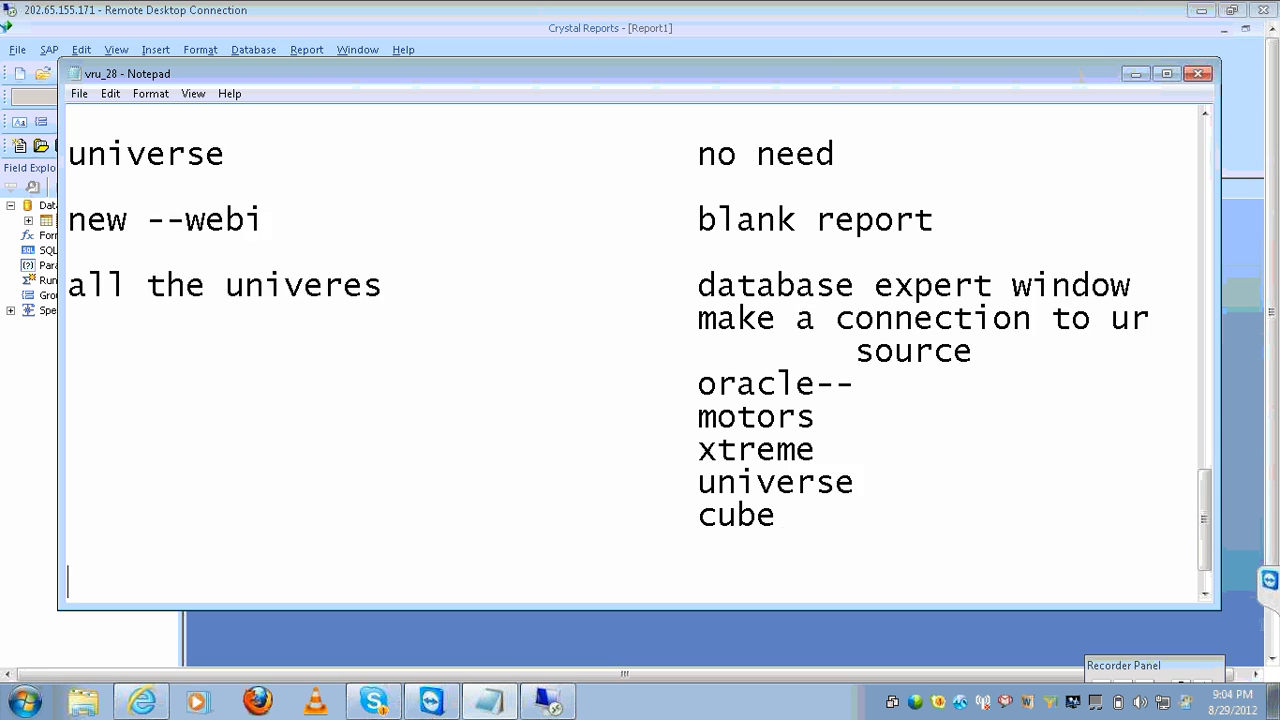
{"action": "type", "text": "classes dna"}
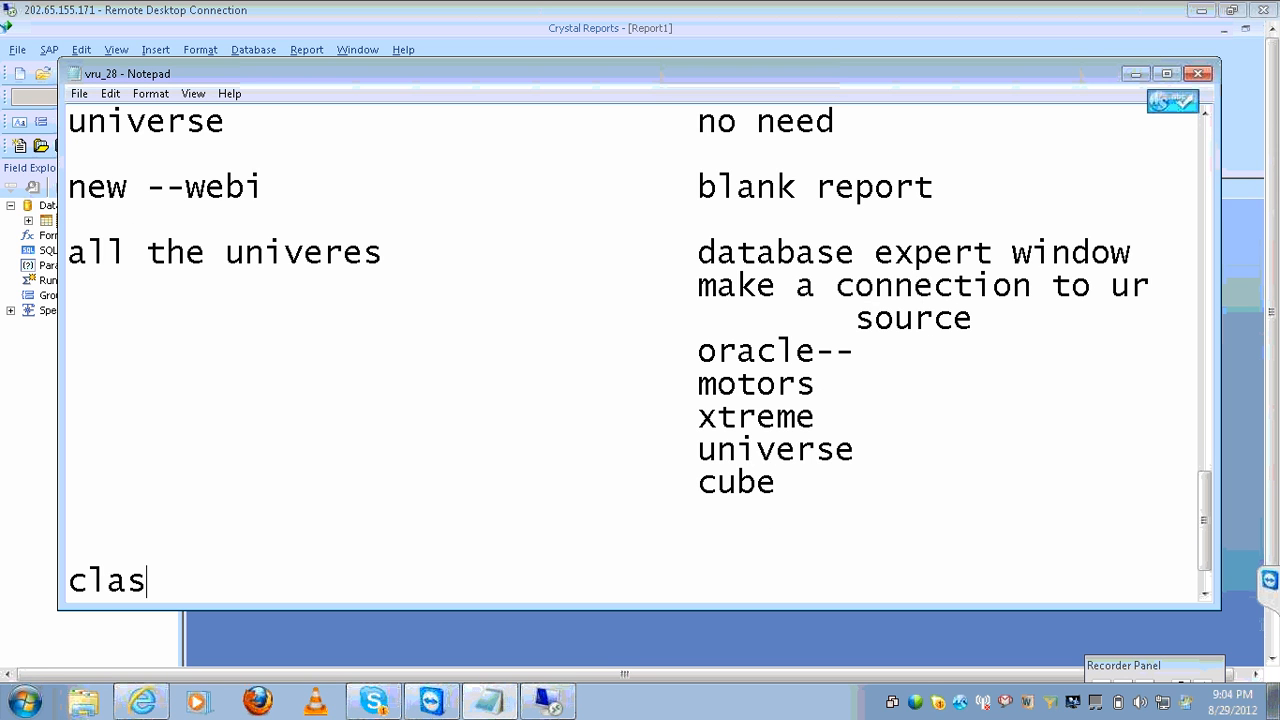
{"action": "key", "text": "BackSpace"}
{"action": "key", "text": "BackSpace"}
{"action": "key", "text": "BackSpace"}
{"action": "key", "text": "BackSpace"}
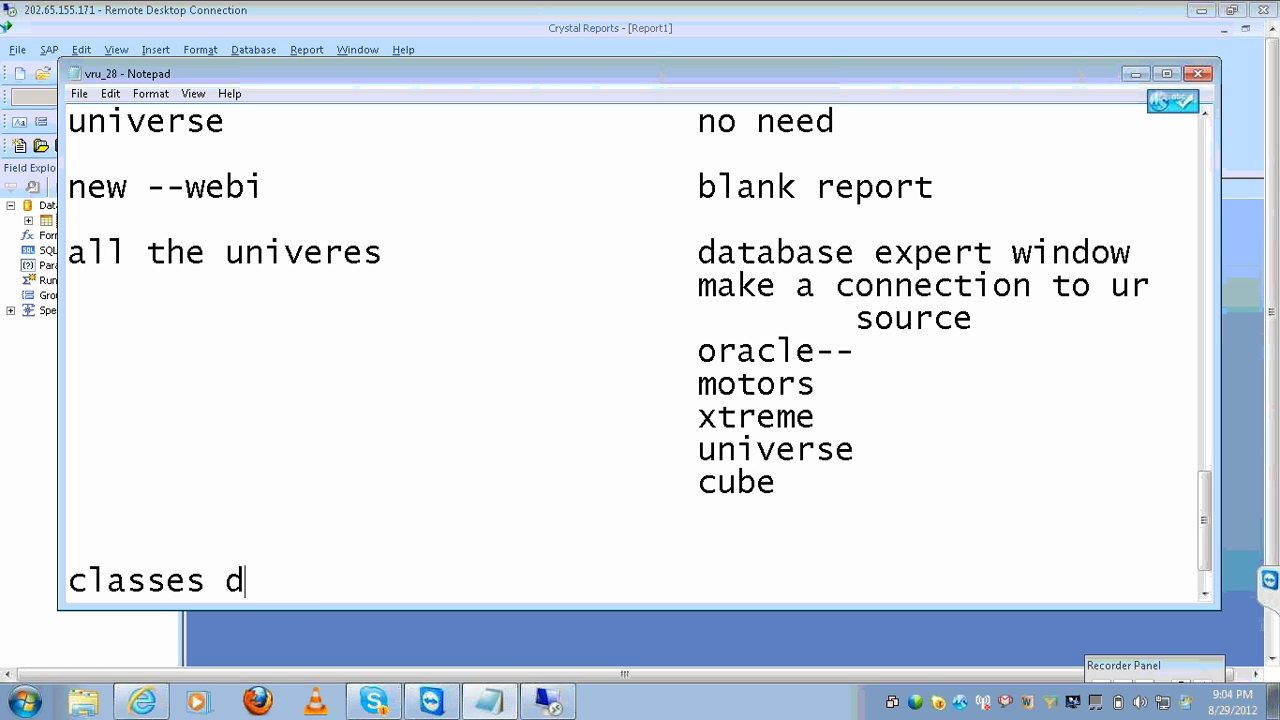
{"action": "type", "text": "and objec"}
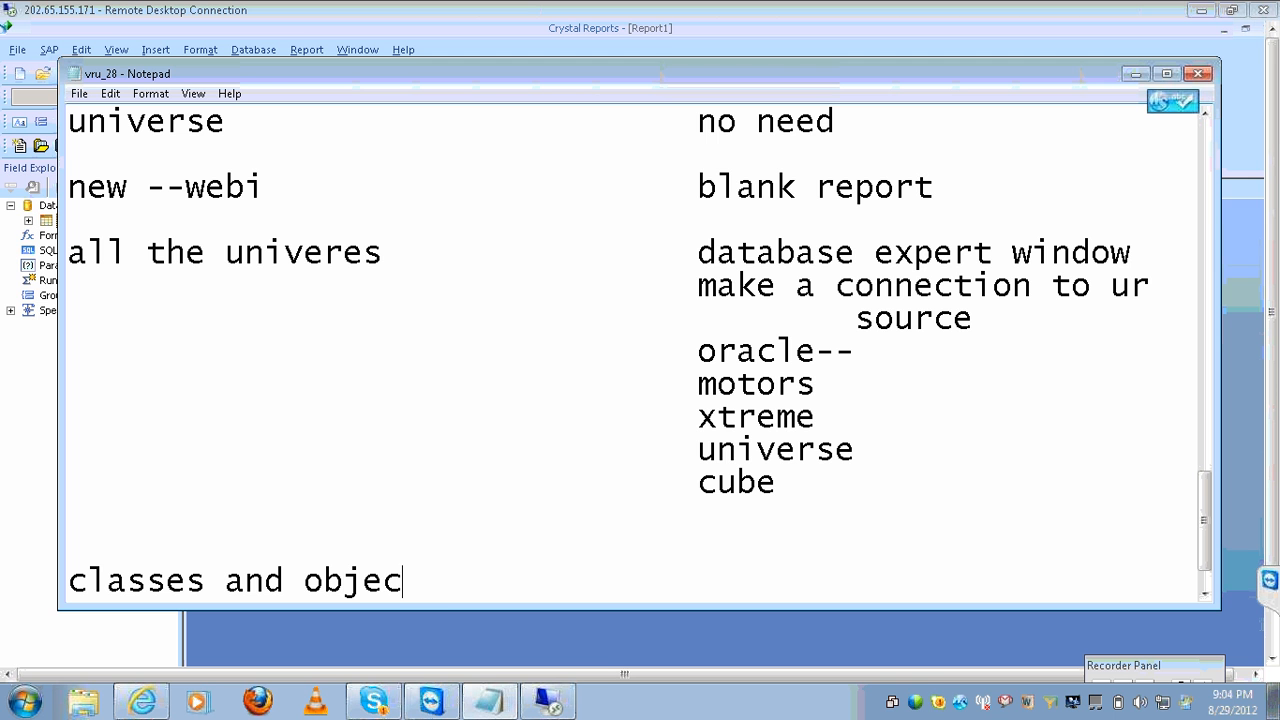
{"action": "type", "text": "ts"}
{"action": "key", "text": "Tab"}
{"action": "key", "text": "Tab"}
{"action": "type", "text": "d"}
{"action": "key", "text": "BackSpace"}
{"action": "type", "text": "field ex"}
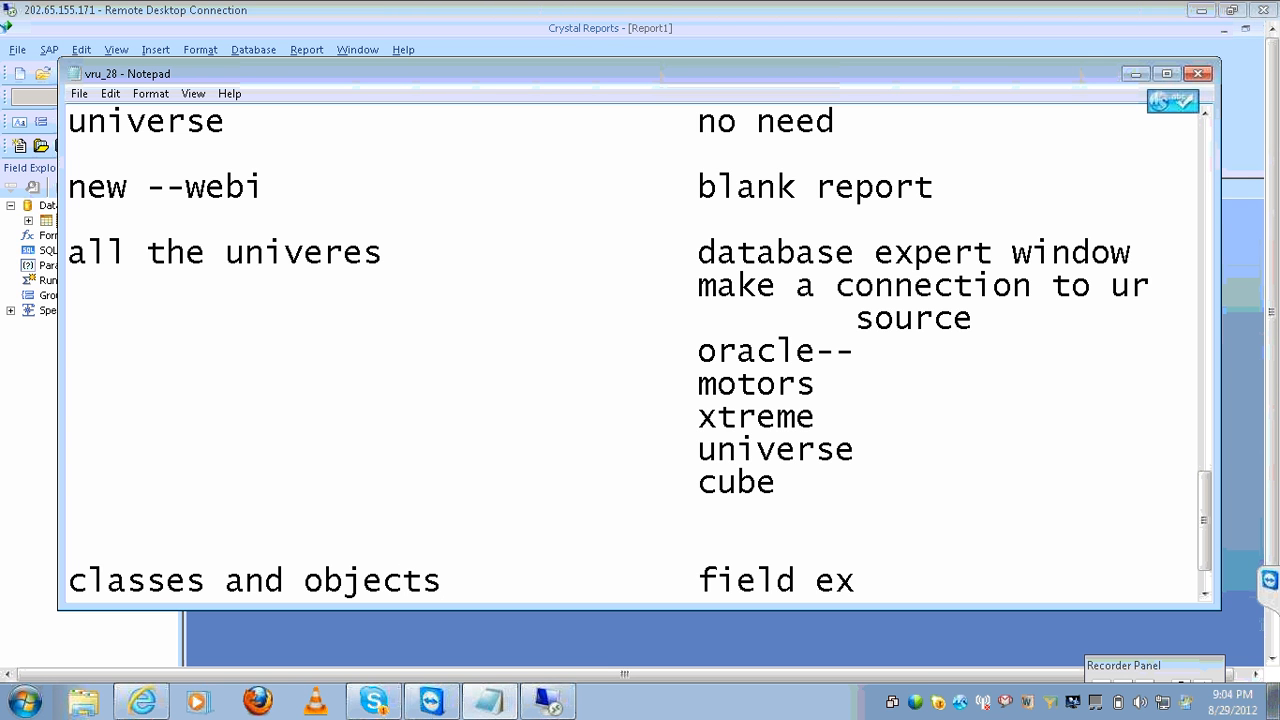
{"action": "type", "text": "plorer"}
{"action": "key", "text": "Return"}
{"action": "key", "text": "Tab"}
{"action": "key", "text": "Tab"}
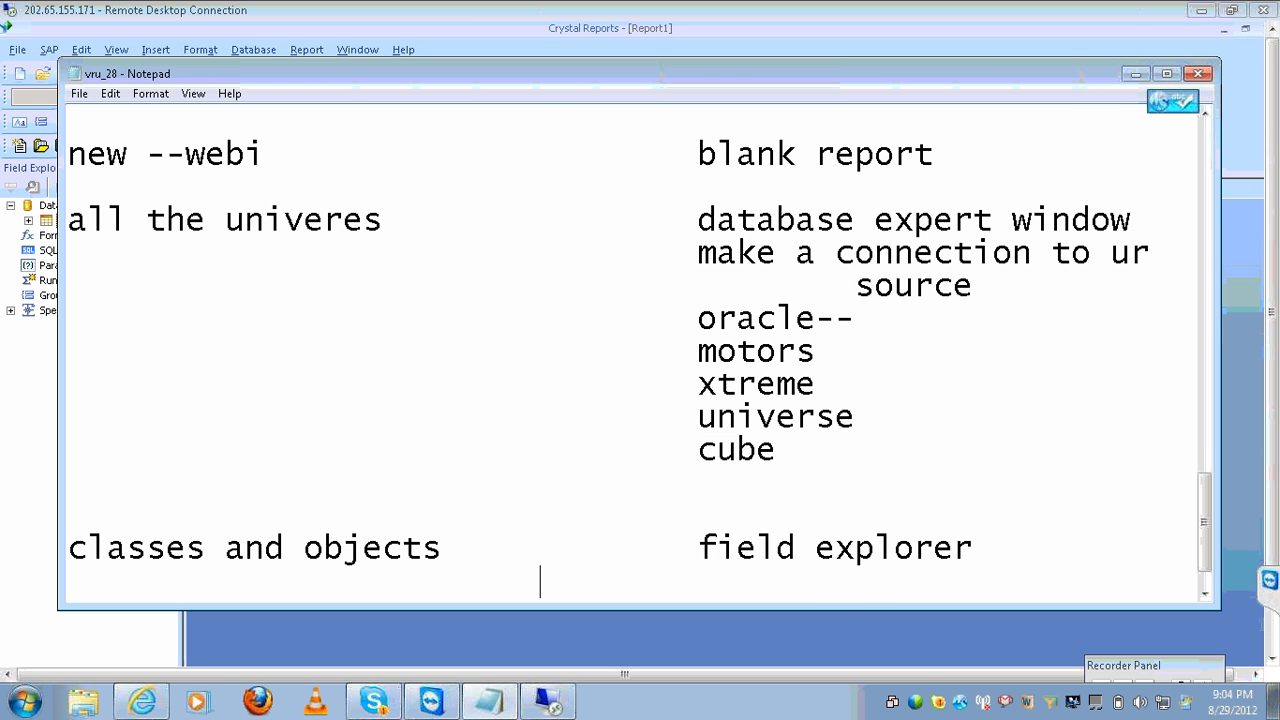
{"action": "type", "text": "databs"}
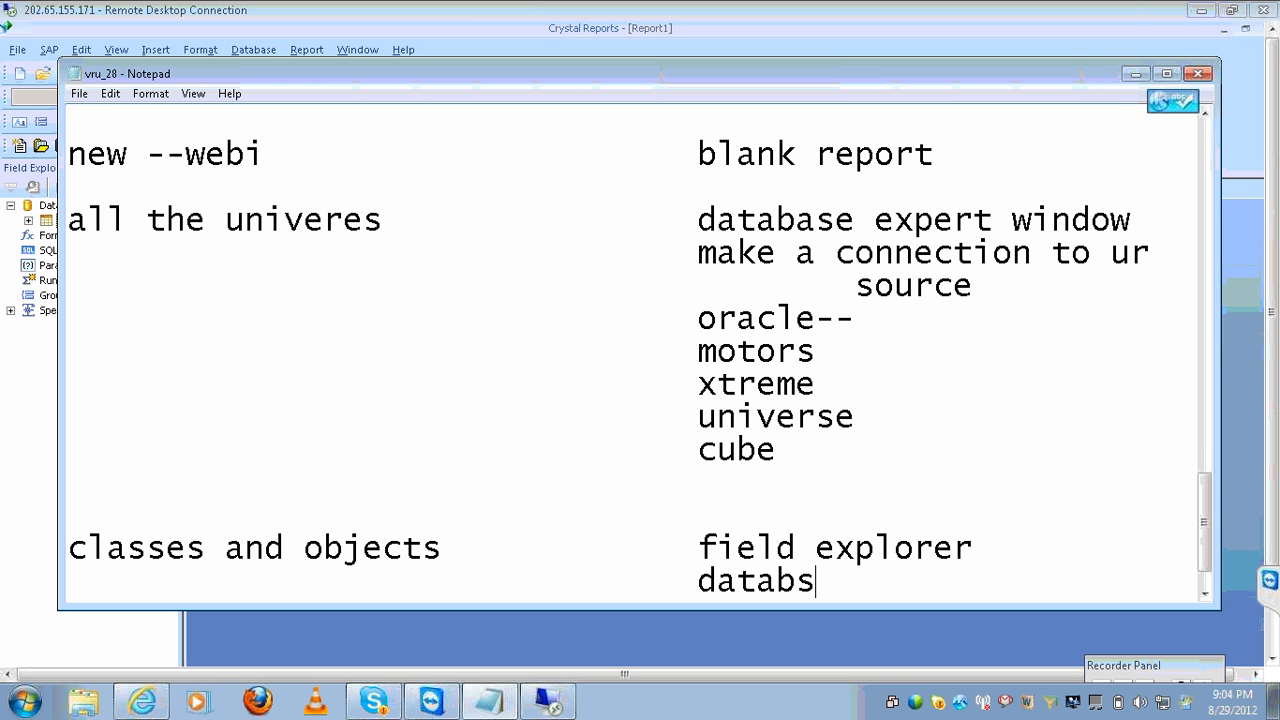
{"action": "key", "text": "BackSpace"}
{"action": "type", "text": "ase fi"}
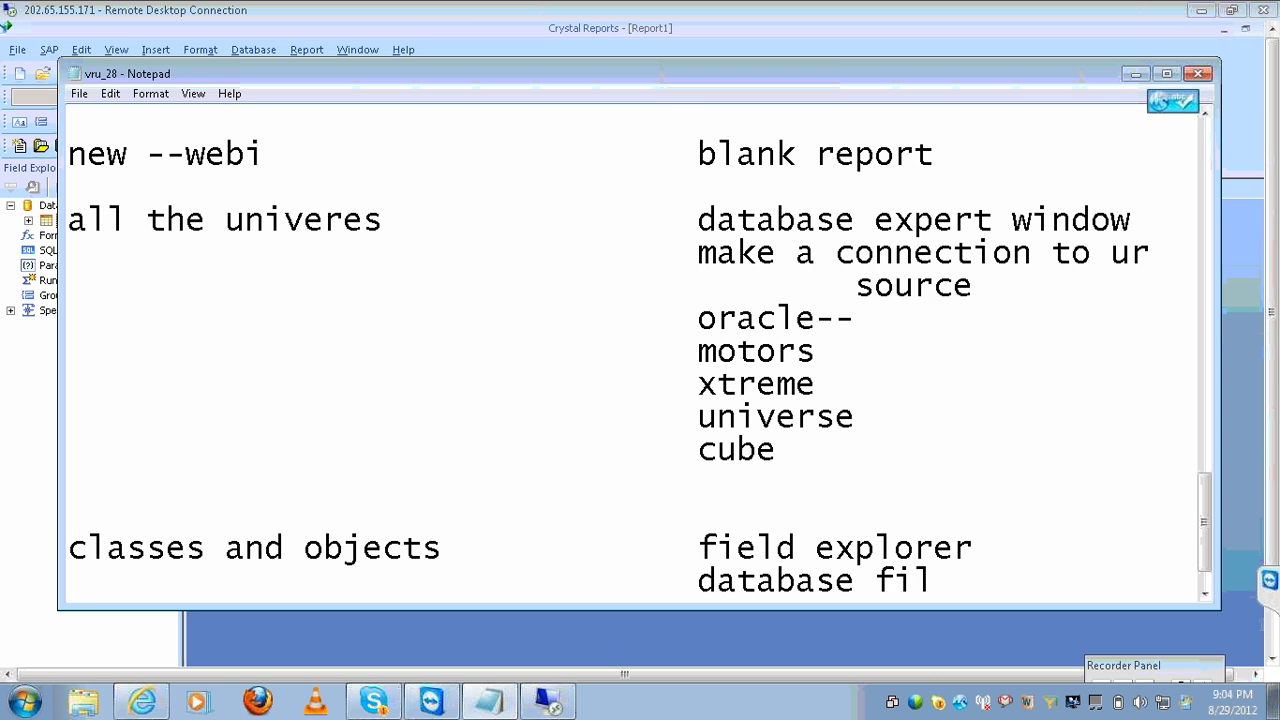
{"action": "type", "text": "eld"}
Add 'or business elements' and a 'query panel--------------------design' line to the notes.
{"action": "key", "text": "Return"}
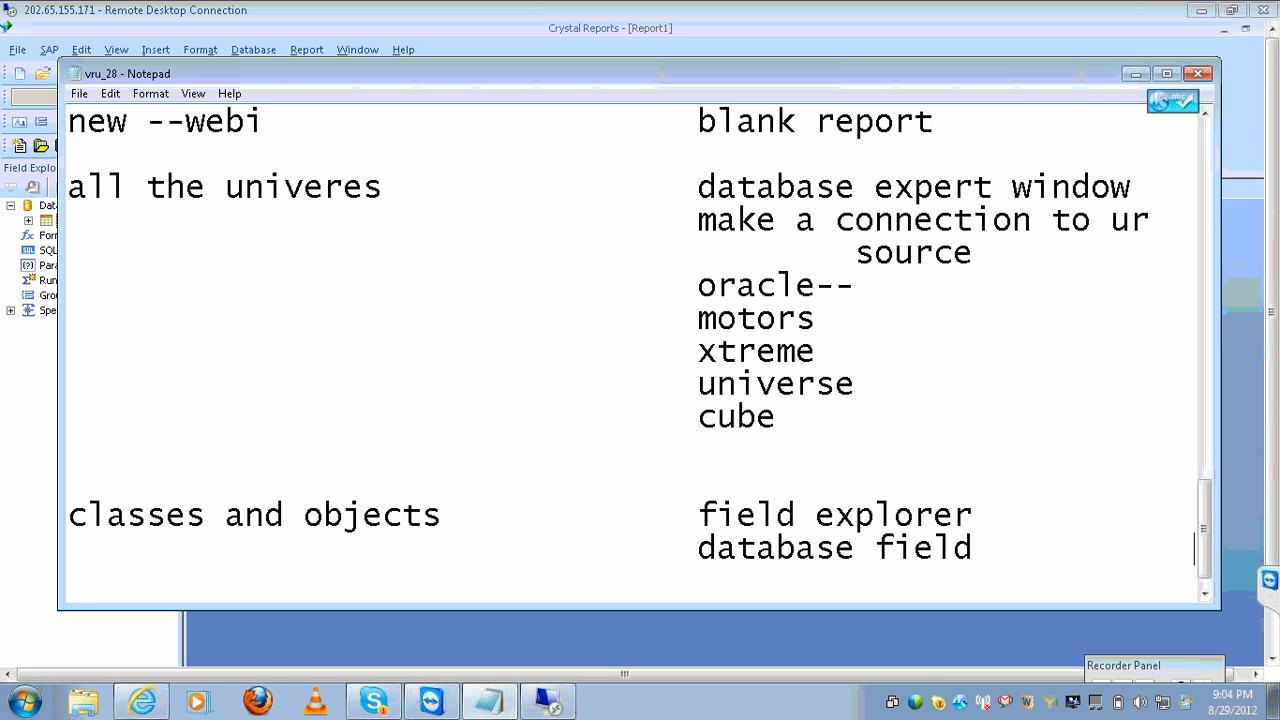
{"action": "type", "text": "or"}
{"action": "key", "text": "BackSpace"}
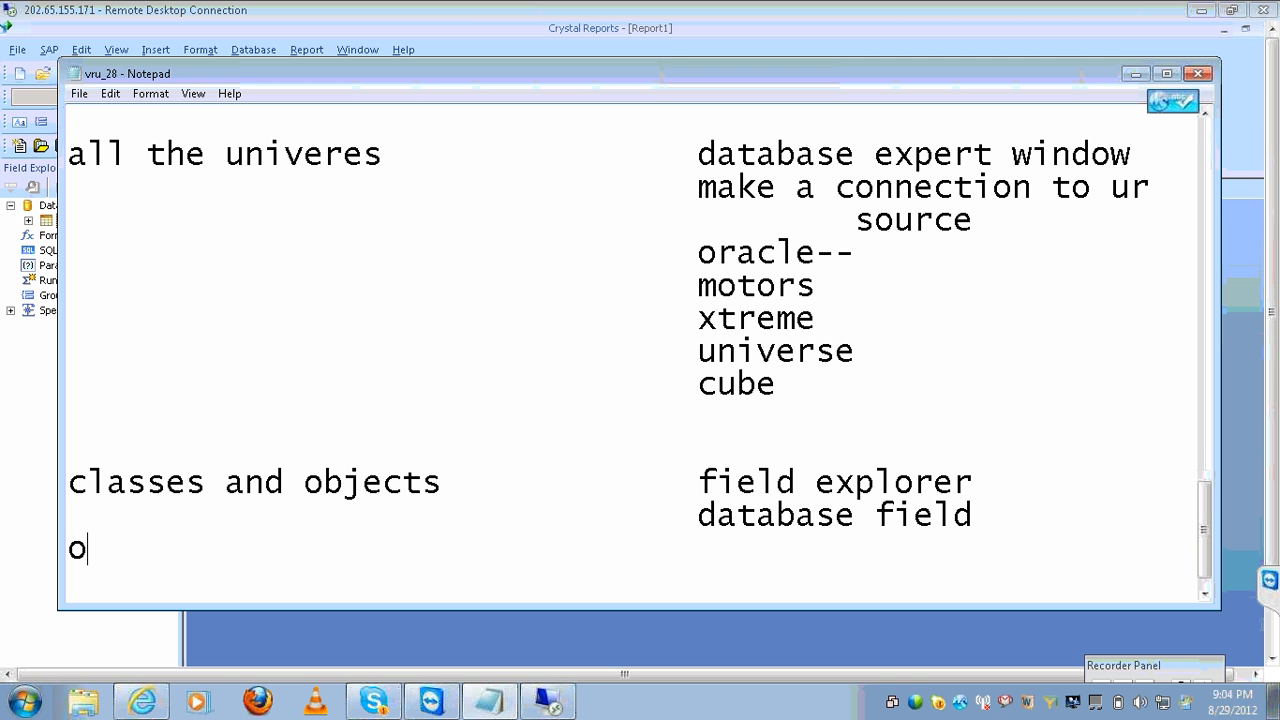
{"action": "key", "text": "BackSpace"}
{"action": "key", "text": "Tab"}
{"action": "key", "text": "Tab"}
{"action": "key", "text": "Tab"}
{"action": "key", "text": "Tab"}
{"action": "type", "text": "or busines"}
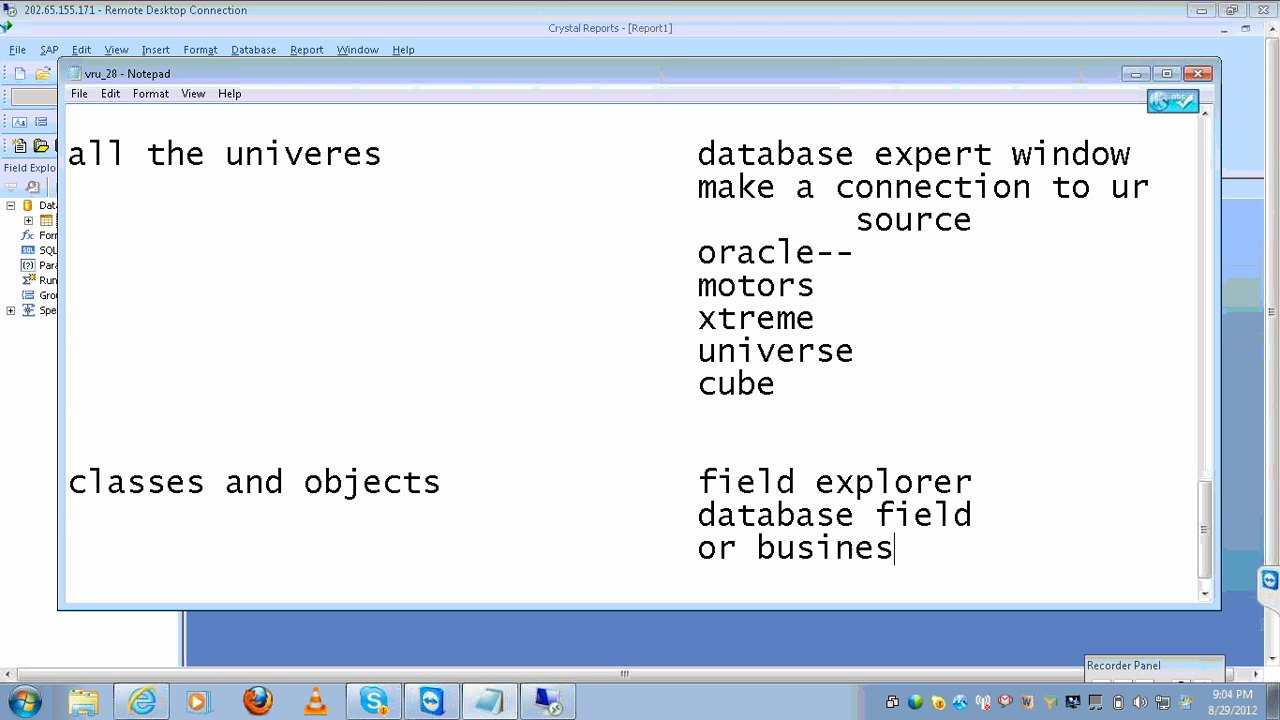
{"action": "type", "text": "s el"}
{"action": "key", "text": "BackSpace"}
{"action": "type", "text": "elements"}
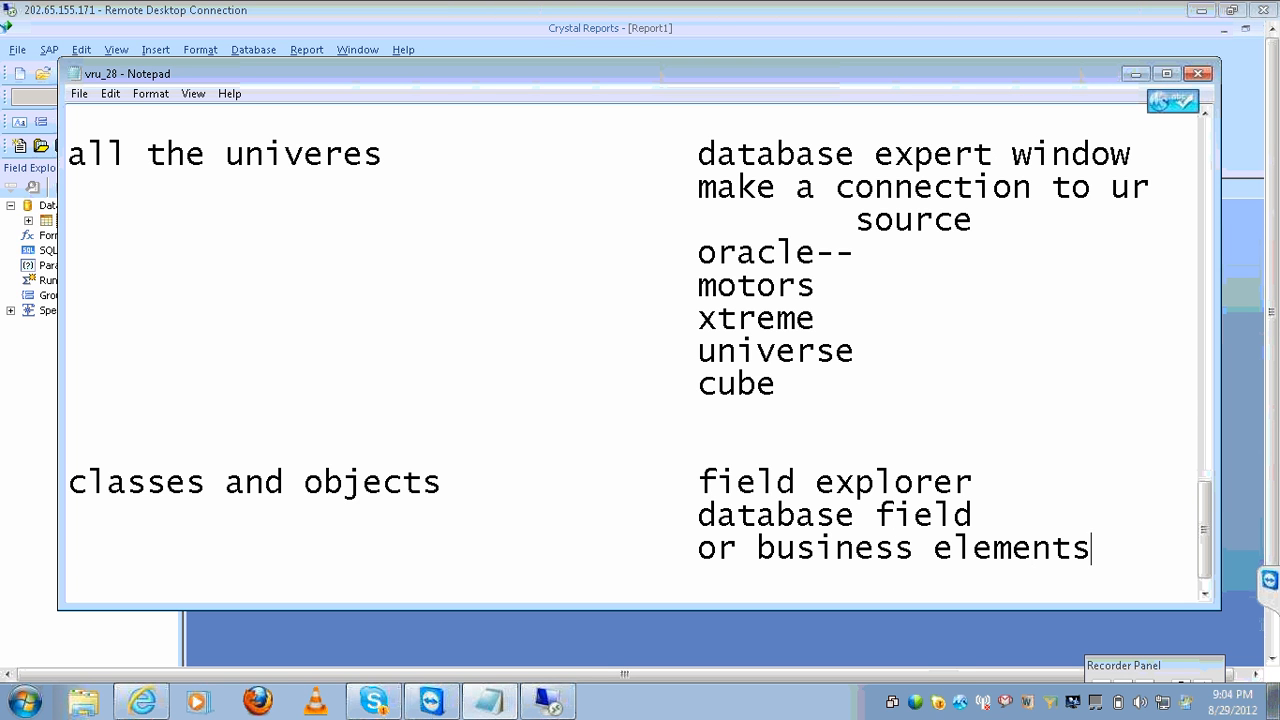
{"action": "key", "text": "Return"}
{"action": "key", "text": "Tab"}
{"action": "key", "text": "Tab"}
{"action": "key", "text": "Tab"}
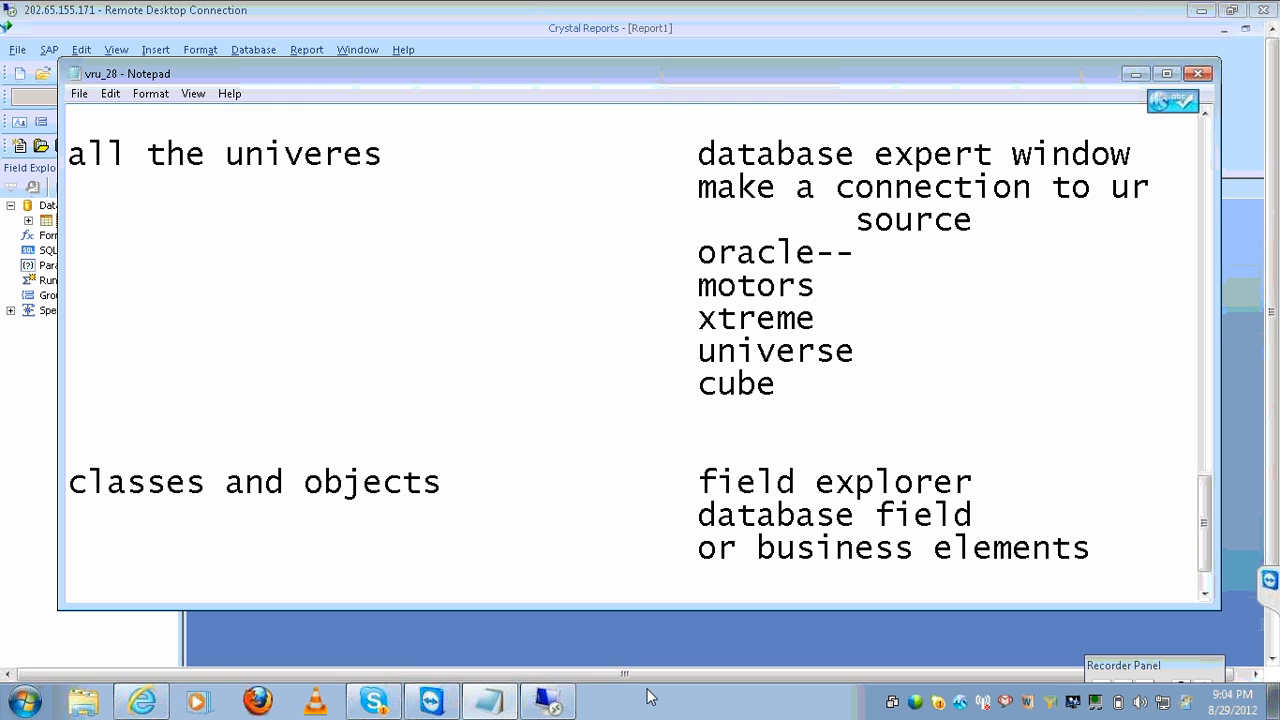
{"action": "key", "text": "Return"}
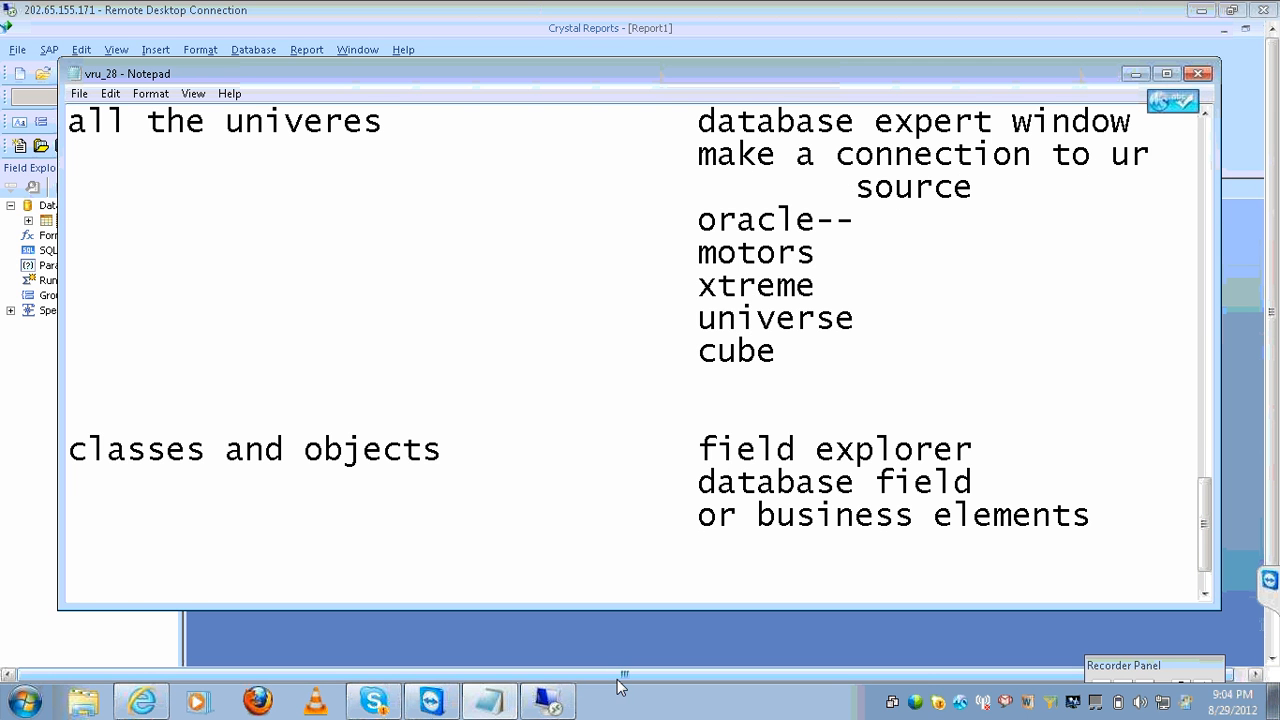
{"action": "type", "text": "query p"}
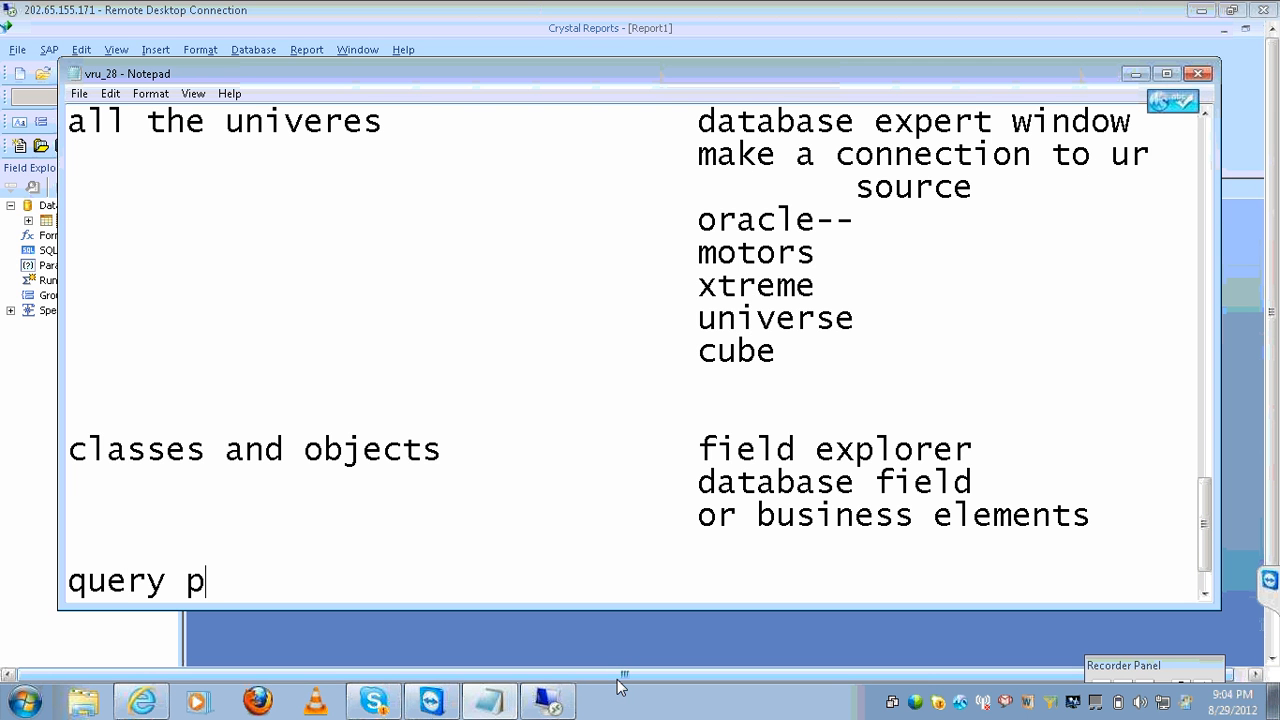
{"action": "type", "text": "anel-"}
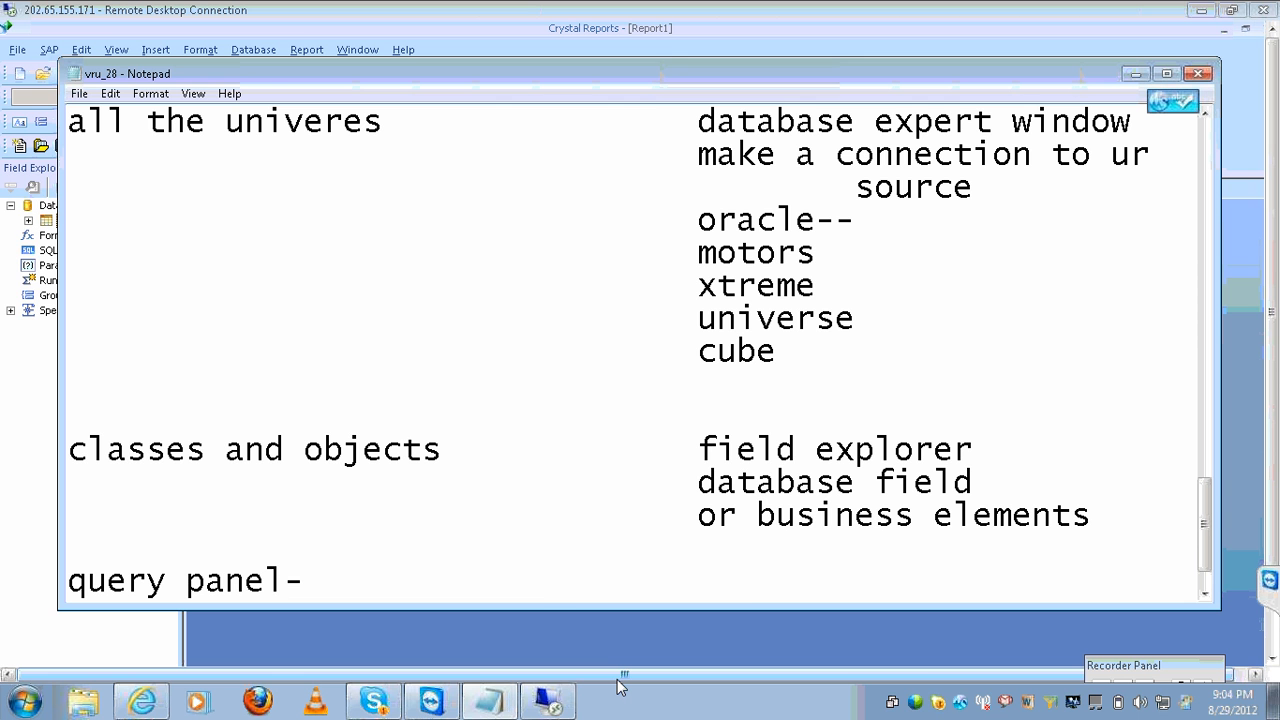
{"action": "type", "text": "-------------------desgin"}
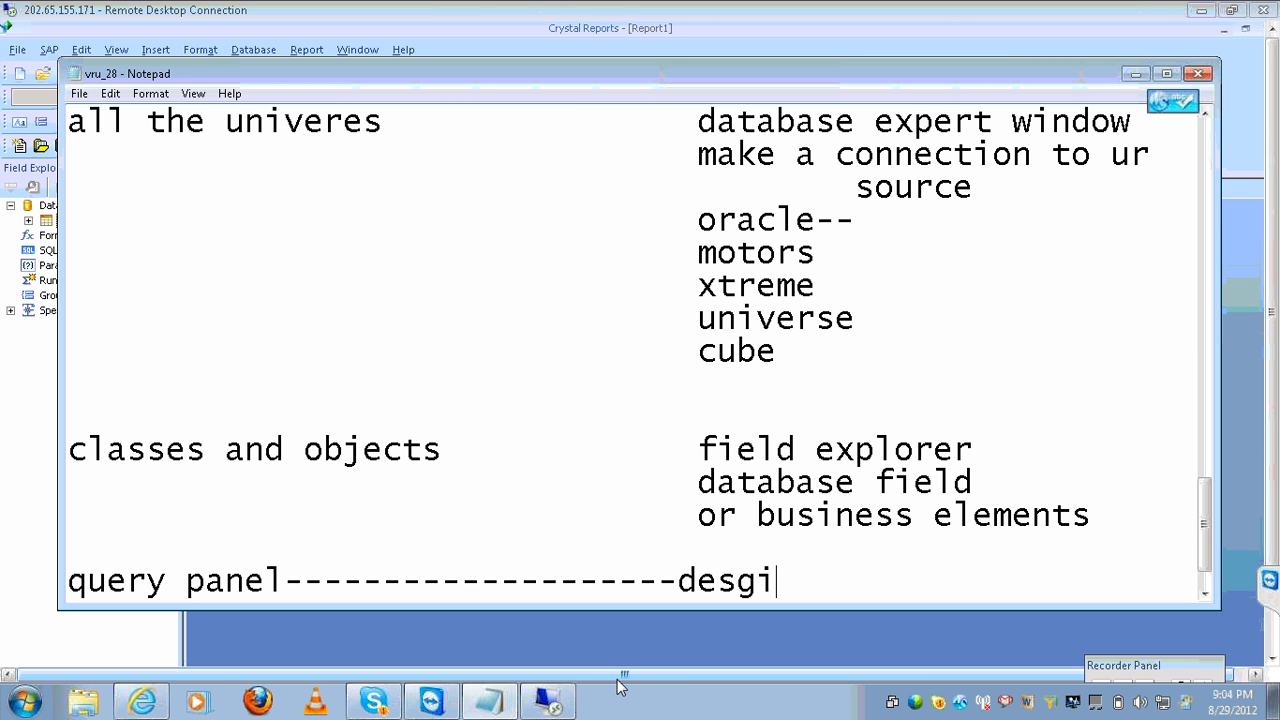
{"action": "key", "text": "BackSpace"}
{"action": "key", "text": "BackSpace"}
{"action": "key", "text": "BackSpace"}
{"action": "type", "text": "ign"}
{"action": "key", "text": "Return"}
Add '3 panes' beside '5 boxes', listing report header, page header, details, report footer, page footer.
{"action": "type", "text": "3 pae"}
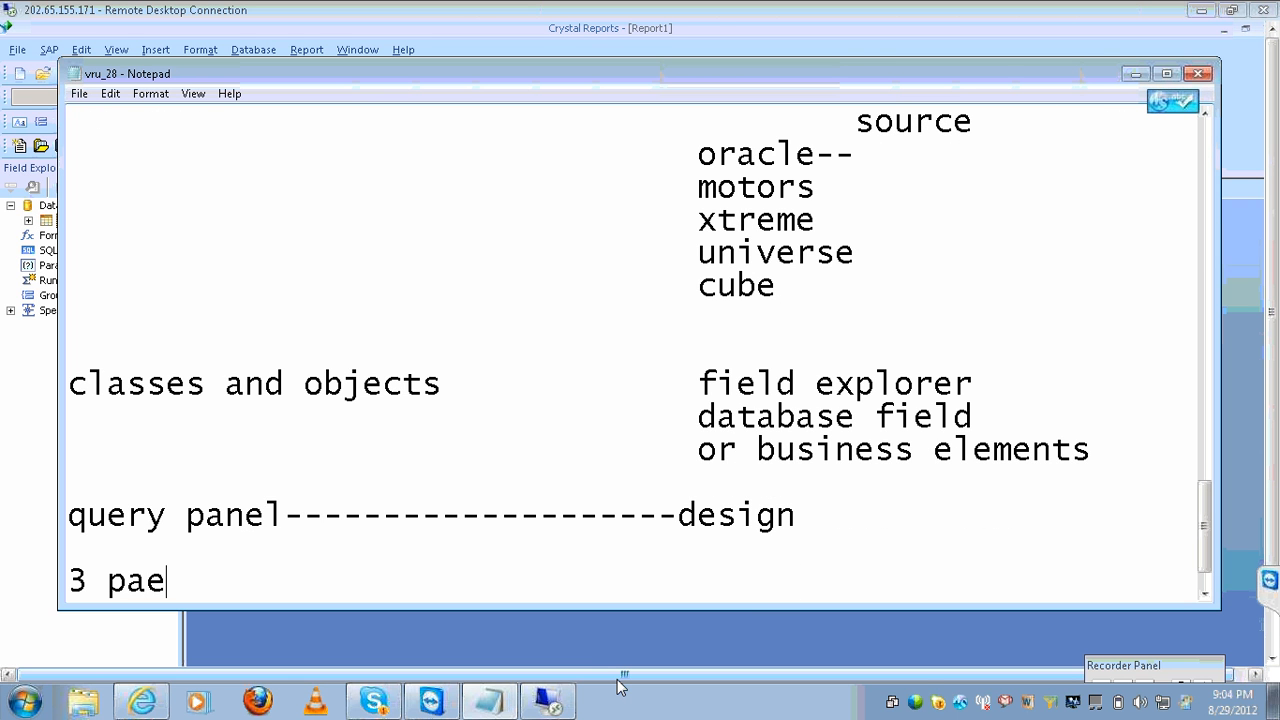
{"action": "key", "text": "BackSpace"}
{"action": "type", "text": "nes"}
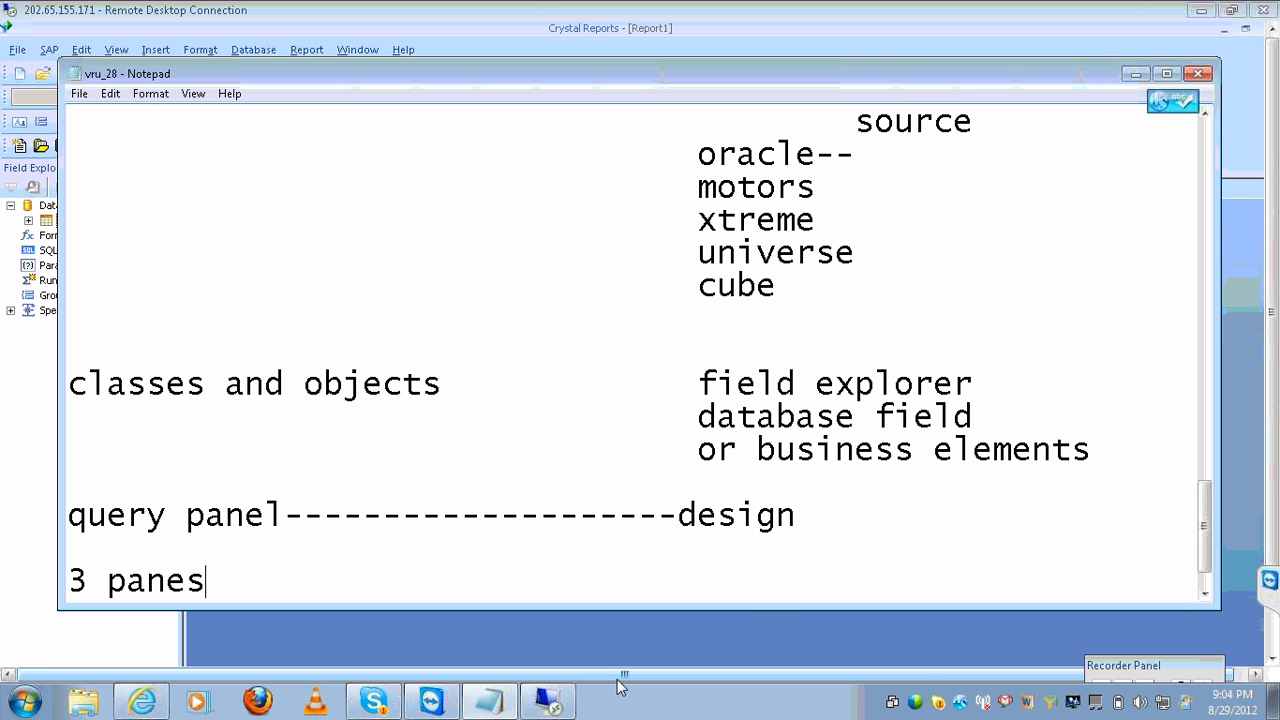
{"action": "key", "text": "Tab"}
{"action": "key", "text": "Tab"}
{"action": "key", "text": "Tab"}
{"action": "key", "text": "Tab"}
{"action": "type", "text": "5 boxes"}
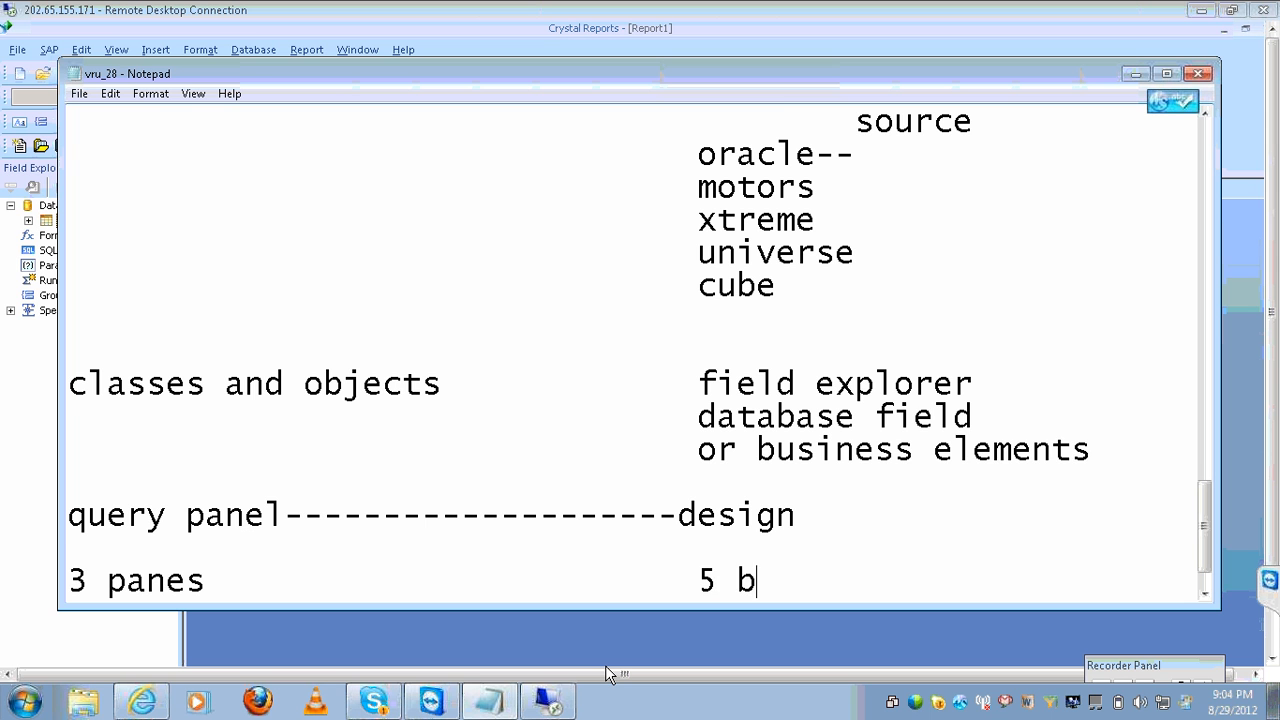
{"action": "key", "text": "Return"}
{"action": "key", "text": "Tab"}
{"action": "key", "text": "Tab"}
{"action": "key", "text": "Tab"}
{"action": "key", "text": "Tab"}
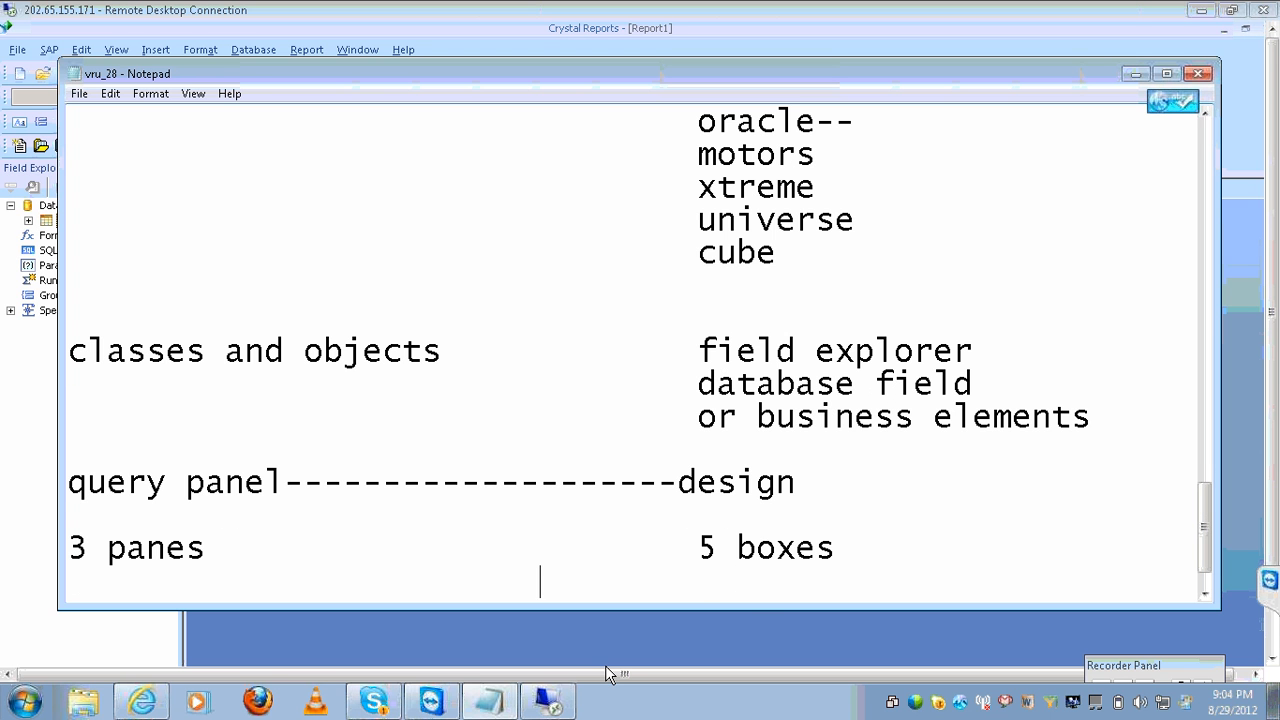
{"action": "type", "text": "report head"}
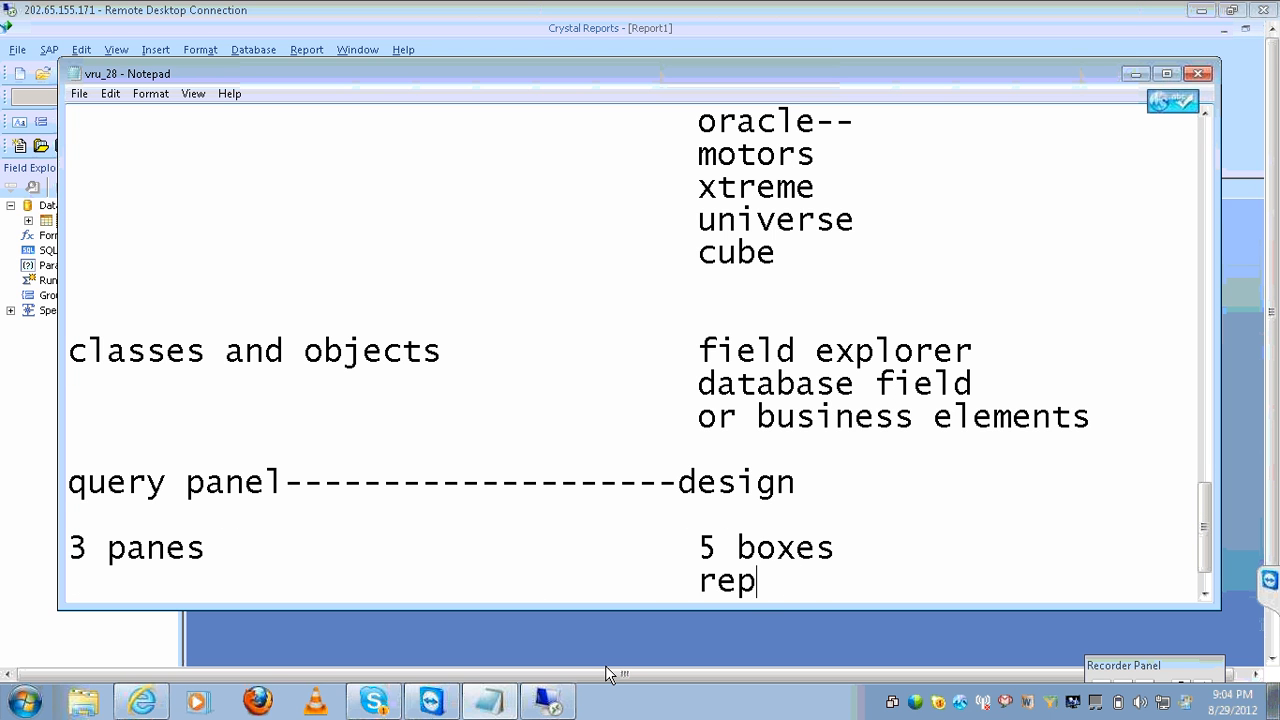
{"action": "type", "text": "er"}
{"action": "key", "text": "Return"}
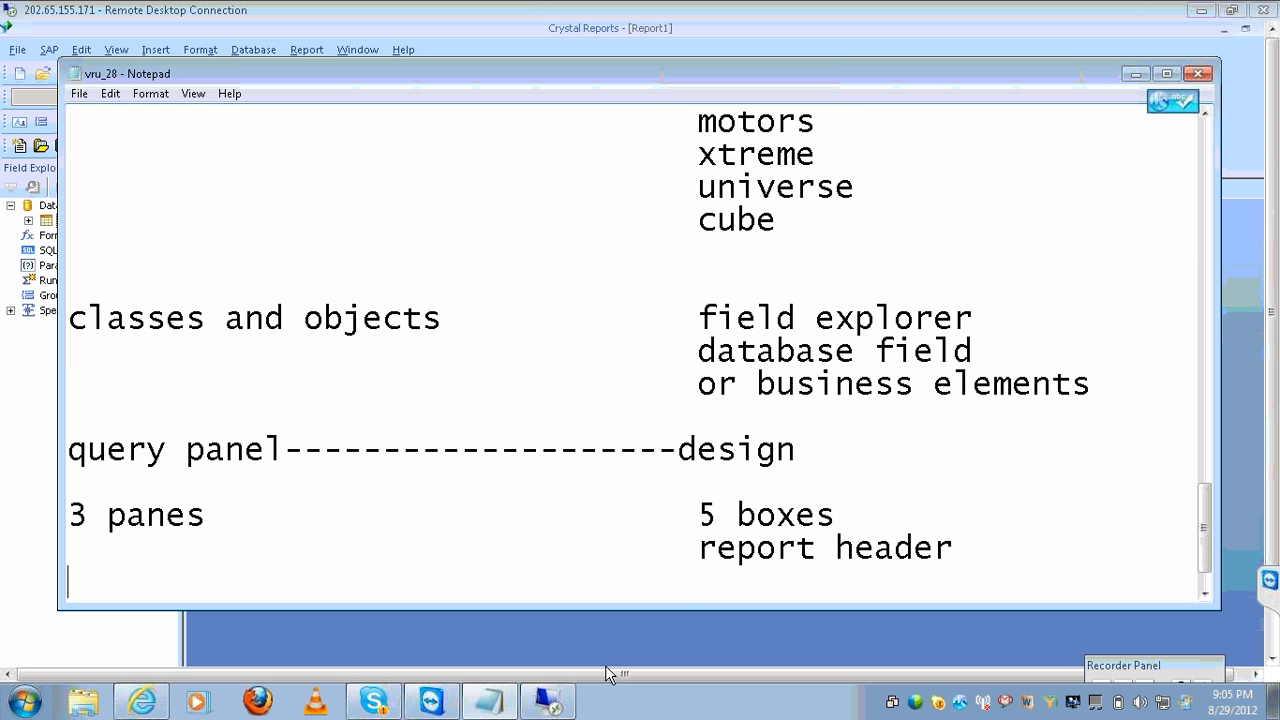
{"action": "key", "text": "Tab"}
{"action": "key", "text": "Tab"}
{"action": "key", "text": "Tab"}
{"action": "key", "text": "Tab"}
{"action": "type", "text": "page header"}
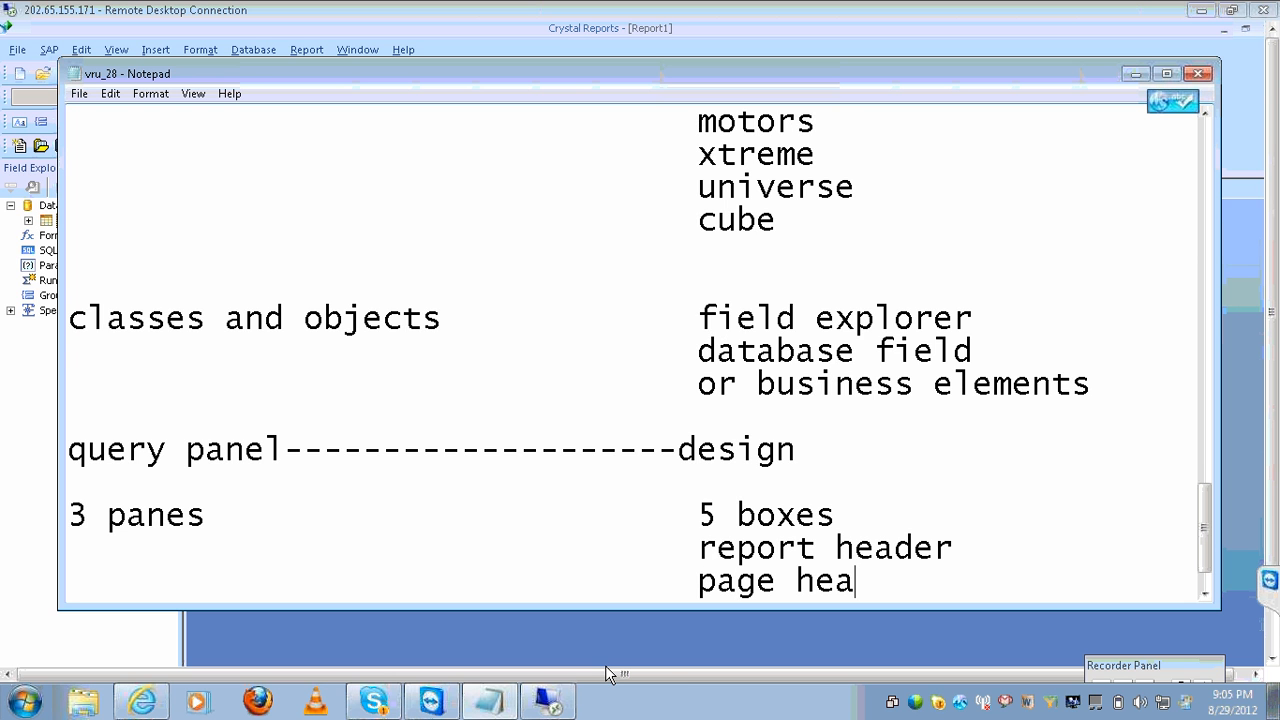
{"action": "key", "text": "Return"}
{"action": "key", "text": "Tab"}
{"action": "key", "text": "Tab"}
{"action": "key", "text": "Tab"}
{"action": "key", "text": "Tab"}
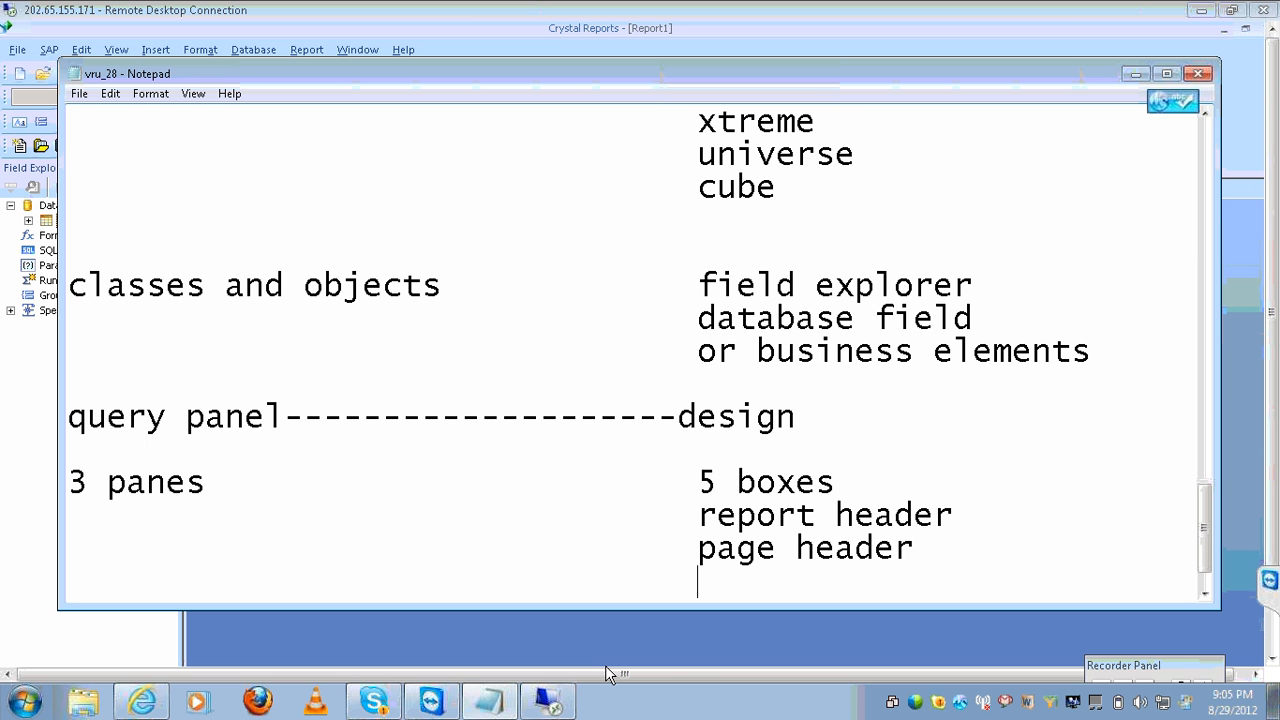
{"action": "type", "text": "details"}
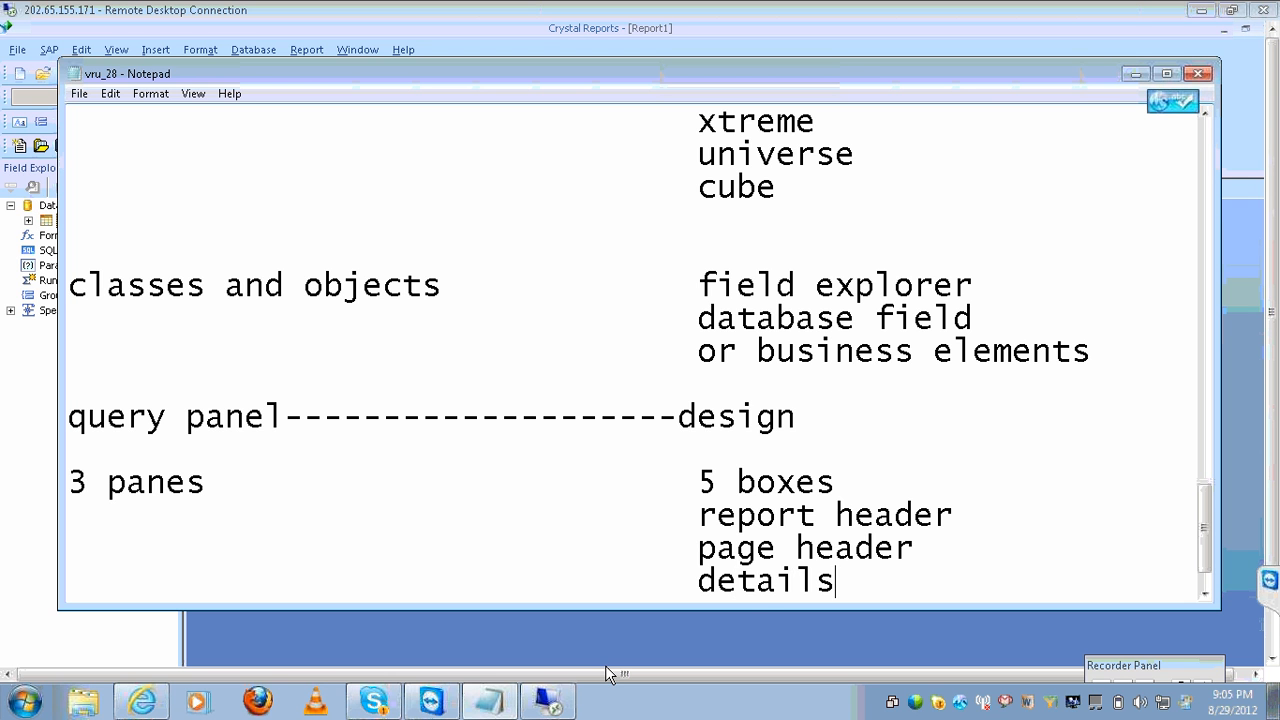
{"action": "key", "text": "Return"}
{"action": "key", "text": "Tab"}
{"action": "key", "text": "Tab"}
{"action": "key", "text": "Tab"}
{"action": "key", "text": "Tab"}
{"action": "type", "text": "report footer"}
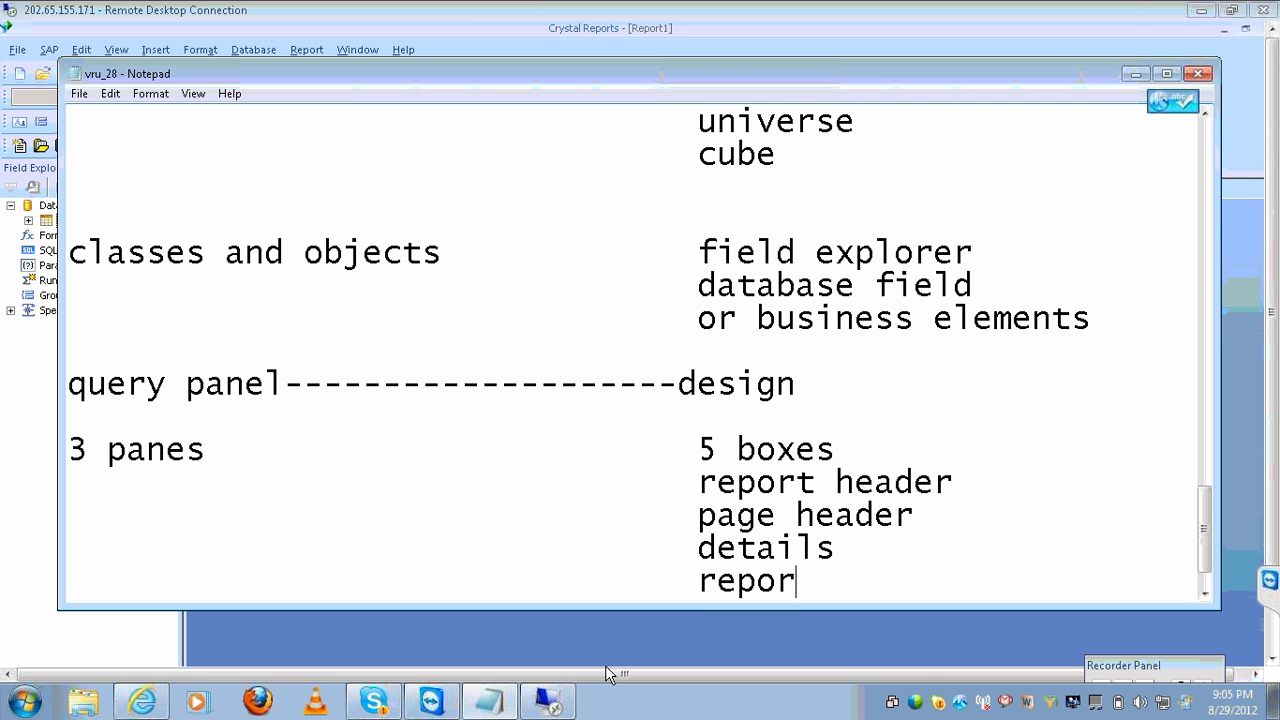
{"action": "key", "text": "Return"}
{"action": "key", "text": "Tab"}
{"action": "key", "text": "Tab"}
{"action": "key", "text": "Tab"}
{"action": "key", "text": "Tab"}
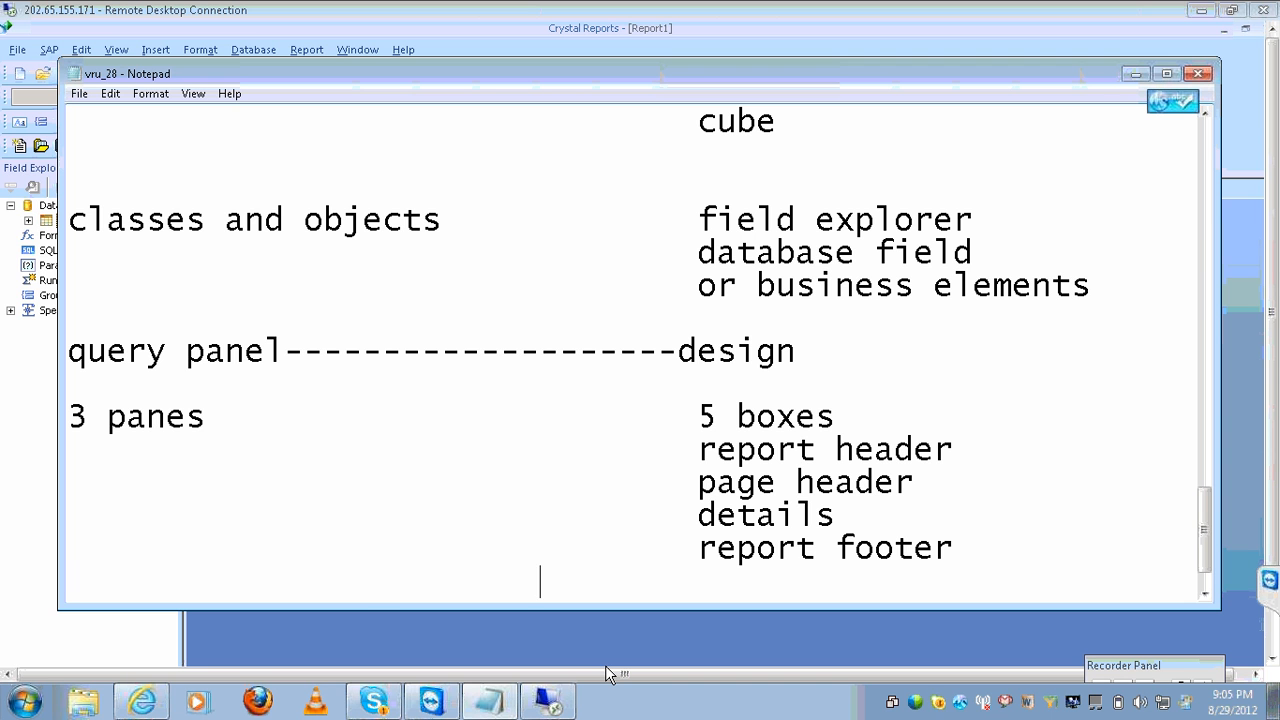
{"action": "type", "text": "page footer"}
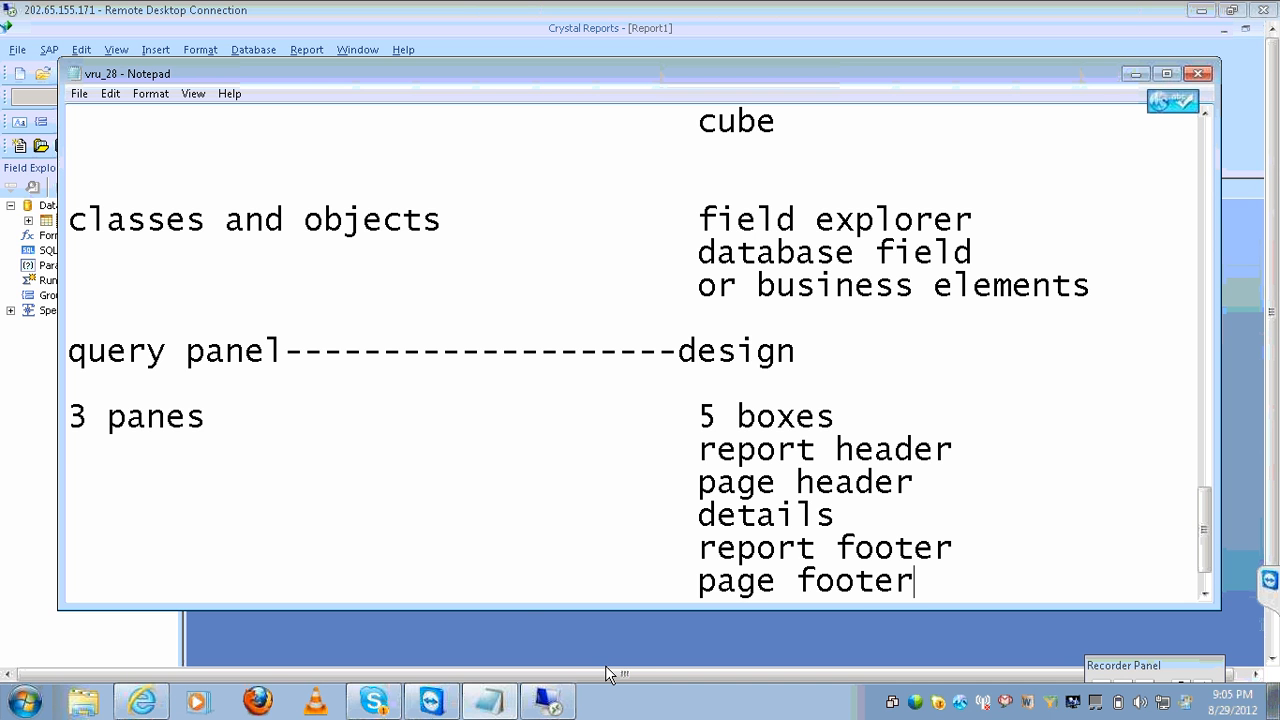
{"action": "left_click", "coordinate": [968, 452]}
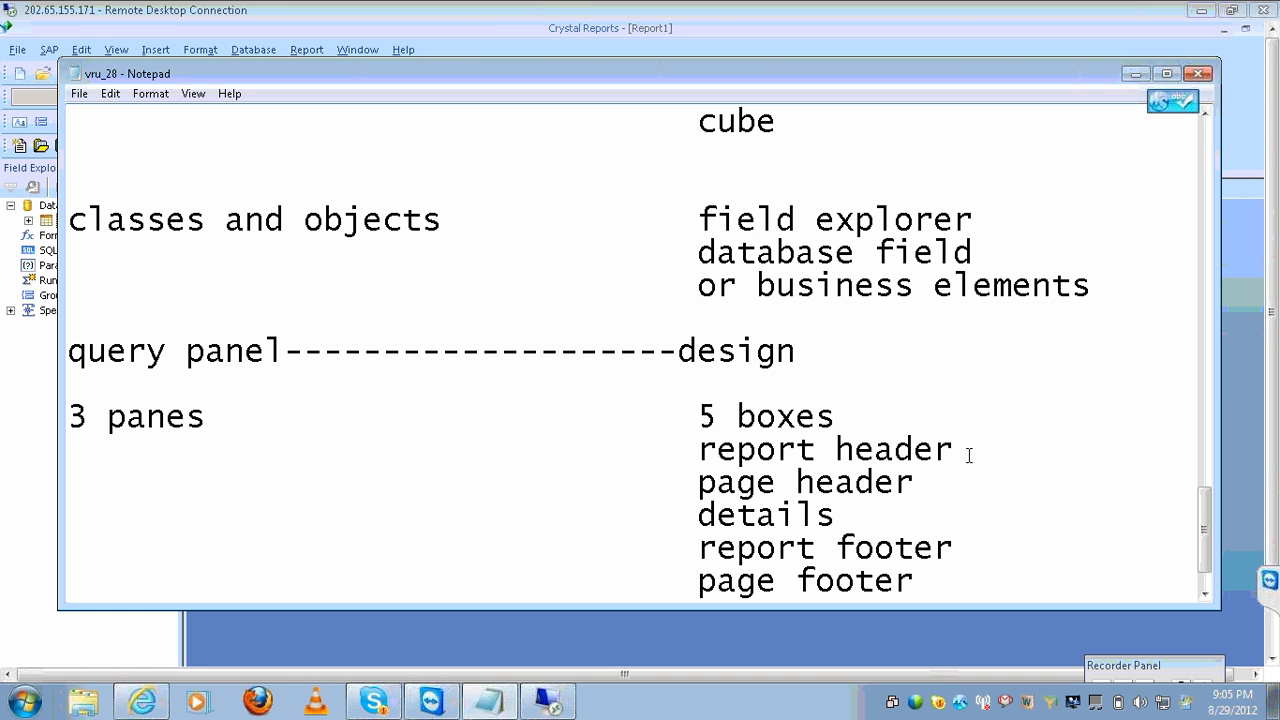
Append '--' to details and put 'result objects pane-----' at the start of that line.
{"action": "left_click", "coordinate": [928, 487]}
{"action": "left_click", "coordinate": [894, 509]}
{"action": "double_click", "coordinate": [894, 509]}
{"action": "left_click", "coordinate": [894, 509]}
{"action": "type", "text": "--"}
{"action": "left_click", "coordinate": [68, 516]}
{"action": "type", "text": "resu"}
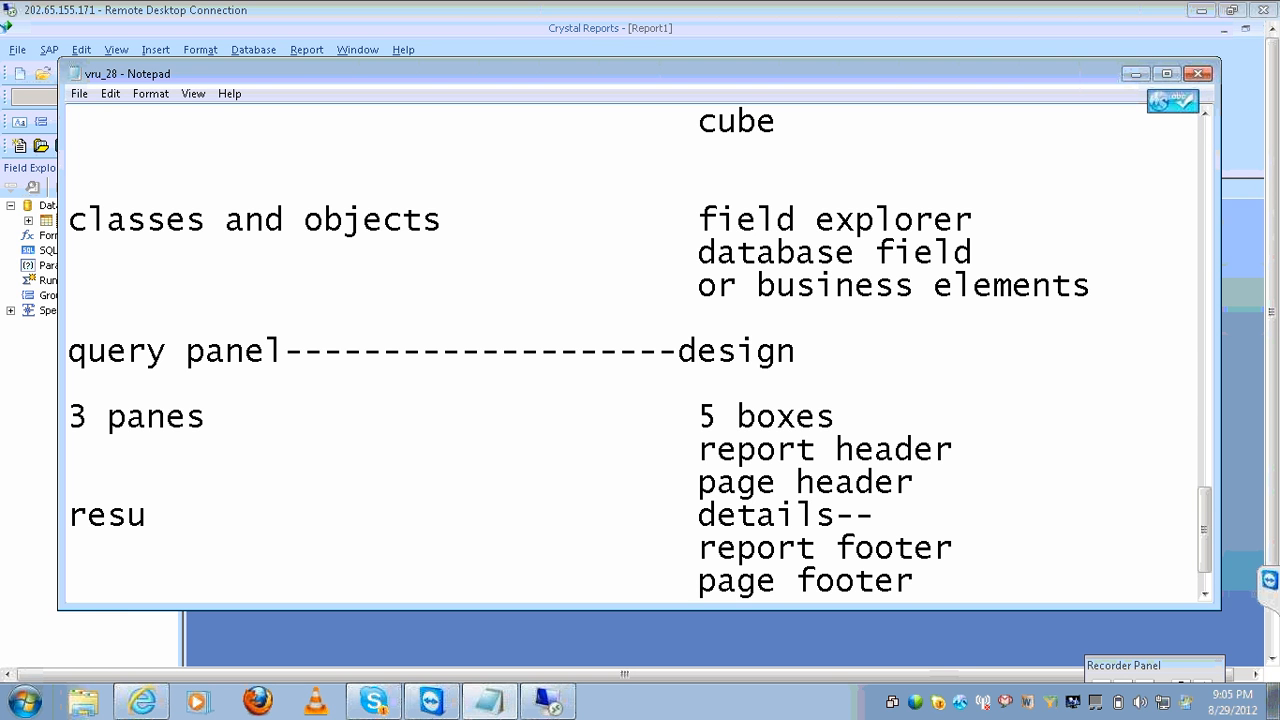
{"action": "type", "text": "lt objects "}
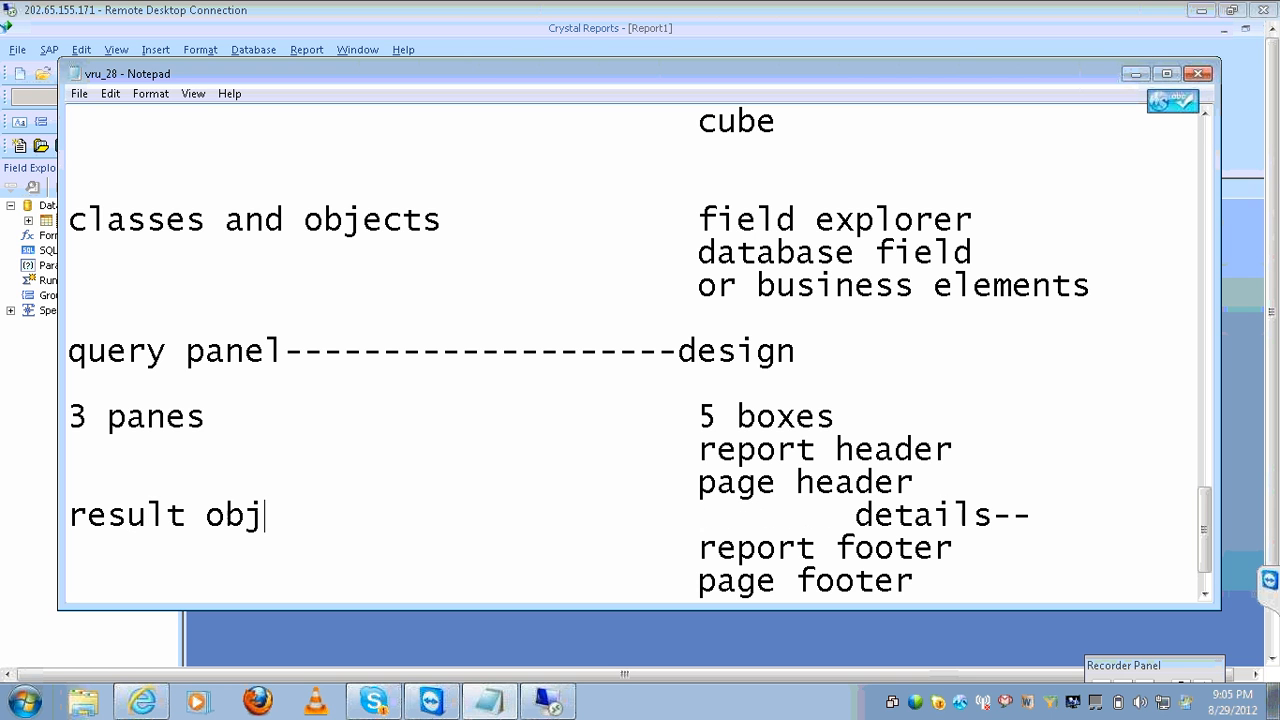
{"action": "type", "text": "pane--"}
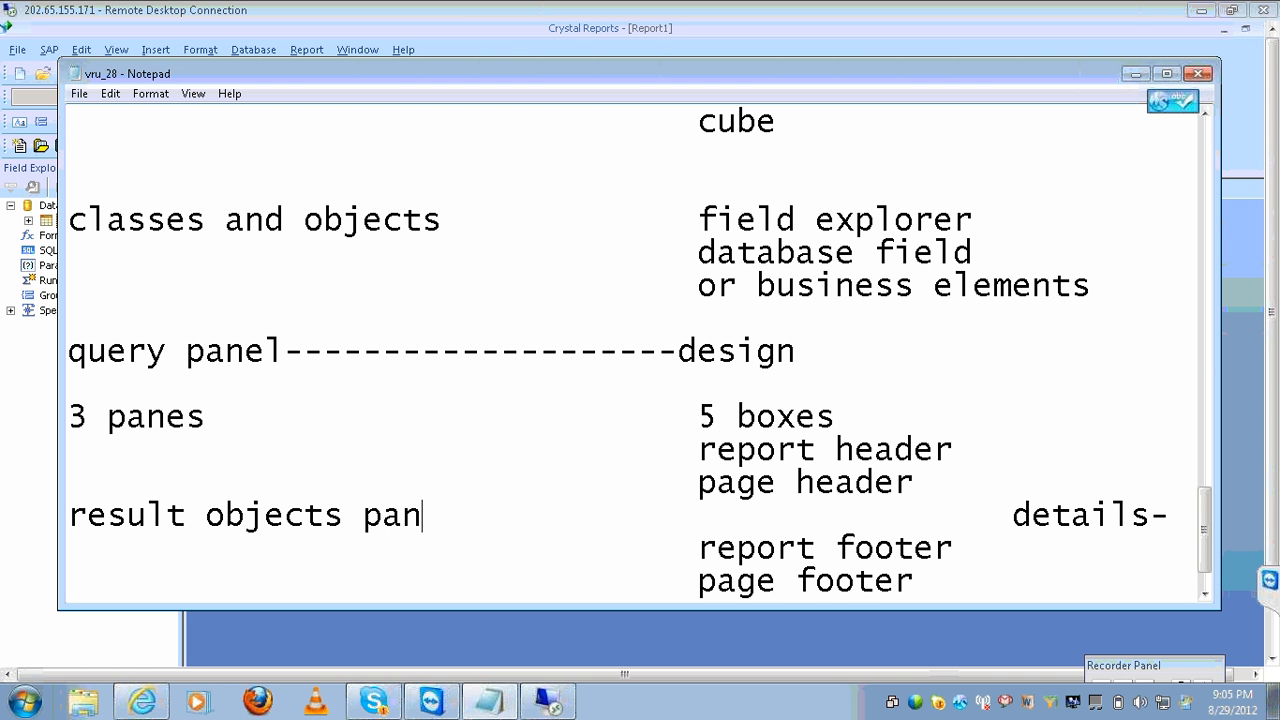
{"action": "type", "text": "---"}
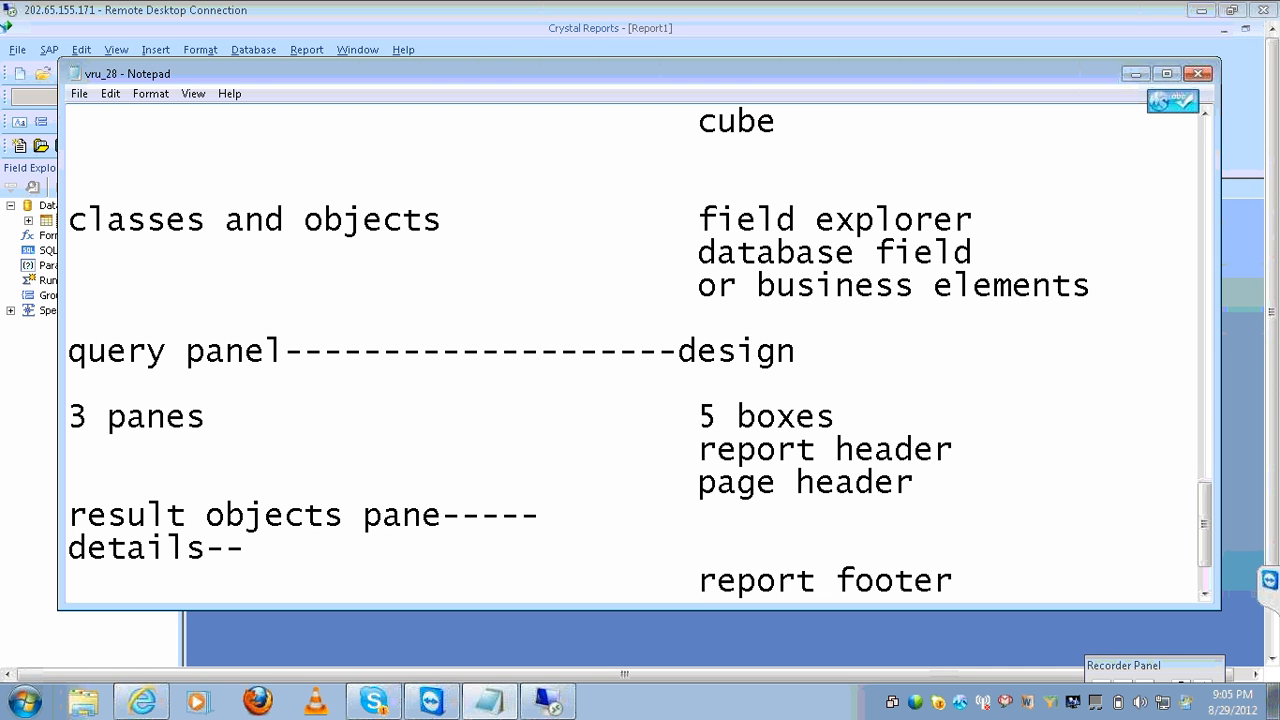
{"action": "key", "text": "Delete"}
{"action": "key", "text": "Delete"}
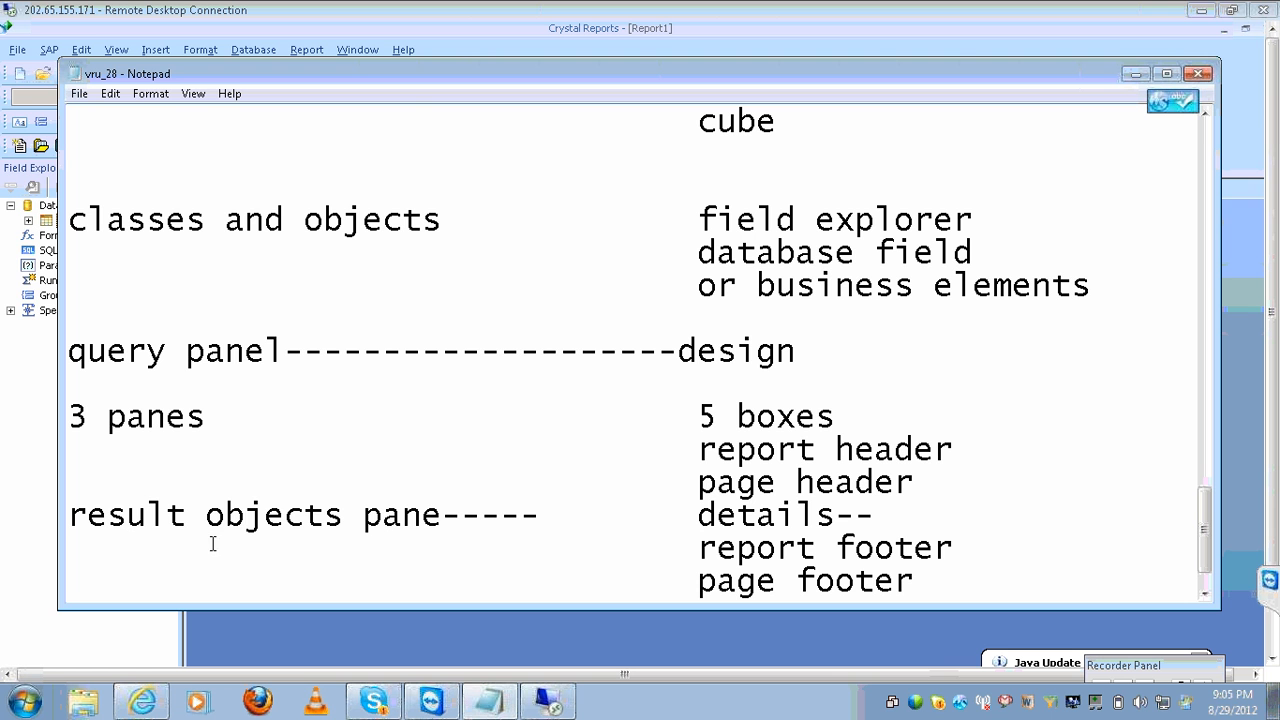
{"action": "left_click", "coordinate": [451, 505]}
Place EMP's EMPNO, ENAME, JOB, SAL and DEPTNO fields into the Details section of Report1.
{"action": "left_click", "coordinate": [553, 703]}
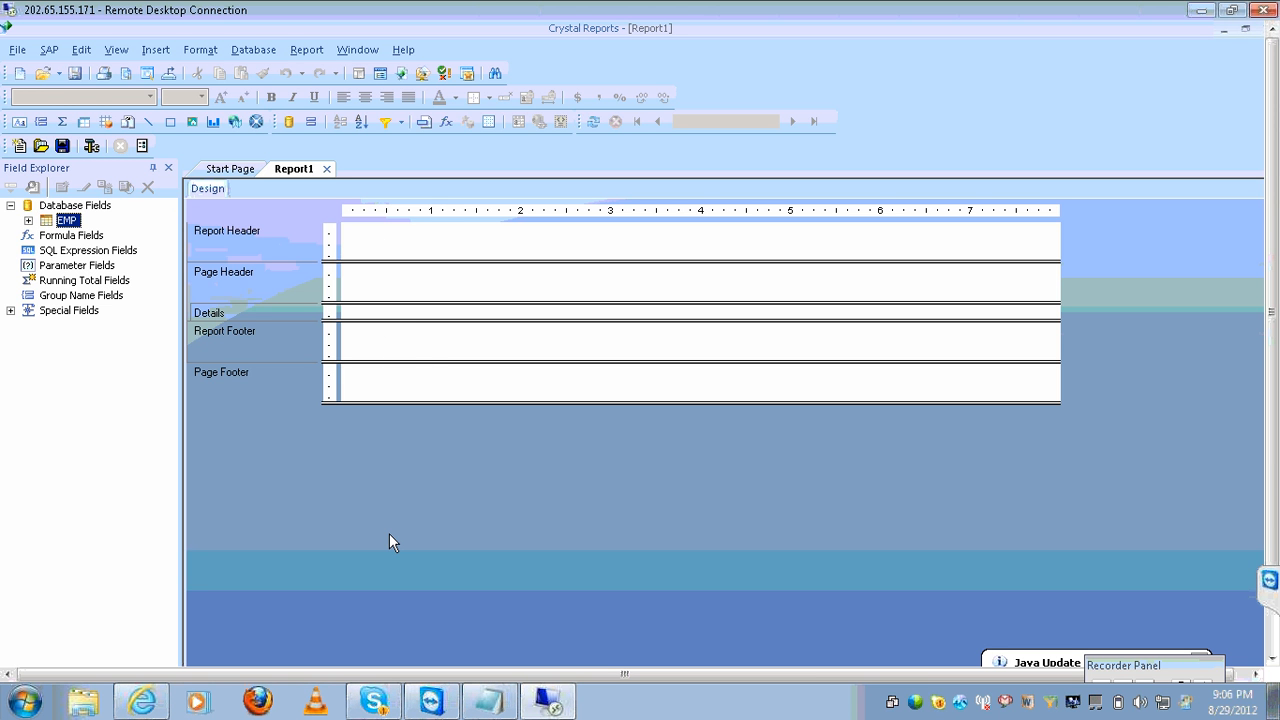
{"action": "left_click", "coordinate": [28, 222]}
{"action": "left_click", "coordinate": [86, 238]}
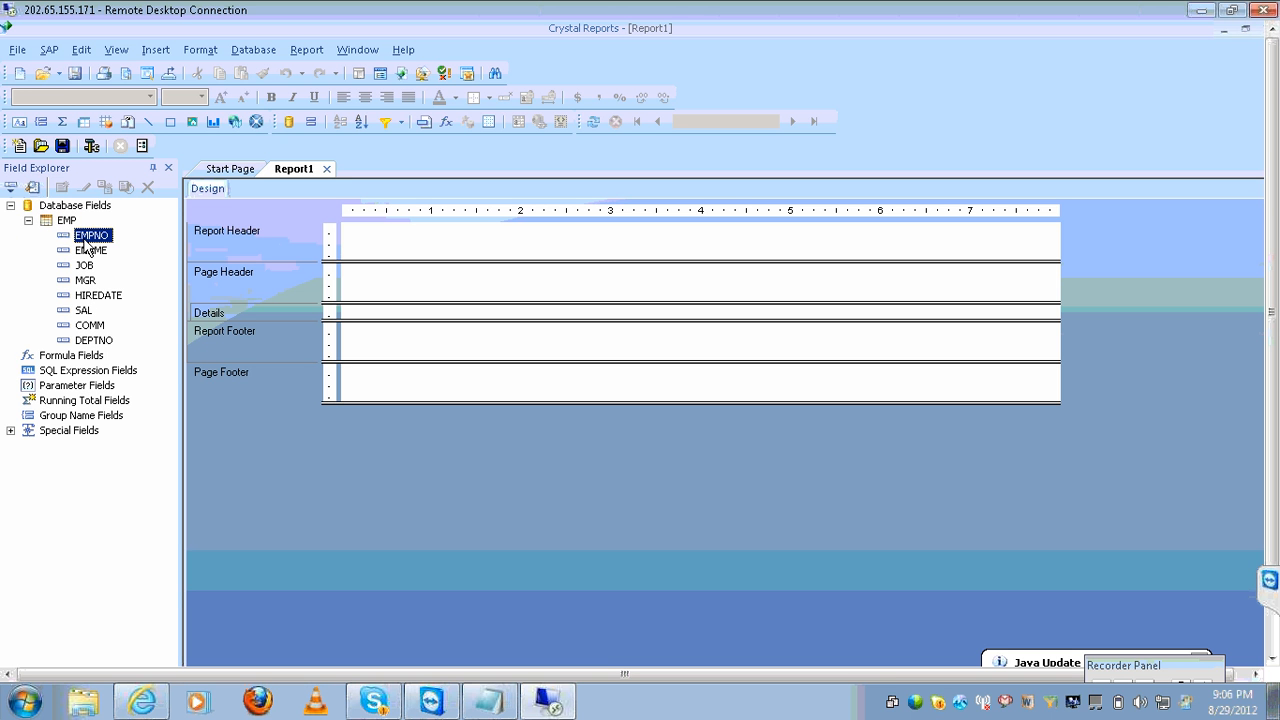
{"action": "left_click_drag", "start_coordinate": [85, 241], "coordinate": [84, 252]}
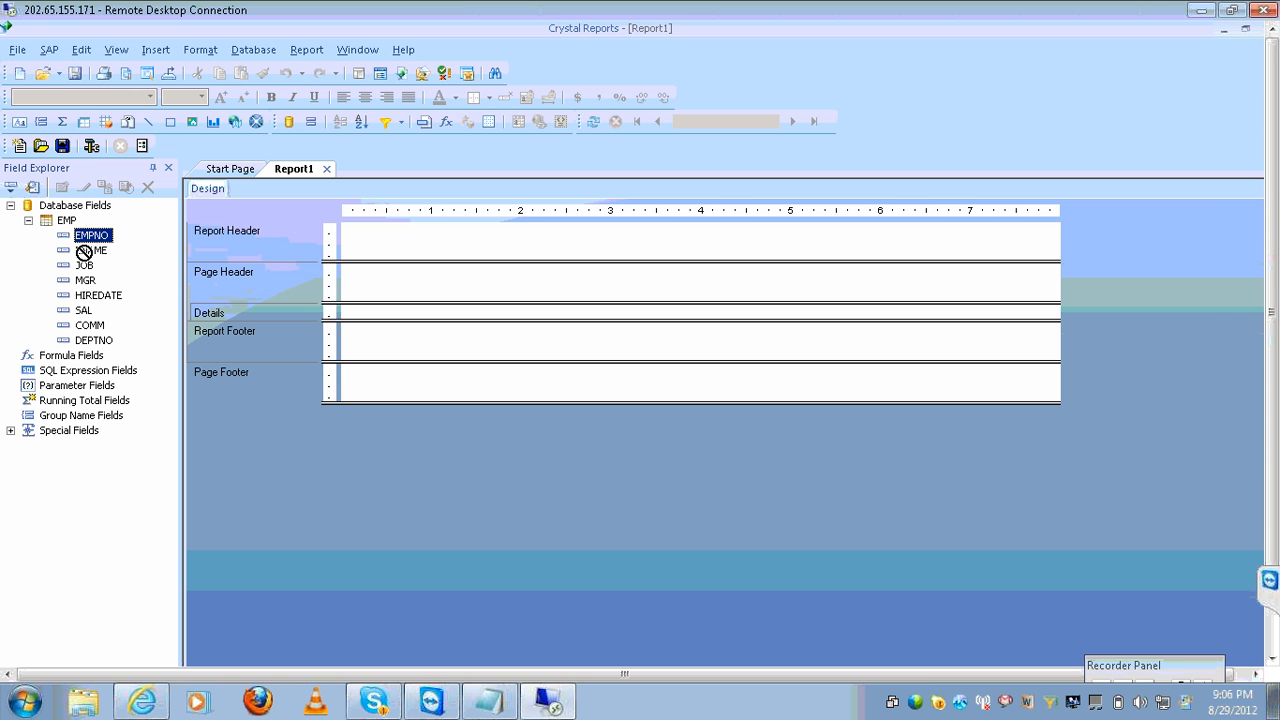
{"action": "left_click", "coordinate": [84, 252], "text": "ctrl"}
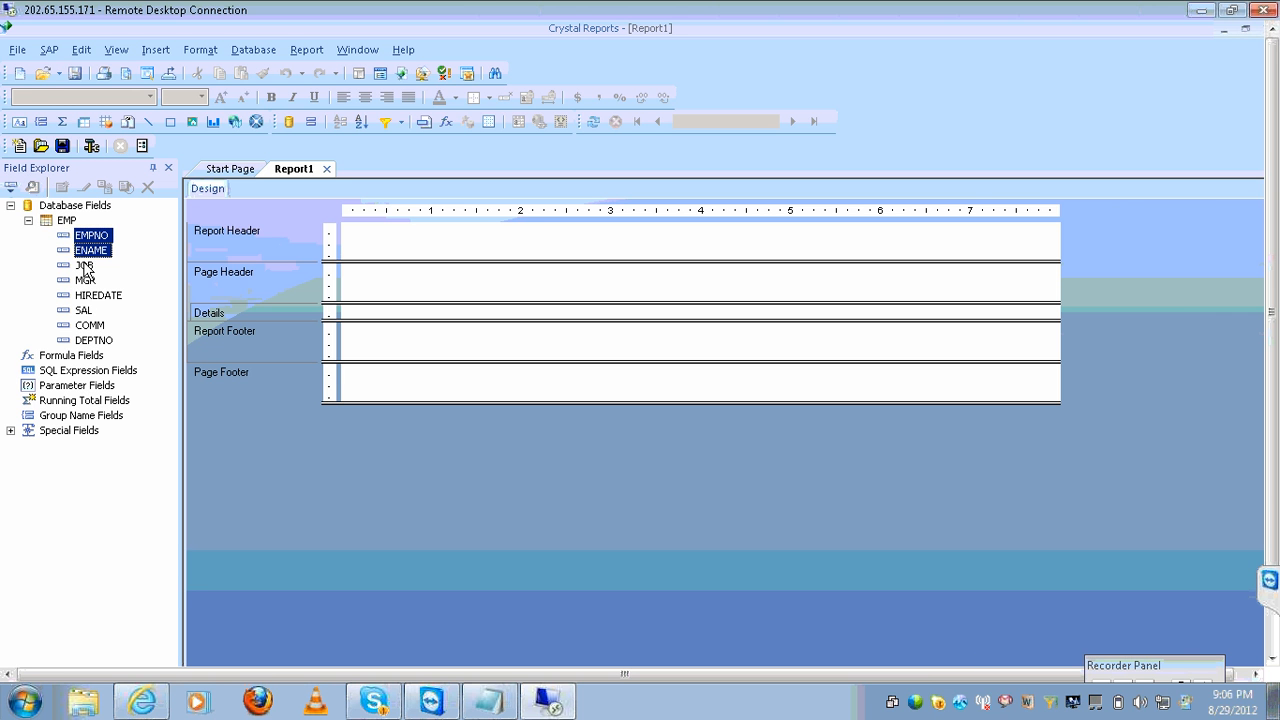
{"action": "left_click", "coordinate": [86, 267], "text": "ctrl"}
{"action": "left_click", "coordinate": [84, 311], "text": "ctrl"}
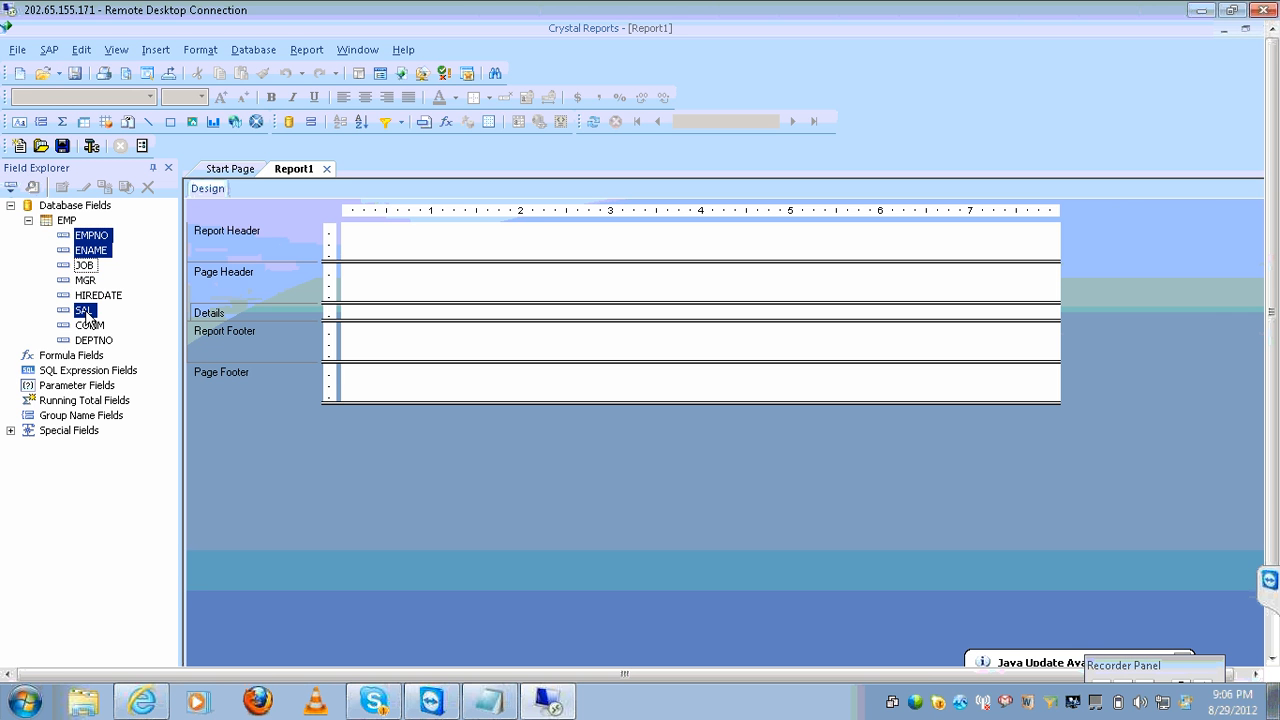
{"action": "left_click", "coordinate": [90, 341], "text": "ctrl"}
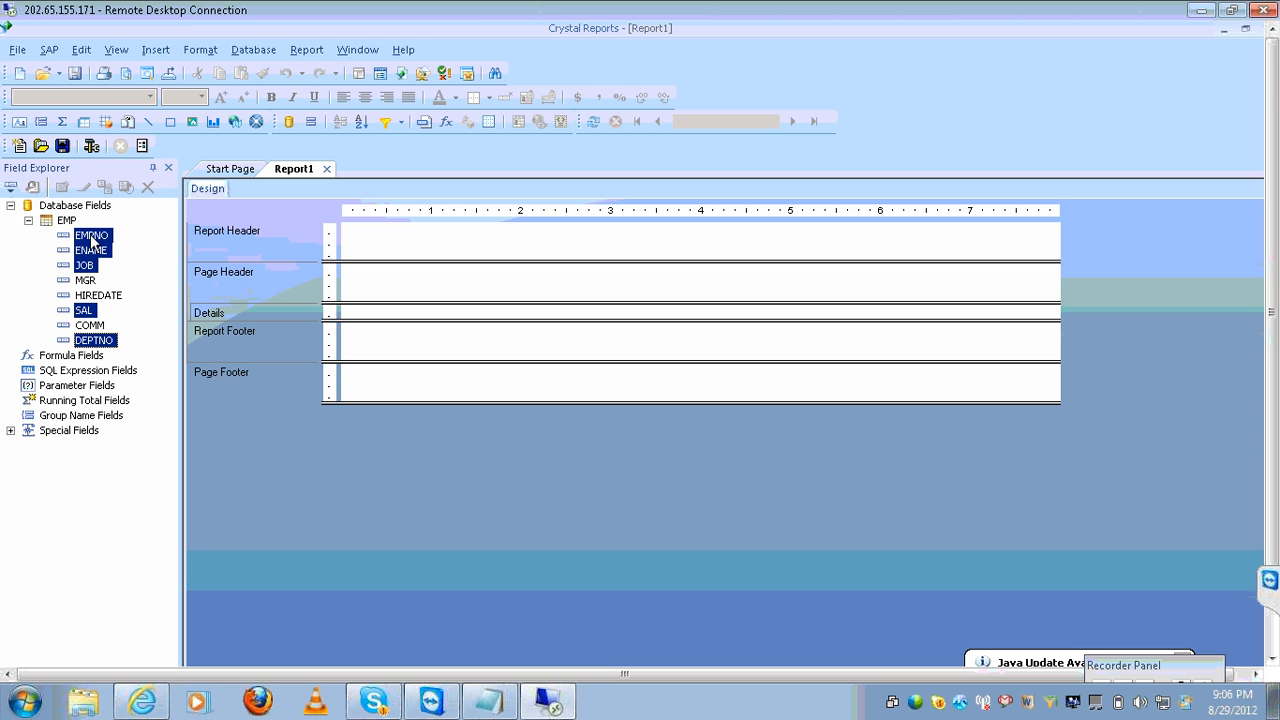
{"action": "left_click_drag", "start_coordinate": [91, 243], "coordinate": [364, 313]}
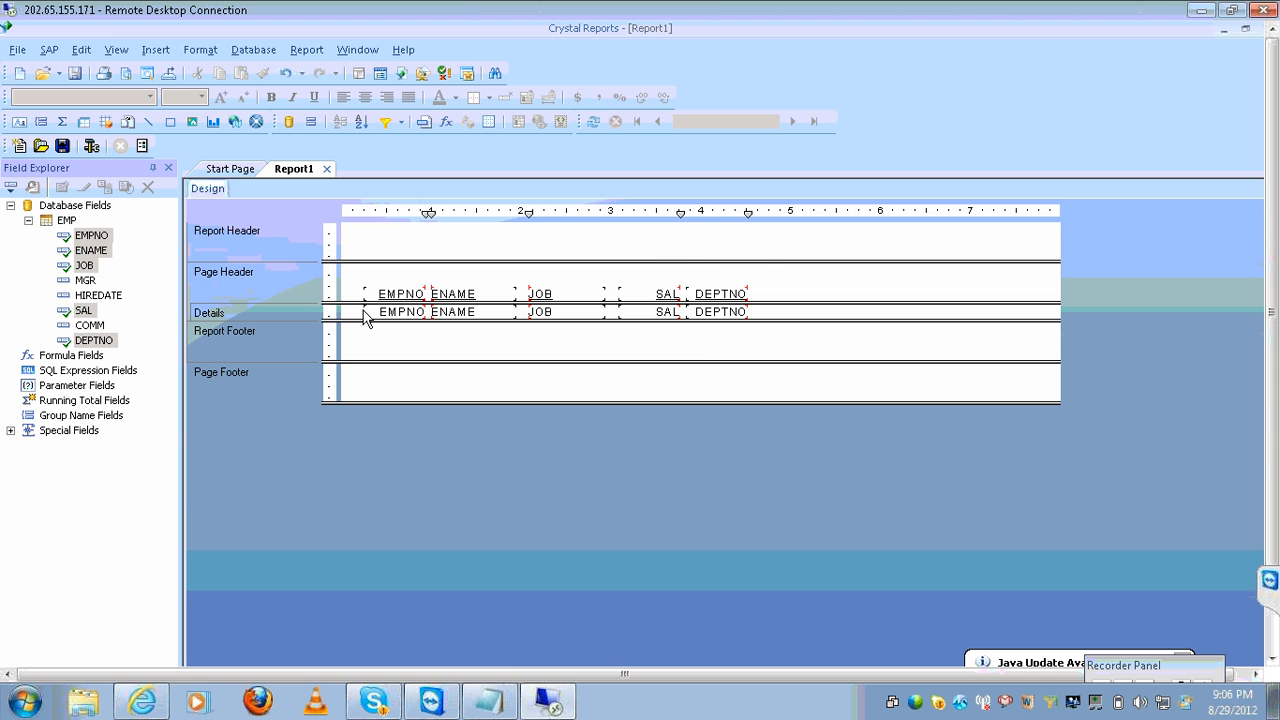
{"action": "left_click", "coordinate": [533, 688]}
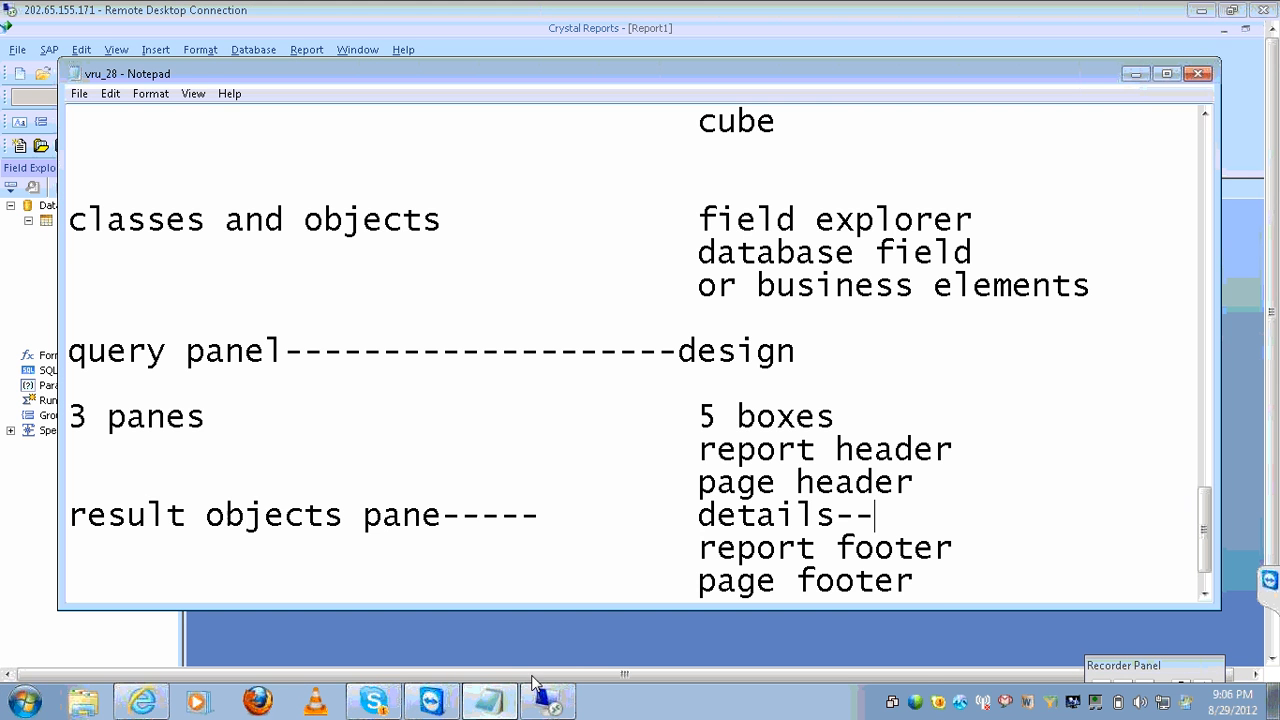
Add a 'runquery' line paired with 'refresh or f5' below page footer in the notes.
{"action": "left_click", "coordinate": [941, 587]}
{"action": "key", "text": "Return"}
{"action": "key", "text": "Return"}
{"action": "type", "text": "runq uery"}
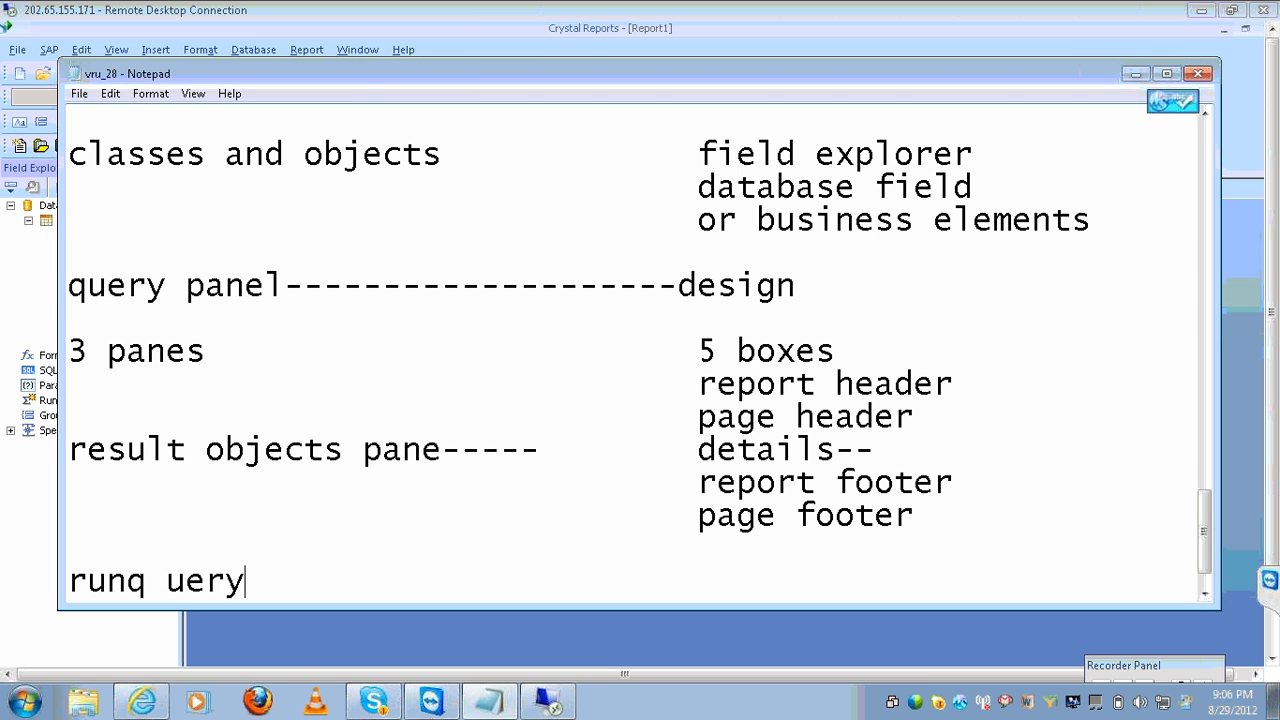
{"action": "key", "text": "BackSpace"}
{"action": "key", "text": "BackSpace"}
{"action": "key", "text": "BackSpace"}
{"action": "key", "text": "BackSpace"}
{"action": "key", "text": "BackSpace"}
{"action": "type", "text": "uery"}
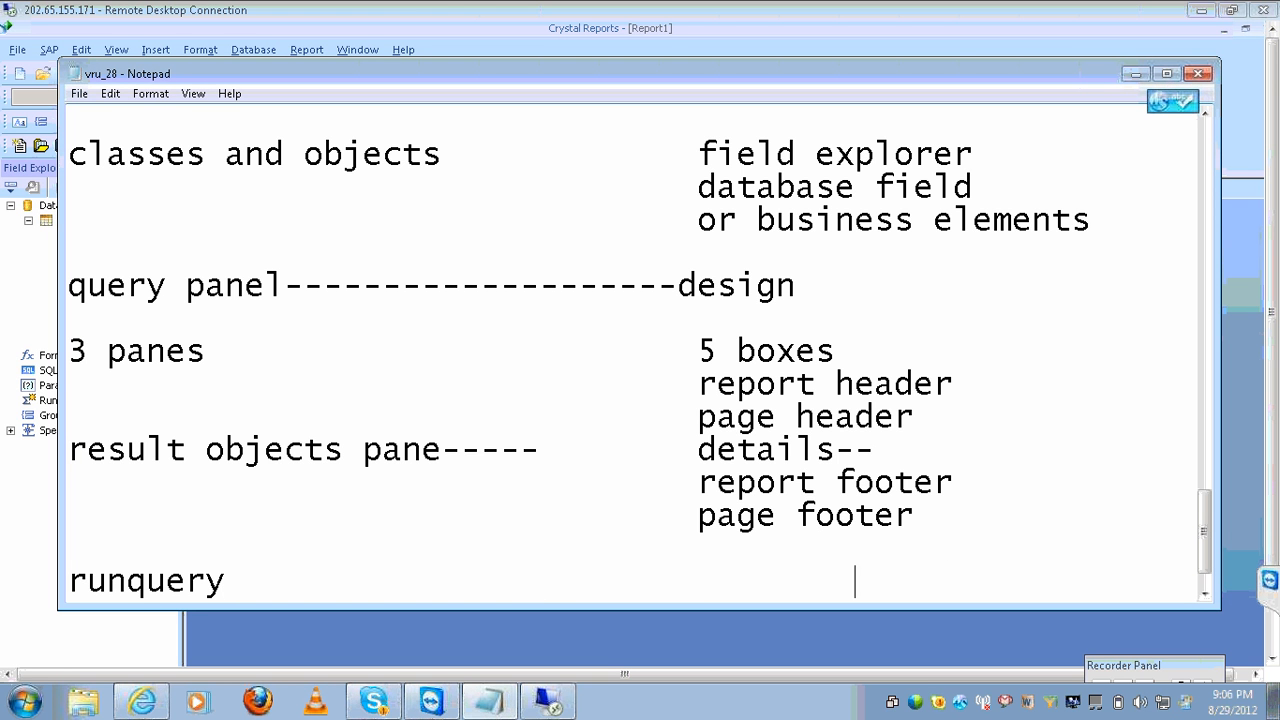
{"action": "key", "text": "Tab"}
{"action": "key", "text": "Tab"}
{"action": "key", "text": "Tab"}
{"action": "type", "text": "refresh or f"}
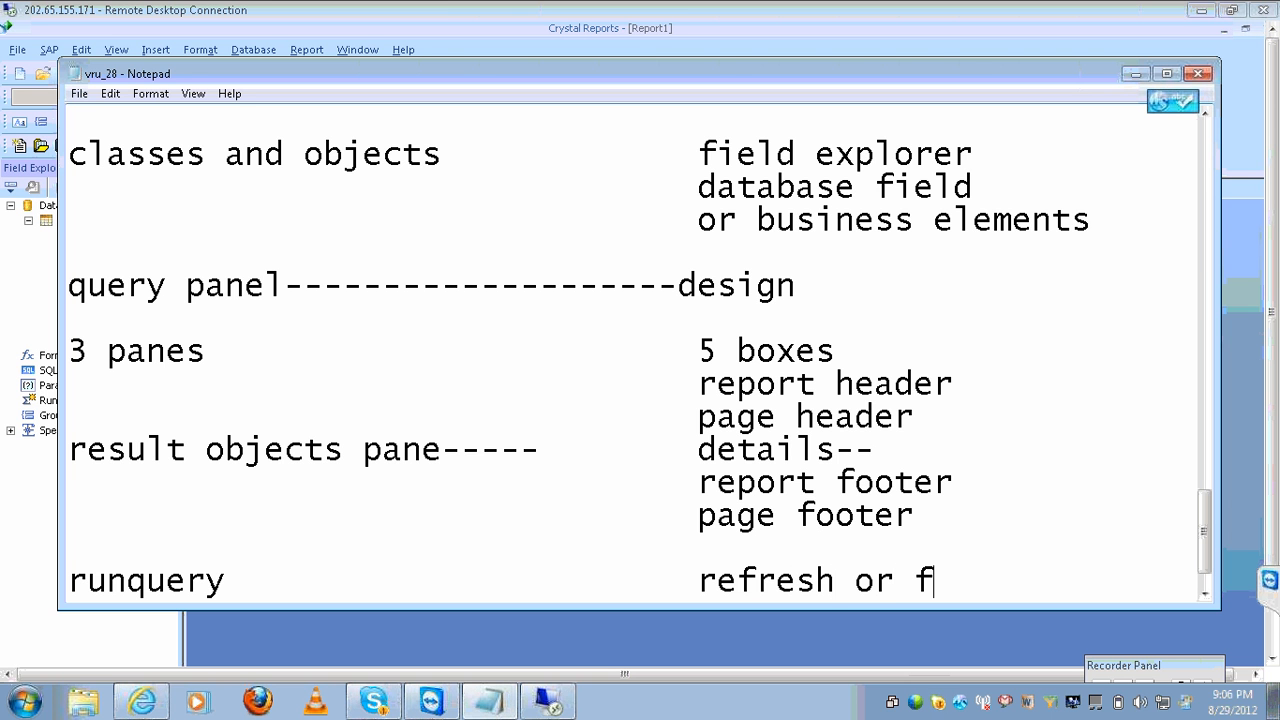
{"action": "type", "text": "5"}
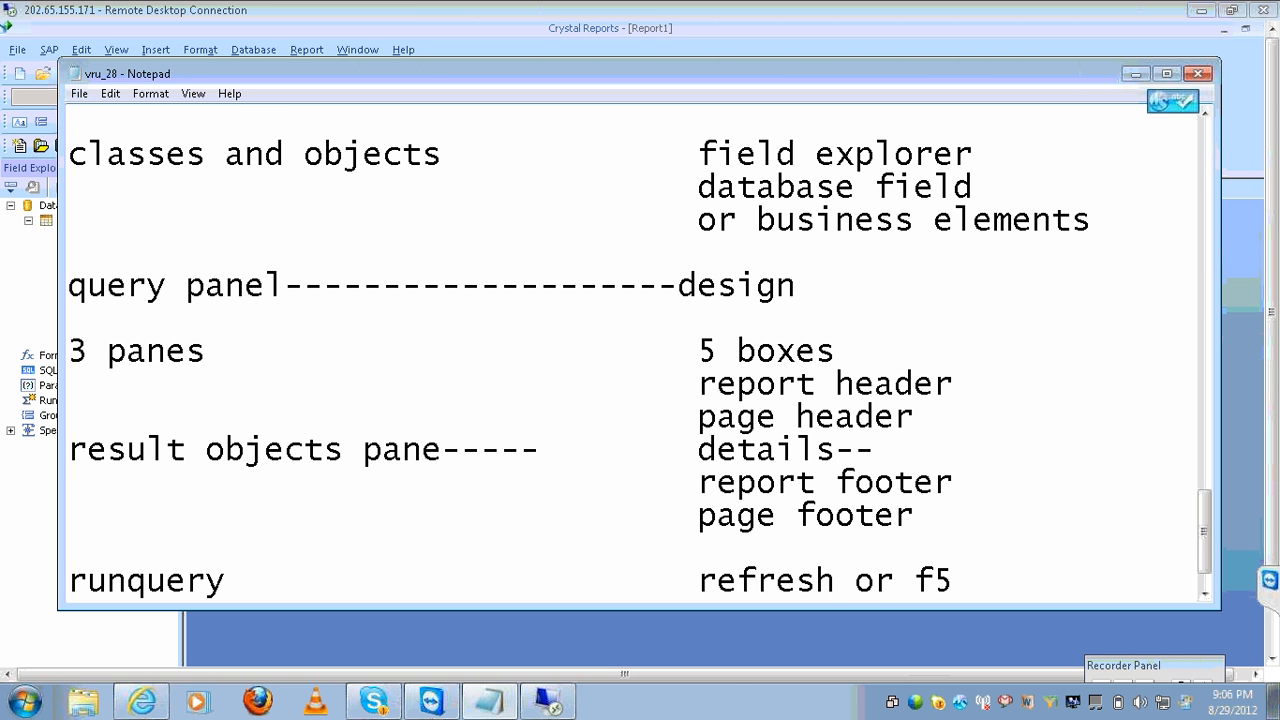
{"action": "left_click", "coordinate": [540, 705]}
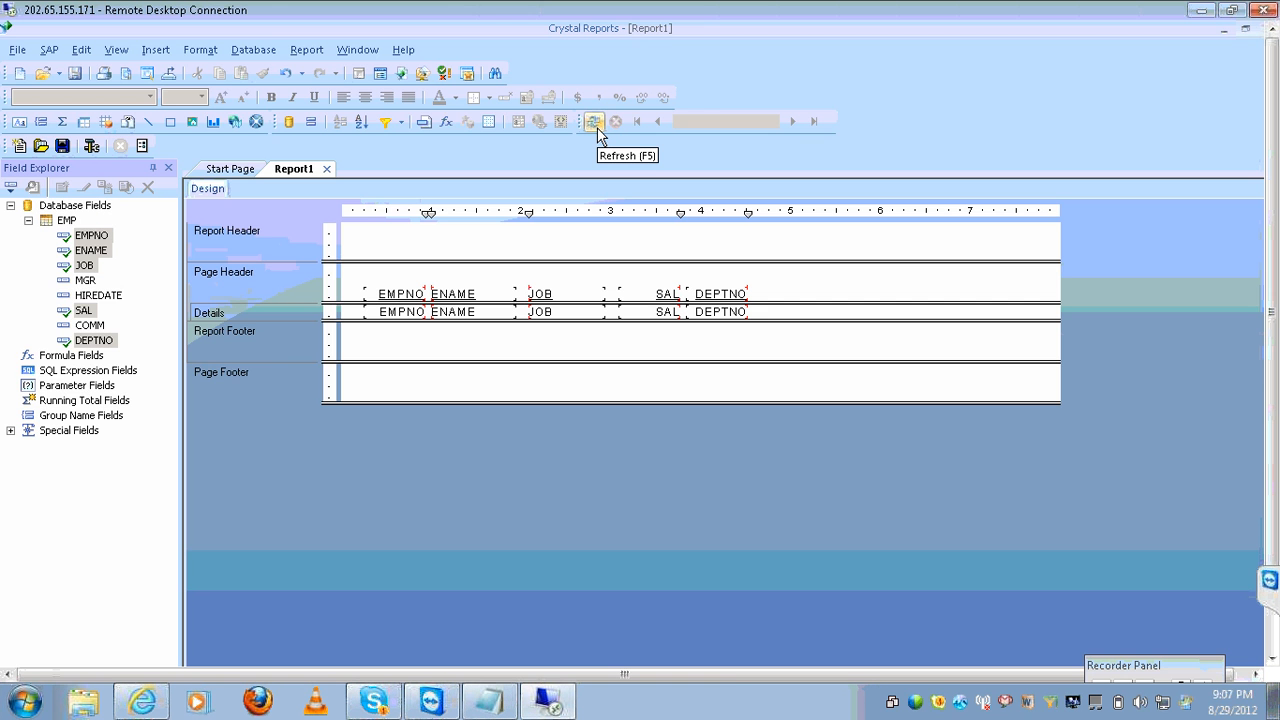
Refresh Report1 to preview the 16 employee rows, then begin saving it.
{"action": "left_click", "coordinate": [306, 49]}
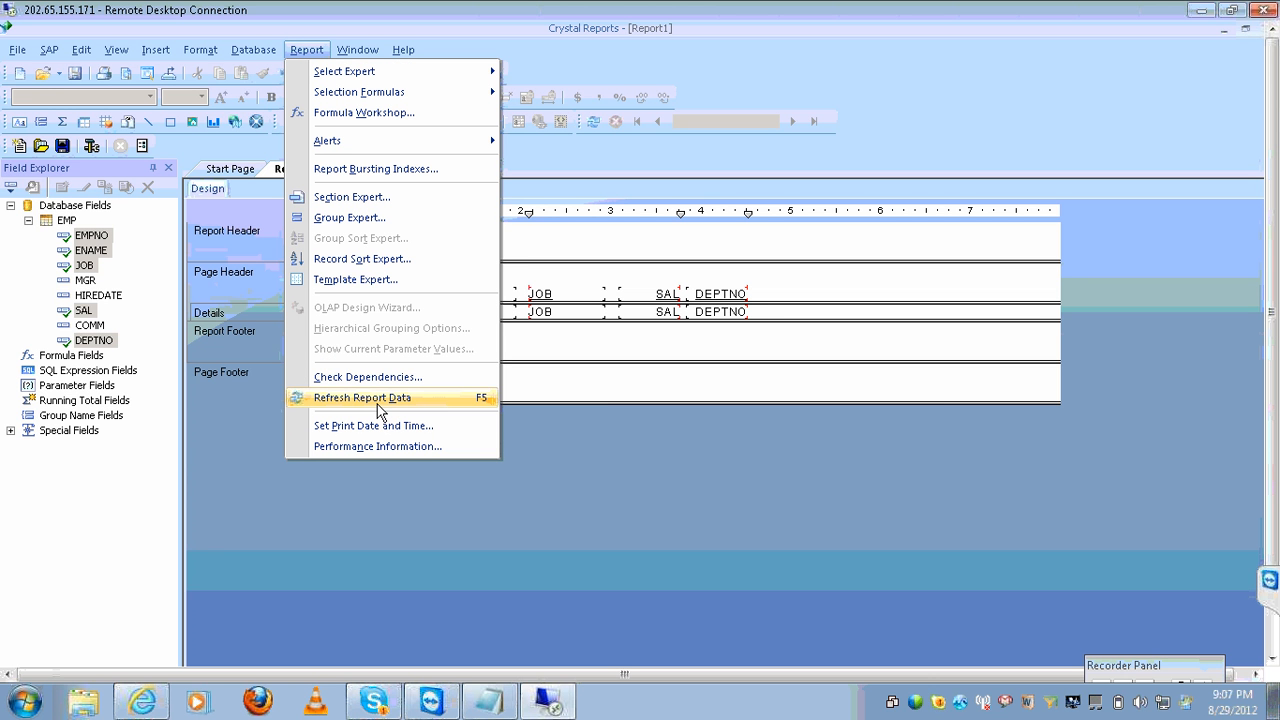
{"action": "left_click", "coordinate": [377, 400]}
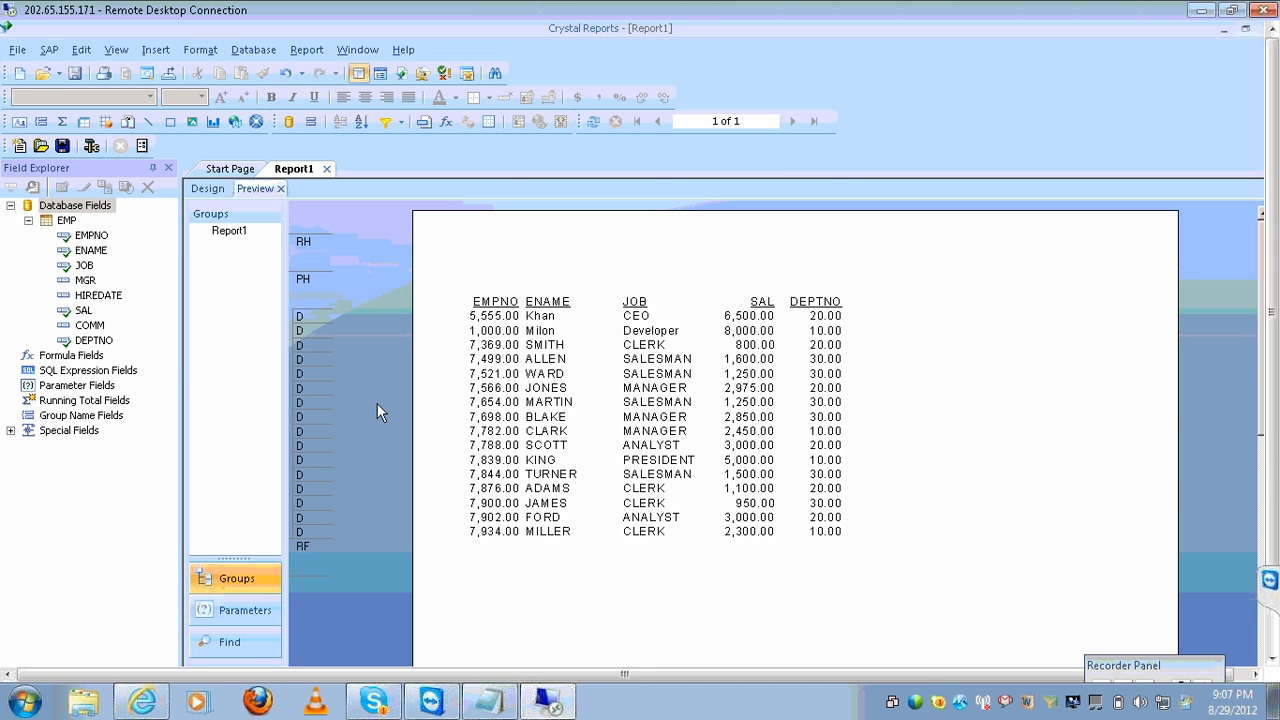
{"action": "left_click", "coordinate": [75, 73]}
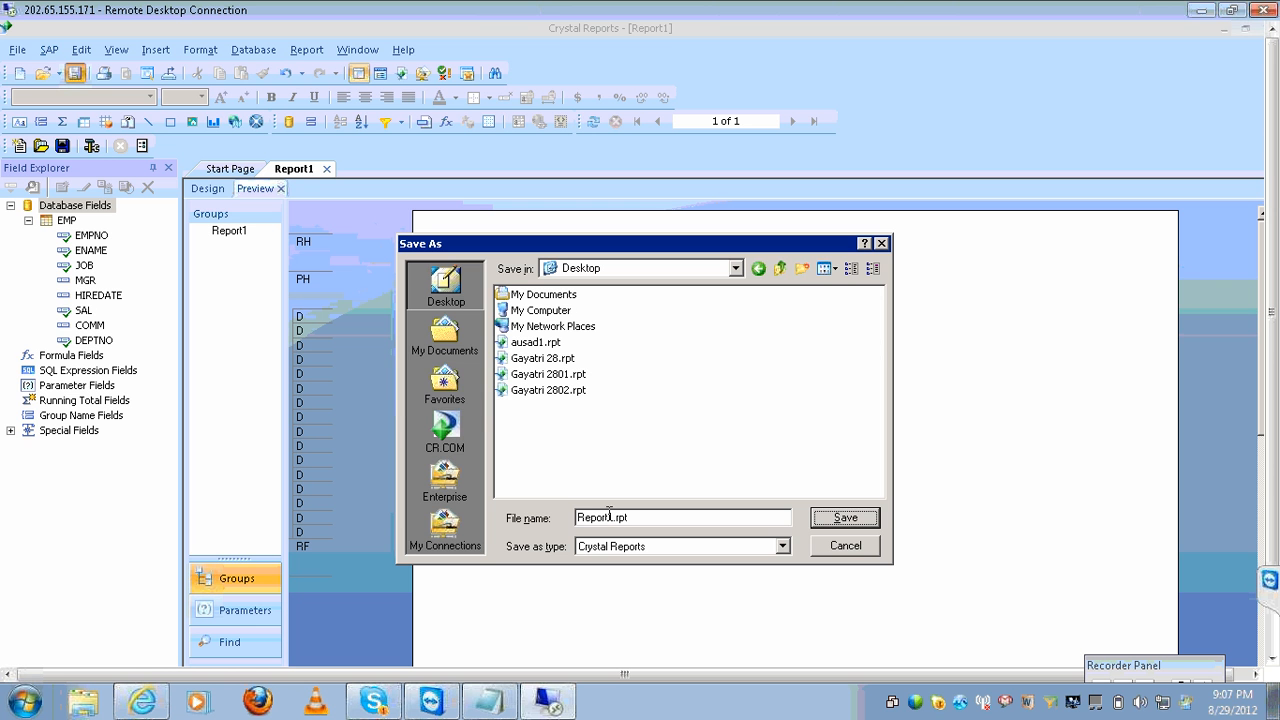
Save the report as Report1.rpt on the Desktop and close it.
{"action": "left_click", "coordinate": [833, 528]}
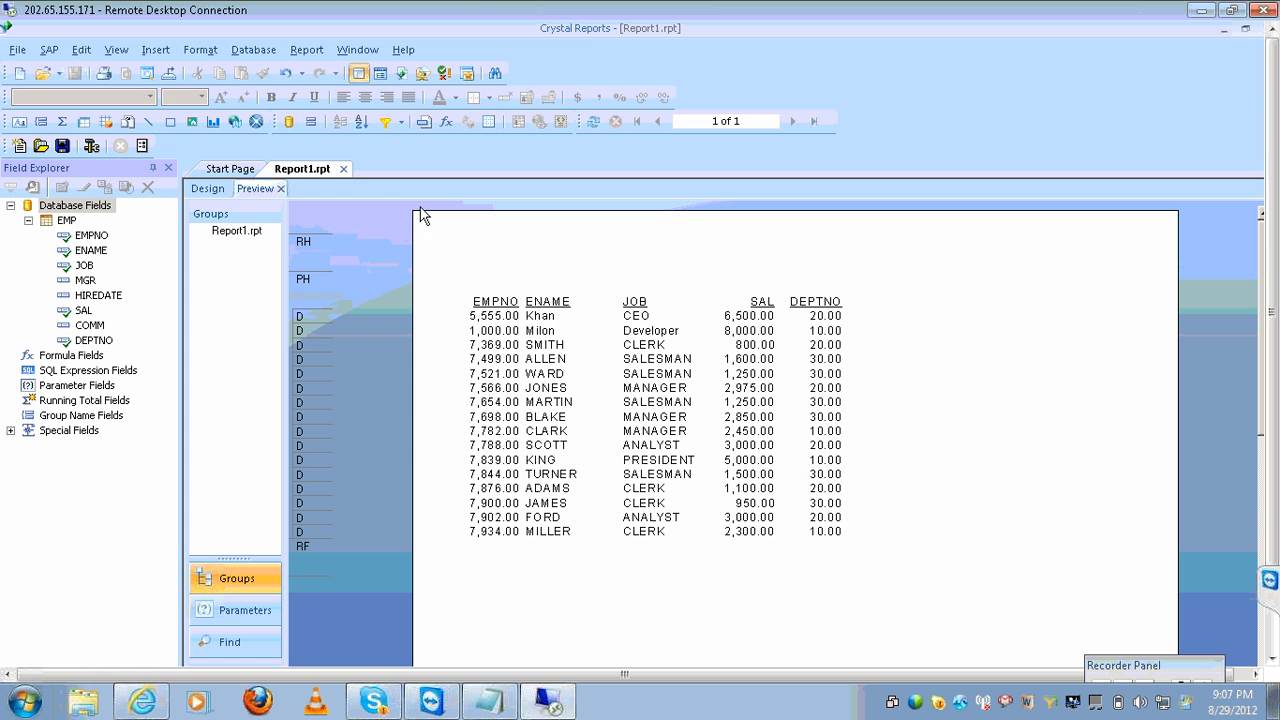
{"action": "left_click", "coordinate": [345, 170]}
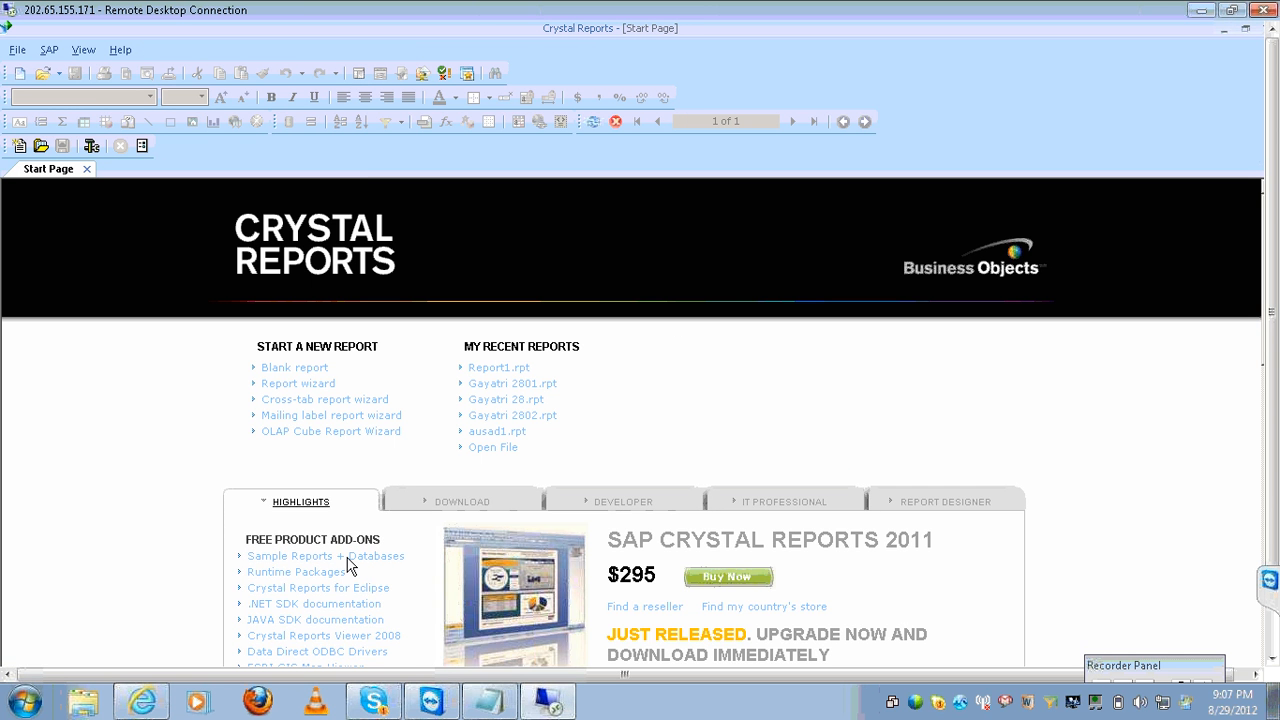
{"action": "left_click", "coordinate": [1273, 652]}
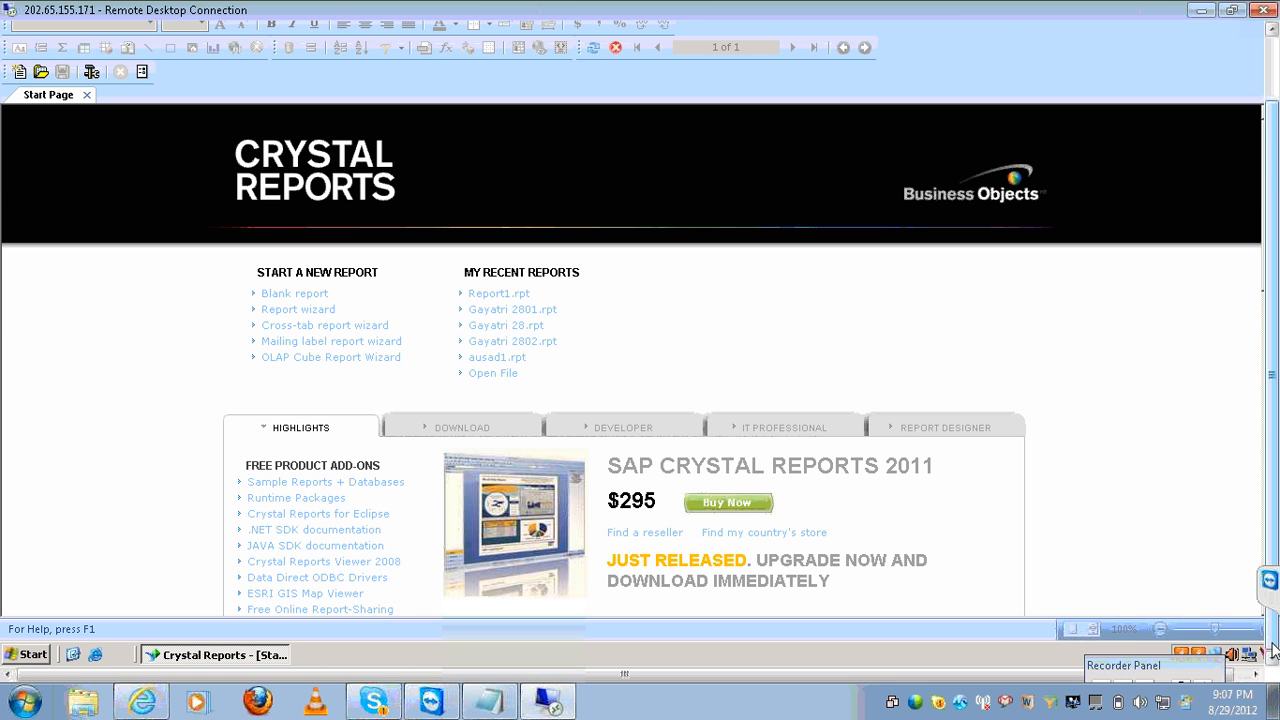
Open Windows Explorer with the folder tree on the remote desktop via Start > Explore.
{"action": "key", "text": "super+e"}
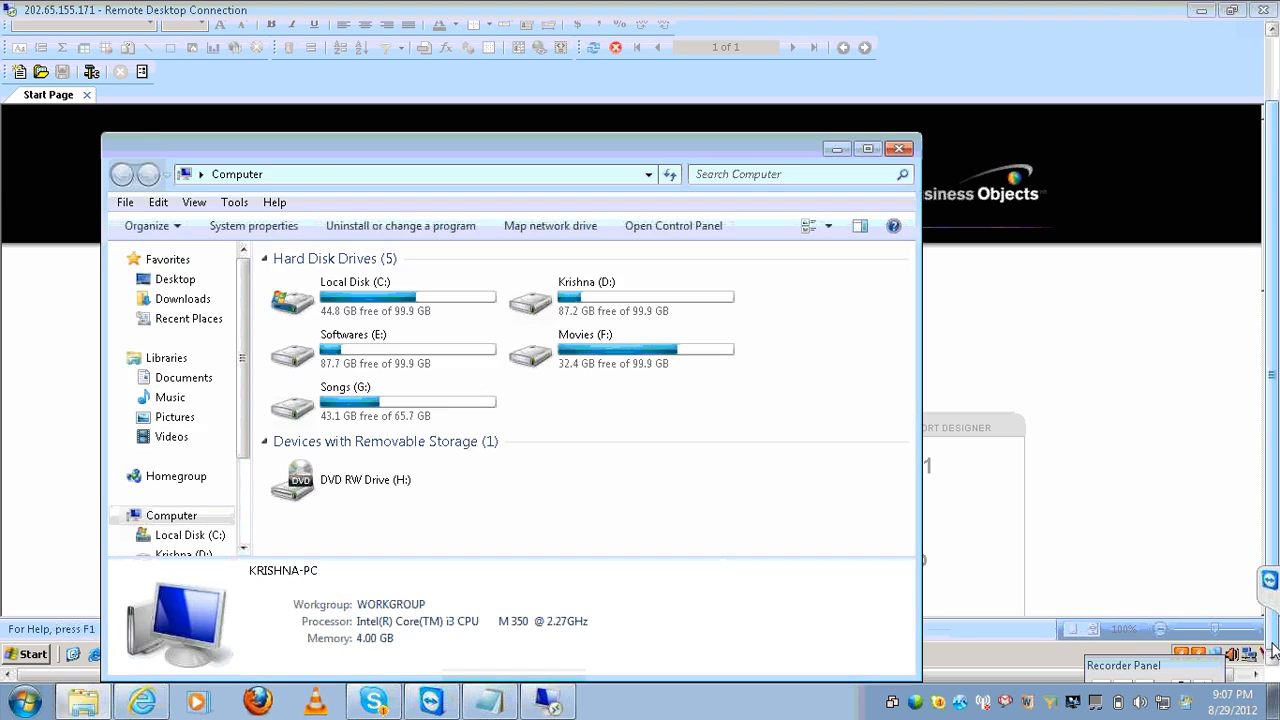
{"action": "left_click", "coordinate": [899, 151]}
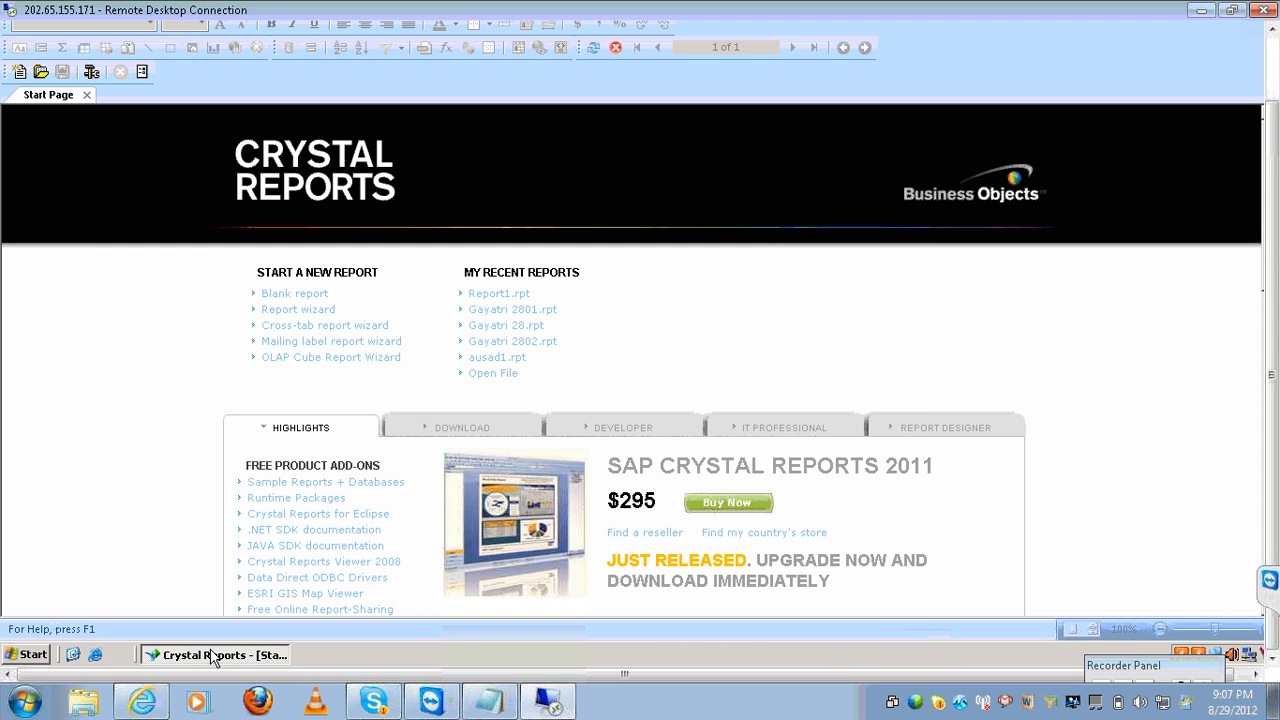
{"action": "left_click", "coordinate": [75, 651]}
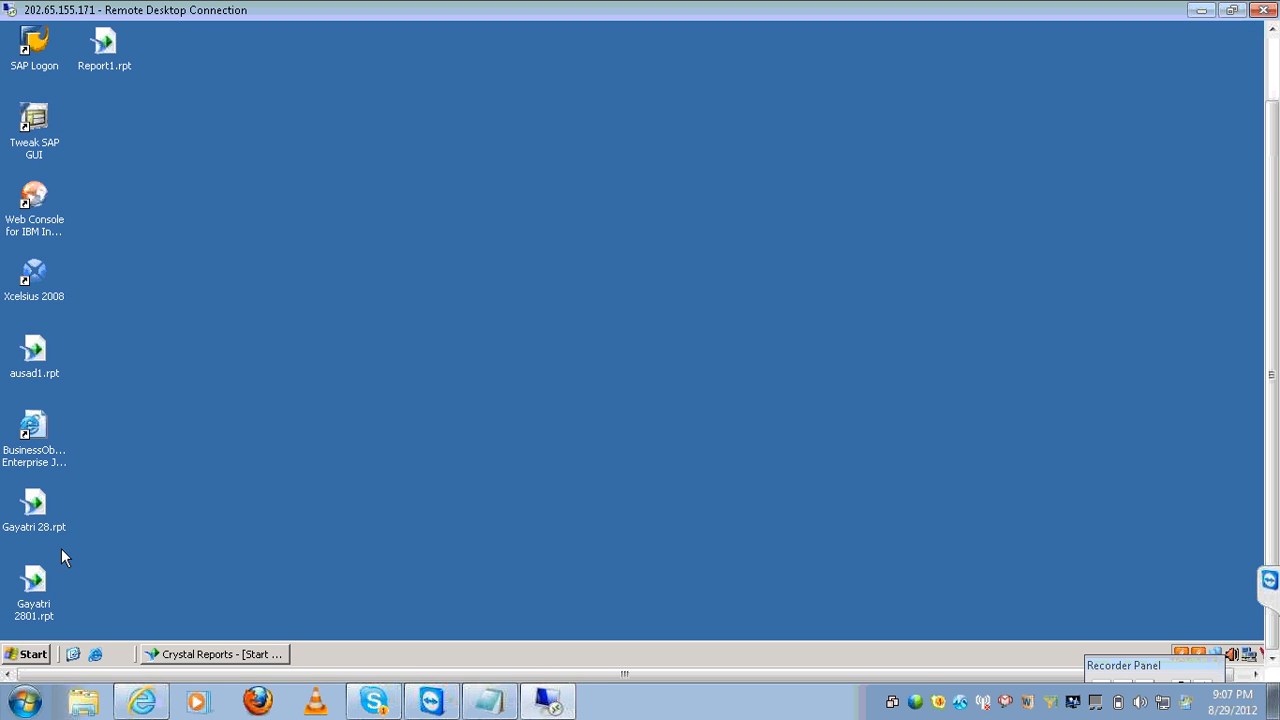
{"action": "right_click", "coordinate": [33, 656]}
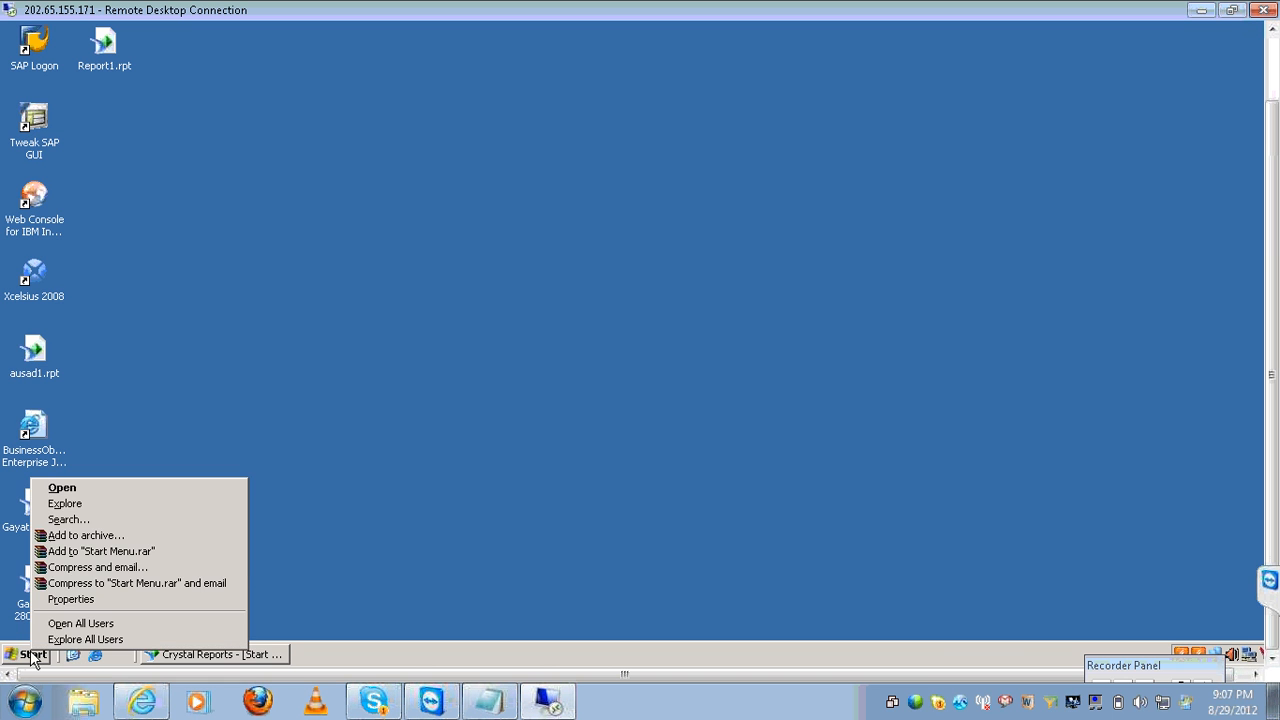
{"action": "left_click", "coordinate": [64, 503]}
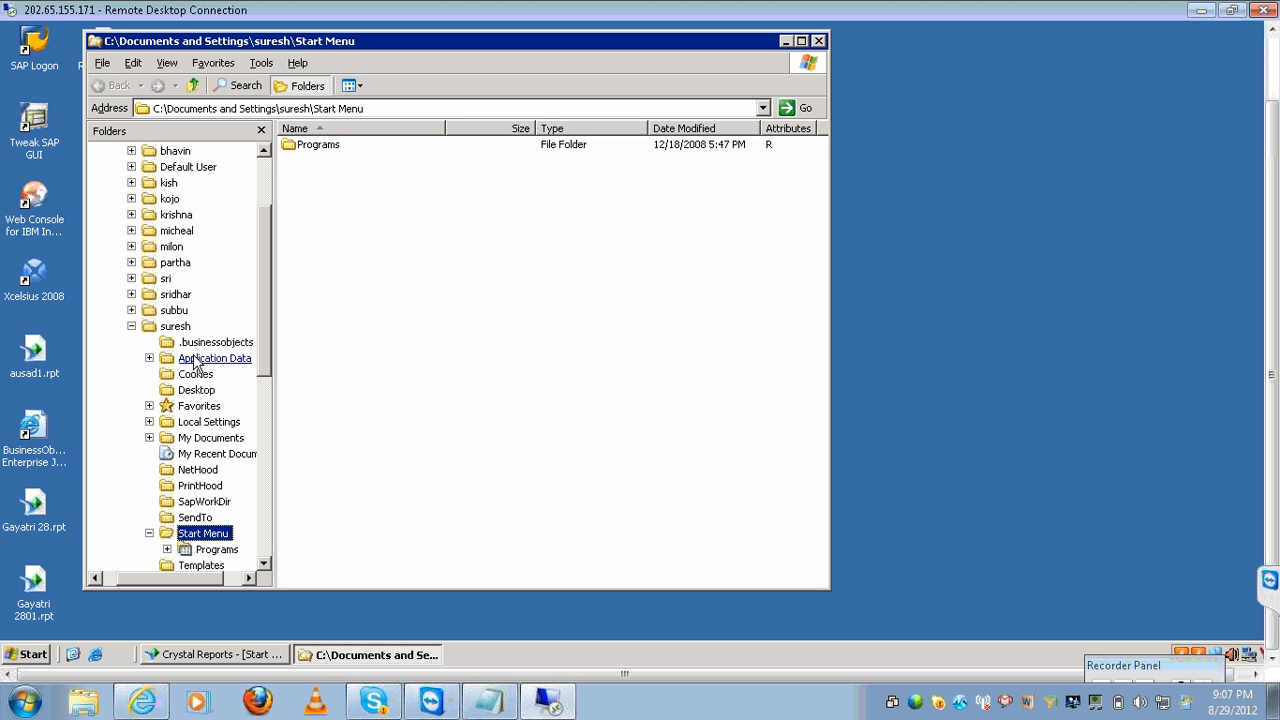
Browse drive D: to Motors2002.mdb and xtreme.mdb, then minimise Explorer.
{"action": "left_click", "coordinate": [268, 178]}
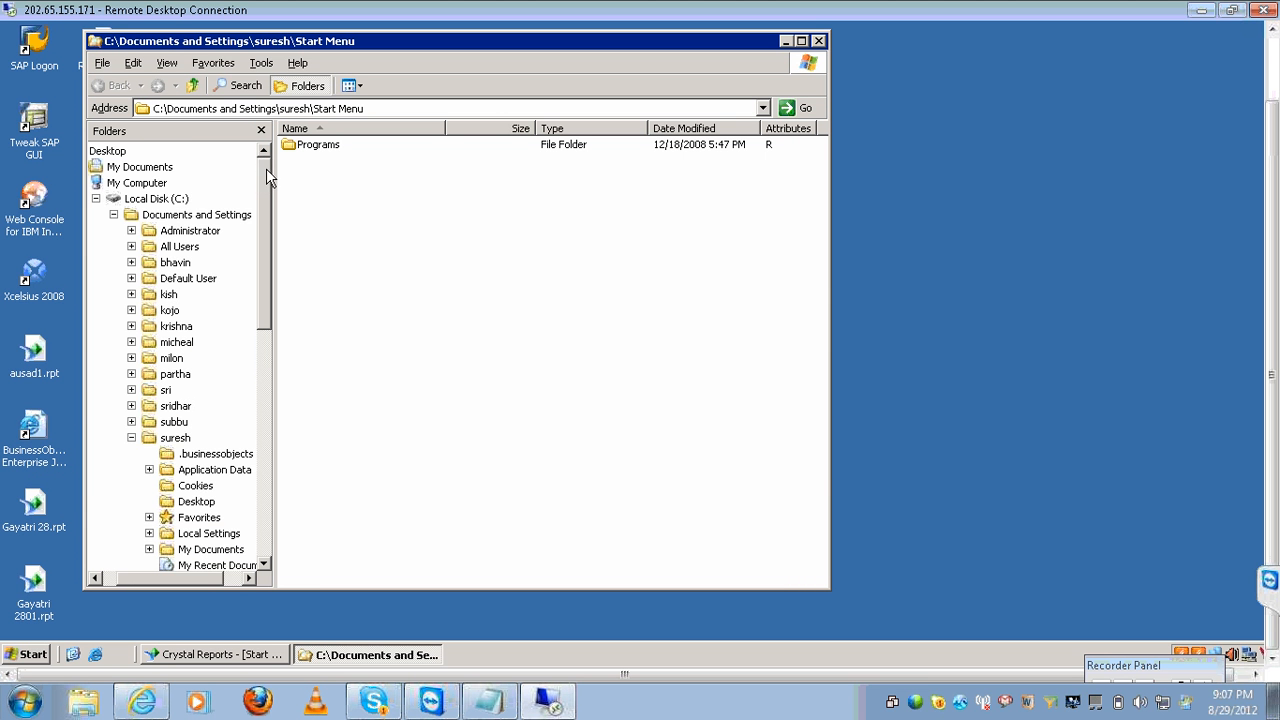
{"action": "left_click", "coordinate": [97, 201]}
{"action": "left_click", "coordinate": [190, 216]}
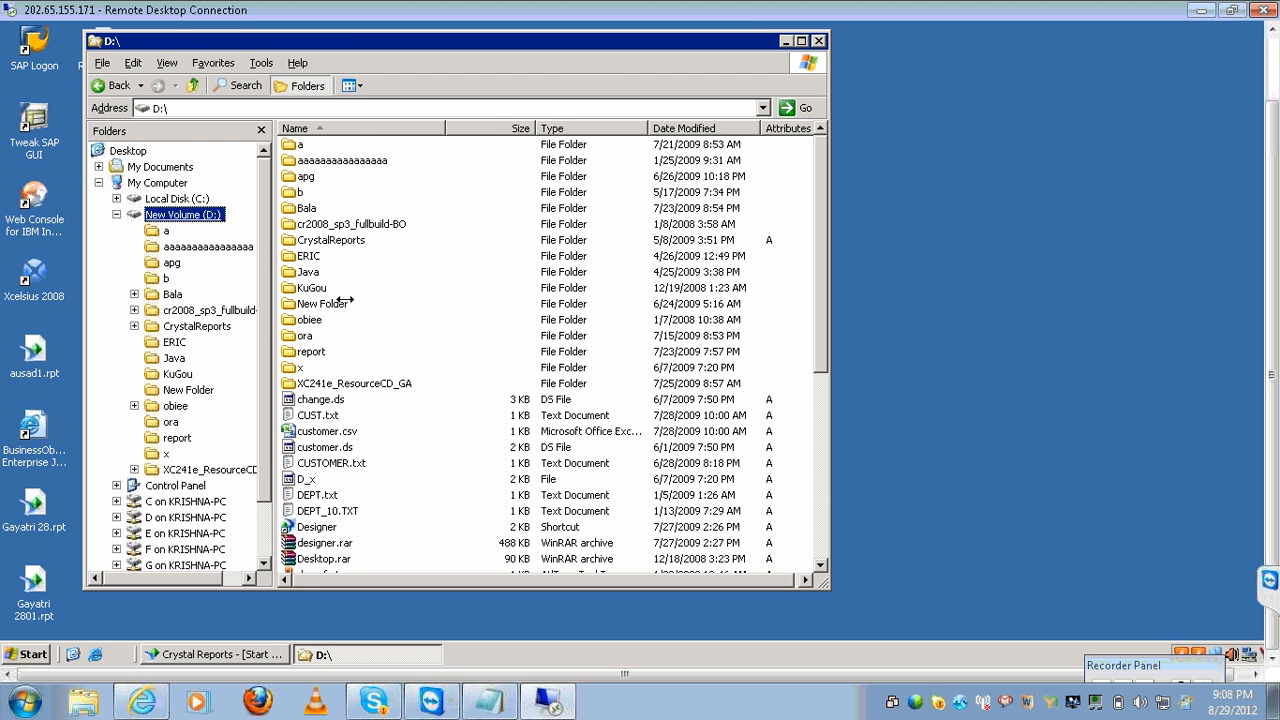
{"action": "left_click", "coordinate": [404, 385]}
{"action": "key", "text": "Down"}
{"action": "key", "text": "Down"}
{"action": "key", "text": "Down"}
{"action": "key", "text": "Down"}
{"action": "key", "text": "Down"}
{"action": "key", "text": "Down"}
{"action": "key", "text": "Down"}
{"action": "key", "text": "Down"}
{"action": "key", "text": "Down"}
{"action": "key", "text": "Down"}
{"action": "key", "text": "Down"}
{"action": "key", "text": "Down"}
{"action": "key", "text": "Down"}
{"action": "key", "text": "Down"}
{"action": "key", "text": "Down"}
{"action": "key", "text": "Down"}
{"action": "key", "text": "Down"}
{"action": "key", "text": "Down"}
{"action": "key", "text": "Down"}
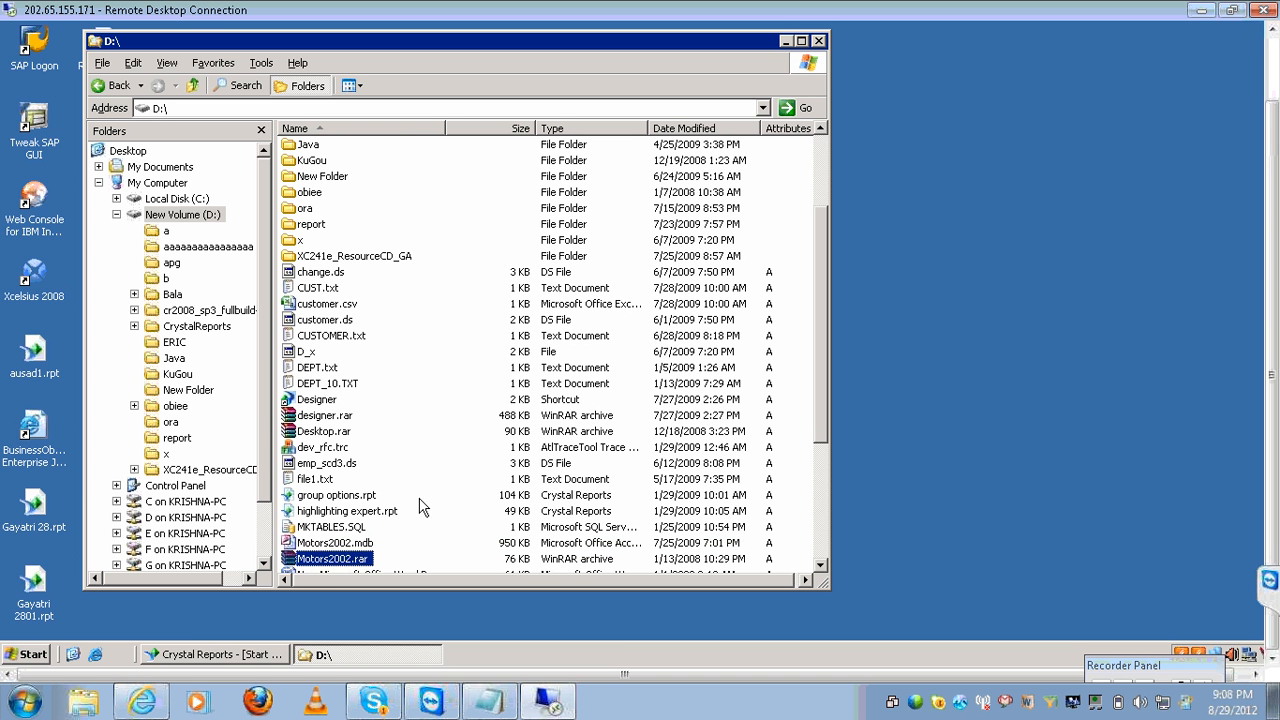
{"action": "left_click", "coordinate": [348, 547]}
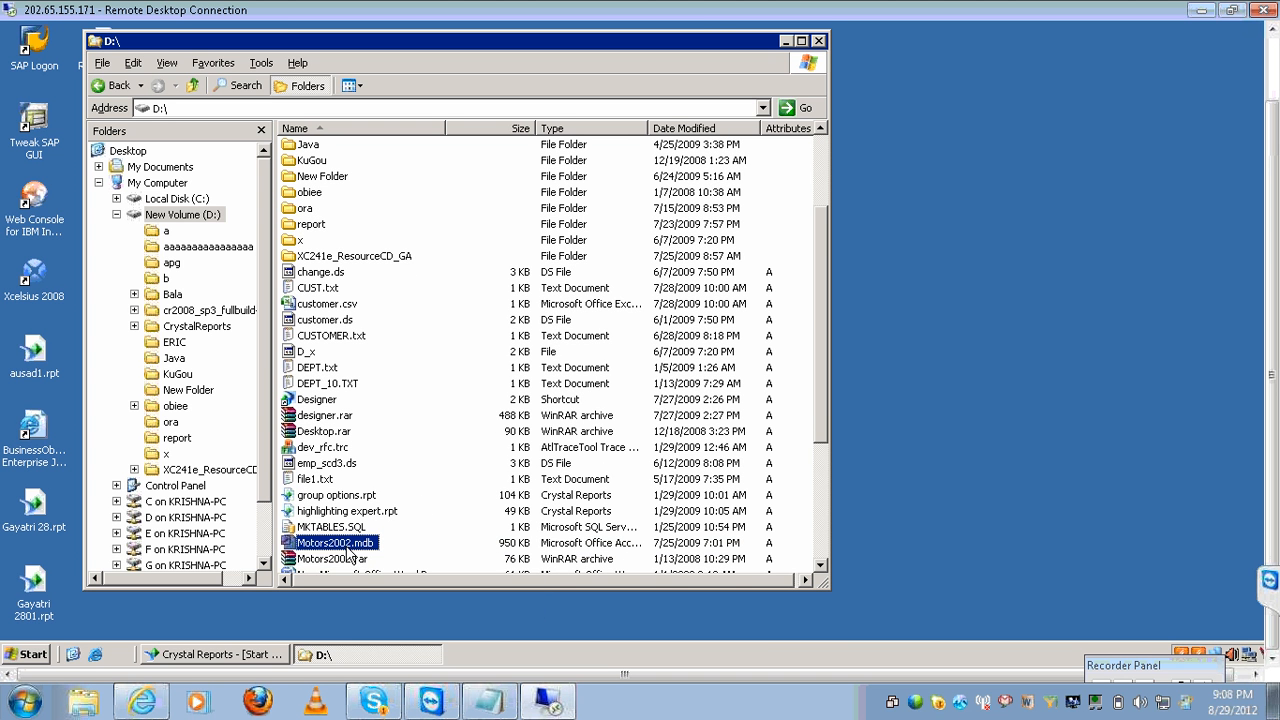
{"action": "left_click", "coordinate": [820, 565]}
{"action": "left_click", "coordinate": [820, 565]}
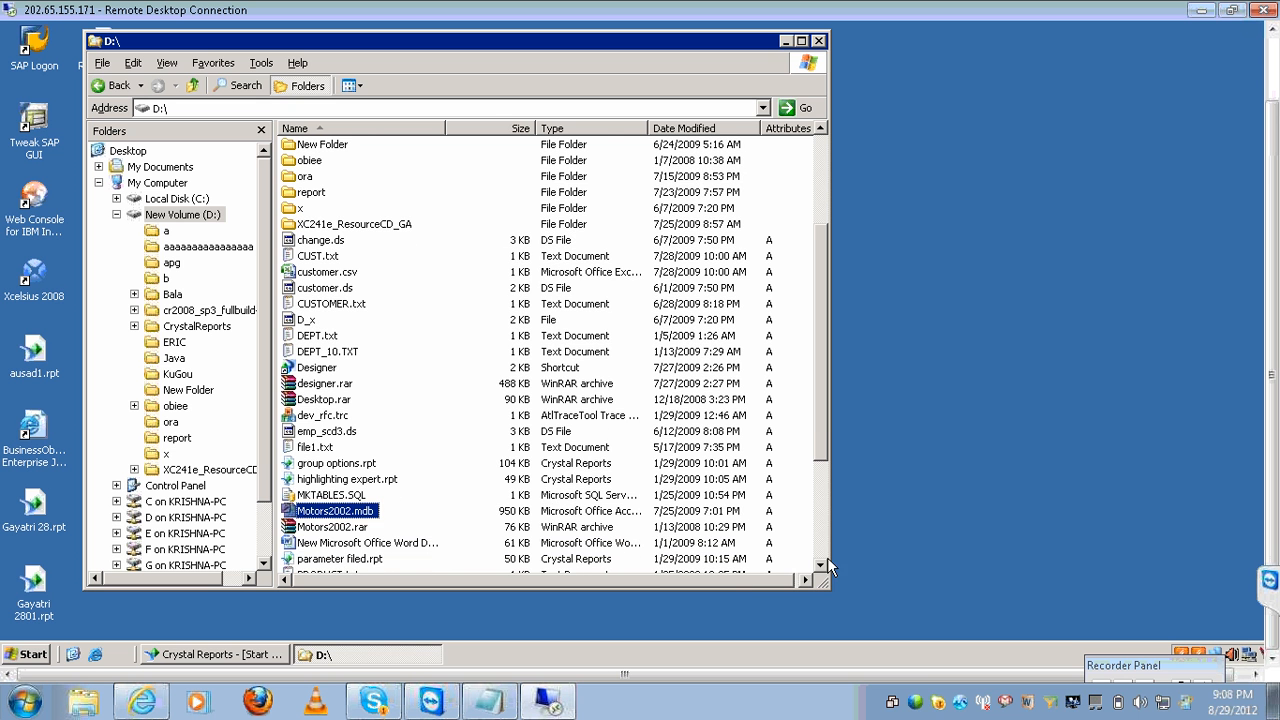
{"action": "key", "text": "x"}
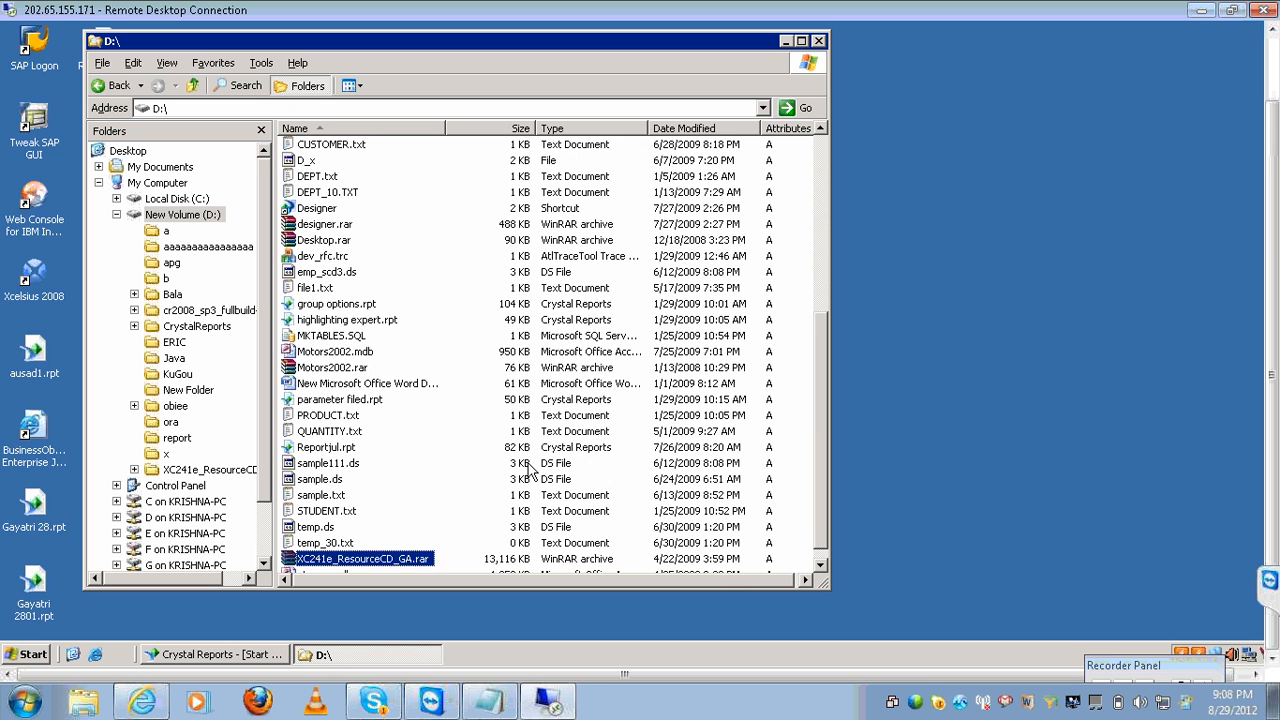
{"action": "key", "text": "x"}
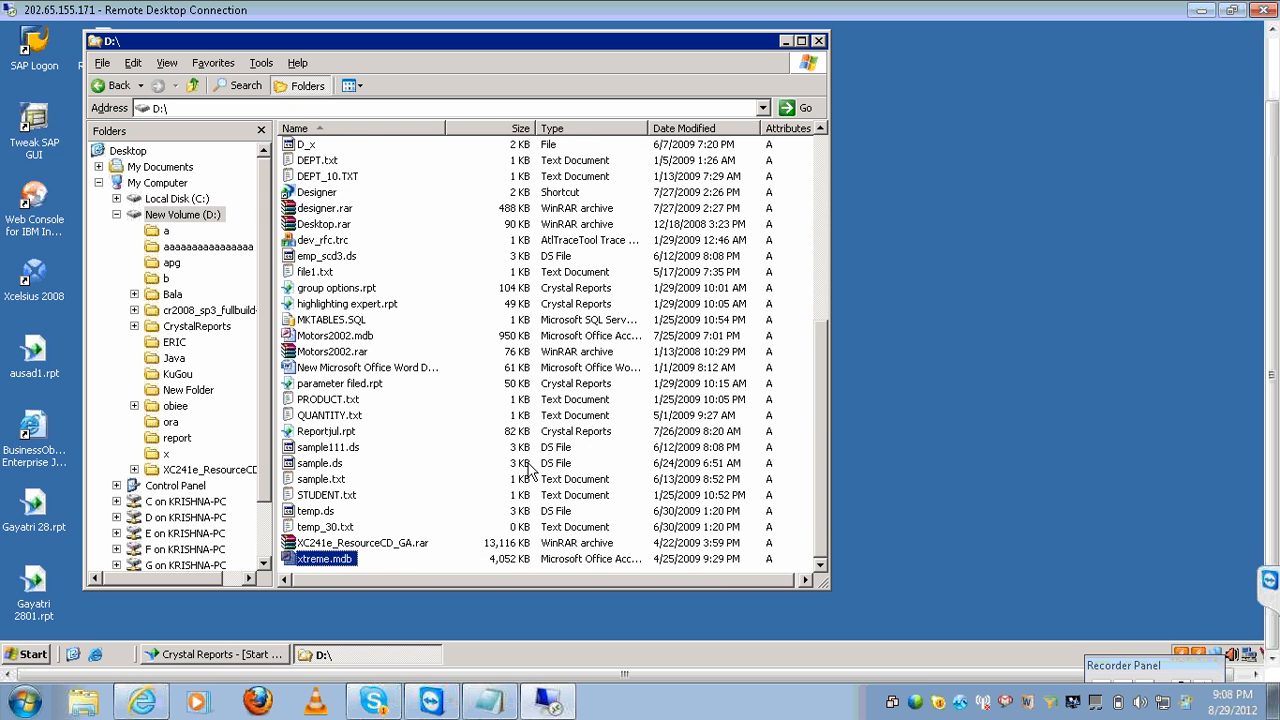
{"action": "left_click", "coordinate": [786, 42]}
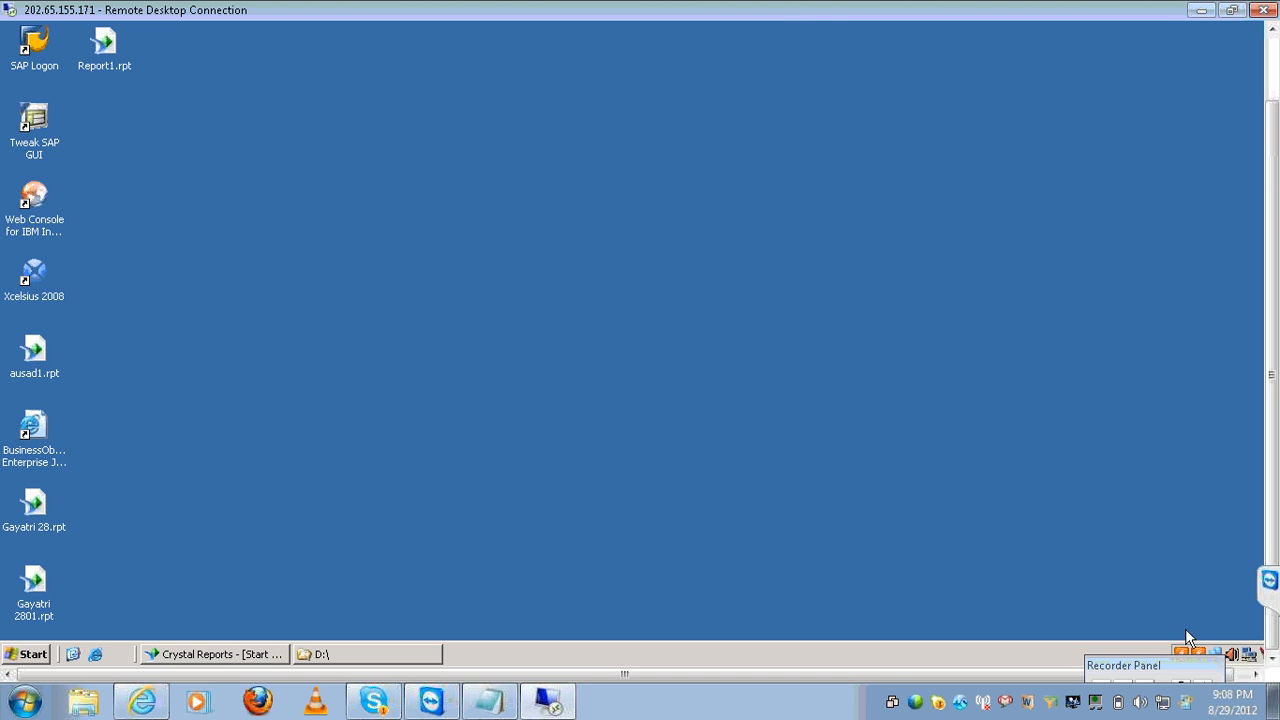
Start a new blank report and collapse the Oracle SCOTT connections in Database Expert.
{"action": "left_click", "coordinate": [214, 655]}
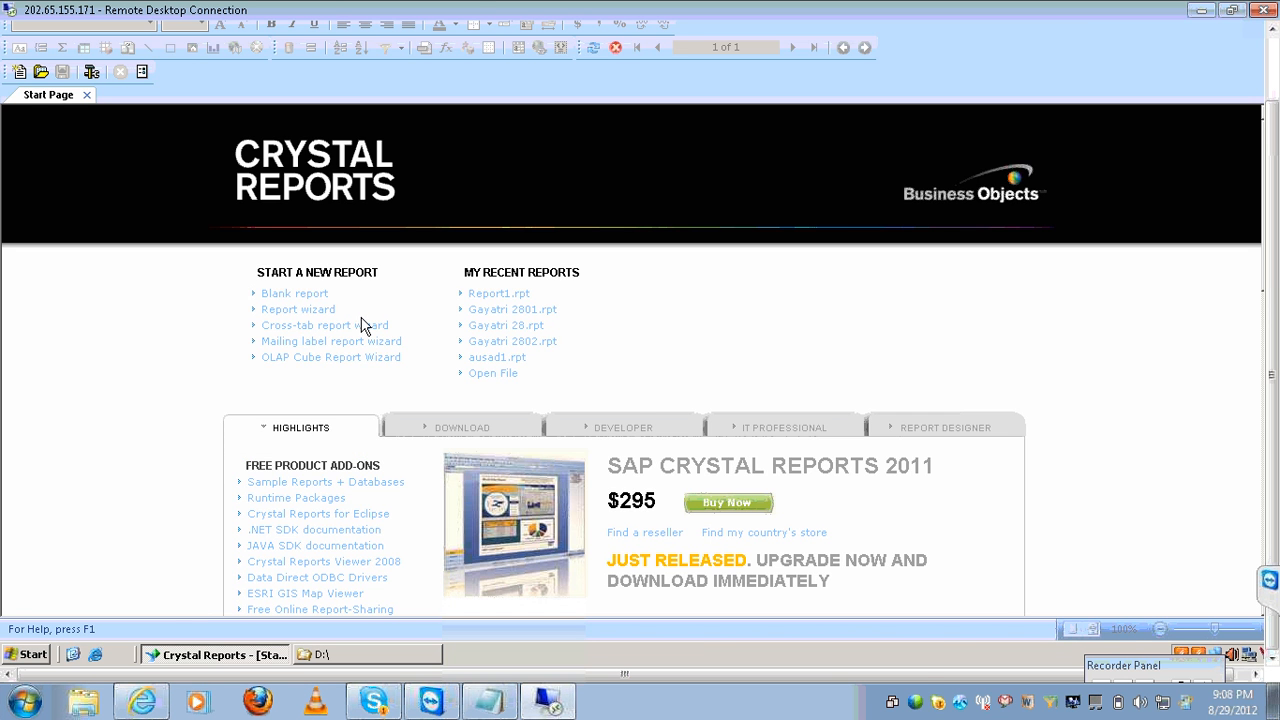
{"action": "left_click", "coordinate": [310, 295]}
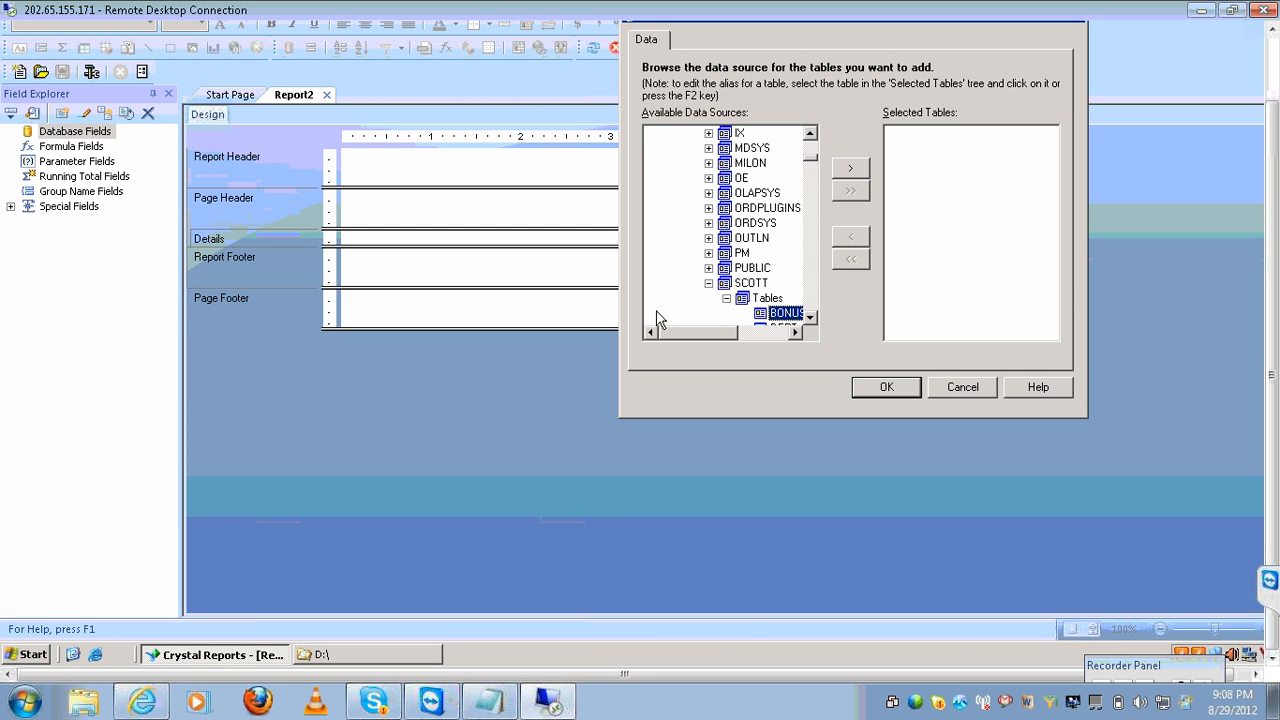
{"action": "left_click", "coordinate": [710, 285]}
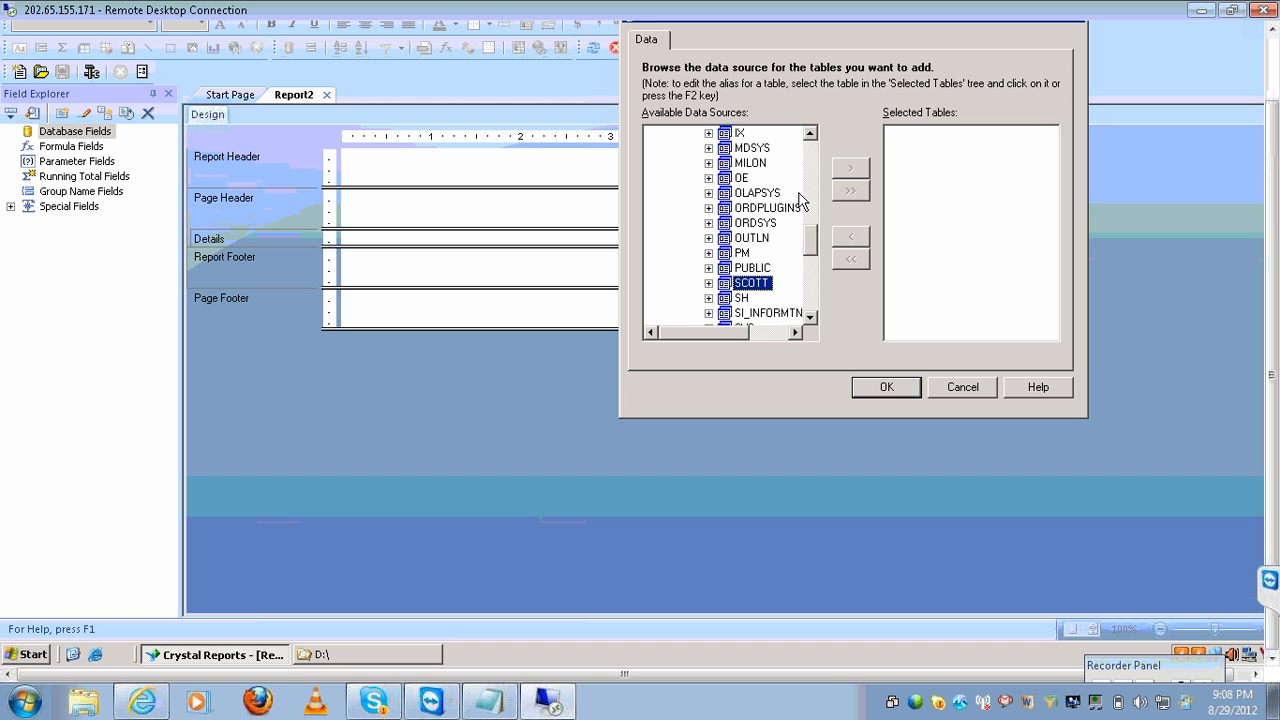
{"action": "left_click", "coordinate": [812, 163]}
{"action": "left_click", "coordinate": [812, 163]}
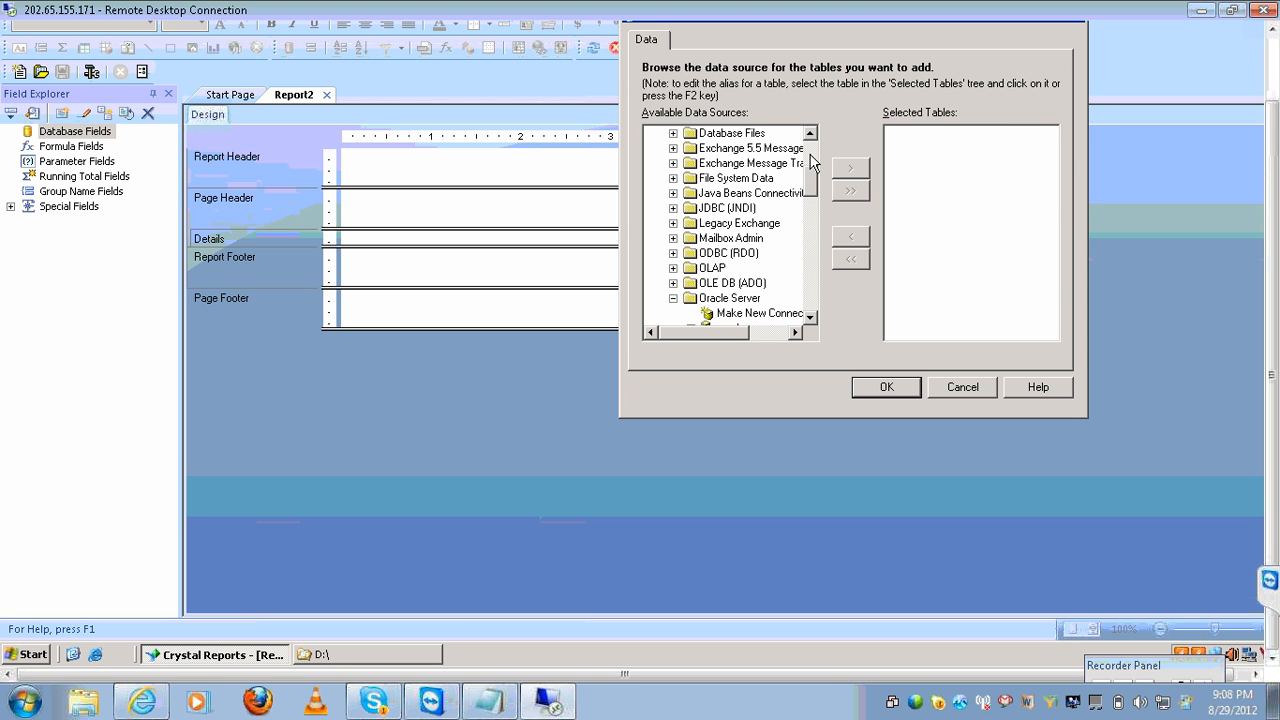
{"action": "left_click", "coordinate": [673, 299]}
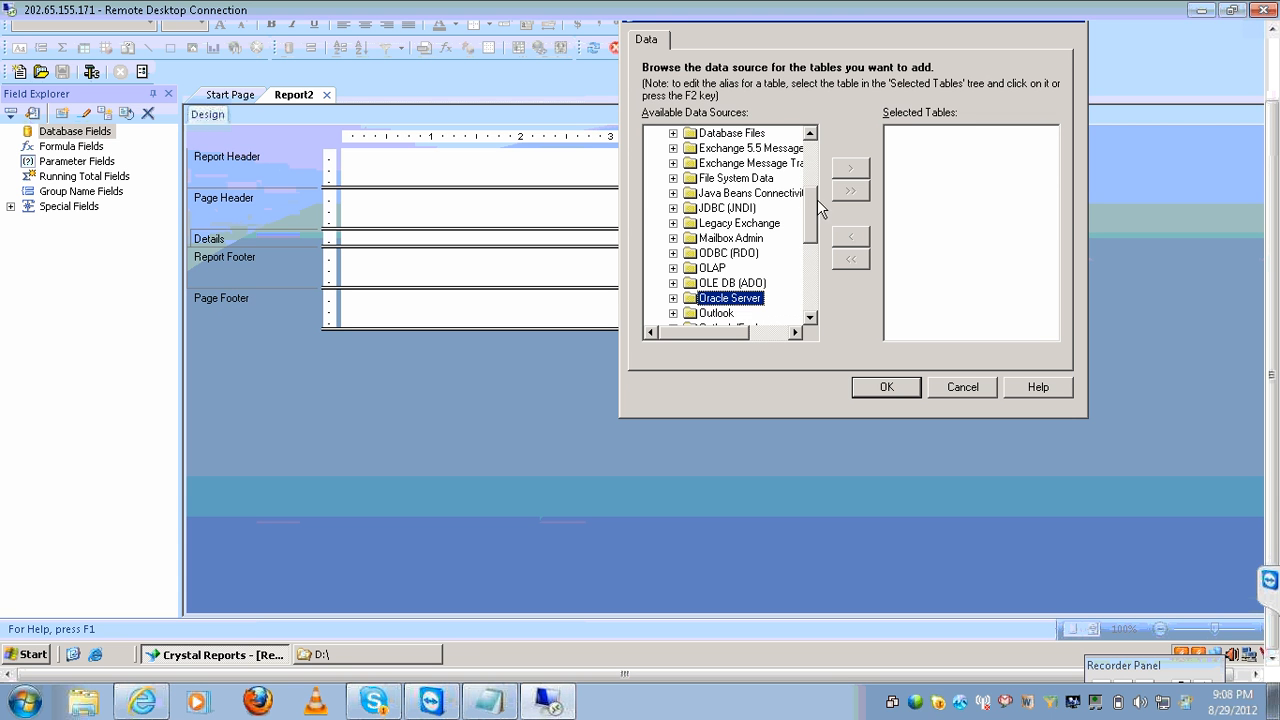
{"action": "left_click", "coordinate": [812, 172]}
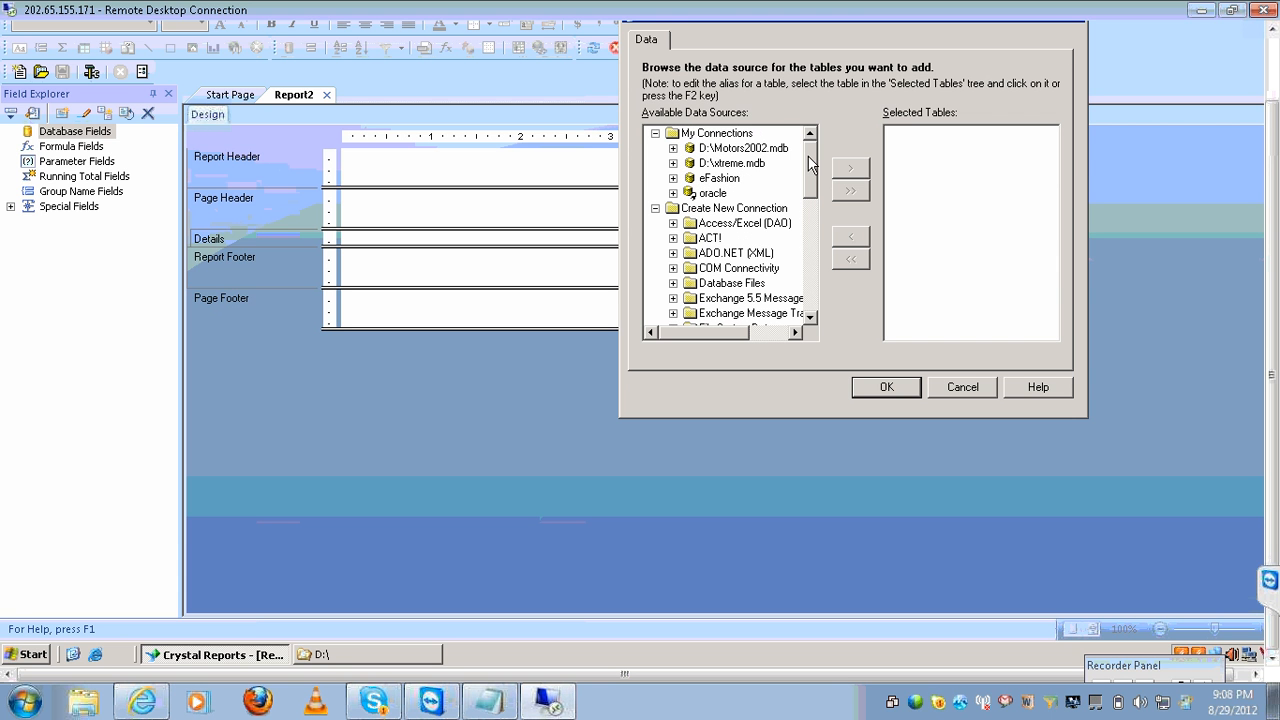
Connect D:\Motors2002.mdb as a Database Files data source.
{"action": "left_click", "coordinate": [725, 284]}
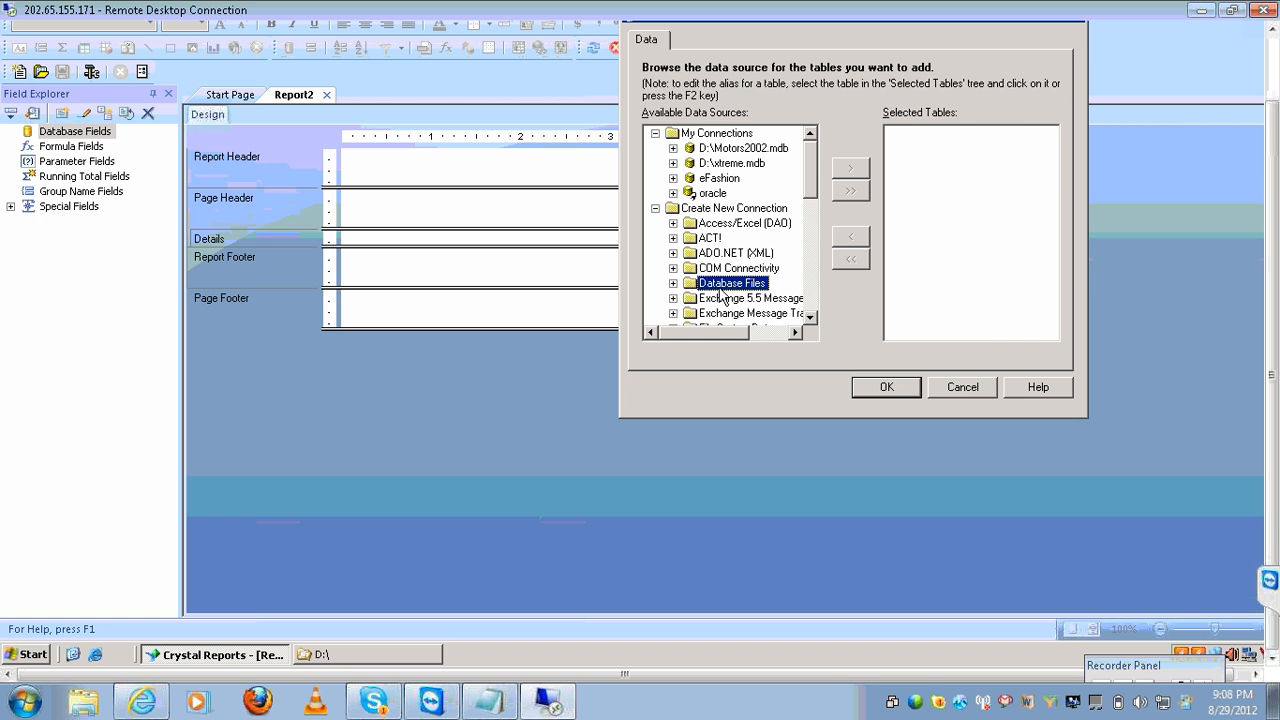
{"action": "left_click", "coordinate": [674, 283]}
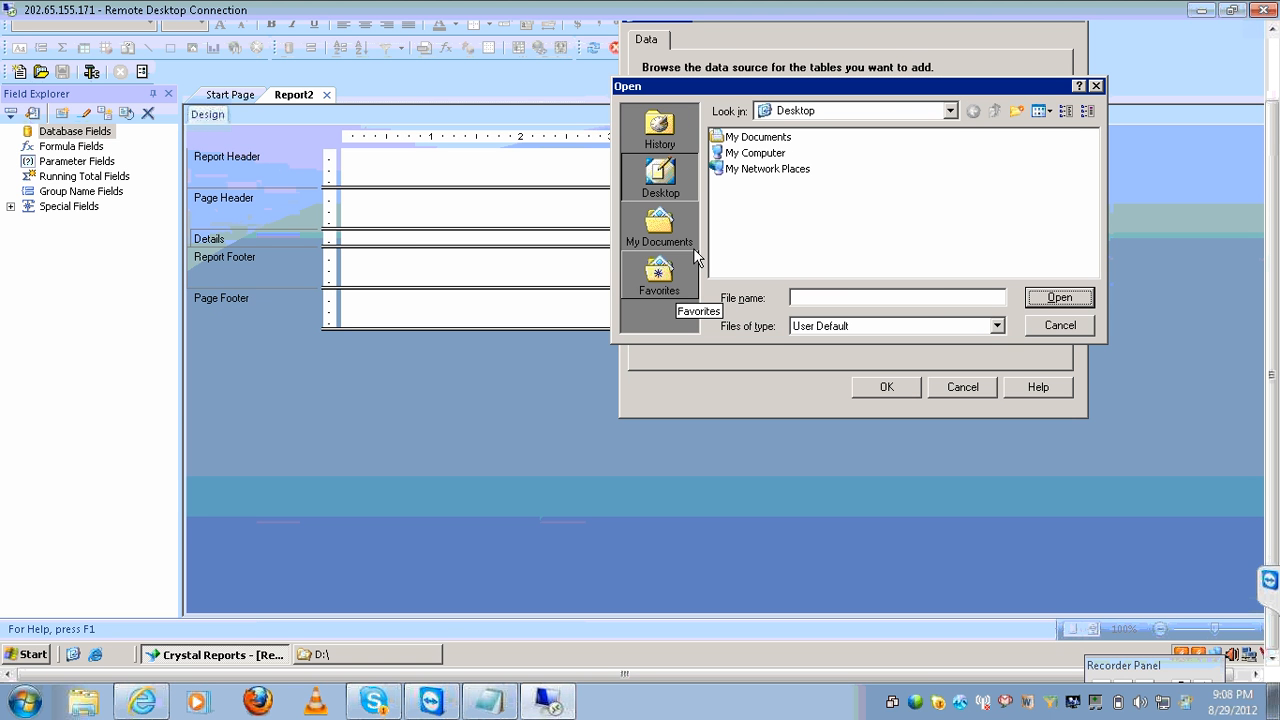
{"action": "double_click", "coordinate": [777, 153]}
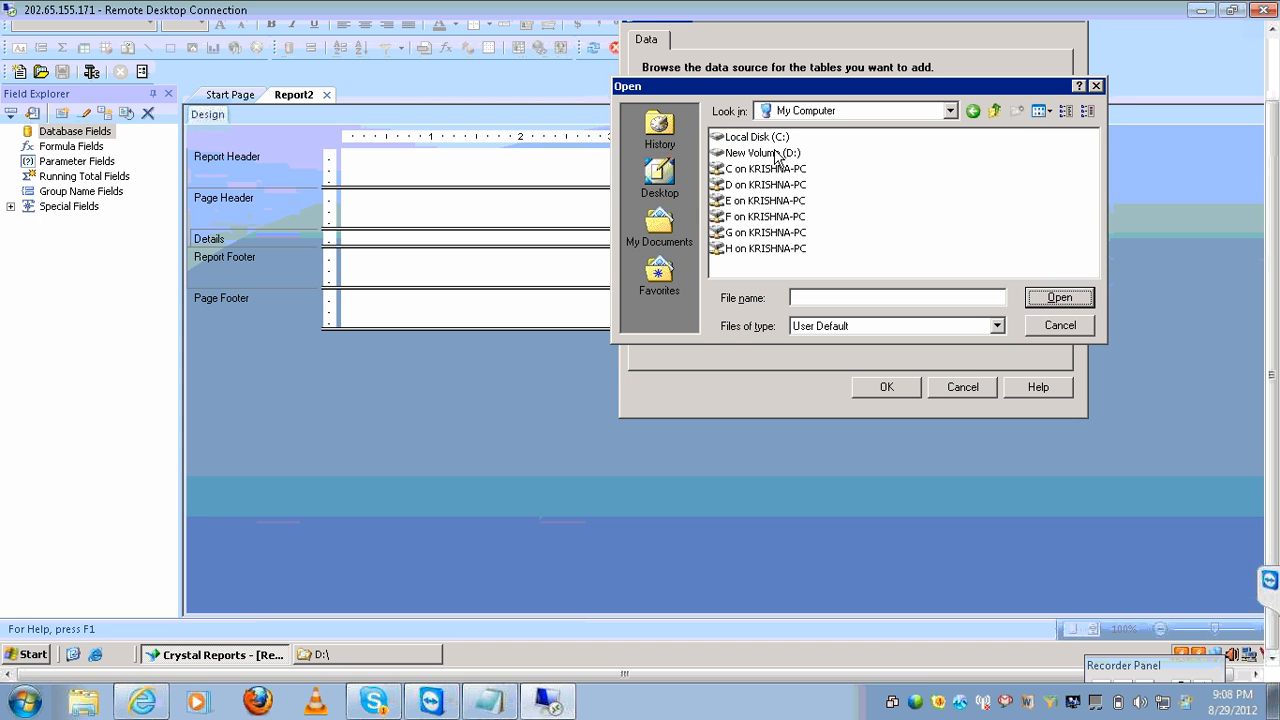
{"action": "double_click", "coordinate": [768, 155]}
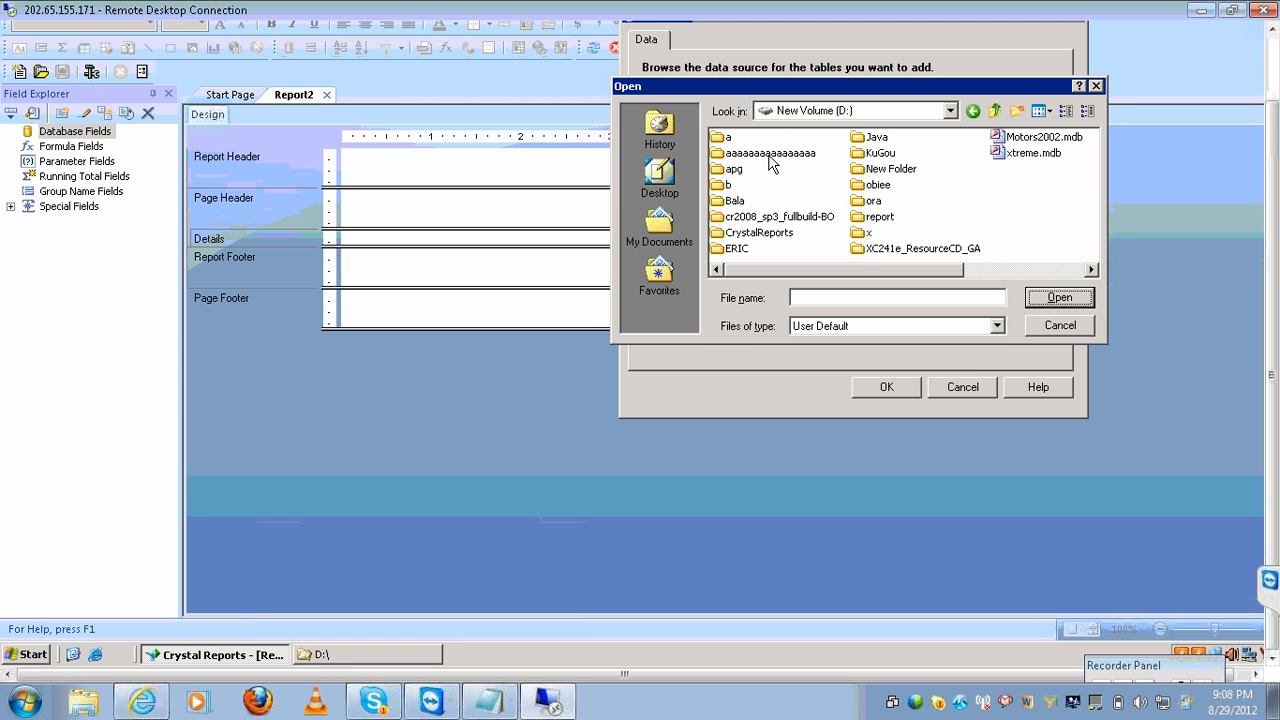
{"action": "left_click", "coordinate": [1021, 139]}
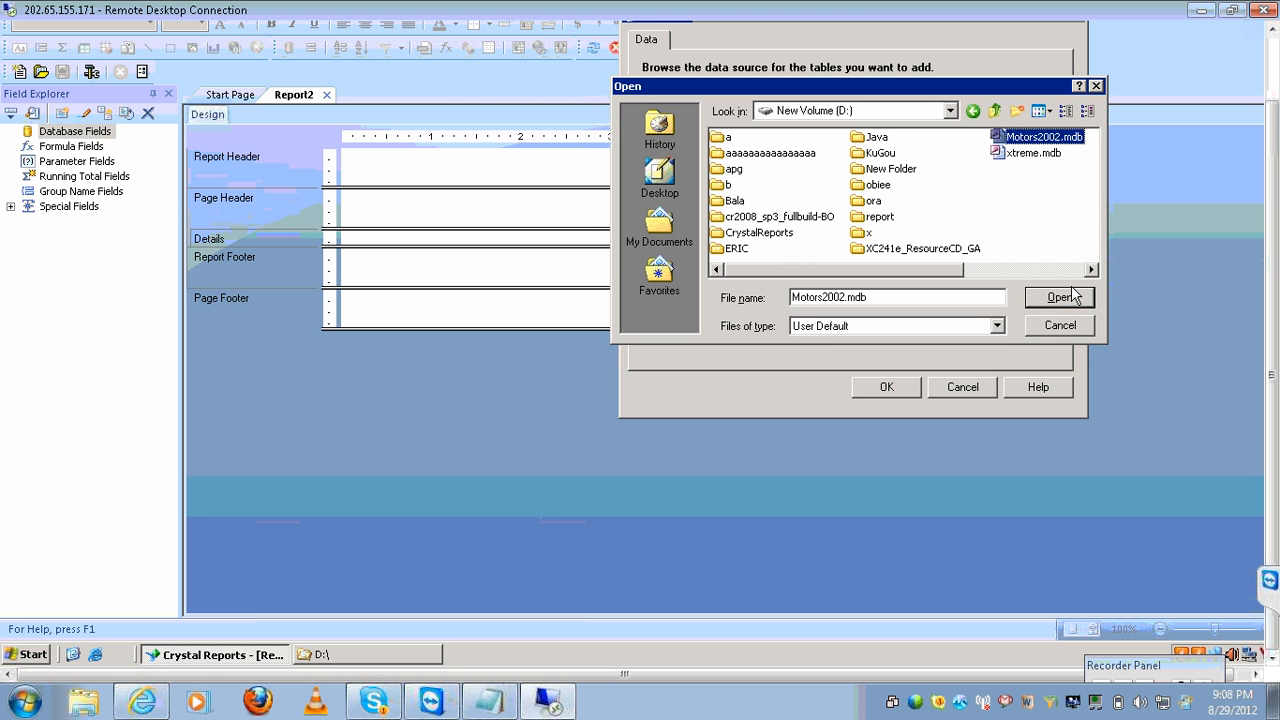
{"action": "left_click", "coordinate": [1064, 296]}
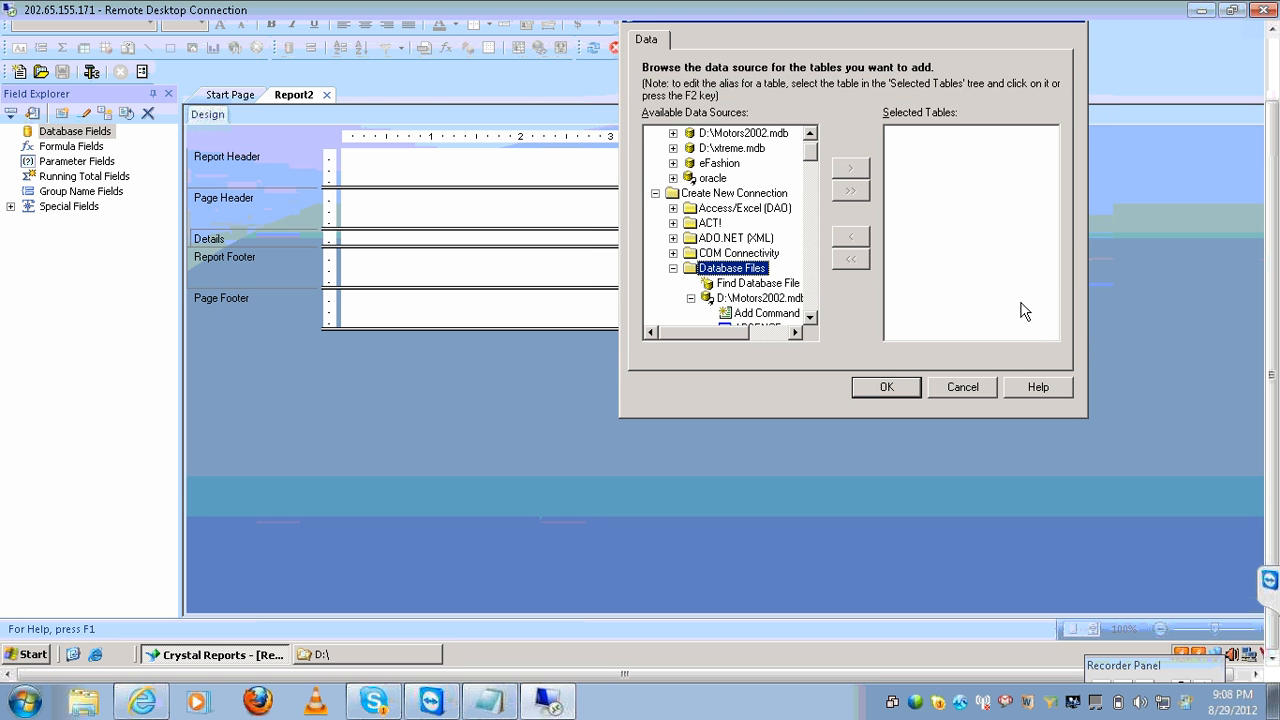
Add the CLIENT table from Motors2002 to the selected tables and confirm.
{"action": "left_click", "coordinate": [810, 318]}
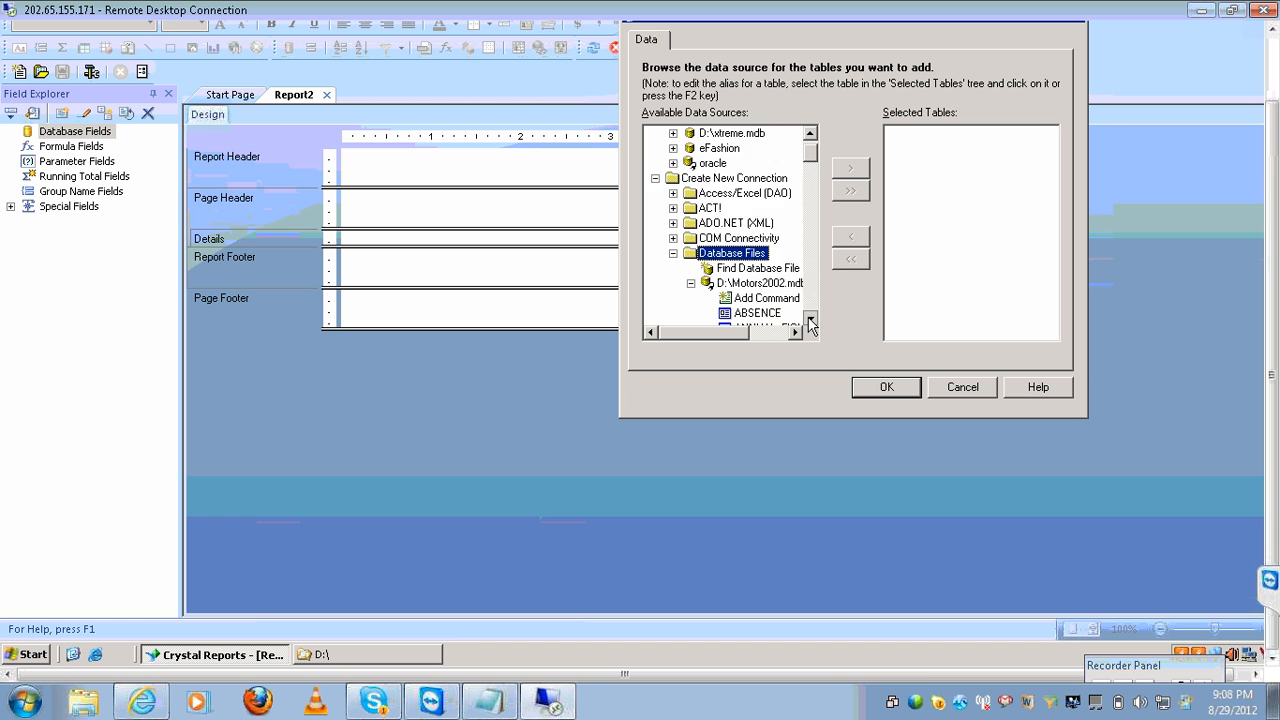
{"action": "double_click", "coordinate": [810, 318]}
{"action": "triple_click", "coordinate": [810, 318]}
{"action": "triple_click", "coordinate": [810, 318]}
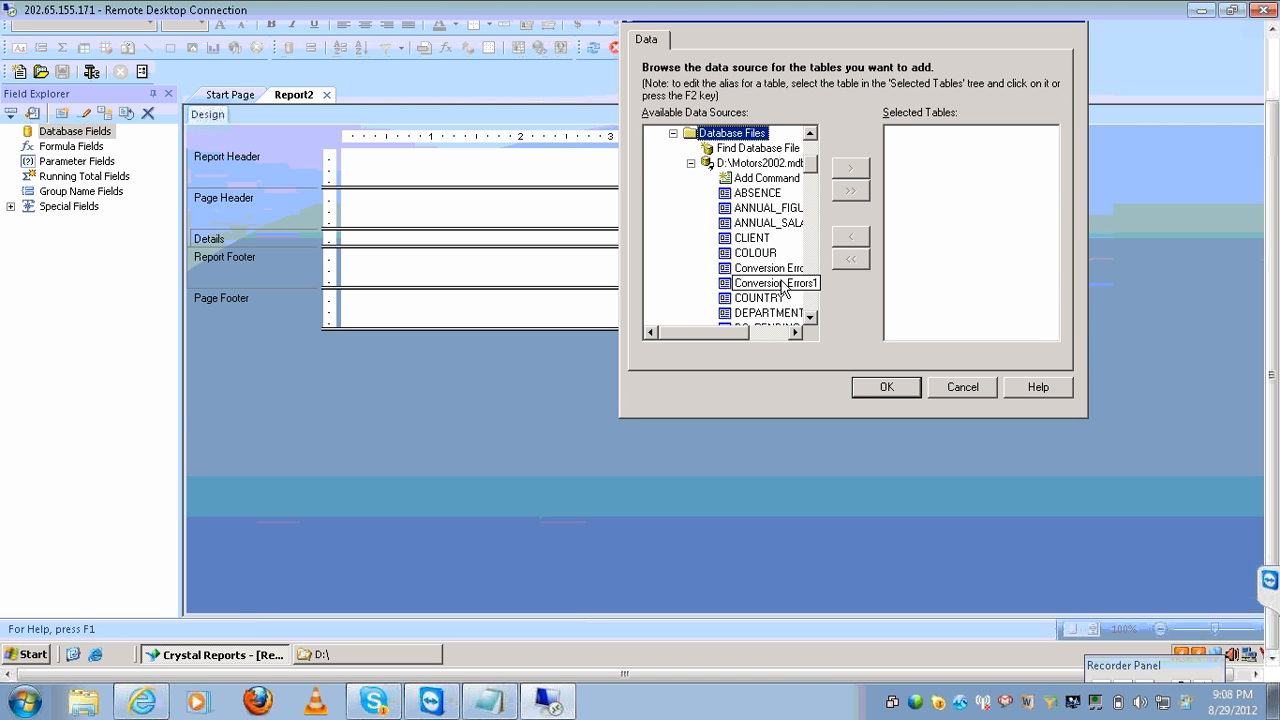
{"action": "left_click", "coordinate": [766, 238]}
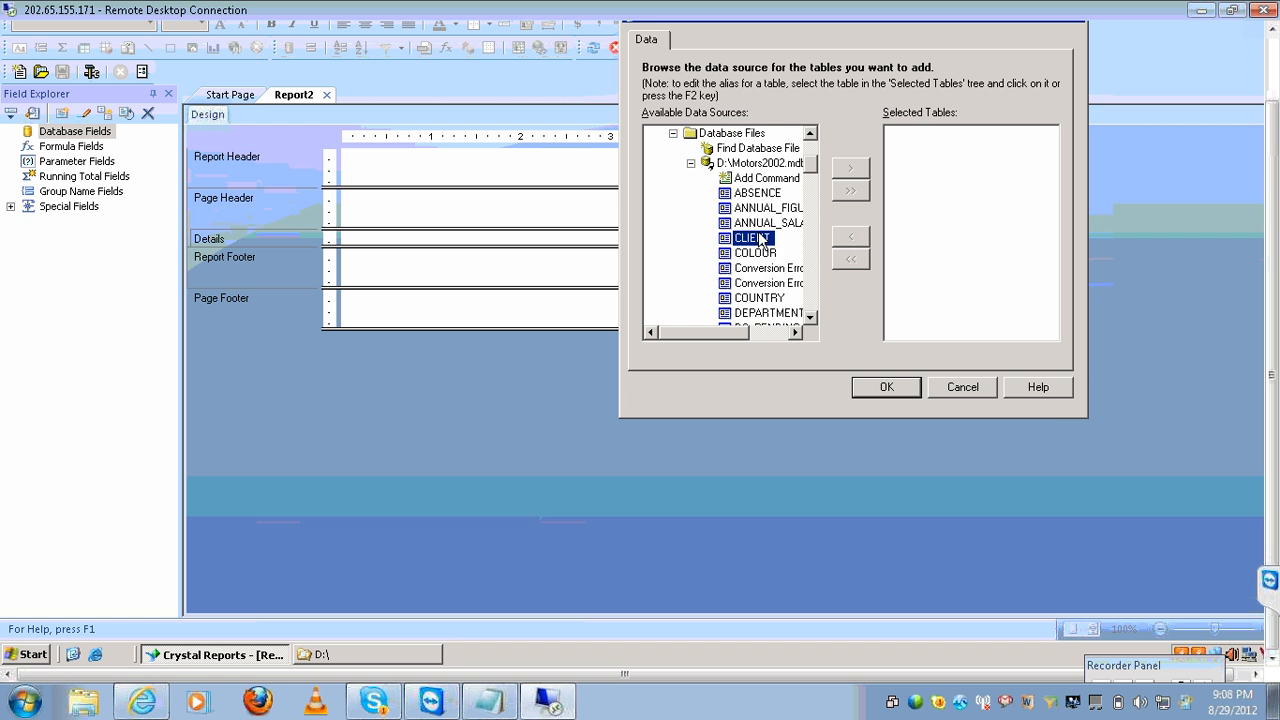
{"action": "left_click", "coordinate": [850, 168]}
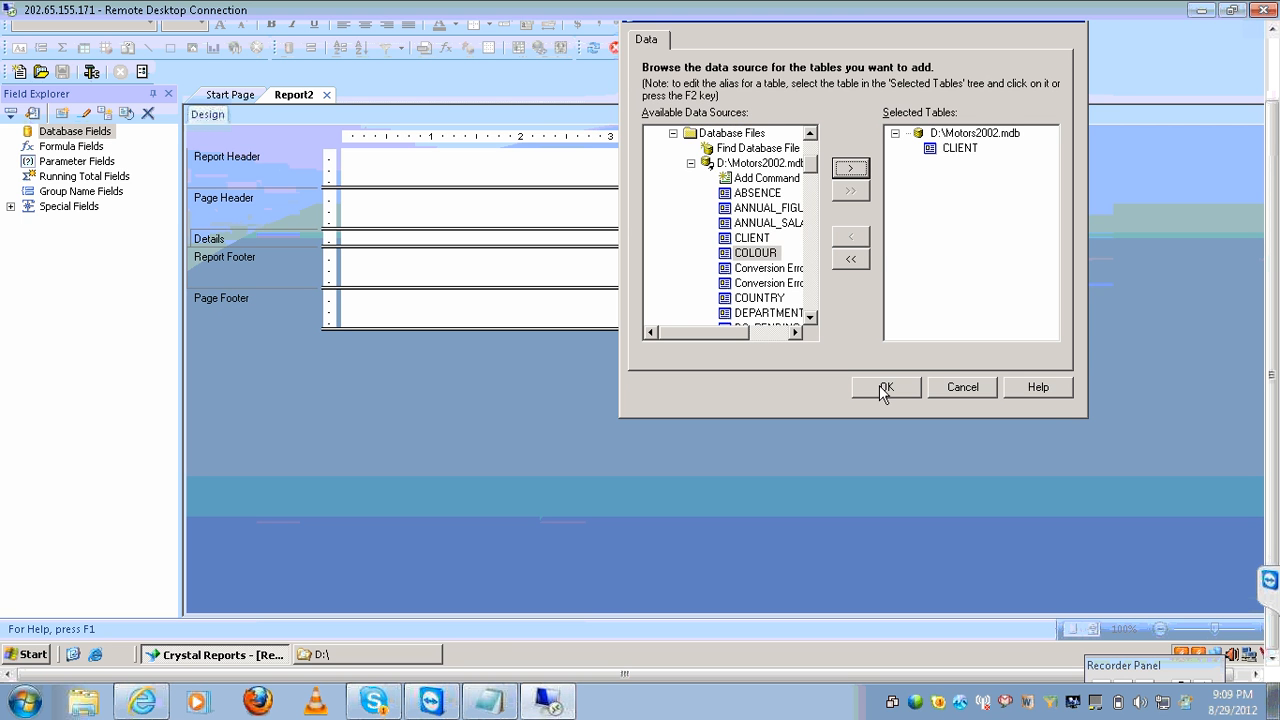
{"action": "left_click", "coordinate": [885, 387]}
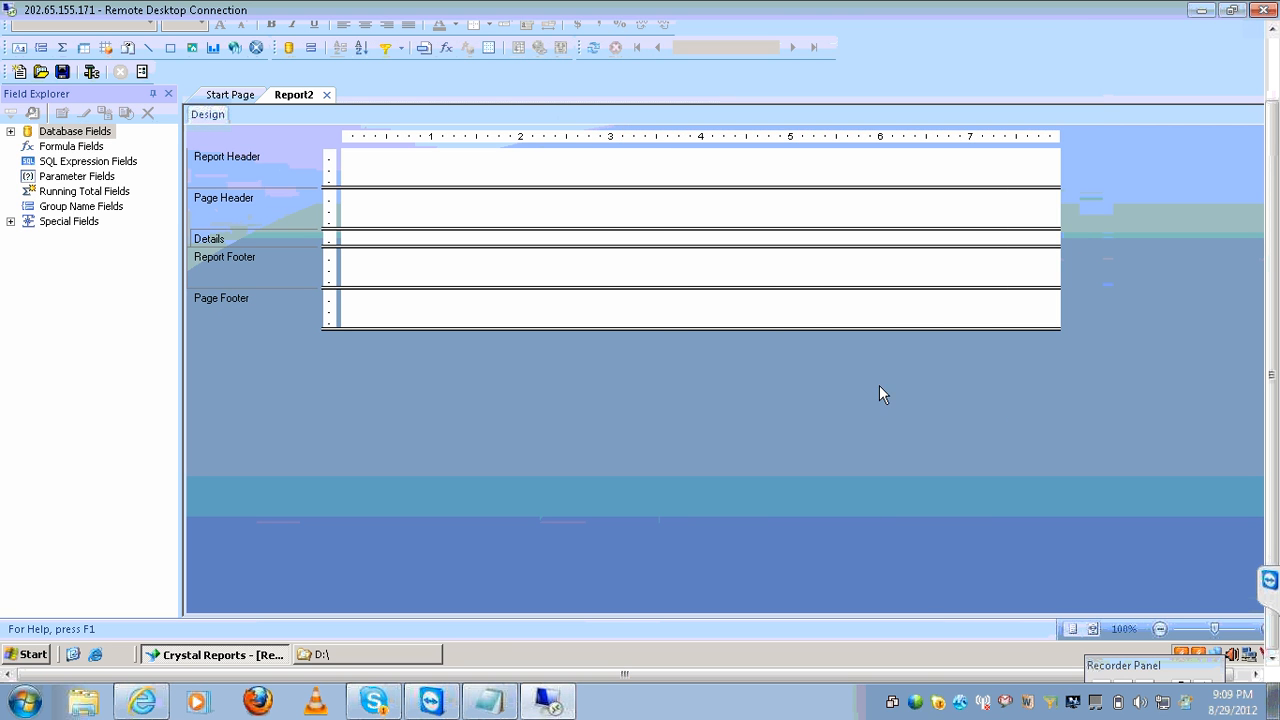
Place CLIENT_LASTNAME, CLIENT_TOWN and COUNTRY_ID in Details and refresh to preview 205 clients.
{"action": "left_click", "coordinate": [10, 131]}
{"action": "left_click", "coordinate": [29, 147]}
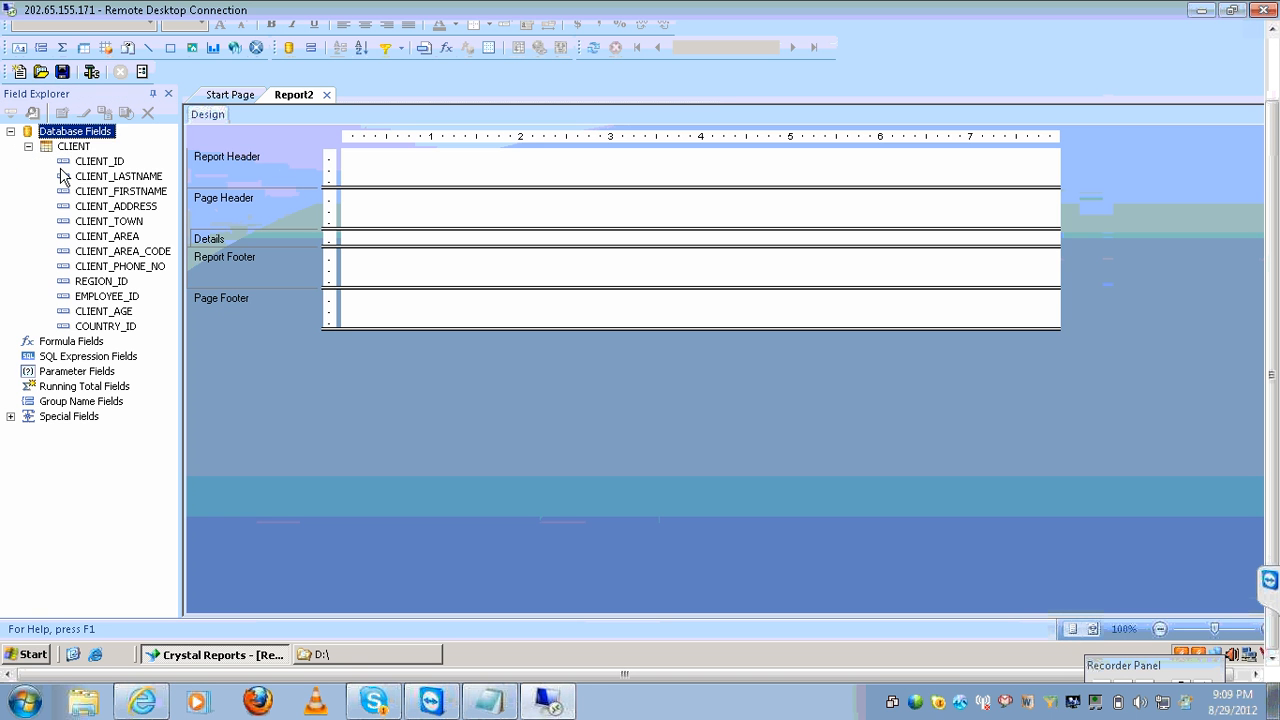
{"action": "left_click", "coordinate": [99, 163]}
{"action": "left_click", "coordinate": [100, 175]}
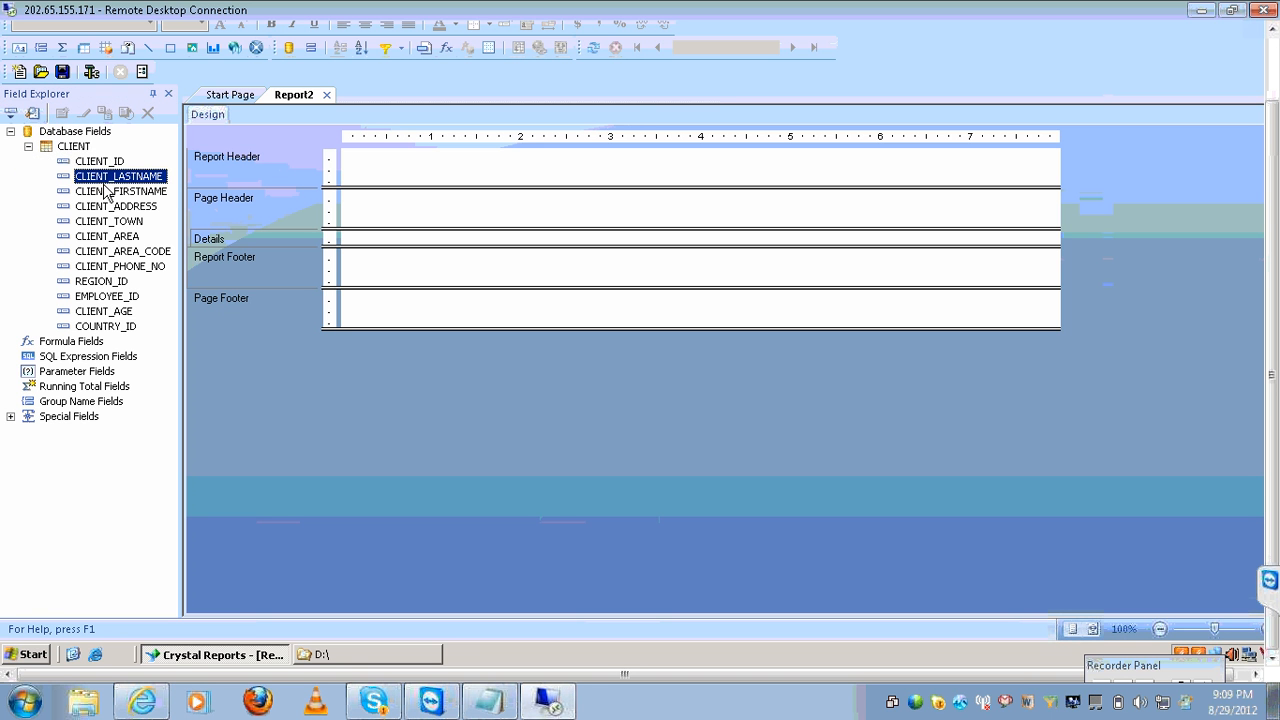
{"action": "left_click", "coordinate": [124, 222], "text": "ctrl"}
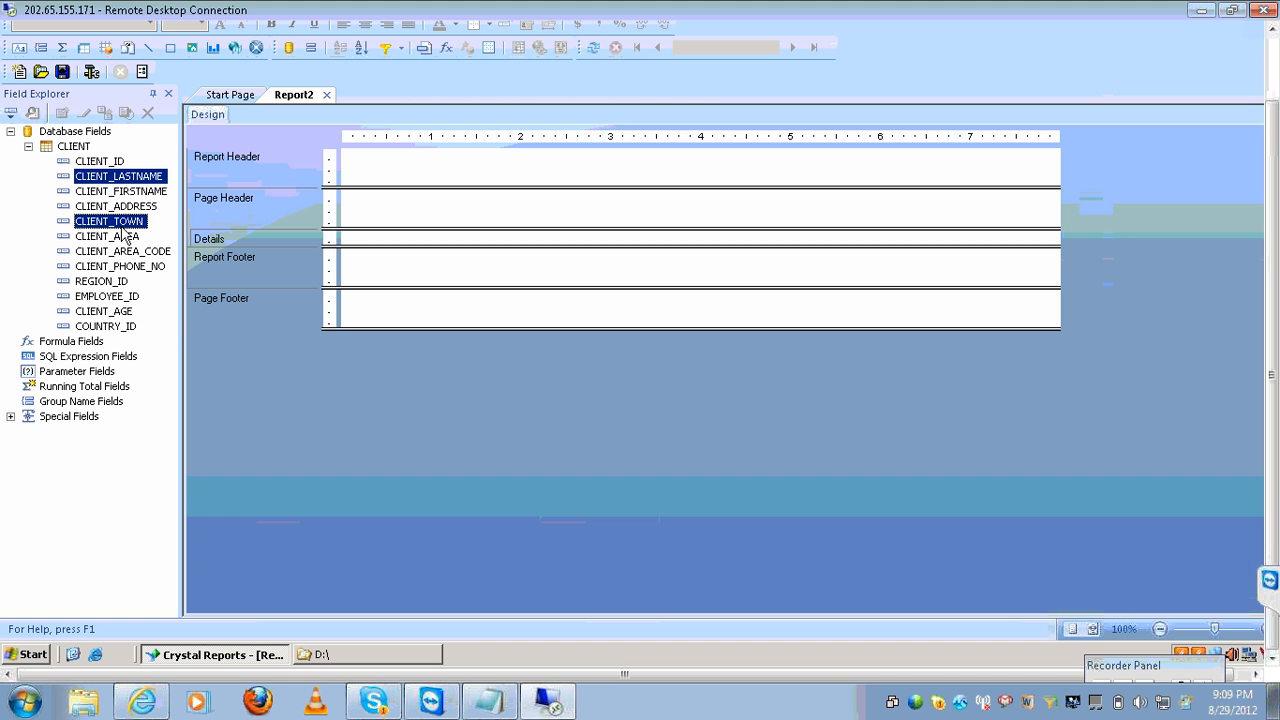
{"action": "left_click", "coordinate": [105, 327], "text": "ctrl"}
{"action": "left_click_drag", "start_coordinate": [105, 330], "coordinate": [386, 238]}
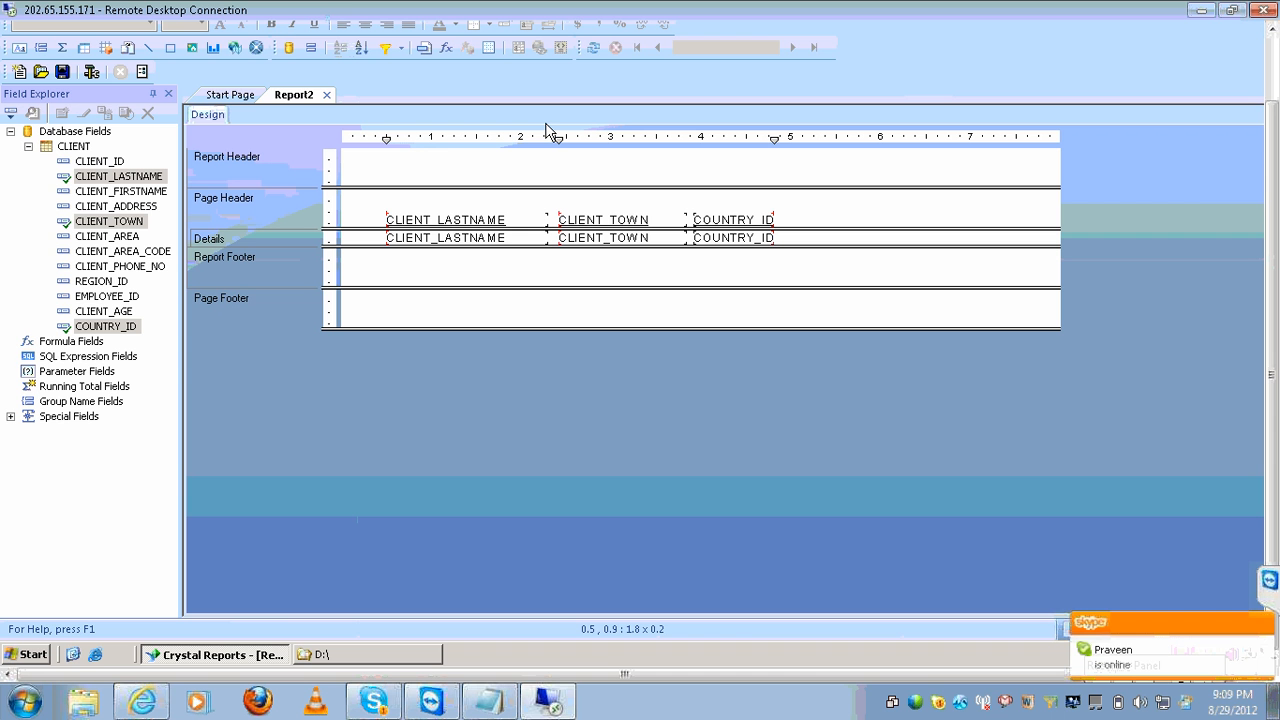
{"action": "left_click", "coordinate": [592, 47]}
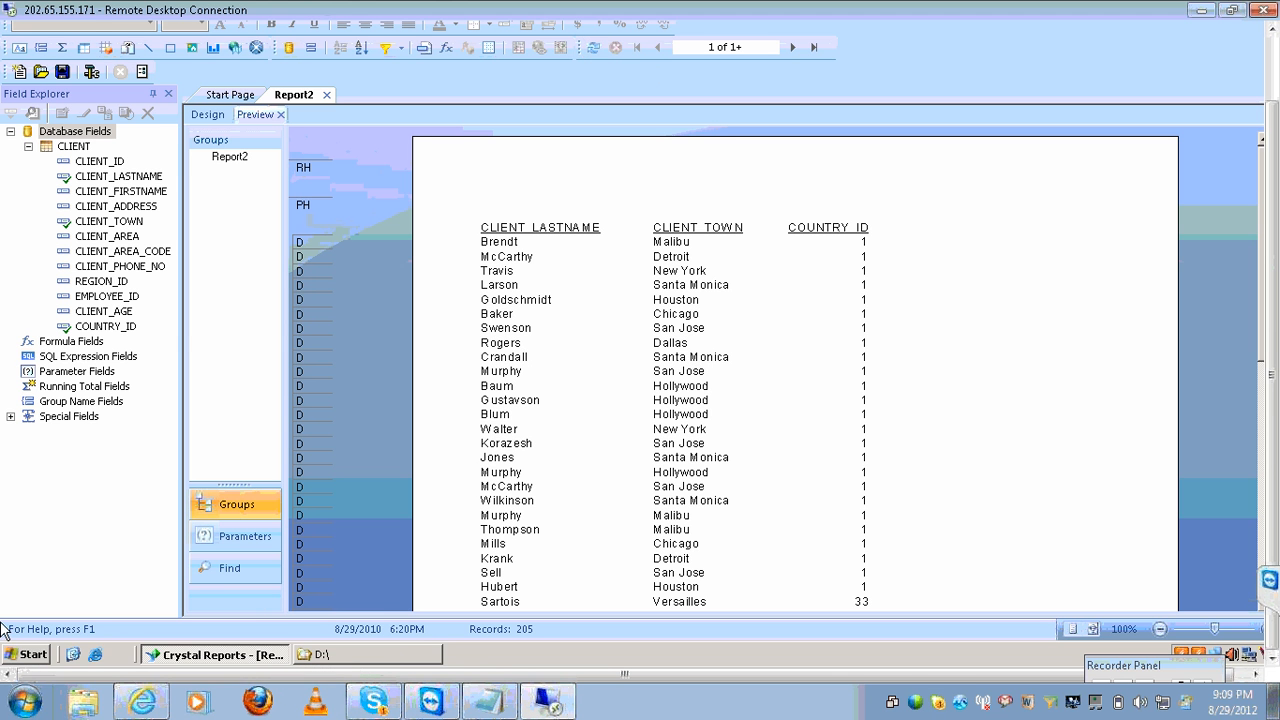
Save the report under the name Report2.rpt, then close its tab.
{"action": "mouse_move", "coordinate": [140, 298]}
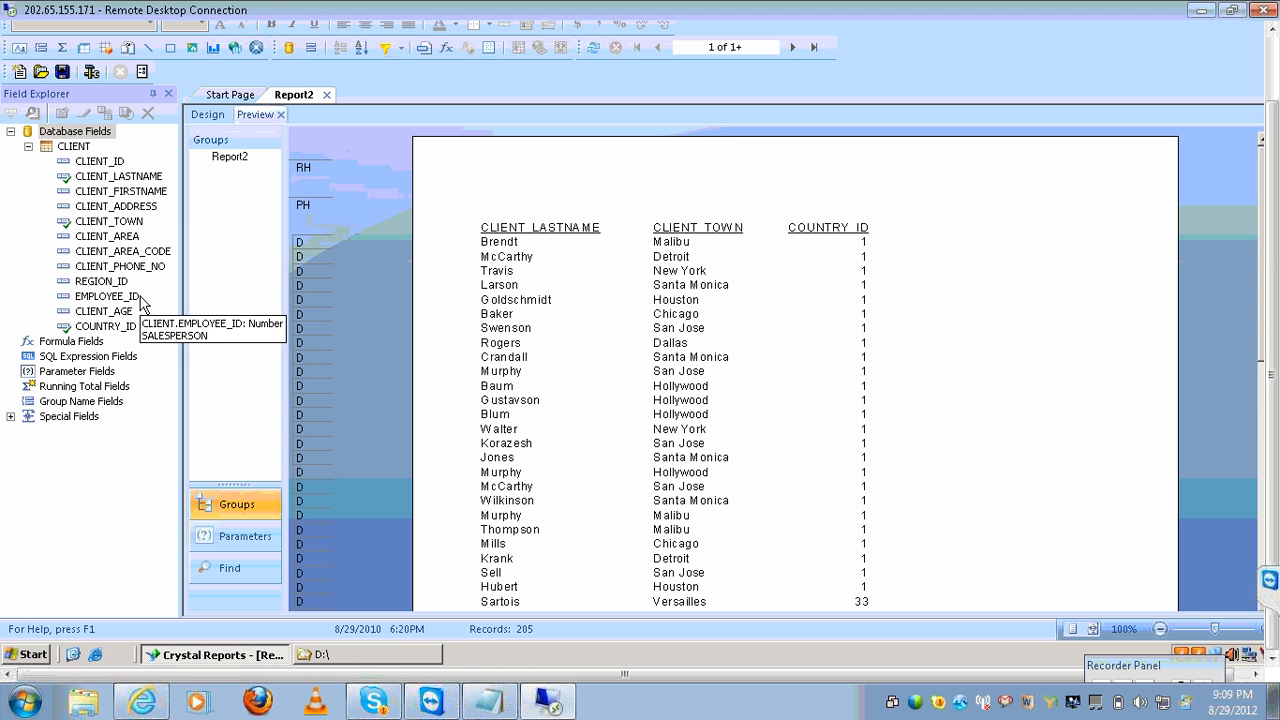
{"action": "key", "text": "ctrl+s"}
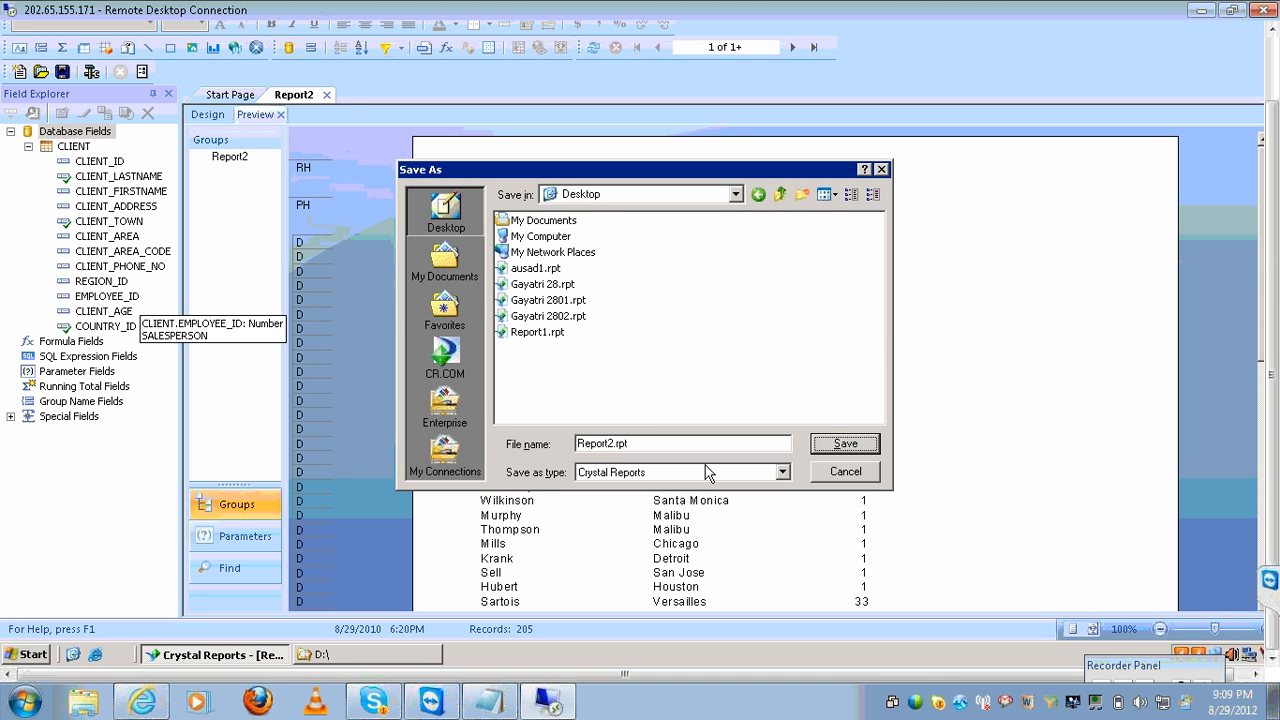
{"action": "left_click", "coordinate": [833, 446]}
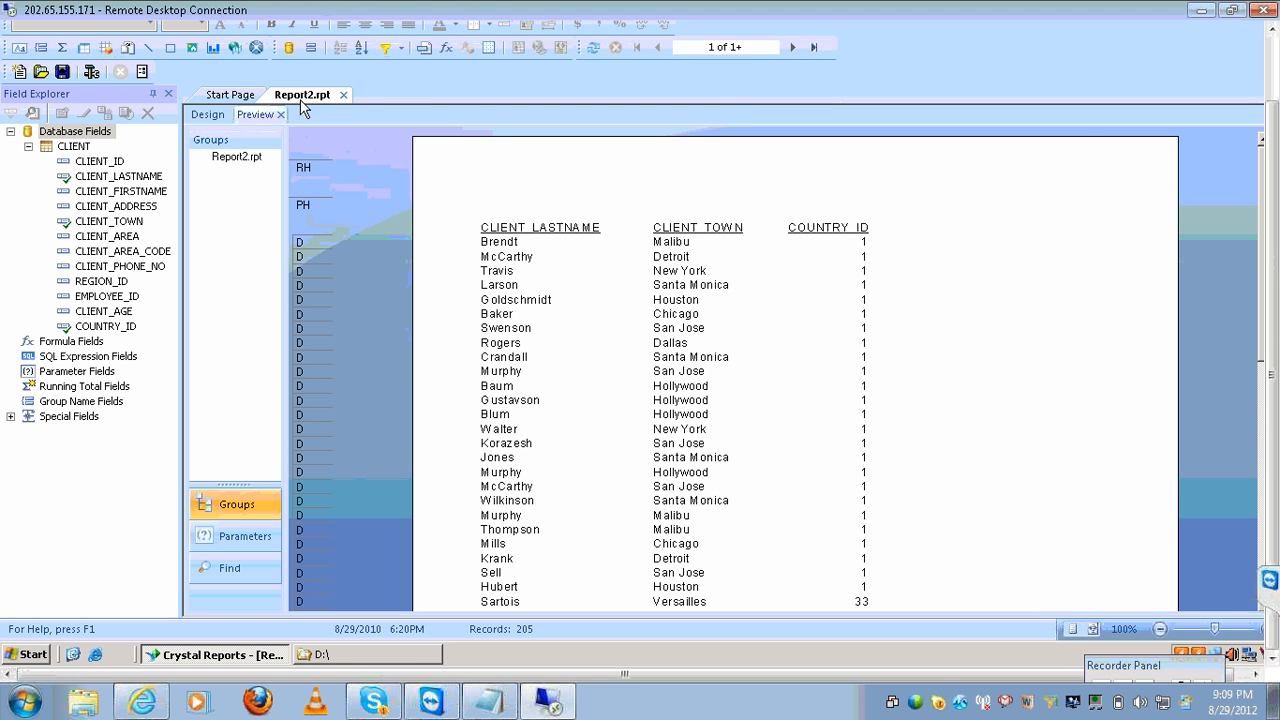
{"action": "left_click", "coordinate": [343, 95]}
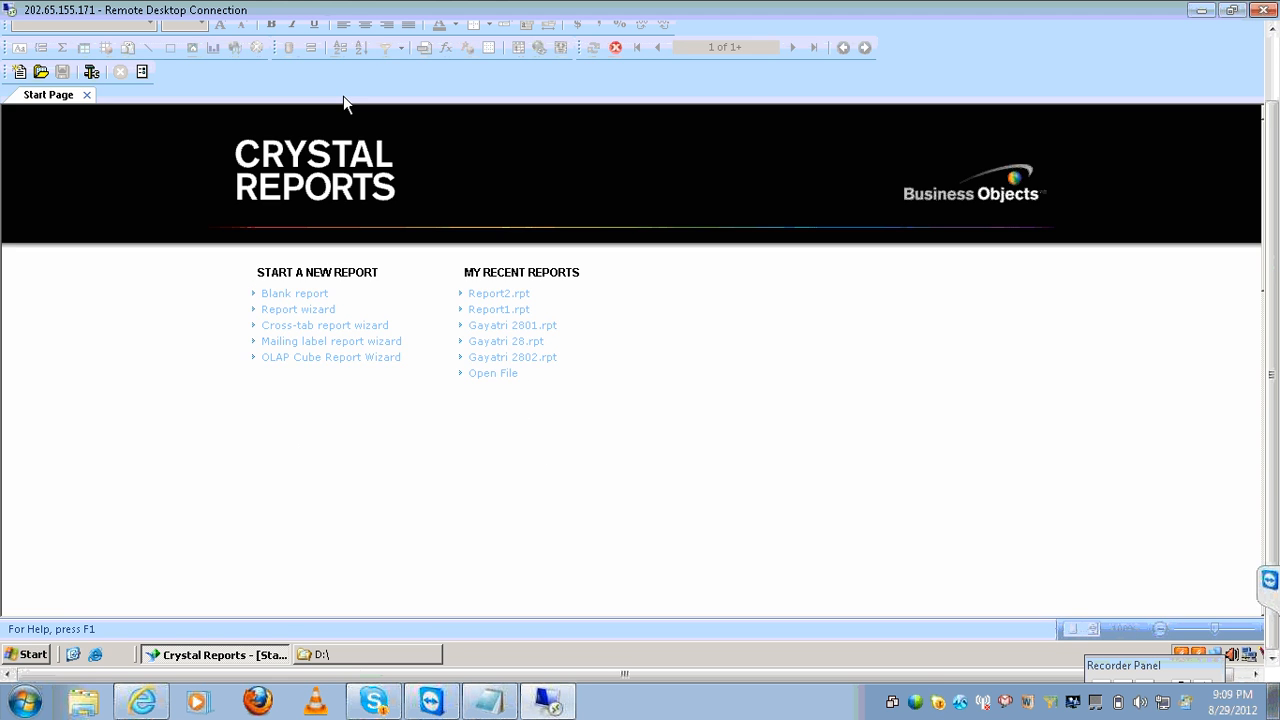
Start a blank report, log on to BusinessObjects Enterprise and open the eFashion universe.
{"action": "left_click", "coordinate": [280, 294]}
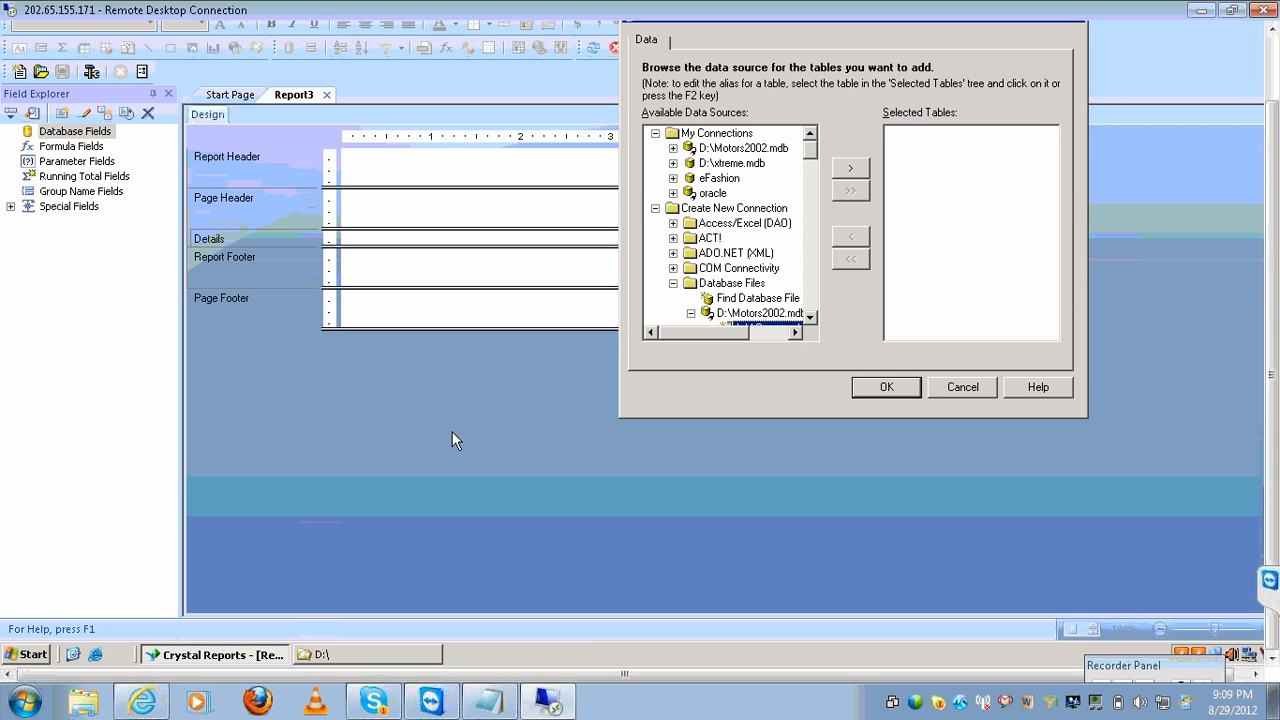
{"action": "left_click", "coordinate": [676, 284]}
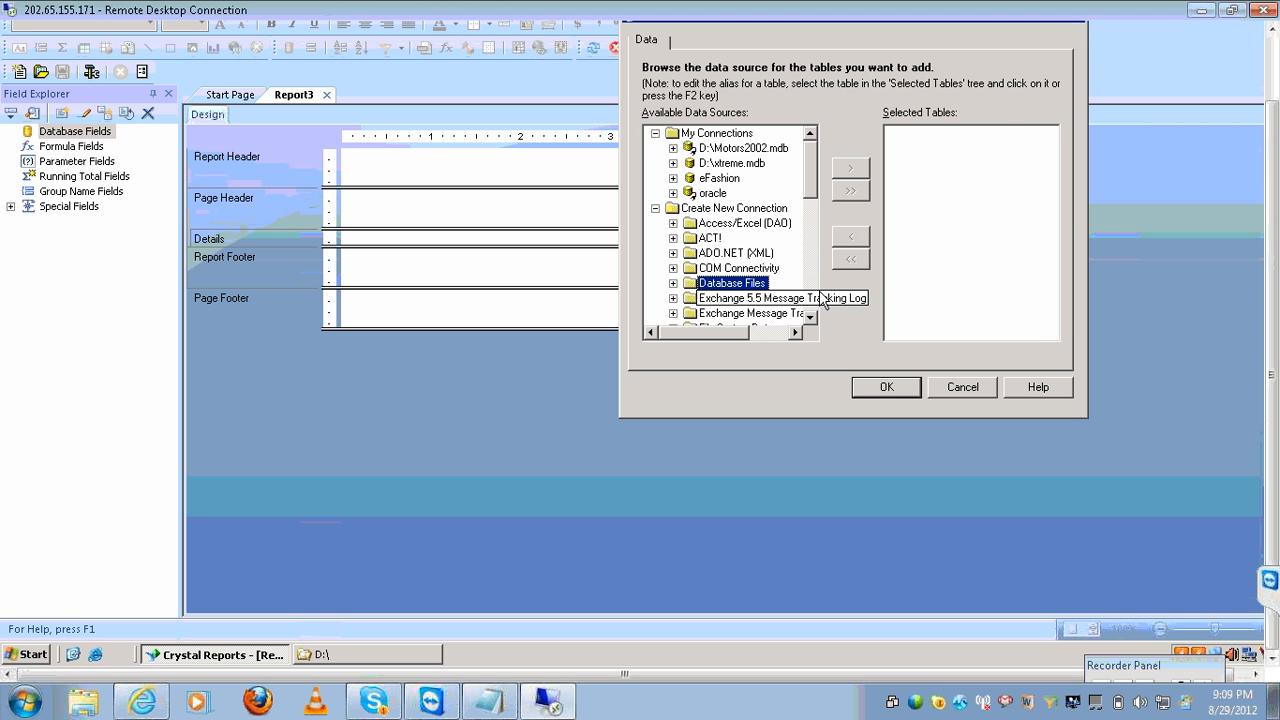
{"action": "key", "text": "u"}
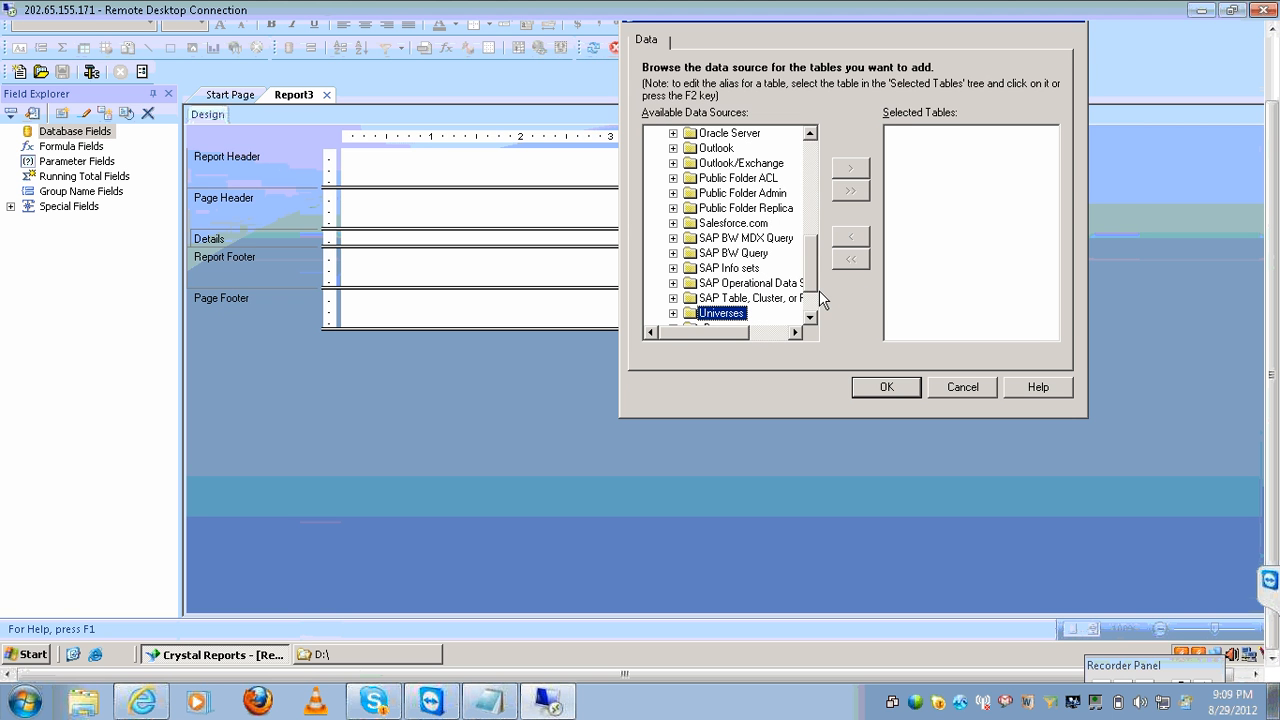
{"action": "left_click", "coordinate": [673, 313]}
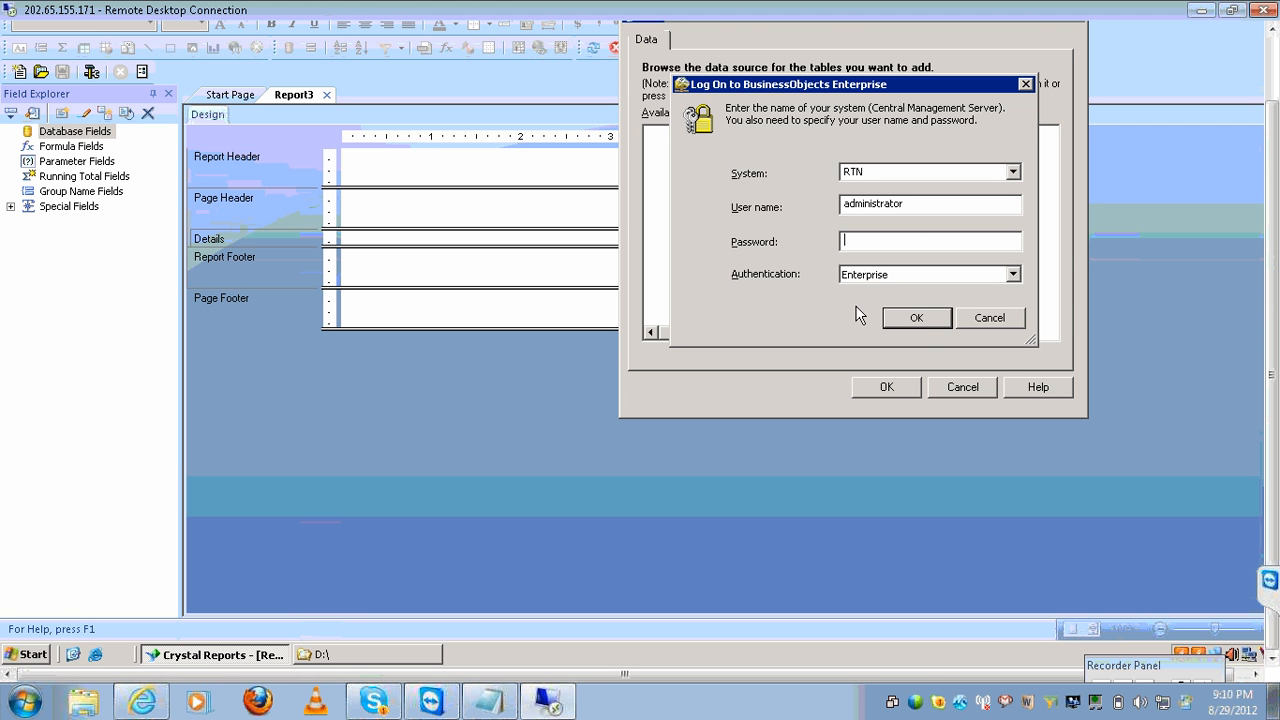
{"action": "left_click", "coordinate": [917, 317]}
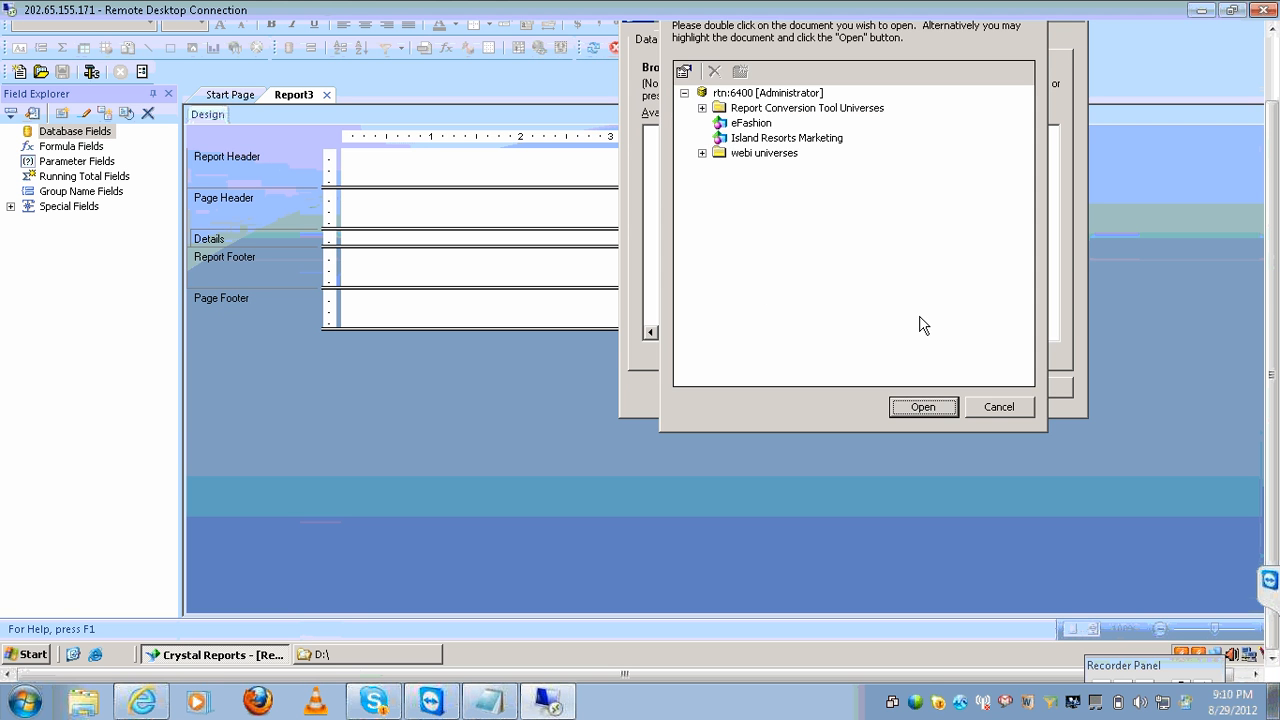
{"action": "left_click", "coordinate": [750, 123]}
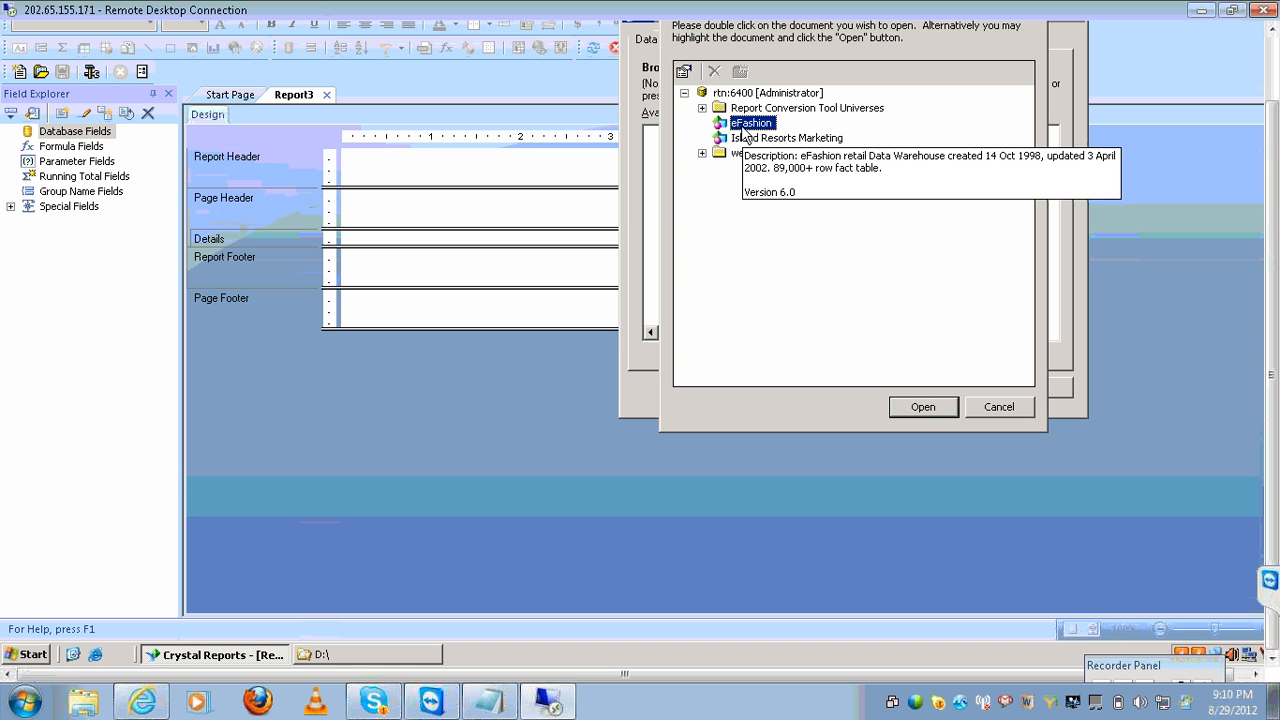
{"action": "left_click", "coordinate": [908, 410]}
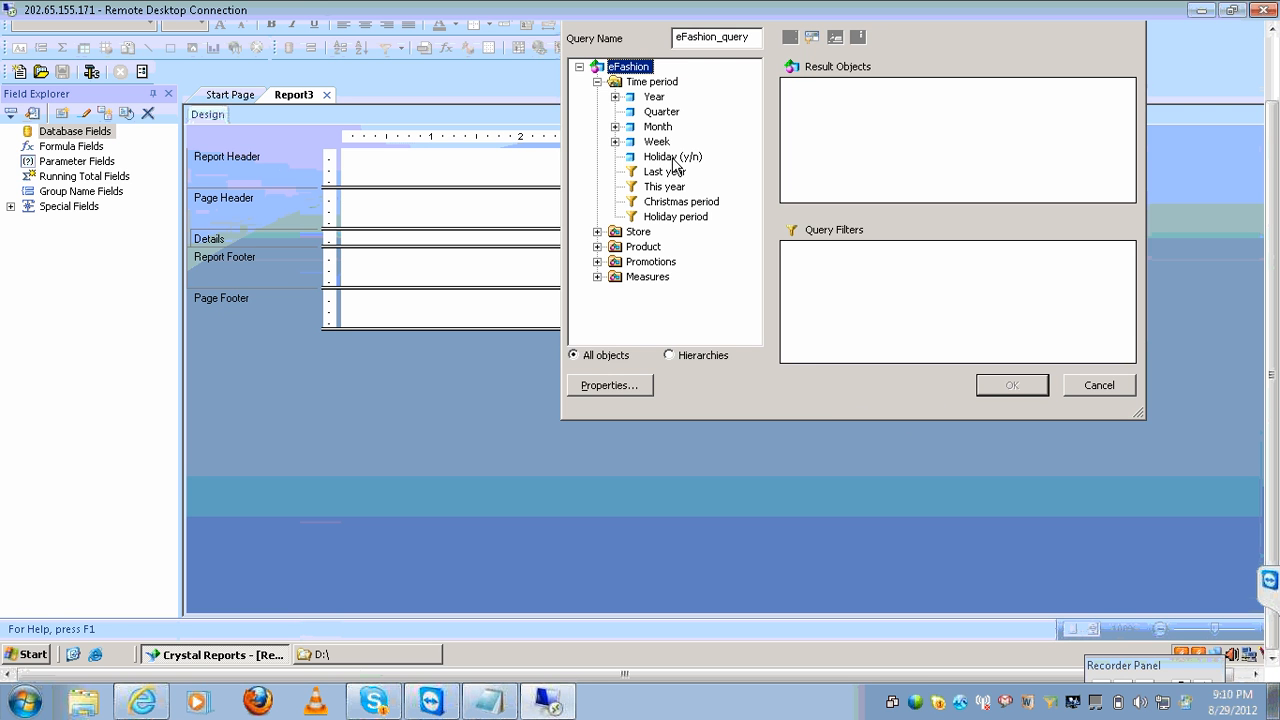
Build a query with Year, State and Sales revenue, then add eFashion_query as the data source.
{"action": "double_click", "coordinate": [654, 97]}
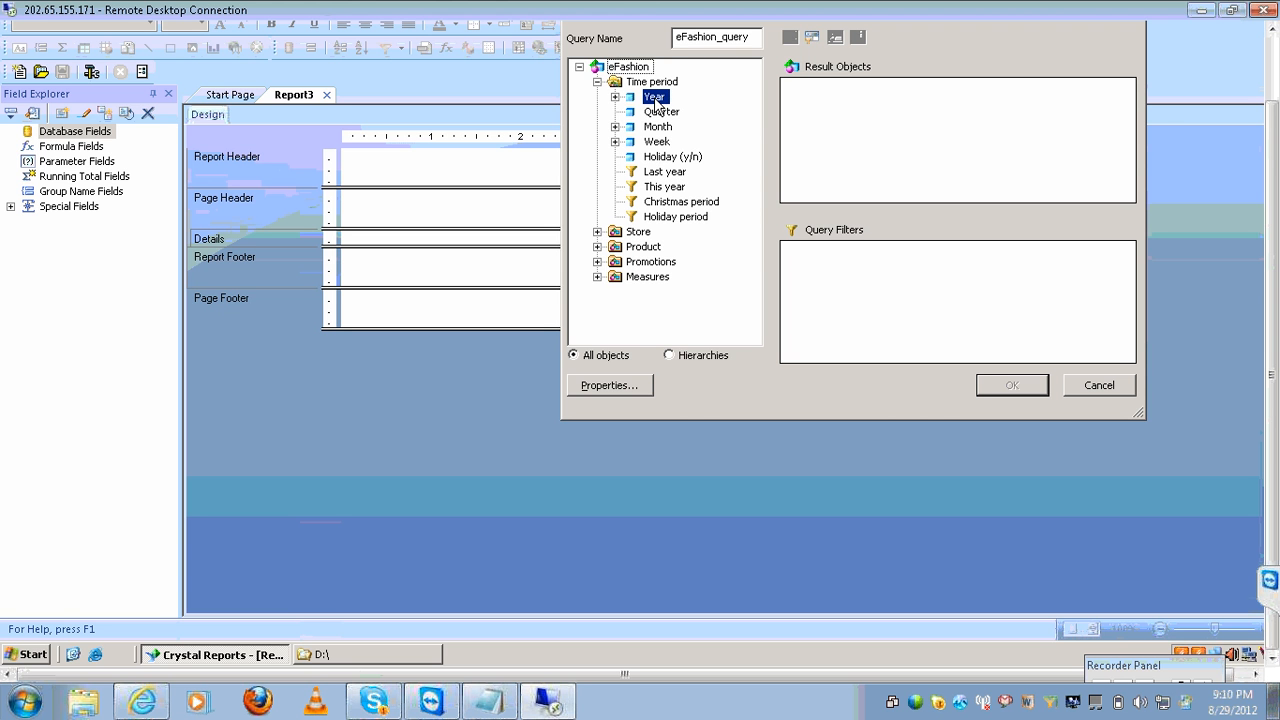
{"action": "left_click", "coordinate": [597, 247]}
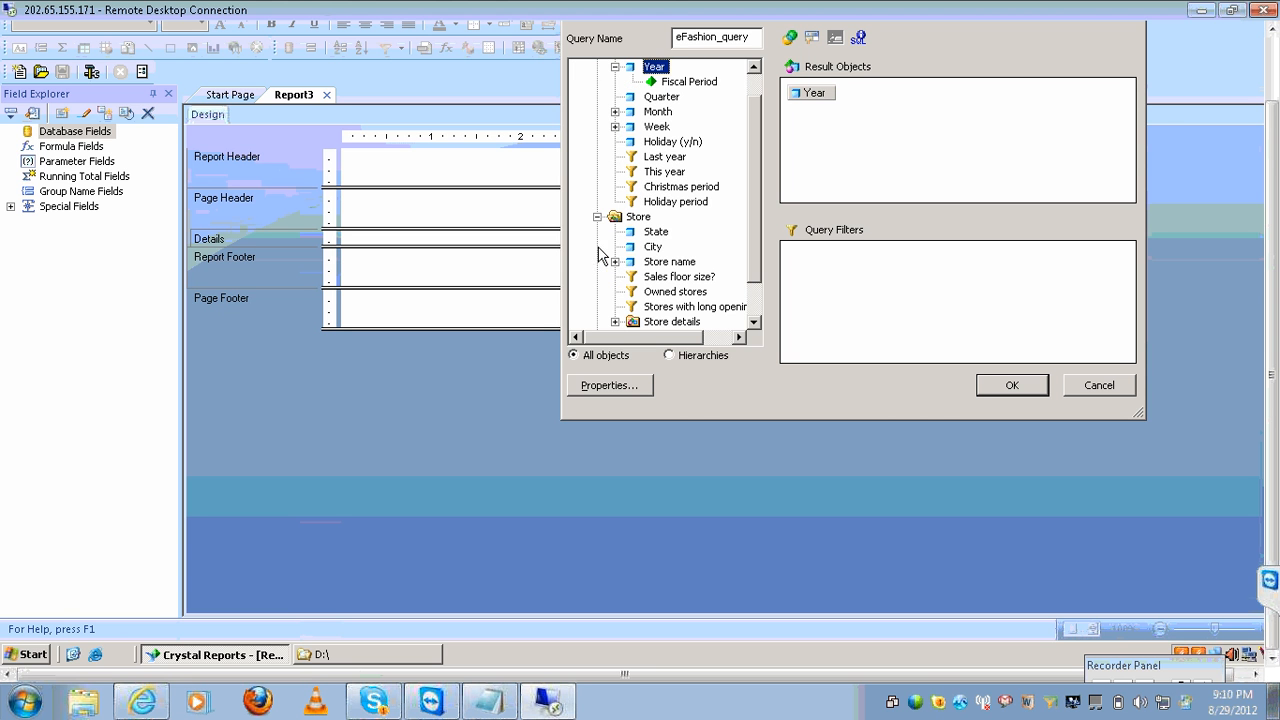
{"action": "double_click", "coordinate": [654, 232]}
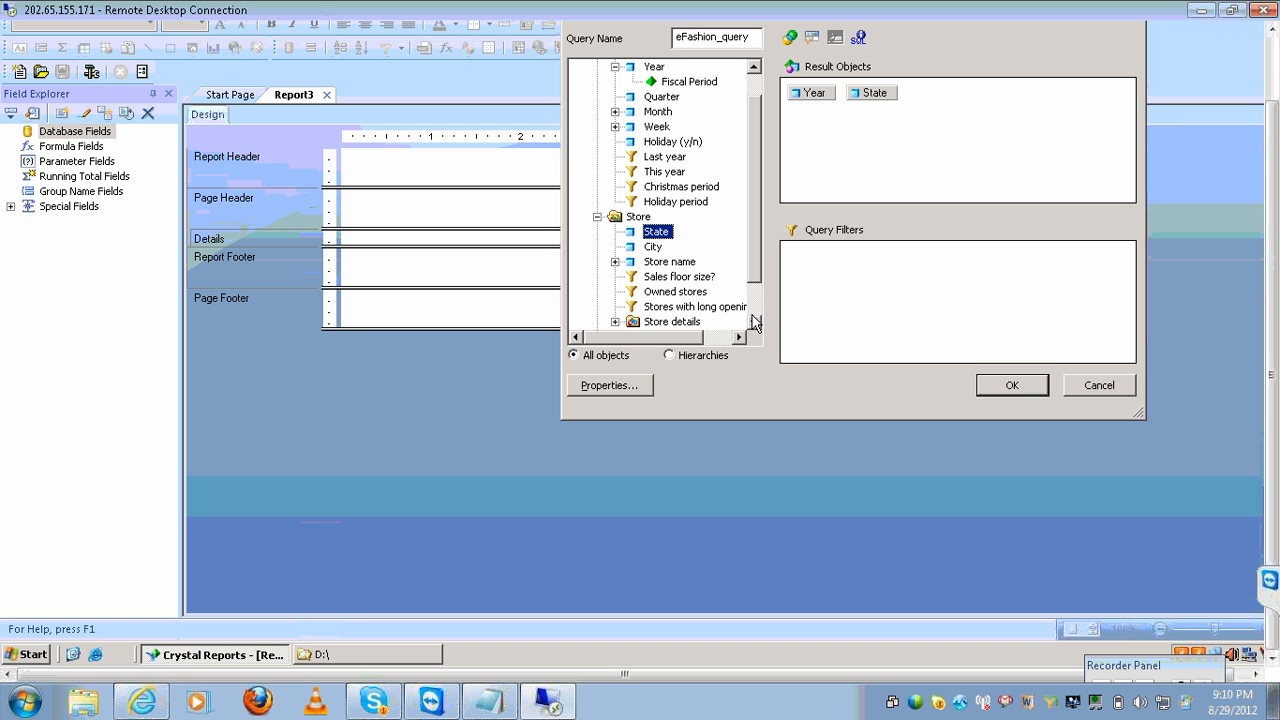
{"action": "scroll", "coordinate": [754, 322], "scroll_direction": "down", "scroll_amount": 3}
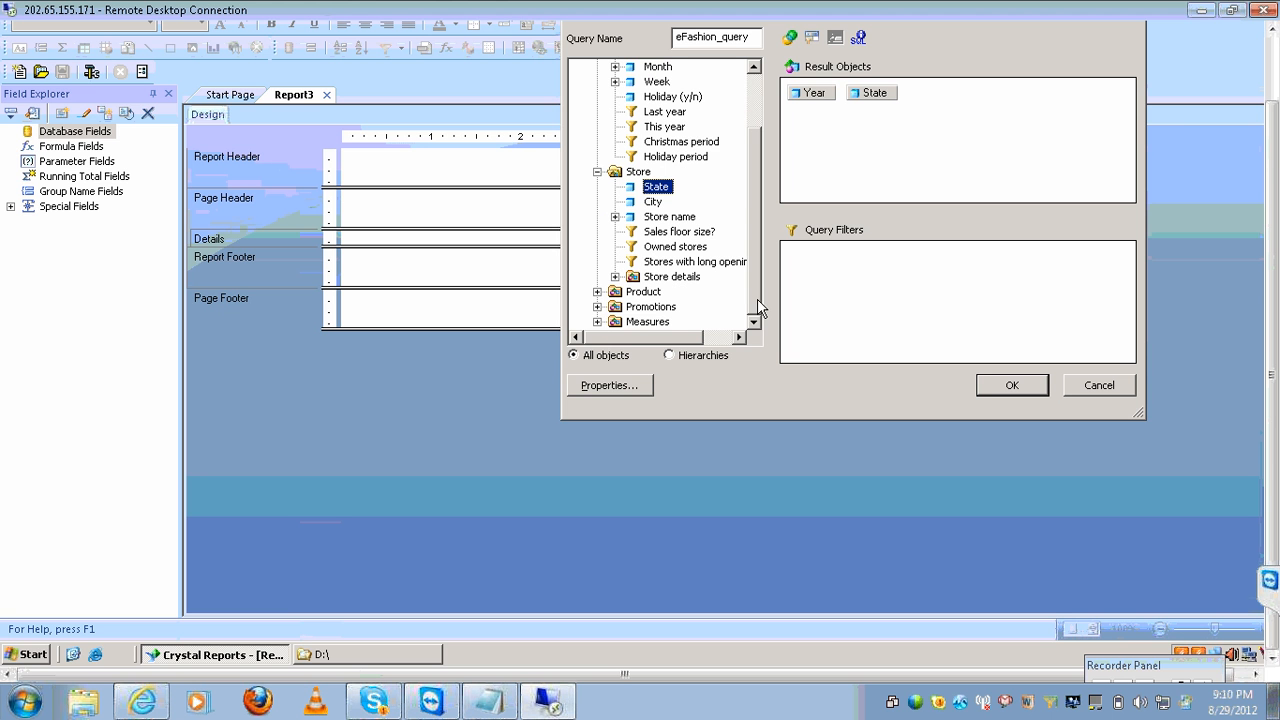
{"action": "left_click", "coordinate": [597, 321]}
{"action": "double_click", "coordinate": [700, 278]}
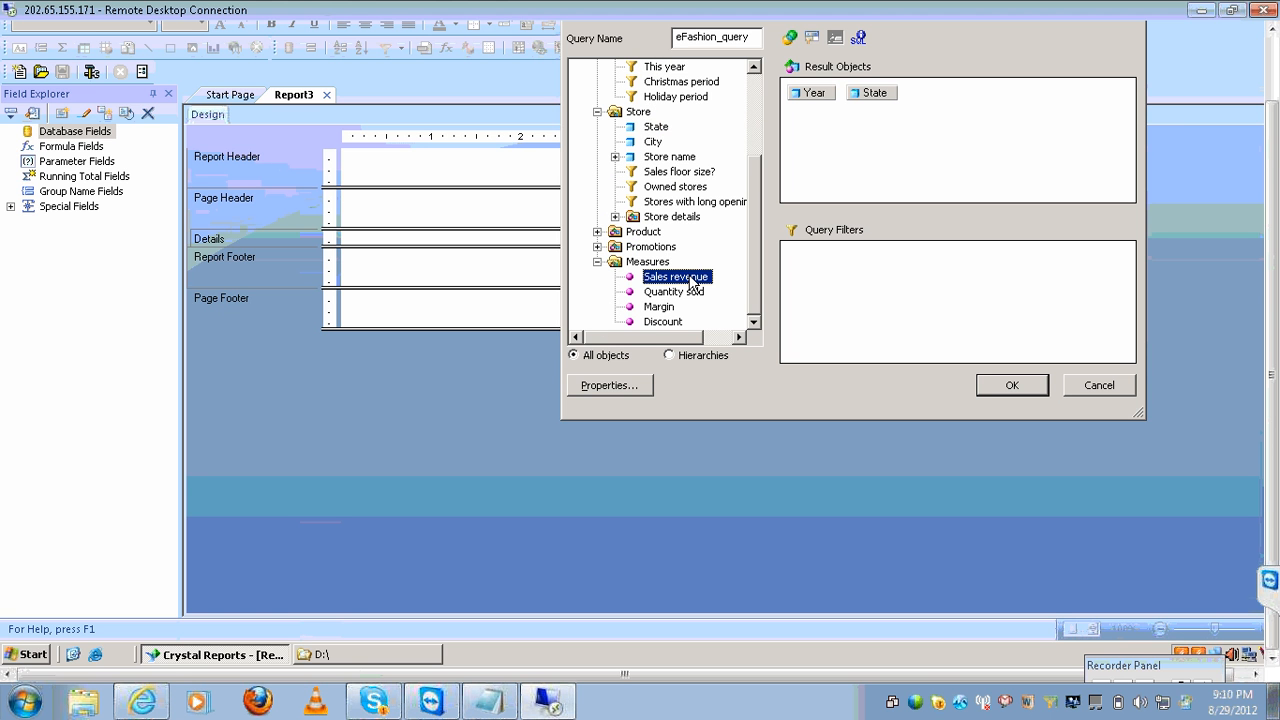
{"action": "left_click", "coordinate": [1027, 388]}
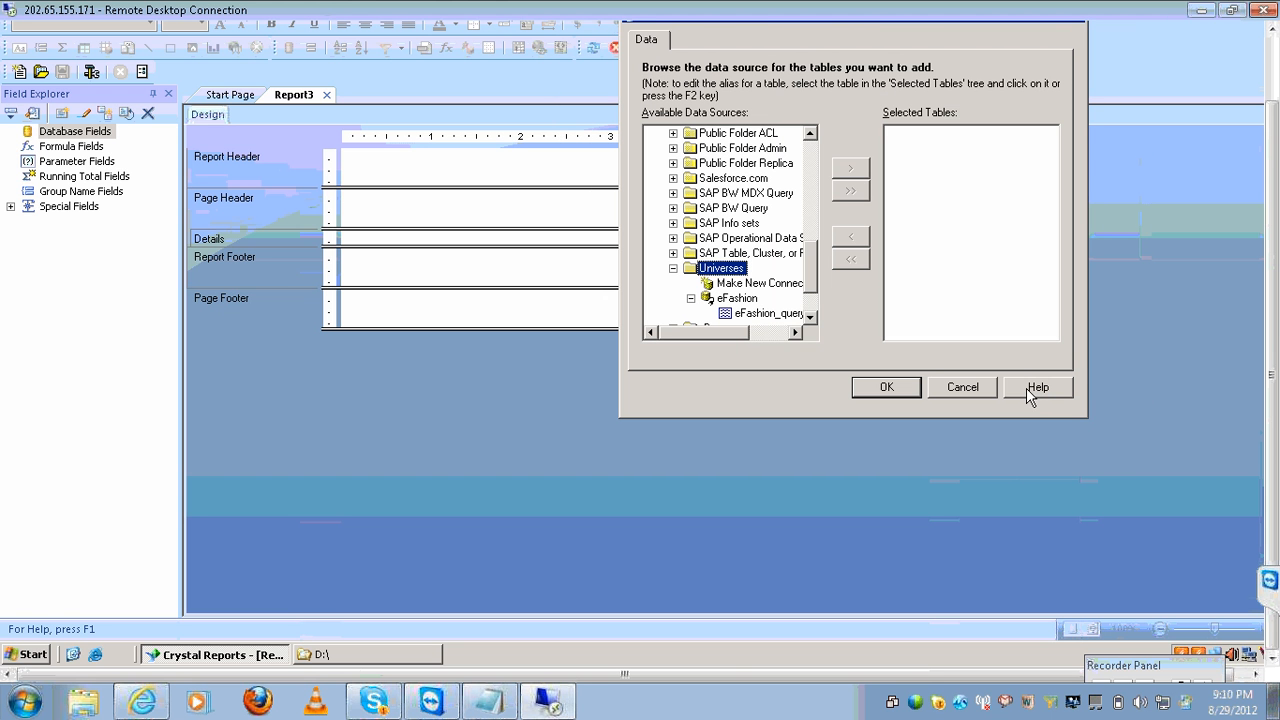
{"action": "left_click", "coordinate": [765, 314]}
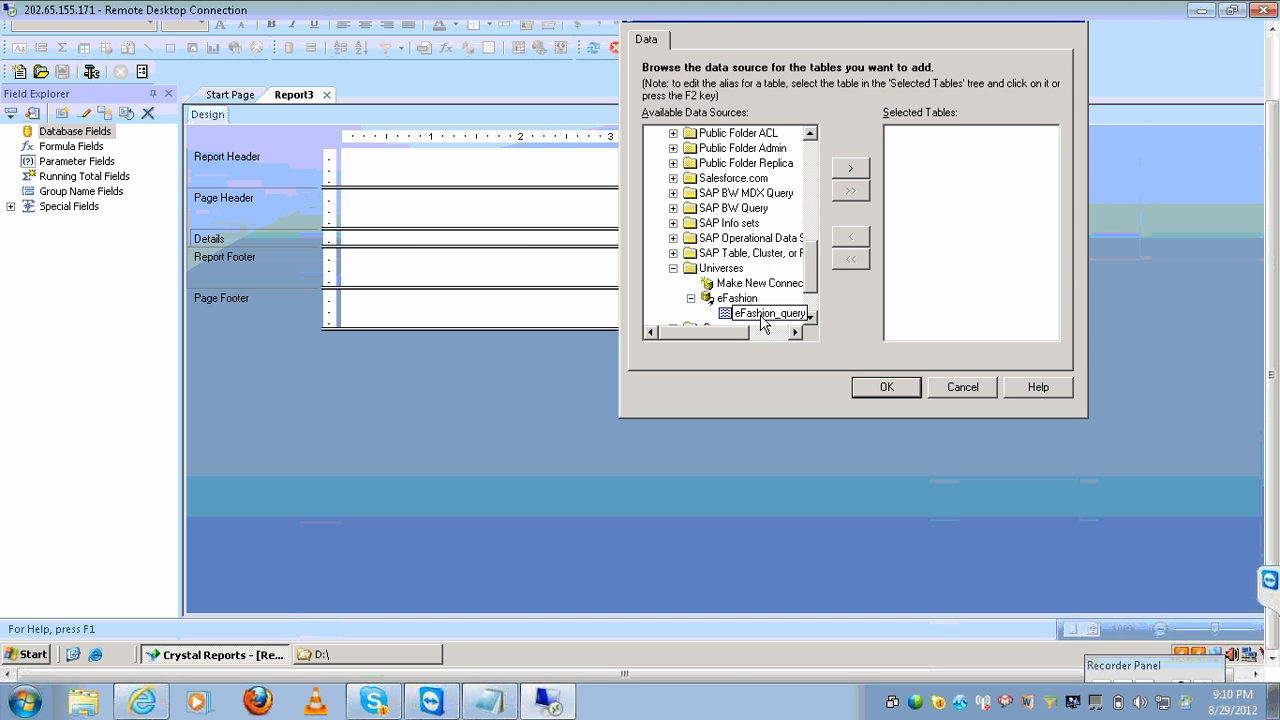
{"action": "left_click", "coordinate": [850, 168]}
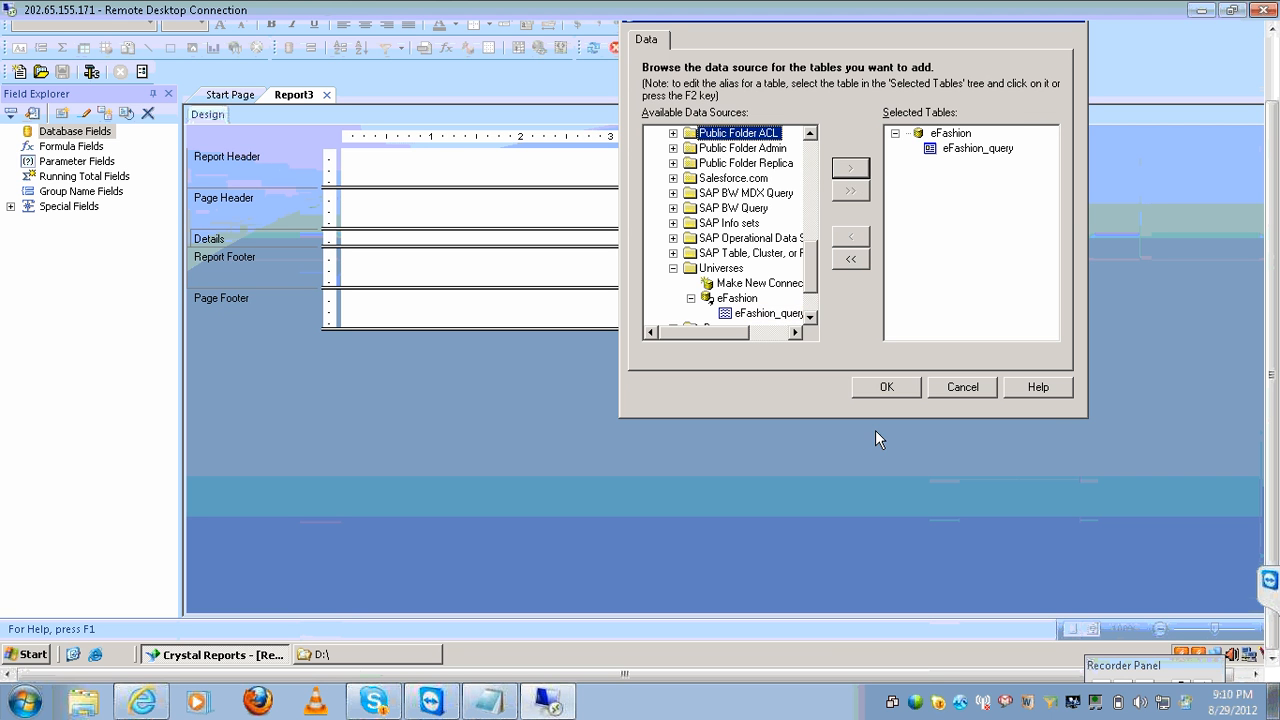
{"action": "left_click", "coordinate": [885, 393]}
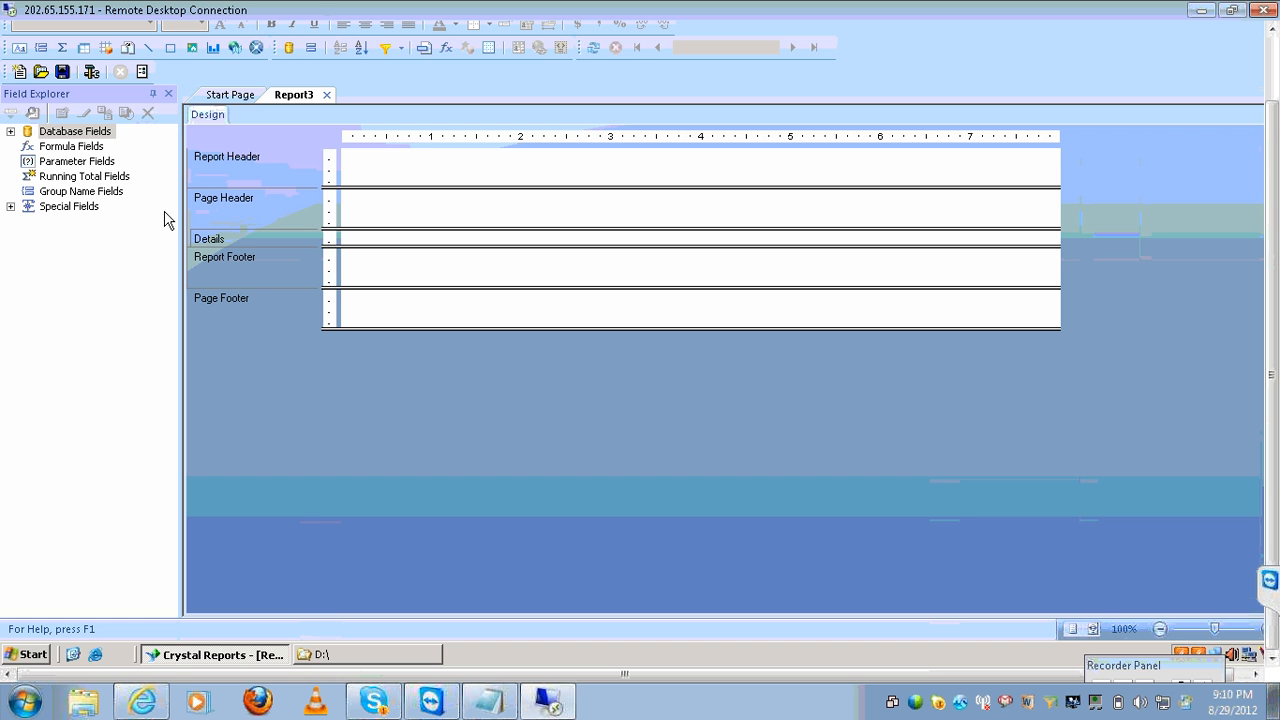
Place the eFashion_query fields Year, State and Sales revenue in the Details section.
{"action": "left_click", "coordinate": [10, 131]}
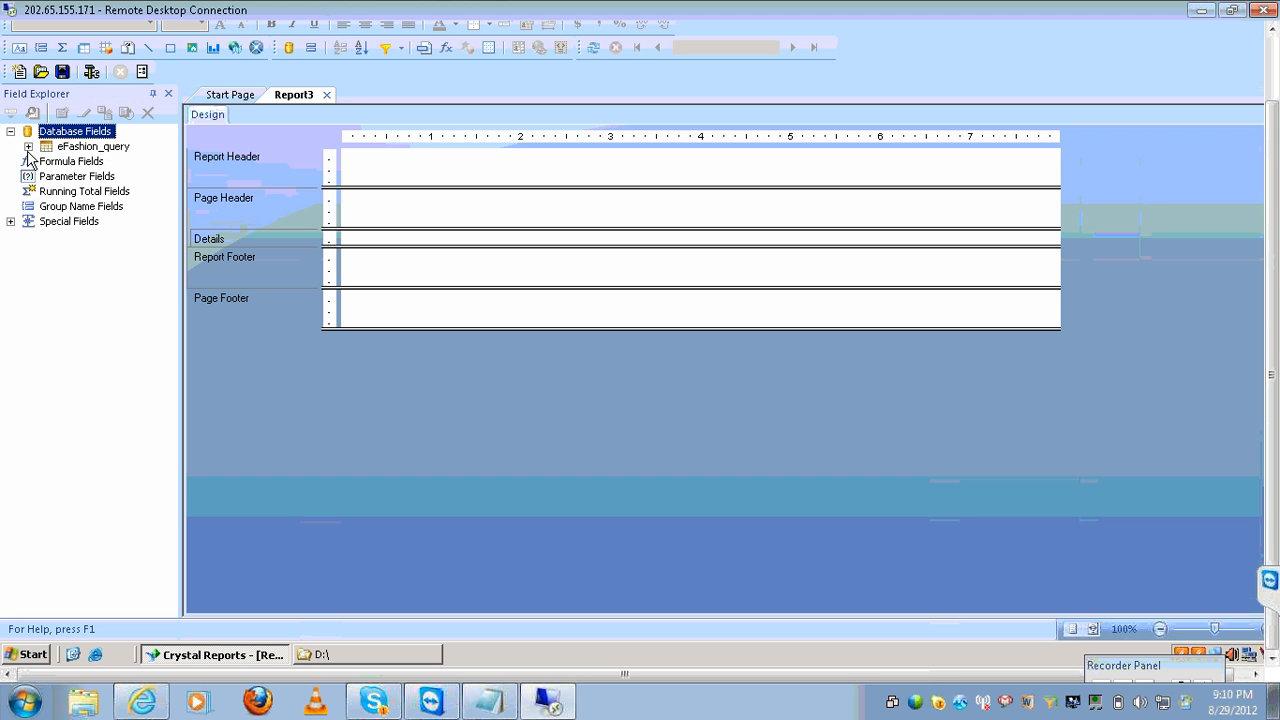
{"action": "left_click", "coordinate": [28, 146]}
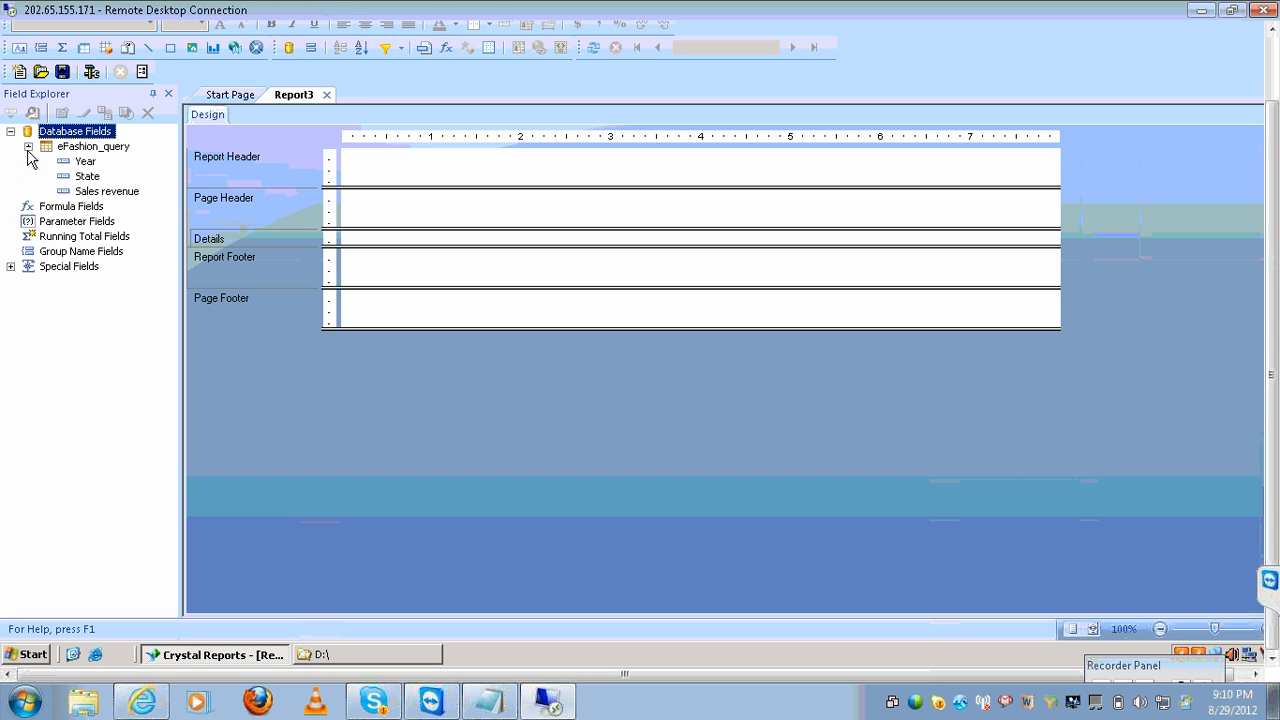
{"action": "left_click", "coordinate": [82, 162]}
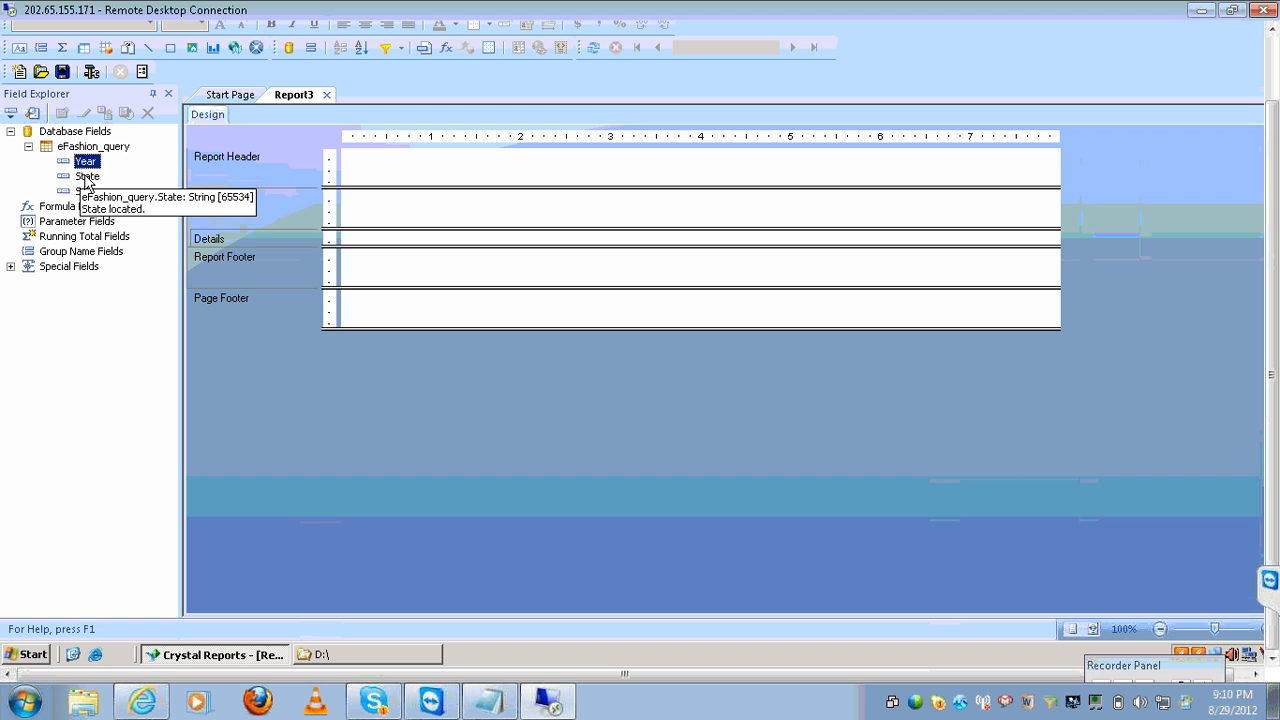
{"action": "left_click", "coordinate": [87, 176], "text": "ctrl"}
{"action": "left_click", "coordinate": [90, 191], "text": "ctrl"}
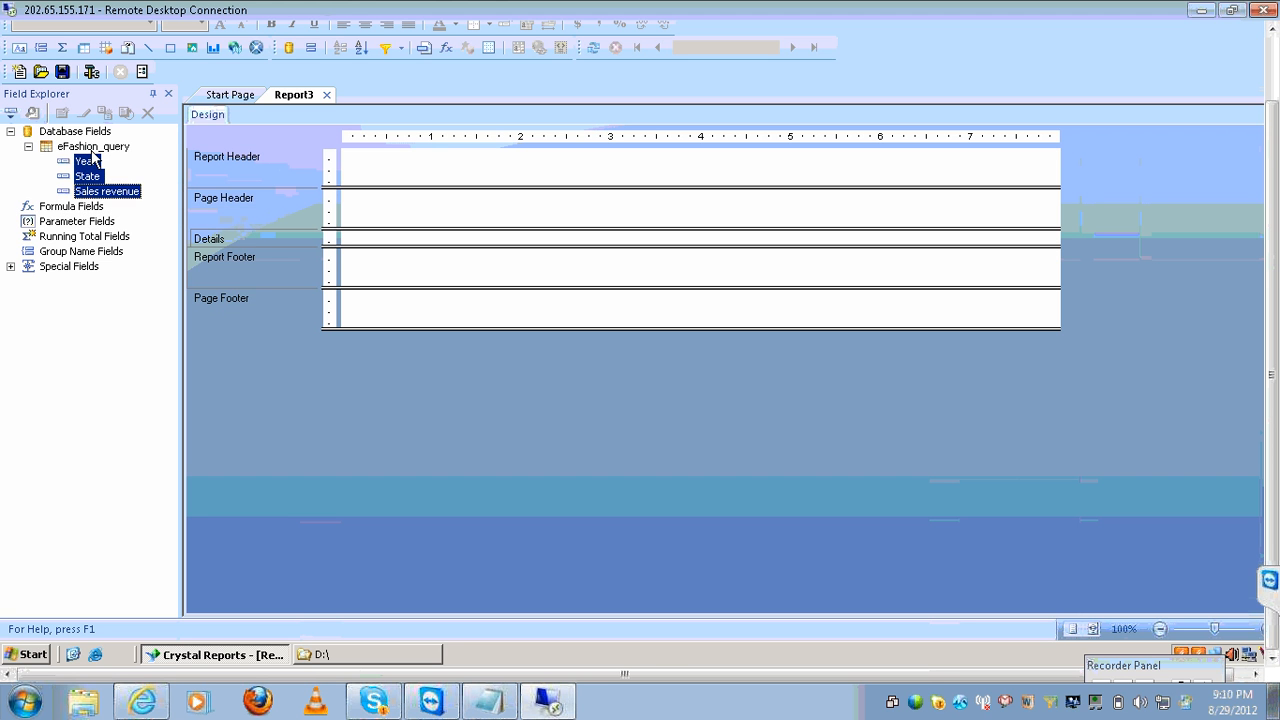
{"action": "left_click_drag", "start_coordinate": [90, 163], "coordinate": [373, 240]}
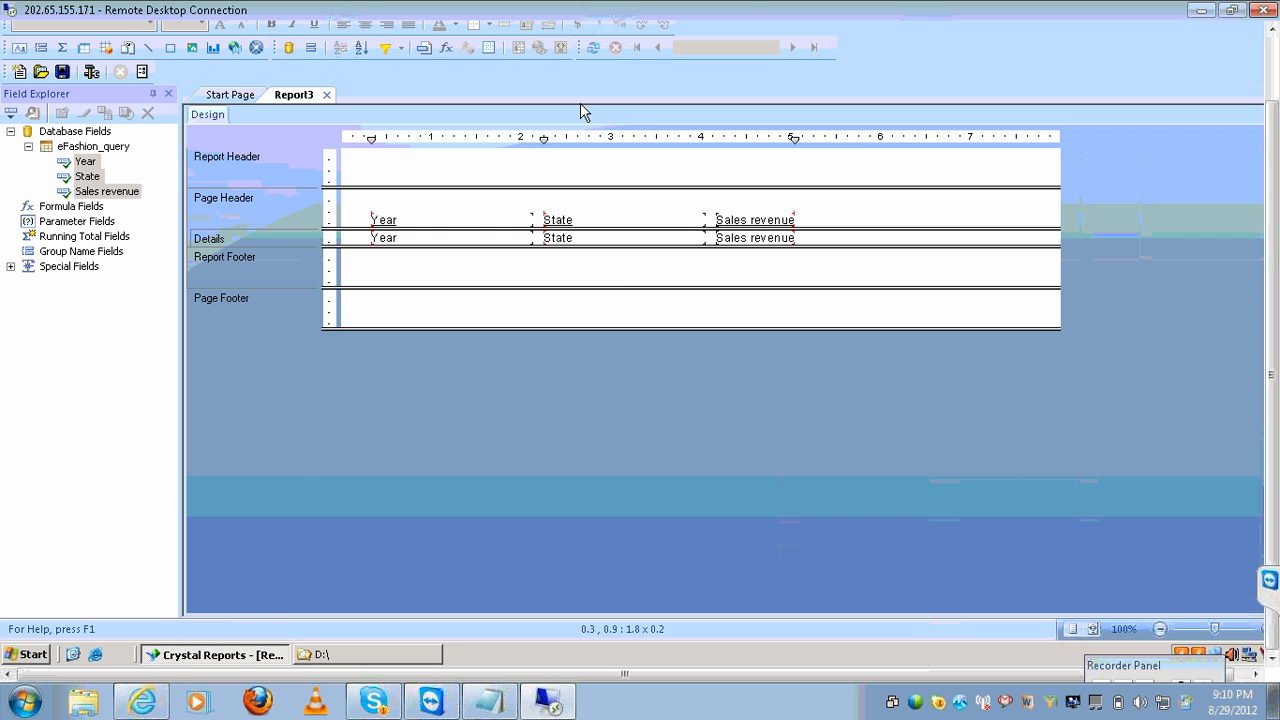
Refresh the preview to show 24 records and save as Report3.rpt.
{"action": "left_click", "coordinate": [594, 48]}
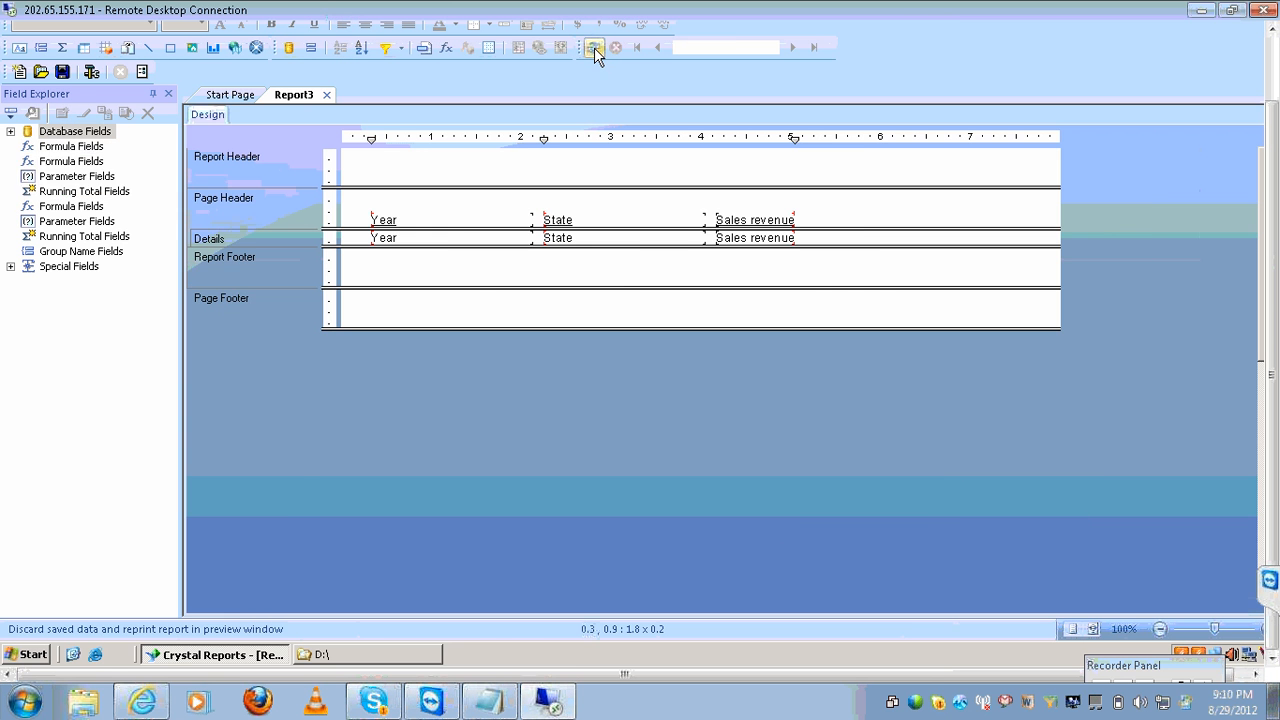
{"action": "key", "text": "ctrl+s"}
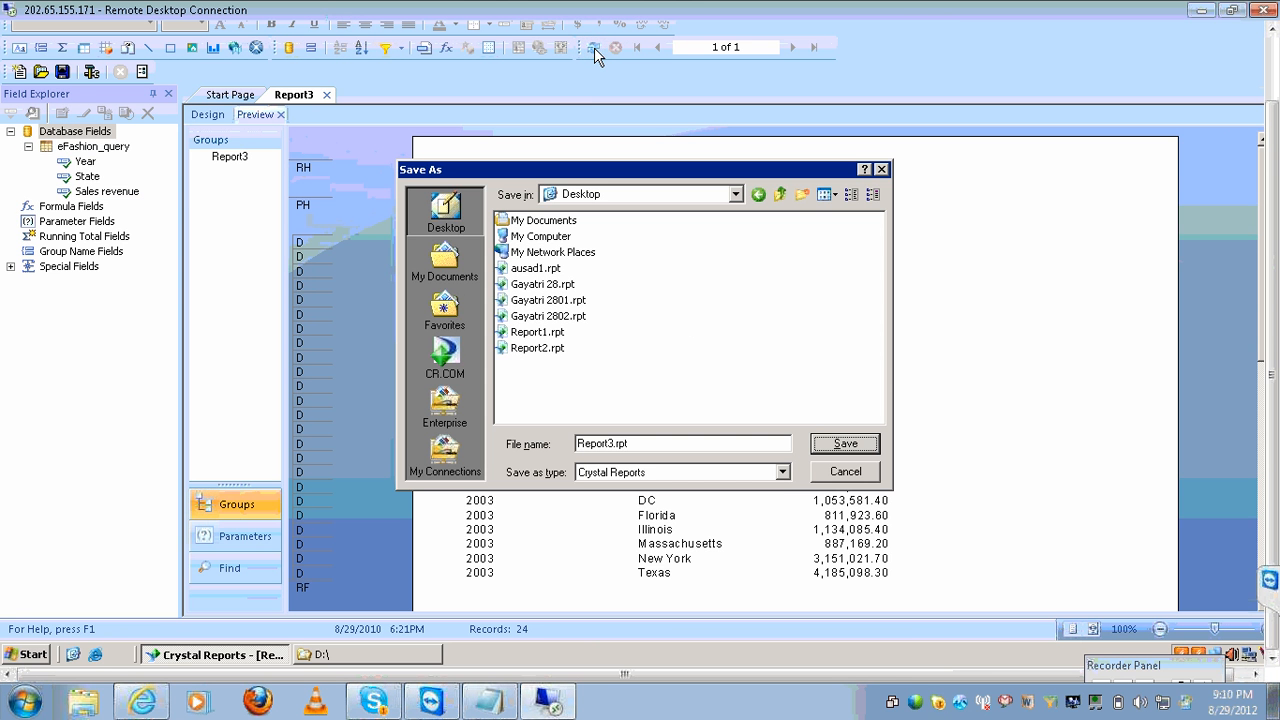
{"action": "left_click", "coordinate": [823, 444]}
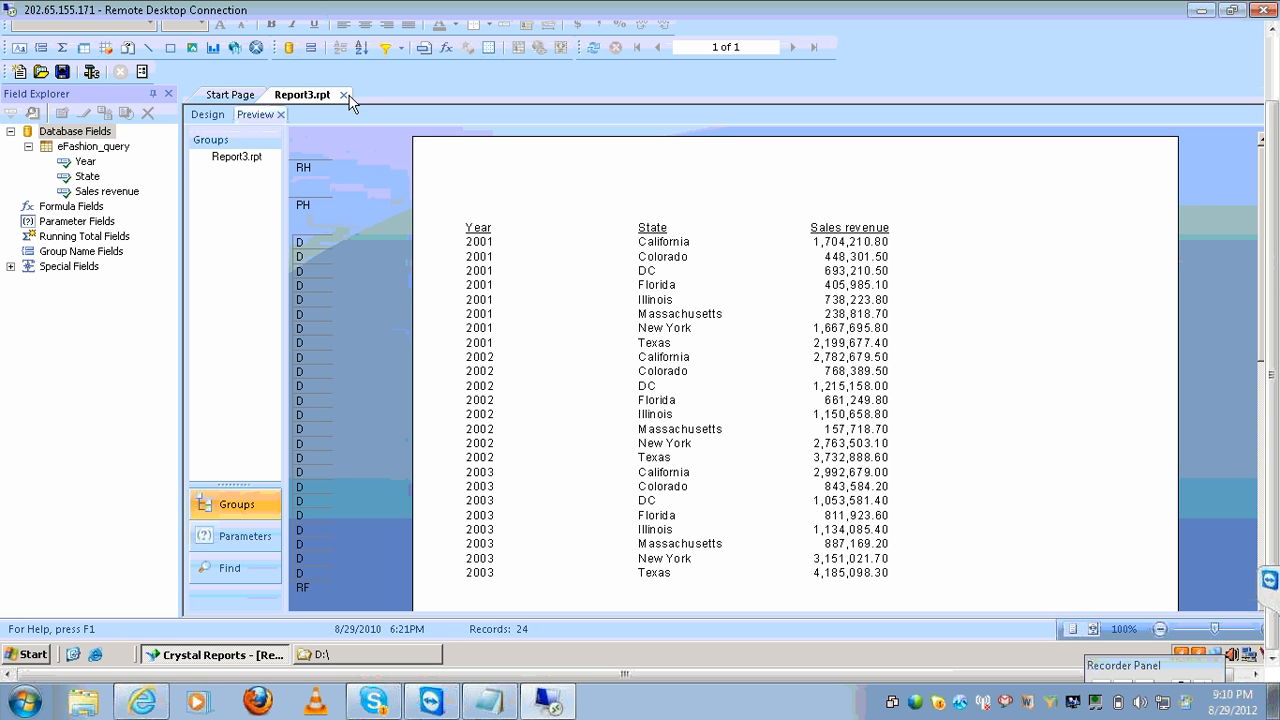
Close Report3.rpt, start a new blank report and browse the OLAP data sources.
{"action": "left_click", "coordinate": [343, 94]}
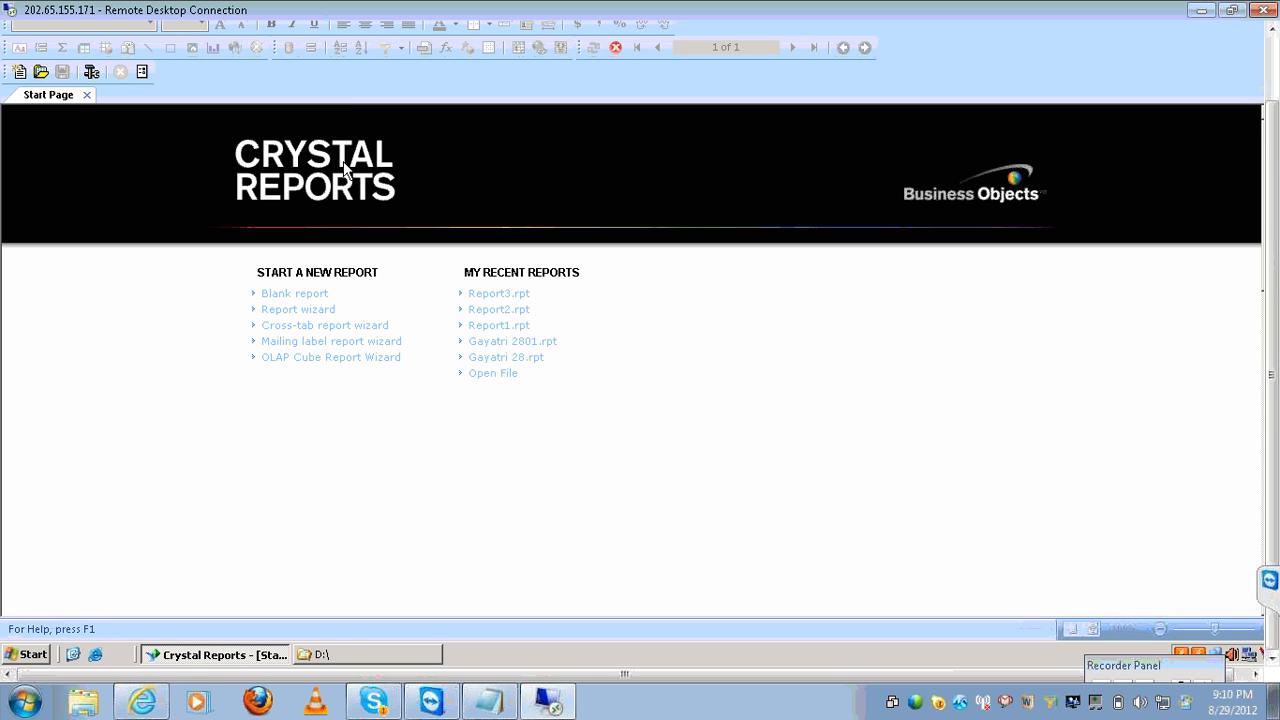
{"action": "left_click", "coordinate": [279, 294]}
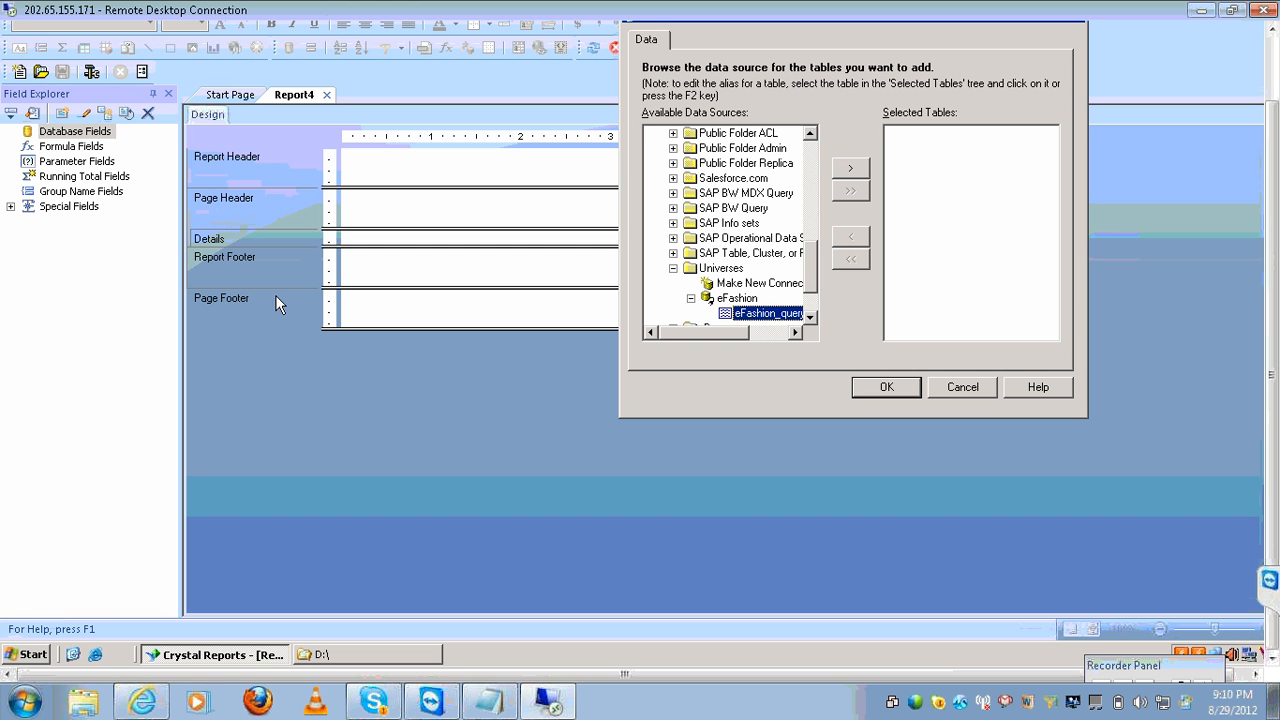
{"action": "left_click", "coordinate": [673, 268]}
{"action": "key", "text": "o"}
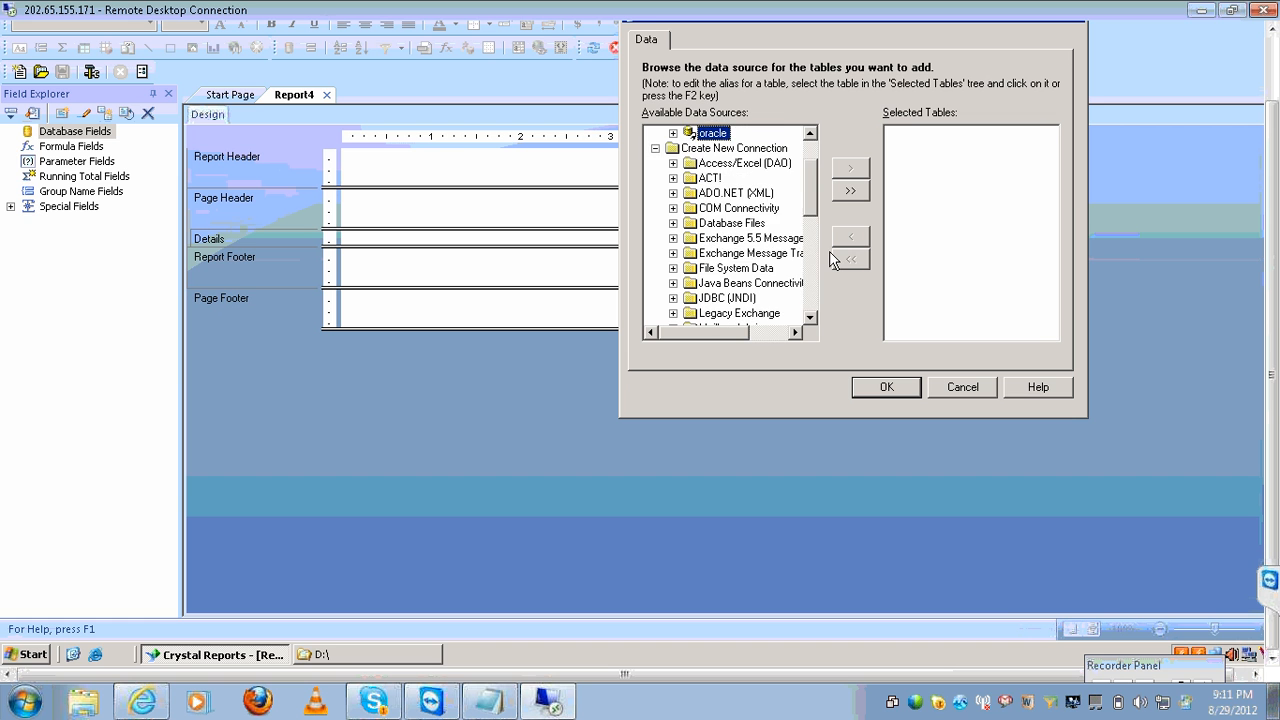
{"action": "key", "text": "o"}
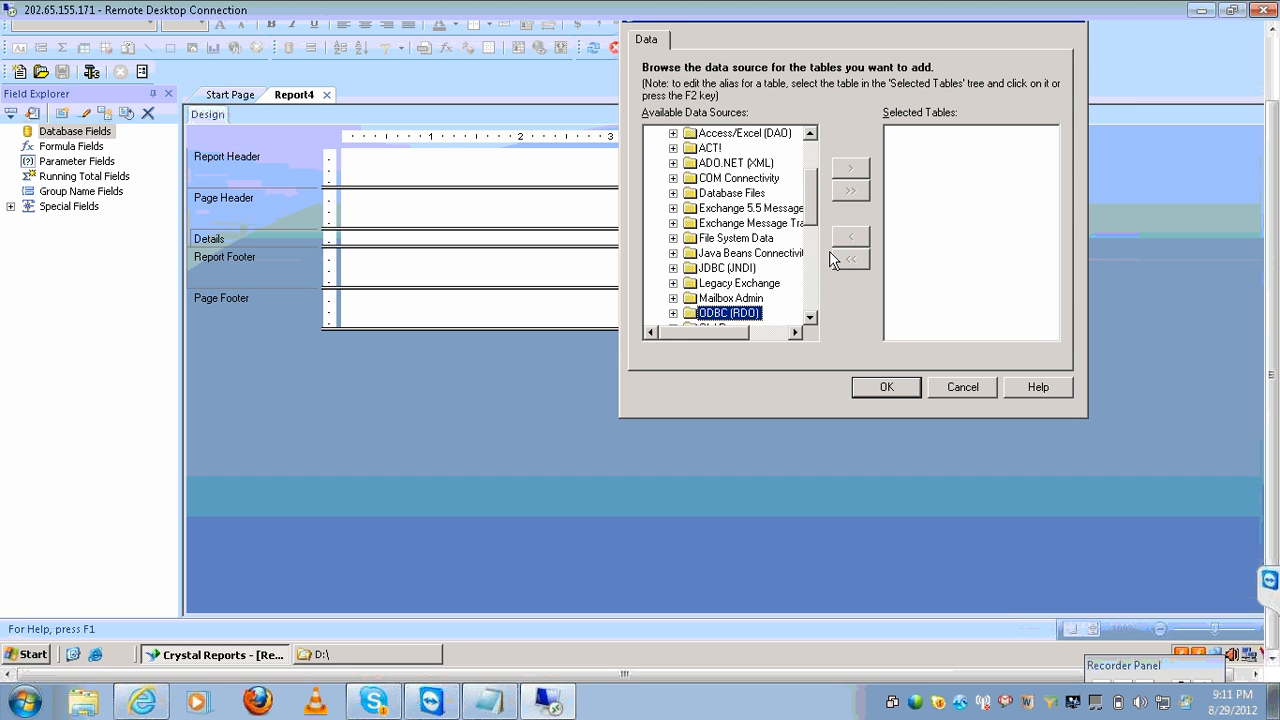
{"action": "key", "text": "o"}
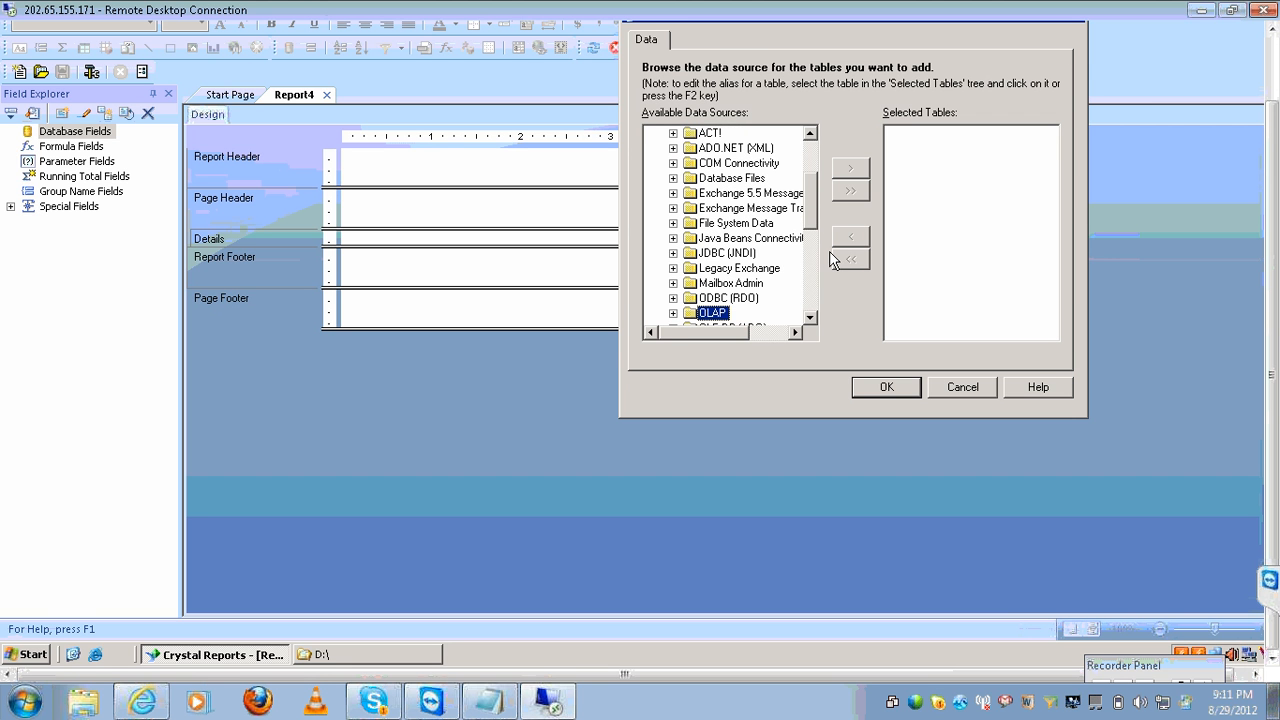
{"action": "left_click", "coordinate": [673, 313]}
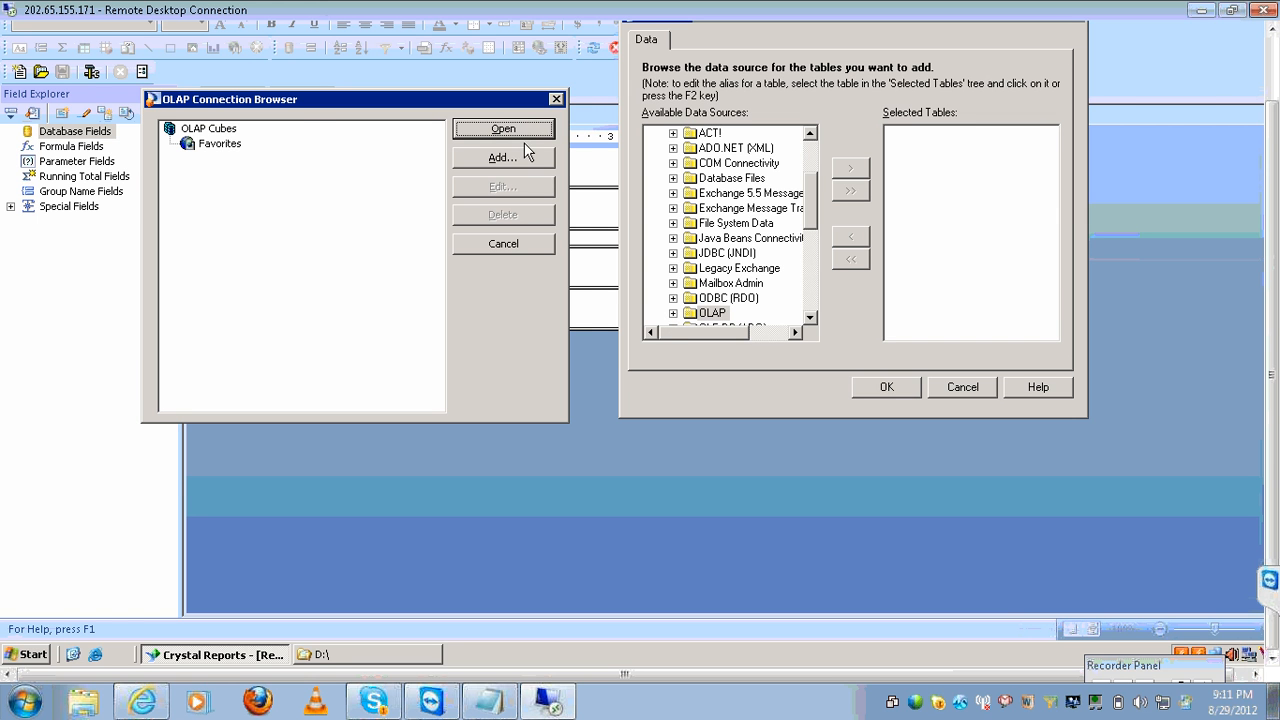
Look through the OLAP server types, keeping Hyperion Essbase, then cancel without adding a data source.
{"action": "left_click", "coordinate": [516, 162]}
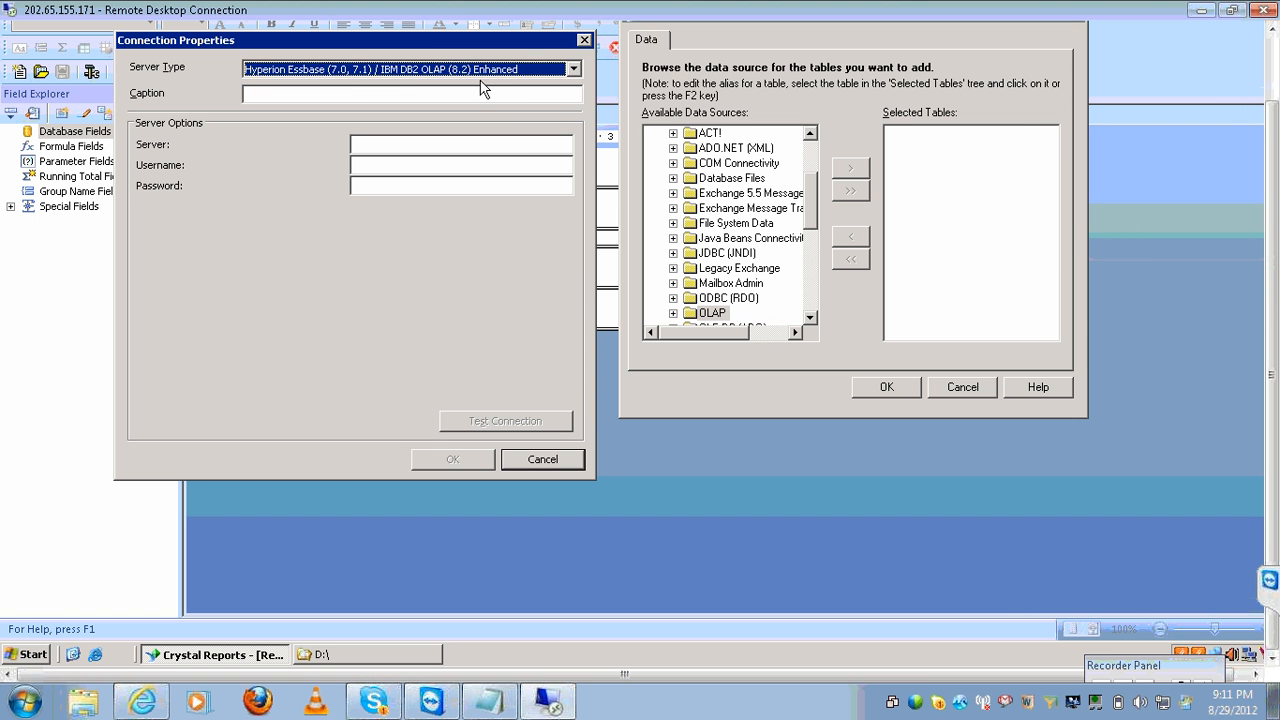
{"action": "left_click", "coordinate": [573, 71]}
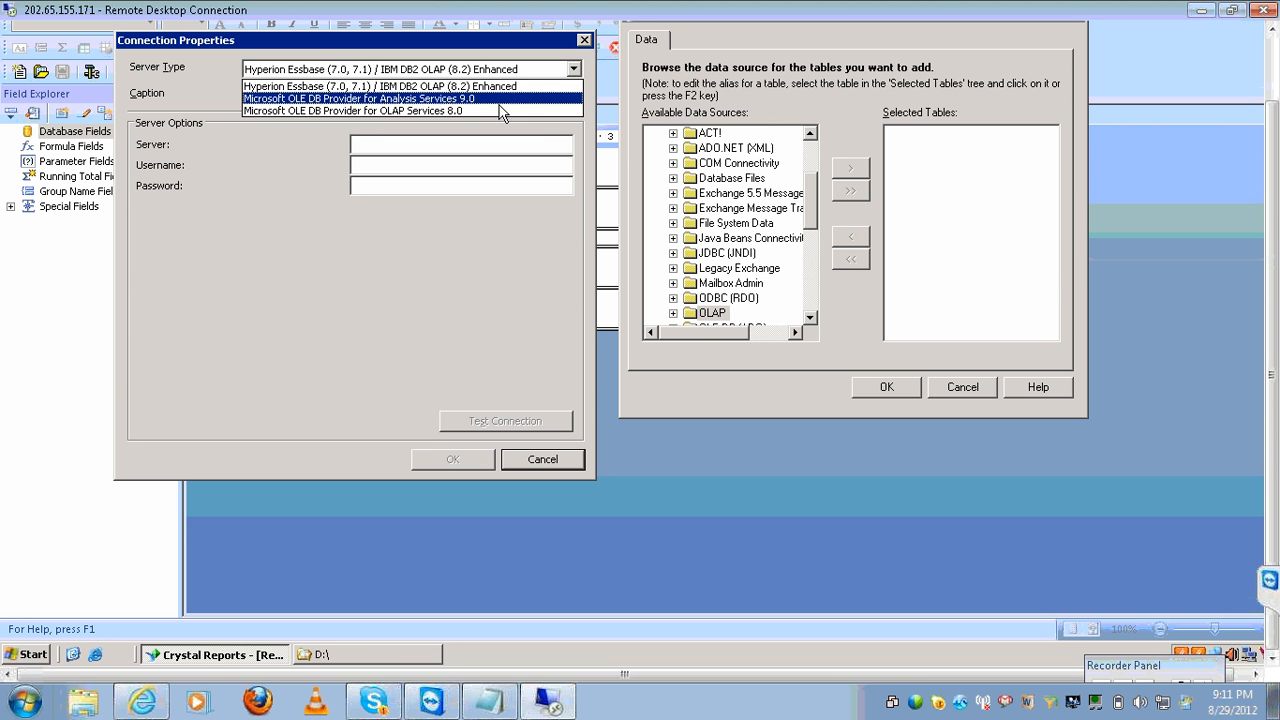
{"action": "left_click", "coordinate": [298, 266]}
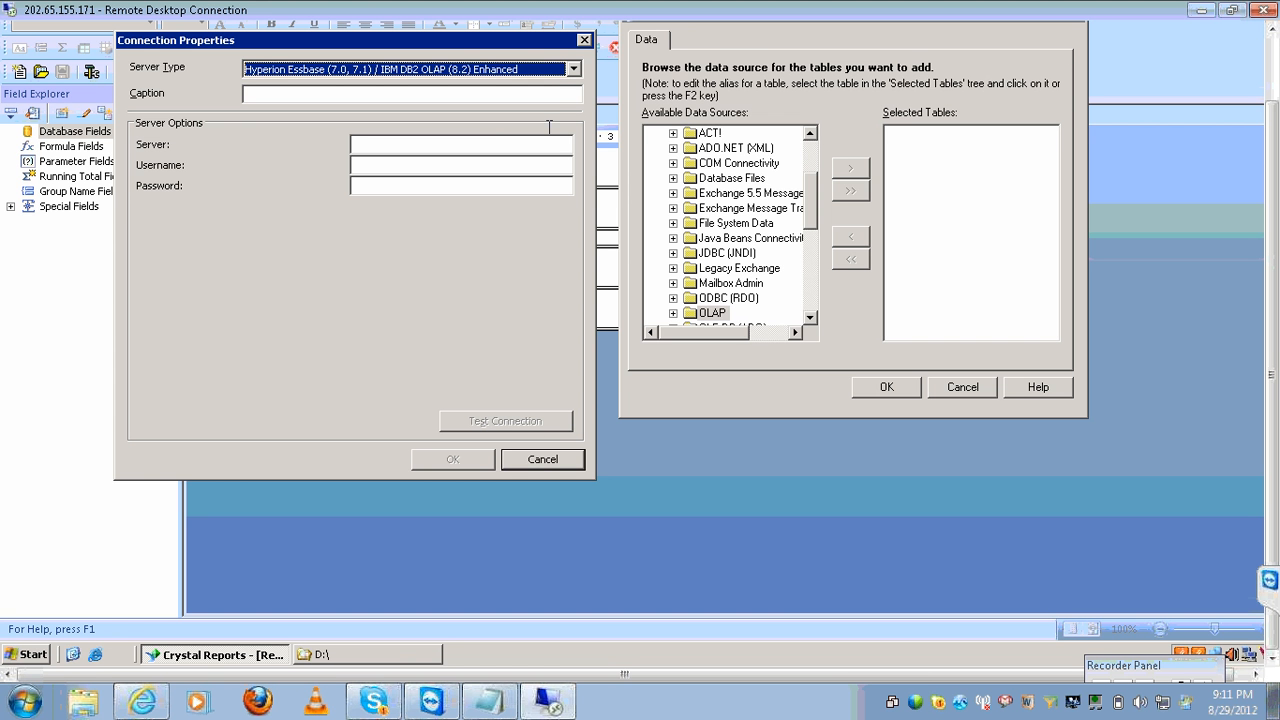
{"action": "left_click", "coordinate": [574, 72]}
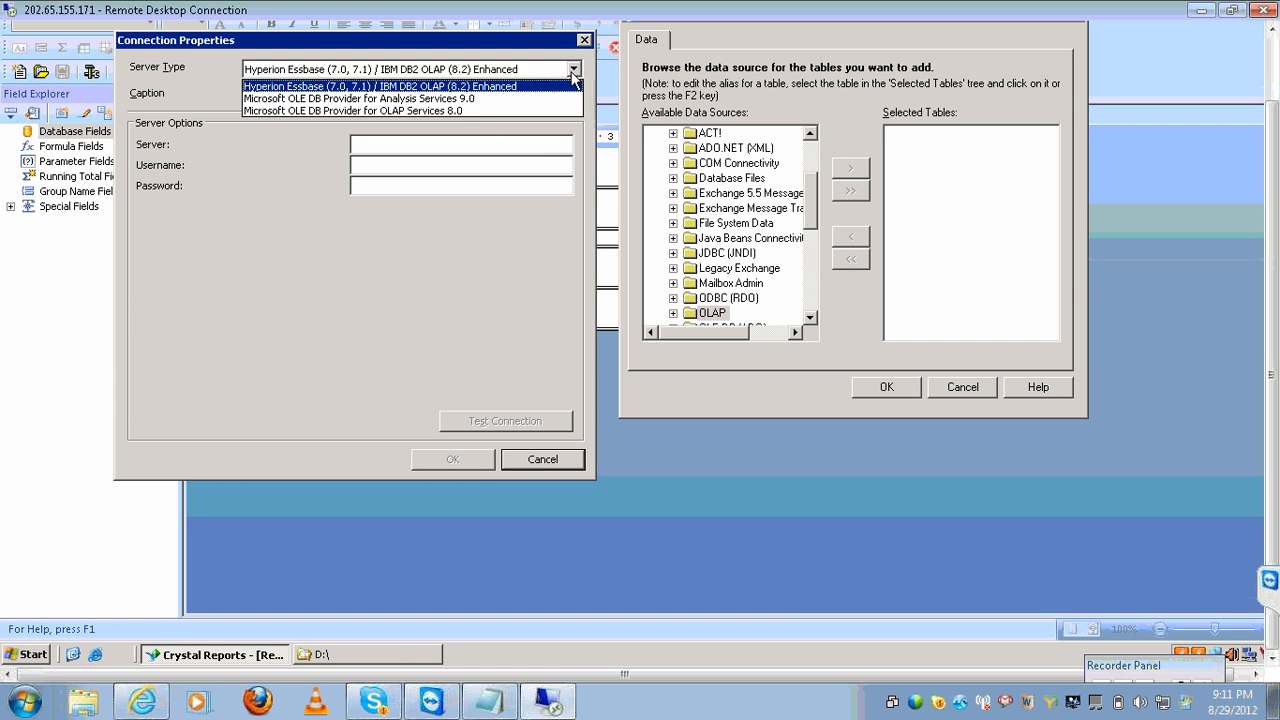
{"action": "left_click", "coordinate": [574, 72]}
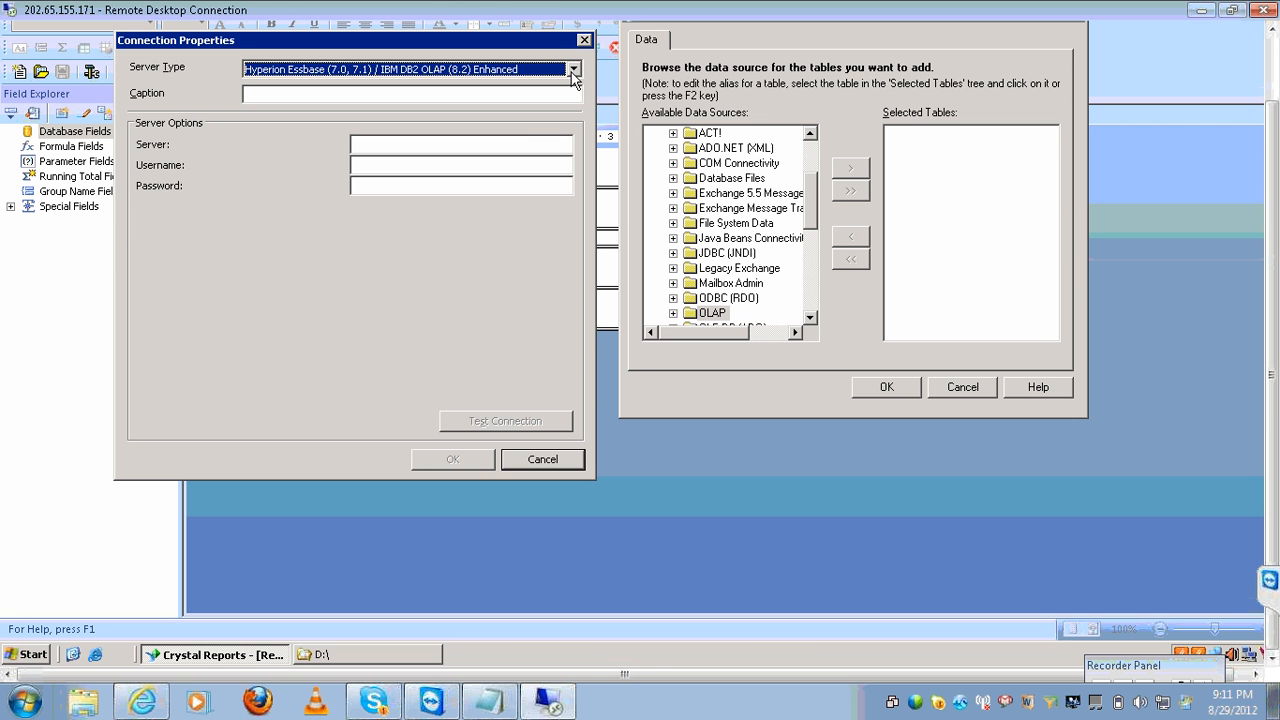
{"action": "left_click", "coordinate": [544, 459]}
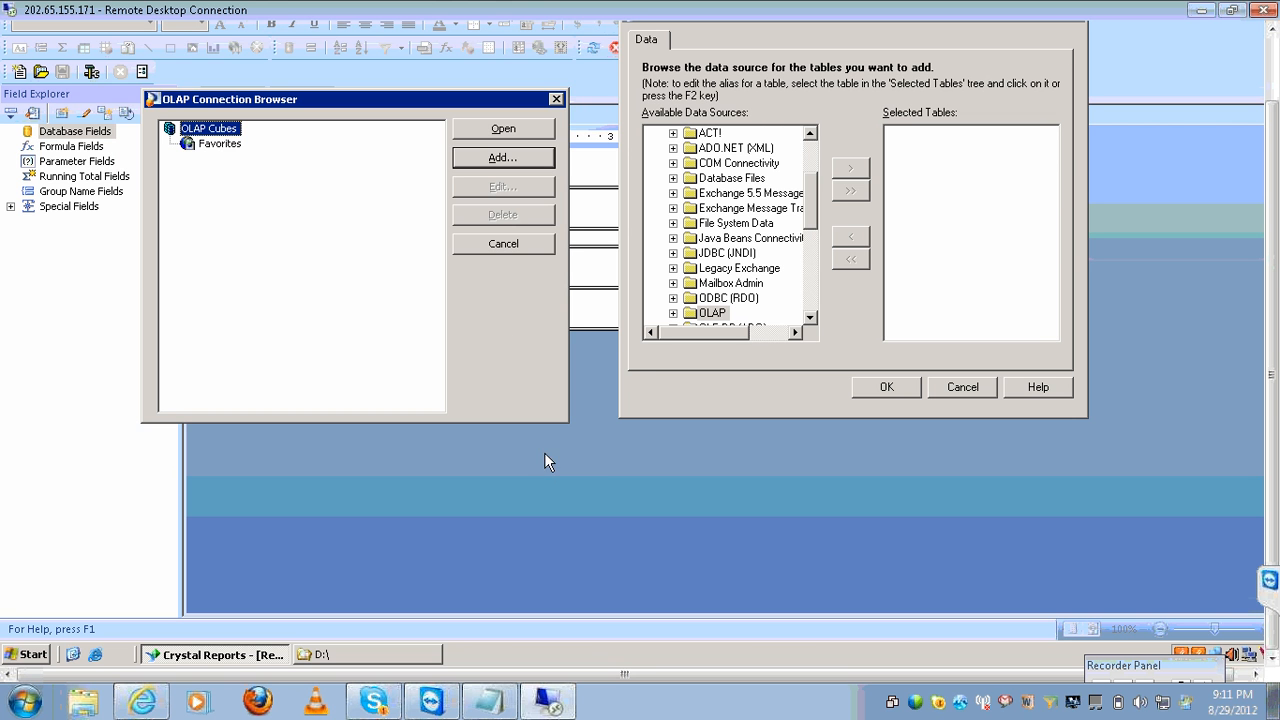
{"action": "left_click", "coordinate": [554, 99]}
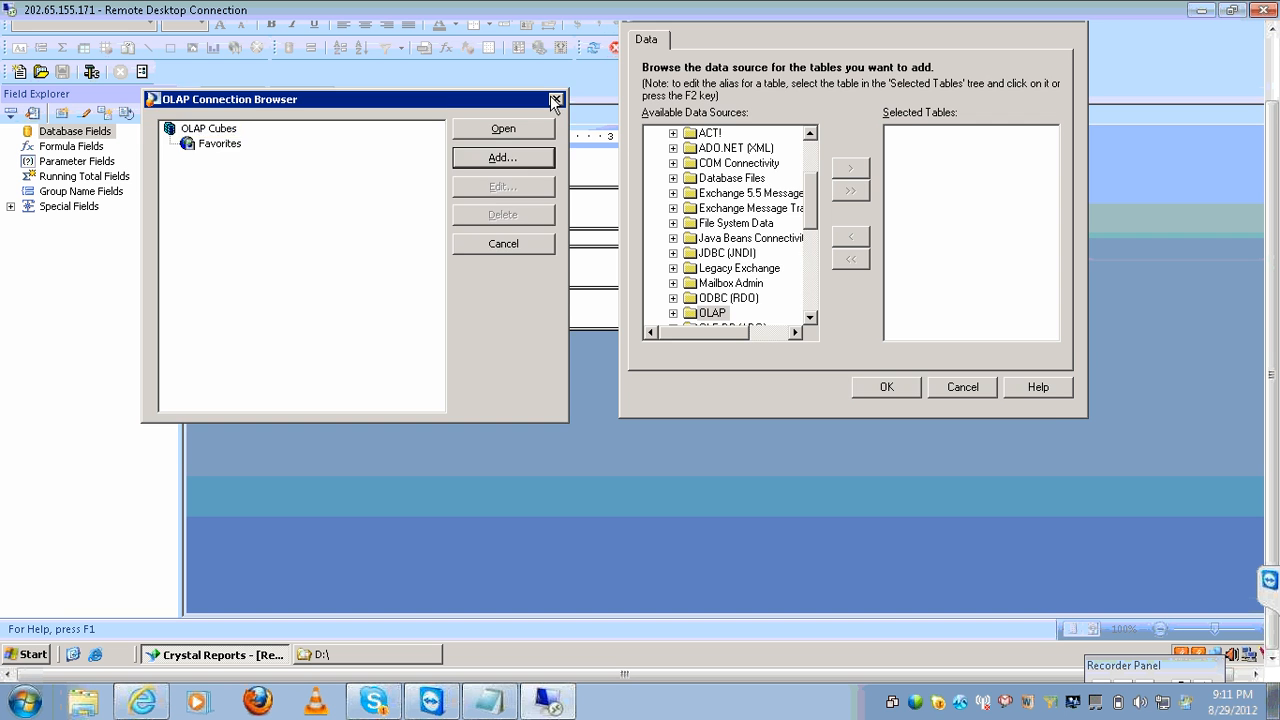
{"action": "left_click", "coordinate": [962, 390]}
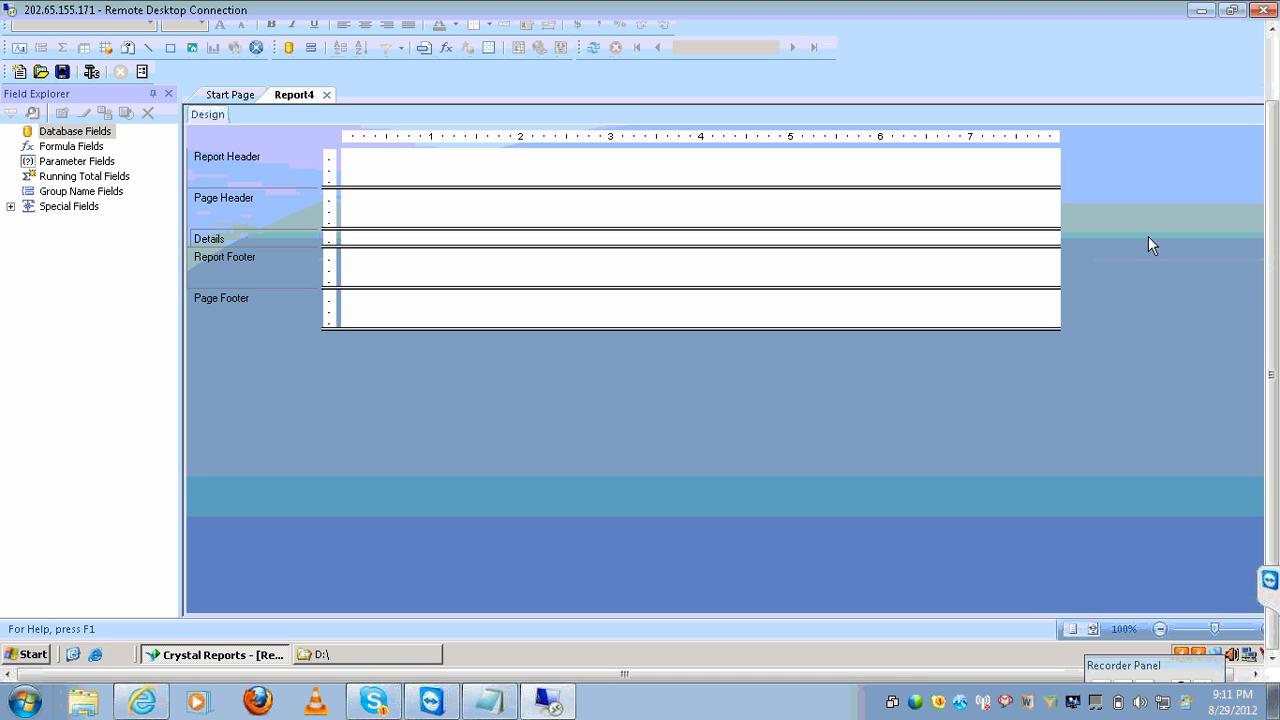
Close the Remote Desktop window and confirm disconnecting the remote session.
{"action": "left_click", "coordinate": [1273, 30]}
{"action": "left_click", "coordinate": [1273, 30]}
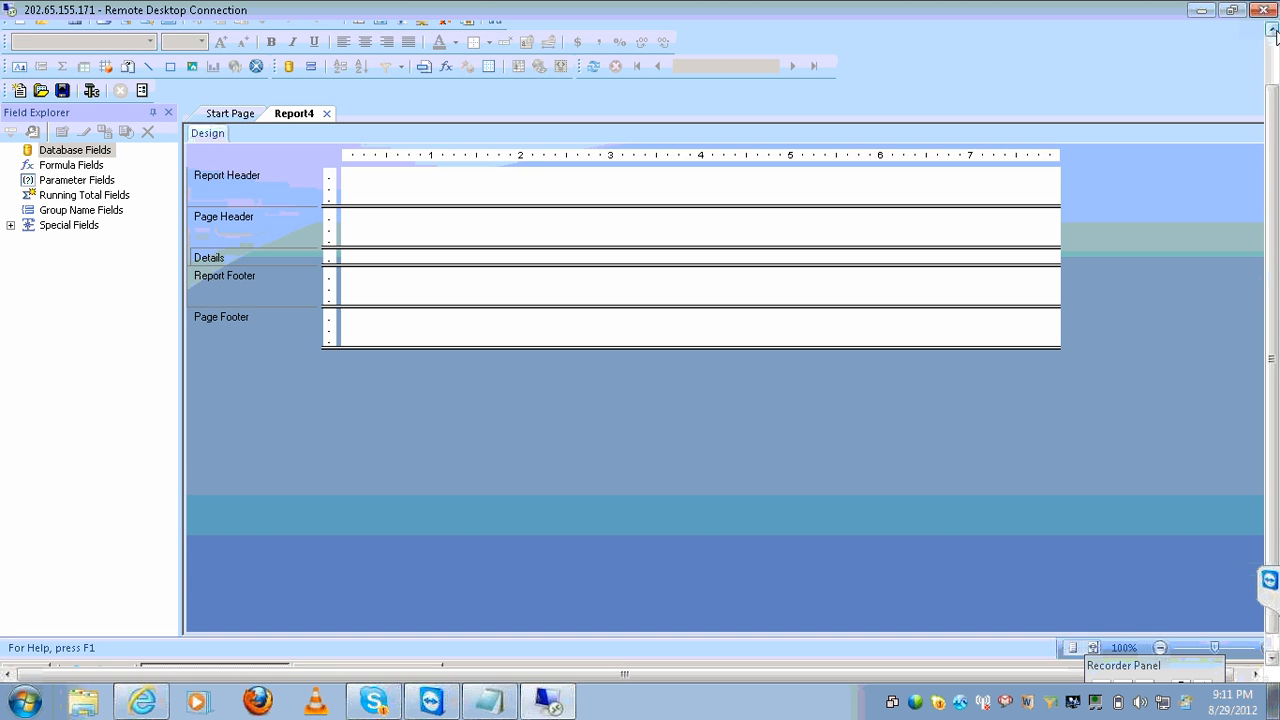
{"action": "left_click", "coordinate": [1273, 30]}
{"action": "left_click", "coordinate": [1273, 30]}
{"action": "left_click", "coordinate": [1266, 9]}
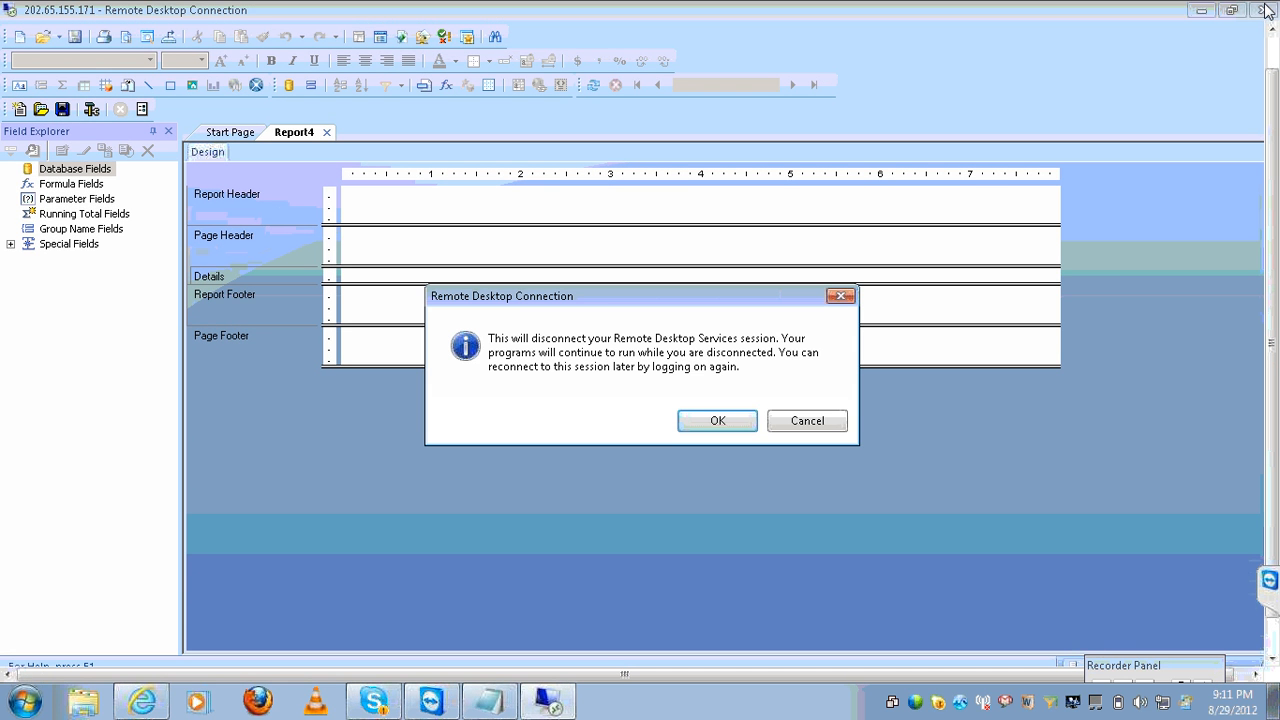
{"action": "left_click", "coordinate": [709, 433]}
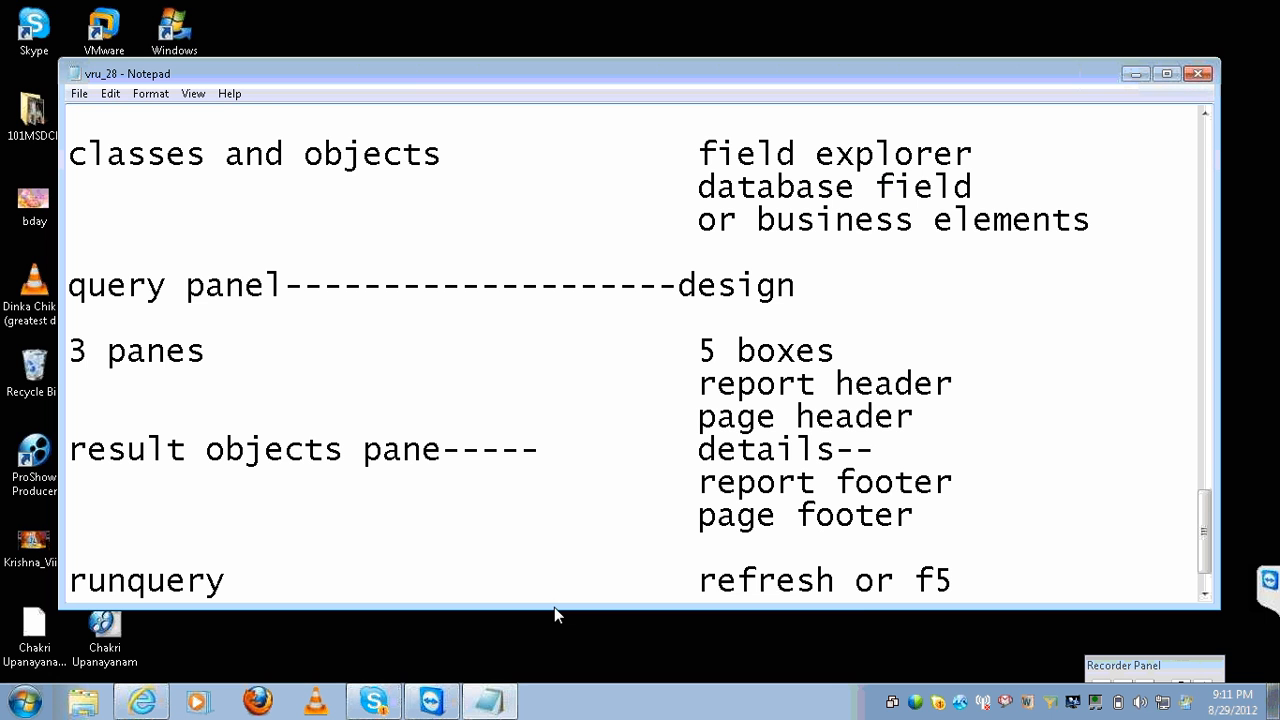
Close the TeamViewer window from the taskbar and return to the Notepad notes.
{"action": "right_click", "coordinate": [432, 700]}
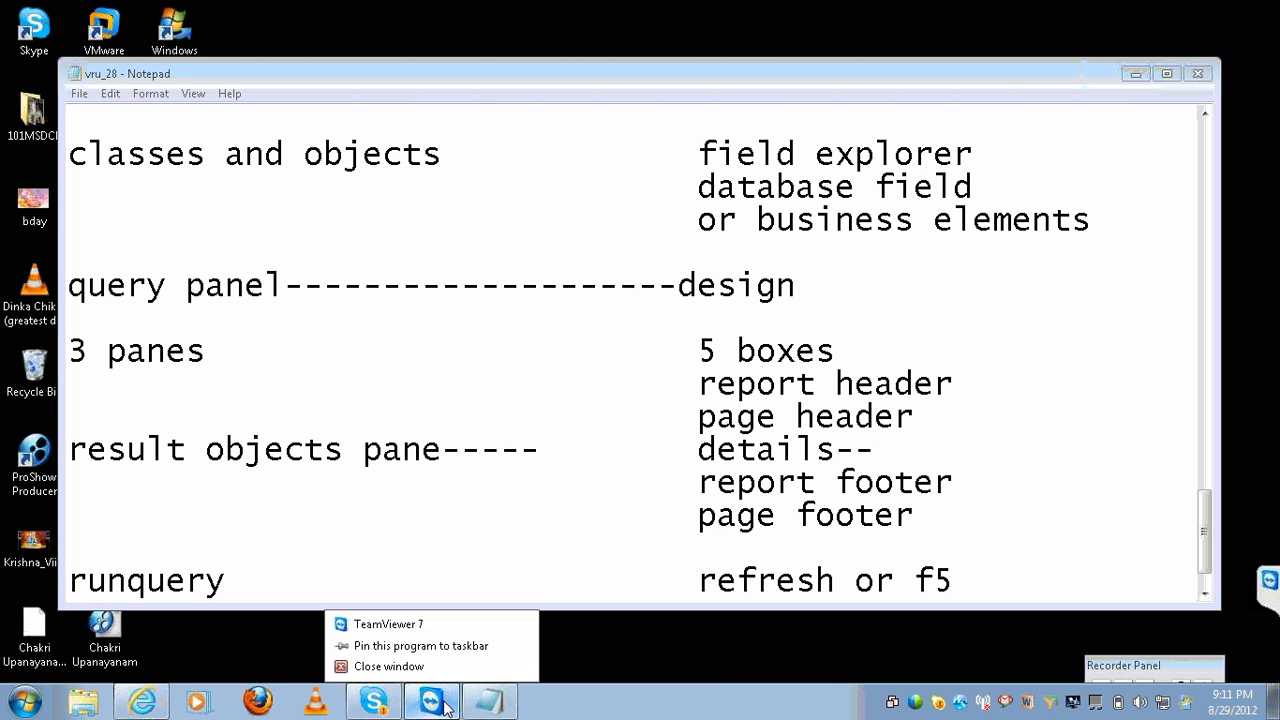
{"action": "left_click", "coordinate": [430, 668]}
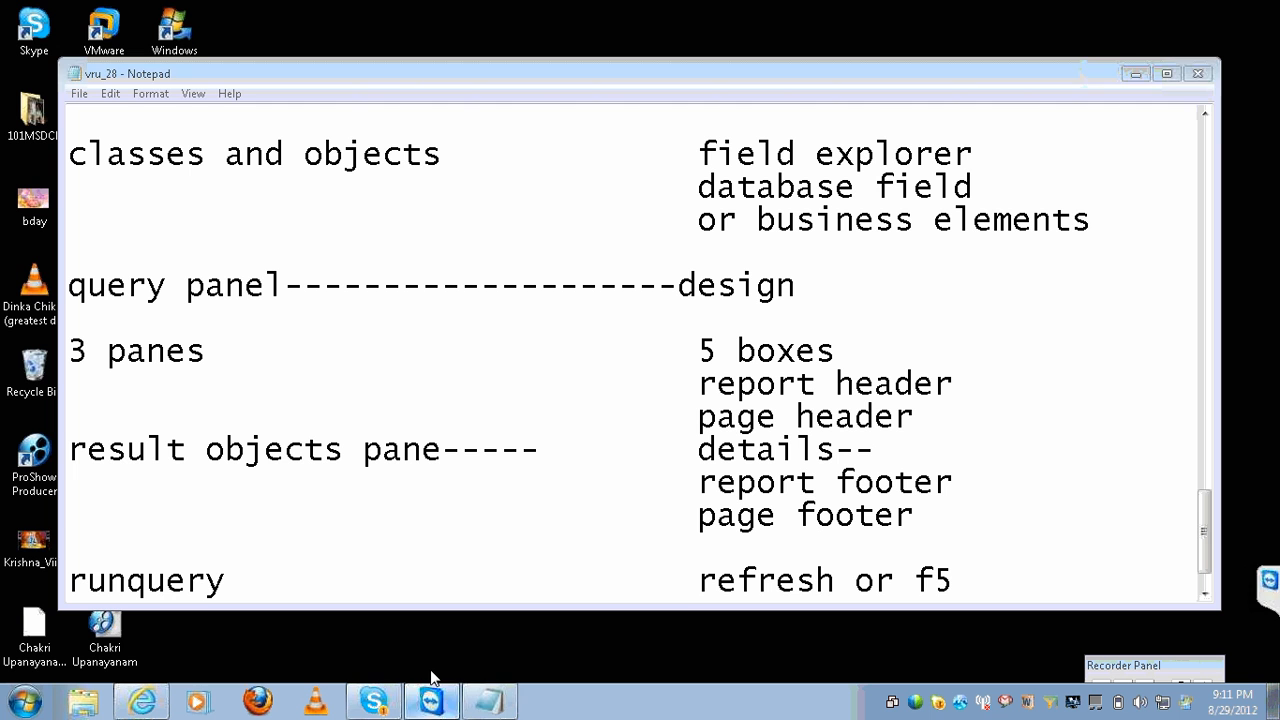
{"action": "left_click", "coordinate": [541, 486]}
Move the WebEx recorder panel up into the Chat area.
{"action": "key", "text": "Home"}
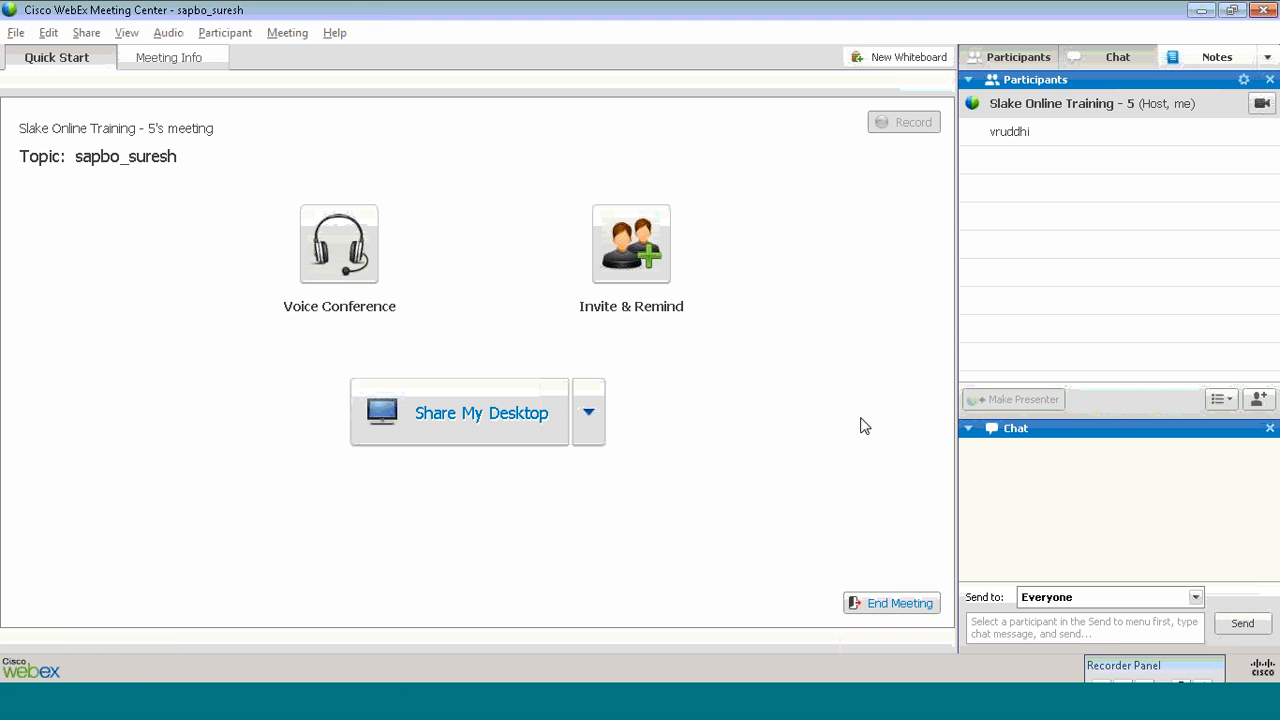
{"action": "mouse_move", "coordinate": [1122, 666]}
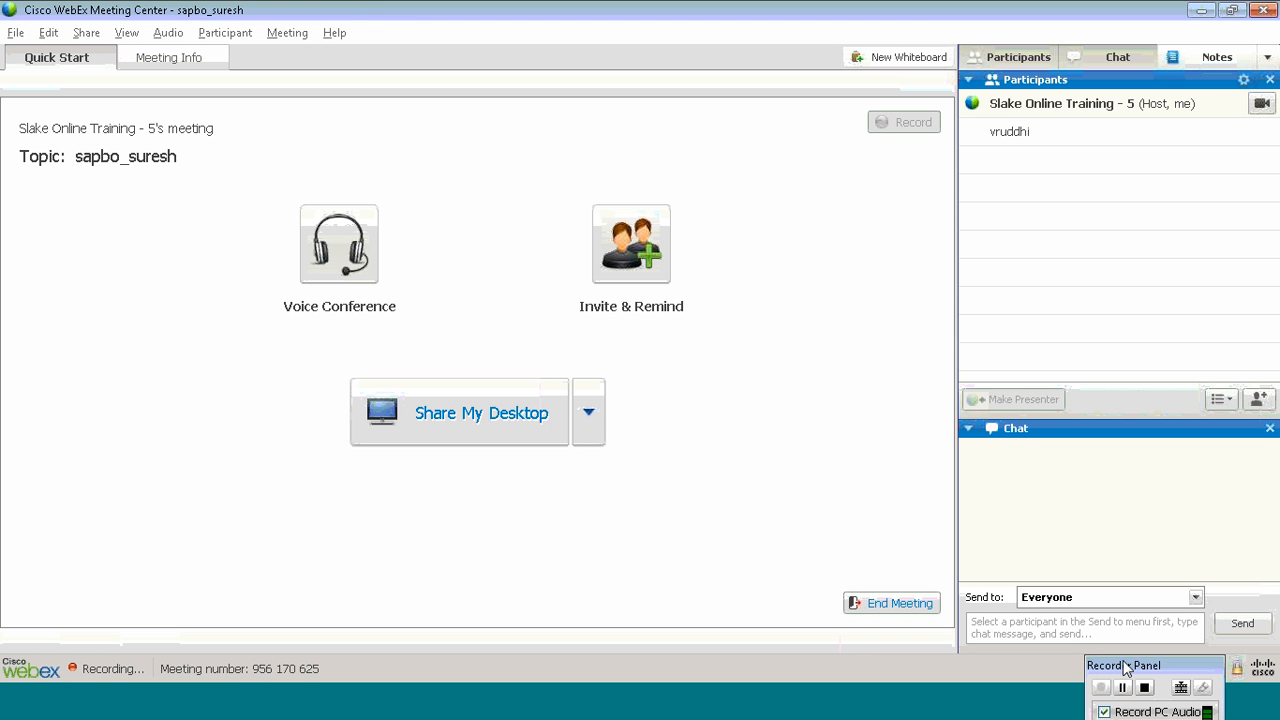
{"action": "left_click_drag", "start_coordinate": [1122, 666], "coordinate": [927, 468]}
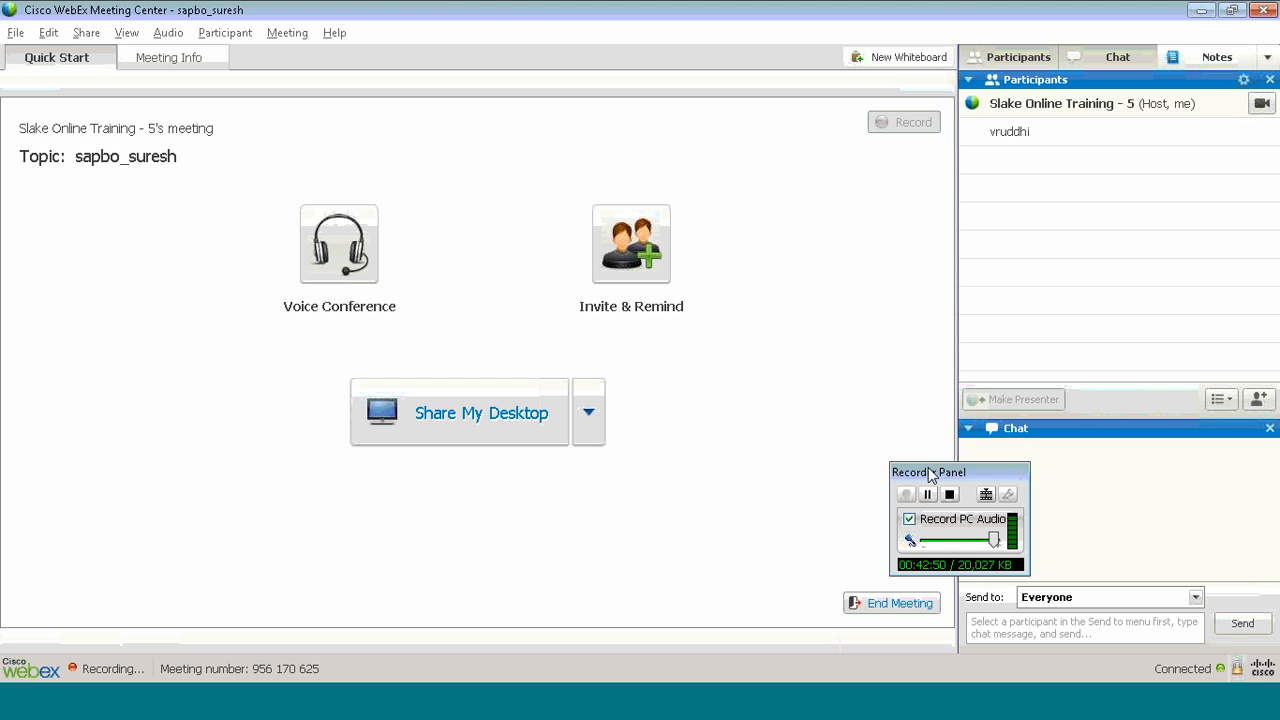